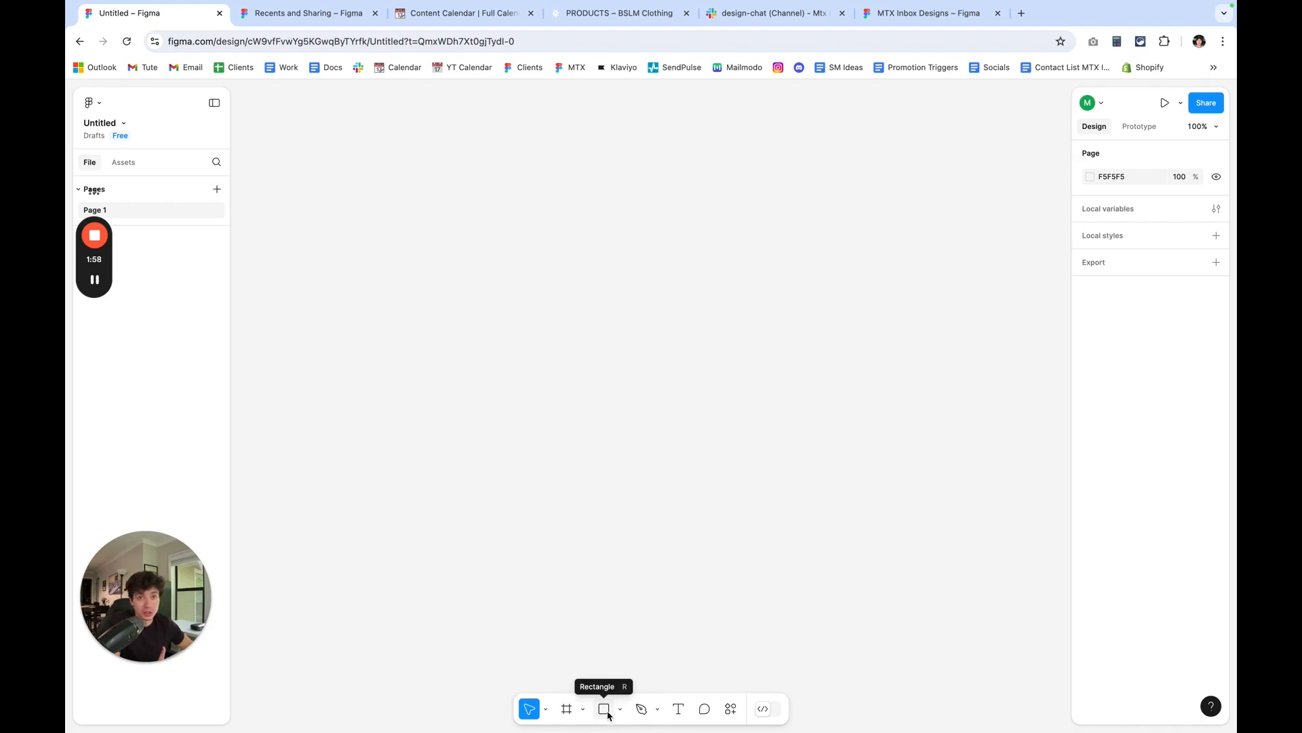
pyautogui.click(606, 712)
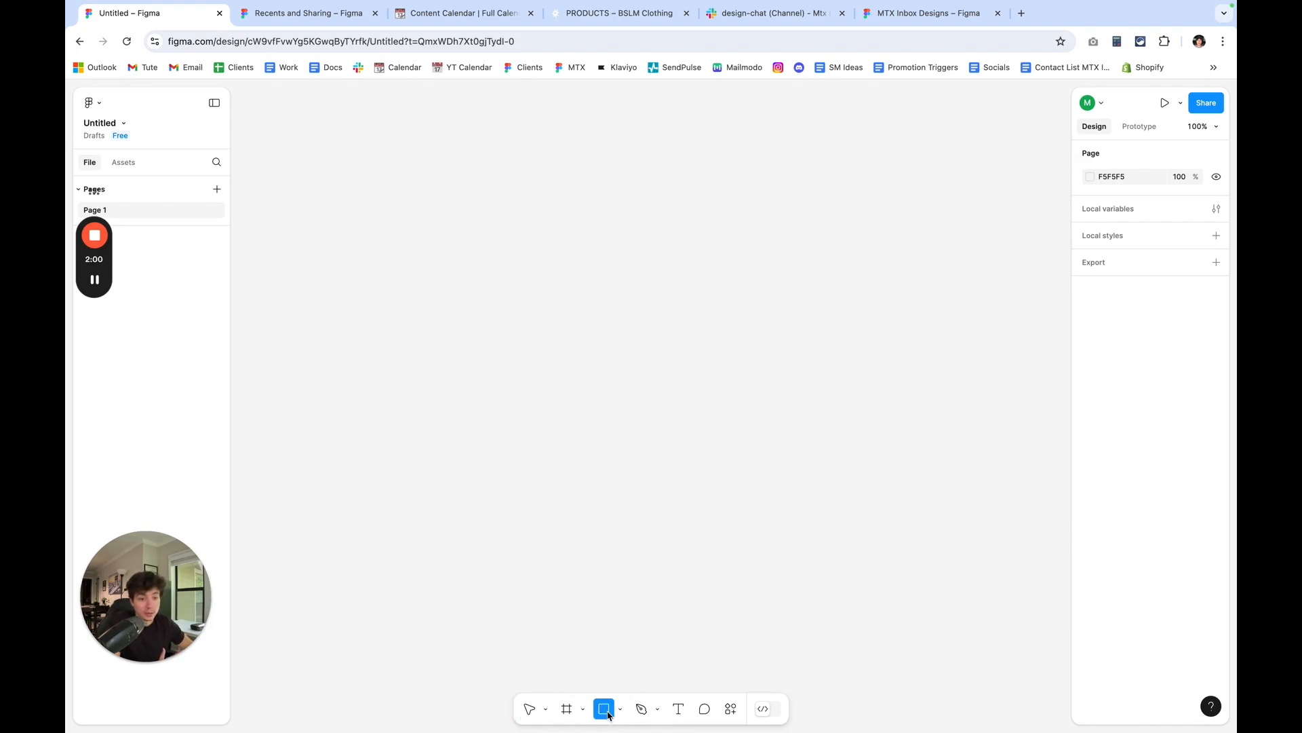
pyautogui.moveTo(447, 197); pyautogui.dragTo(772, 236)
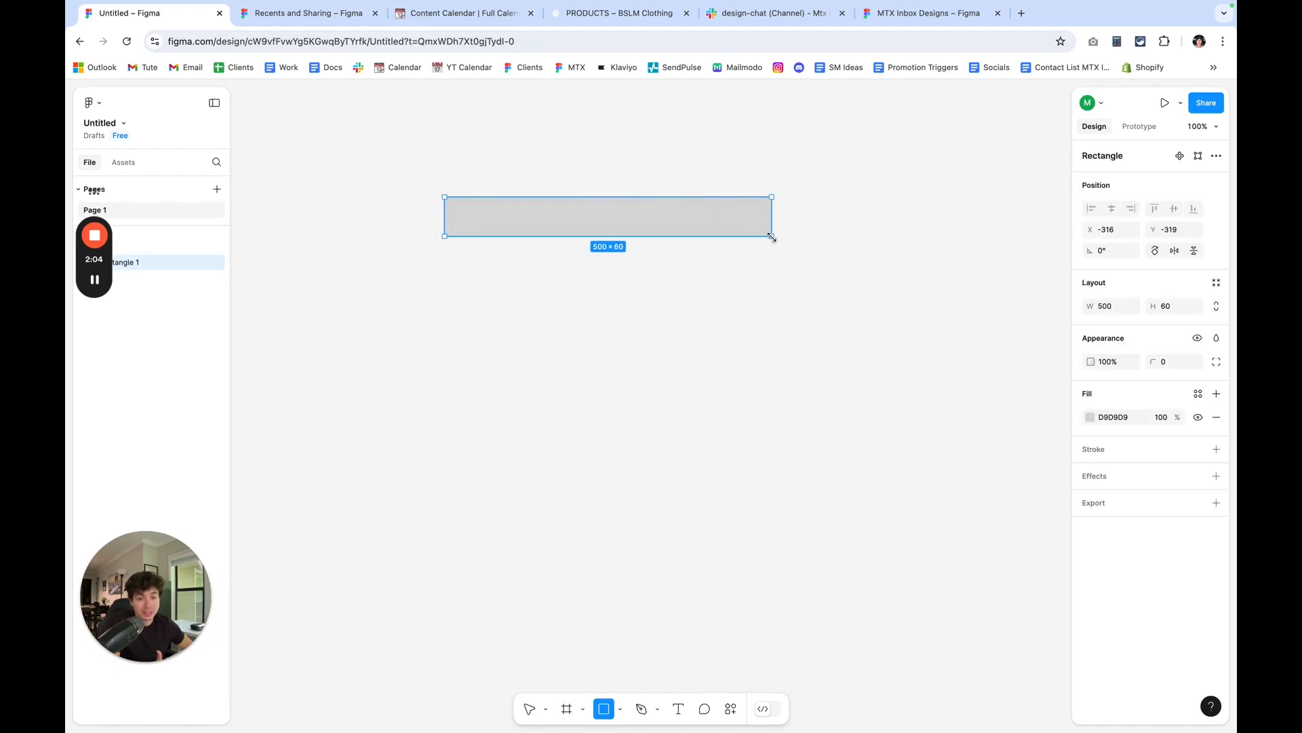
pyautogui.press('Delete')
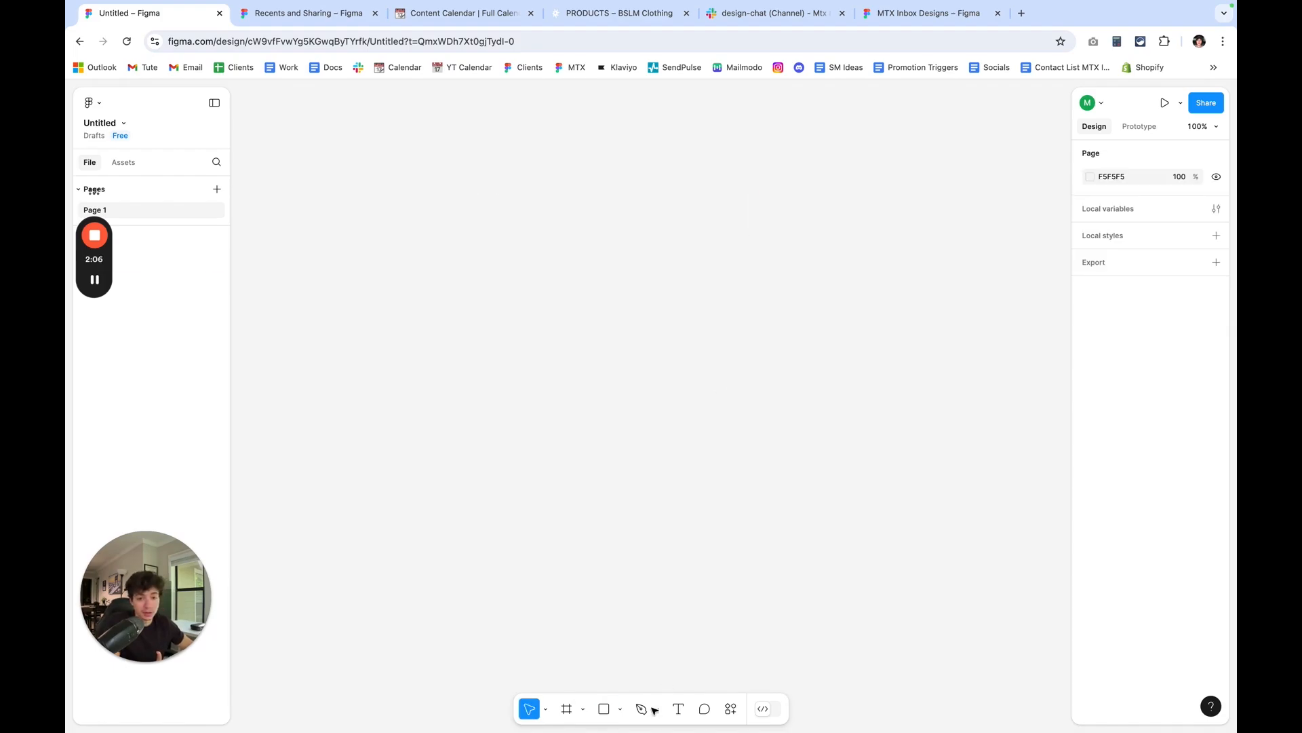
# Draw a frame about 372 high on the empty canvas and set its width to 800.
pyautogui.click(583, 712)
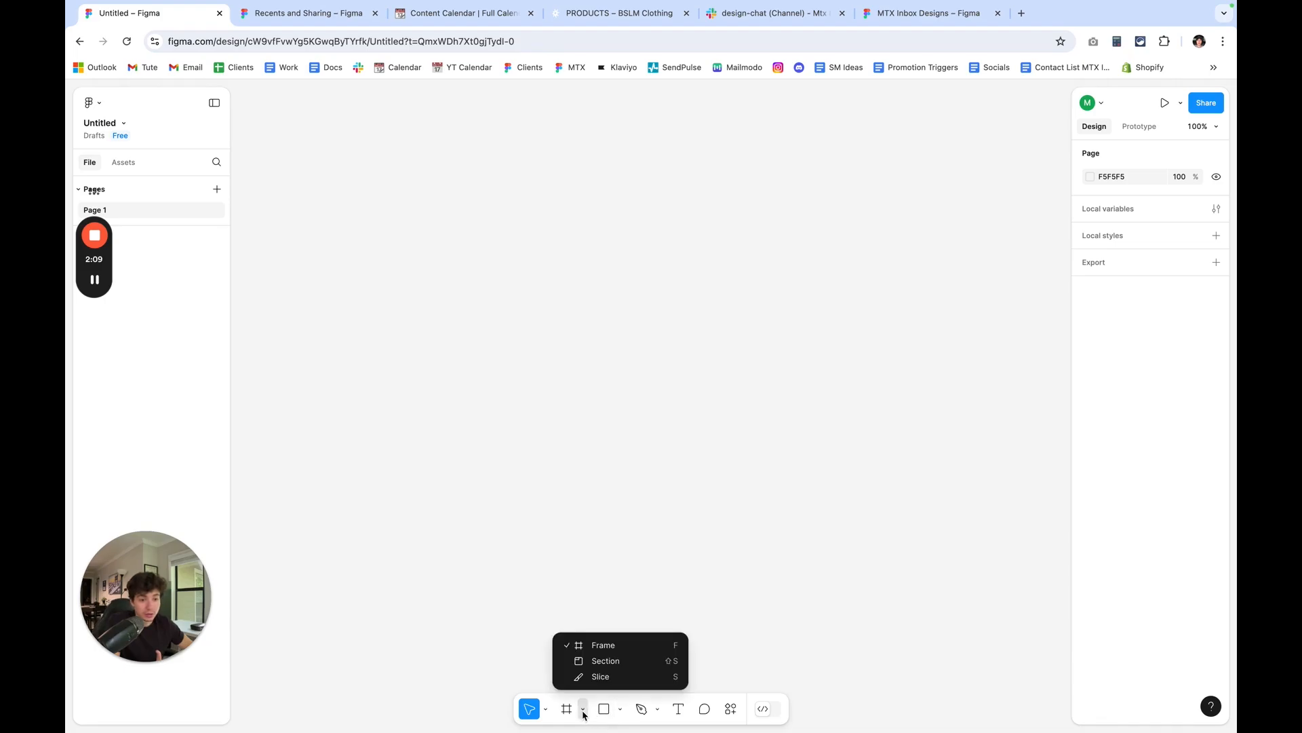
pyautogui.click(598, 650)
pyautogui.moveTo(477, 208); pyautogui.dragTo(792, 450)
pyautogui.click(1112, 311)
pyautogui.press('BackSpace')
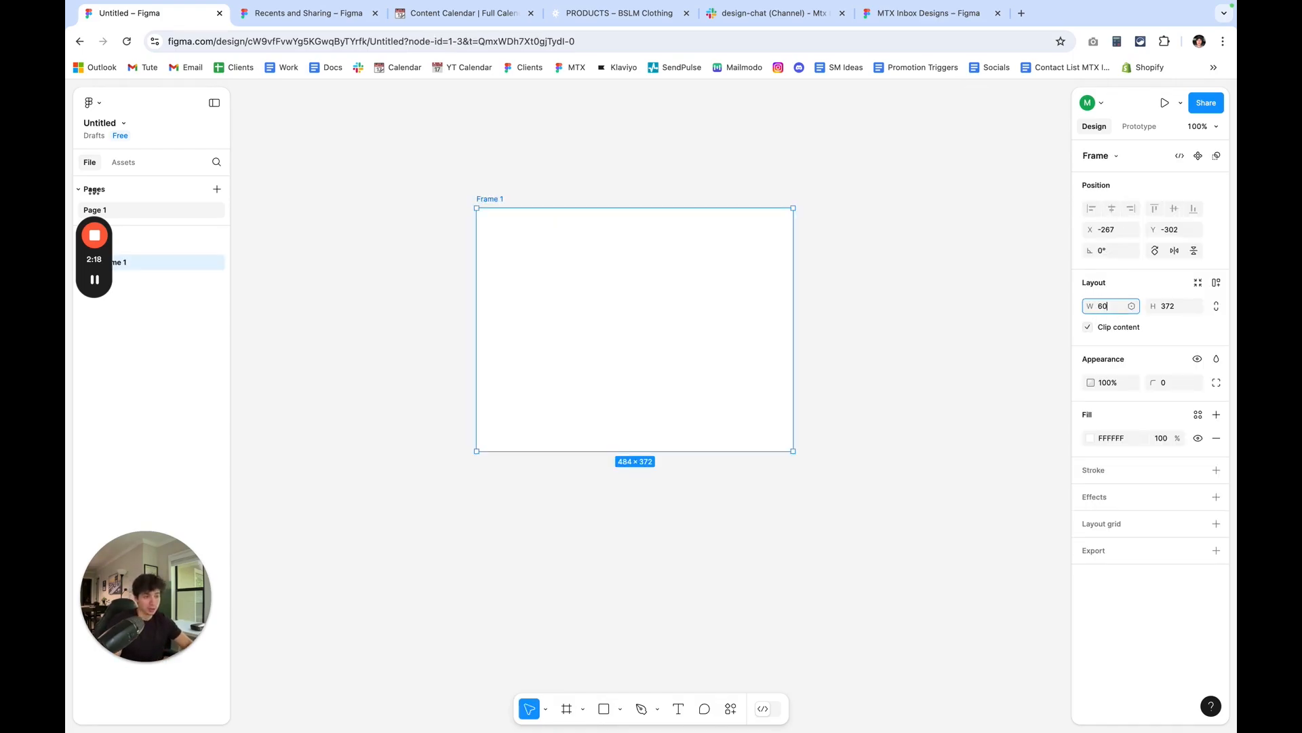
pyautogui.write('800')
pyautogui.press('Return')
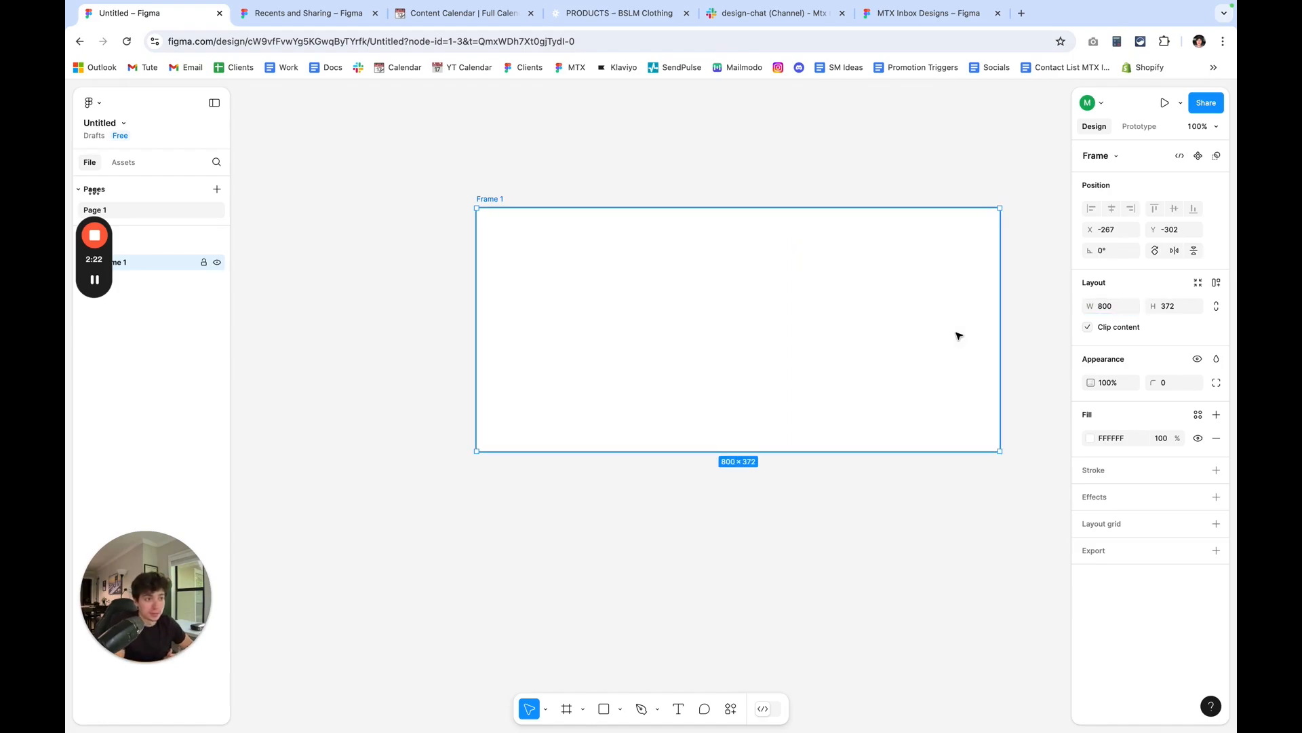
# Stretch the blank frame downward to a height of about 2226, keeping its width, and deselect it.
pyautogui.moveTo(866, 450); pyautogui.dragTo(794, 640)
pyautogui.scroll(-5, 866, 490)
pyautogui.scroll(-2, 807, 640)
pyautogui.hscroll(2, 807, 640)
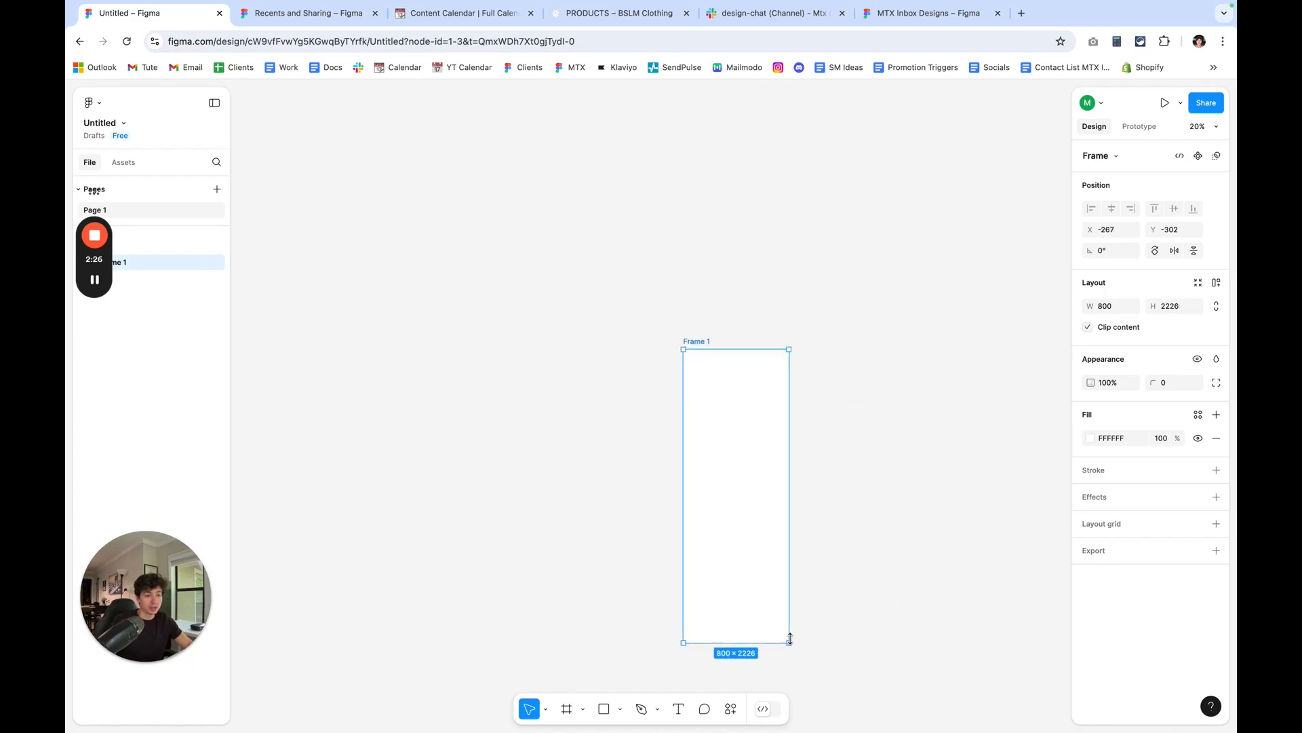
pyautogui.click(817, 535)
pyautogui.scroll(2, 812, 468)
pyautogui.scroll(-2, 804, 454)
pyautogui.hscroll(4, 803, 455)
pyautogui.scroll(2, 517, 233)
pyautogui.hscroll(-2, 518, 233)
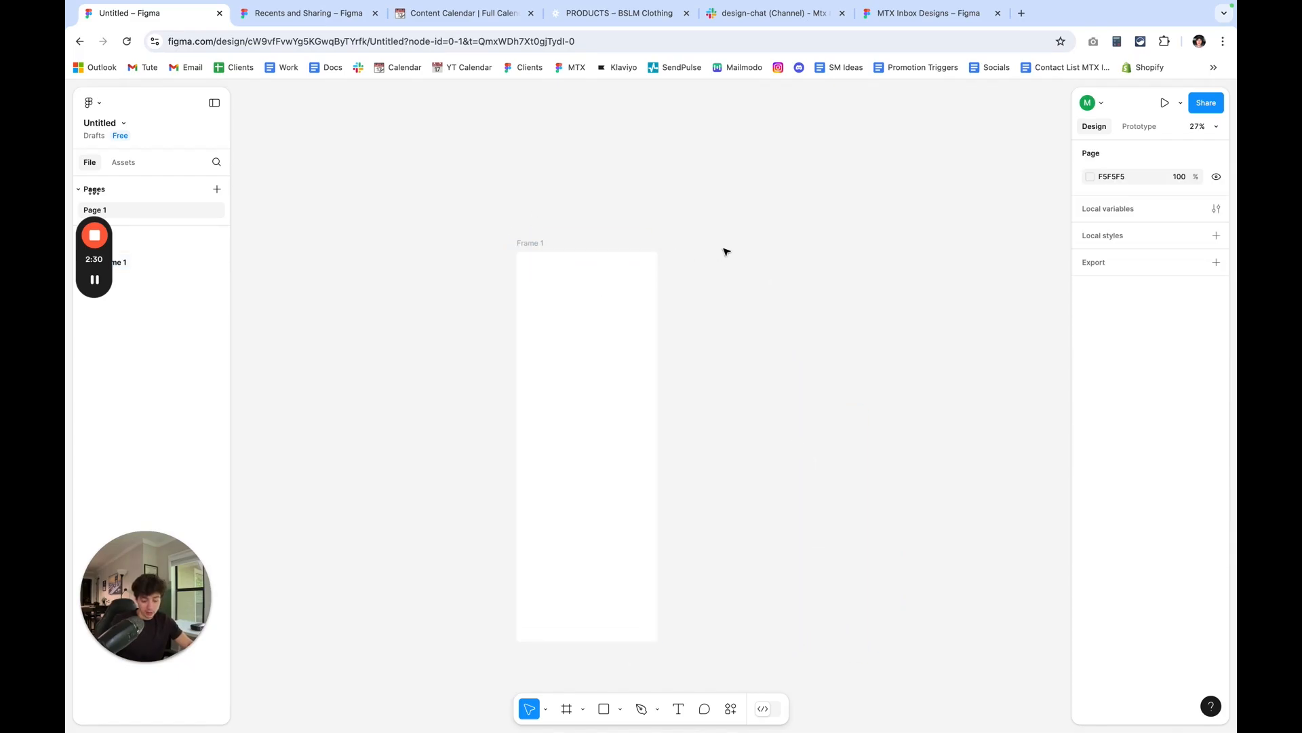
# Paste the copied BSLM 23 B email design and place it beside the blank frame, level with its upper edge.
pyautogui.hotkey('ctrl', 'v')
pyautogui.moveTo(608, 122); pyautogui.dragTo(720, 247)
pyautogui.click(872, 297)
pyautogui.hscroll(3, 872, 296)
pyautogui.scroll(-1, 873, 297)
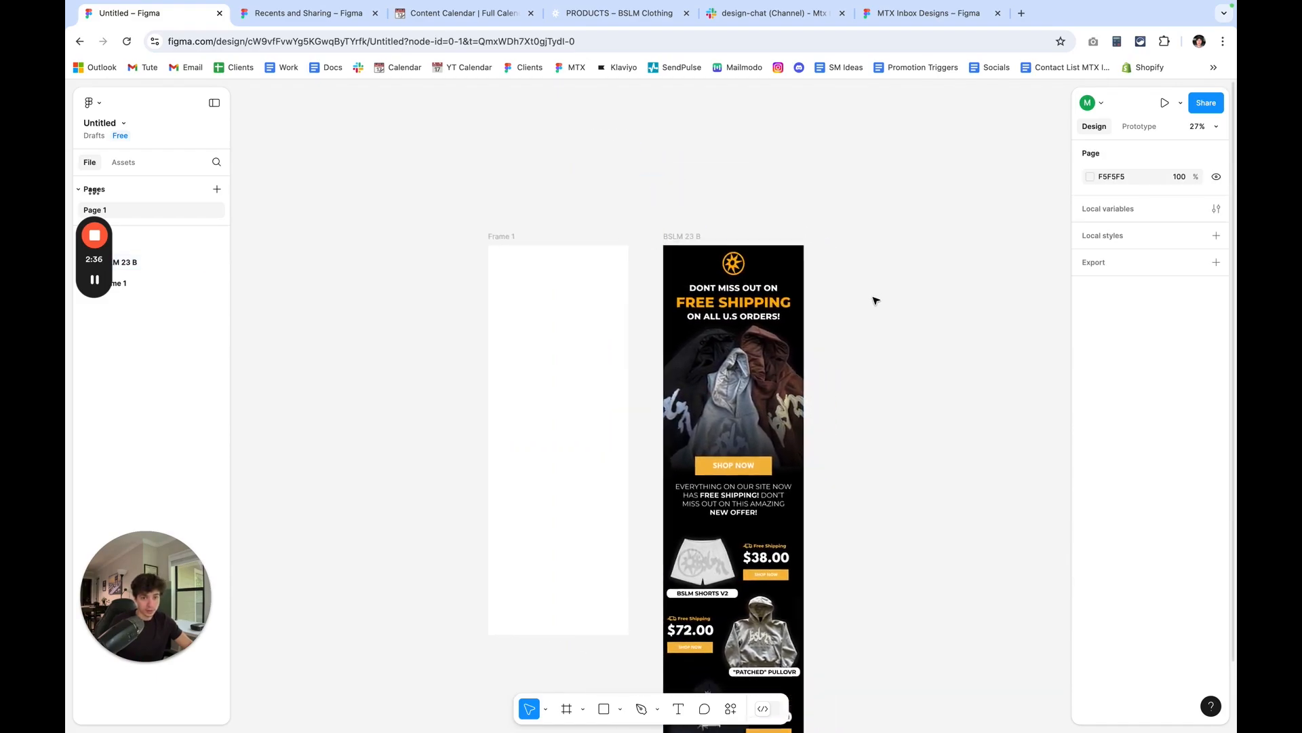
# Examine the BSLM 23 B email design from the logo, headline and hero image through the offer text to the product sections.
pyautogui.scroll(5, 820, 283)
pyautogui.scroll(-2, 818, 278)
pyautogui.scroll(3, 823, 271)
pyautogui.scroll(1, 822, 269)
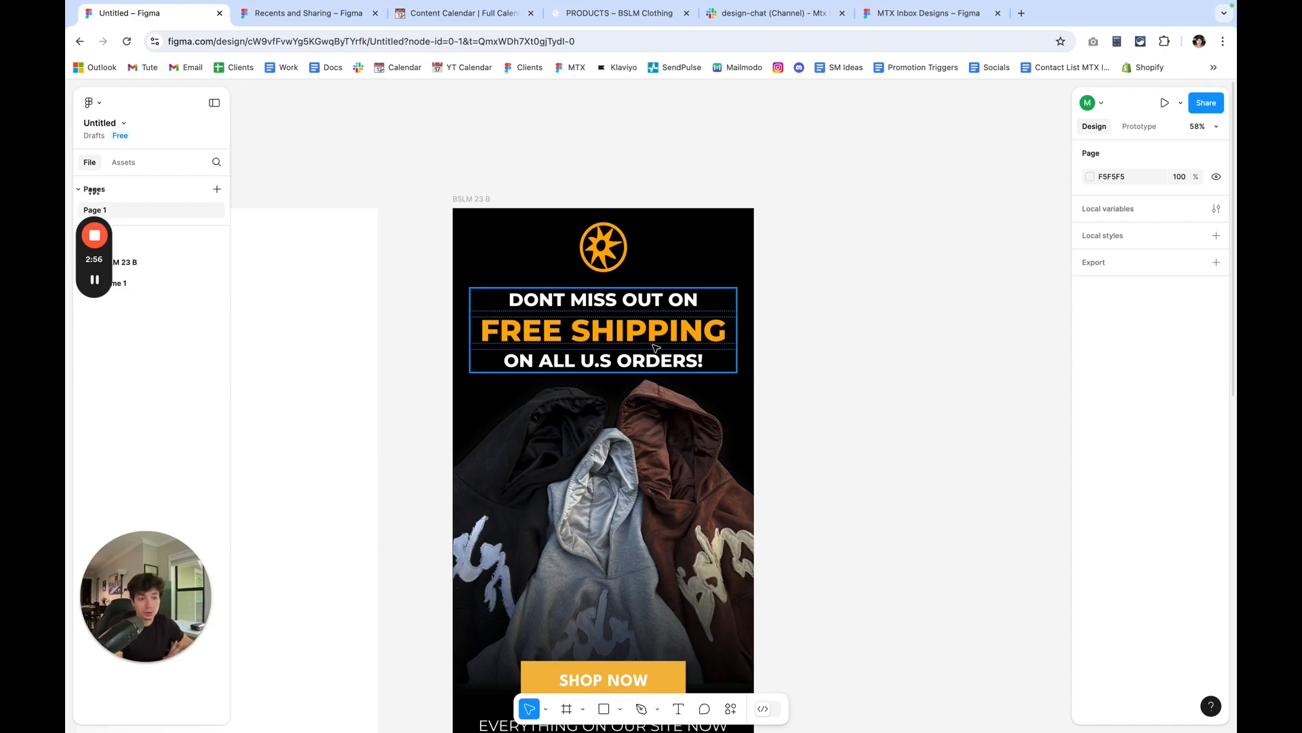
pyautogui.scroll(-1, 667, 322)
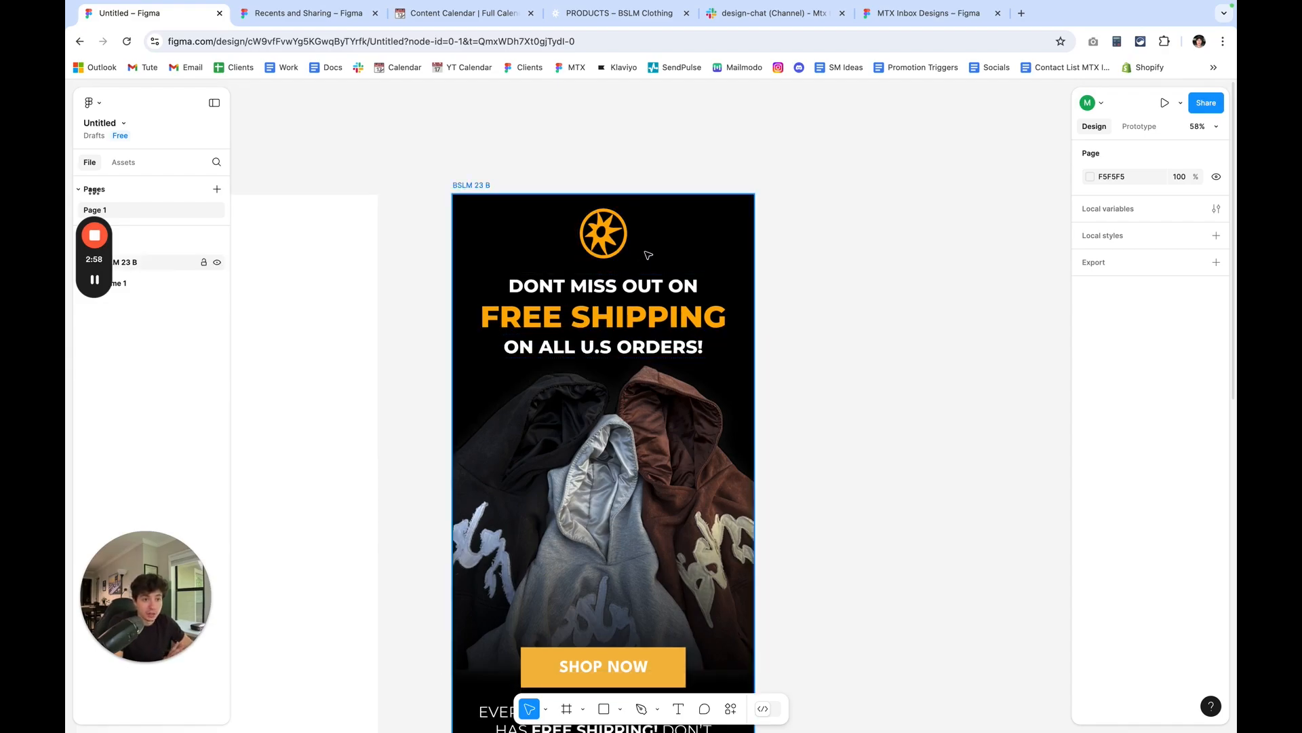
pyautogui.scroll(-5, 647, 255)
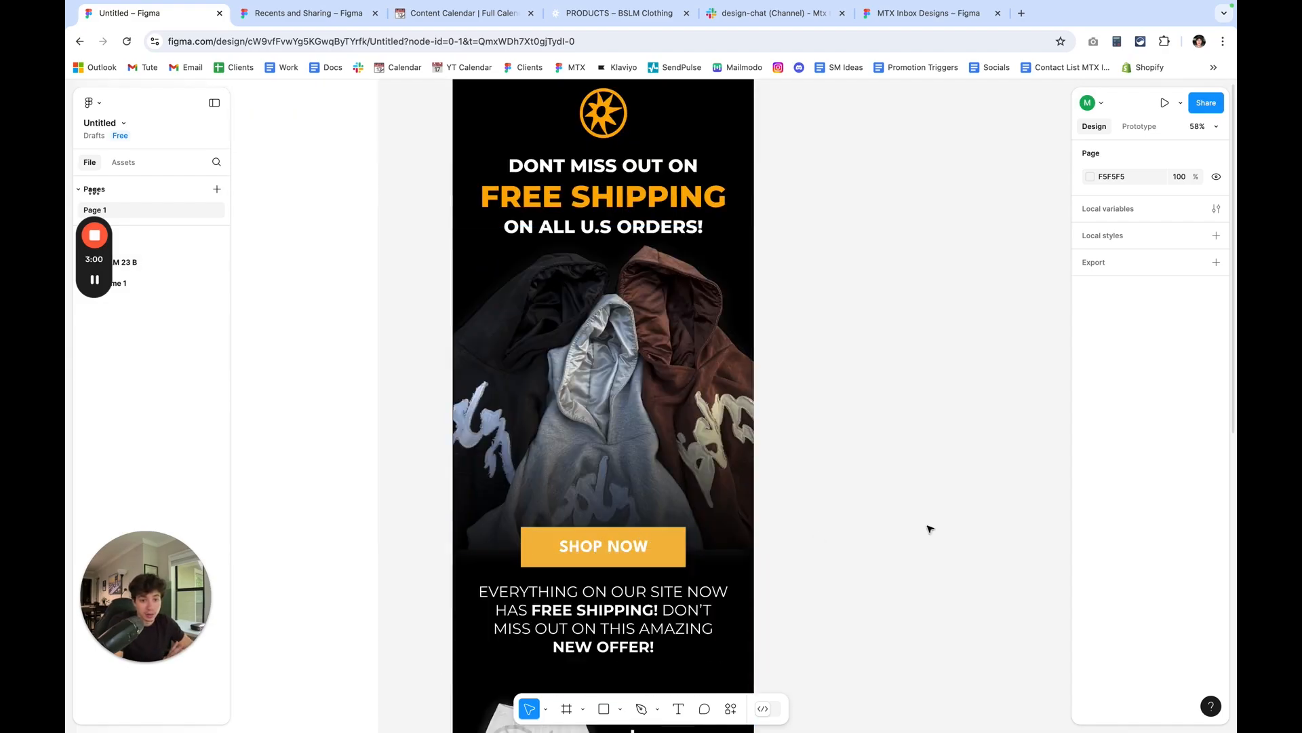
pyautogui.scroll(-20, 701, 509)
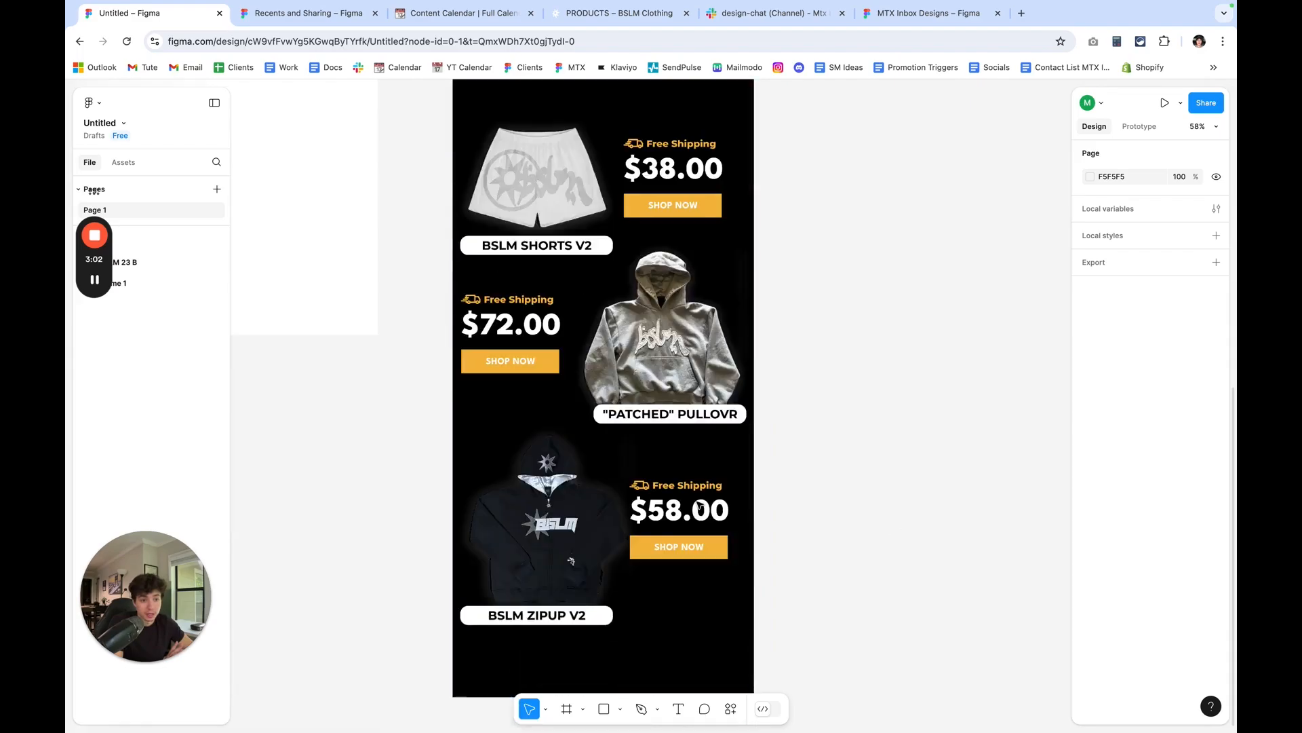
pyautogui.scroll(20, 699, 505)
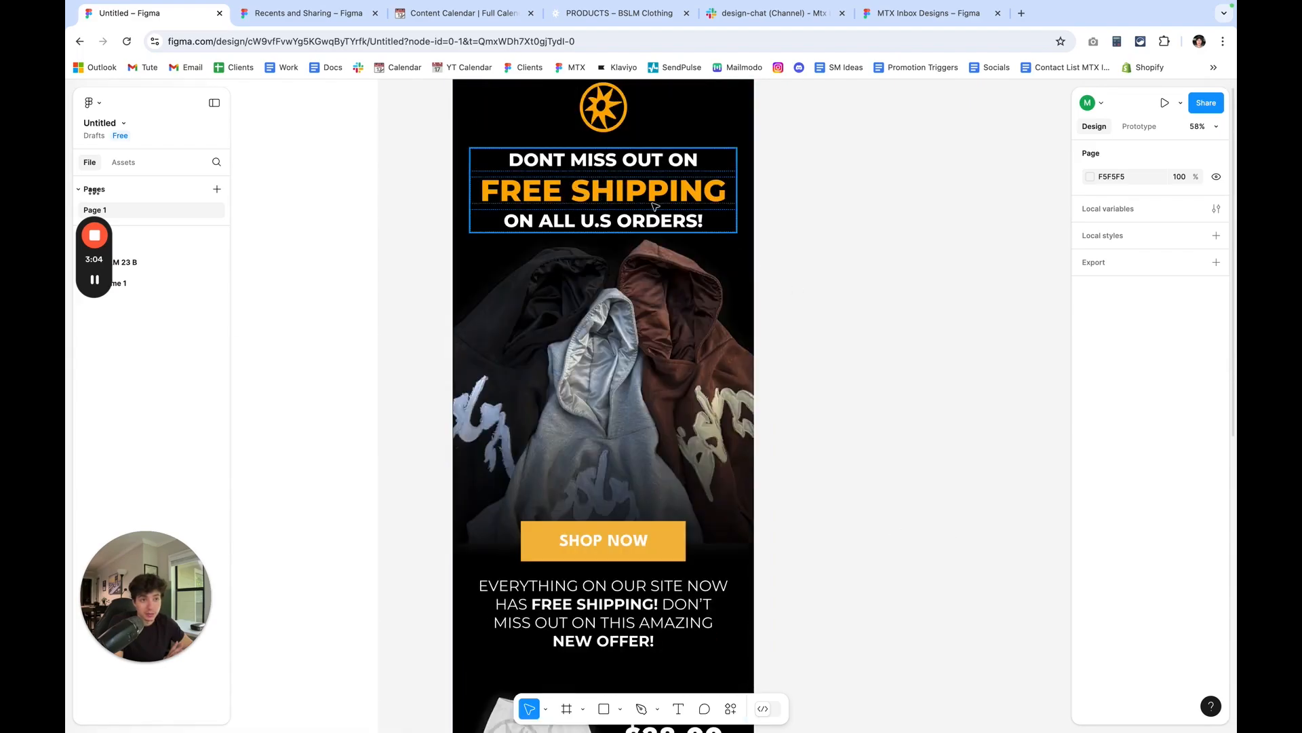
pyautogui.scroll(1, 611, 215)
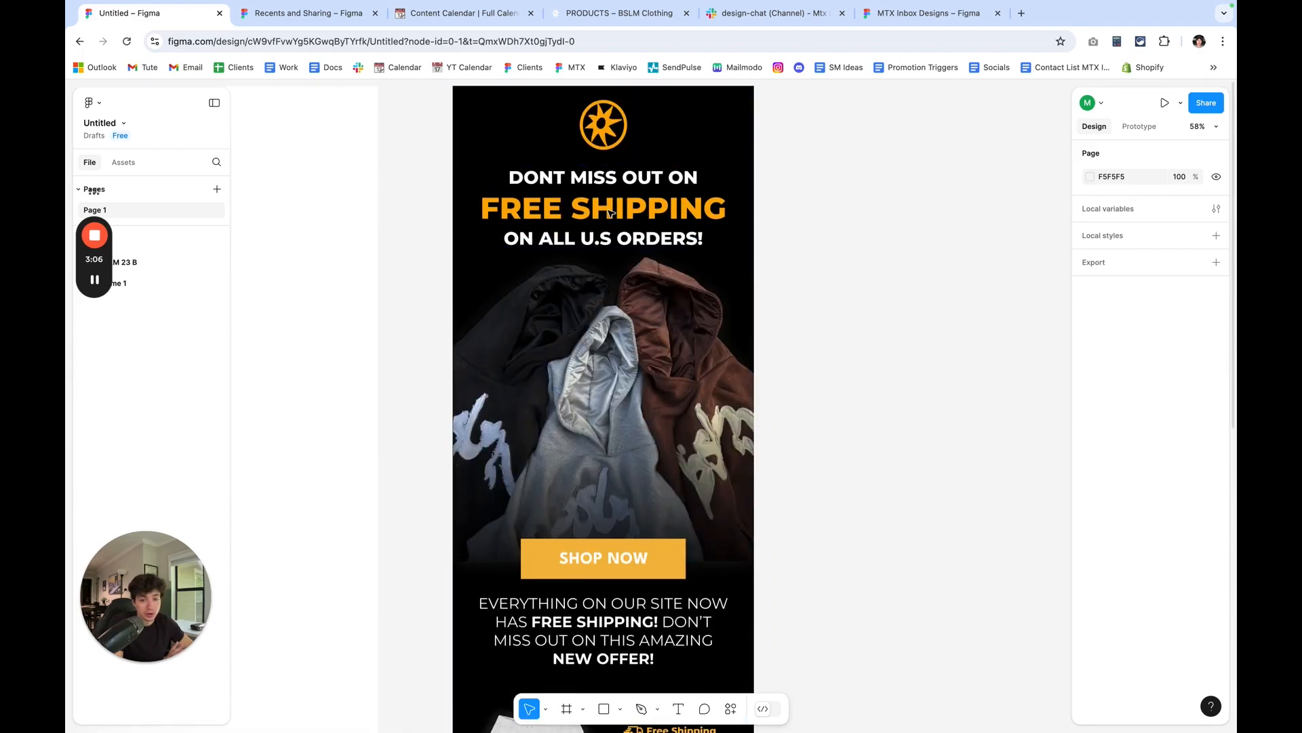
pyautogui.scroll(5, 611, 231)
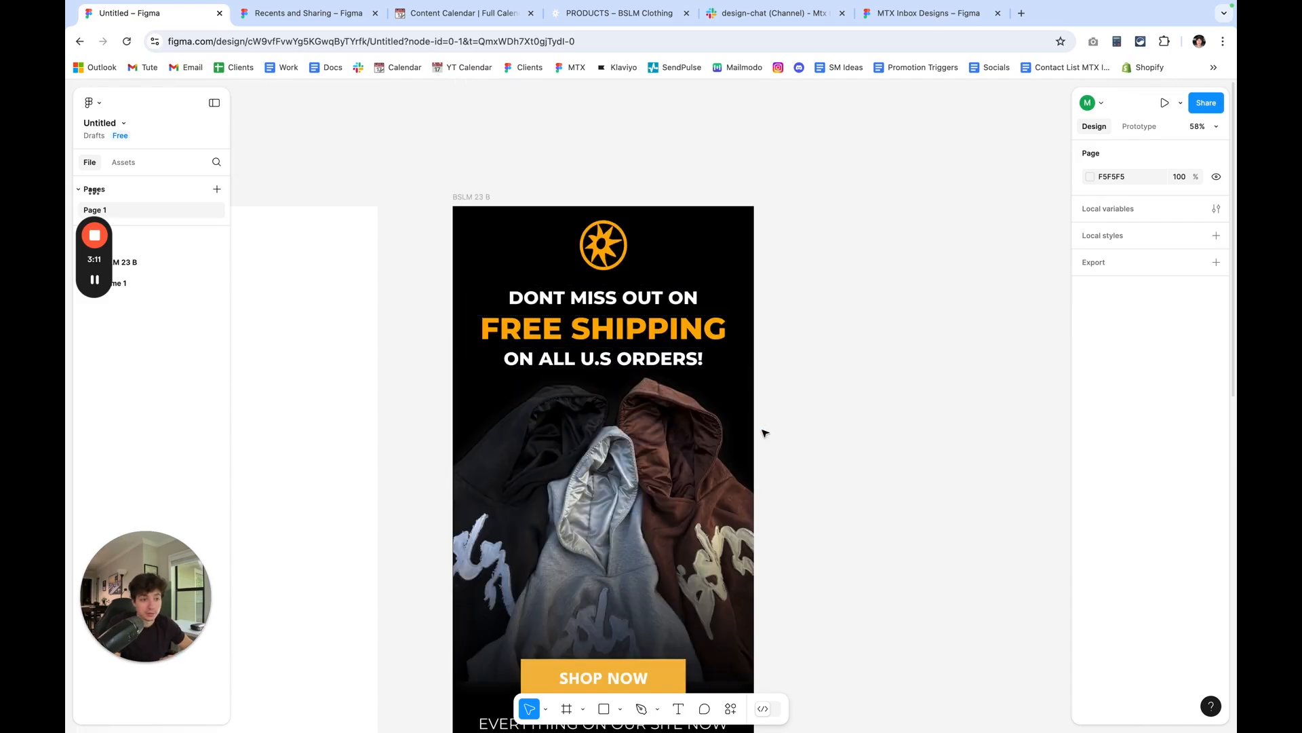
pyautogui.scroll(-2, 814, 453)
pyautogui.scroll(-1, 853, 461)
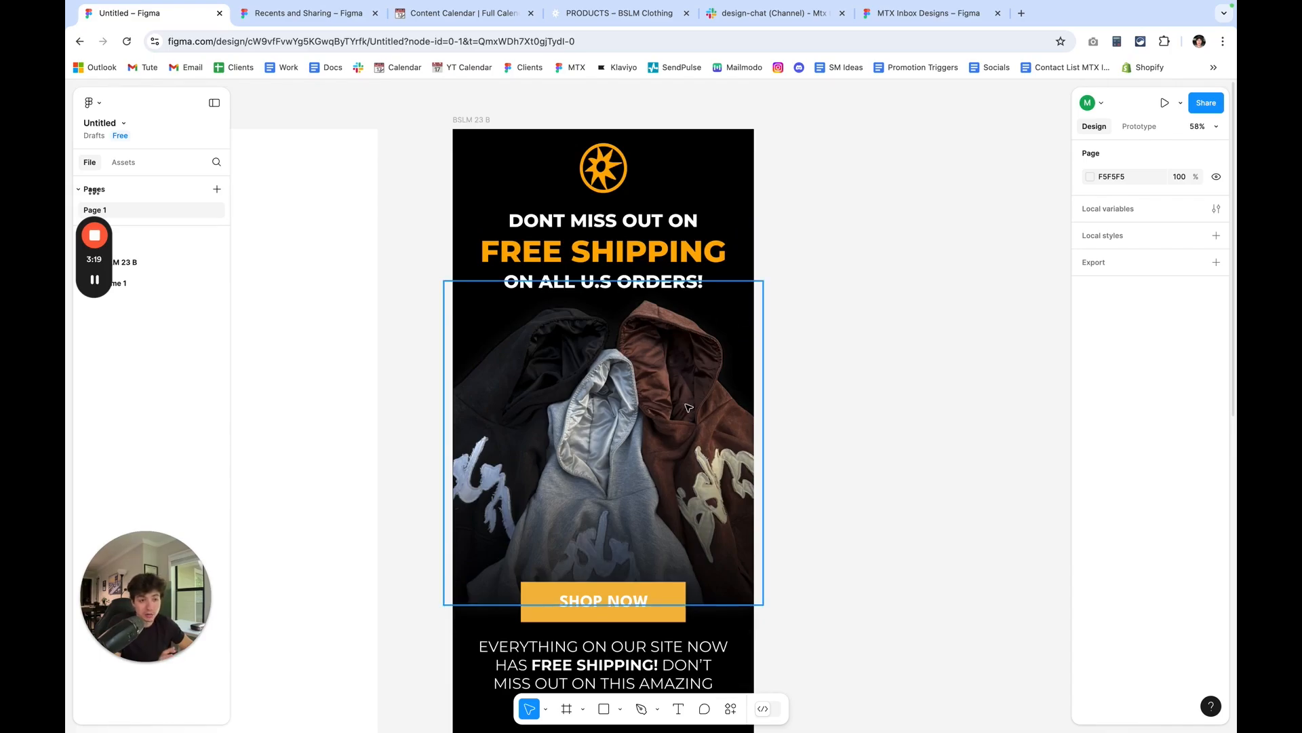
pyautogui.scroll(-3, 688, 407)
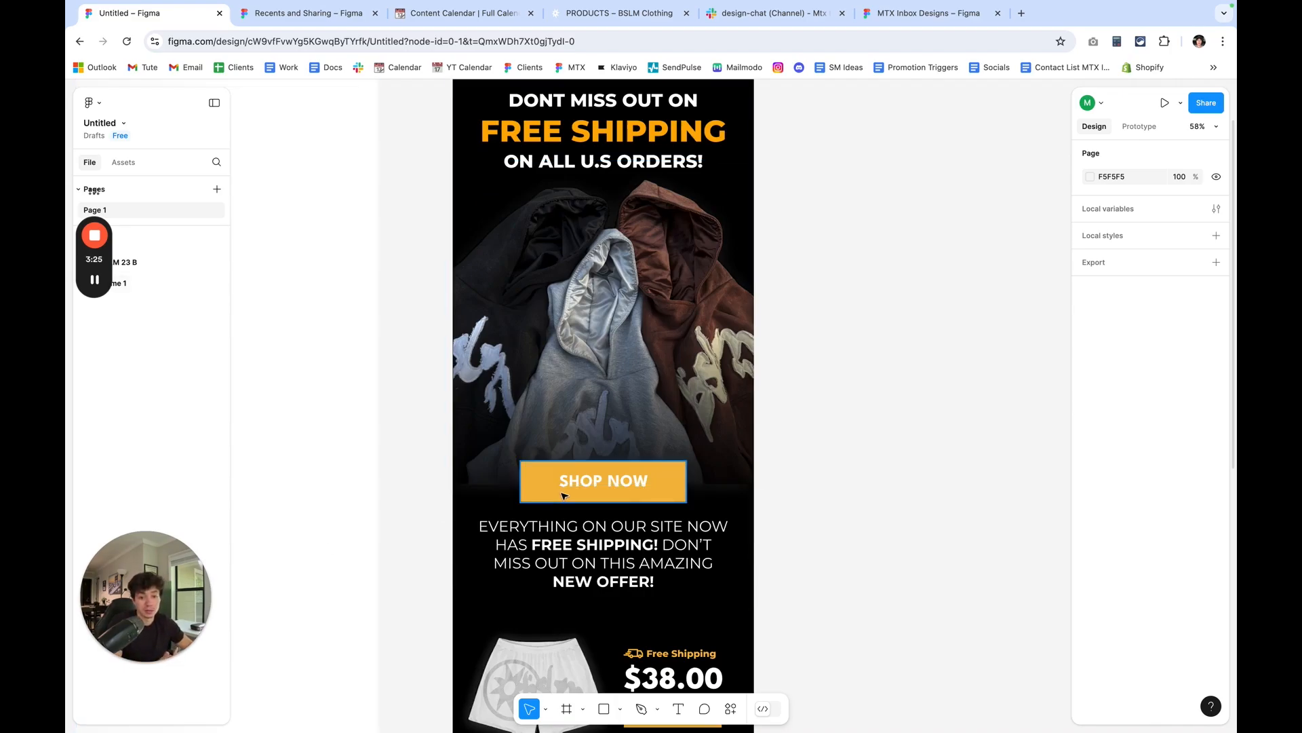
pyautogui.scroll(-3, 577, 498)
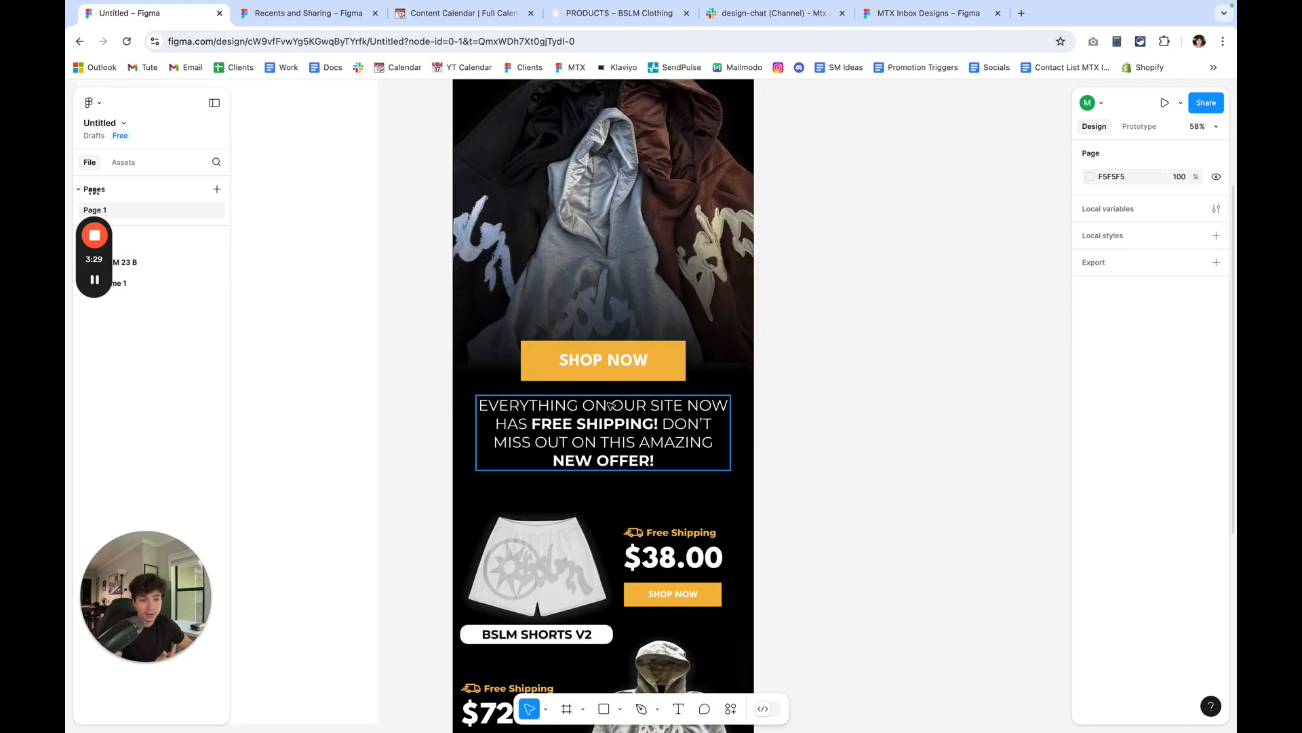
pyautogui.scroll(8, 608, 405)
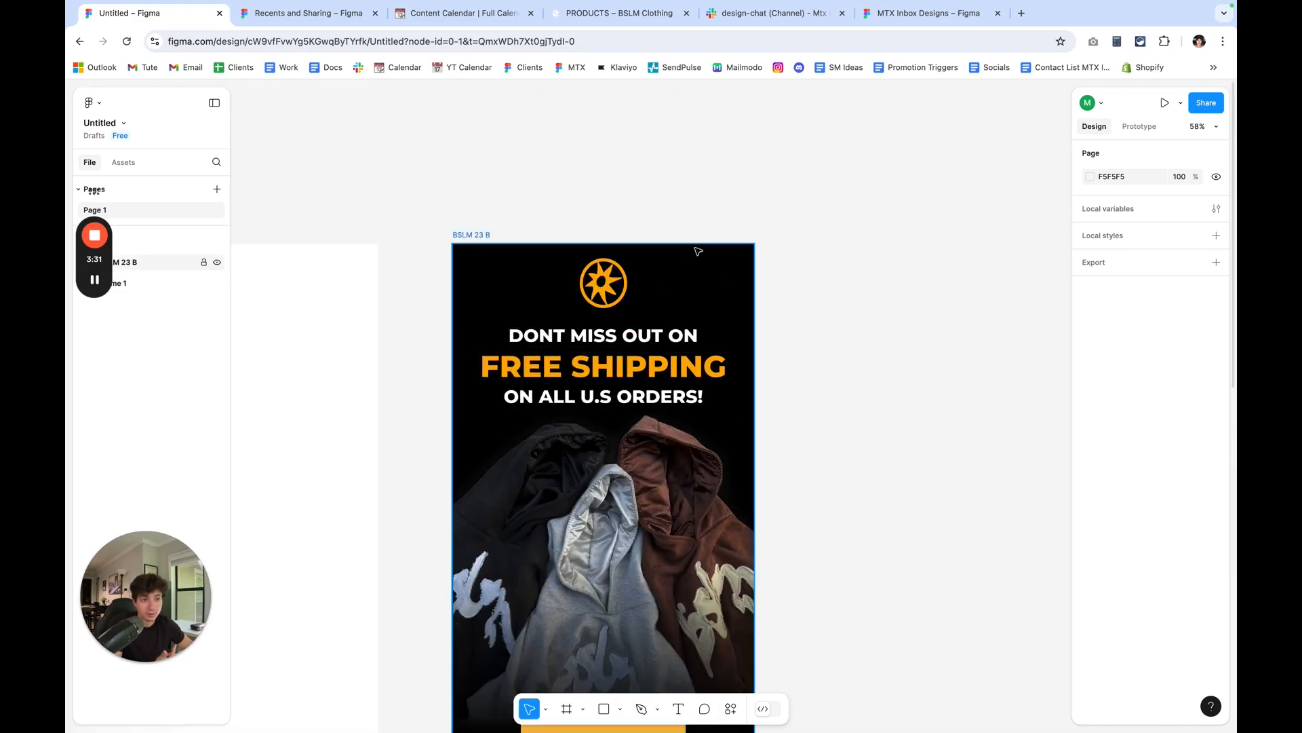
pyautogui.scroll(-1, 765, 244)
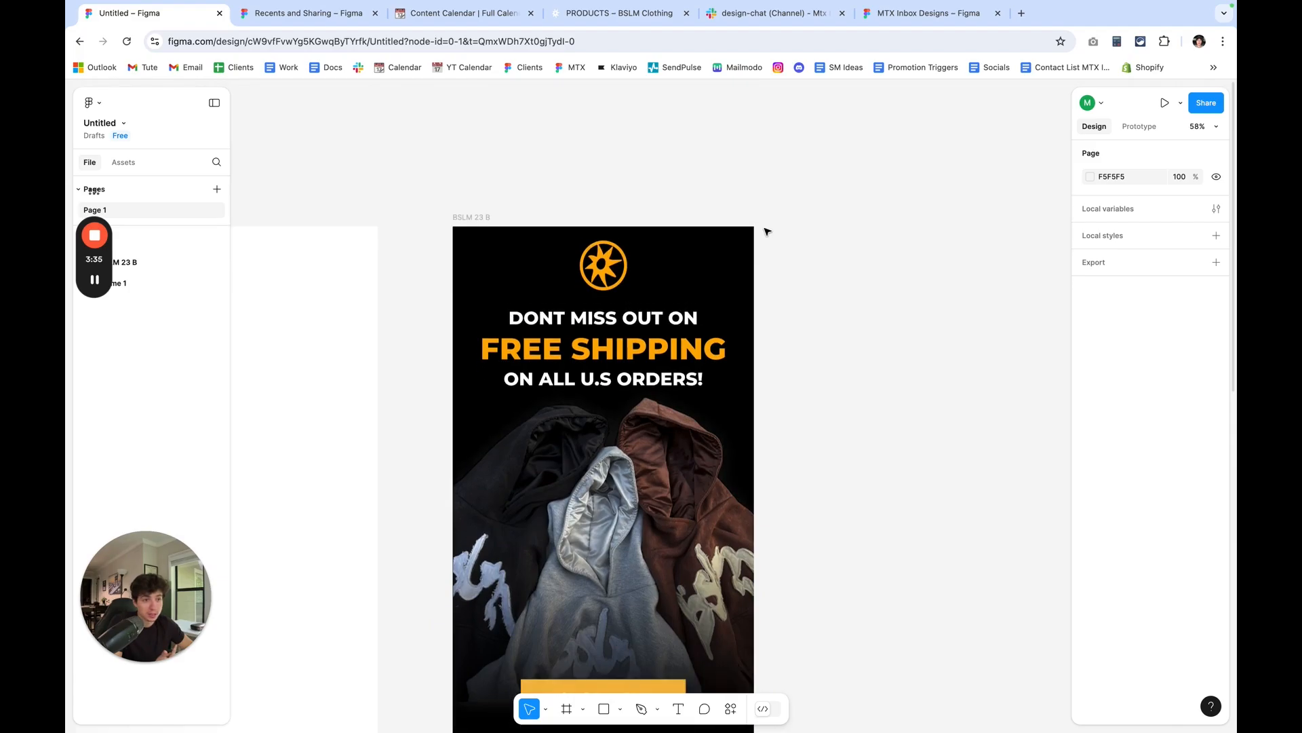
pyautogui.scroll(-3, 767, 232)
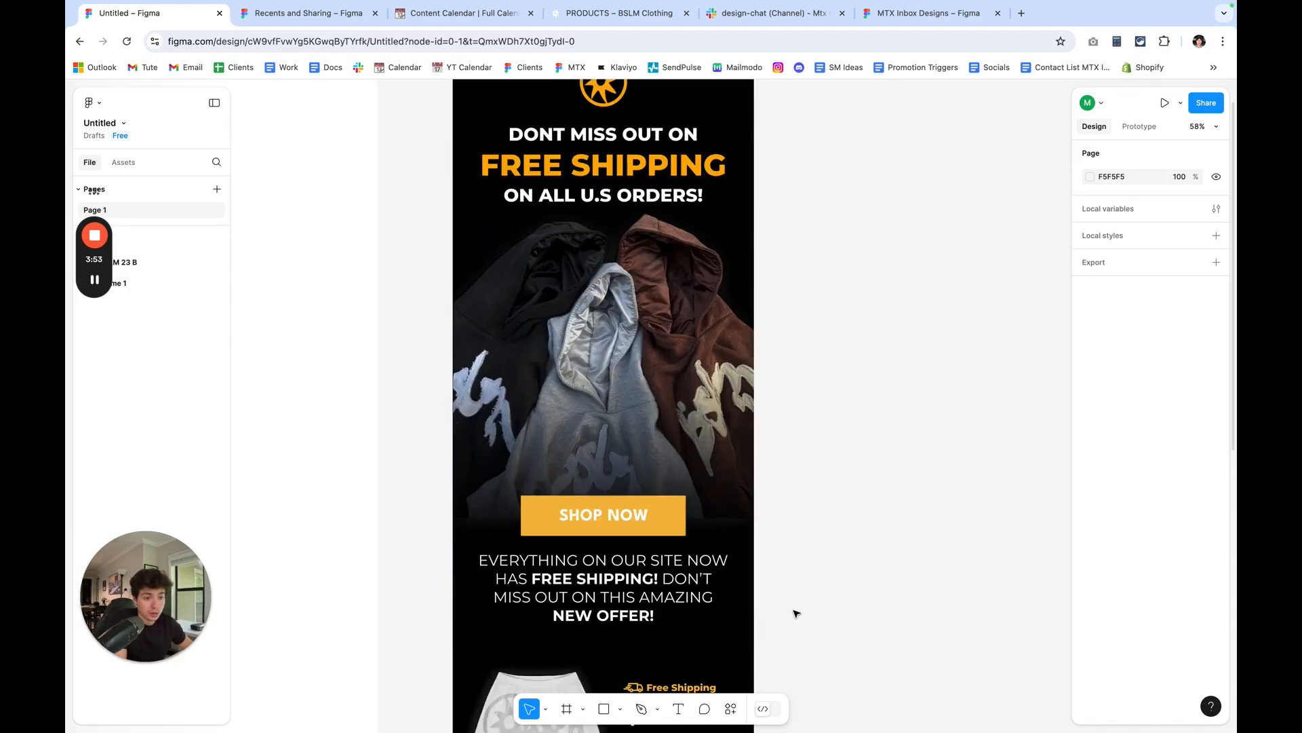
pyautogui.scroll(-3, 796, 613)
pyautogui.scroll(-5, 796, 613)
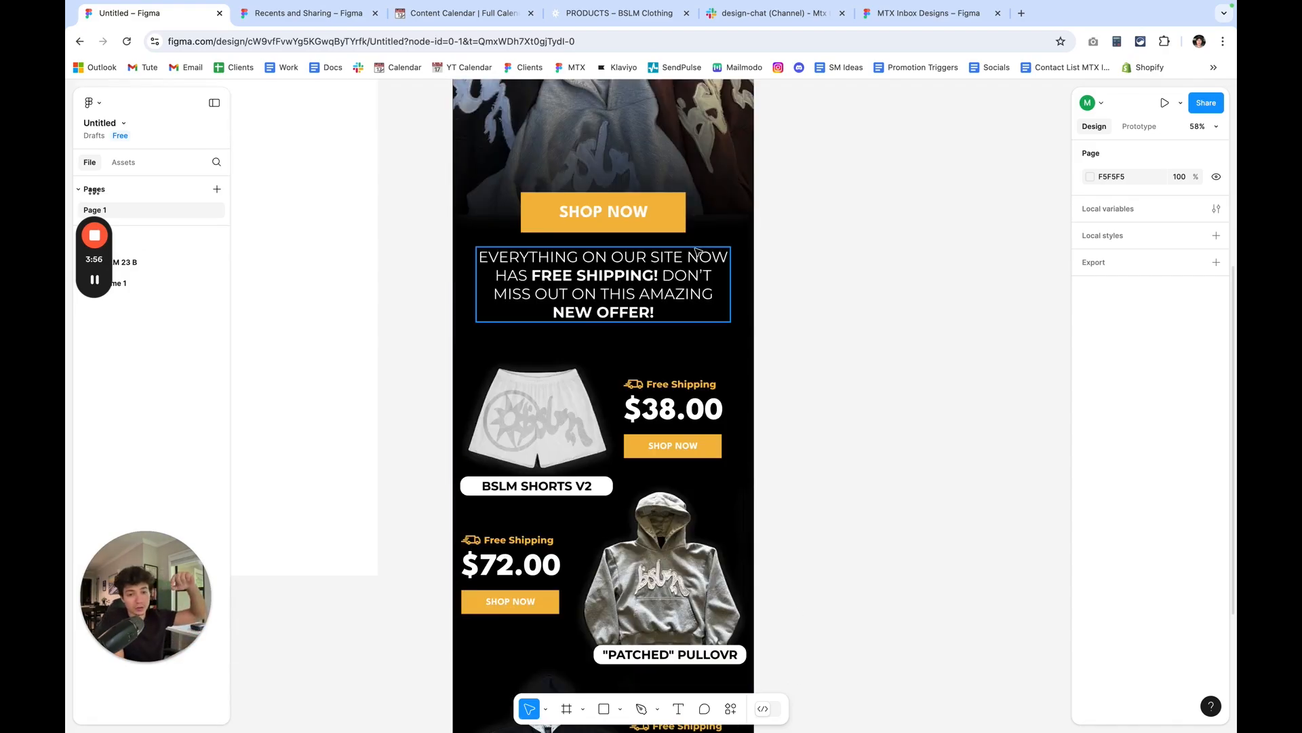
pyautogui.scroll(-3, 698, 252)
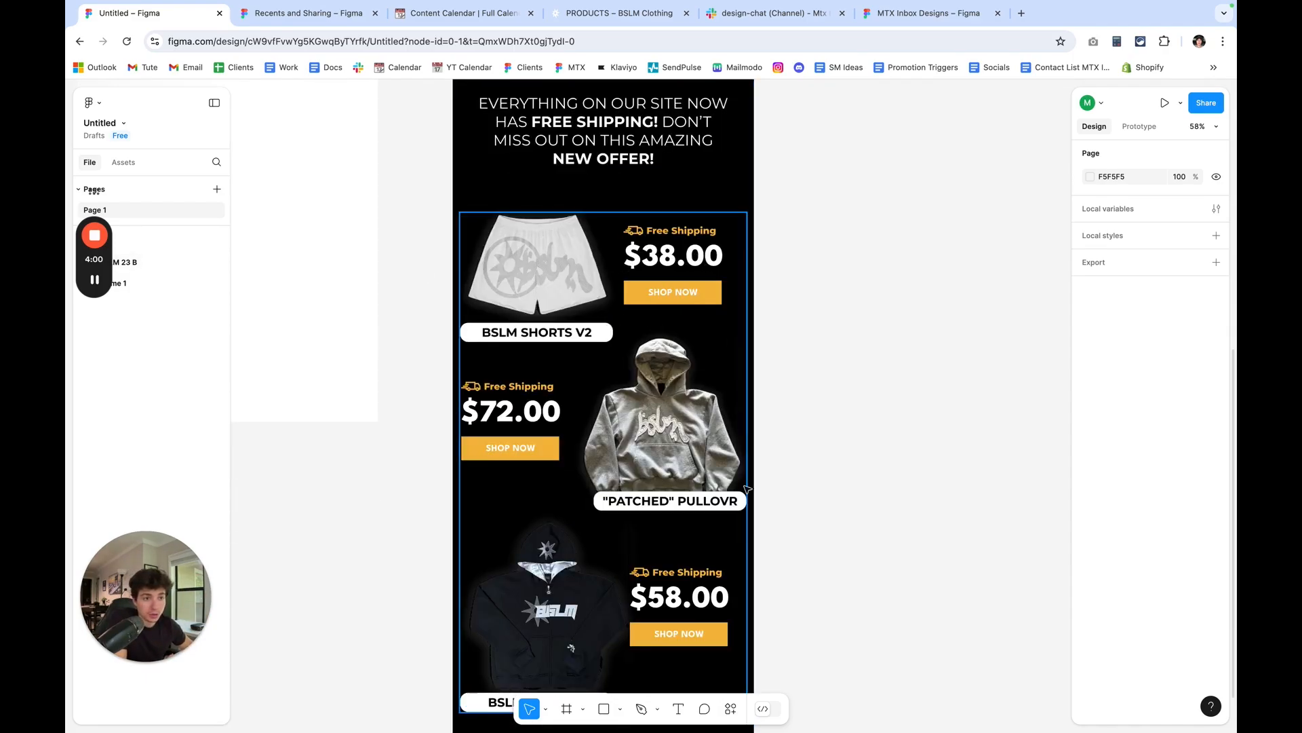
pyautogui.scroll(-3, 672, 434)
pyautogui.scroll(4, 724, 599)
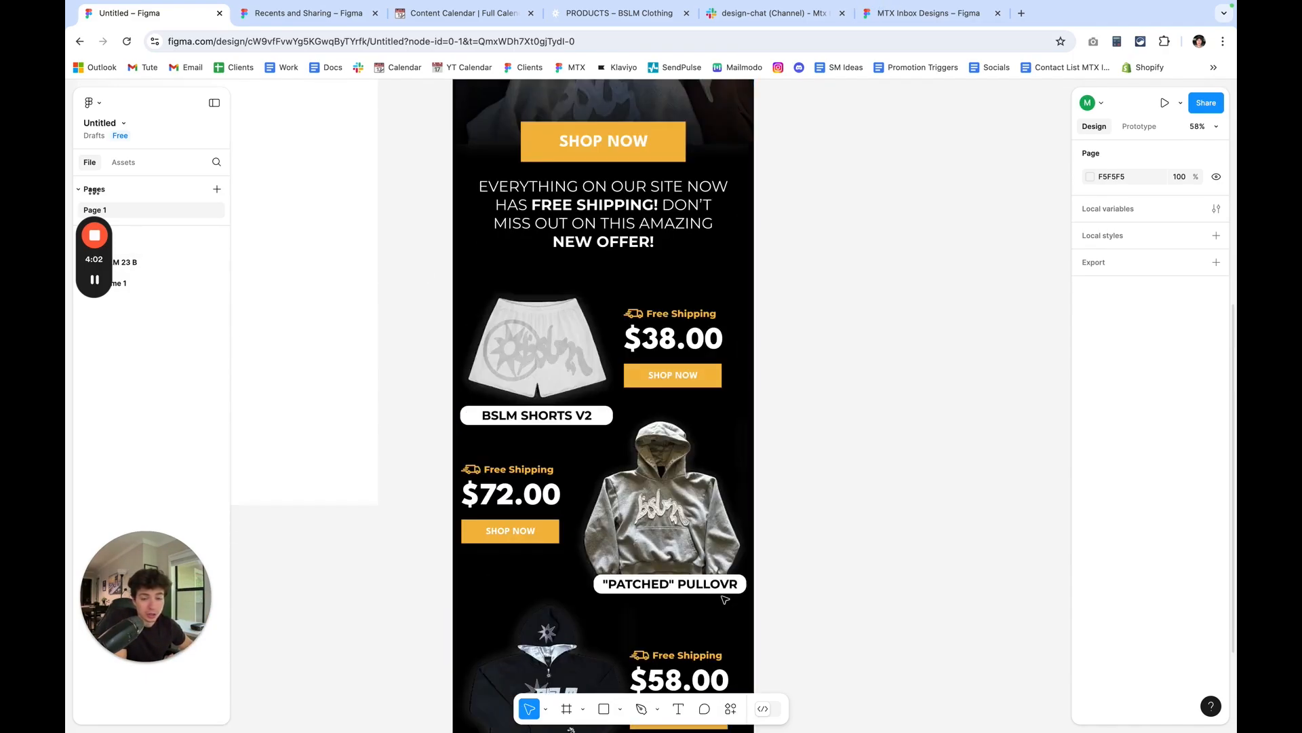
pyautogui.scroll(9, 776, 437)
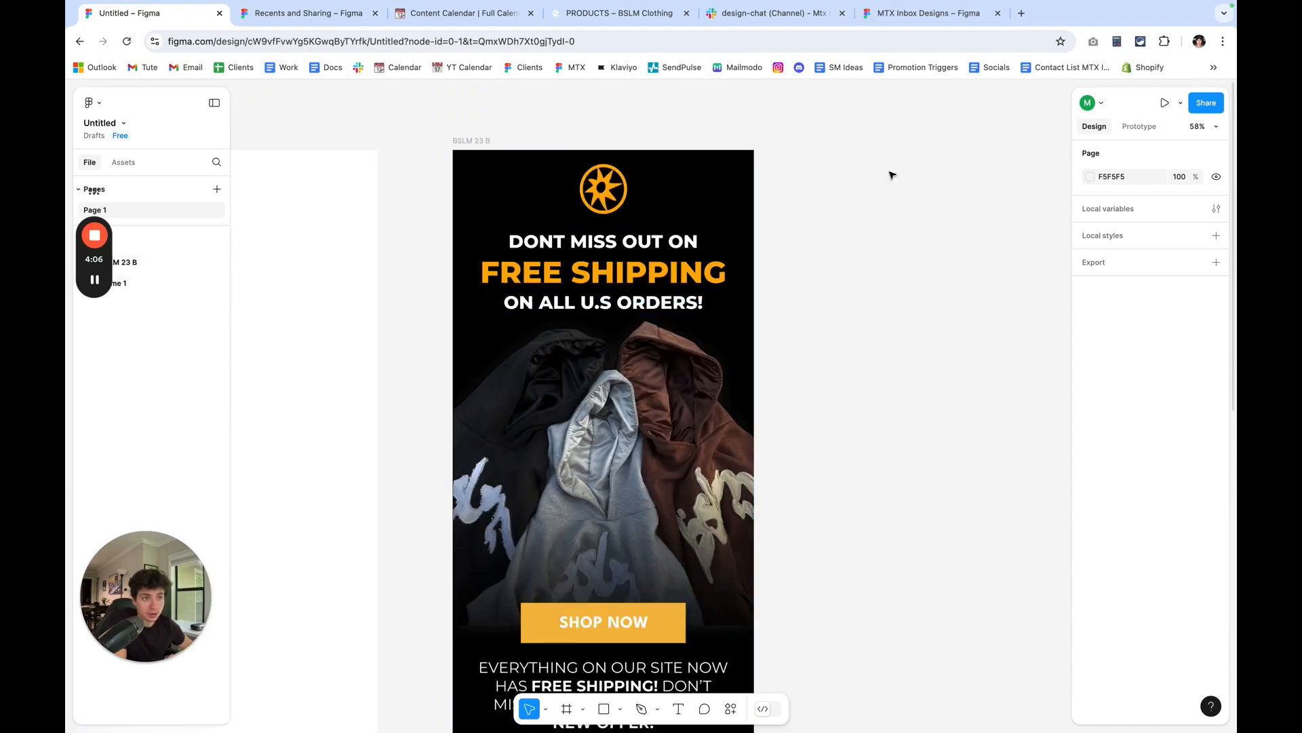
# Check the width and height of the BSLM 23 B frame and compare it with the blank frame beside it.
pyautogui.click(483, 141)
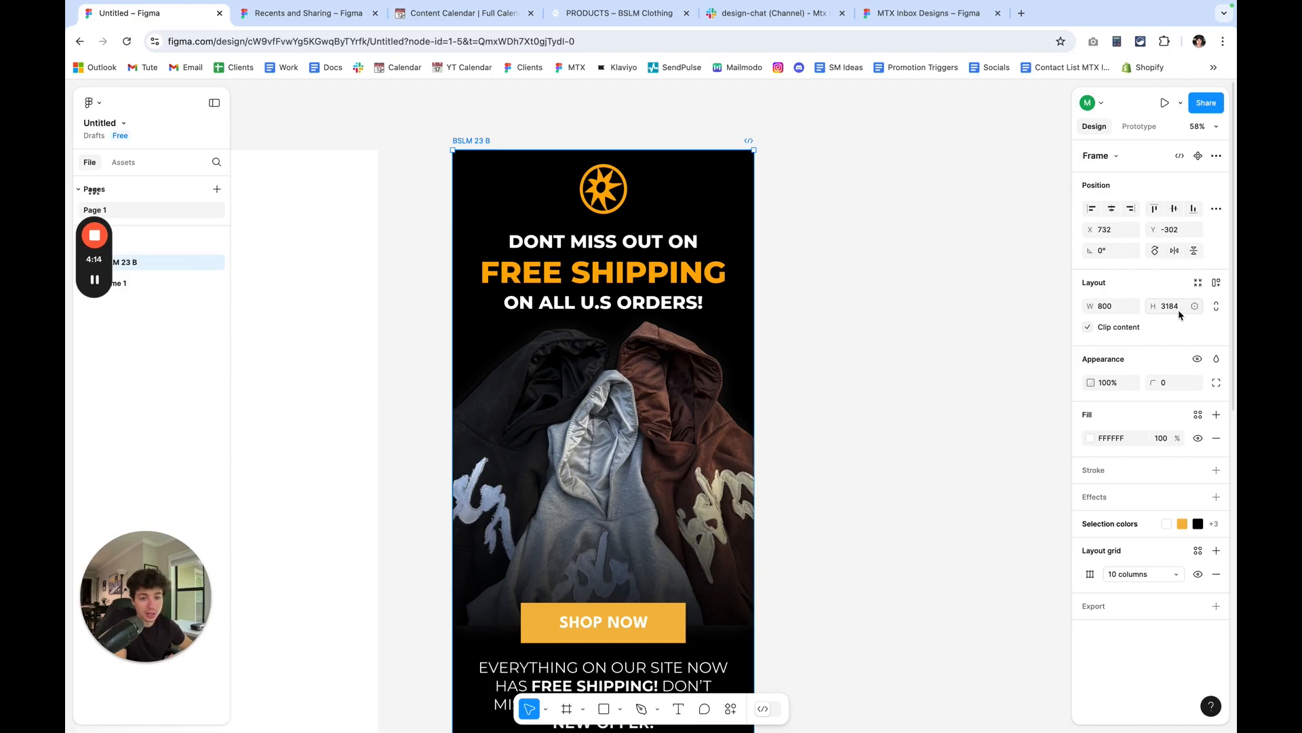
pyautogui.click(834, 543)
pyautogui.scroll(-1, 832, 538)
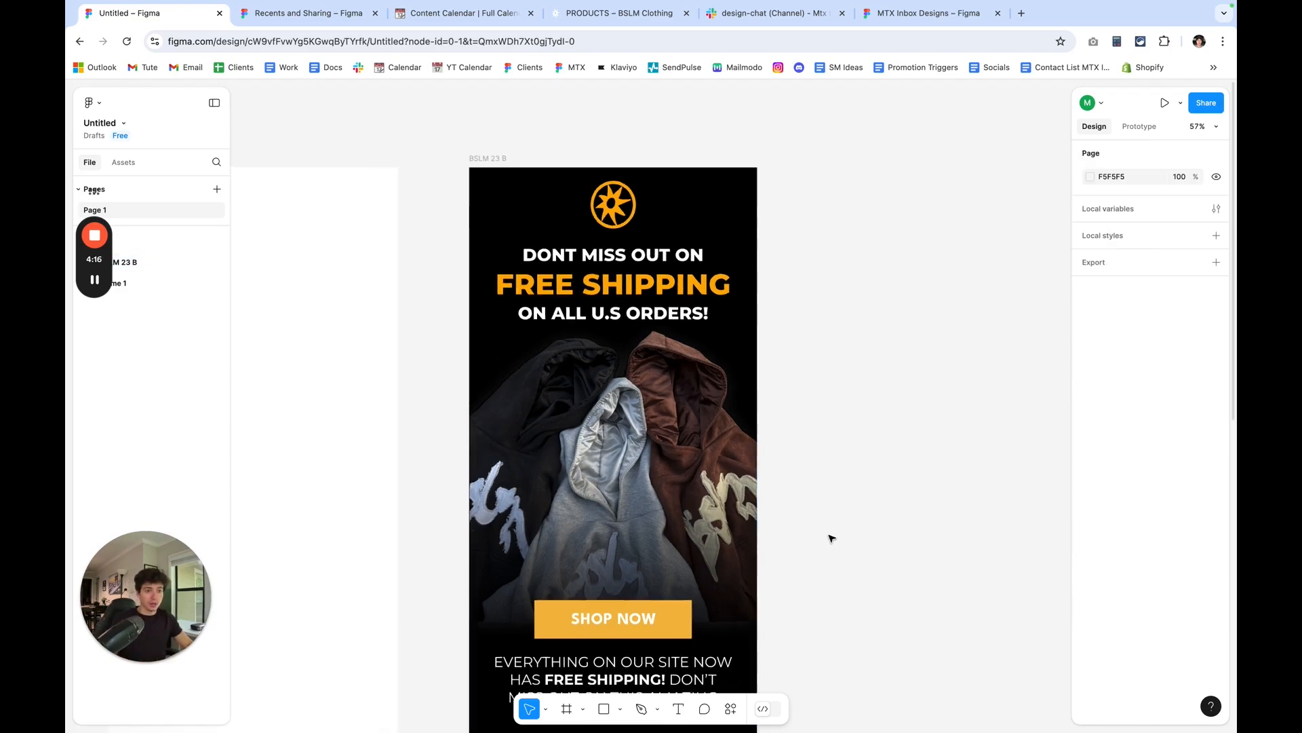
pyautogui.scroll(-5, 831, 537)
pyautogui.scroll(-2, 828, 529)
pyautogui.scroll(5, 775, 406)
pyautogui.scroll(-2, 767, 374)
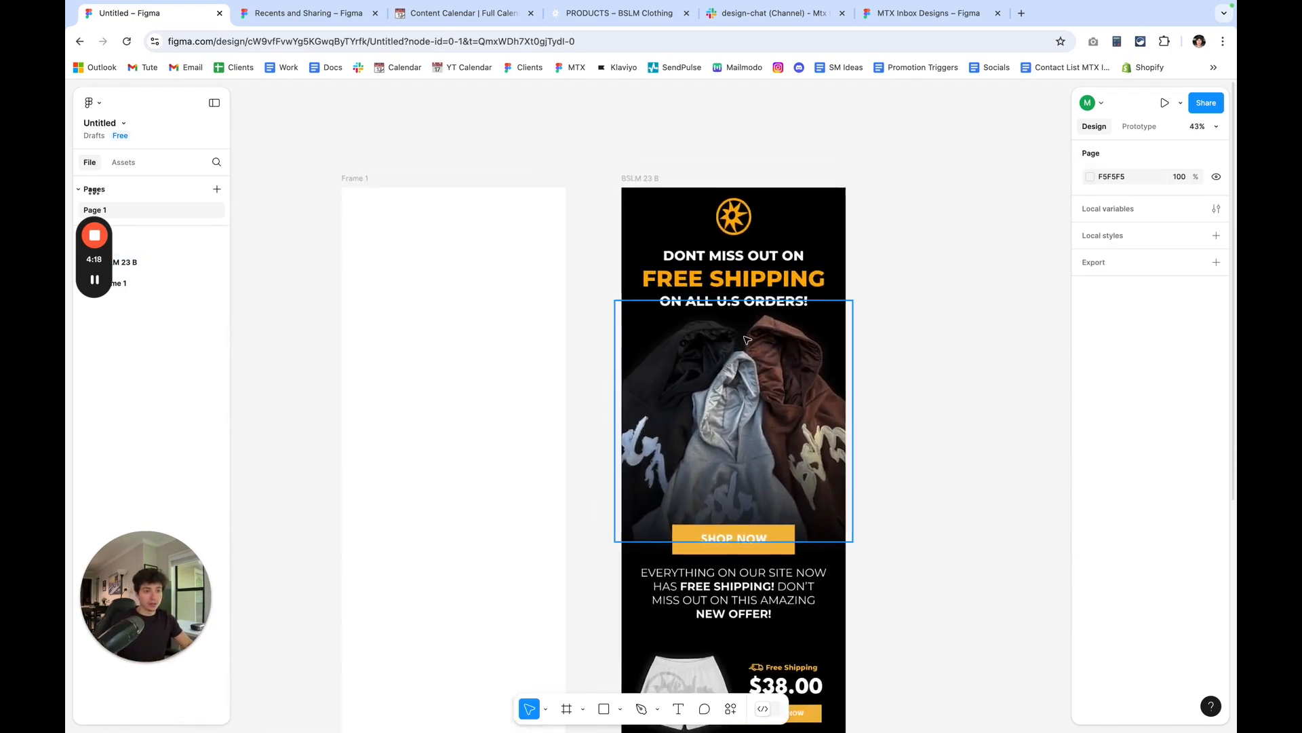
pyautogui.hscroll(-2, 765, 373)
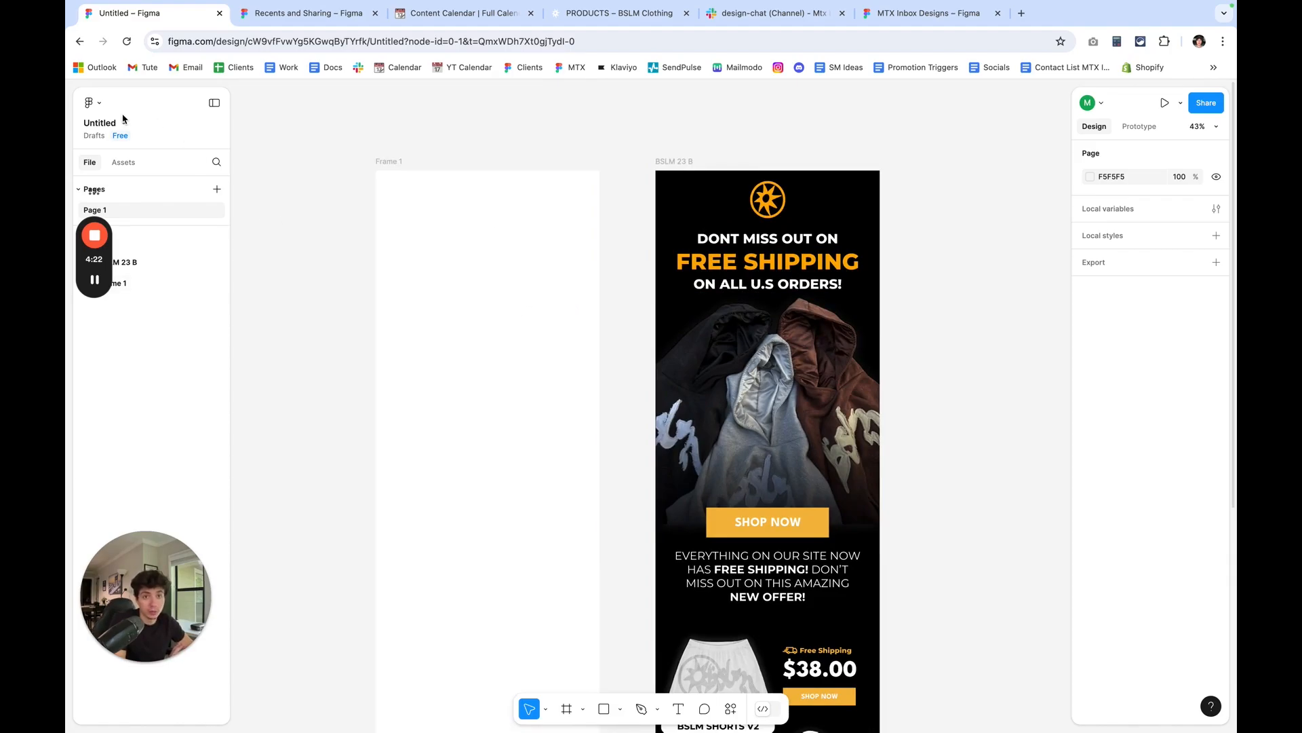
pyautogui.click(764, 201)
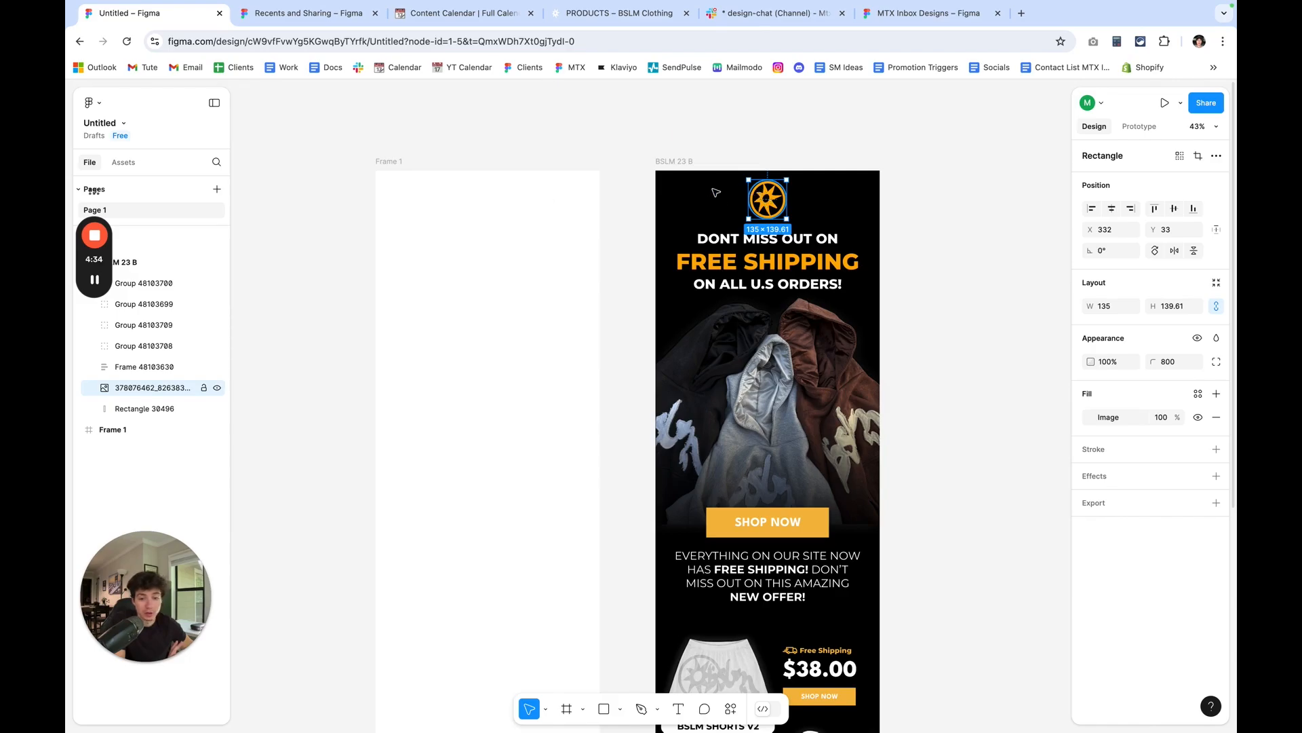
pyautogui.click(99, 105)
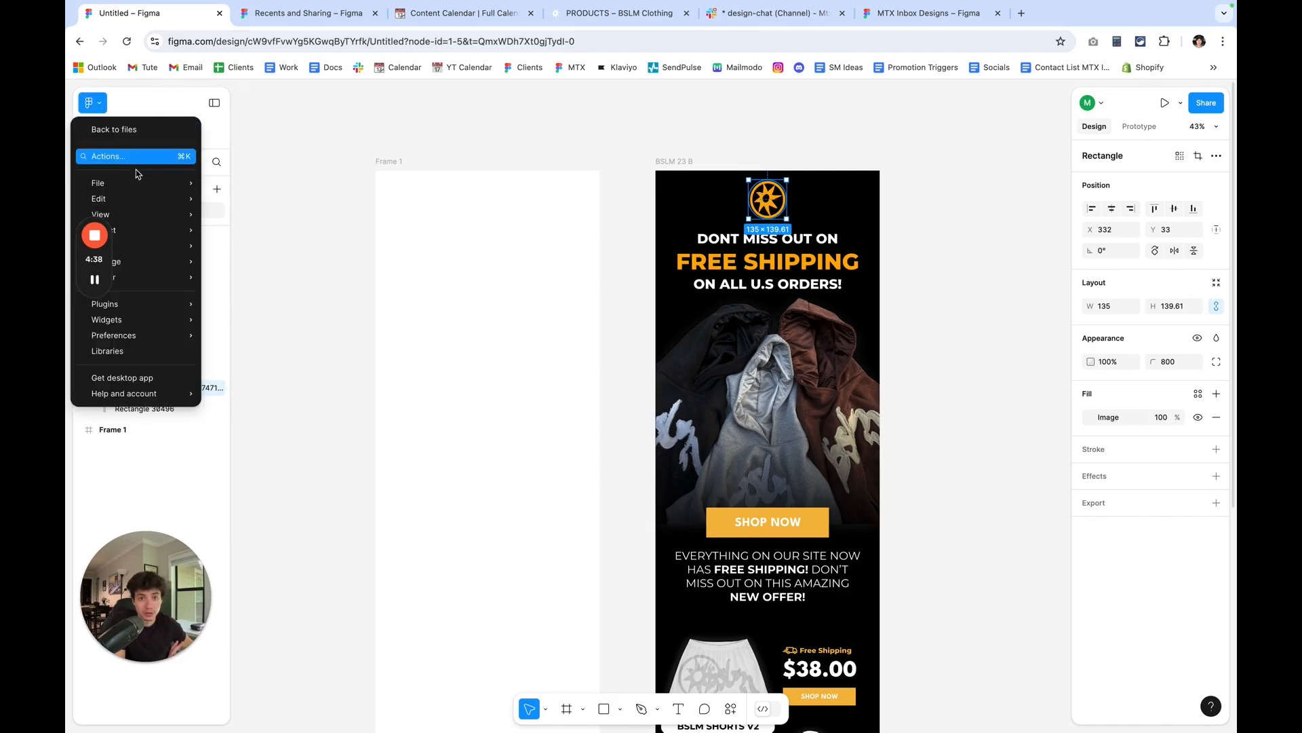
pyautogui.moveTo(139, 183)
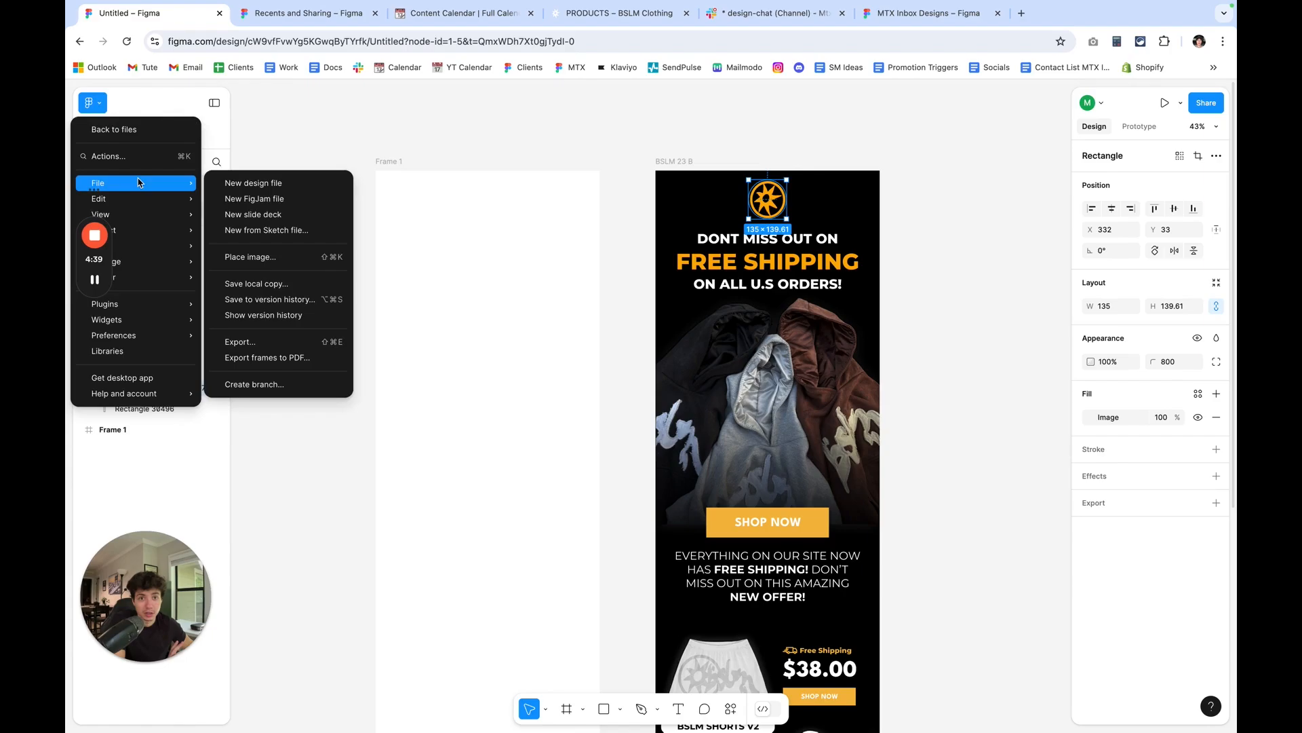
pyautogui.click(271, 259)
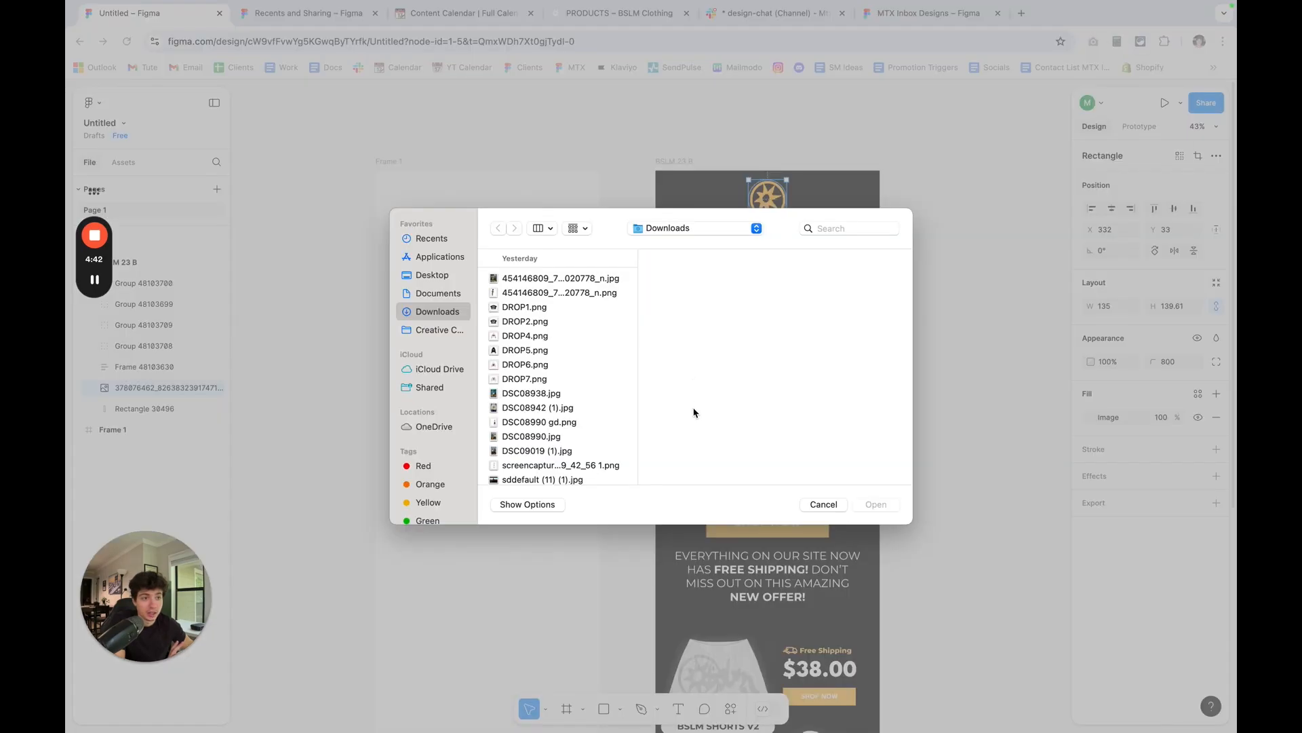
pyautogui.click(823, 505)
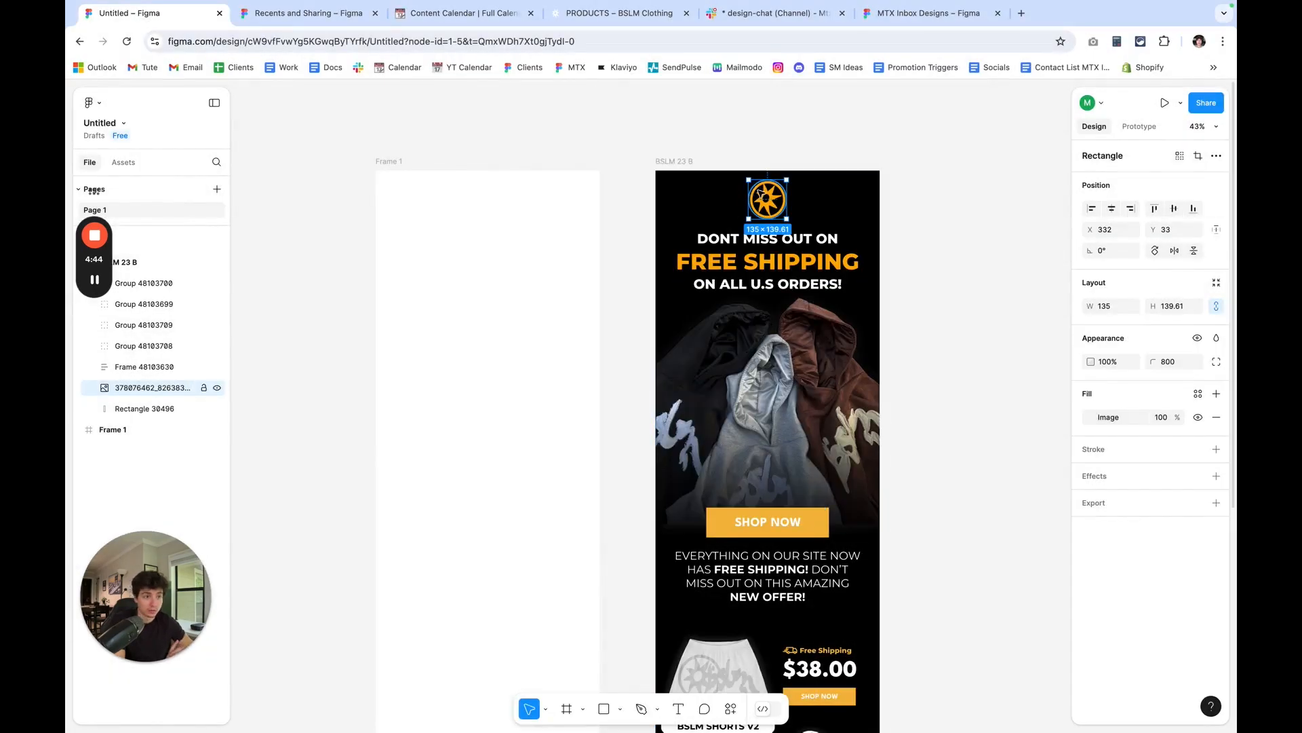
# Copy the circular logo from the BSLM 23 B design into the blank frame, then deselect.
pyautogui.press('super+c')
pyautogui.click(388, 161)
pyautogui.press('super+v')
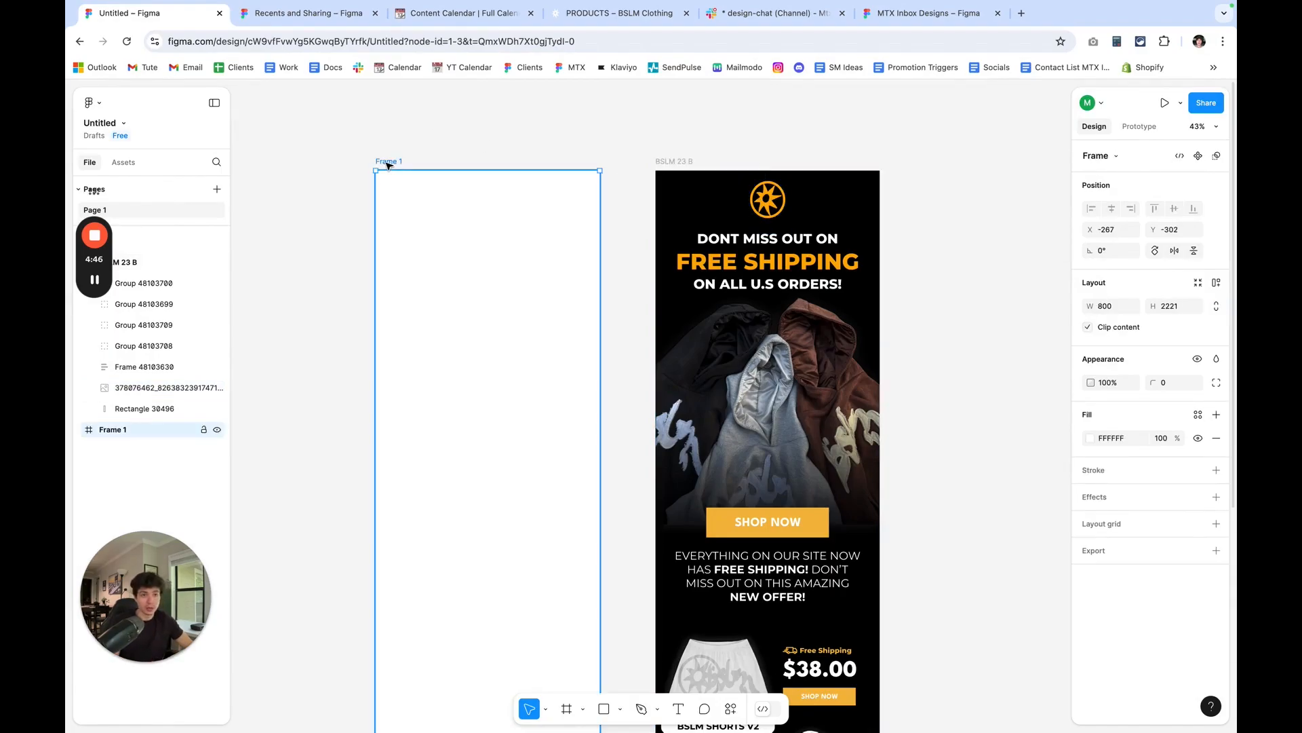
pyautogui.click(519, 155)
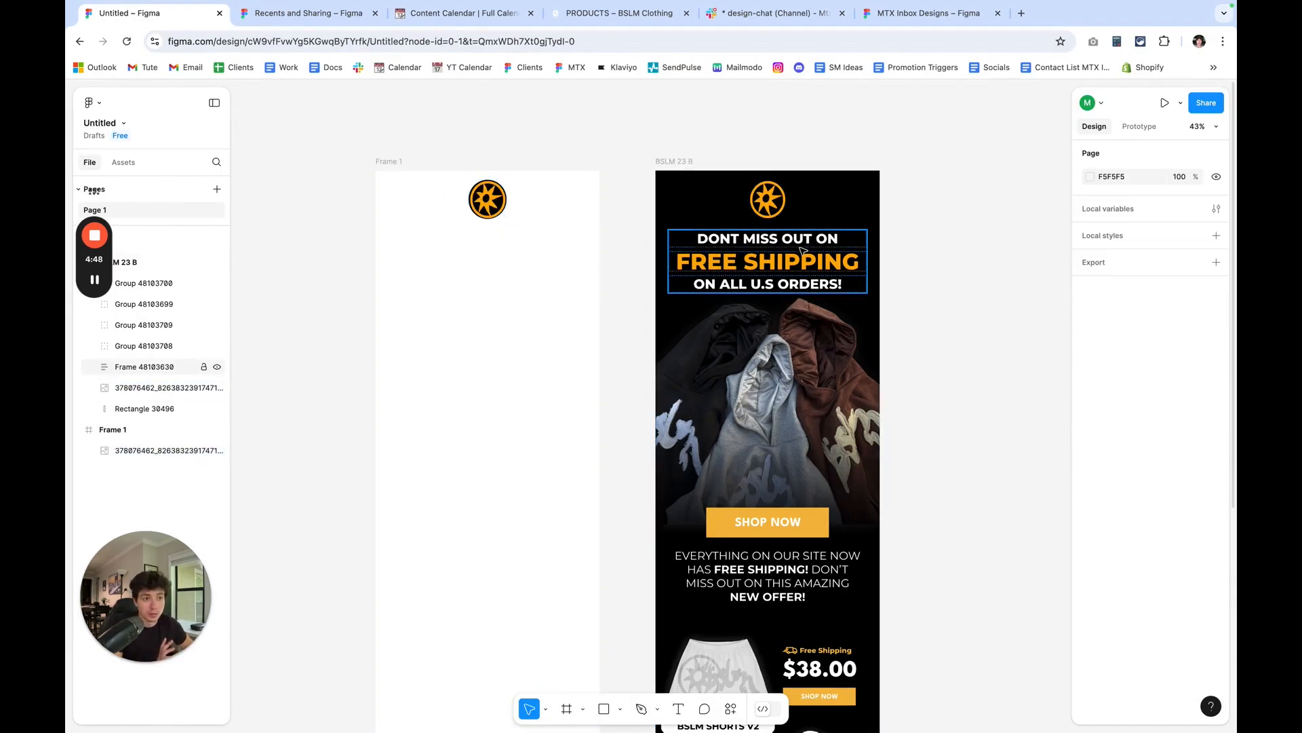
# Add a text box about 714 × 236 below the logo in the blank frame, with font size 40.
pyautogui.click(680, 709)
pyautogui.moveTo(390, 228); pyautogui.dragTo(588, 293)
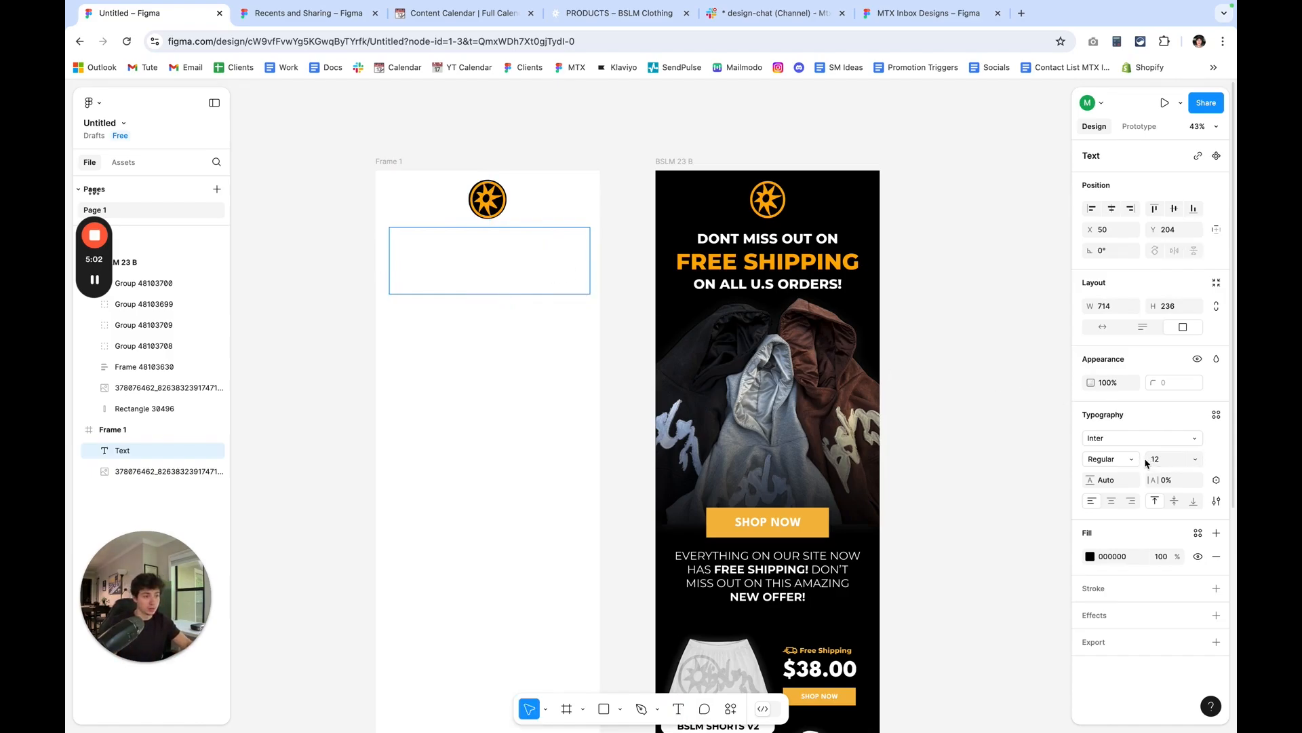
pyautogui.click(1172, 462)
pyautogui.write('40')
pyautogui.press('Return')
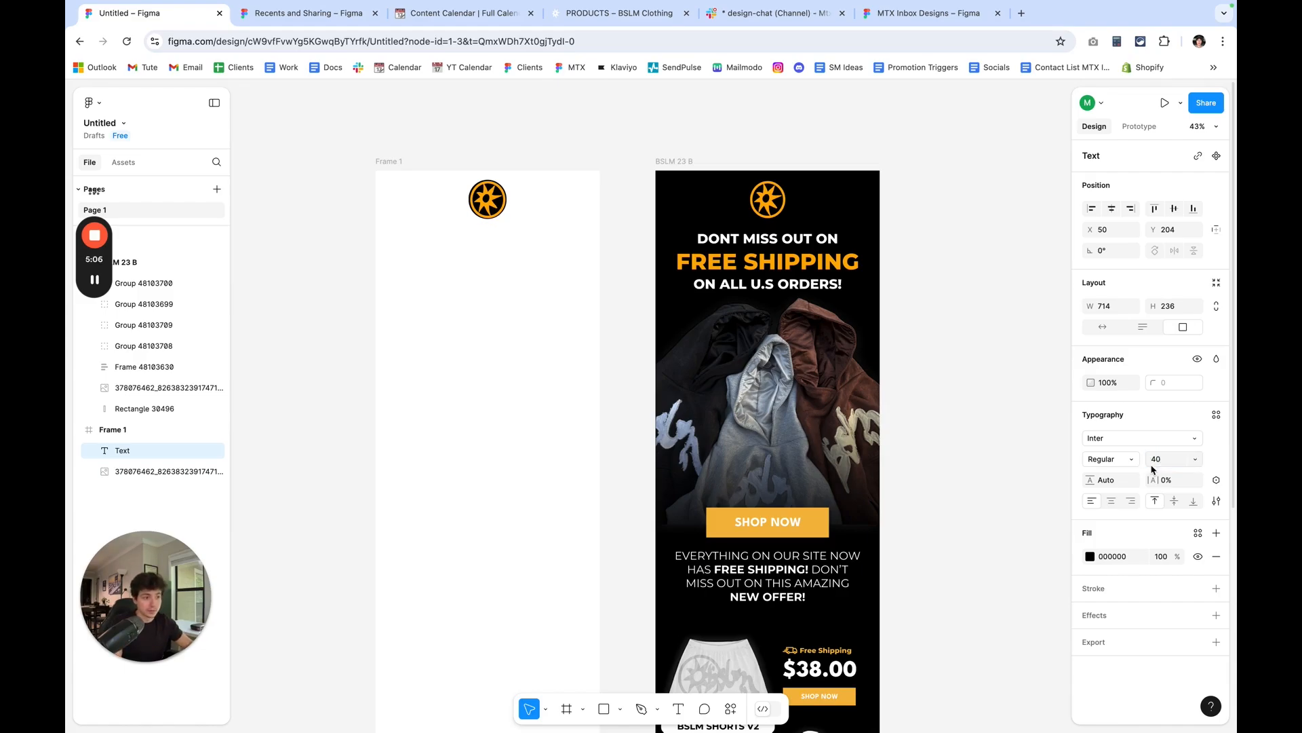
pyautogui.write('rgr')
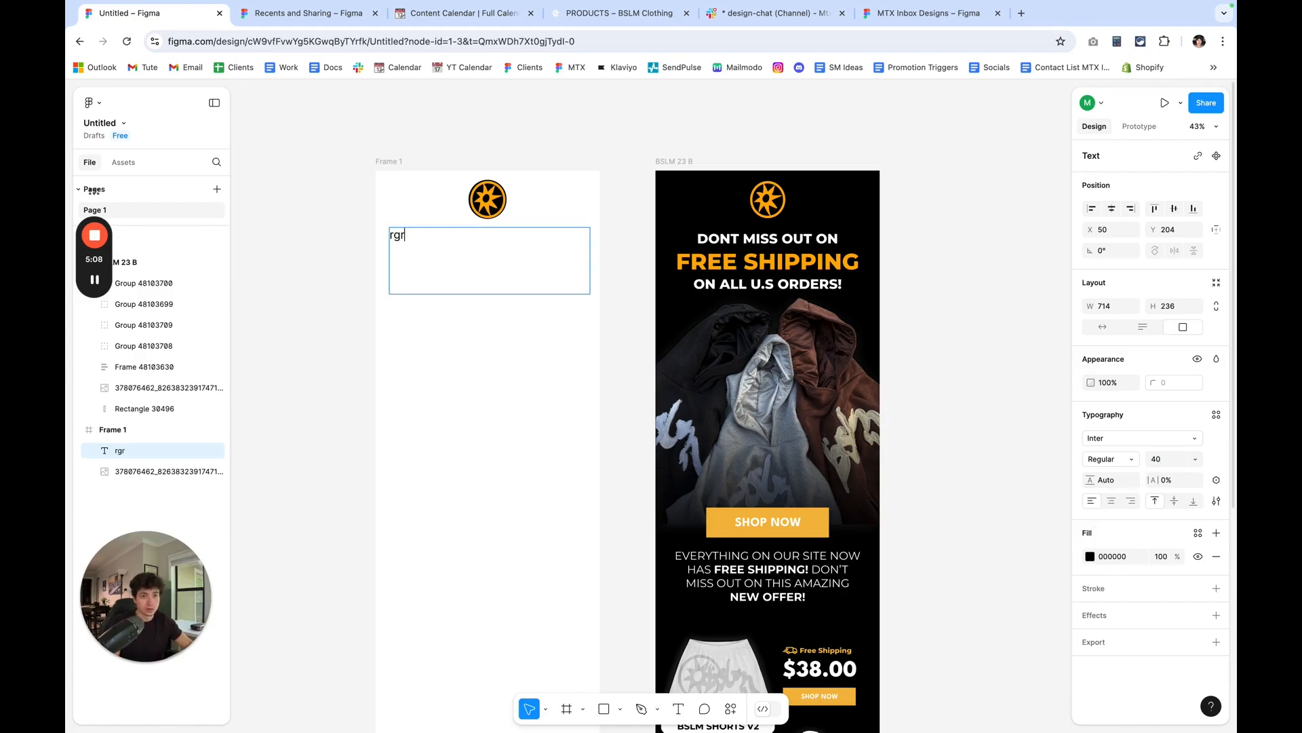
pyautogui.press('BackSpace')
pyautogui.press('BackSpace')
pyautogui.press('BackSpace')
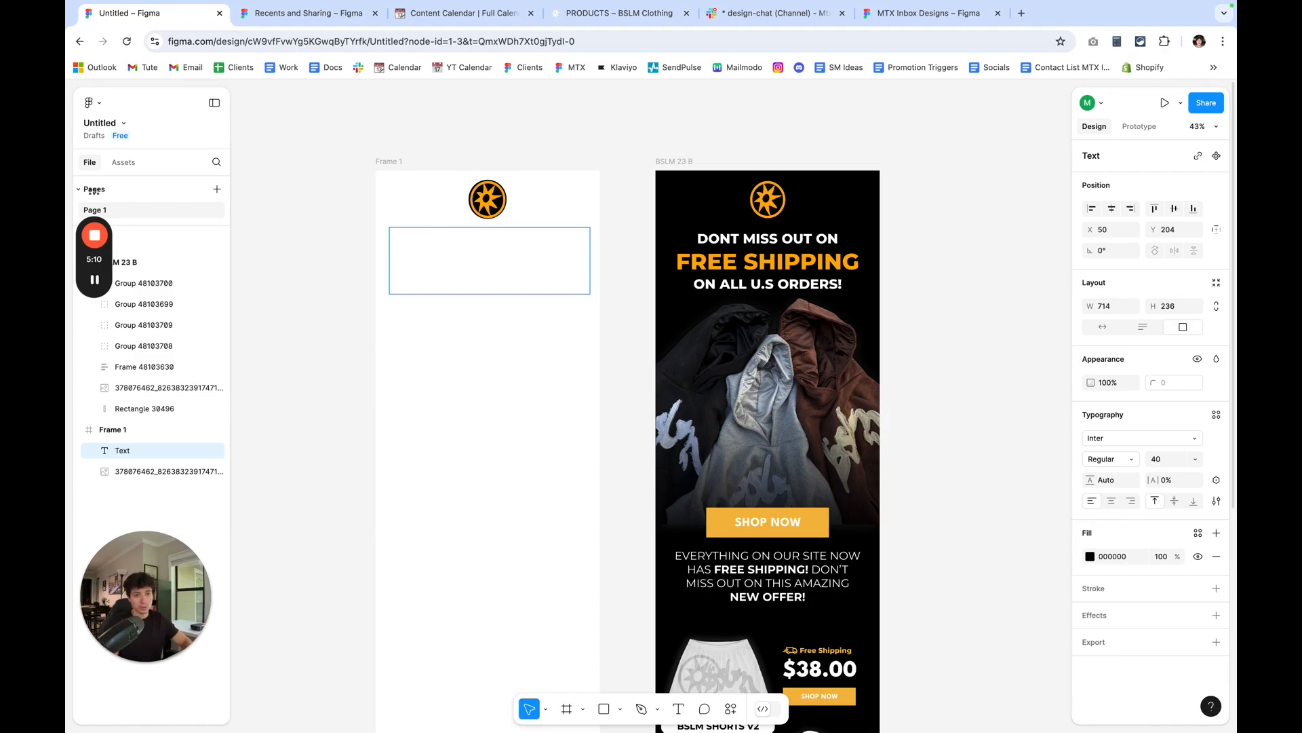
# Enter the headline DON'T MISS OUT ON in the text box, with a single apostrophe.
pyautogui.write('DON')
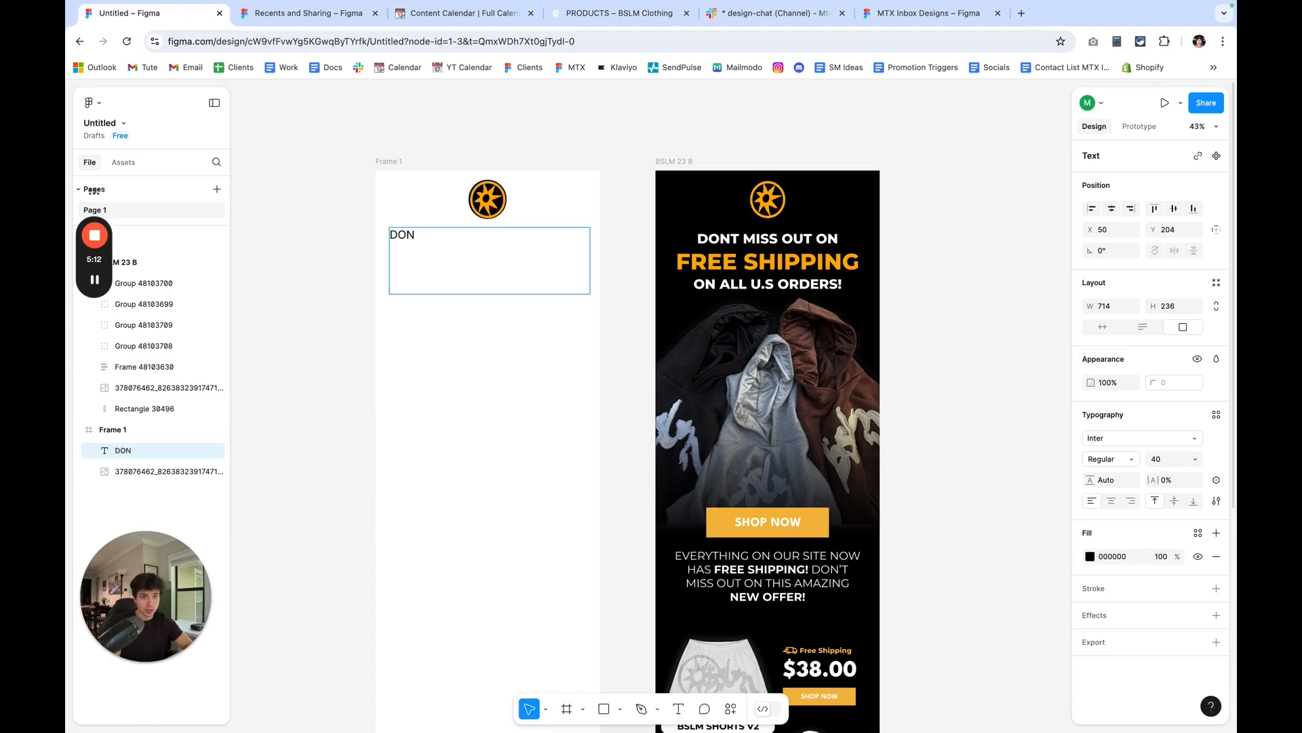
pyautogui.write('"T MISS OUT ON')
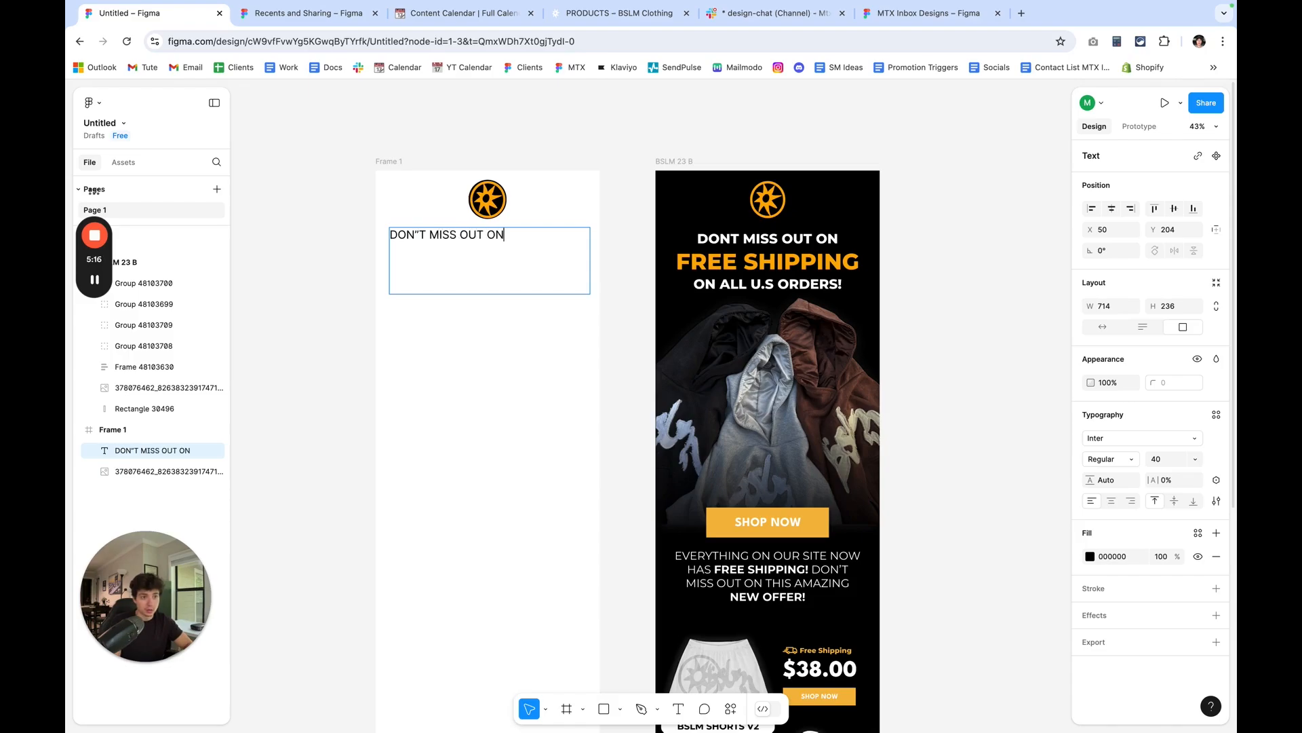
pyautogui.click(419, 234)
pyautogui.press('BackSpace')
pyautogui.write("''")
pyautogui.press('BackSpace')
pyautogui.write("'")
pyautogui.press('BackSpace')
# Centre-align the DON'T MISS OUT ON text and shorten its text box to a height of about 121.
pyautogui.press('super+a')
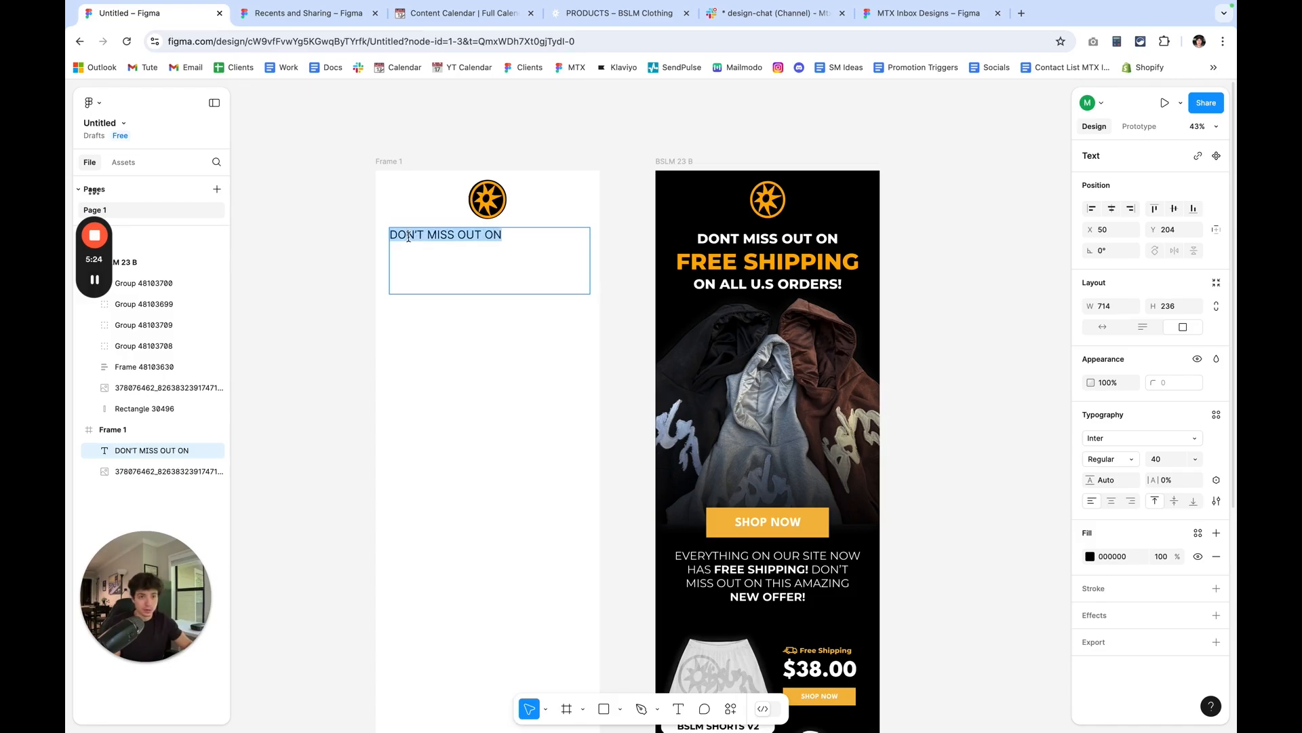
pyautogui.click(1111, 501)
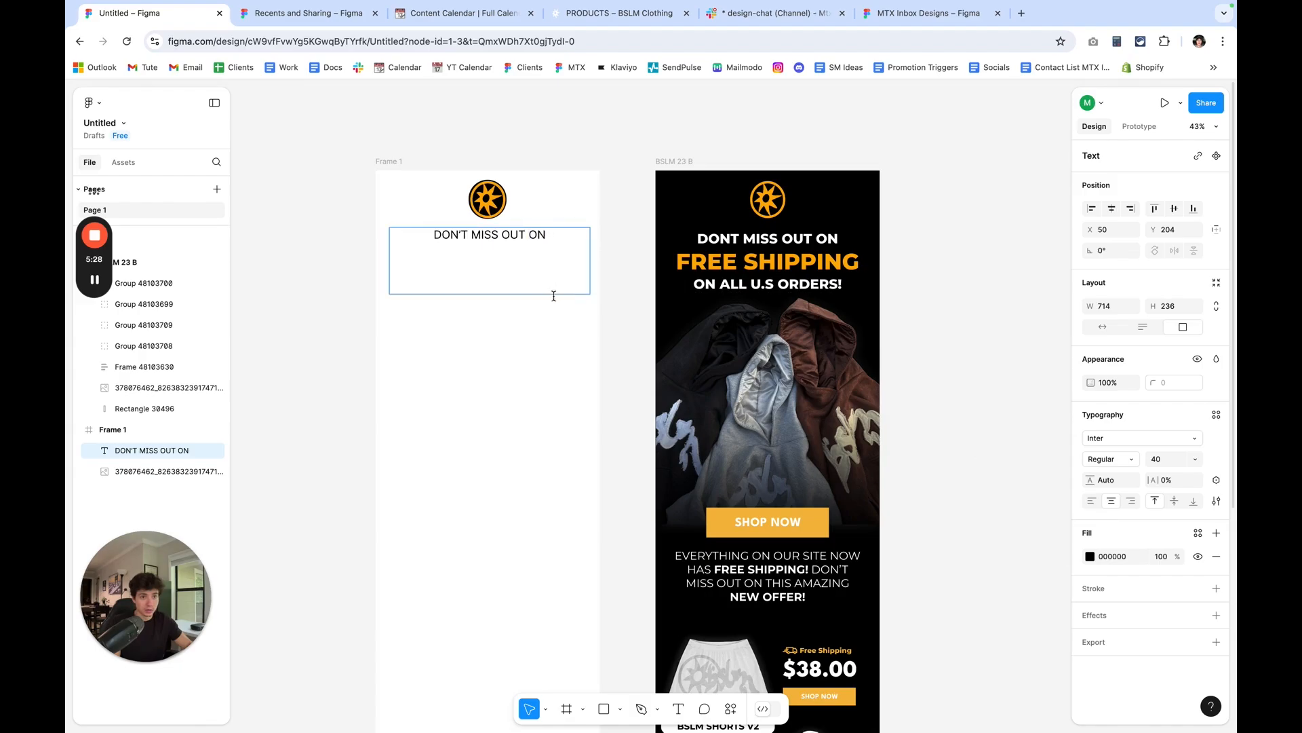
pyautogui.press('Escape')
pyautogui.moveTo(555, 297); pyautogui.dragTo(555, 262)
# Check the font, weight and size of the first headline line in the BSLM 23 B design.
pyautogui.click(718, 254)
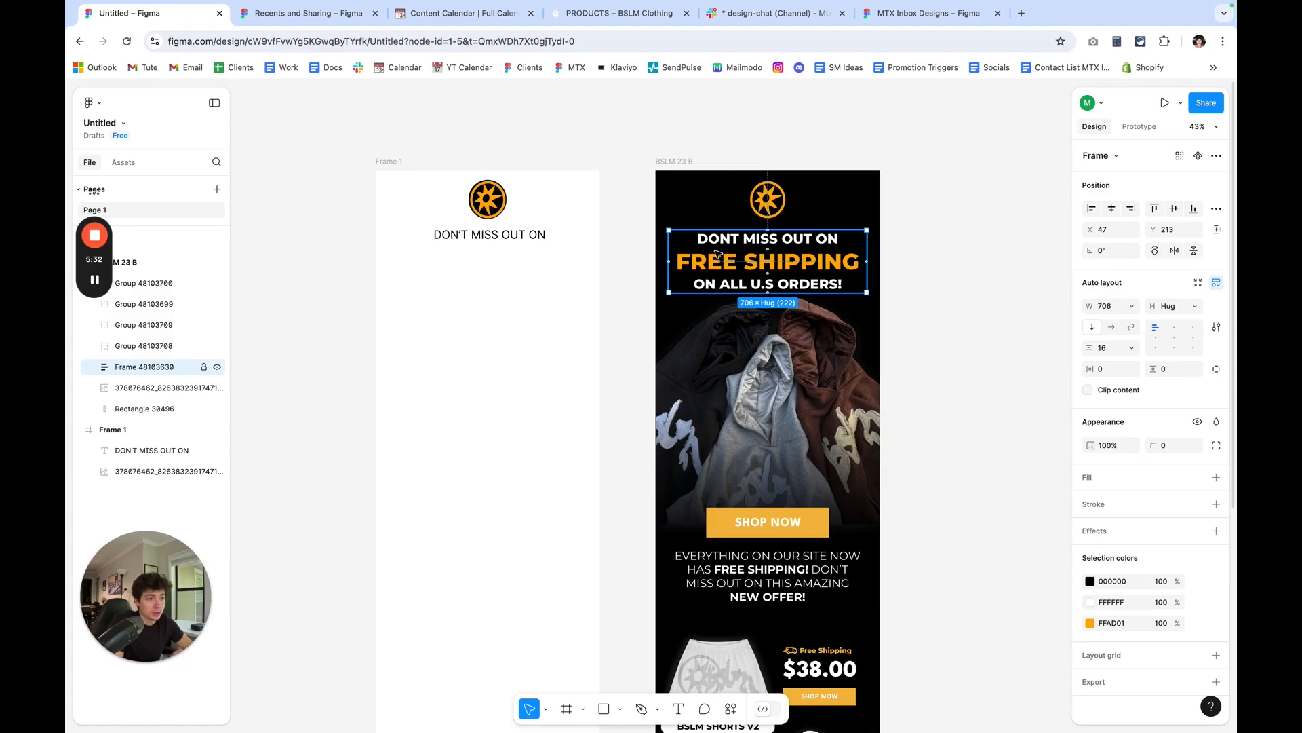
pyautogui.doubleClick(731, 243)
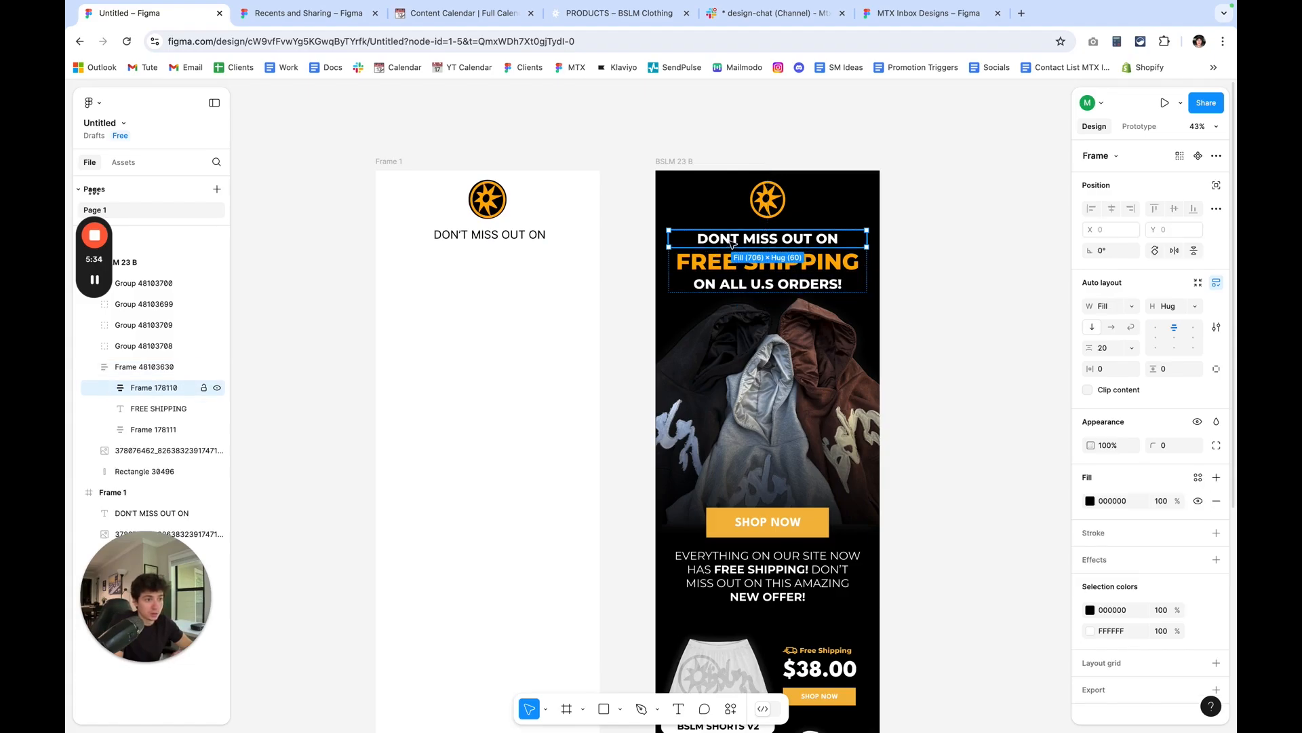
pyautogui.doubleClick(731, 243)
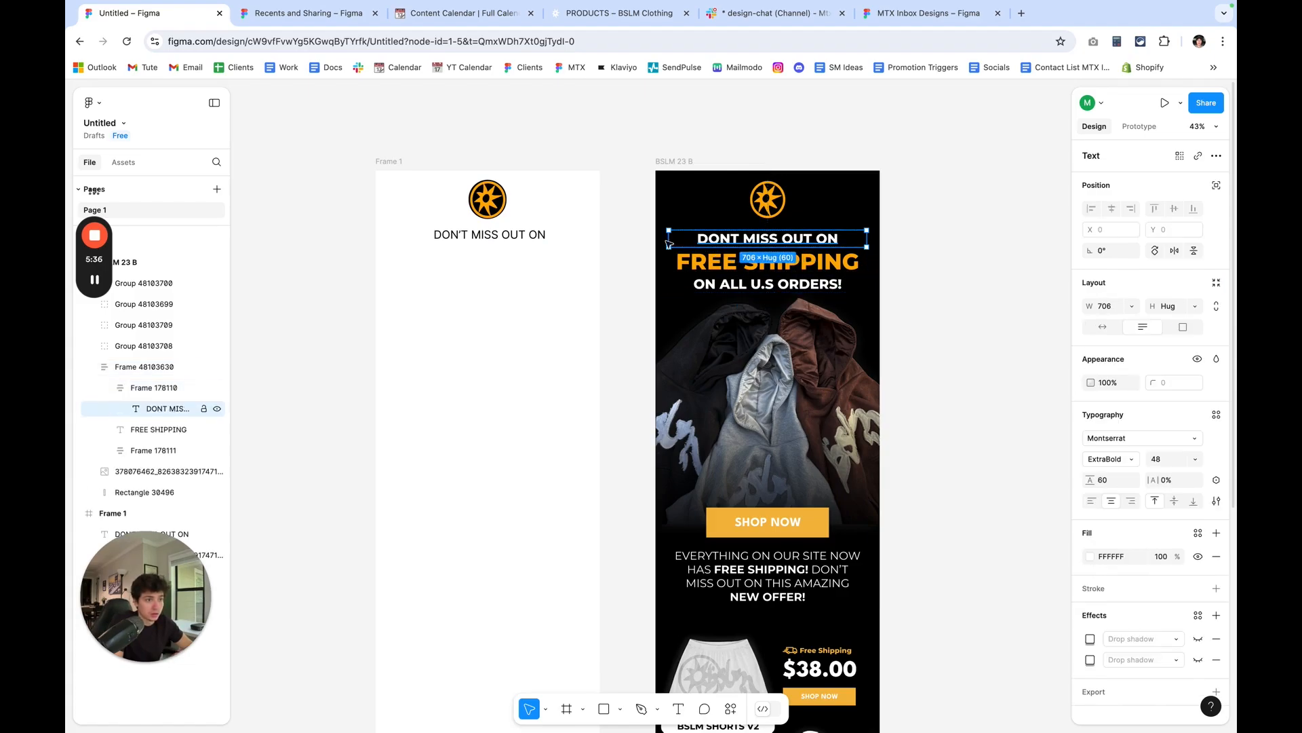
# Set the DON'T MISS OUT ON text in the blank frame to the Montserrat font with ExtraBold weight.
pyautogui.doubleClick(502, 235)
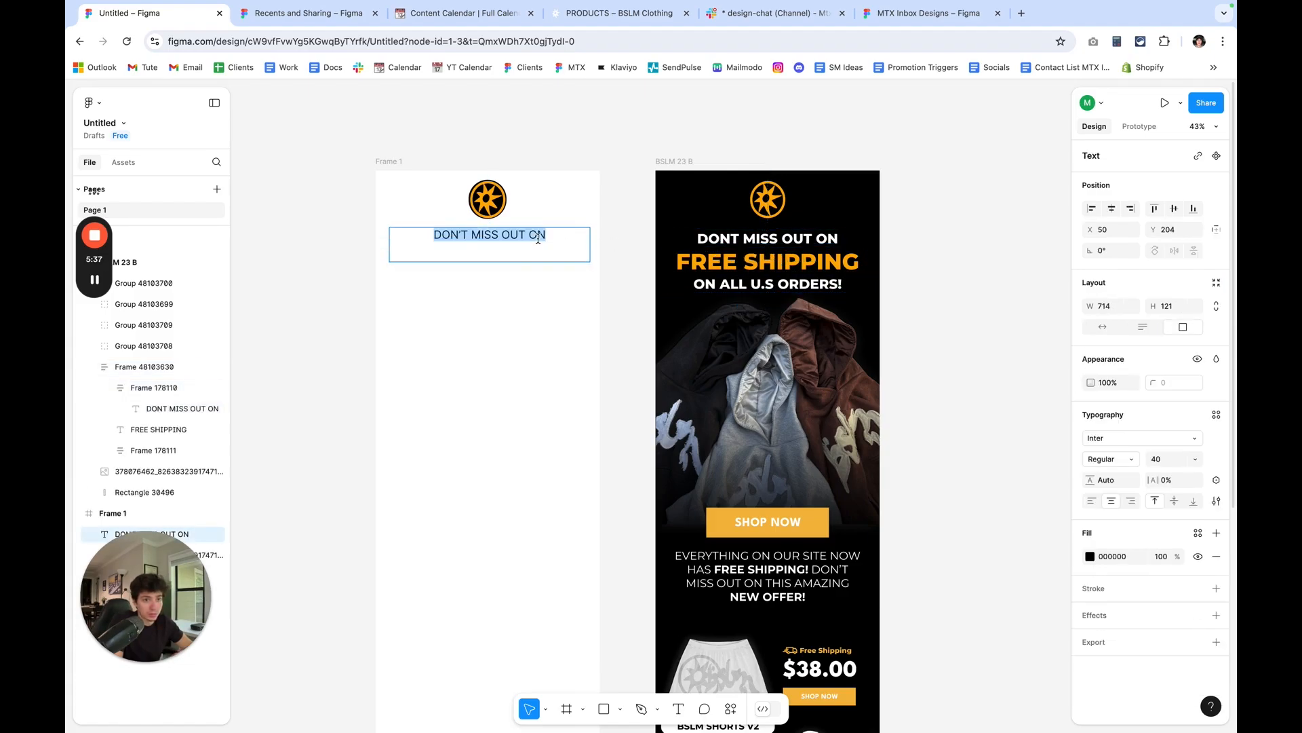
pyautogui.click(1095, 441)
pyautogui.write('mont')
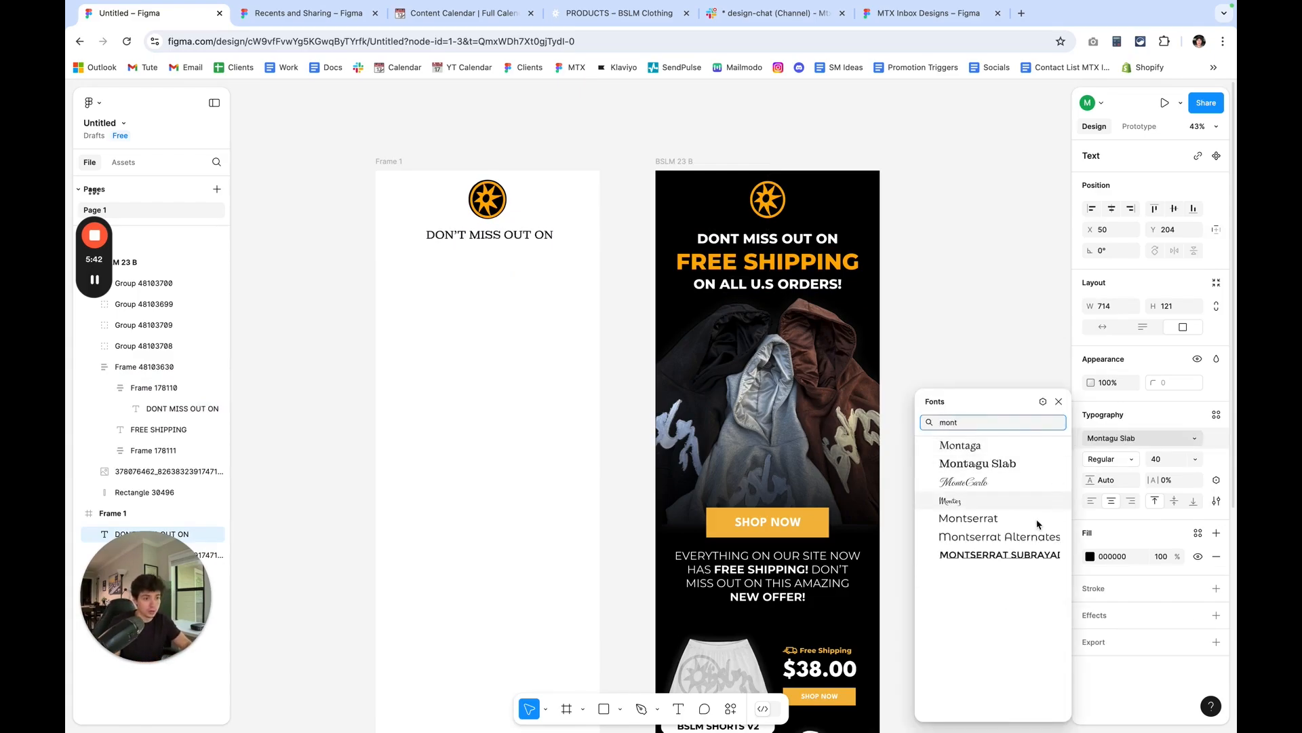
pyautogui.click(969, 517)
pyautogui.click(1117, 466)
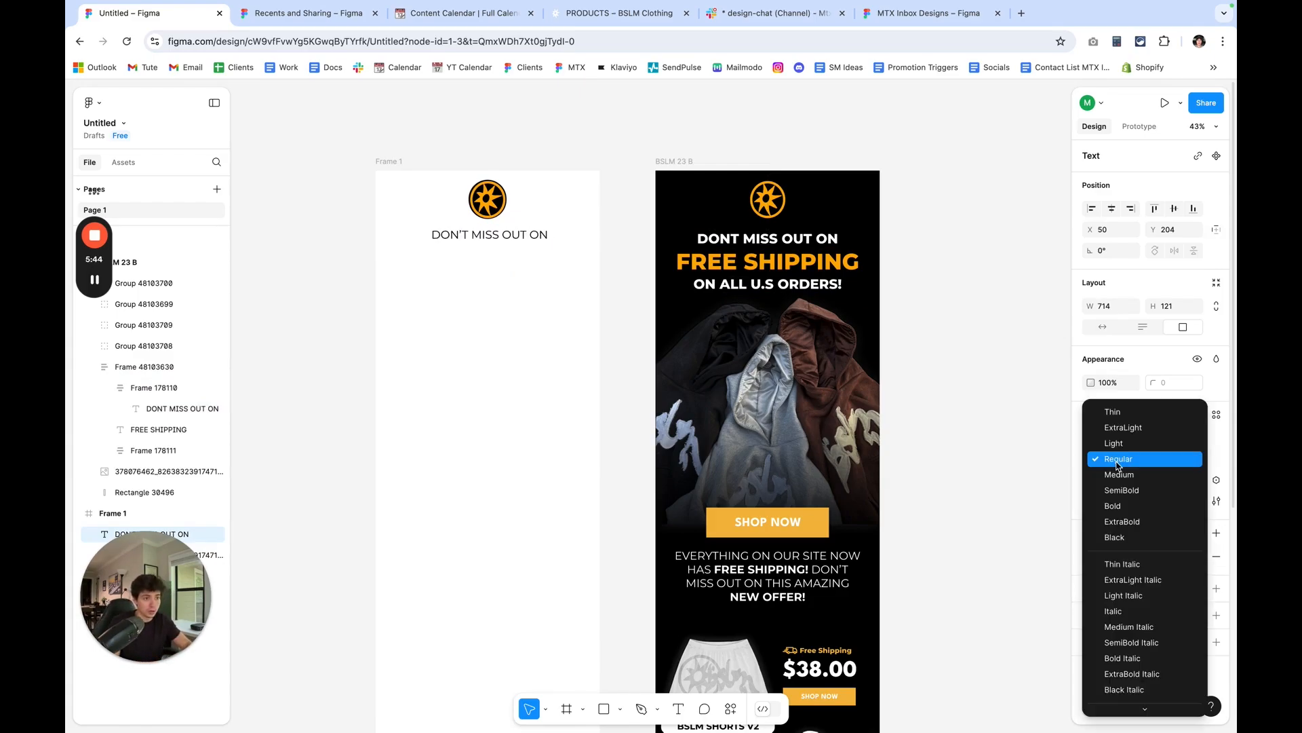
pyautogui.click(1121, 523)
# Set the font size of the DON'T MISS OUT ON headline to 50.
pyautogui.doubleClick(563, 240)
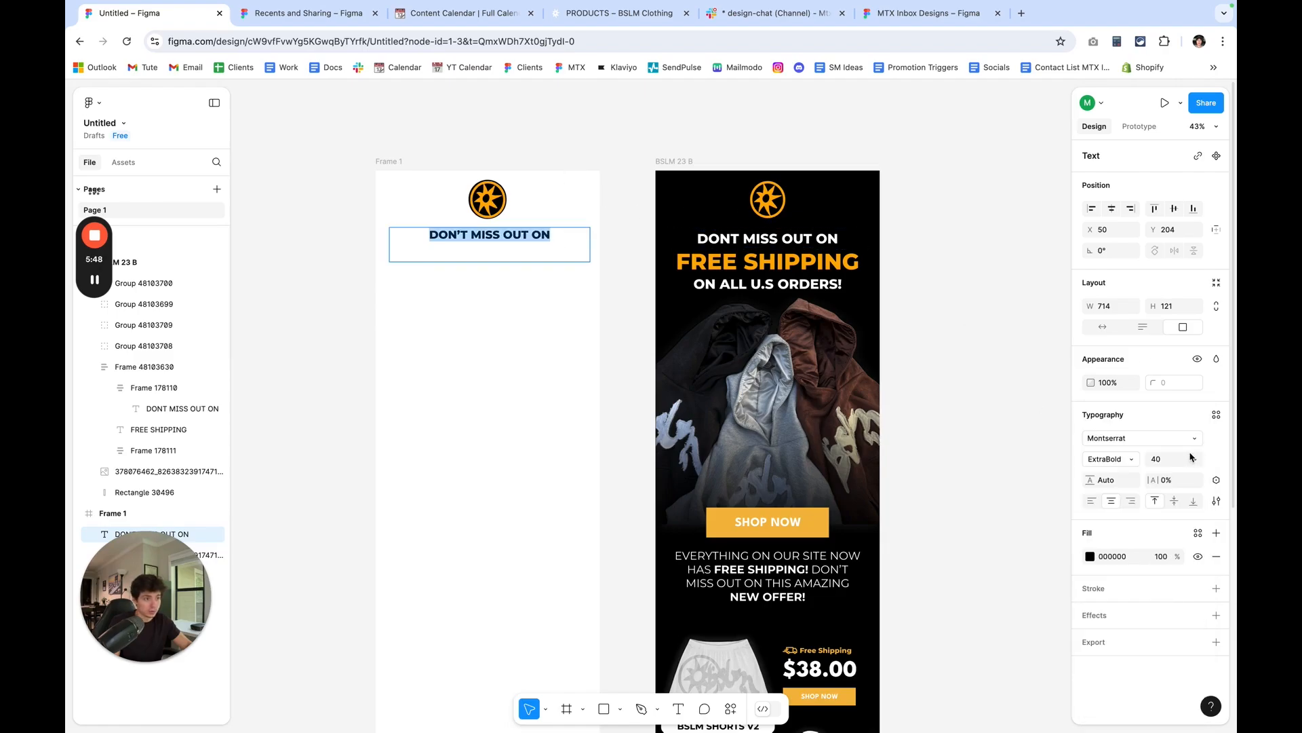
pyautogui.write('50')
pyautogui.press('Return')
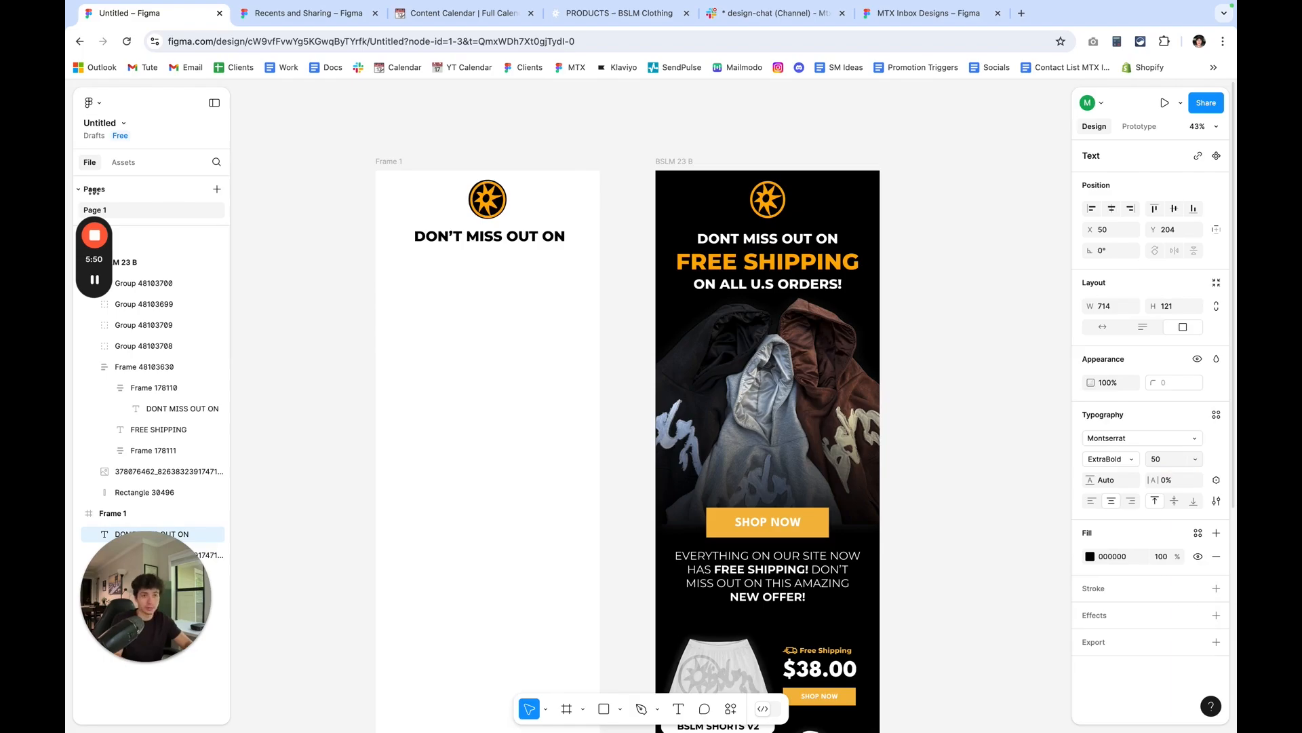
pyautogui.press('Escape')
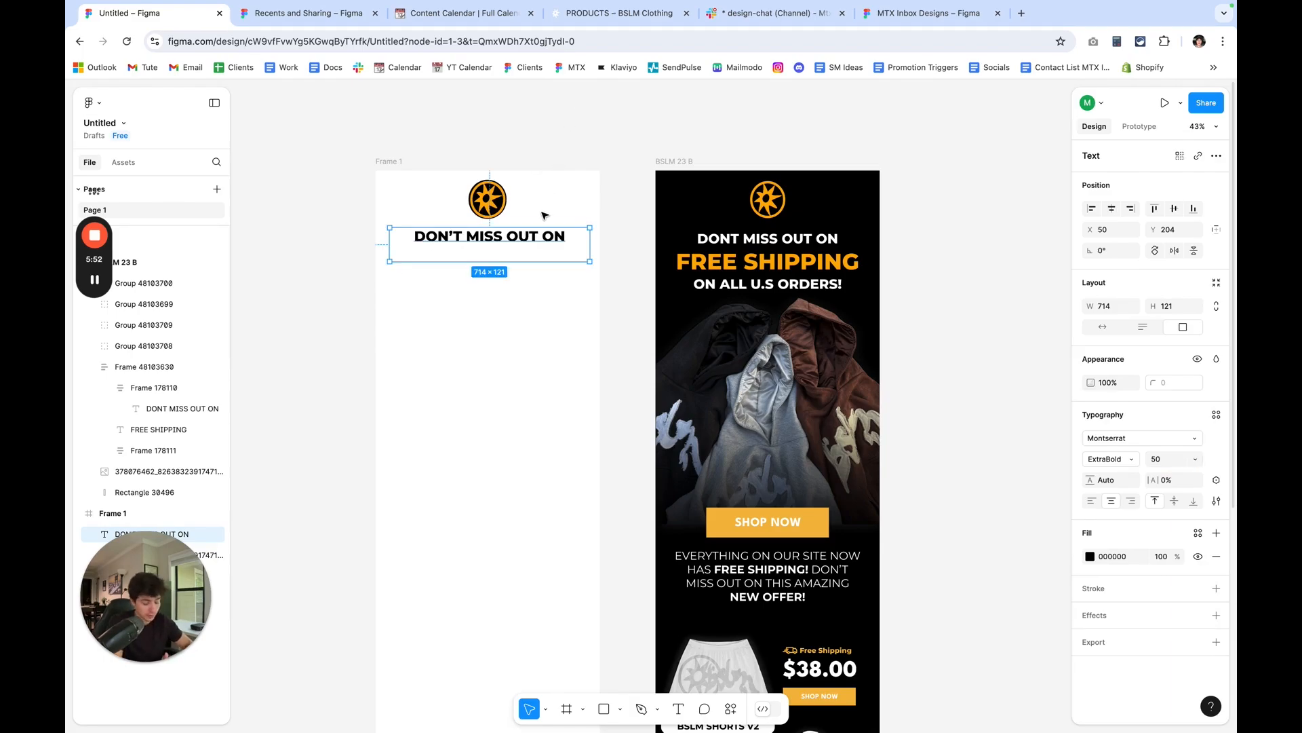
# Nudge the DON'T MISS OUT ON text box down to Y 212 and shorten its height to about 87.
pyautogui.press('Down')
pyautogui.press('Down')
pyautogui.press('Down')
pyautogui.press('Down')
pyautogui.press('Down')
pyautogui.press('Down')
pyautogui.press('Down')
pyautogui.press('Down')
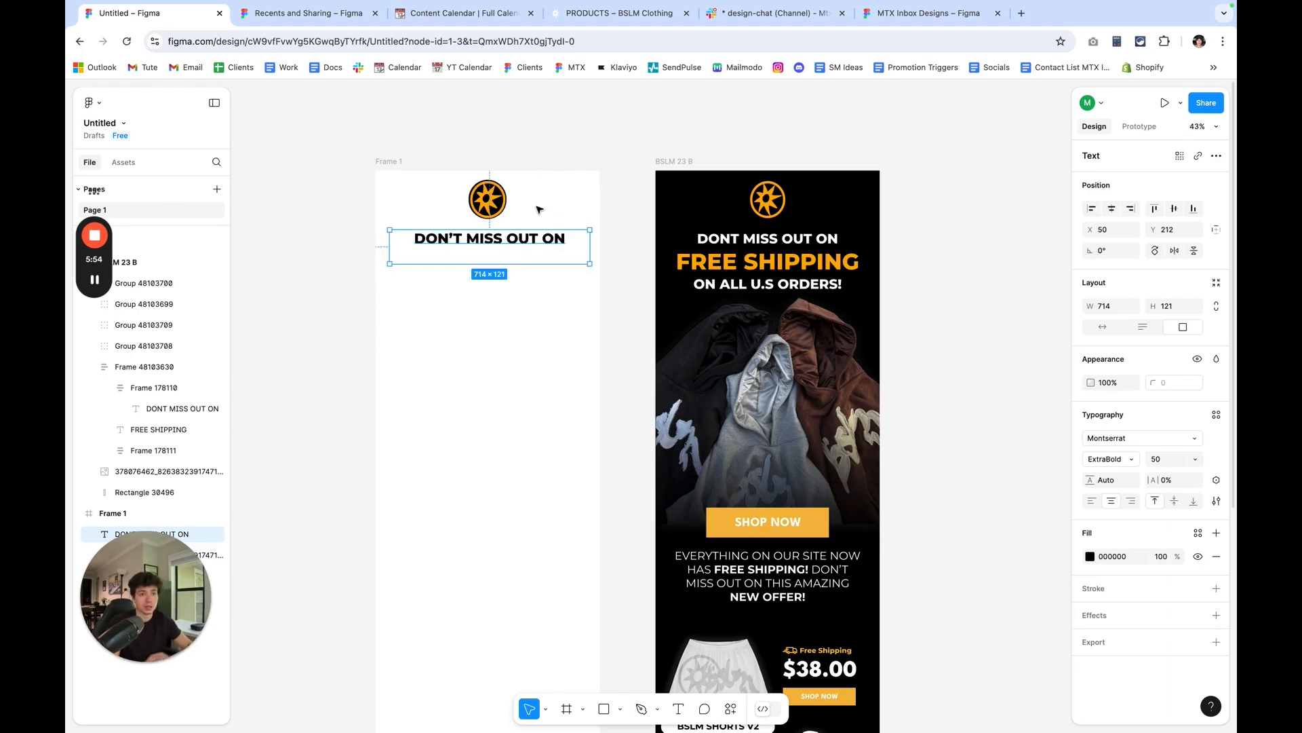
pyautogui.scroll(3, 483, 224)
pyautogui.moveTo(535, 288); pyautogui.dragTo(535, 278)
# Duplicate the DON'T MISS OUT ON text and place the copy directly beneath it at Y 288.
pyautogui.rightClick(537, 260)
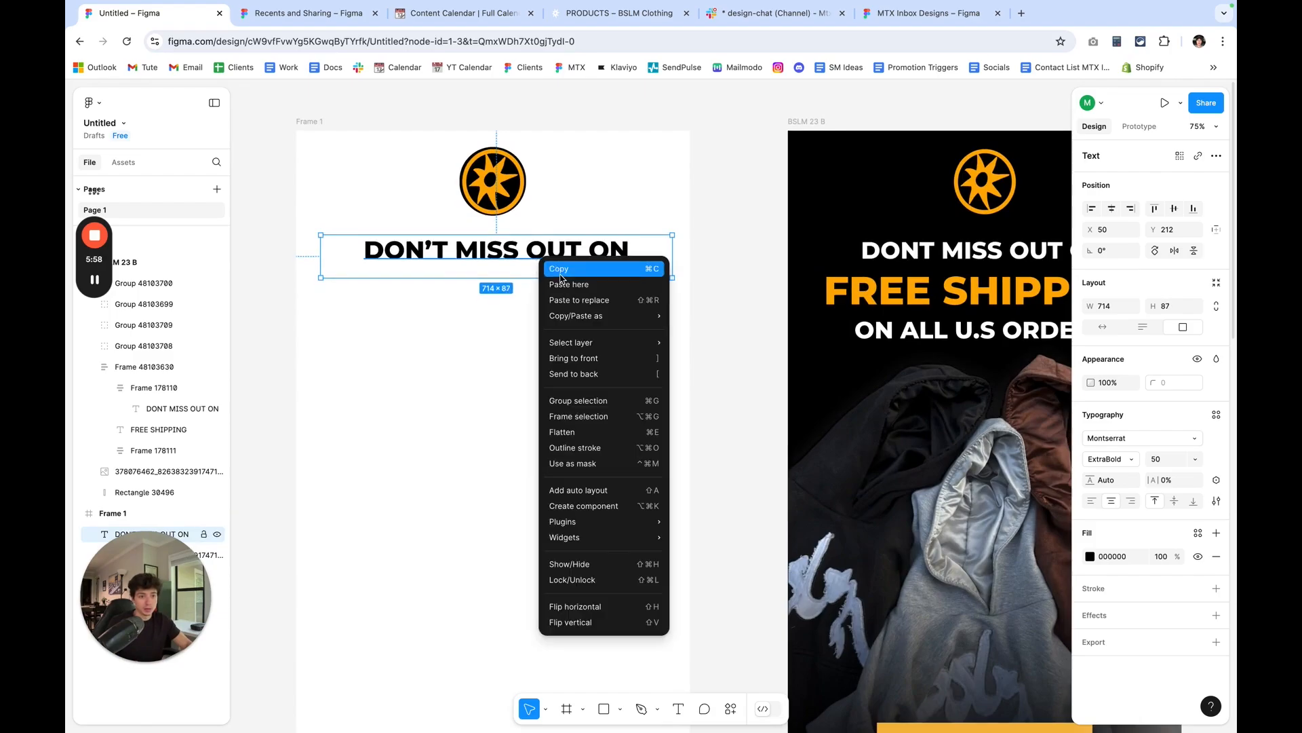
pyautogui.click(561, 274)
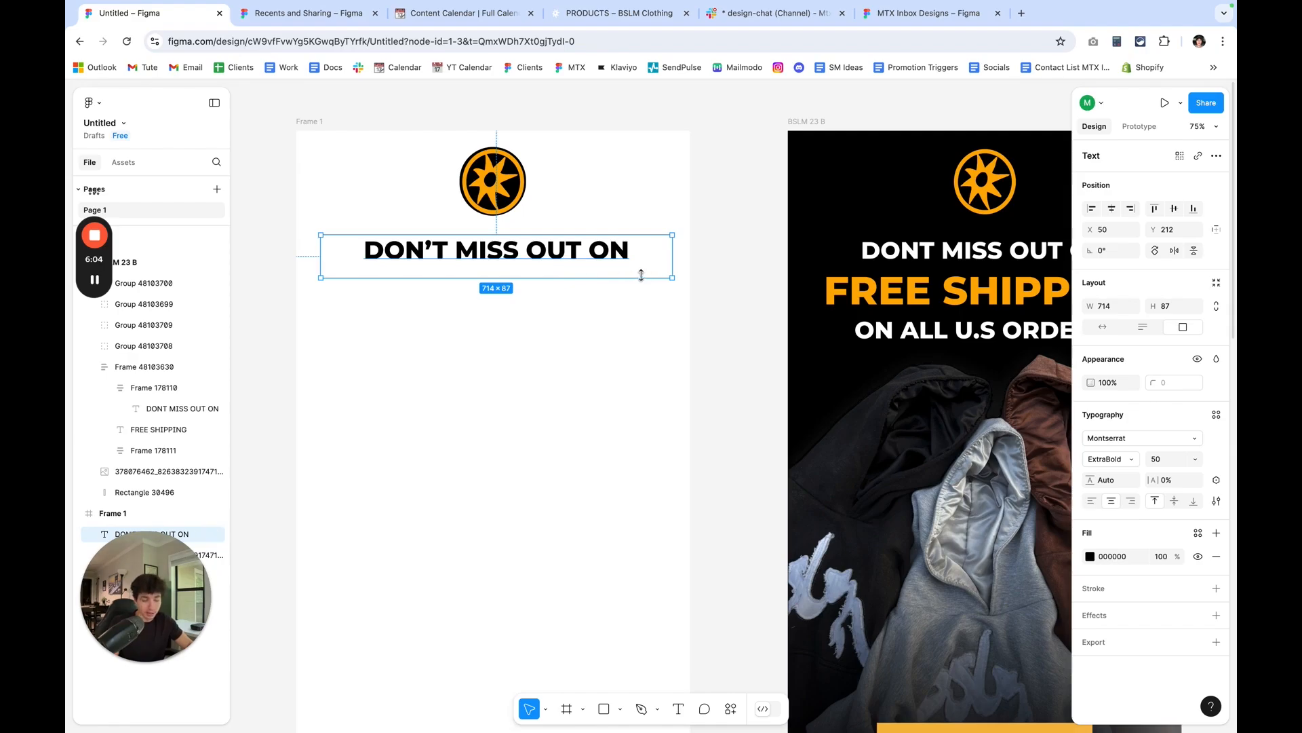
pyautogui.hotkey('ctrl', 'v')
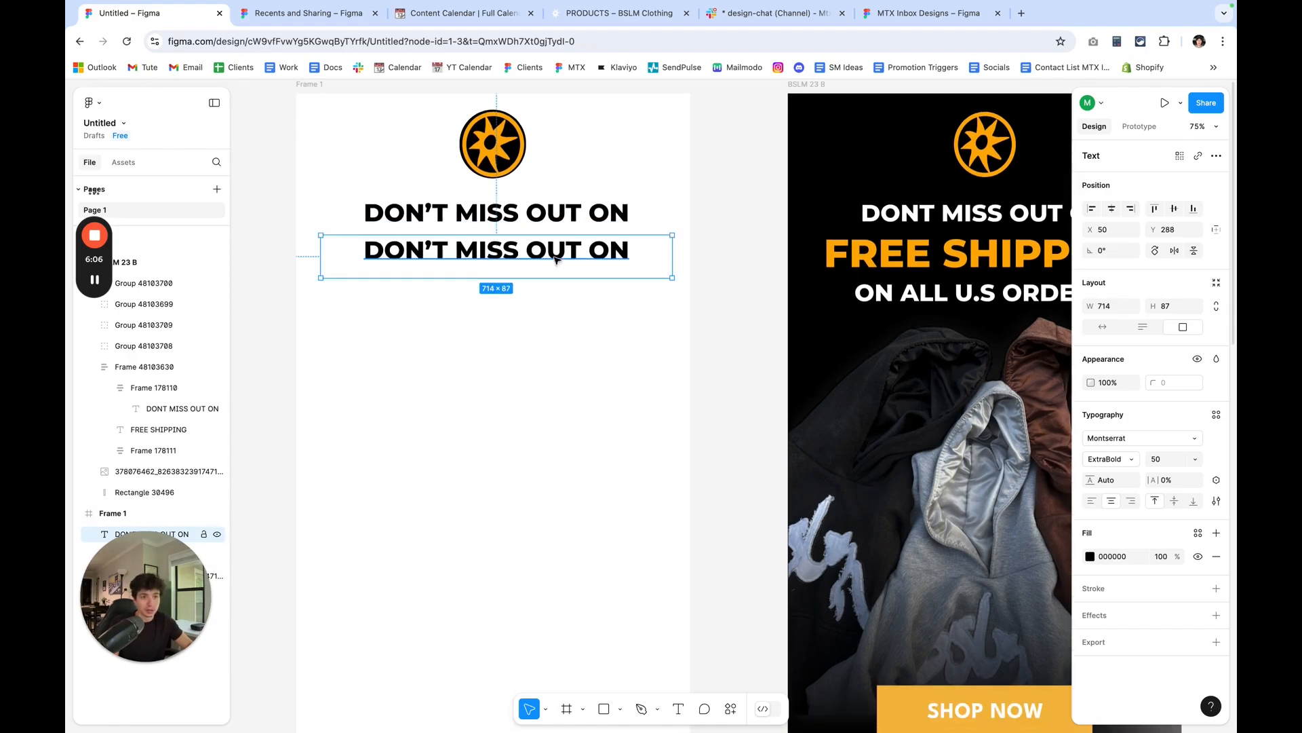
pyautogui.scroll(1, 557, 260)
# Replace the wording of the copied text line with FREE SHIPPING.
pyautogui.doubleClick(619, 274)
pyautogui.click(620, 275)
pyautogui.moveTo(620, 275); pyautogui.dragTo(416, 279)
pyautogui.press('BackSpace')
pyautogui.write('FREE SHIPPING')
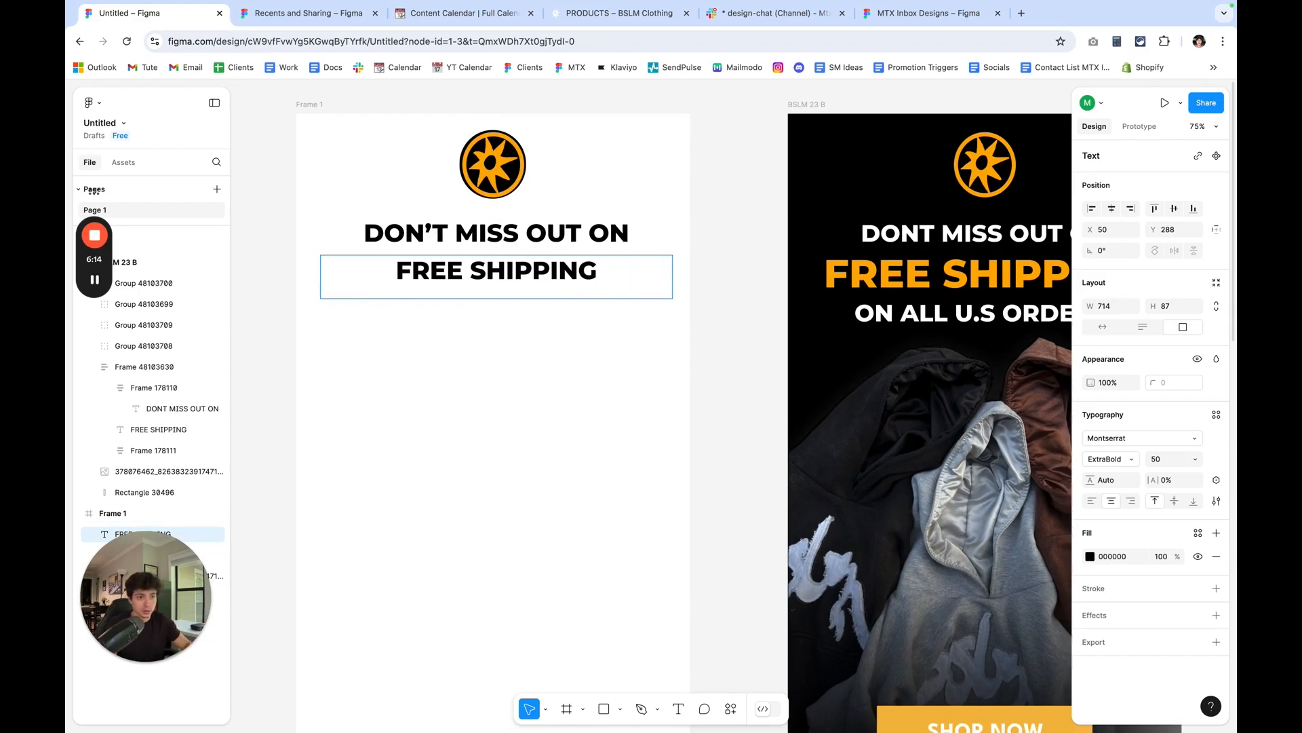
# Enlarge the FREE SHIPPING text, trying font size 65 and settling on 75.
pyautogui.hscroll(5, 651, 407)
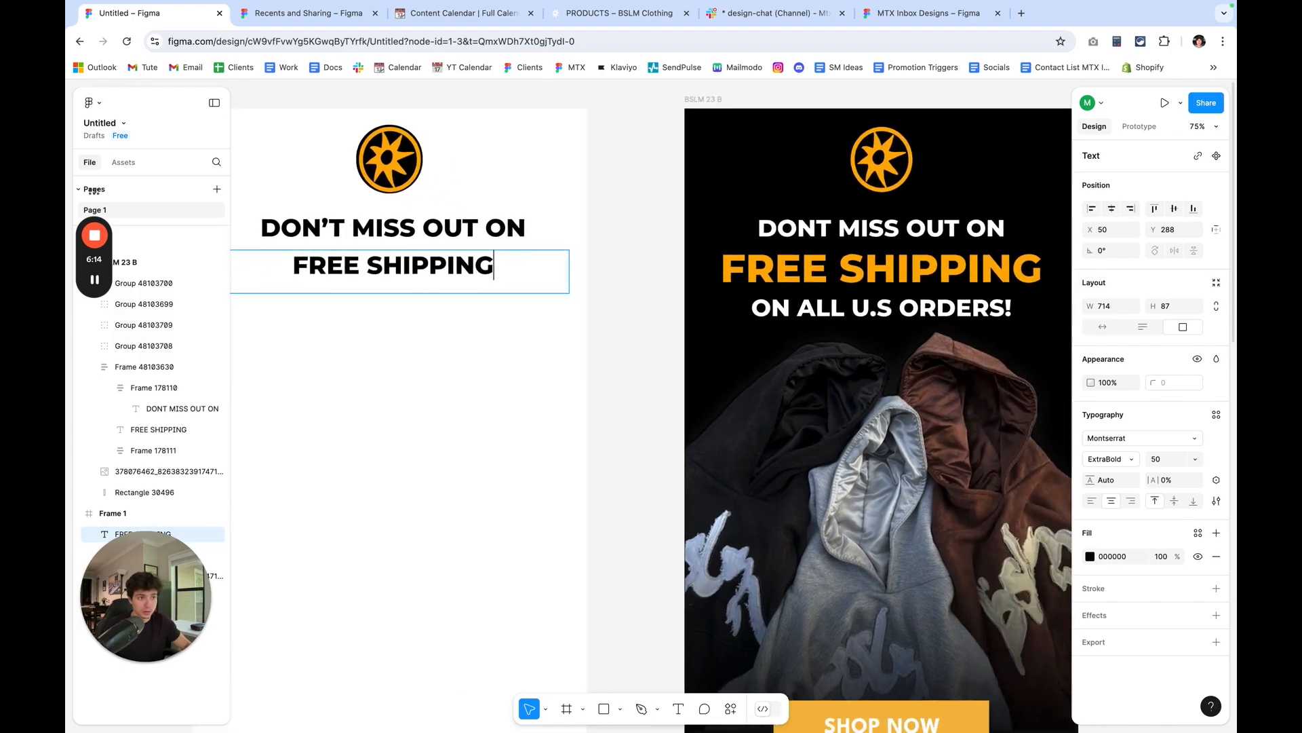
pyautogui.doubleClick(419, 237)
pyautogui.tripleClick(517, 279)
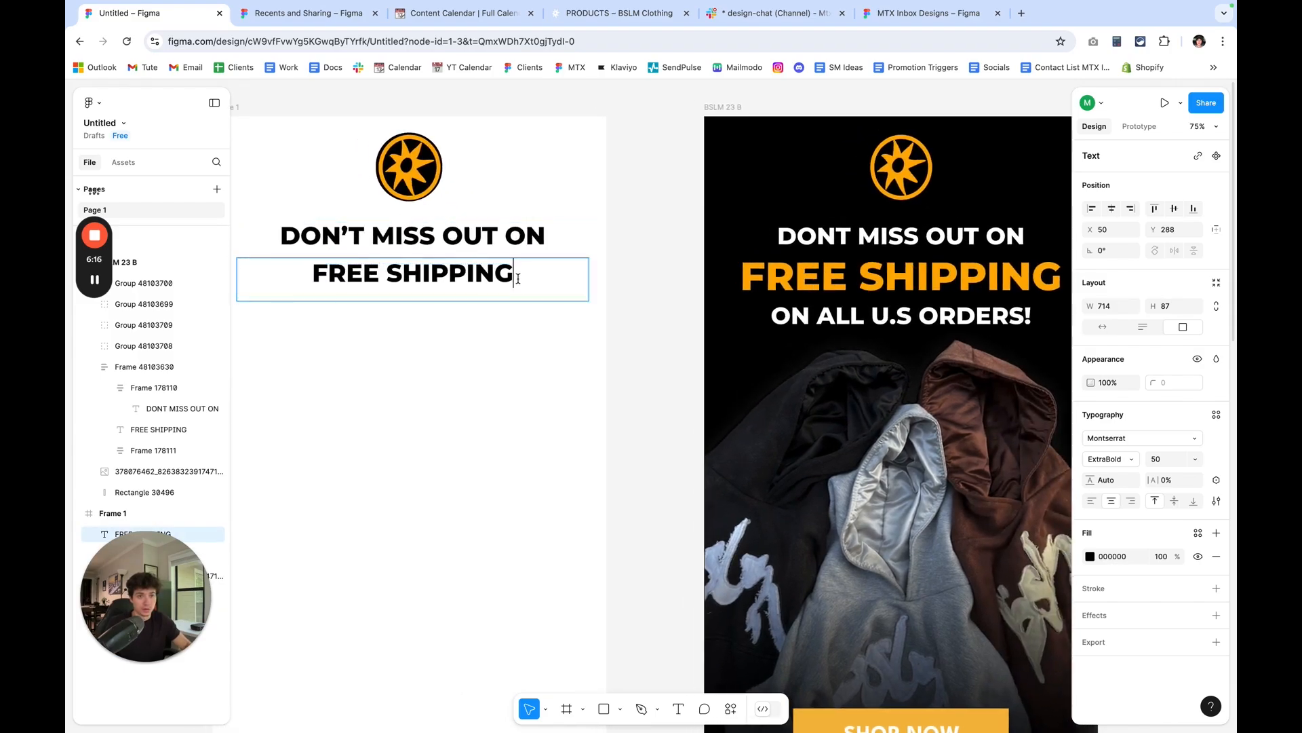
pyautogui.tripleClick(517, 278)
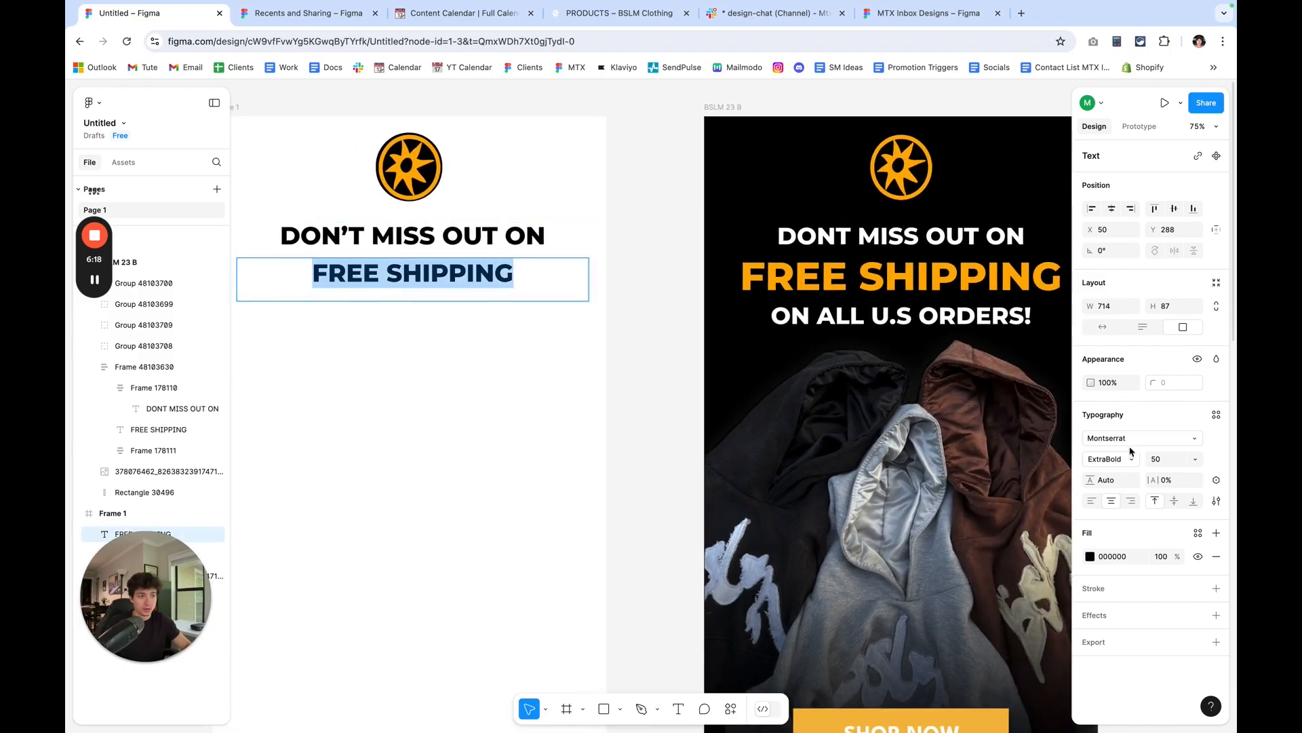
pyautogui.press('BackSpace')
pyautogui.write('6')
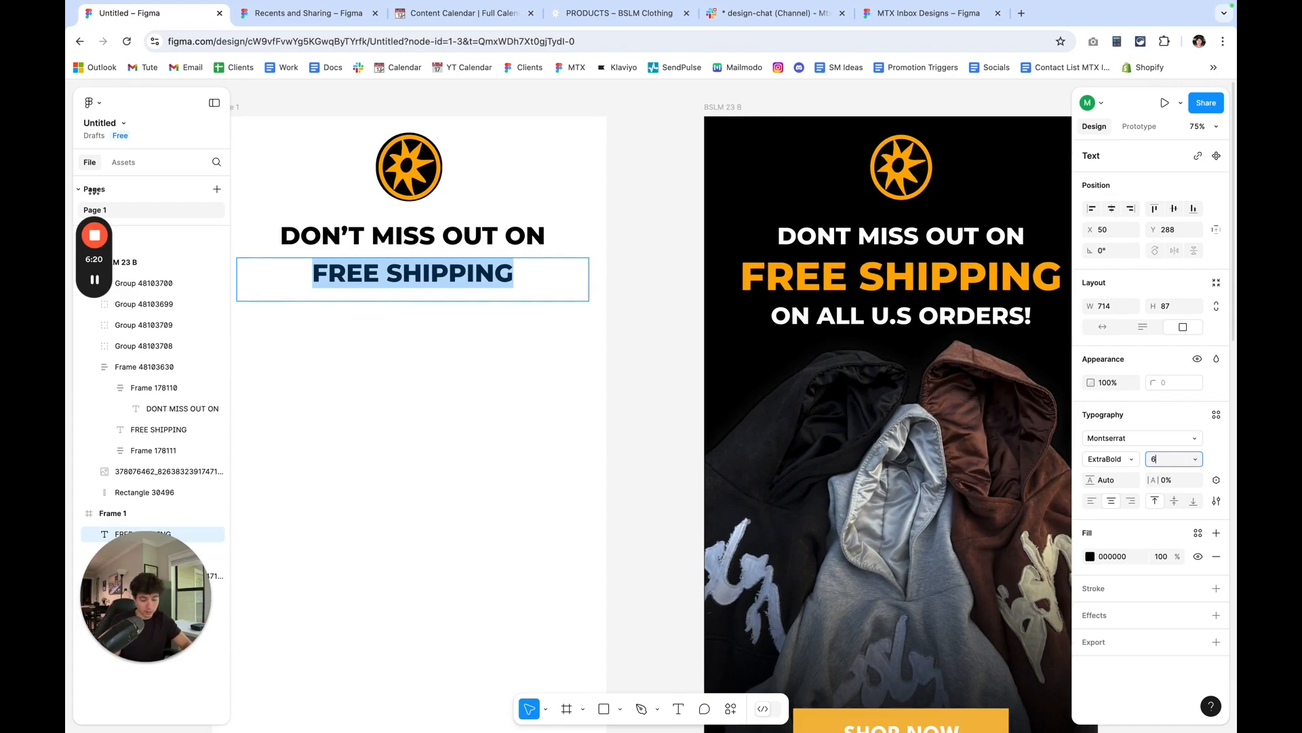
pyautogui.write('5')
pyautogui.press('Return')
pyautogui.click(1161, 462)
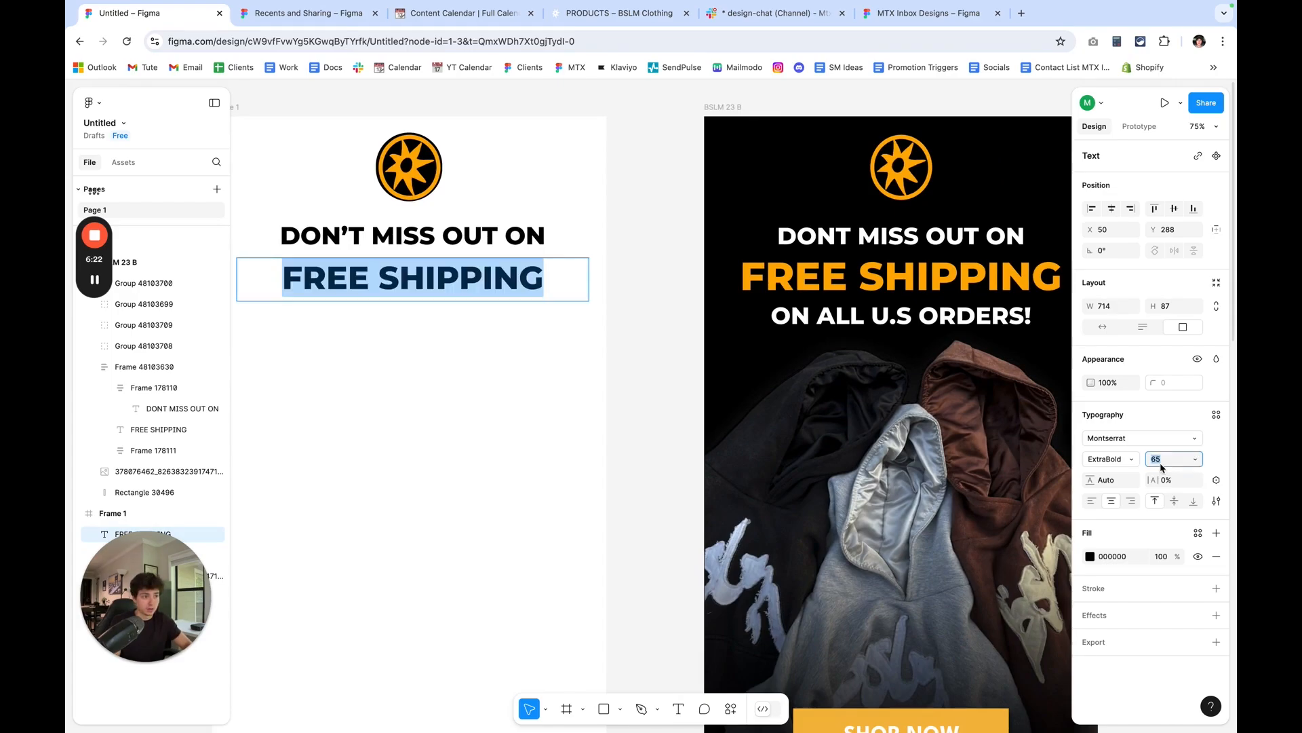
pyautogui.write('75')
pyautogui.press('Return')
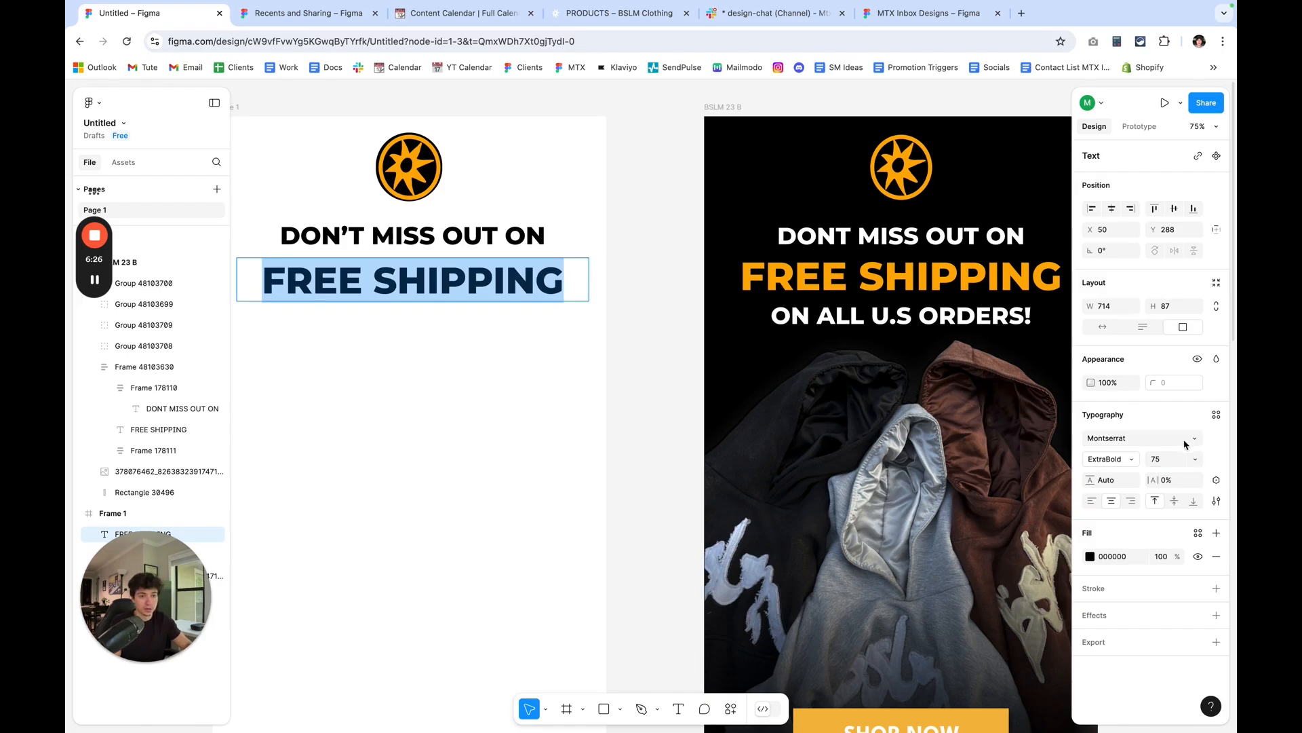
# Duplicate the DON'T MISS OUT ON line and place the copy below FREE SHIPPING at Y 382.
pyautogui.click(542, 234)
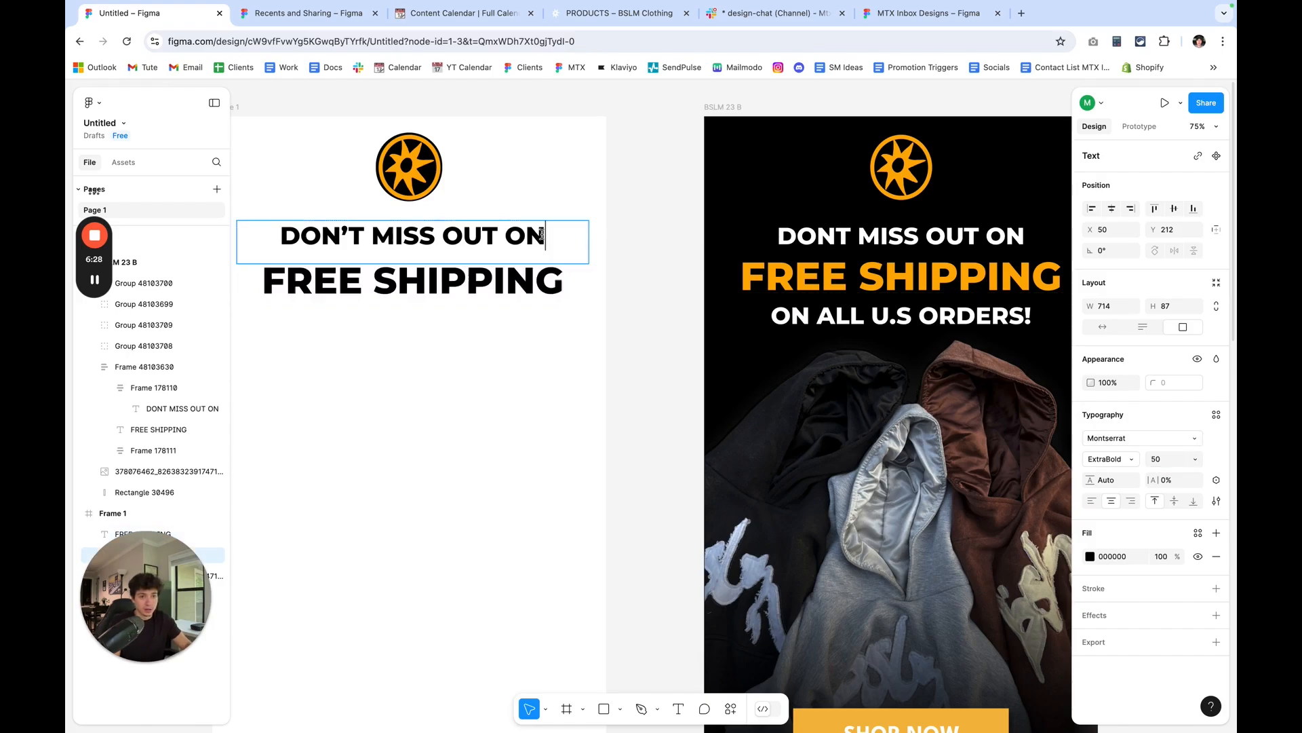
pyautogui.click(631, 275)
pyautogui.rightClick(531, 242)
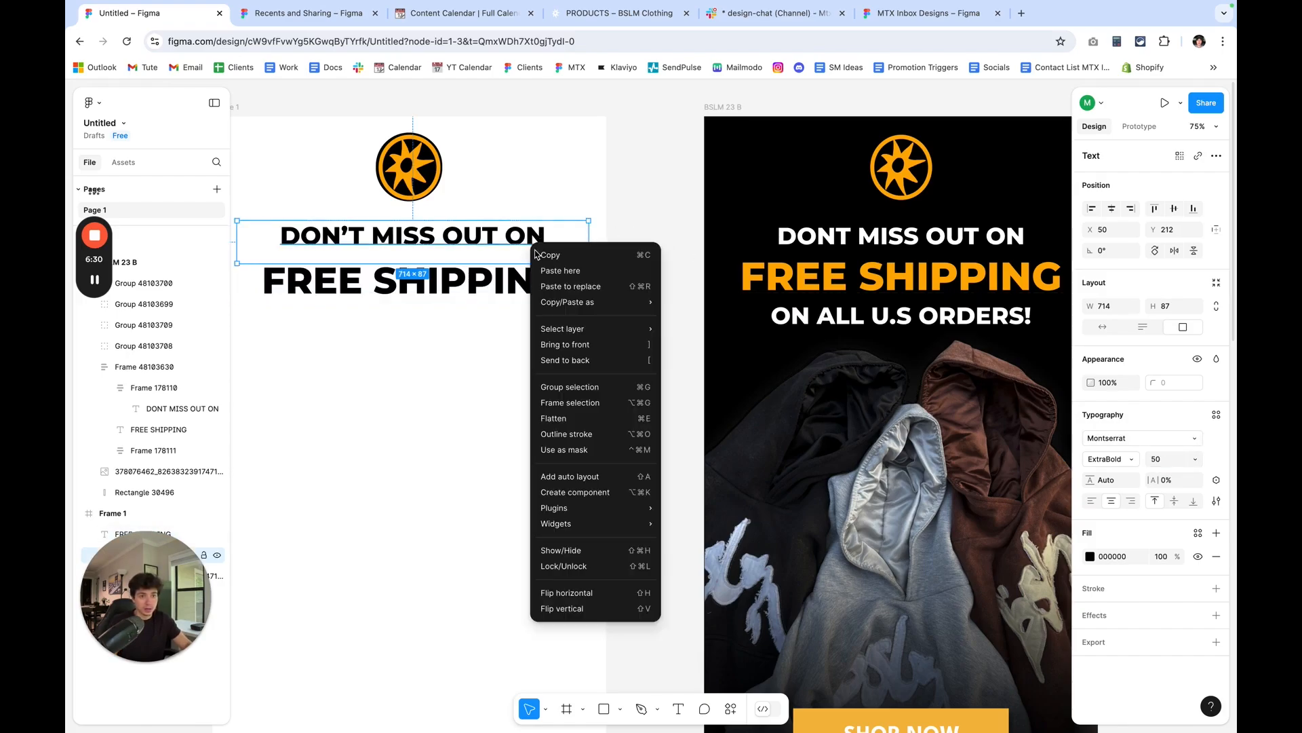
pyautogui.click(544, 257)
pyautogui.click(624, 281)
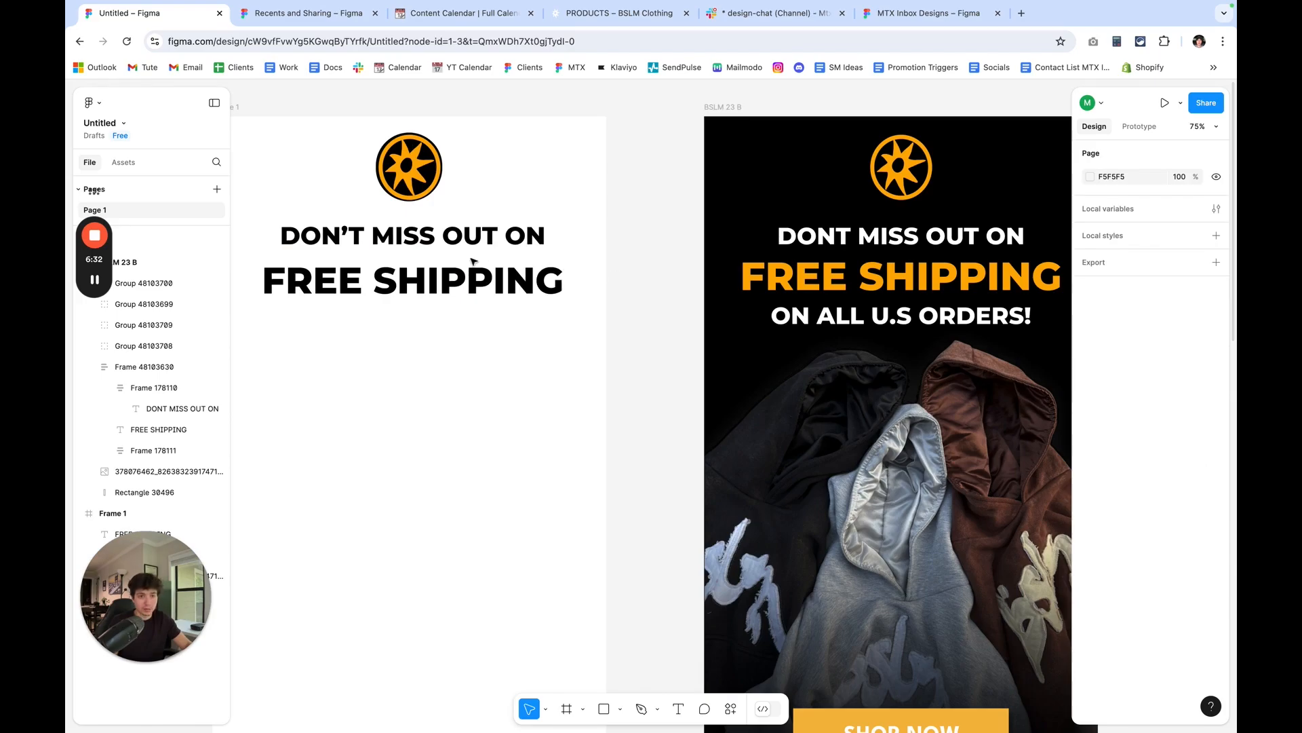
pyautogui.click(446, 247)
pyautogui.scroll(-1, 445, 249)
pyautogui.moveTo(445, 247); pyautogui.dragTo(337, 238)
pyautogui.scroll(-1, 445, 248)
# Replace the wording of the copied line below FREE SHIPPING with ON ALL U.S ORDERS!
pyautogui.doubleClick(446, 249)
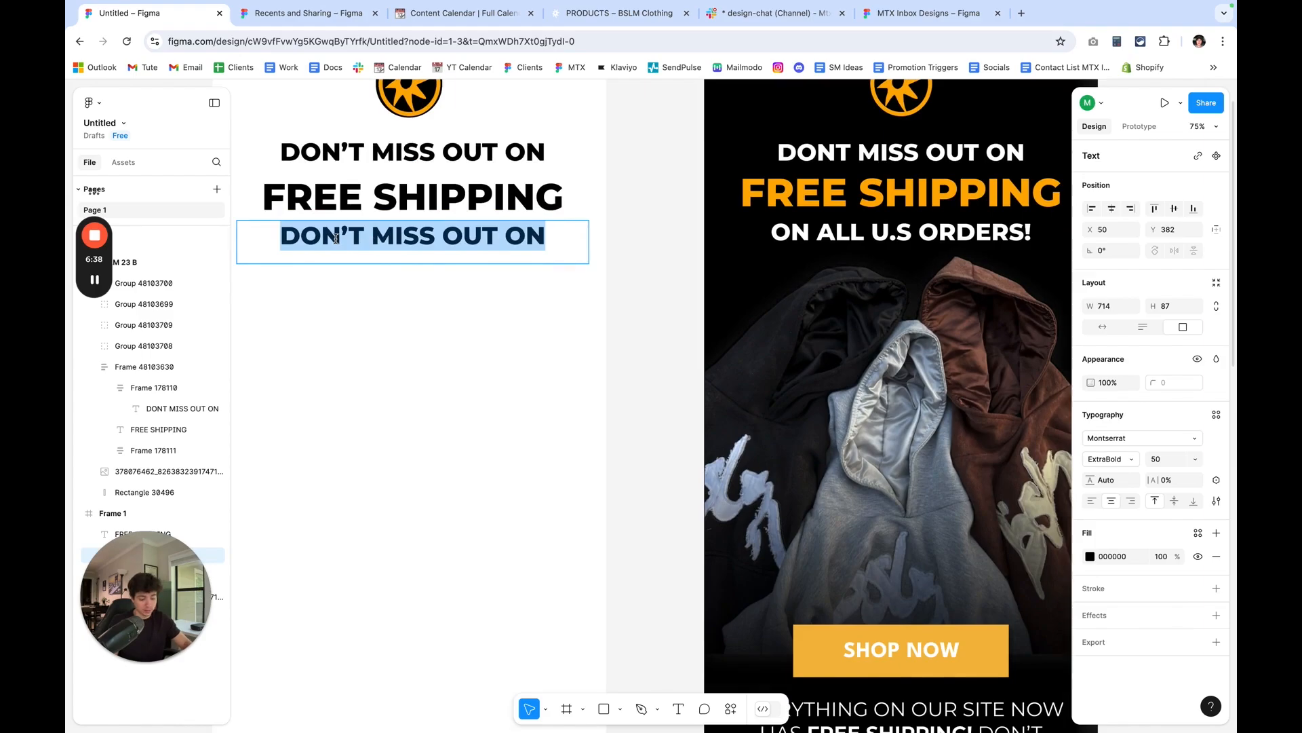
pyautogui.press('BackSpace')
pyautogui.write('ON ALL')
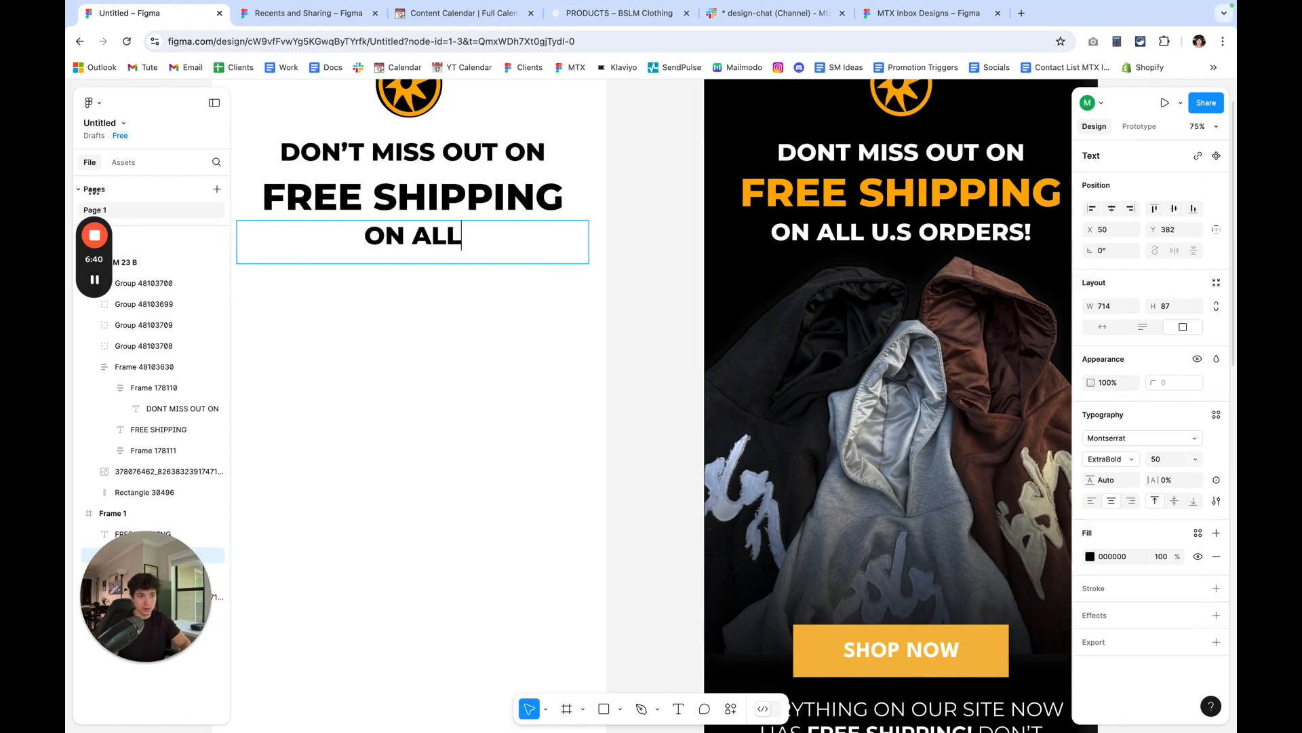
pyautogui.write('U>')
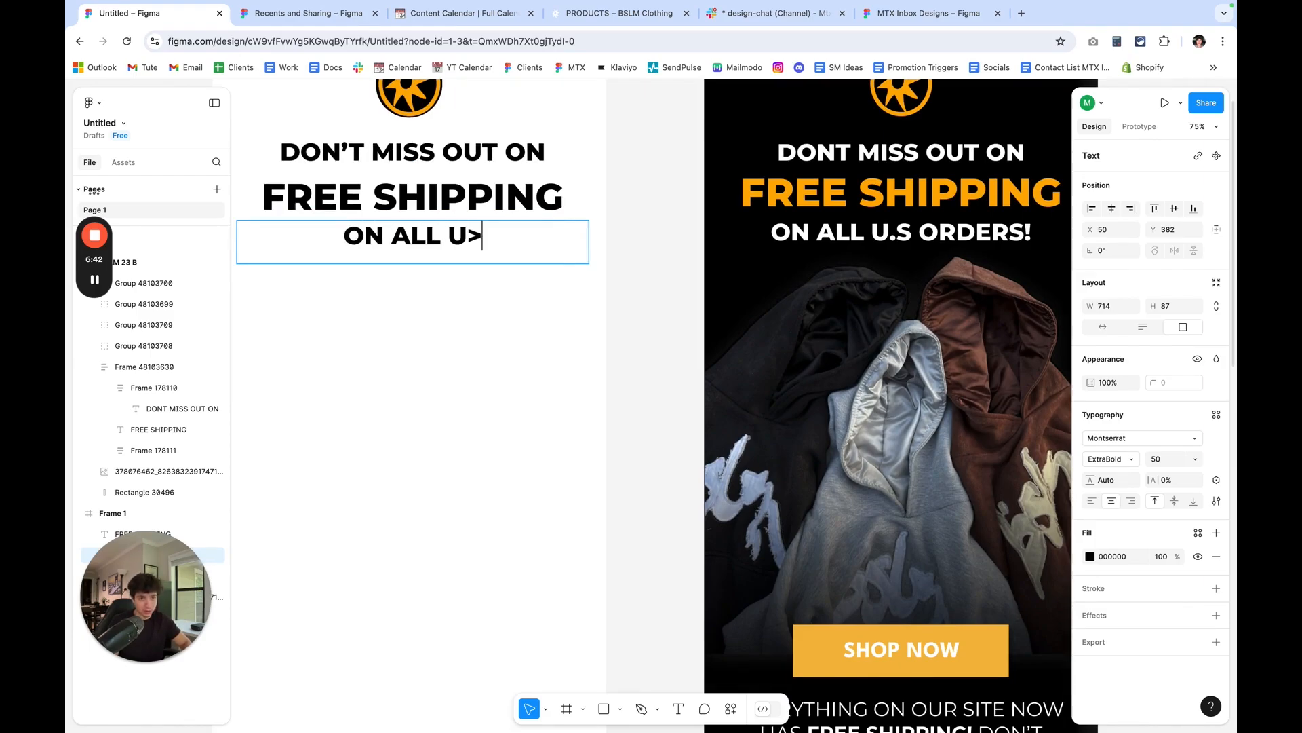
pyautogui.press('BackSpace')
pyautogui.write('.S ORS')
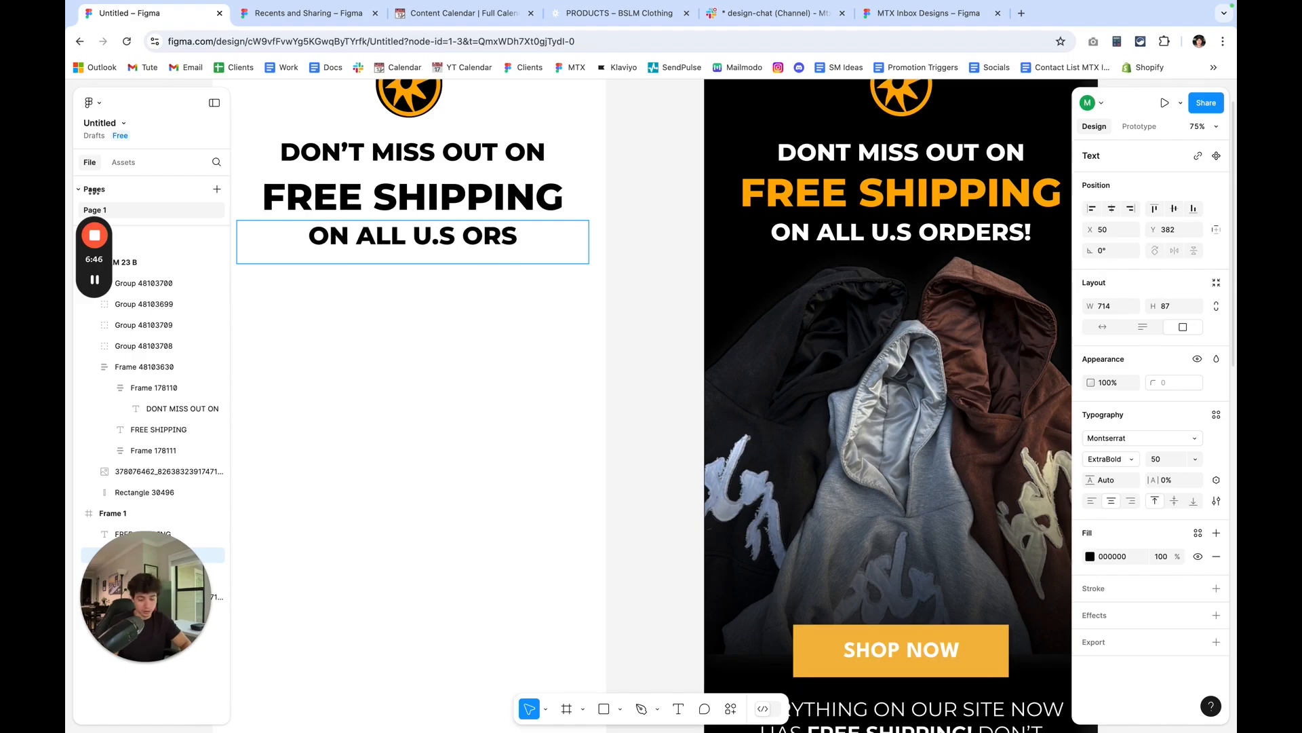
pyautogui.press('BackSpace')
pyautogui.write('DE')
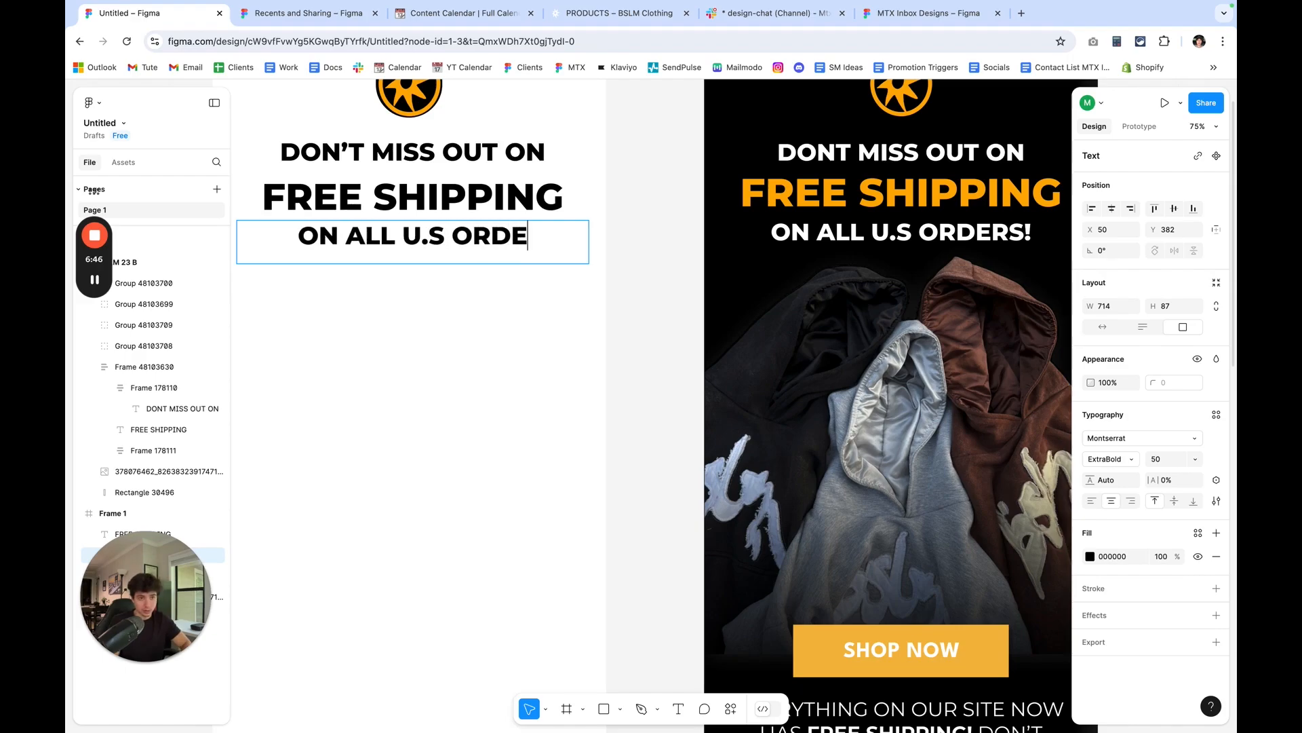
pyautogui.write('RS!')
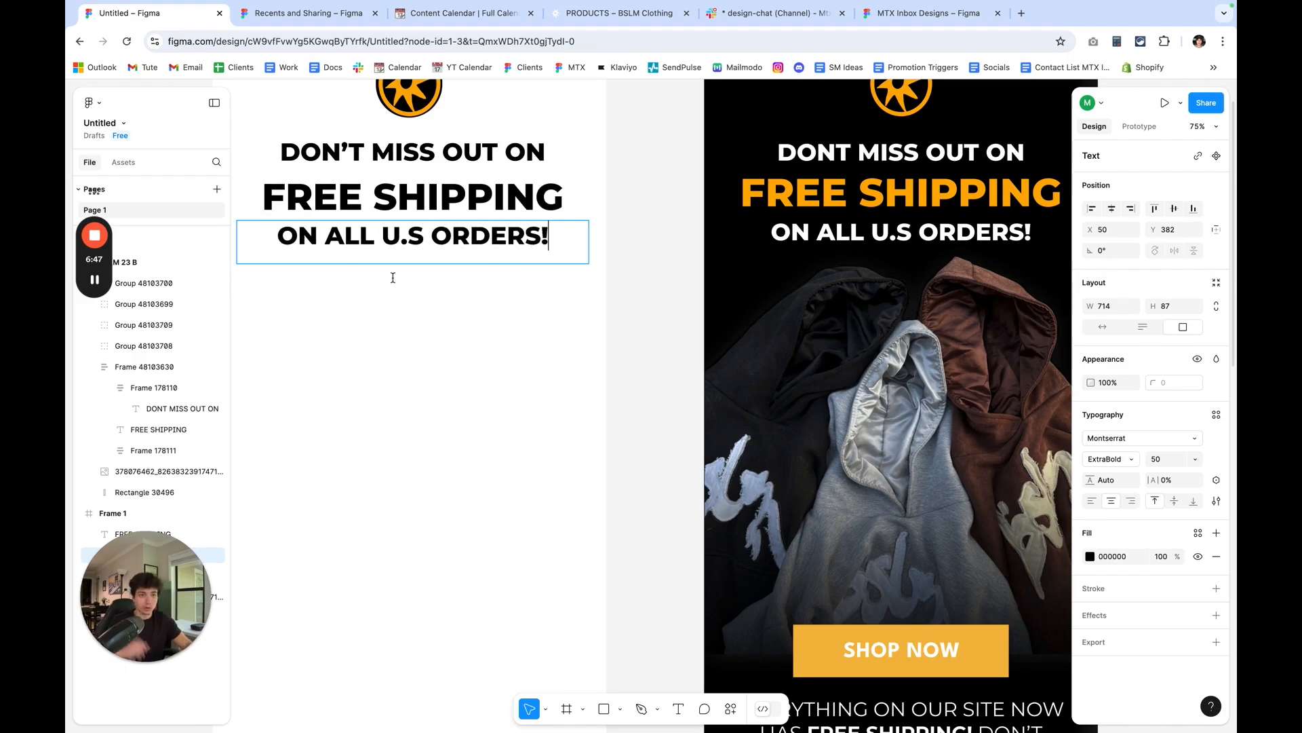
pyautogui.click(639, 335)
# Tighten the headline spacing by nudging FREE SHIPPING up to Y 280 and ON ALL U.S ORDERS! up to Y 373.
pyautogui.scroll(1, 639, 335)
pyautogui.hscroll(-5, 640, 335)
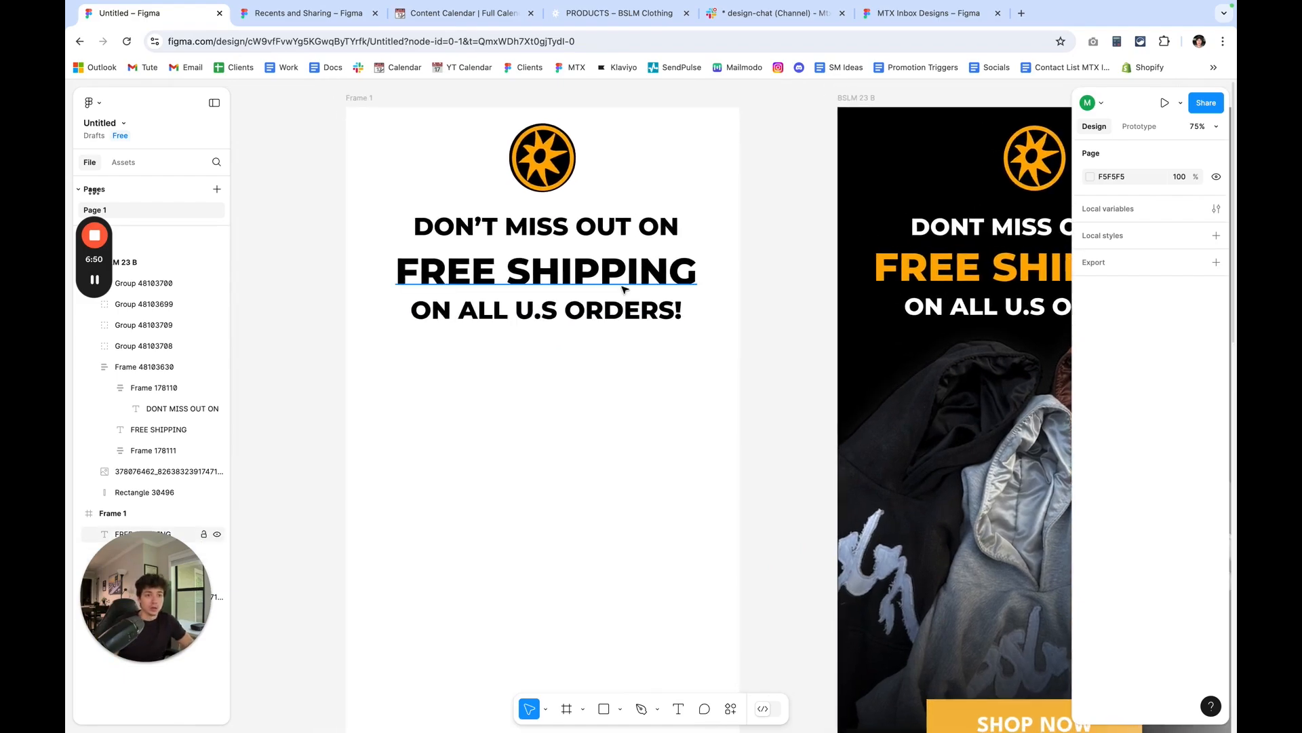
pyautogui.click(624, 285)
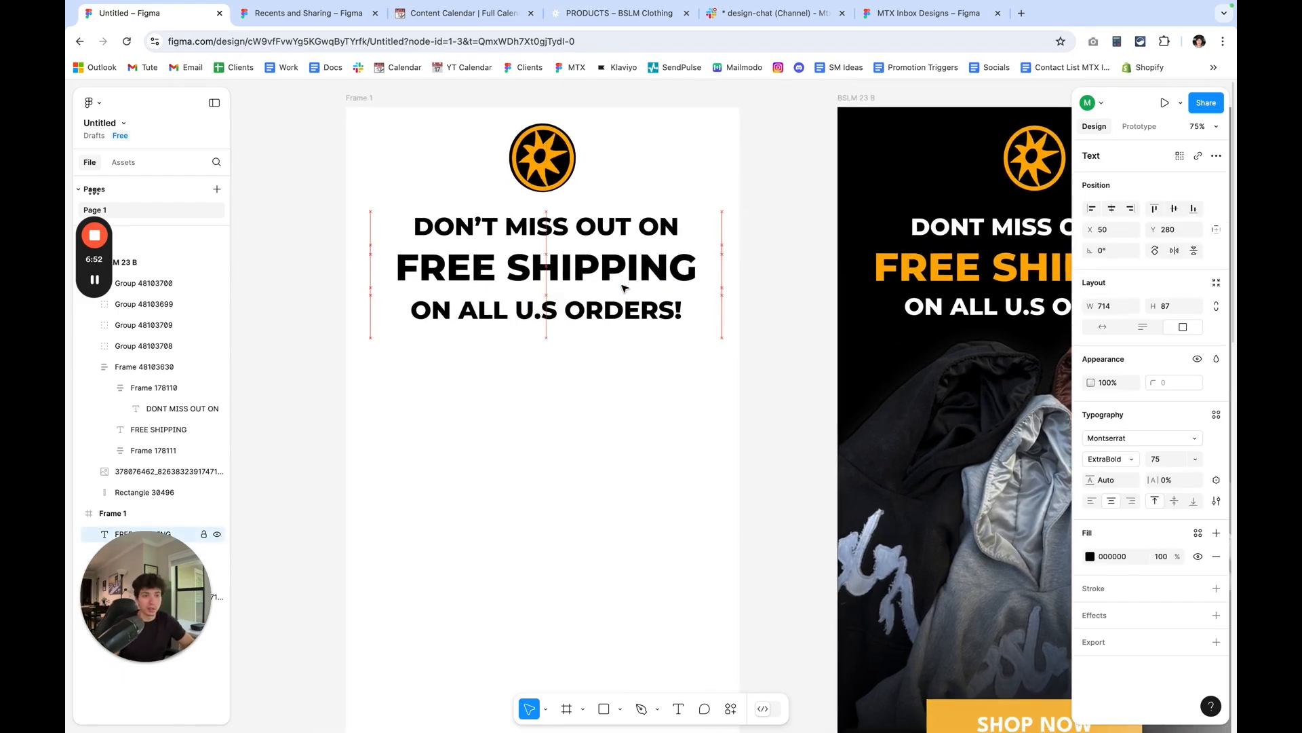
pyautogui.click(614, 311)
pyautogui.press('Up')
pyautogui.press('Up')
pyautogui.press('Up')
pyautogui.press('Up')
pyautogui.press('Up')
pyautogui.press('Up')
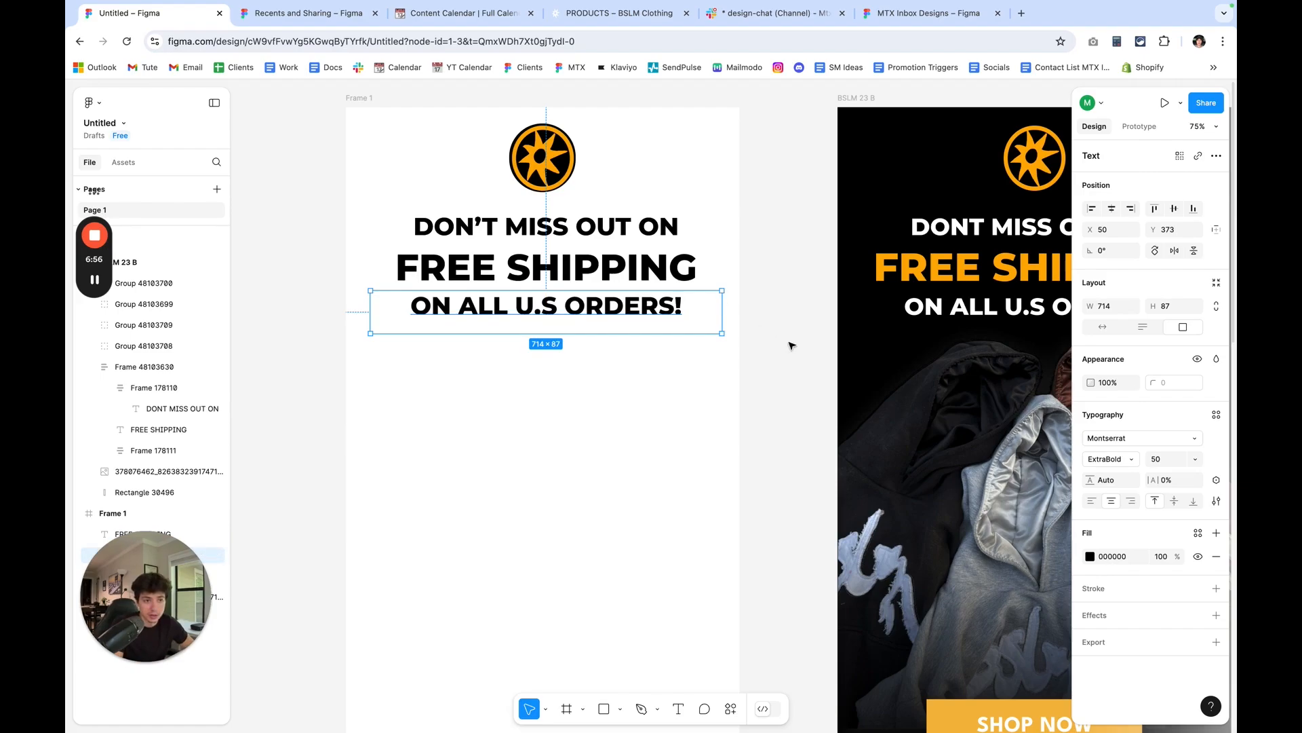
pyautogui.click(803, 363)
# Draw an 800 by 717 rectangle at X 0, Y 0 in Frame 1, aligned with the frame's top corners.
pyautogui.scroll(1, 668, 309)
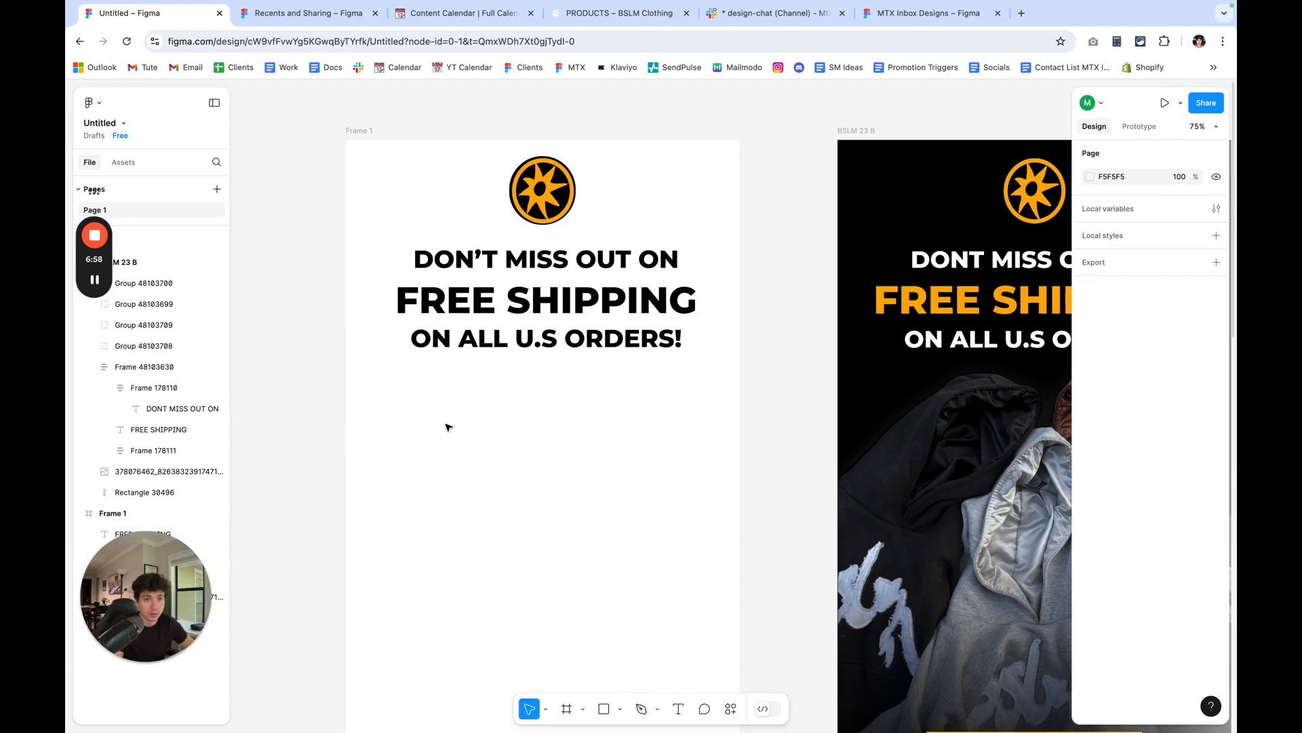
pyautogui.click(605, 711)
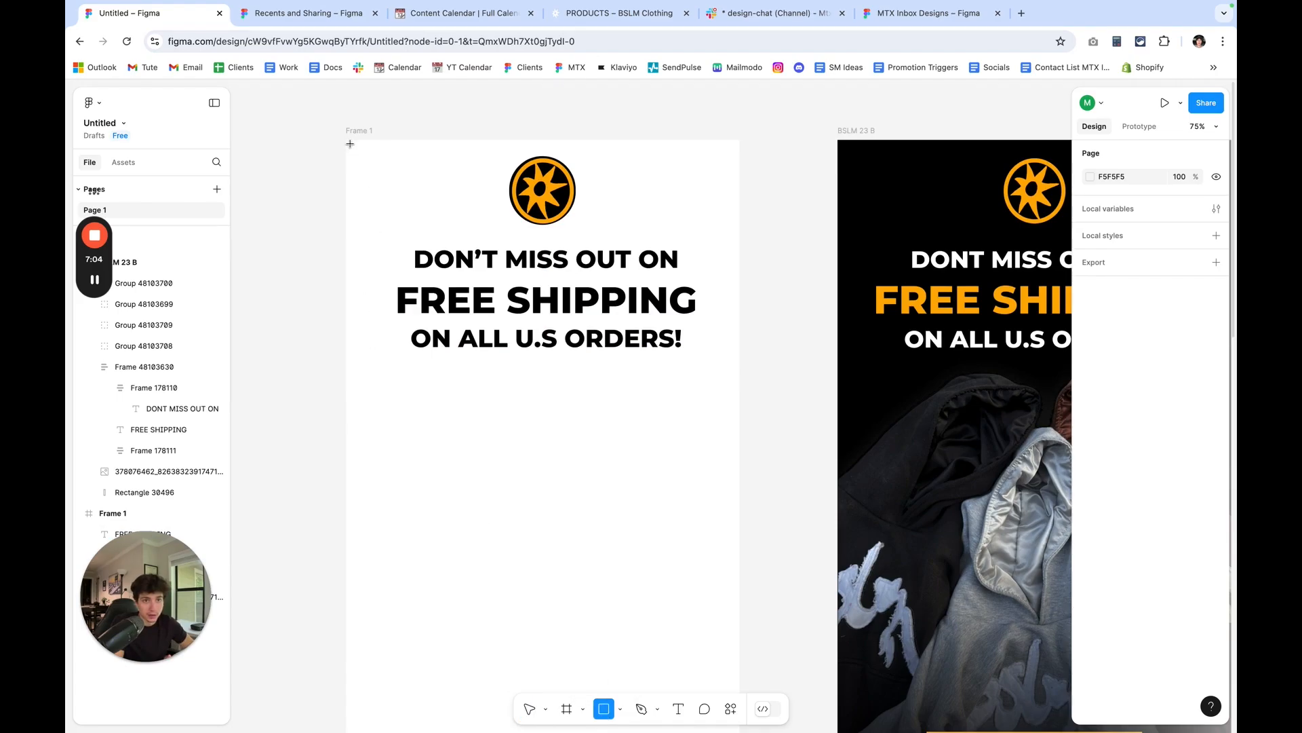
pyautogui.moveTo(350, 144); pyautogui.dragTo(752, 504)
pyautogui.scroll(5, 761, 149)
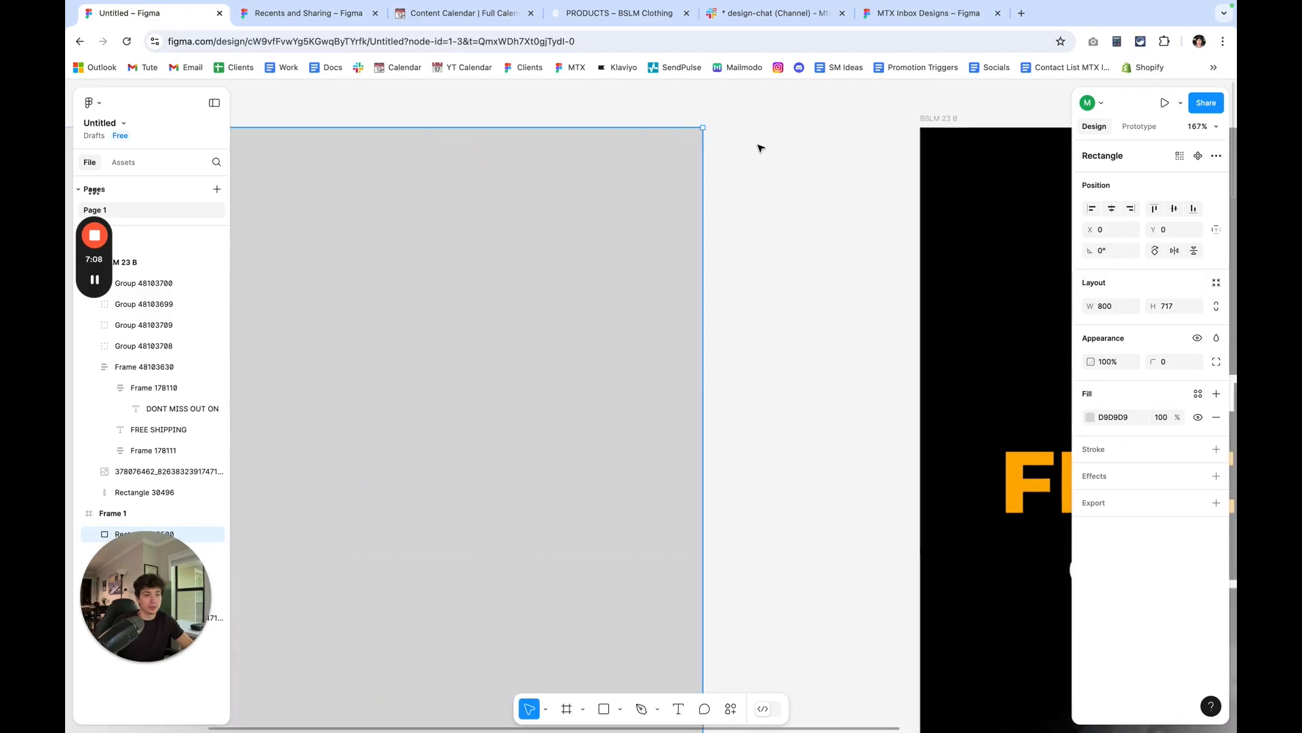
pyautogui.hscroll(-6, 762, 149)
pyautogui.hscroll(-4, 281, 287)
pyautogui.scroll(5, 508, 279)
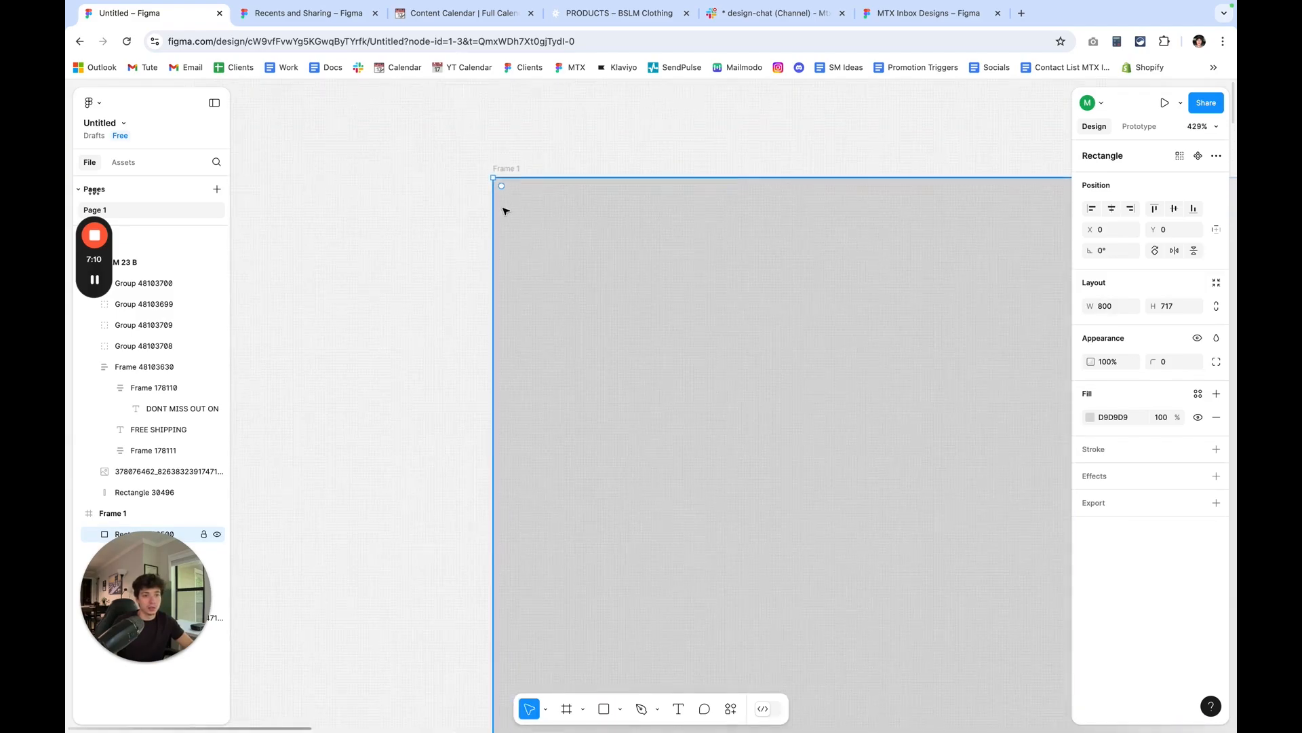
# Extend the rectangle's lower edge down the frame to a height of 1871.
pyautogui.scroll(-10, 512, 196)
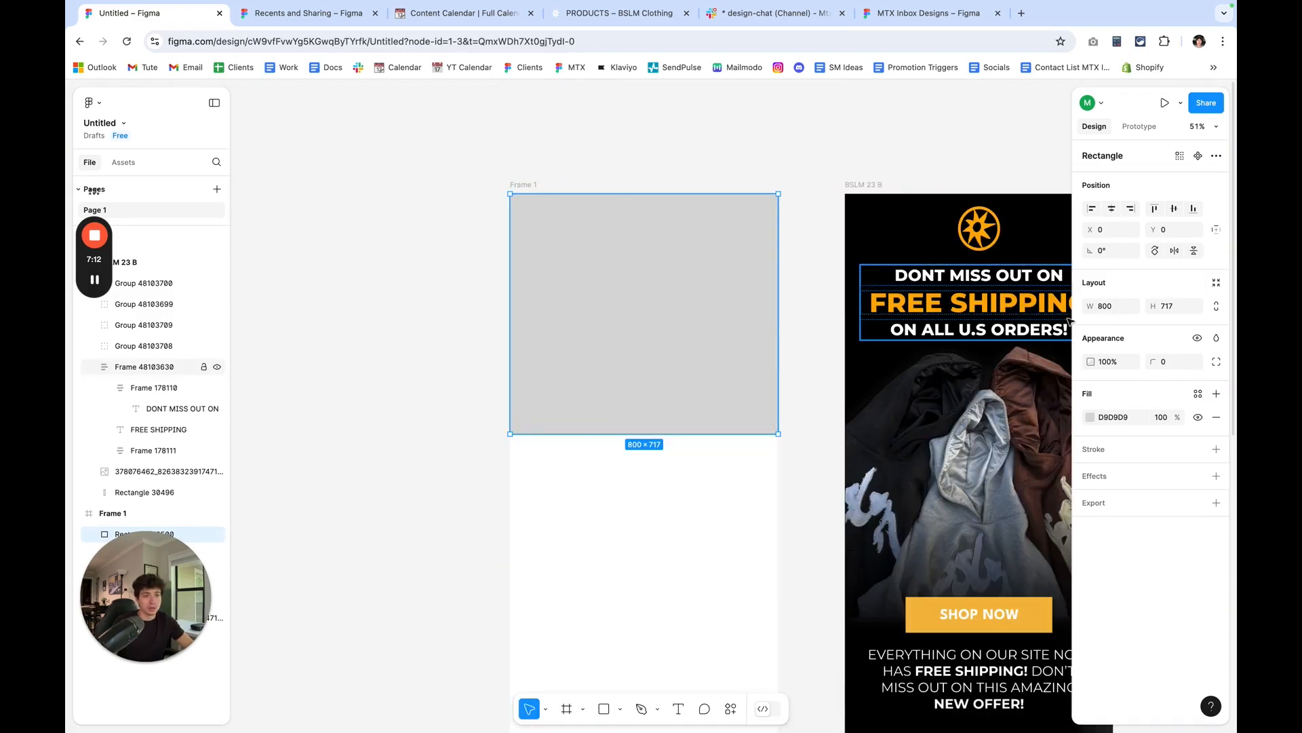
pyautogui.scroll(-5, 747, 468)
pyautogui.moveTo(750, 434); pyautogui.dragTo(730, 582)
pyautogui.scroll(3, 729, 506)
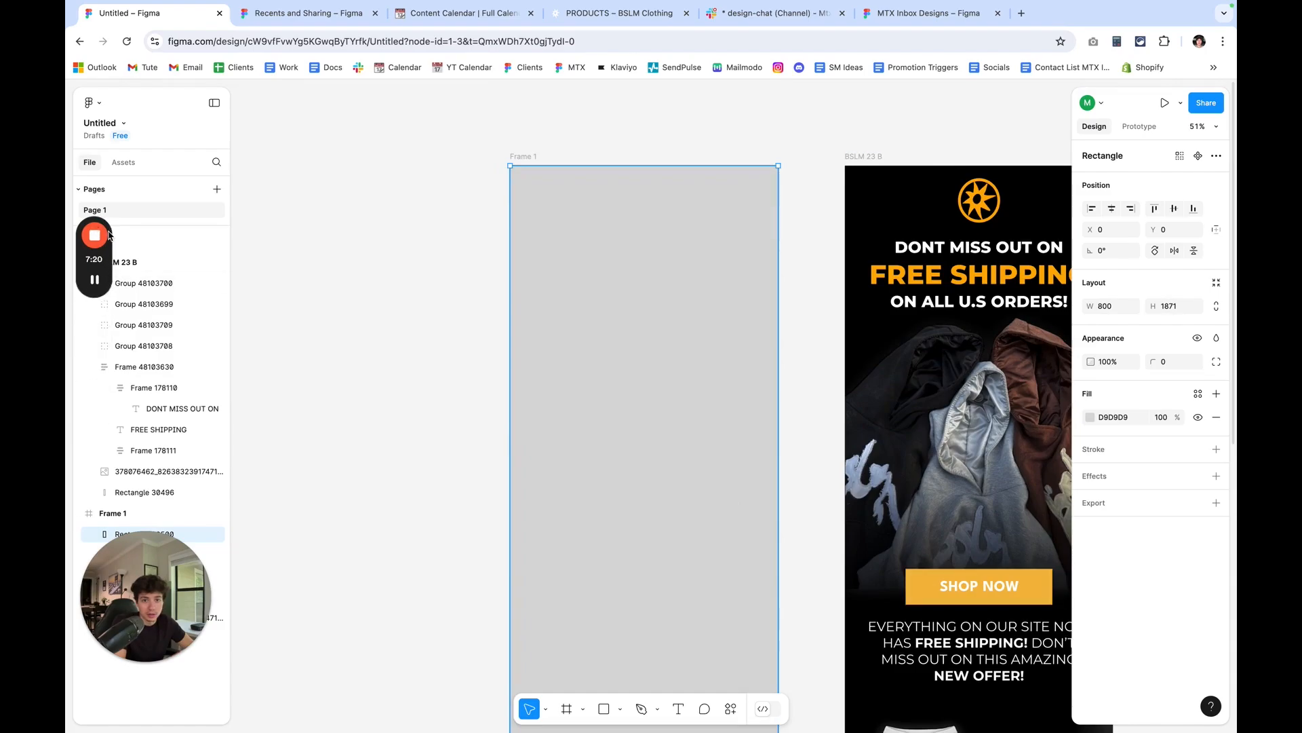
pyautogui.moveTo(98, 195); pyautogui.dragTo(306, 173)
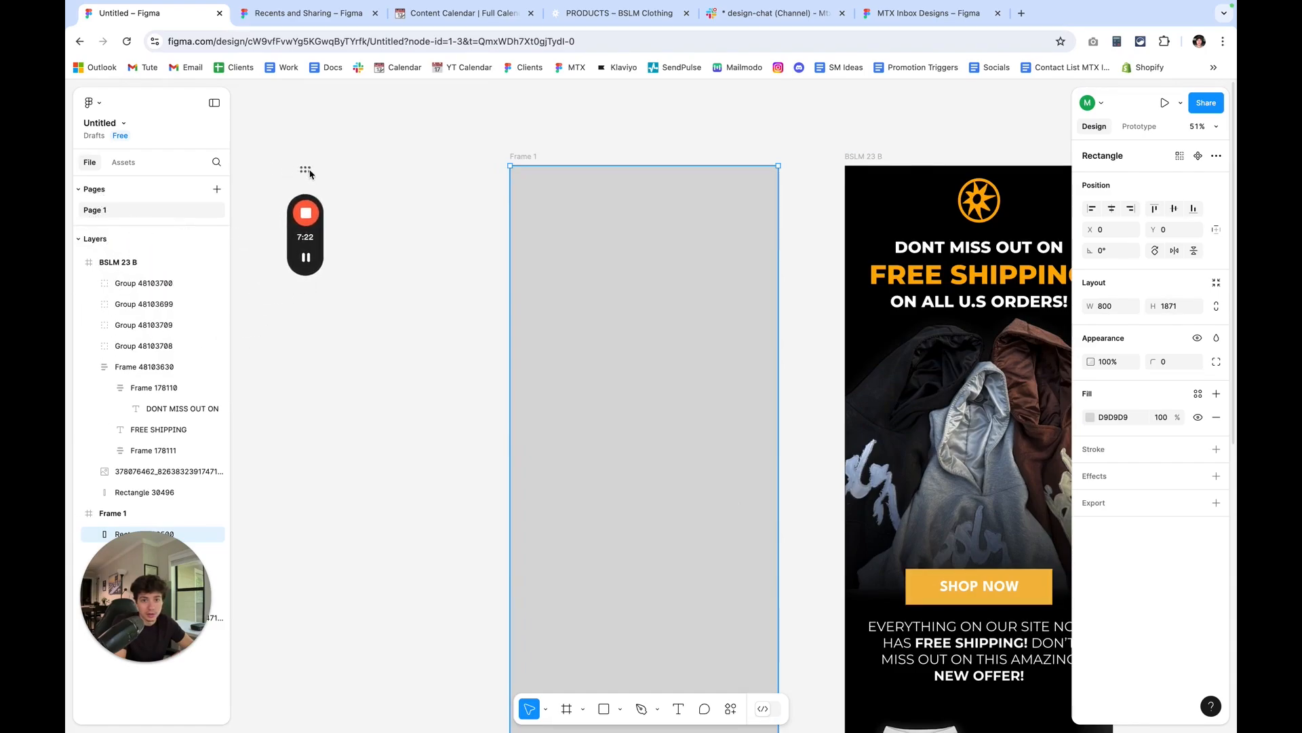
pyautogui.moveTo(122, 606); pyautogui.dragTo(352, 600)
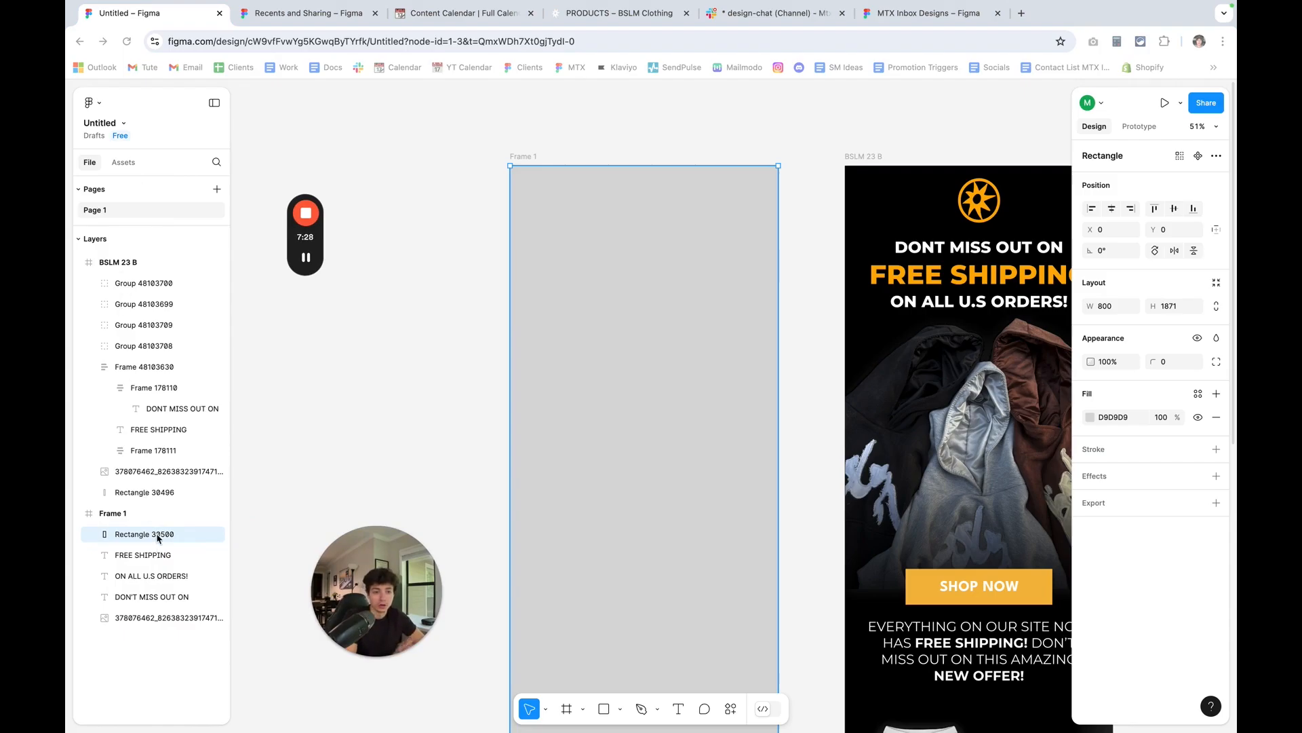
# Send the new rectangle to the back of Frame 1, behind the logo and the three headline lines, and select the frame.
pyautogui.click(117, 513)
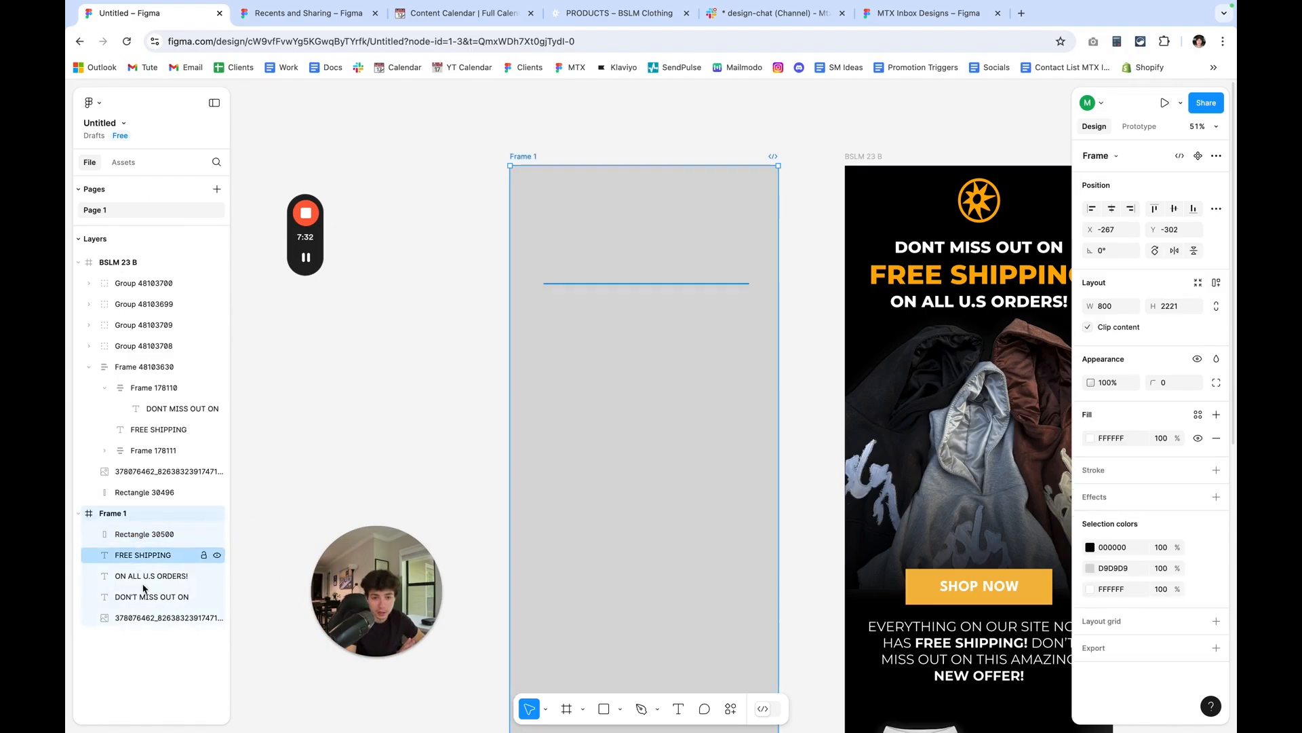
pyautogui.click(146, 535)
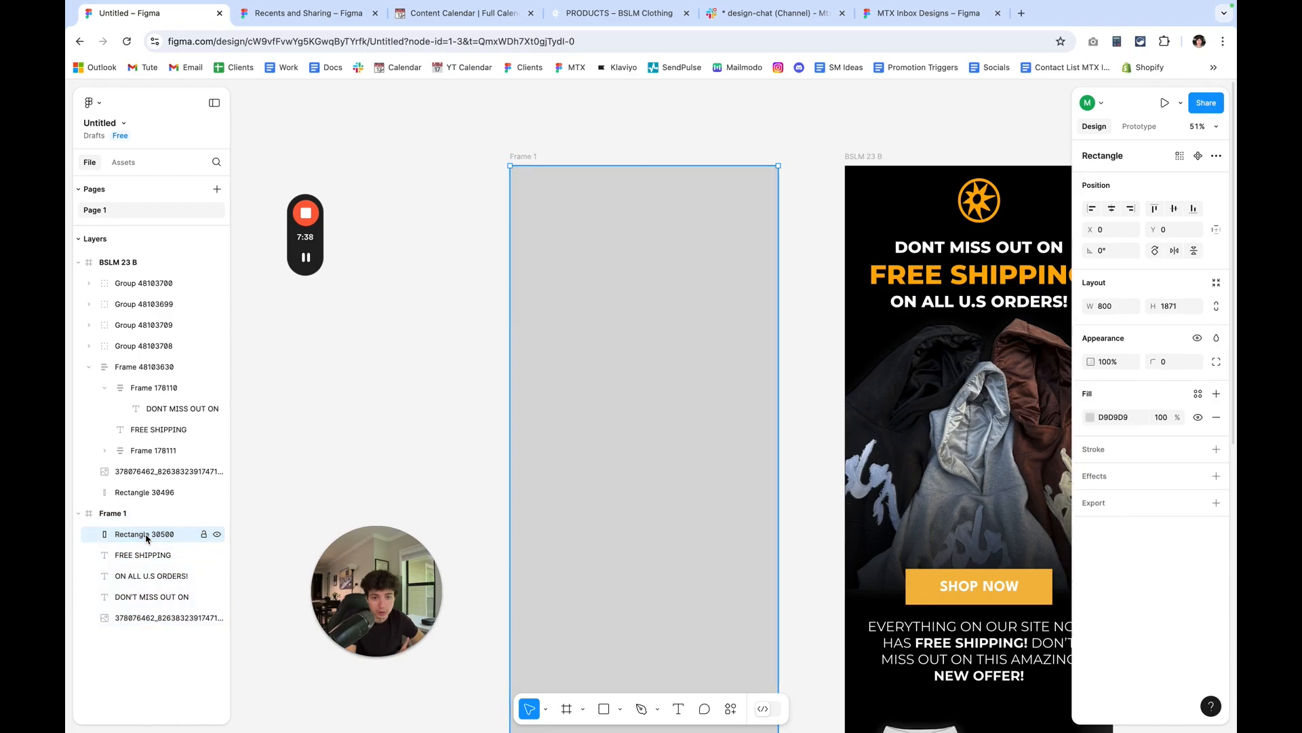
pyautogui.moveTo(147, 537); pyautogui.dragTo(151, 632)
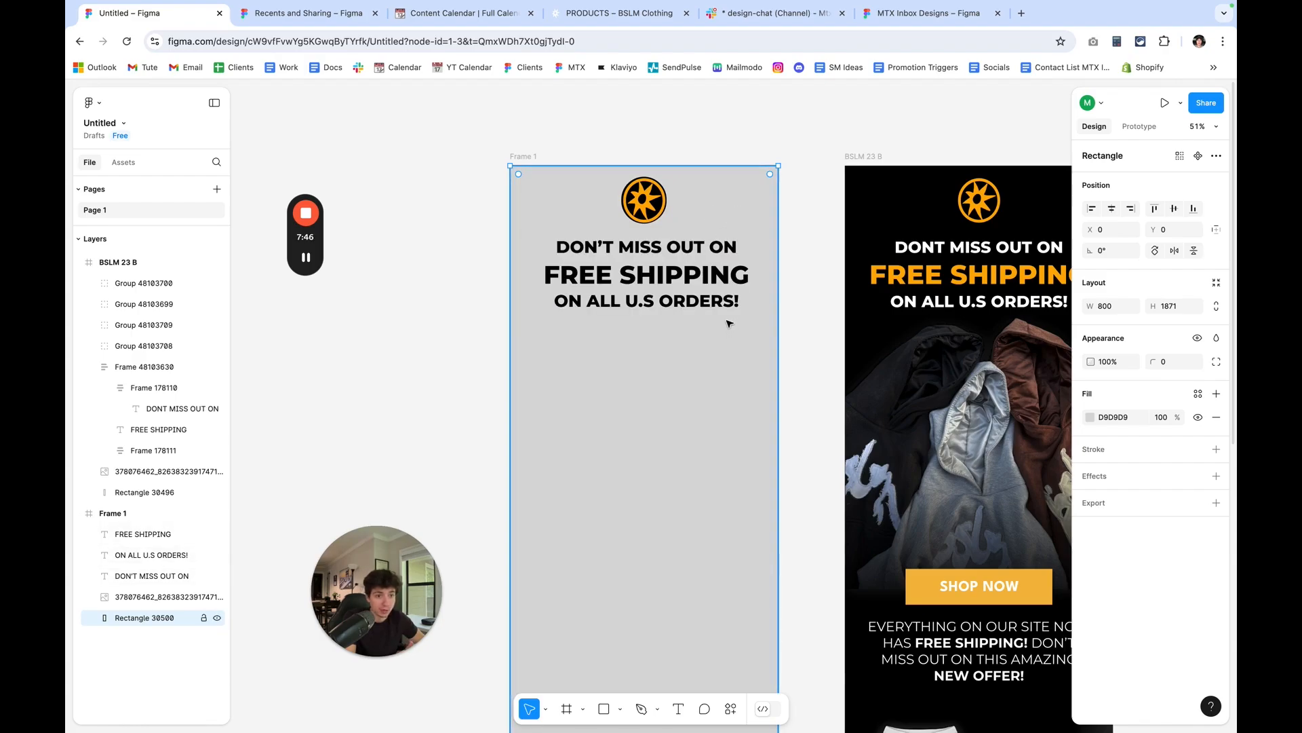
pyautogui.scroll(2, 730, 326)
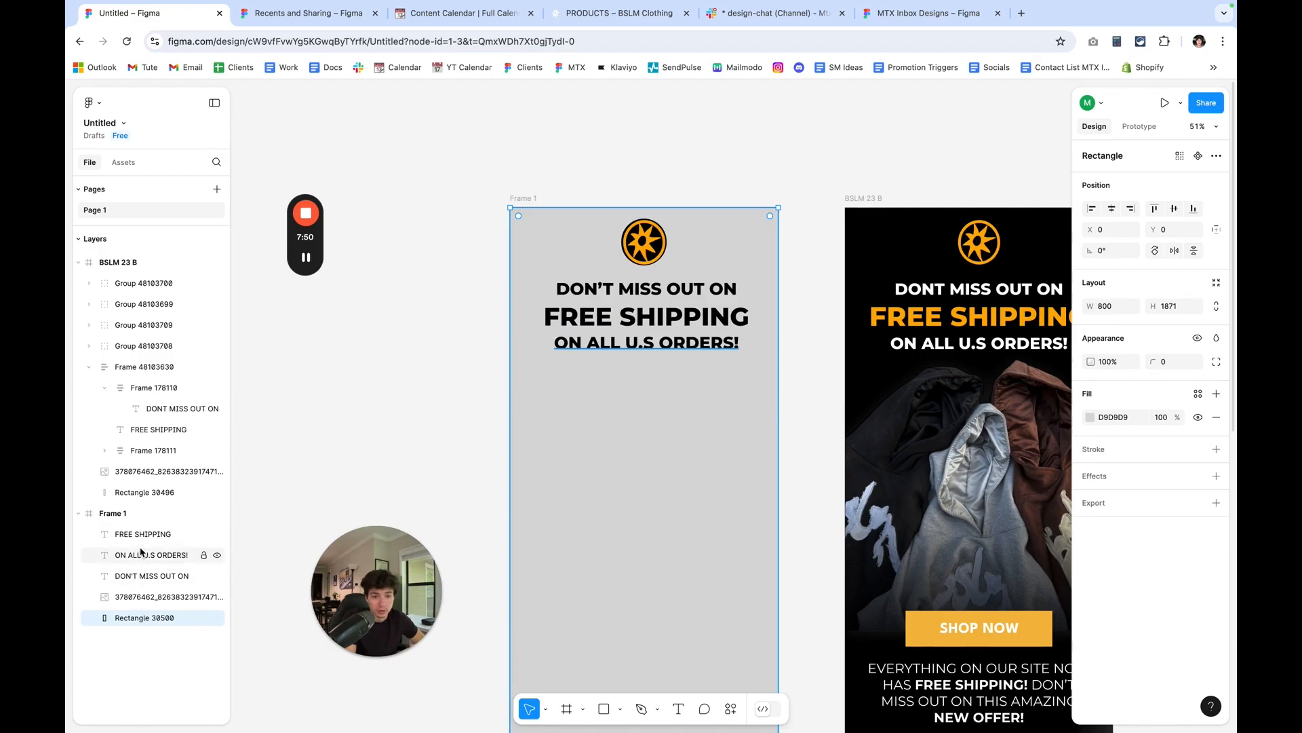
pyautogui.moveTo(148, 619)
pyautogui.mouseDown()
pyautogui.moveTo(148, 587)
pyautogui.moveTo(148, 622)
pyautogui.mouseUp()
pyautogui.click(133, 514)
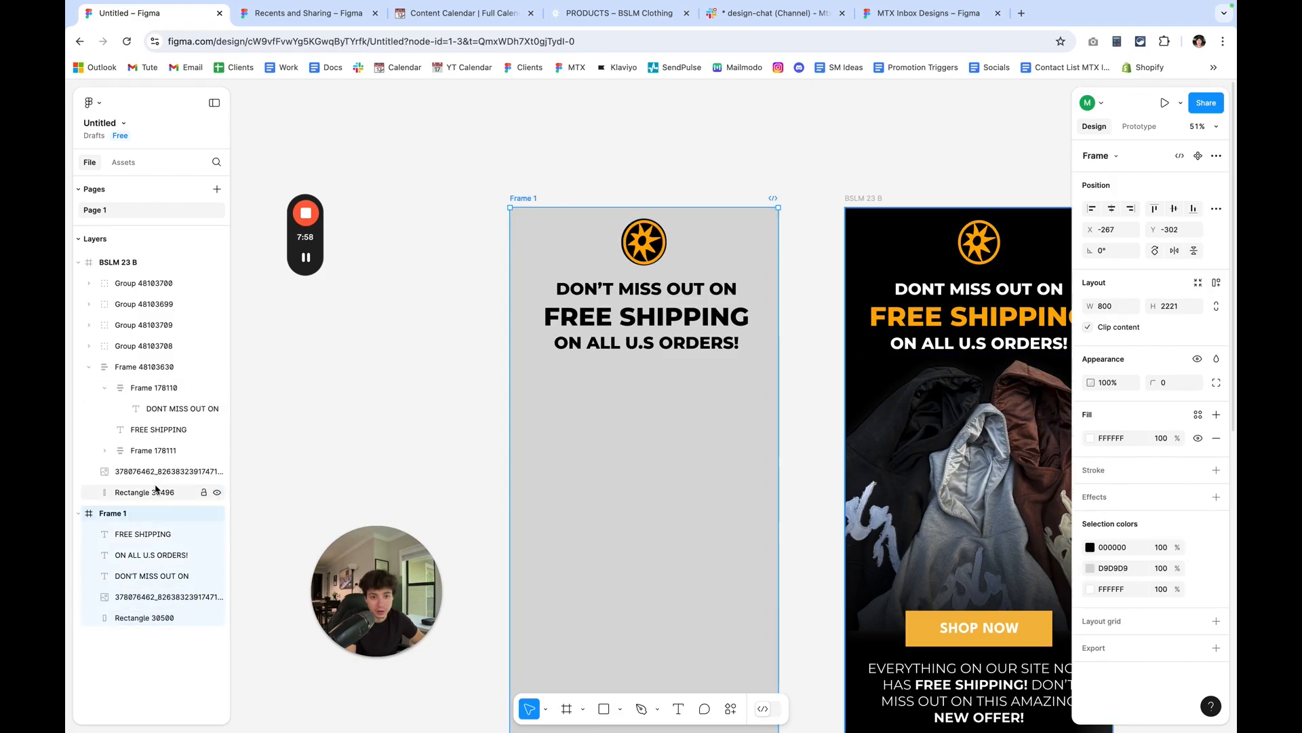
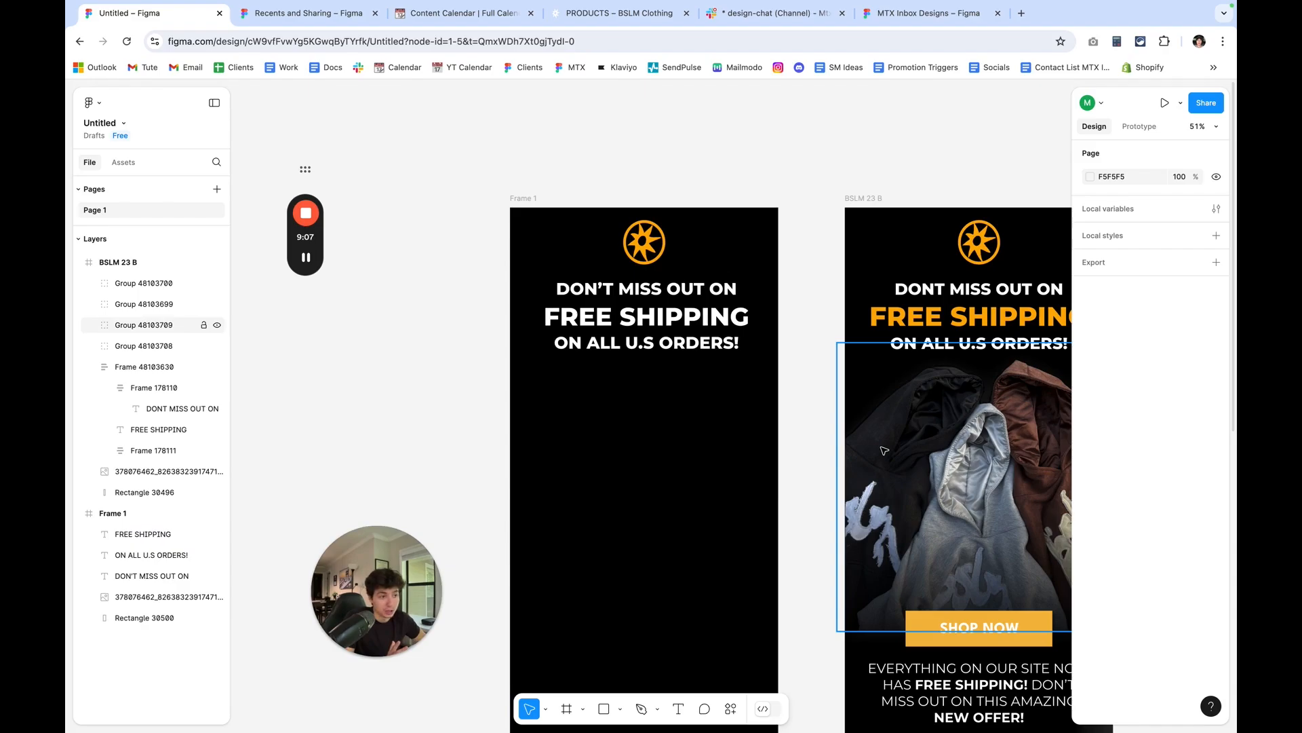
# Duplicate the hoodie image group from the reference design and place the copy below the headline in Frame 1, at X -16, Y 406.
pyautogui.click(884, 450)
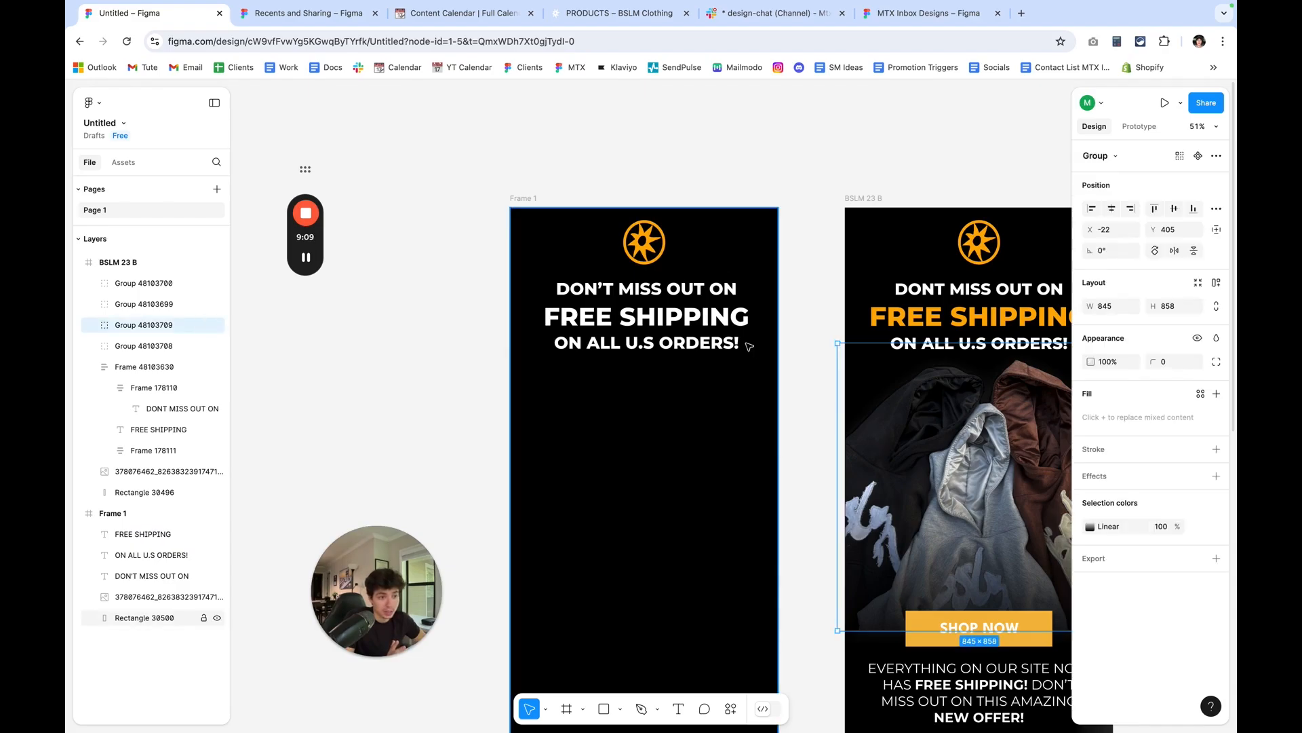
pyautogui.hscroll(5, 744, 371)
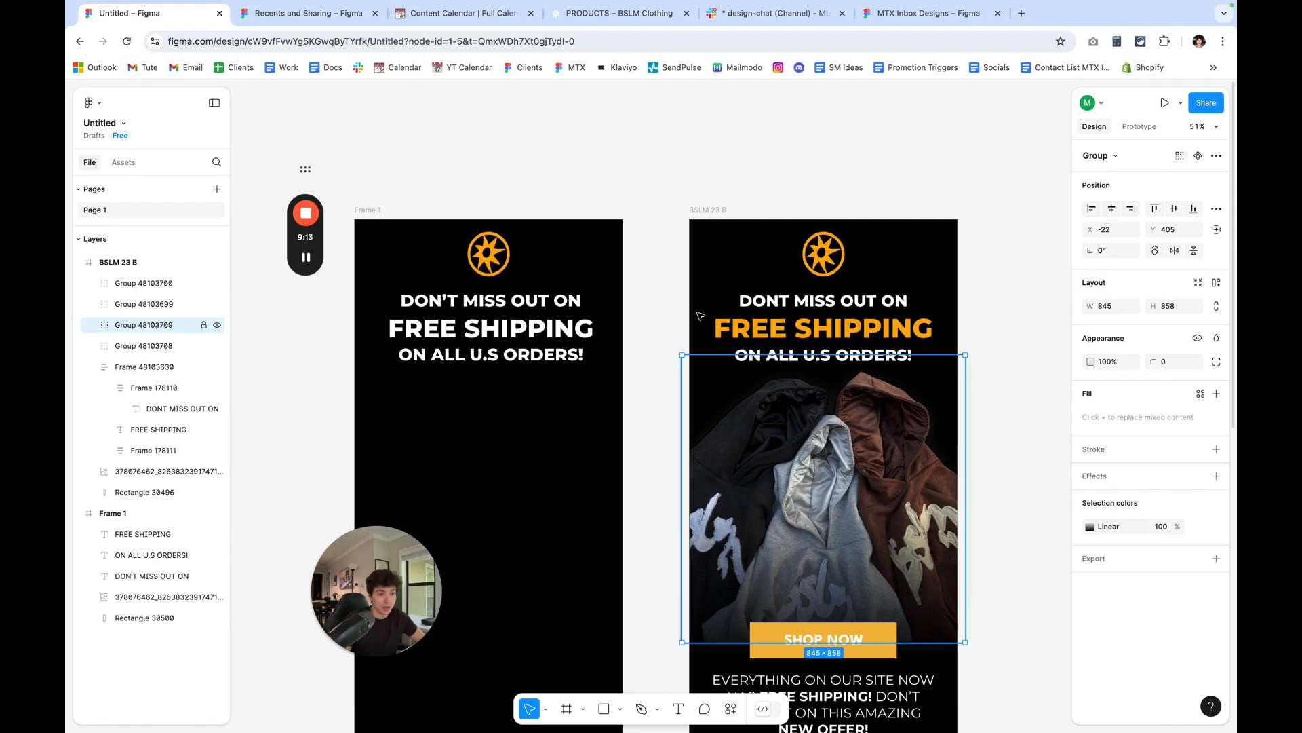
pyautogui.click(622, 185)
pyautogui.hotkey('ctrl', 'v')
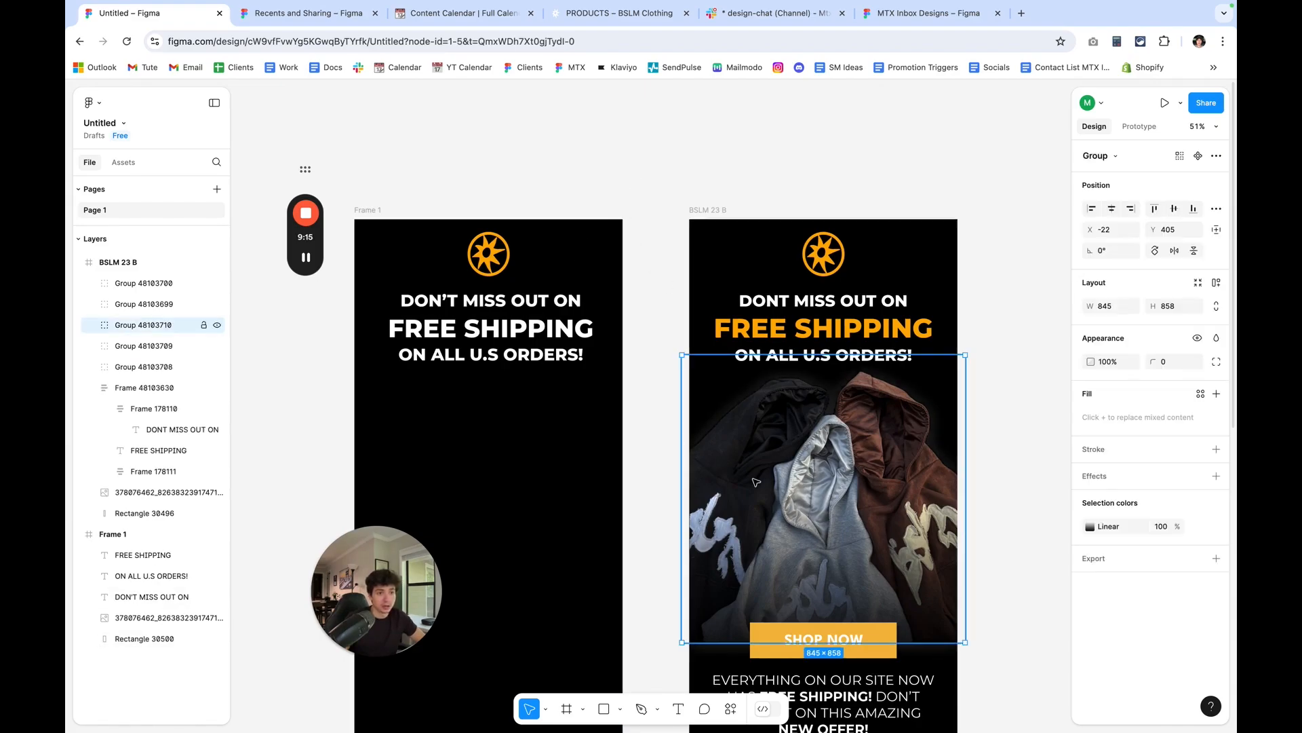
pyautogui.moveTo(748, 483); pyautogui.dragTo(499, 455)
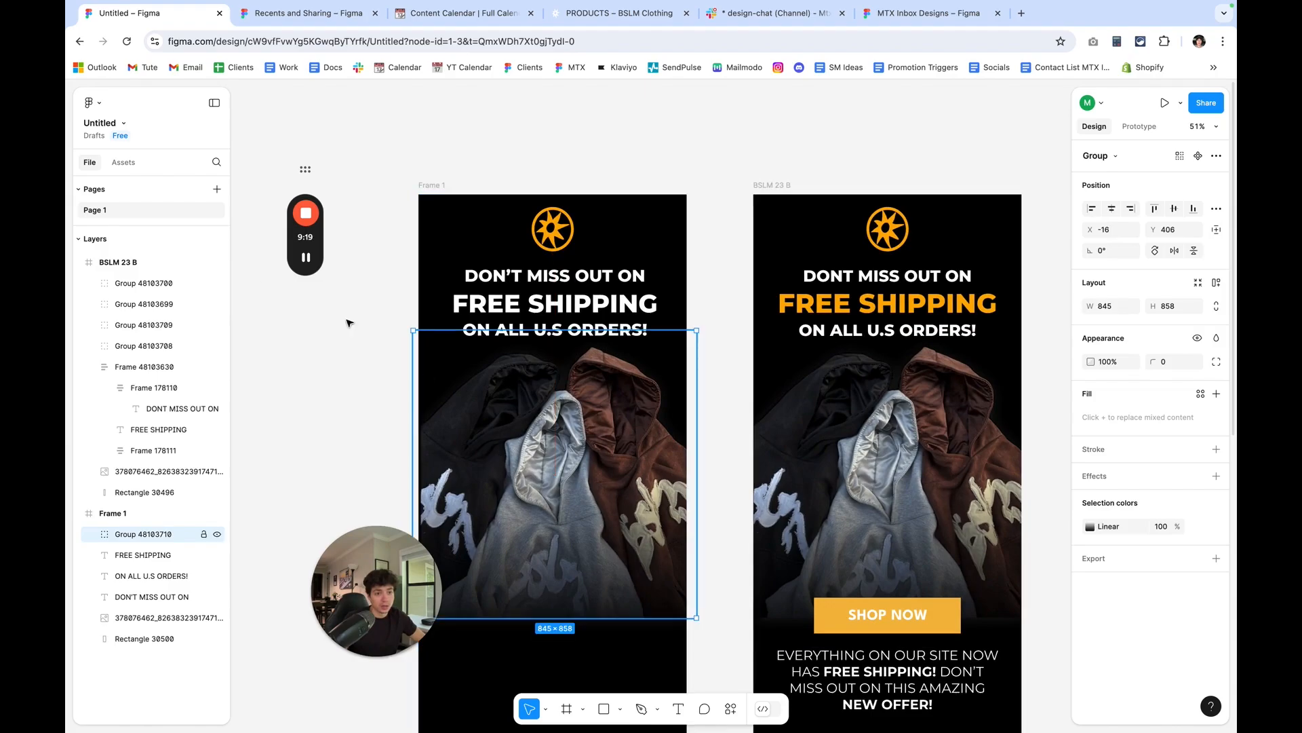
pyautogui.click(95, 102)
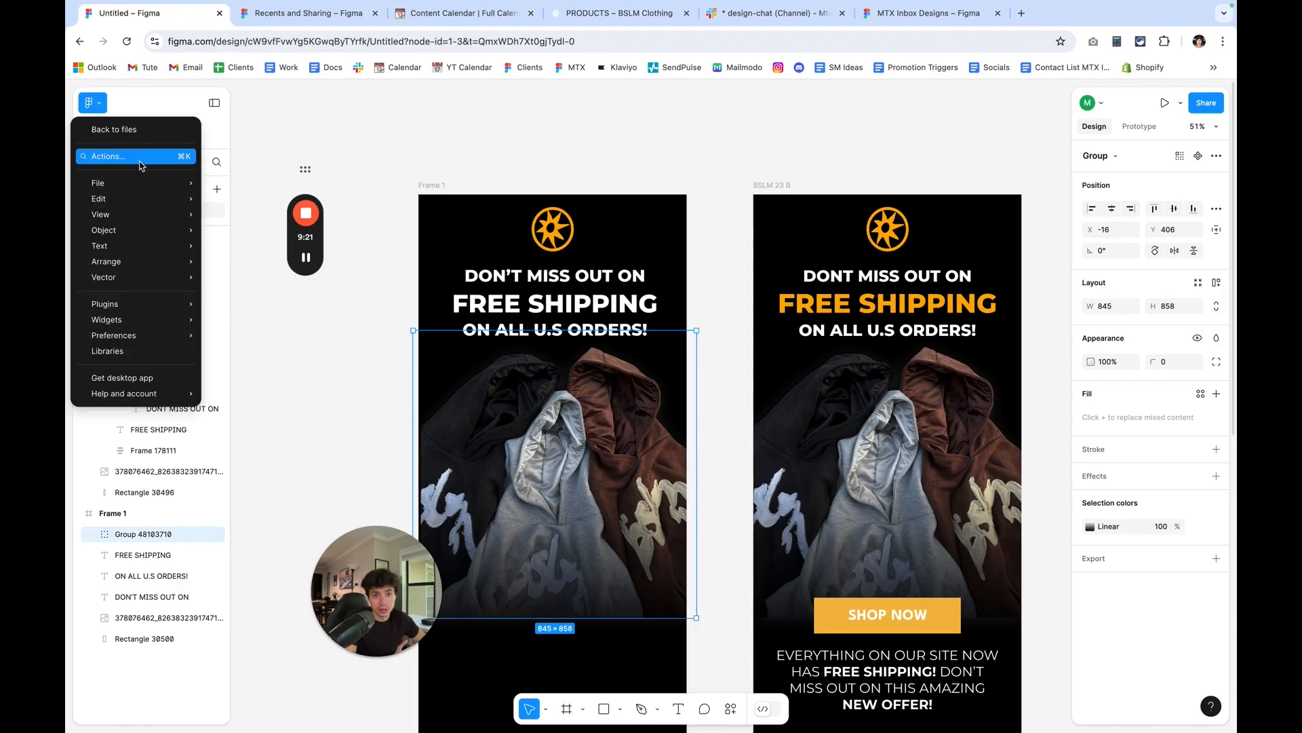
pyautogui.moveTo(153, 185)
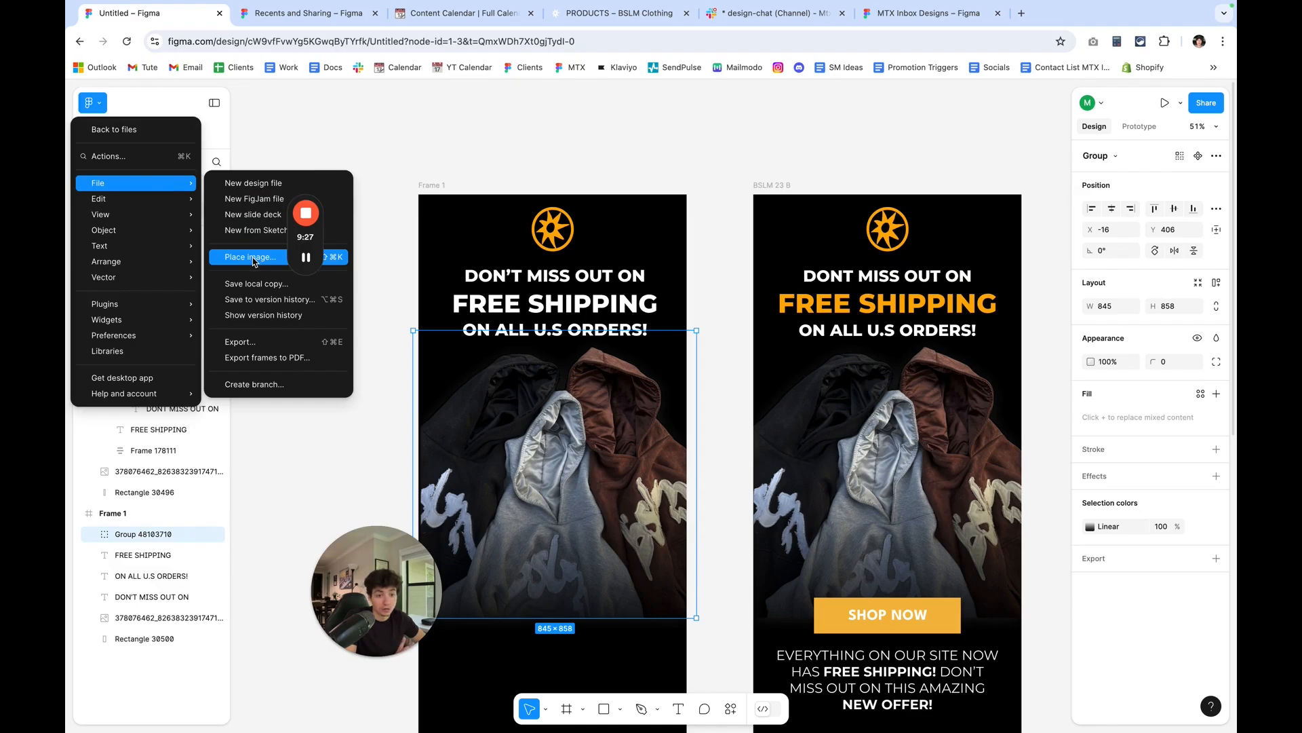
pyautogui.click(390, 465)
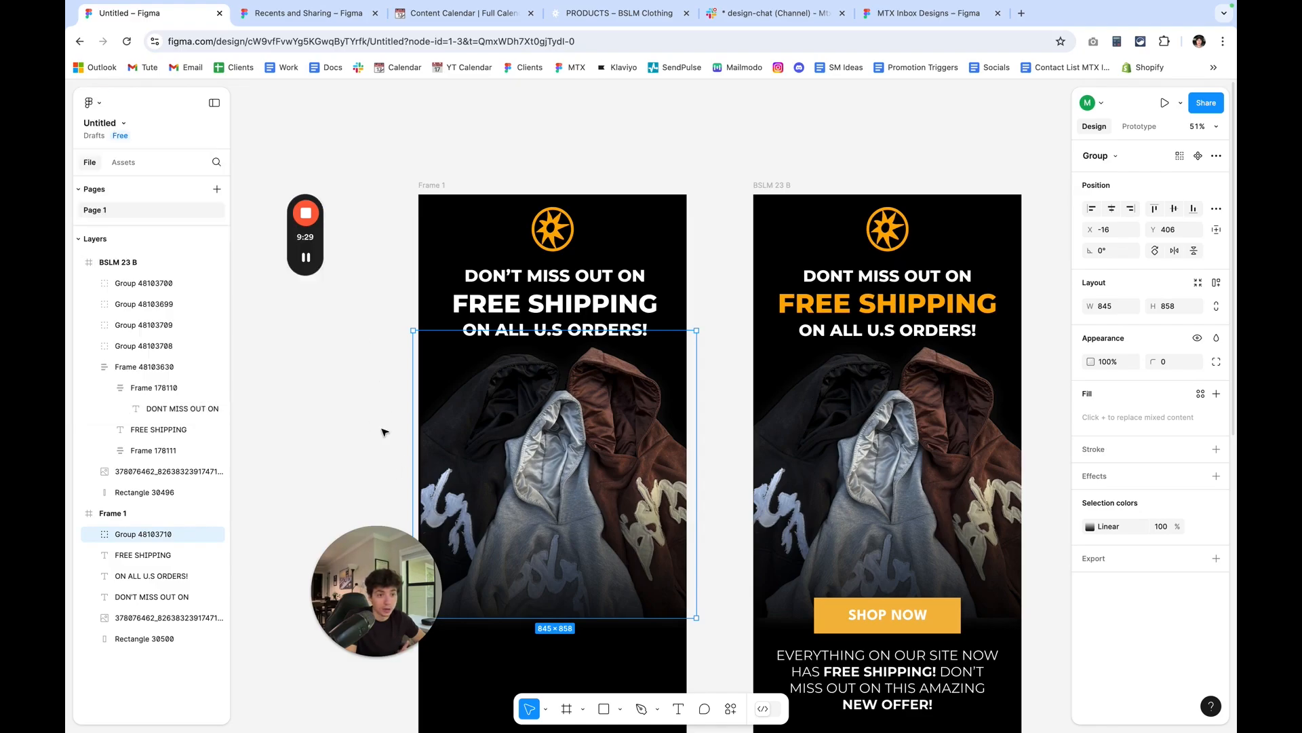
pyautogui.click(382, 433)
# Draw a rectangle of about 460 by 129 beneath the hoodie image in Frame 1, at about X 196, Y 1303.
pyautogui.scroll(-1, 386, 430)
pyautogui.scroll(-4, 387, 429)
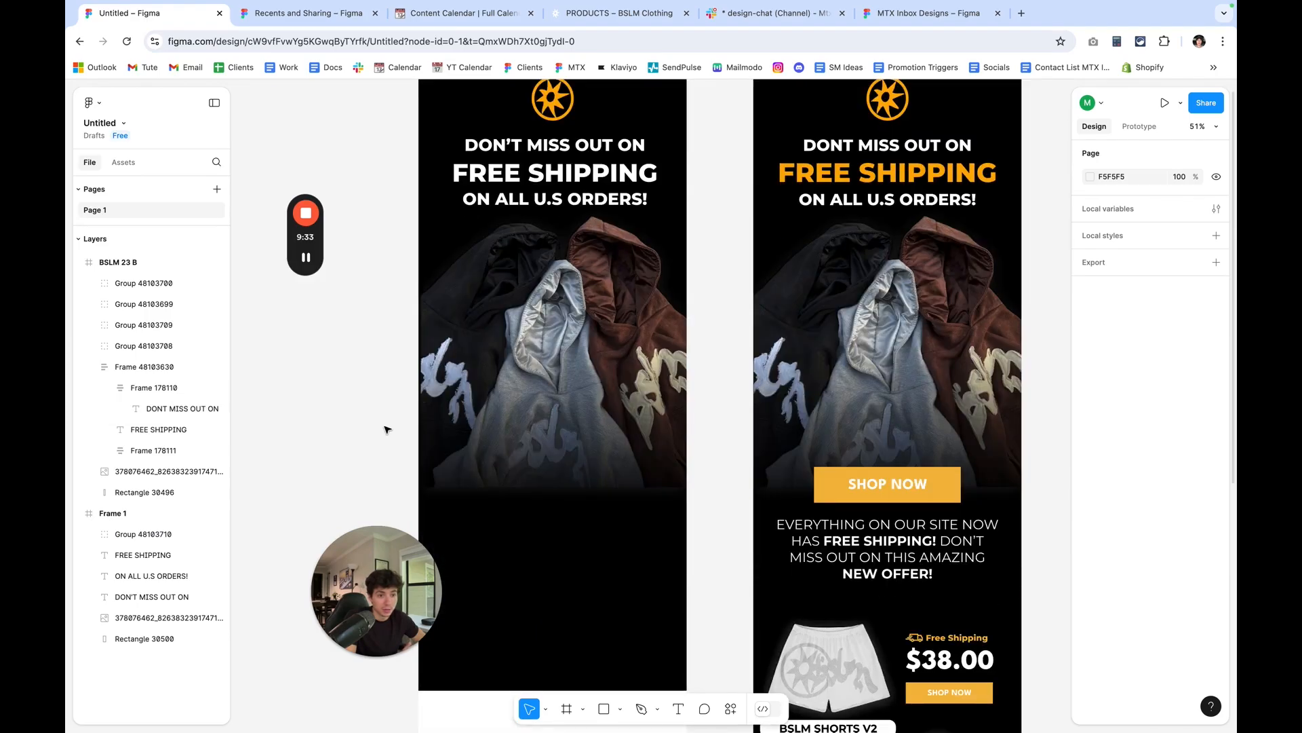
pyautogui.scroll(4, 388, 430)
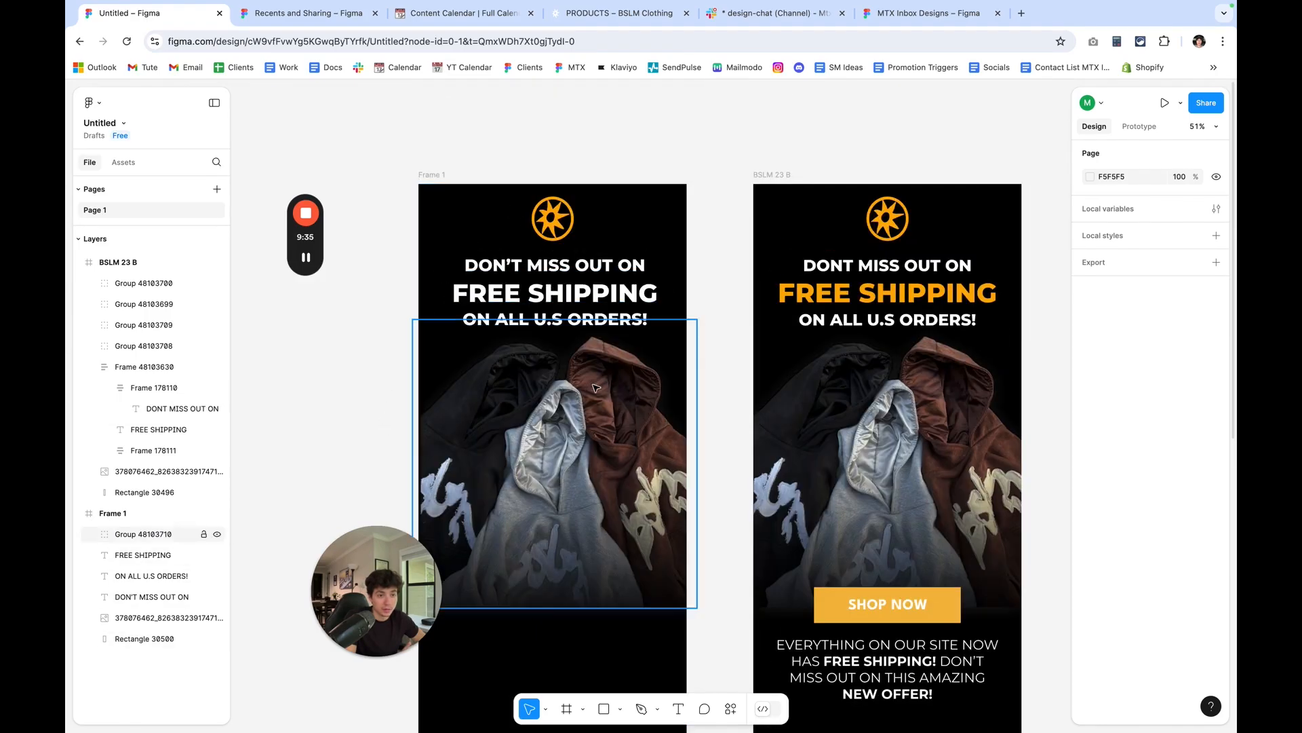
pyautogui.scroll(-4, 689, 413)
pyautogui.scroll(-3, 688, 413)
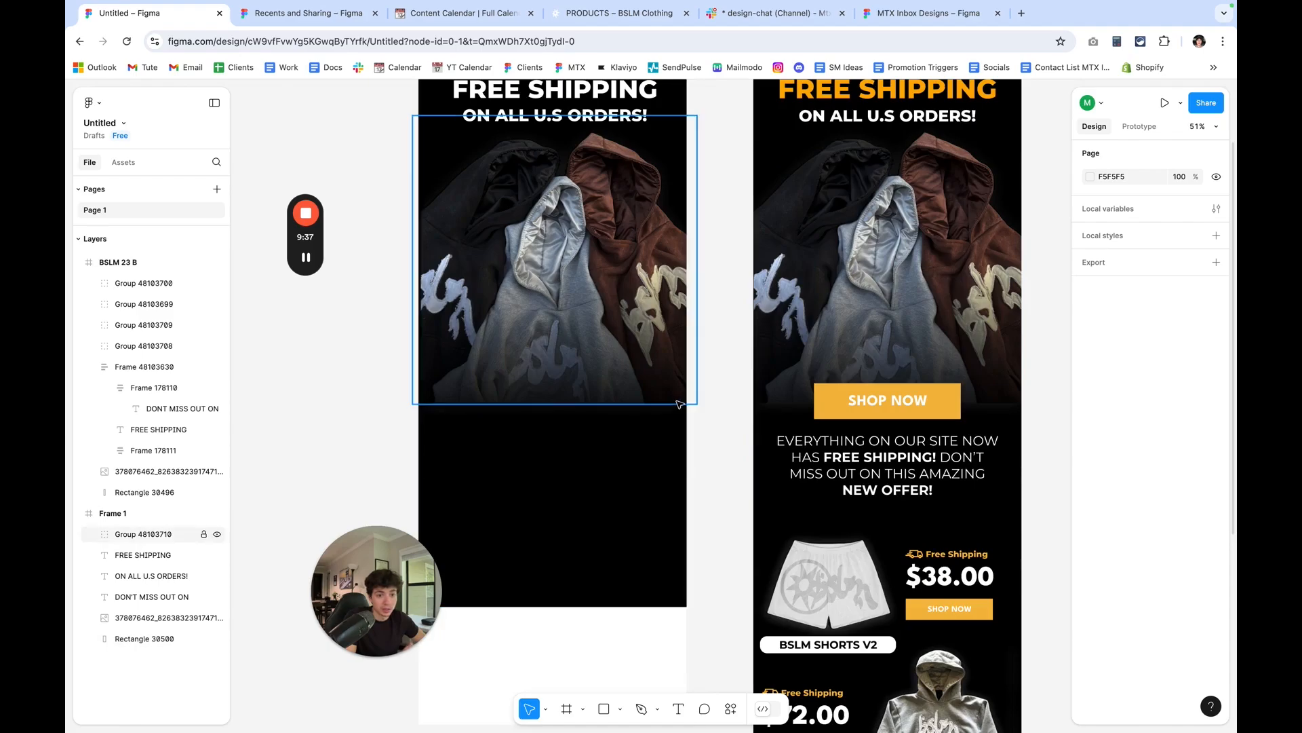
pyautogui.click(604, 709)
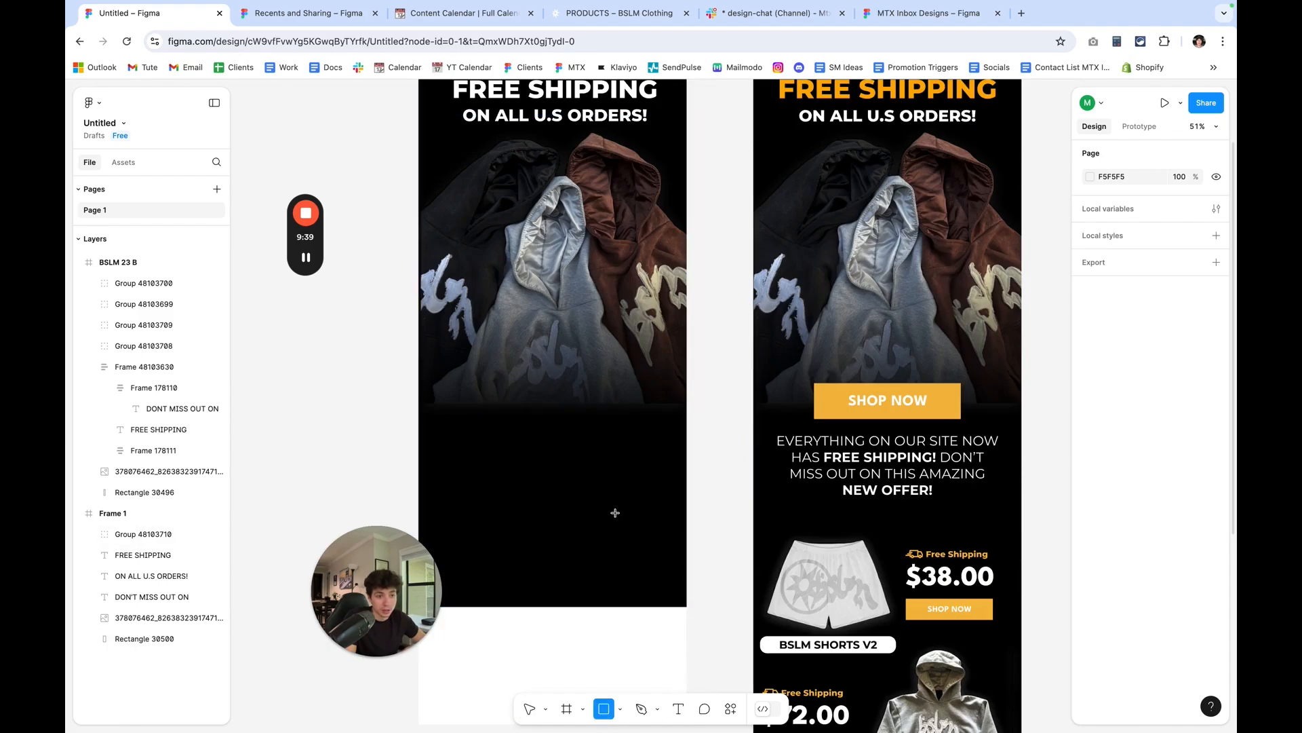
pyautogui.moveTo(500, 417)
pyautogui.mouseDown()
pyautogui.moveTo(621, 464)
pyautogui.moveTo(589, 451)
pyautogui.moveTo(647, 445)
pyautogui.moveTo(619, 446)
pyautogui.mouseUp()
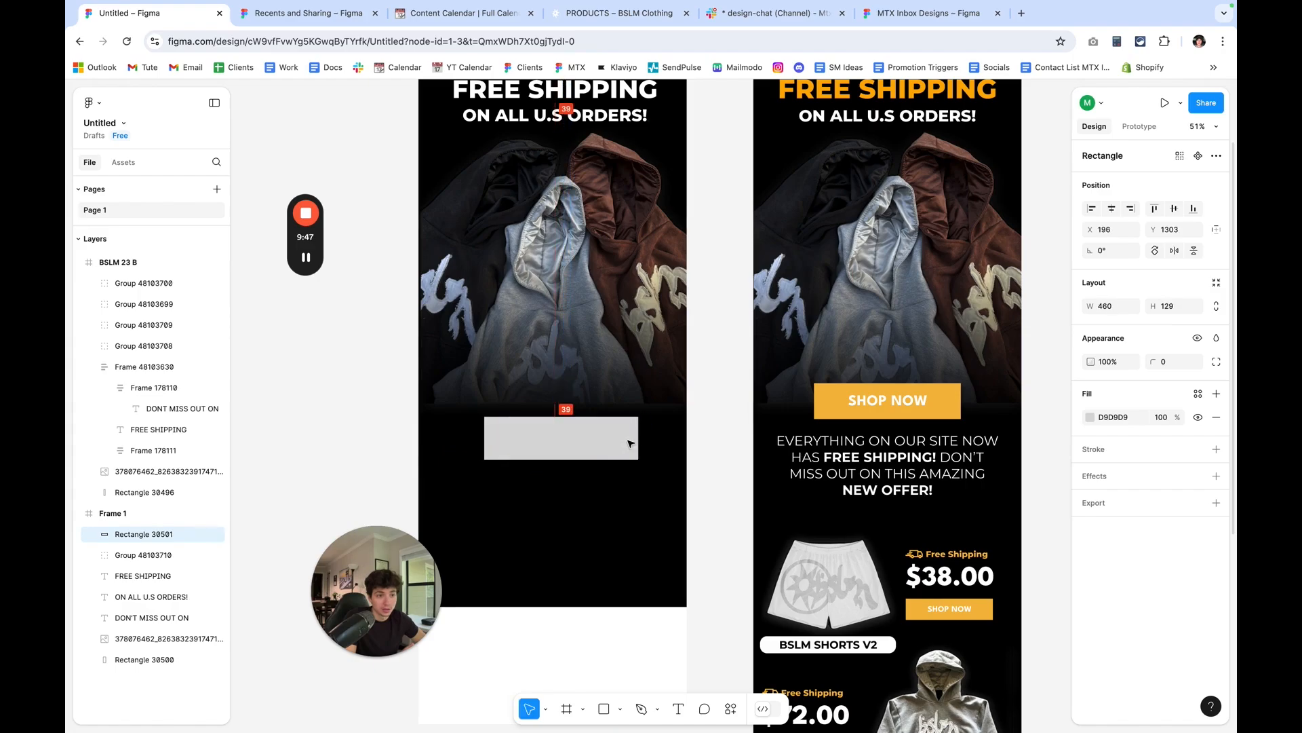
# Resize the new rectangle to 438 wide and 107 high to match the reference SHOP NOW button.
pyautogui.click(879, 408)
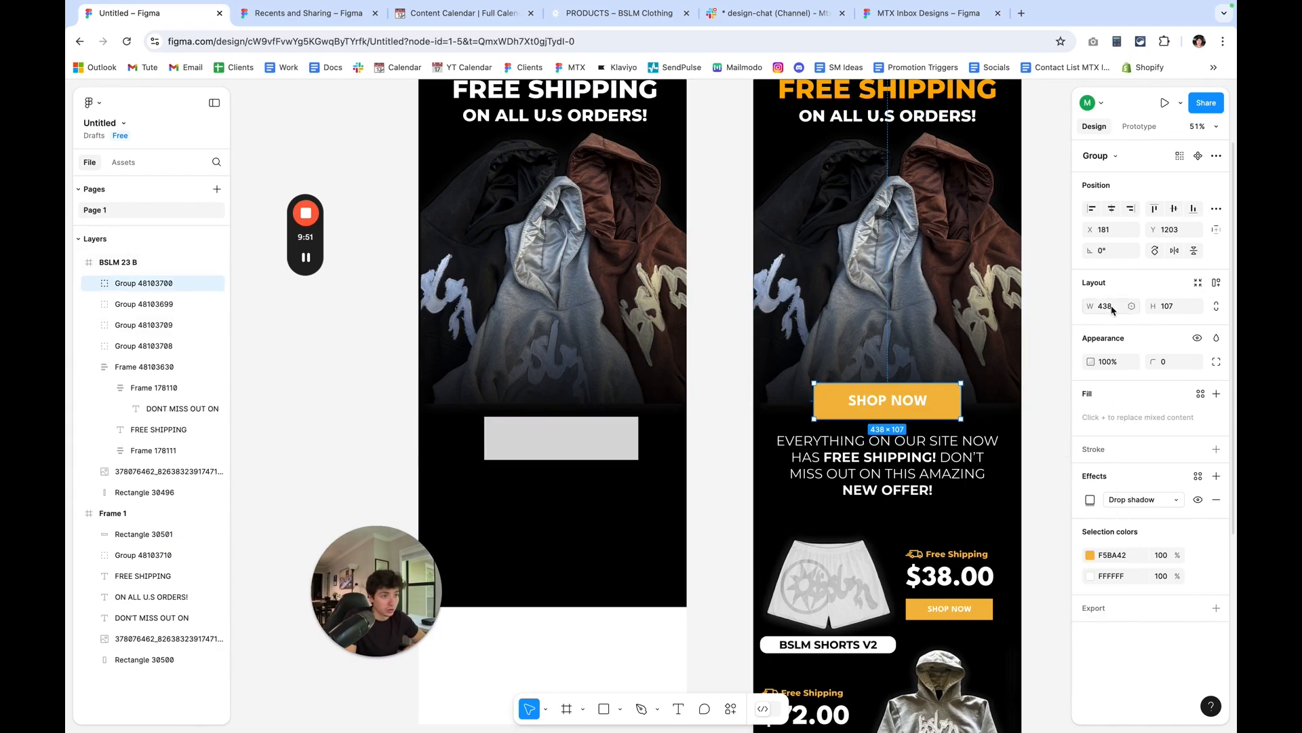
pyautogui.click(610, 441)
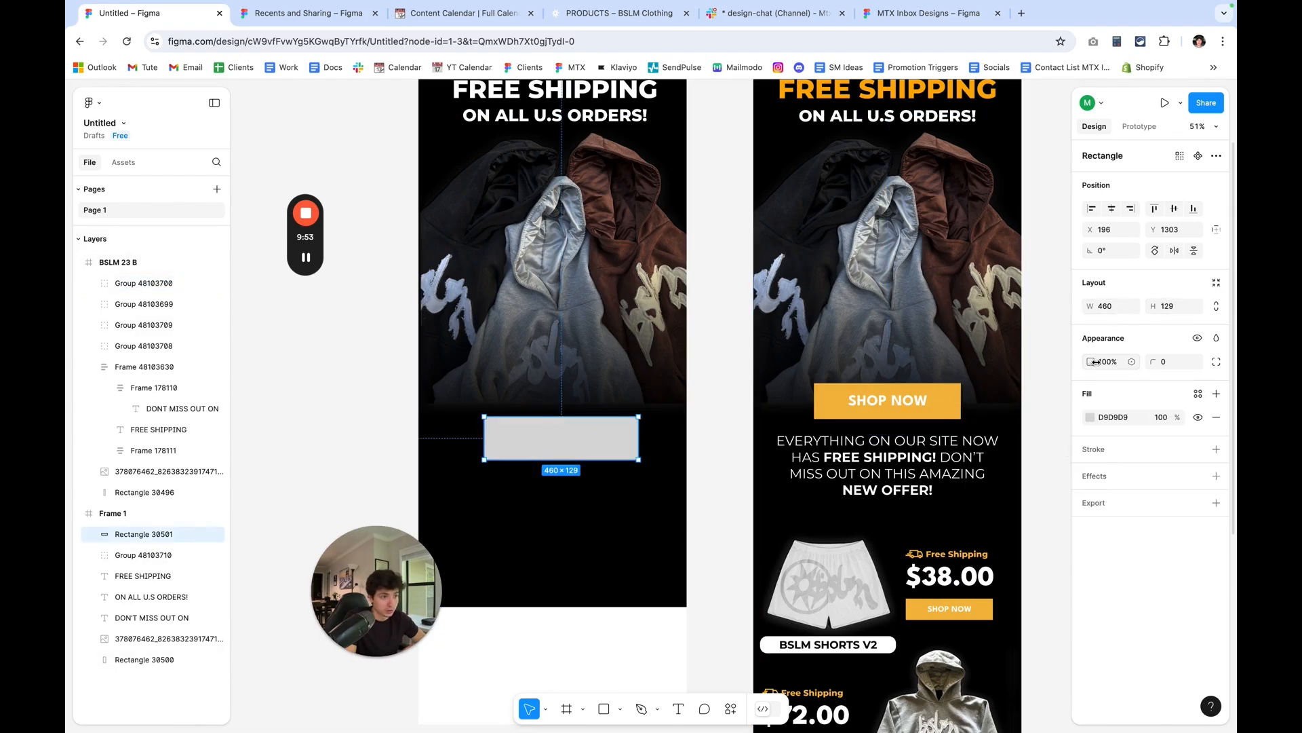
pyautogui.click(1104, 305)
pyautogui.press('BackSpace')
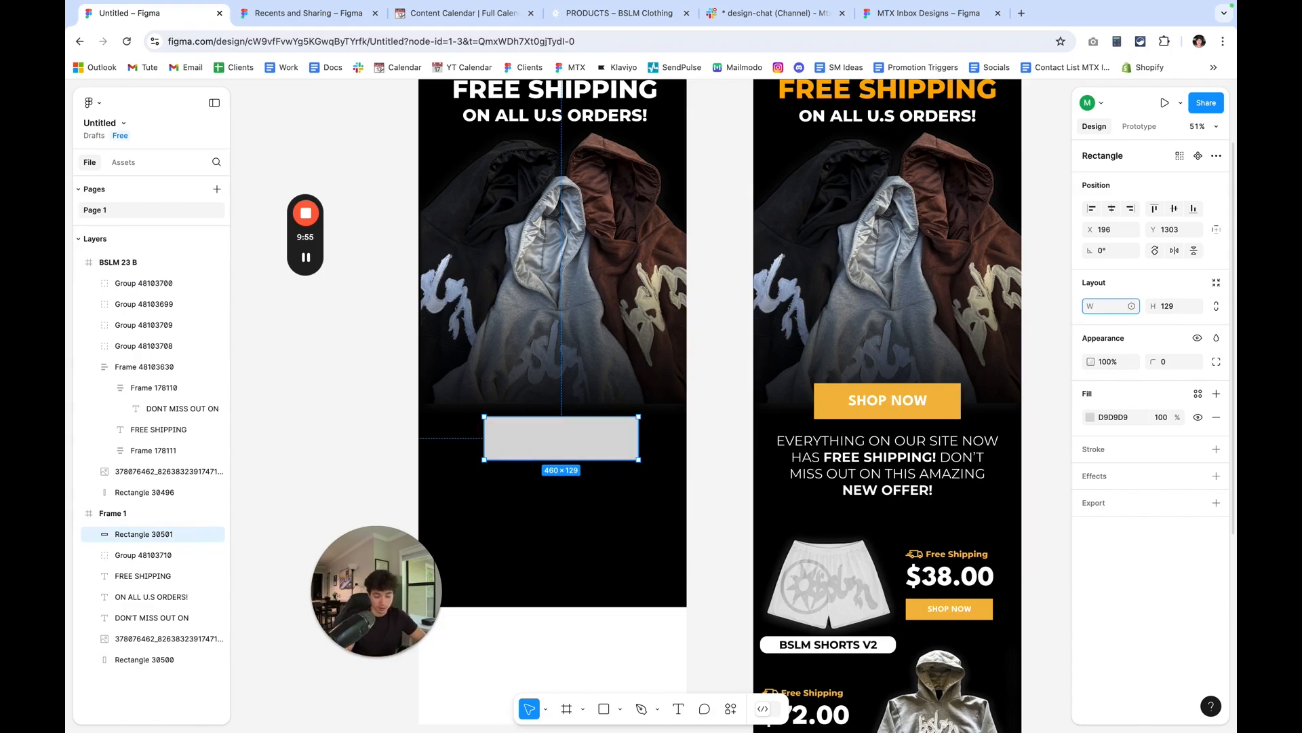
pyautogui.write('438')
pyautogui.press('Return')
pyautogui.click(1177, 306)
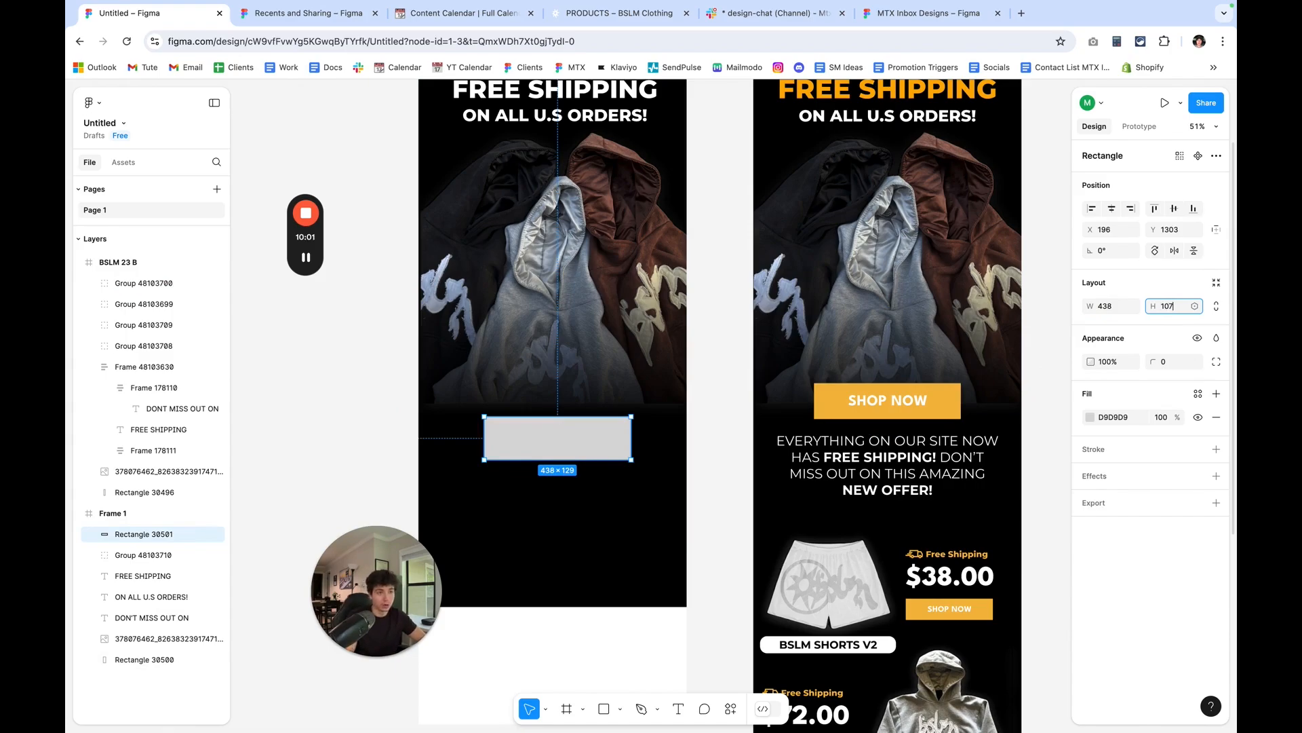
pyautogui.press('Return')
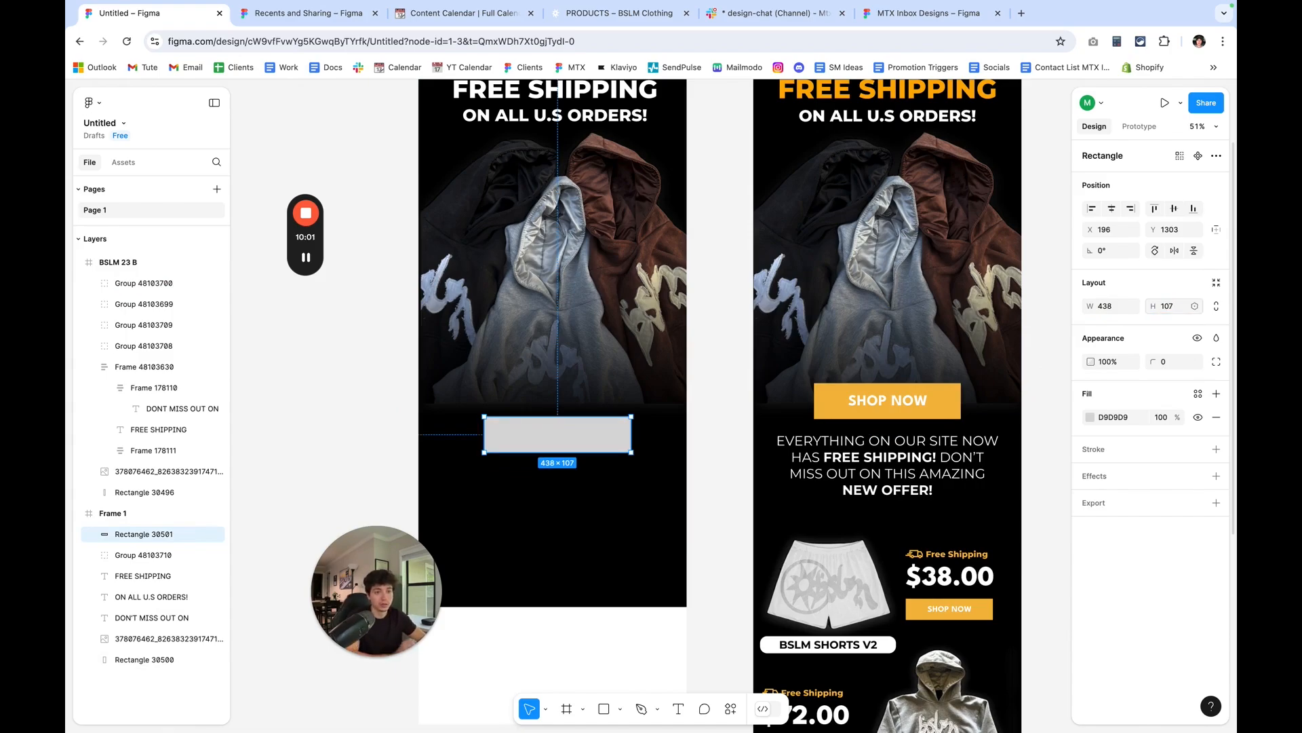
# Fill the button rectangle with the orange page colour F5BA42 and deselect it.
pyautogui.click(1090, 417)
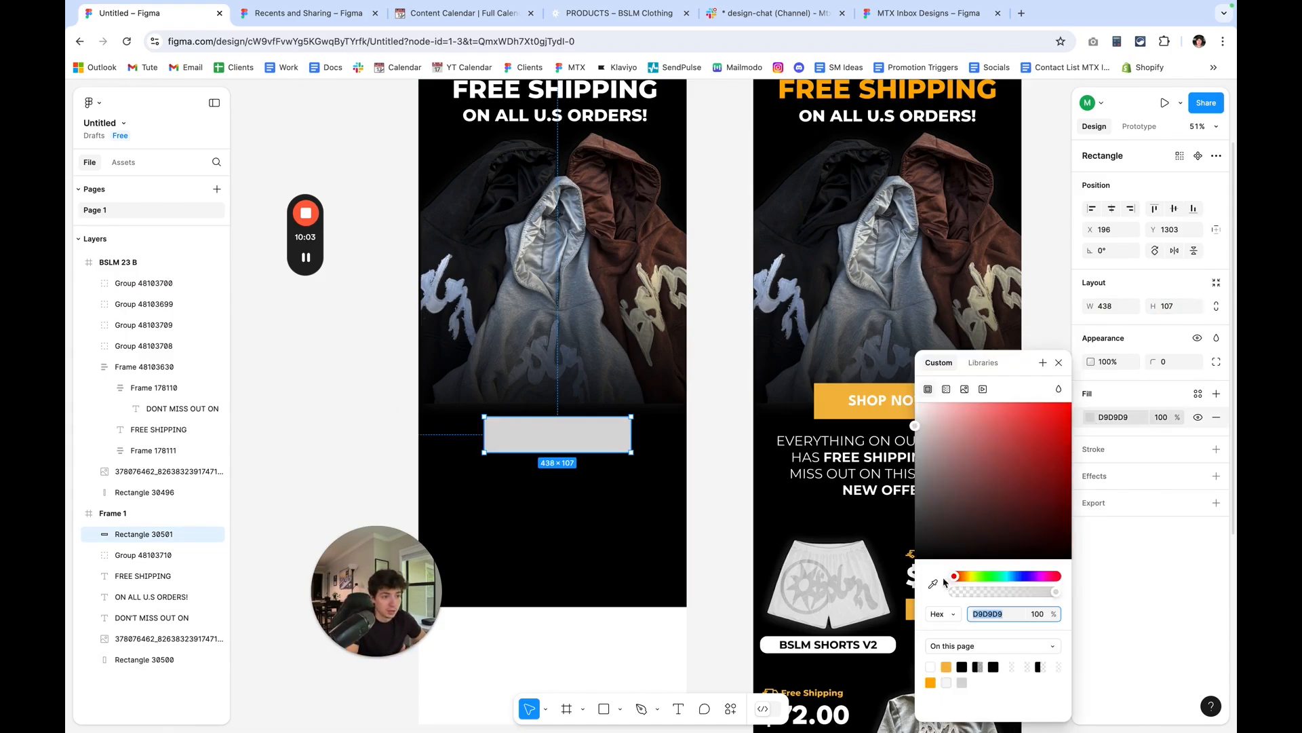
pyautogui.click(953, 664)
pyautogui.click(721, 633)
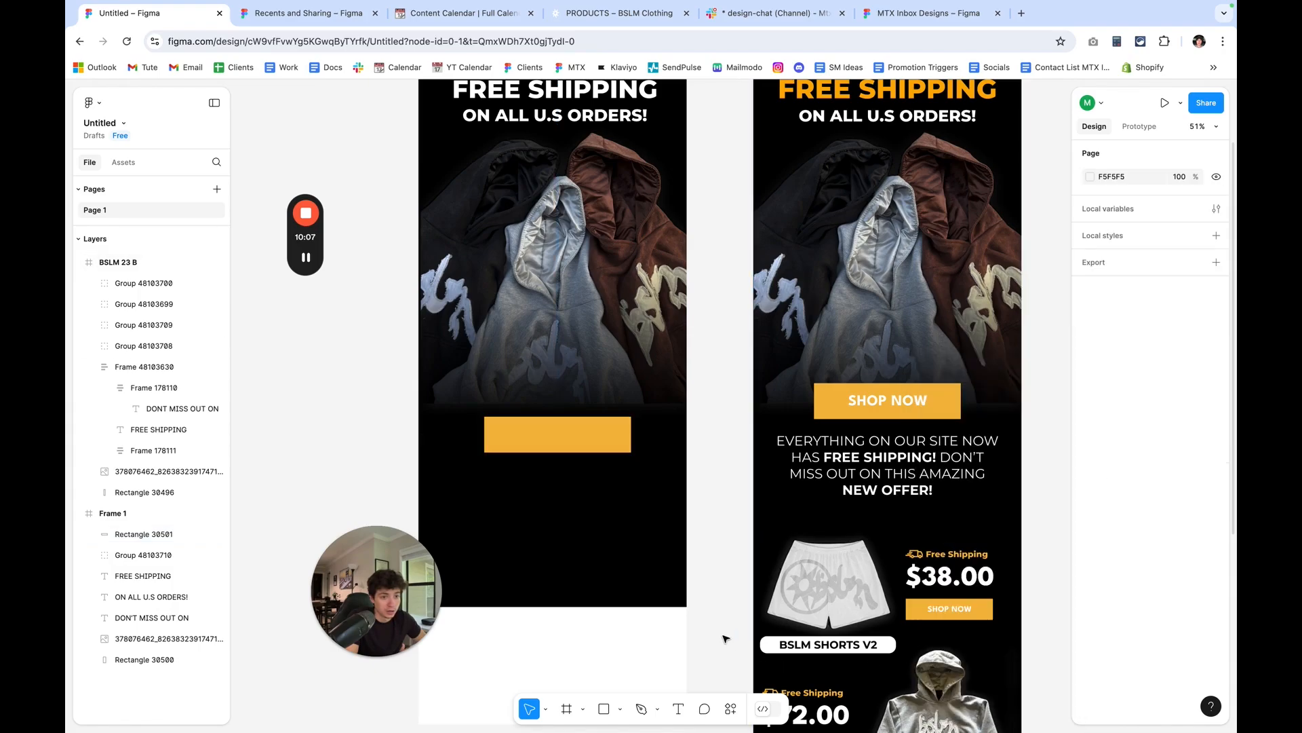
# Move the orange rectangle up over the hoodie image's lower edge, to X 188, Y 1223.
pyautogui.scroll(3, 590, 612)
pyautogui.moveTo(582, 564); pyautogui.dragTo(579, 538)
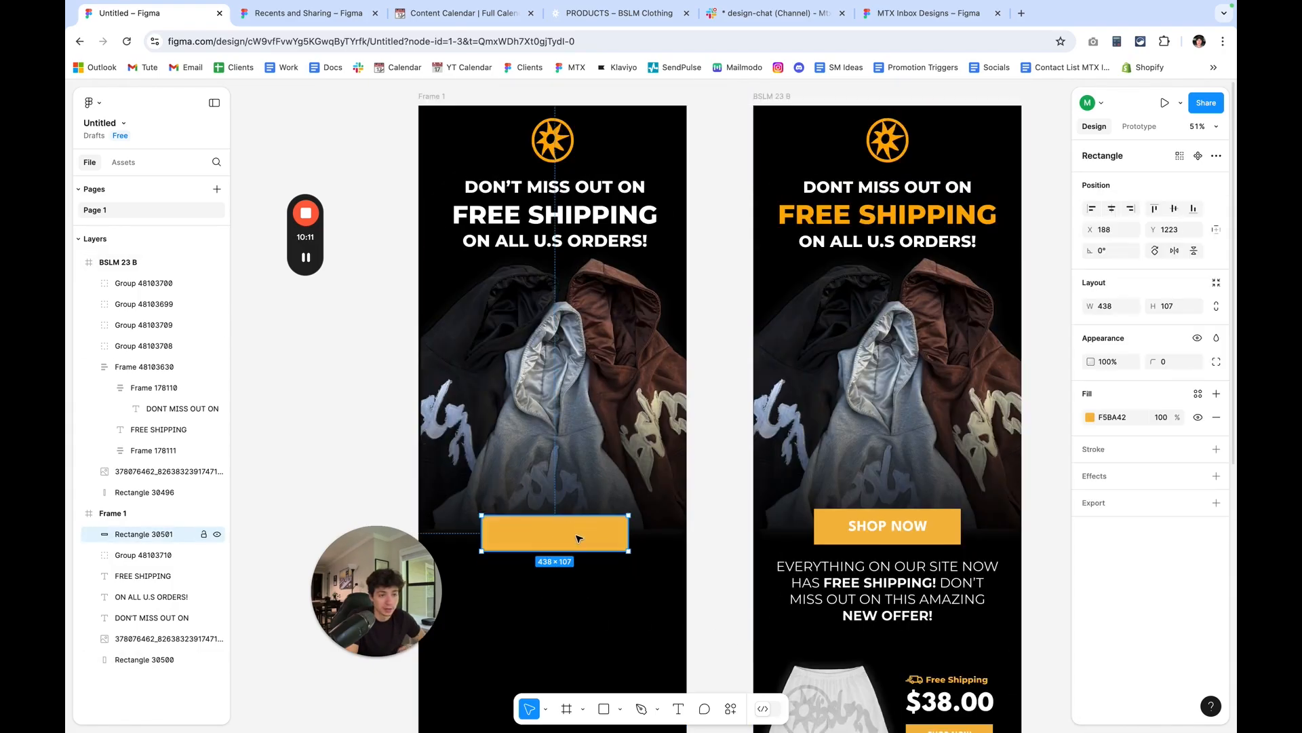
pyautogui.click(391, 452)
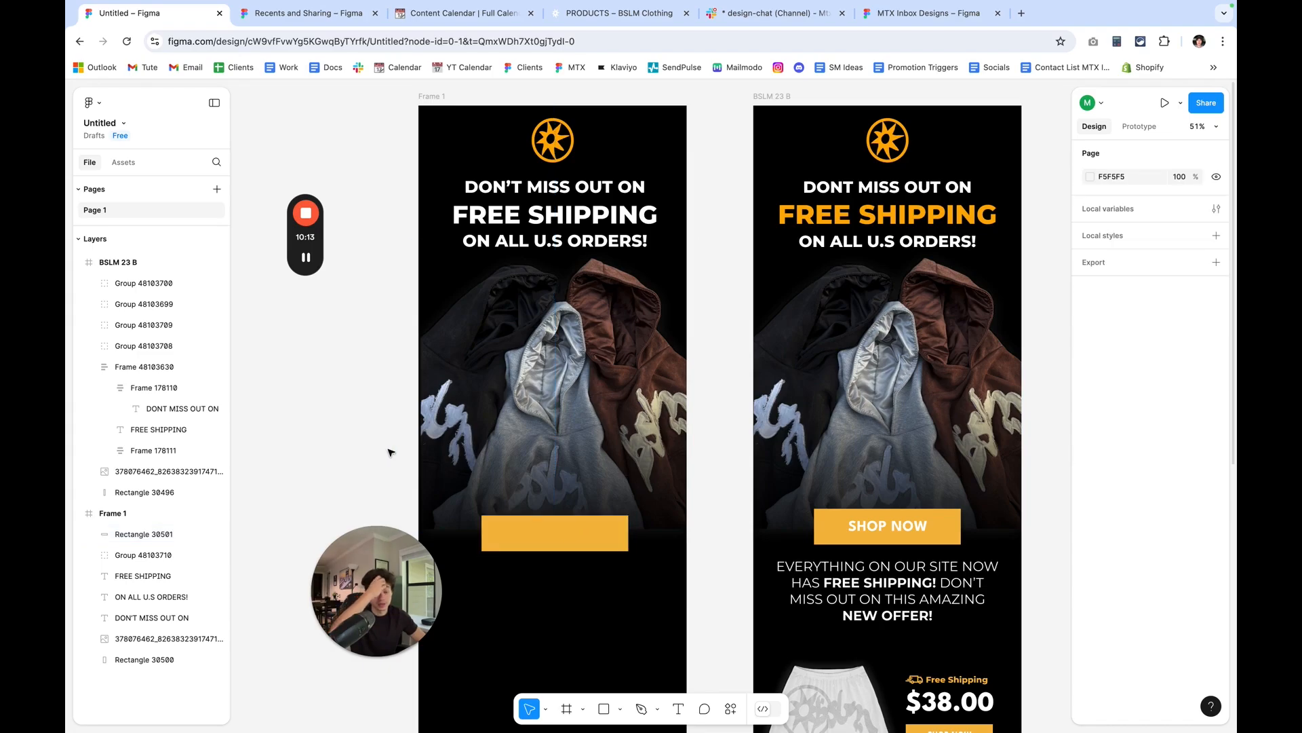
# Add a text box of about 379 by 71 on the orange rectangle reading SHOP NOW.
pyautogui.click(675, 709)
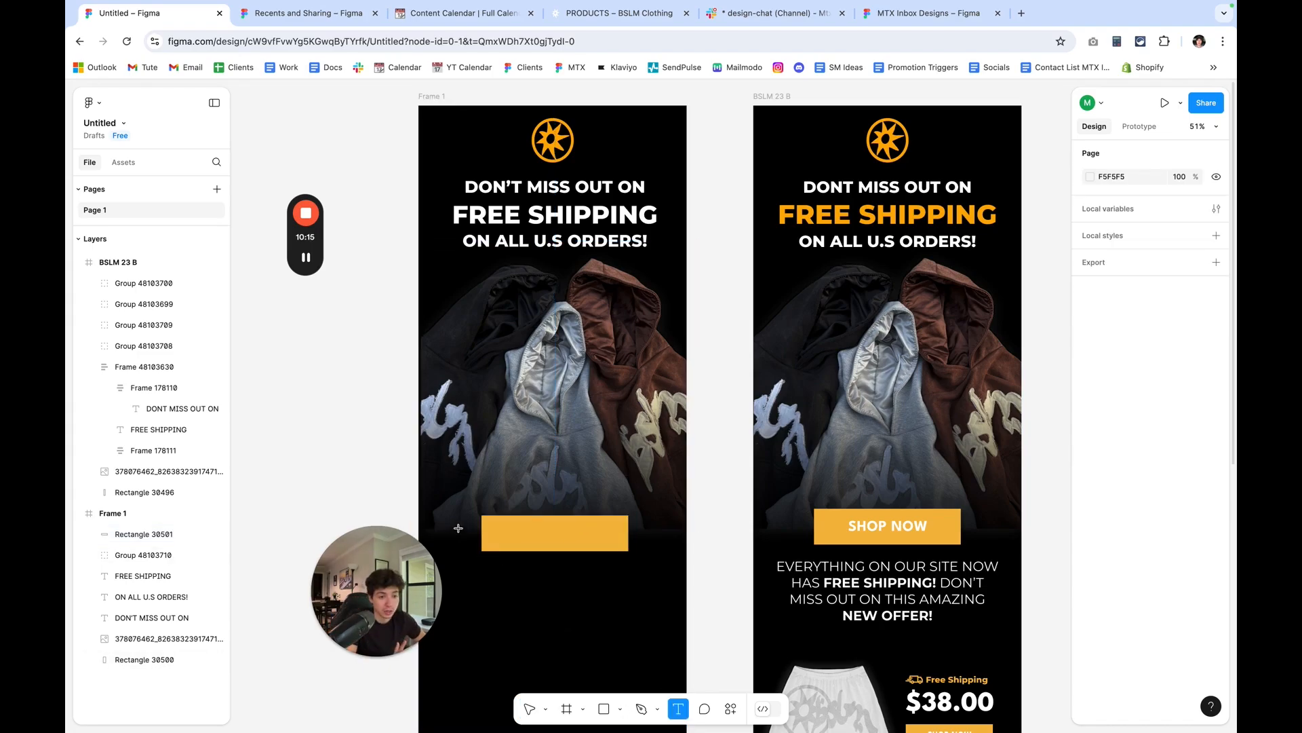
pyautogui.moveTo(494, 523); pyautogui.dragTo(616, 546)
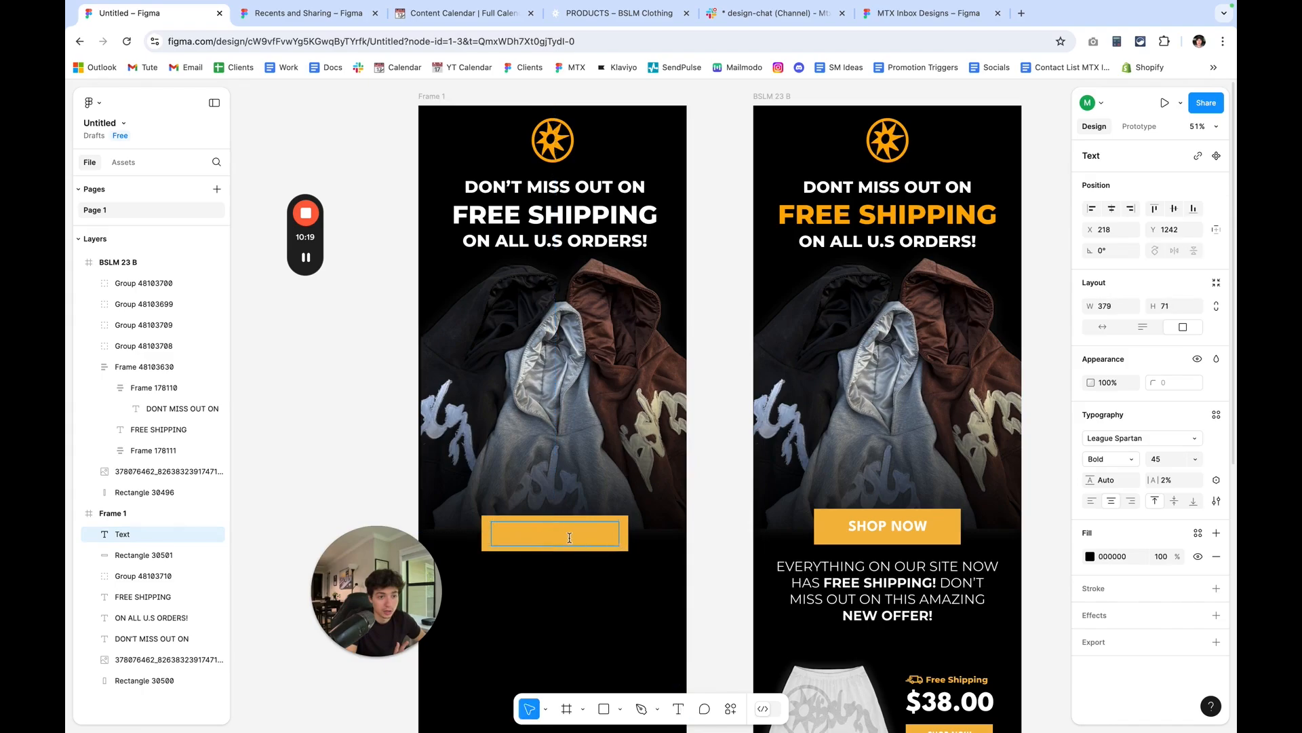
pyautogui.write('SHOP NOW')
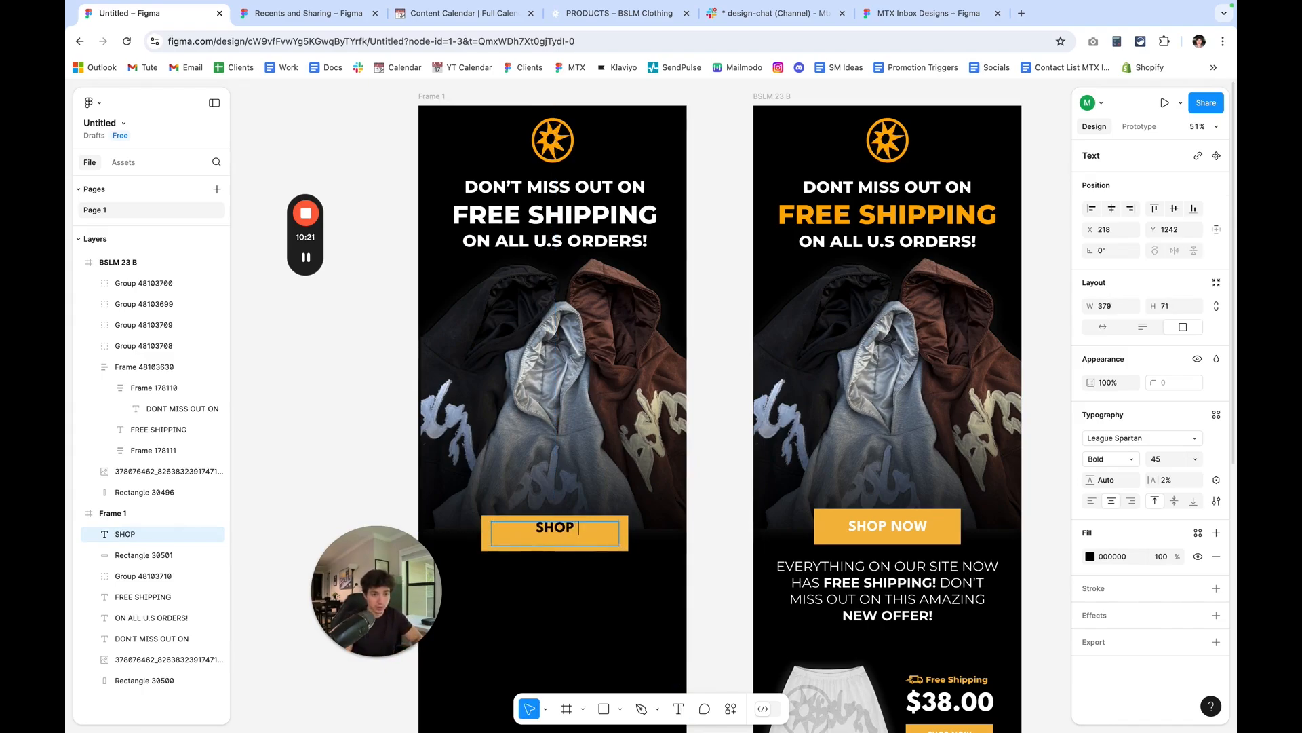
# Try the Montserrat font on the SHOP NOW text and undo the font change.
pyautogui.click(1118, 446)
pyautogui.write('mon')
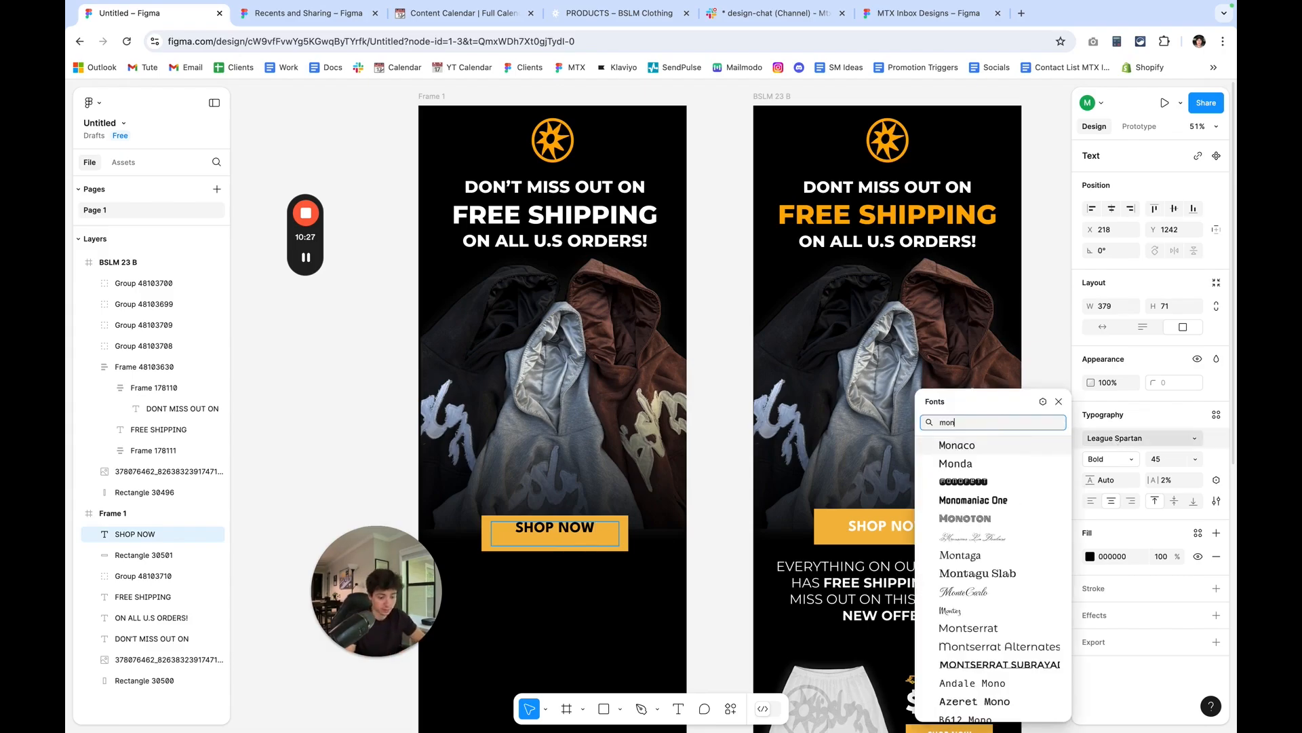
pyautogui.scroll(-3, 1035, 448)
pyautogui.click(969, 512)
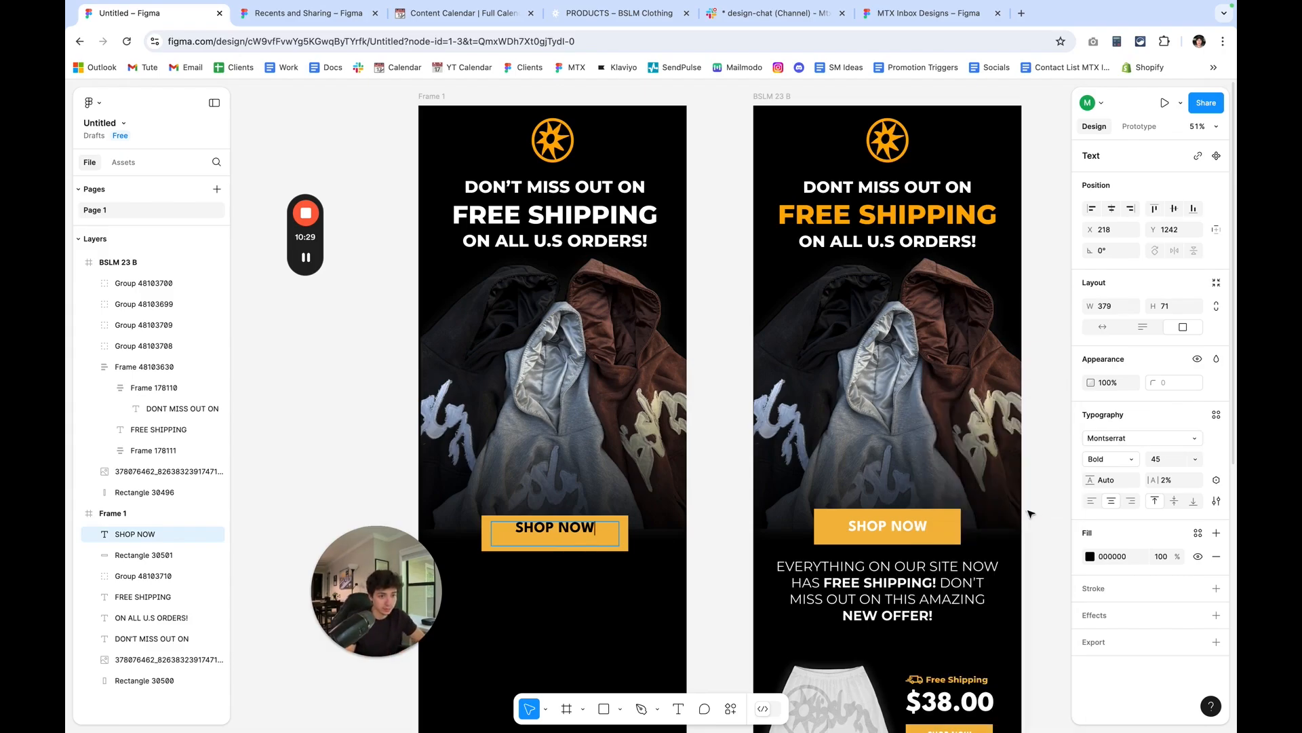
pyautogui.hotkey('ctrl', 'z')
# Reduce the SHOP NOW text box's height to 41 and nudge it down to Y 1259, centring it vertically in the button.
pyautogui.scroll(5, 543, 549)
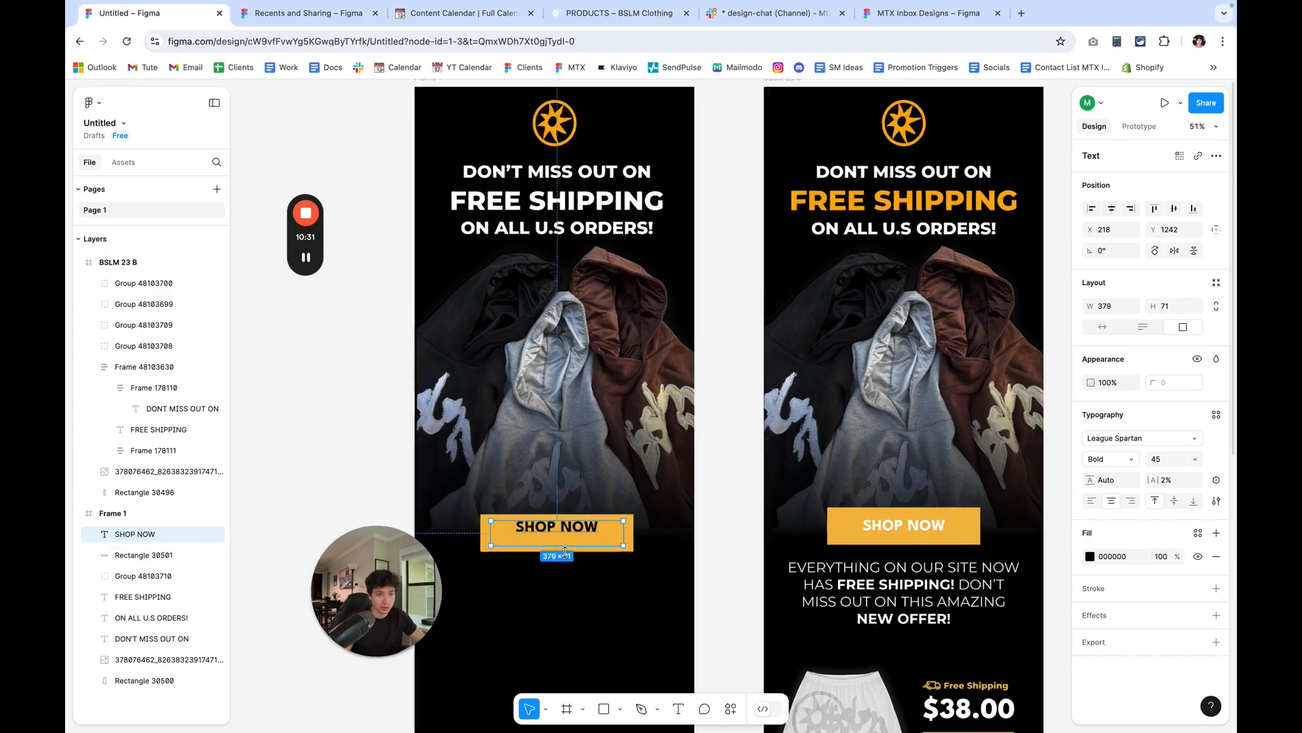
pyautogui.moveTo(578, 544); pyautogui.dragTo(579, 523)
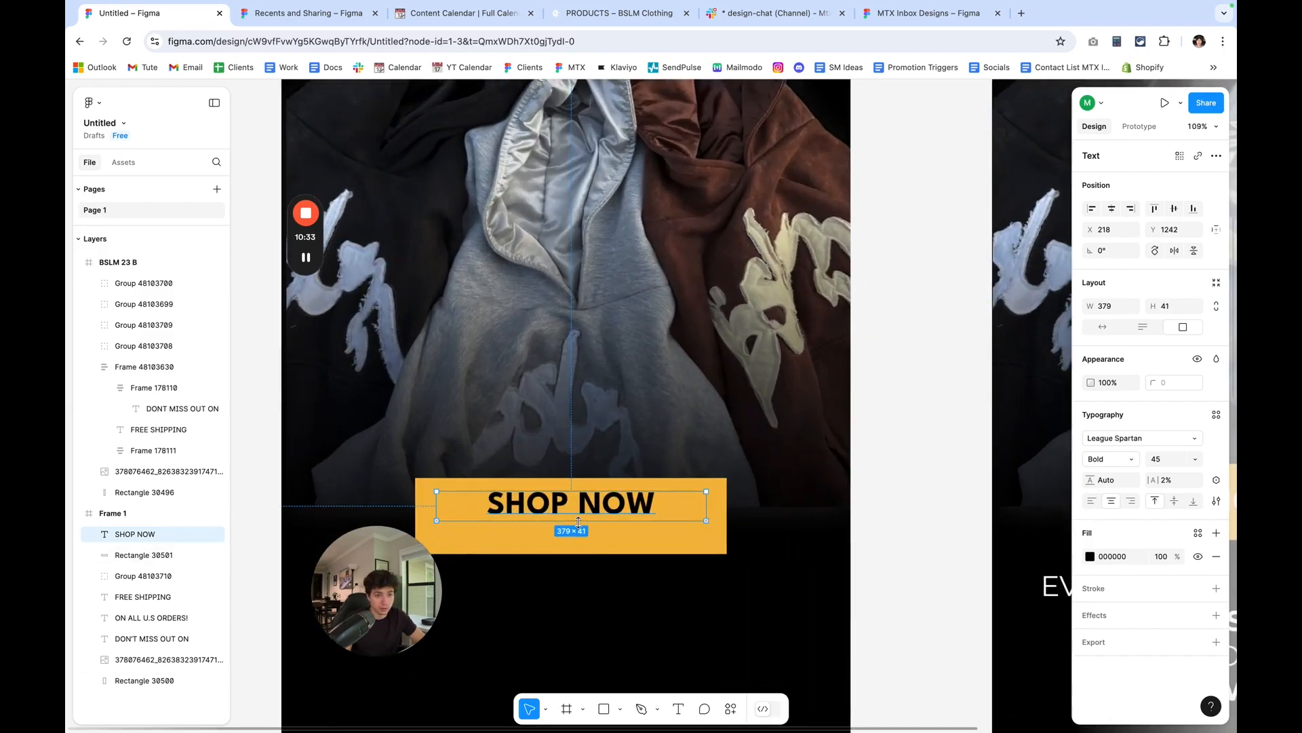
pyautogui.press('Down')
pyautogui.press('Down')
pyautogui.press('Down')
pyautogui.press('Down')
pyautogui.press('Down')
pyautogui.press('Down')
pyautogui.press('Down')
pyautogui.press('Down')
pyautogui.press('Down')
pyautogui.press('Down')
pyautogui.press('Down')
pyautogui.press('Down')
pyautogui.press('Down')
pyautogui.press('Down')
pyautogui.press('Down')
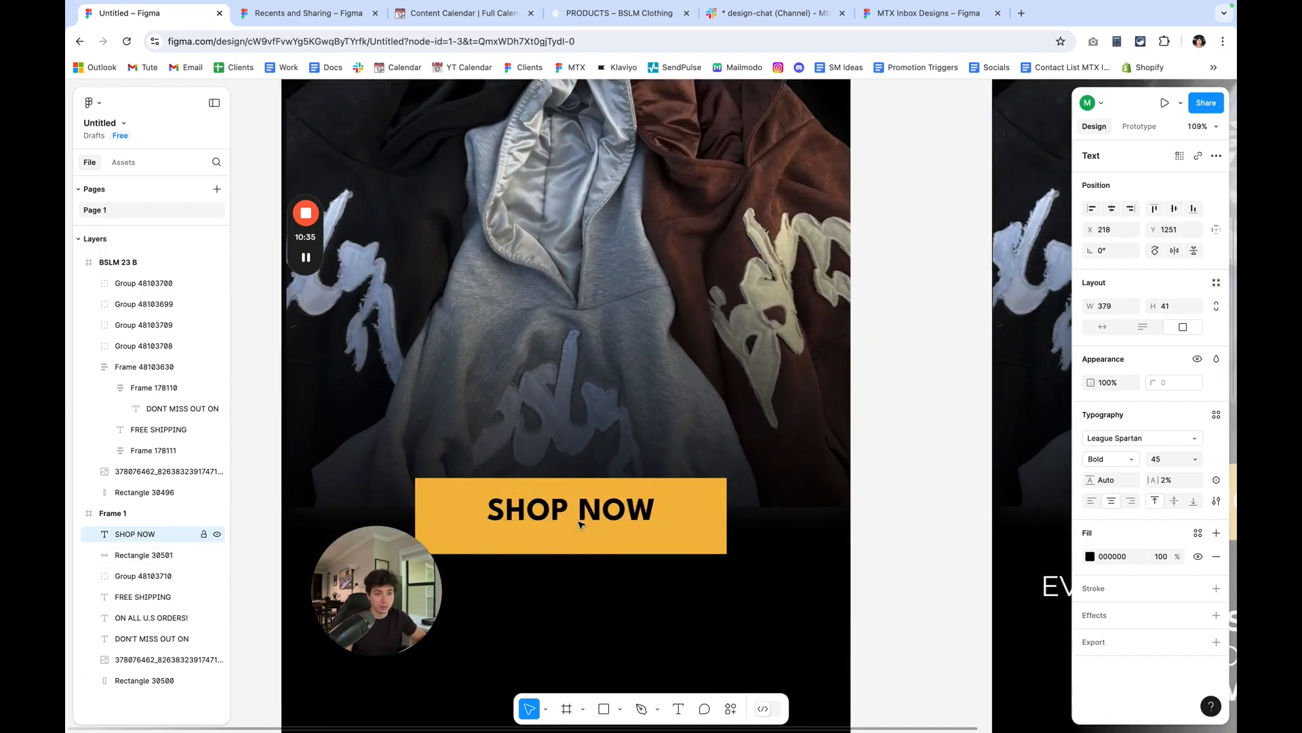
pyautogui.press('Down')
pyautogui.press('Down')
pyautogui.scroll(-3, 581, 523)
pyautogui.hscroll(-1, 580, 523)
pyautogui.press('Down')
pyautogui.scroll(5, 581, 525)
pyautogui.press('Up')
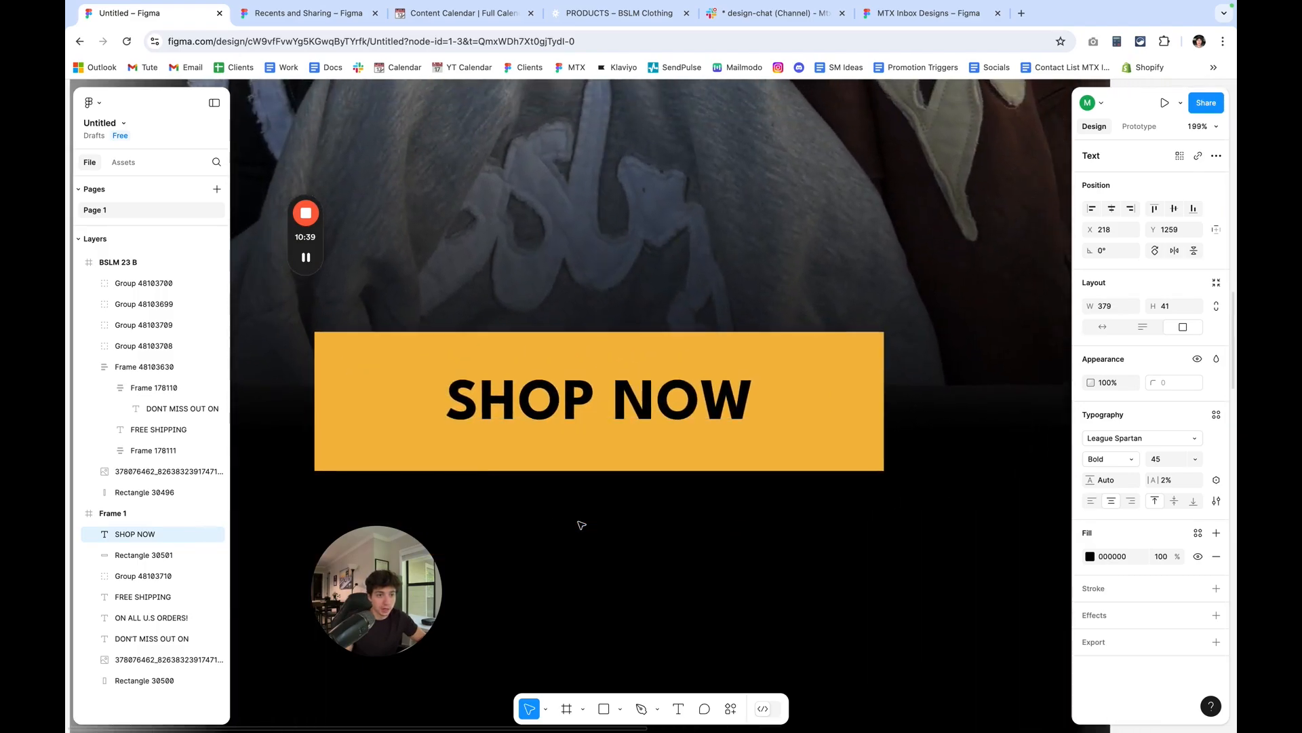
# Select the SHOP NOW text together with its orange rectangle and group them.
pyautogui.scroll(-10, 582, 524)
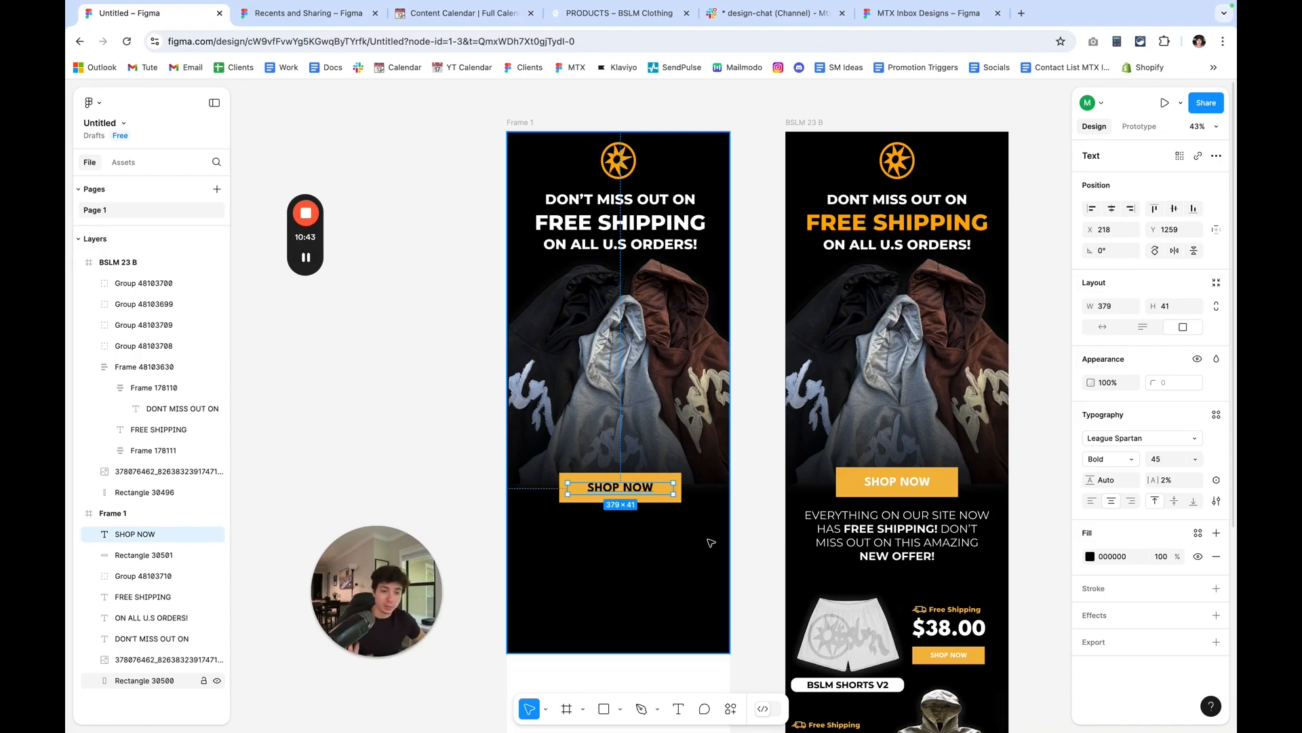
pyautogui.scroll(2, 715, 542)
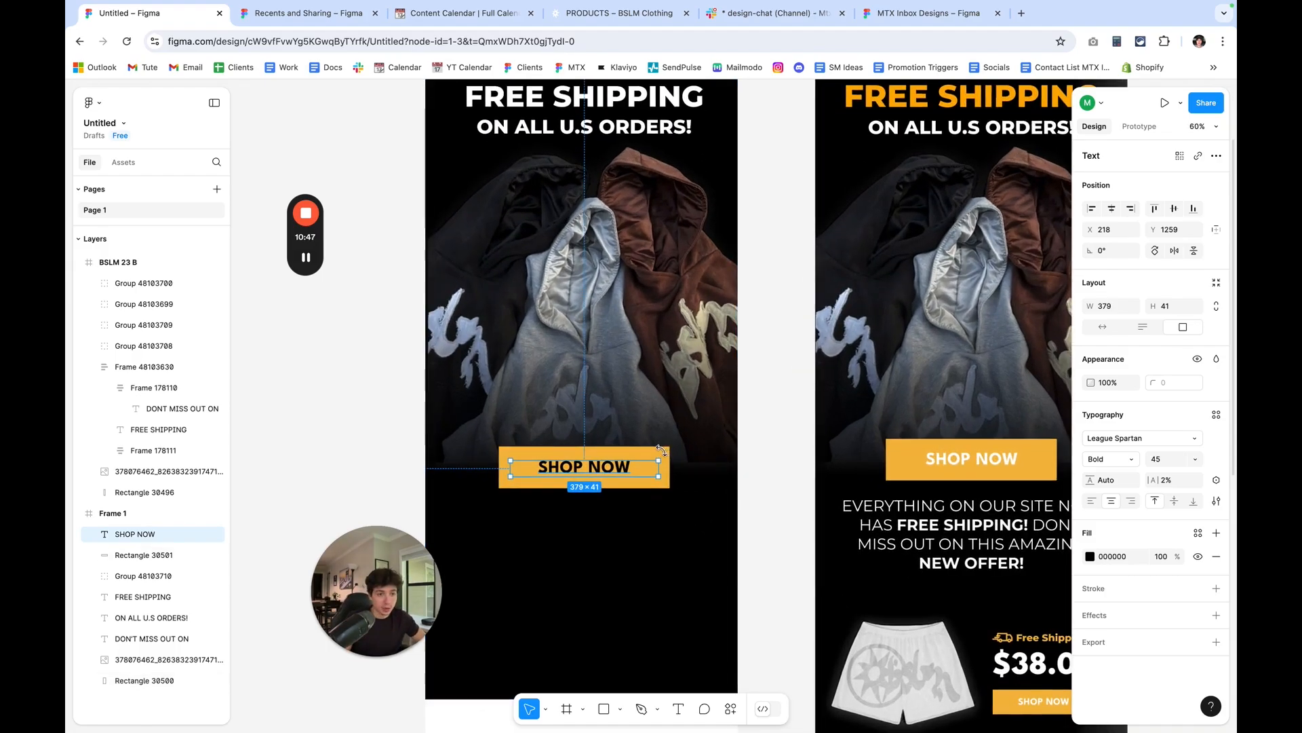
pyautogui.keyDown('shift'); pyautogui.click(631, 459); pyautogui.keyUp('shift')
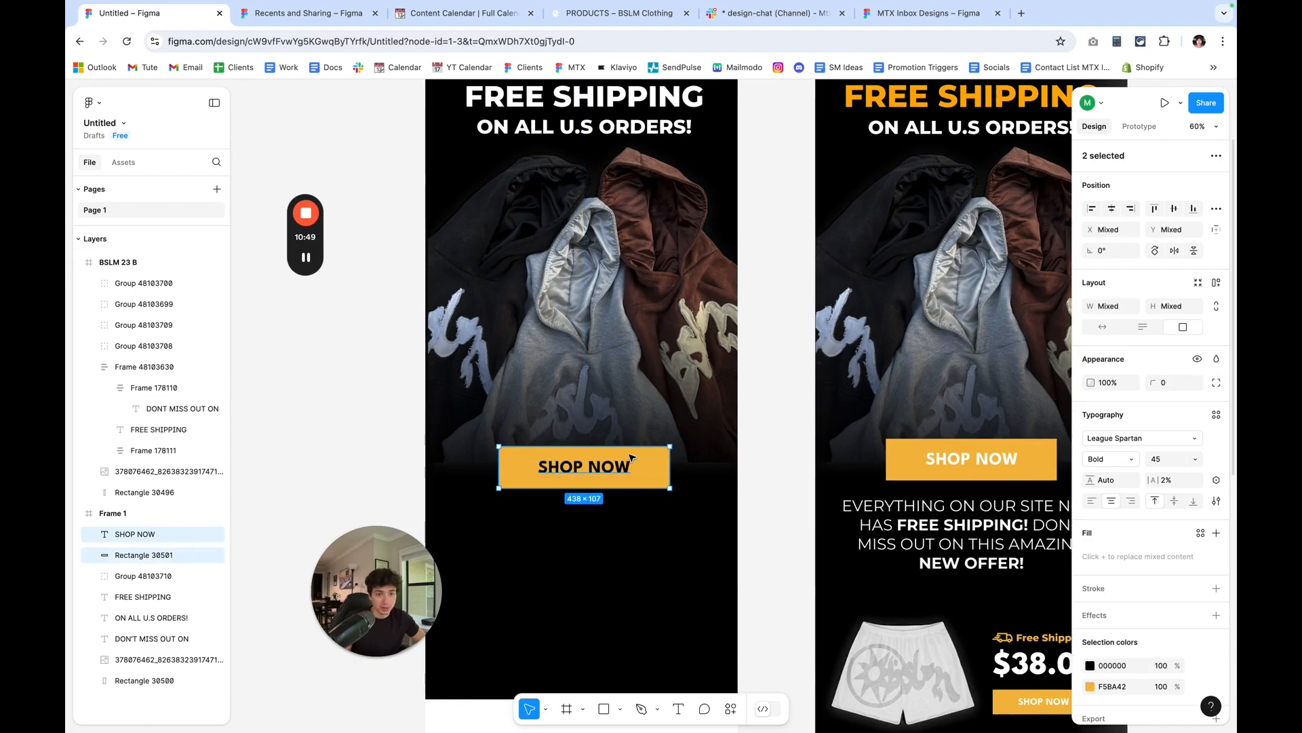
pyautogui.rightClick(623, 471)
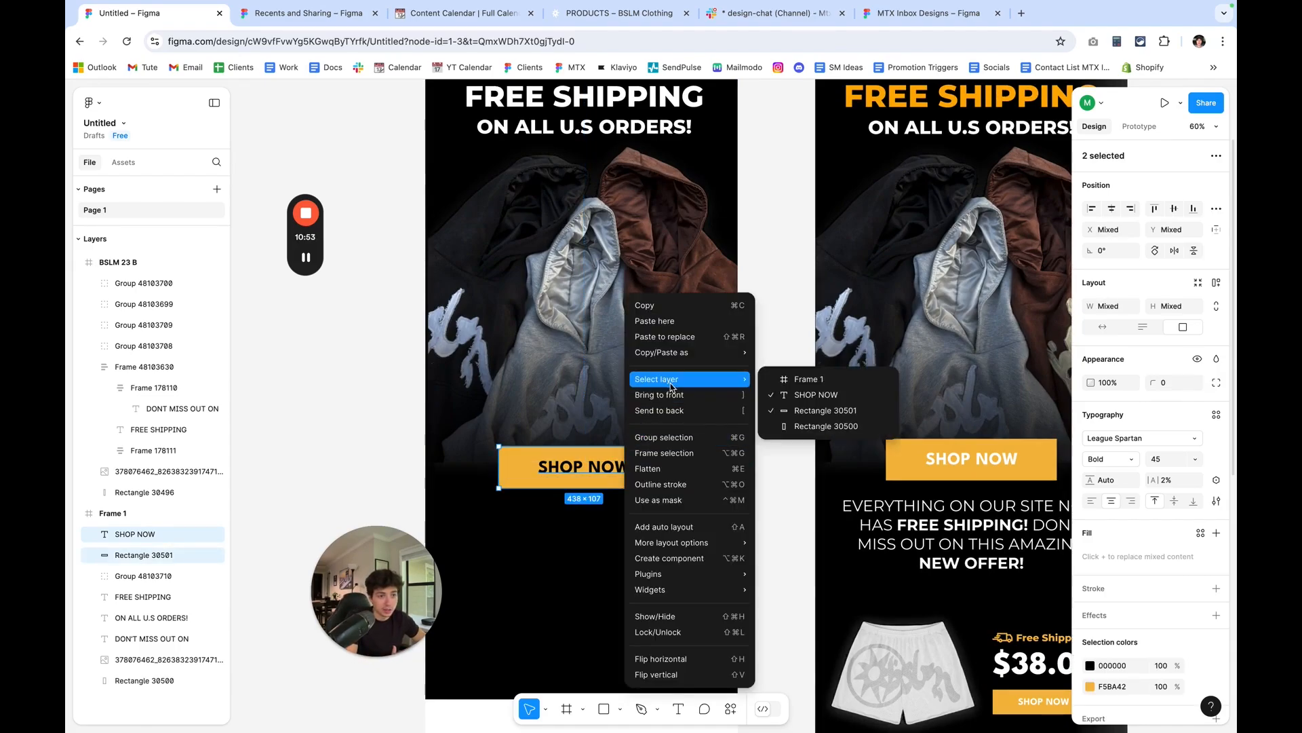
pyautogui.click(671, 438)
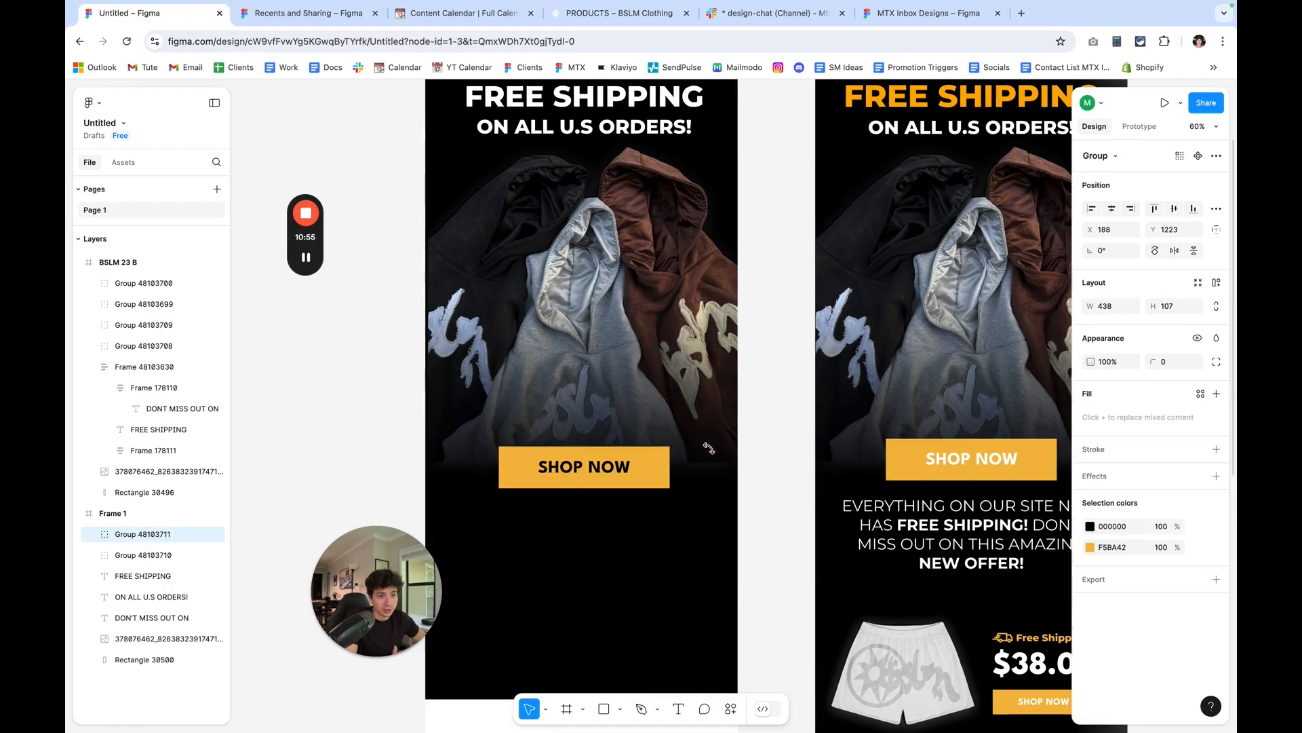
# Try moving the grouped SHOP NOW button to X 200, Y 1210 and undo the move.
pyautogui.click(762, 556)
pyautogui.moveTo(649, 481)
pyautogui.mouseDown()
pyautogui.moveTo(638, 540)
pyautogui.moveTo(626, 502)
pyautogui.moveTo(618, 513)
pyautogui.moveTo(644, 477)
pyautogui.mouseUp()
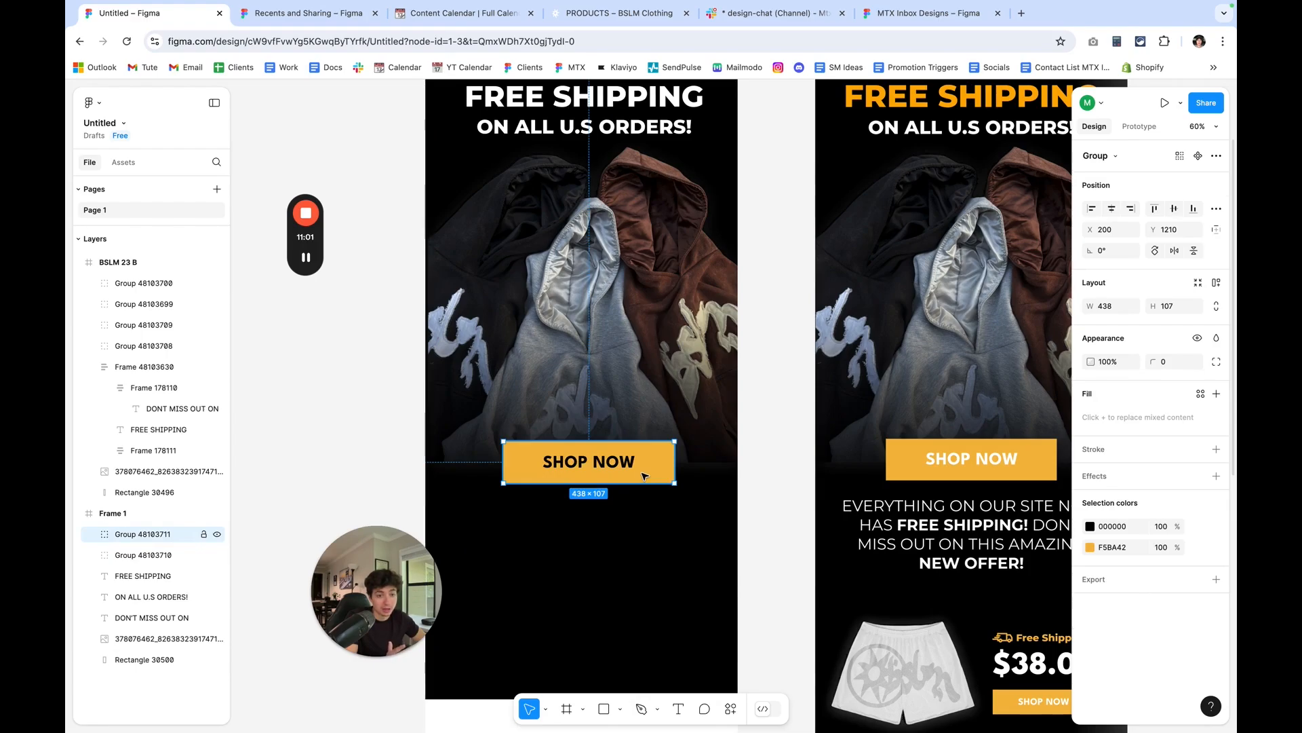
pyautogui.press('super+z')
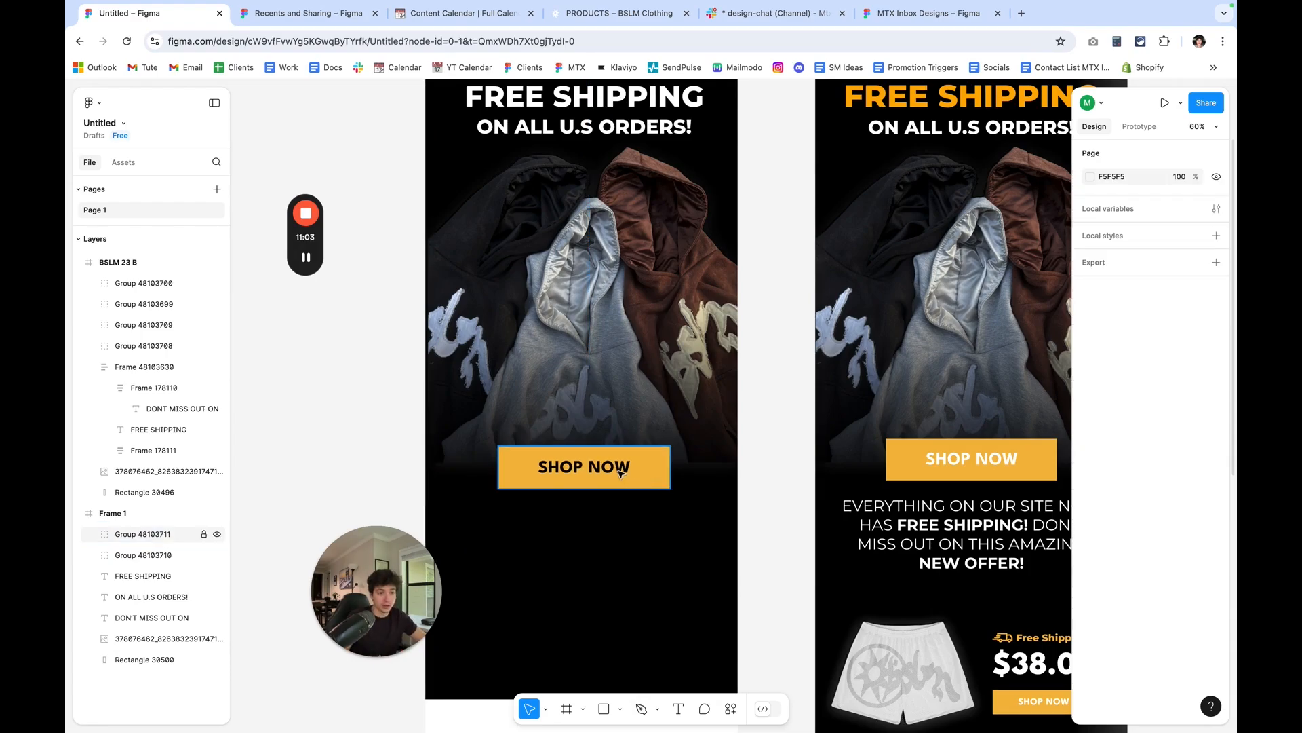
# Select the SHOP NOW text inside the button group and set its fill to white FFFFFF.
pyautogui.doubleClick(619, 473)
pyautogui.click(760, 518)
pyautogui.scroll(2, 760, 519)
pyautogui.scroll(-5, 760, 518)
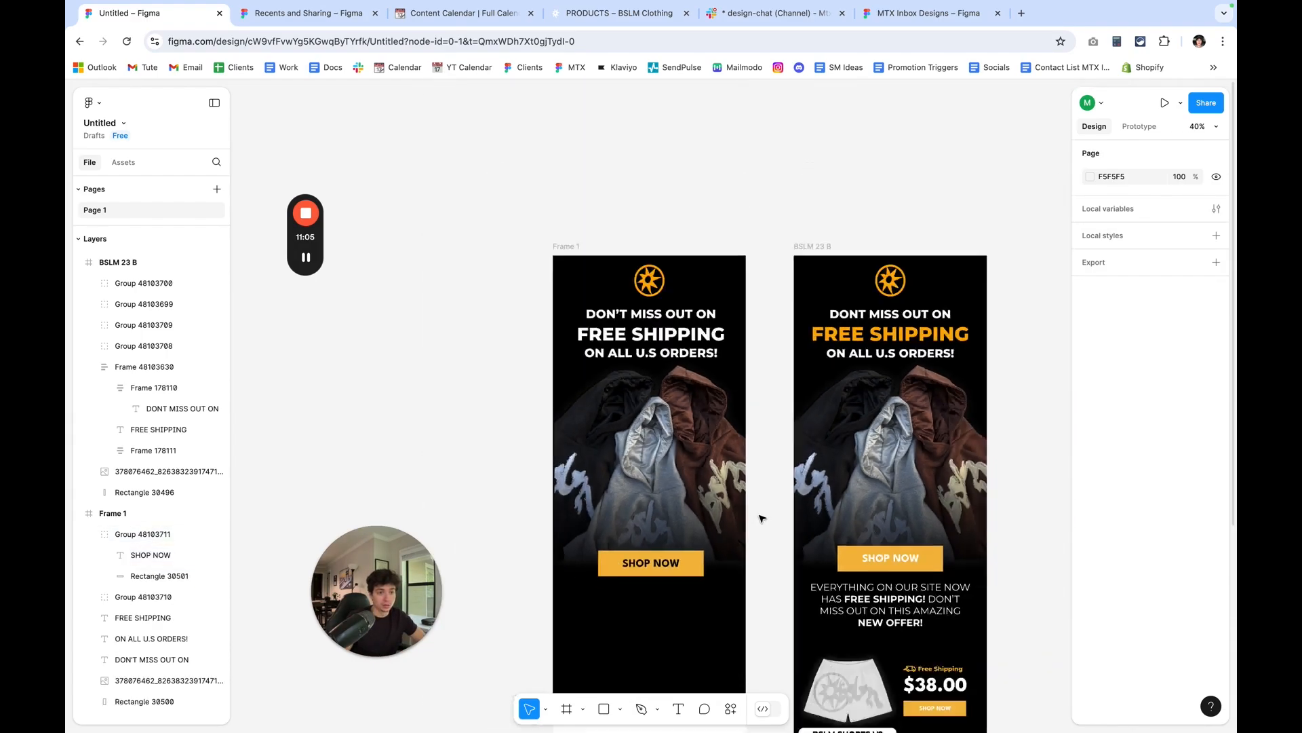
pyautogui.scroll(2, 760, 518)
pyautogui.scroll(1, 644, 577)
pyautogui.moveTo(643, 576); pyautogui.dragTo(644, 575)
pyautogui.doubleClick(644, 575)
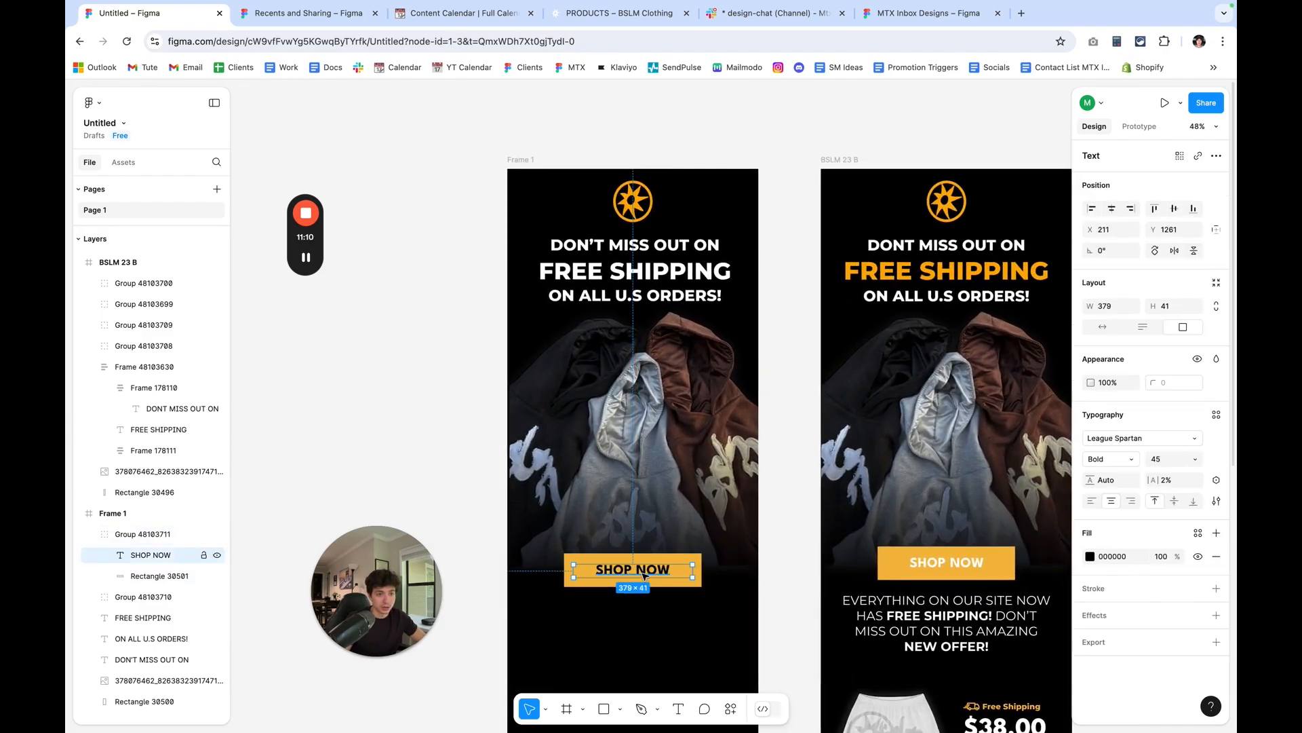
pyautogui.click(1090, 556)
pyautogui.moveTo(1006, 540); pyautogui.dragTo(787, 314)
pyautogui.click(801, 478)
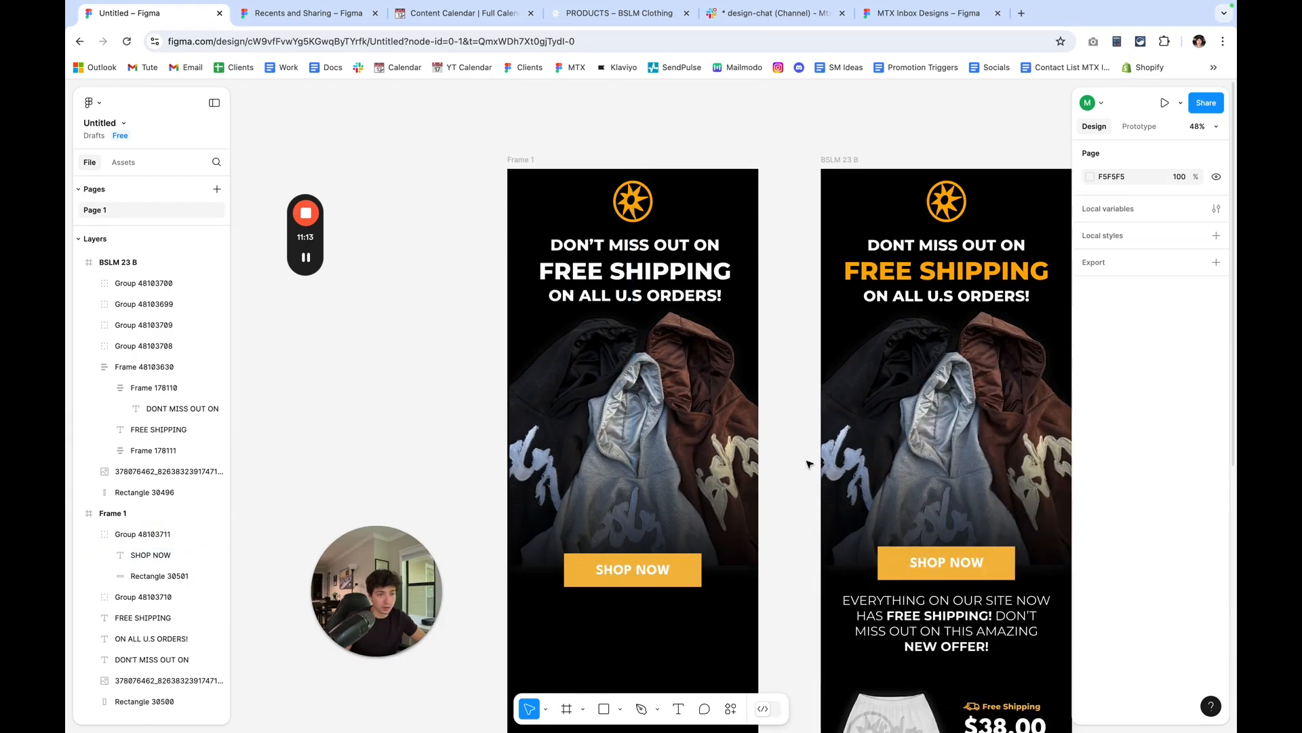
# Move the SHOP NOW button group to X 181, Y 1226, centring it horizontally in Frame 1.
pyautogui.scroll(5, 678, 474)
pyautogui.moveTo(681, 480); pyautogui.dragTo(677, 478)
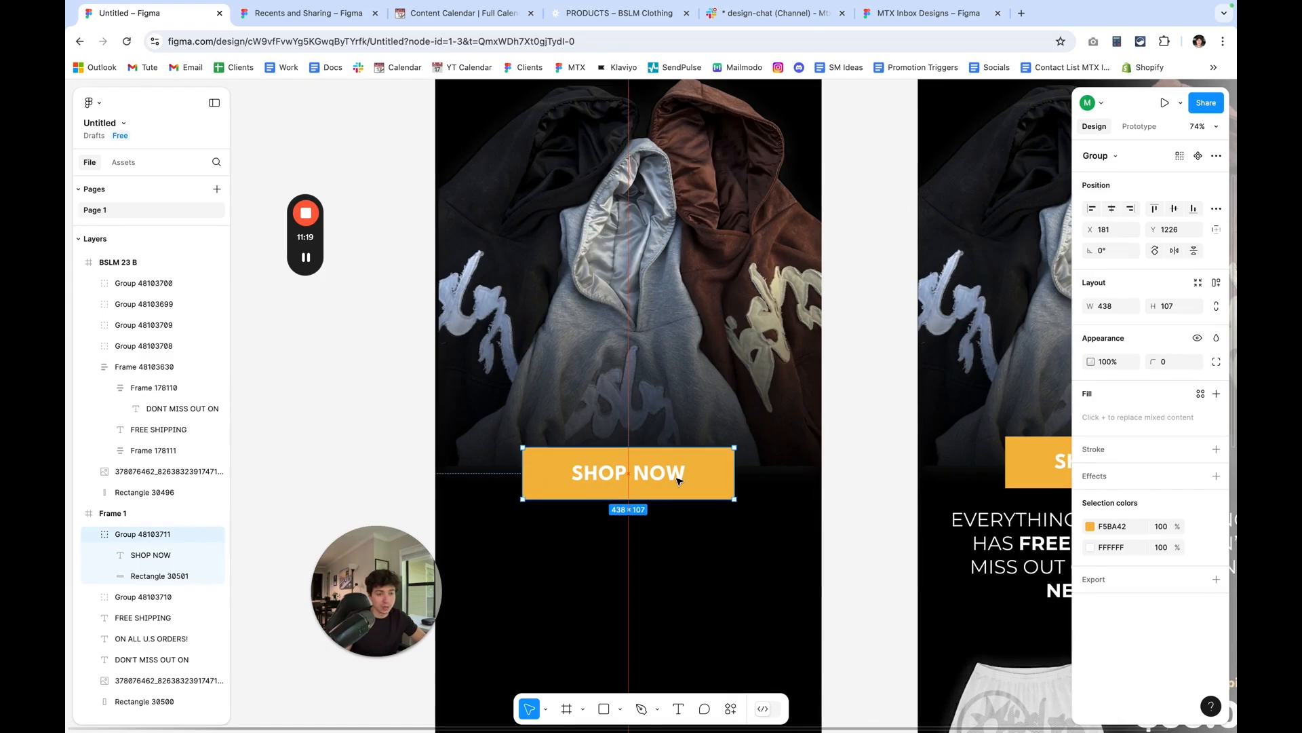
pyautogui.click(768, 497)
# Copy the EVERYTHING ON OUR SITE paragraph group from the reference email into Frame 1 below the button, at X 64, Y 1383.
pyautogui.scroll(-3, 759, 498)
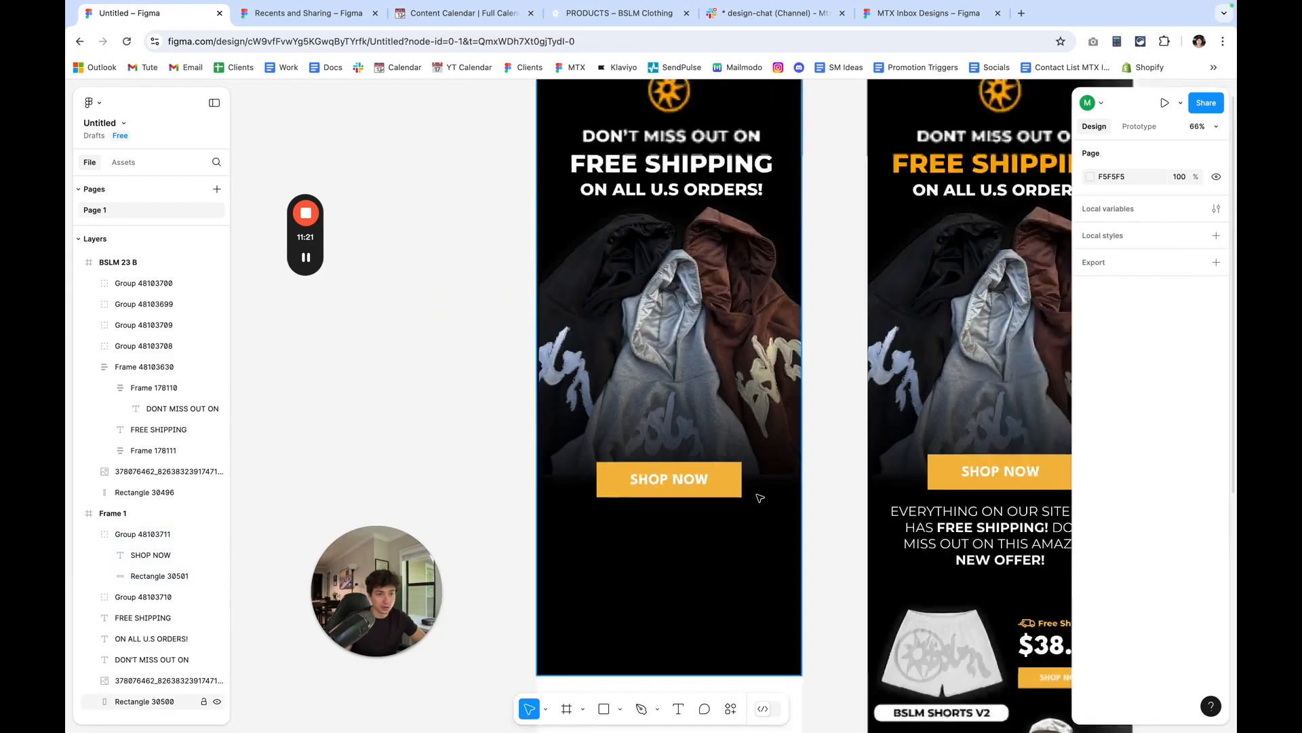
pyautogui.scroll(-5, 760, 498)
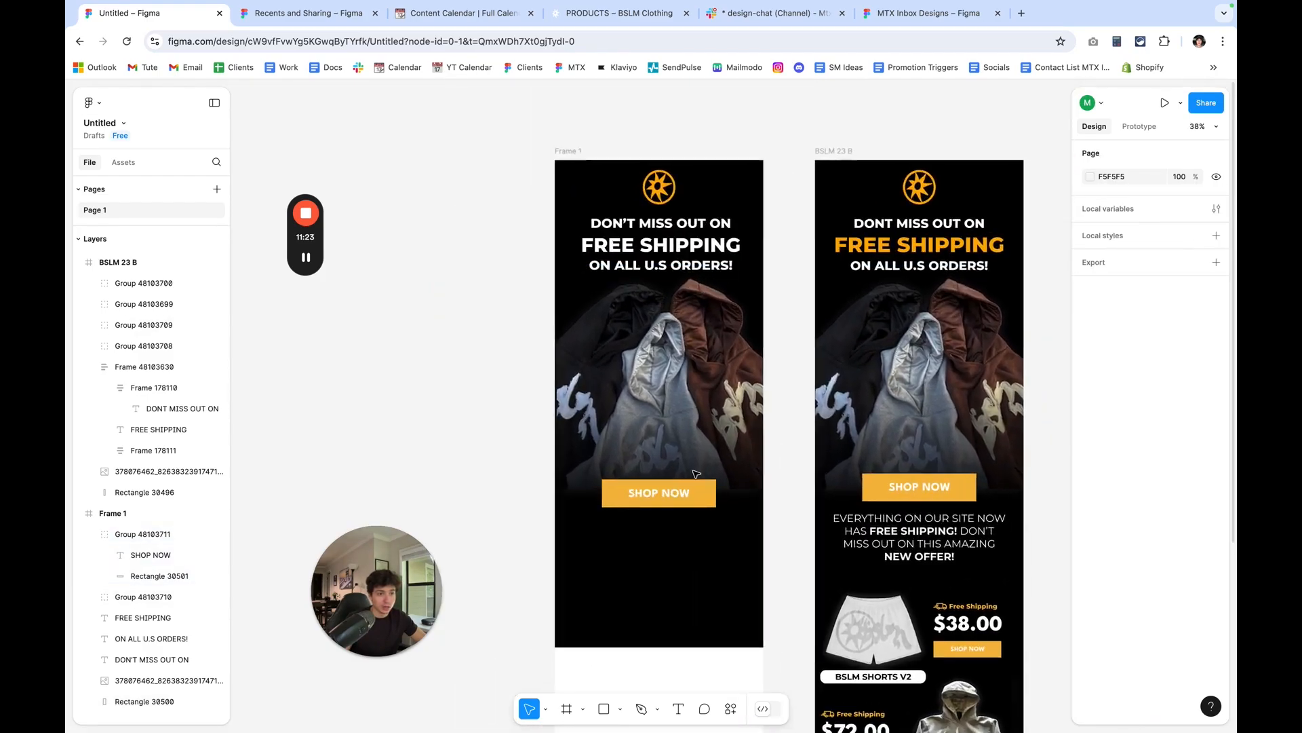
pyautogui.scroll(3, 800, 547)
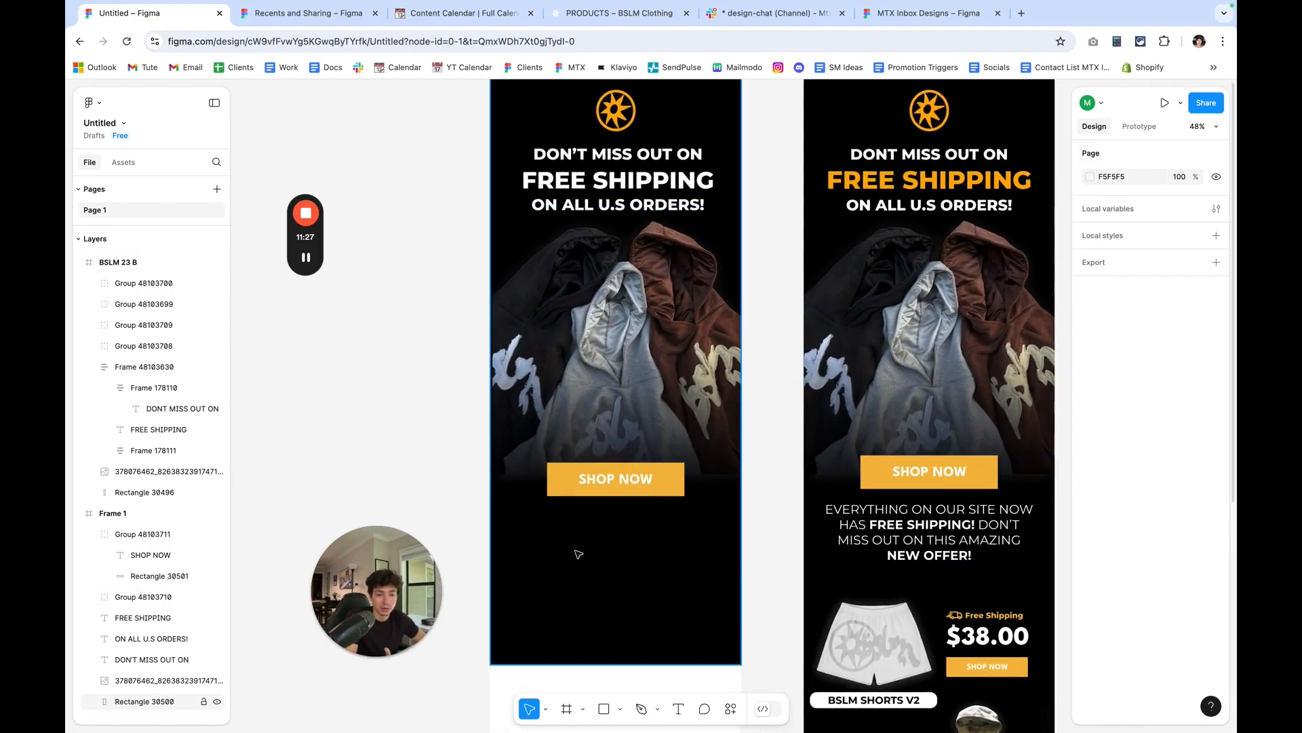
pyautogui.scroll(-2, 576, 551)
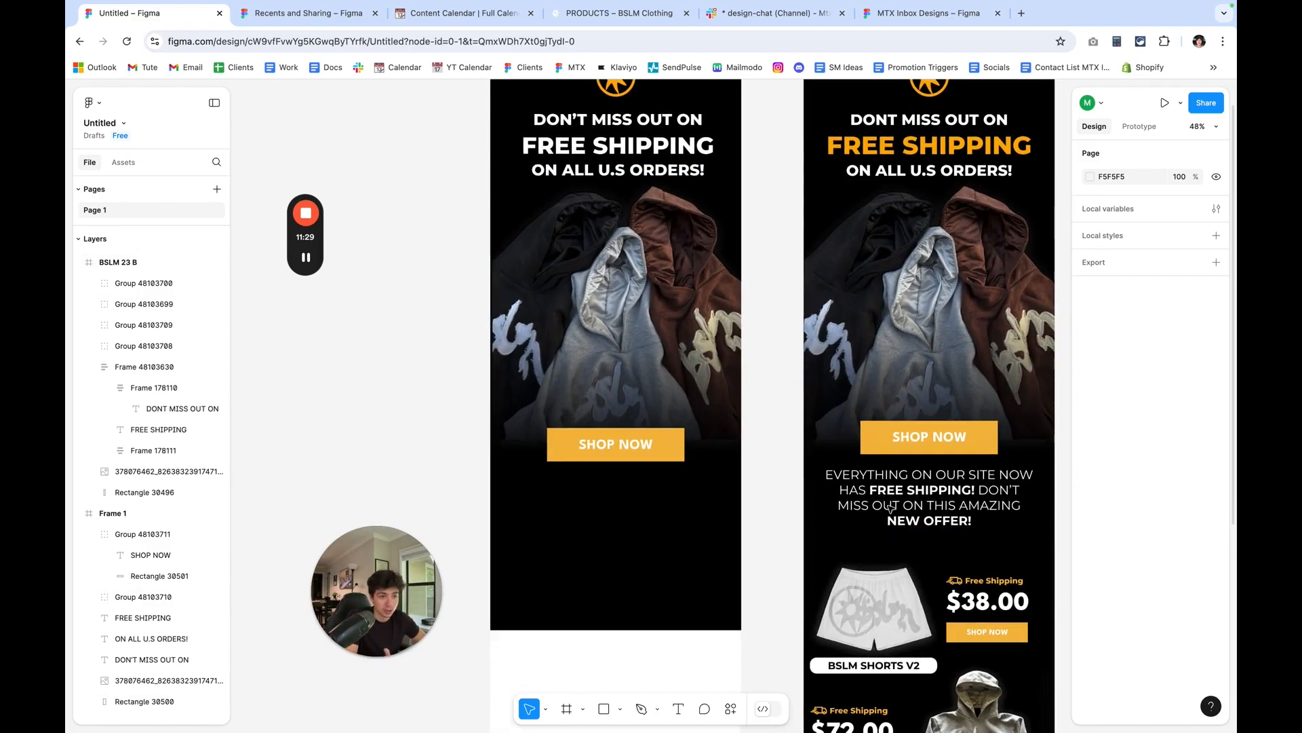
pyautogui.click(935, 510)
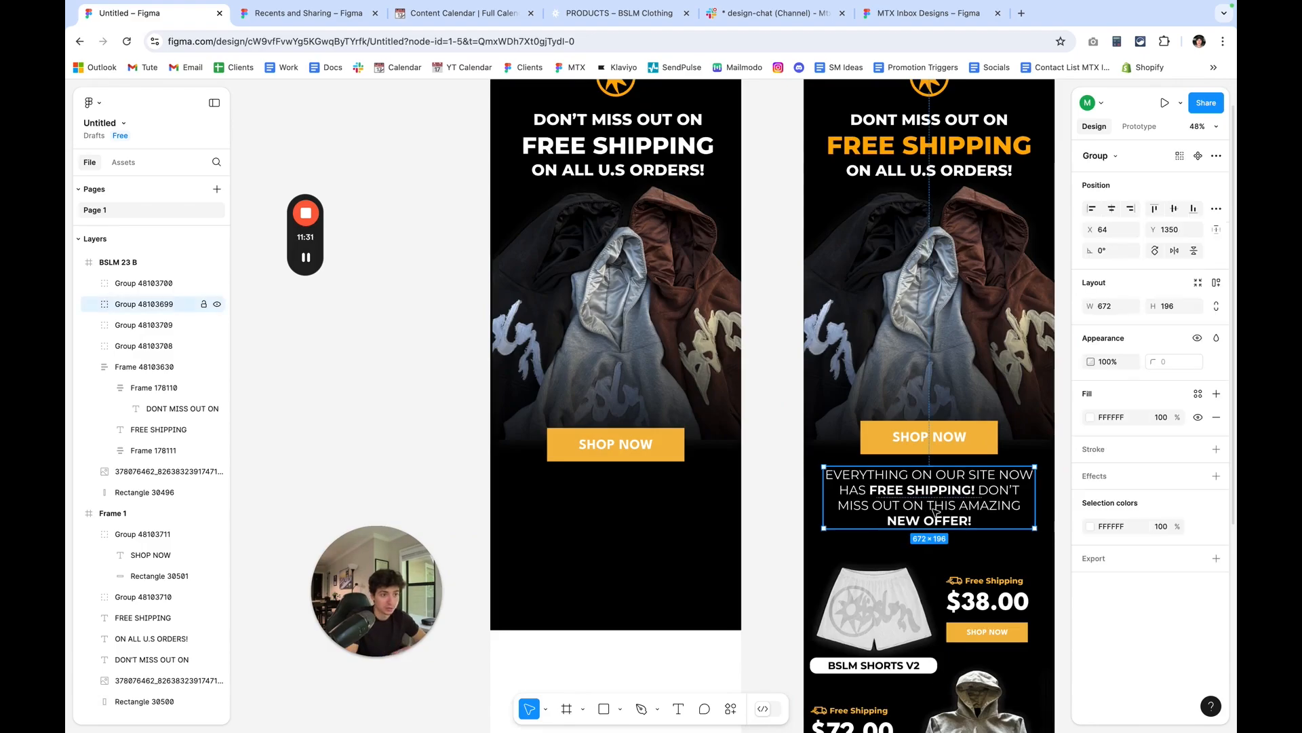
pyautogui.moveTo(935, 510); pyautogui.dragTo(551, 513)
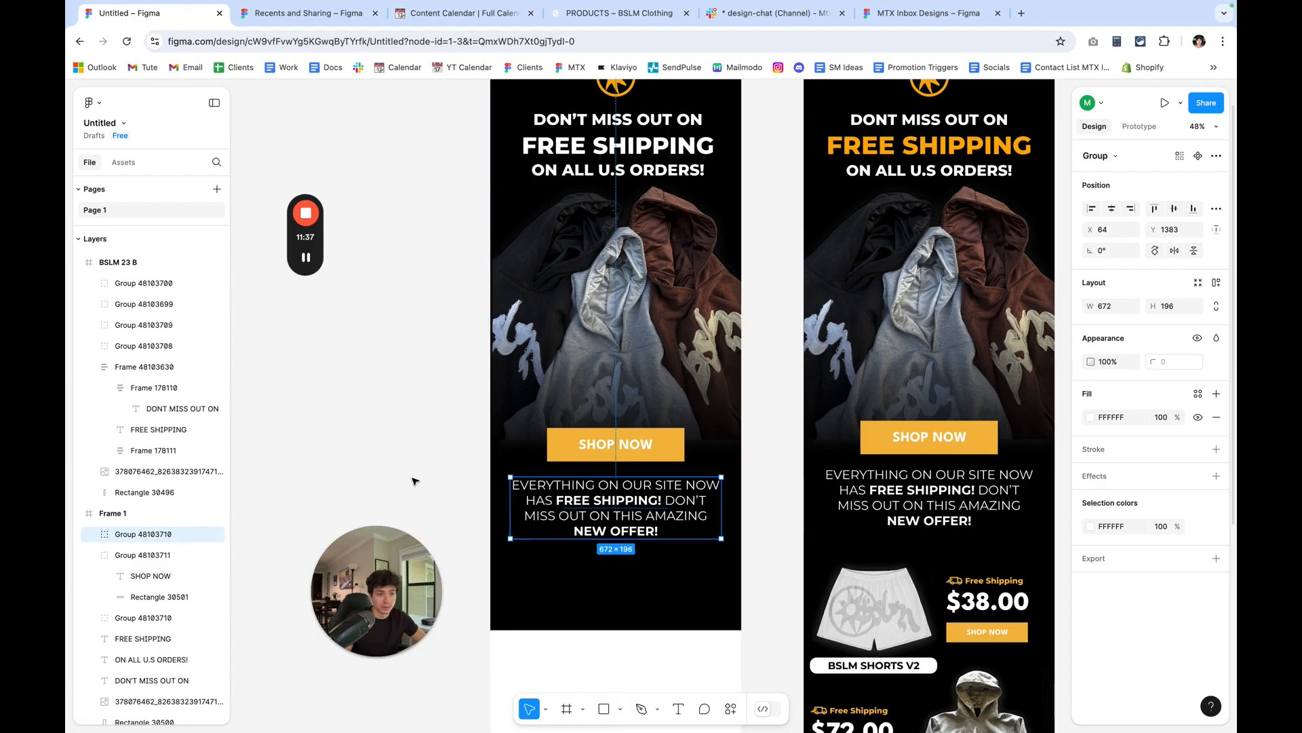
pyautogui.click(415, 479)
# Try a text box about 677 by 246 reading dvdfdvfv below the paragraph, and delete it.
pyautogui.click(678, 710)
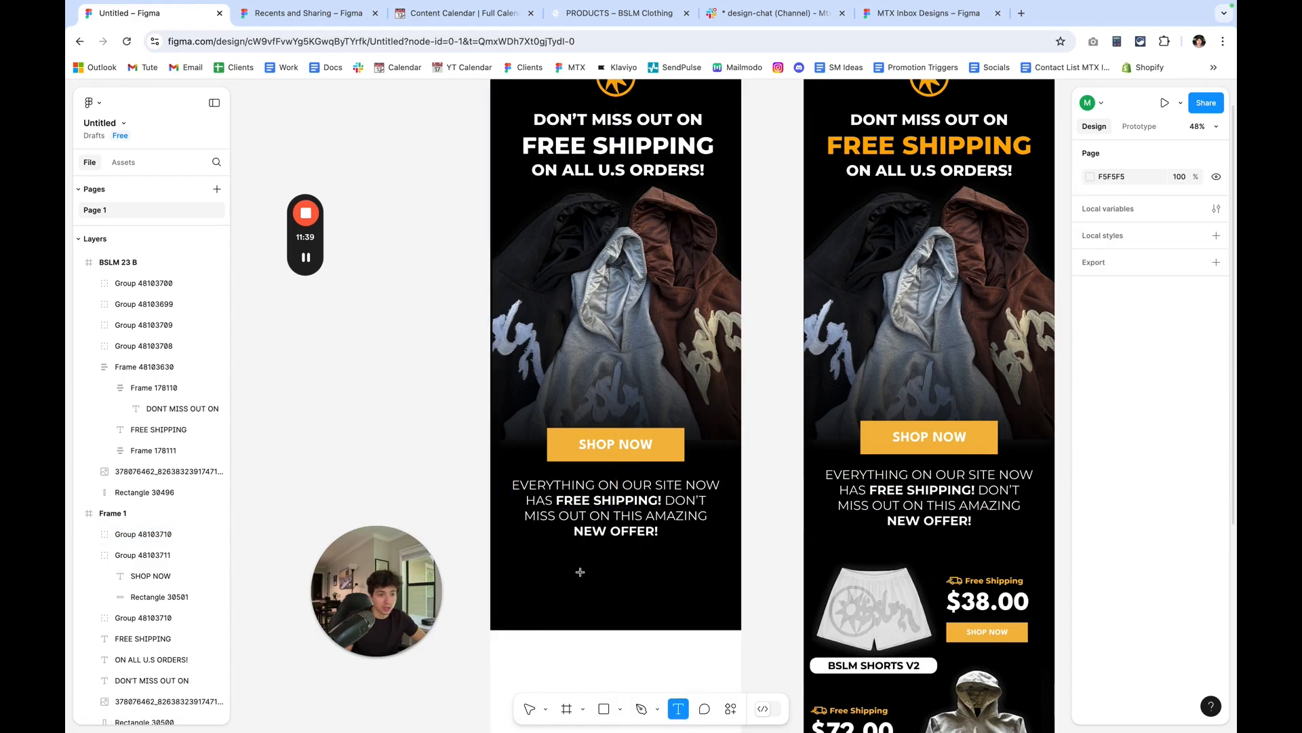
pyautogui.moveTo(511, 548); pyautogui.dragTo(721, 619)
pyautogui.write('dvdfdvfv')
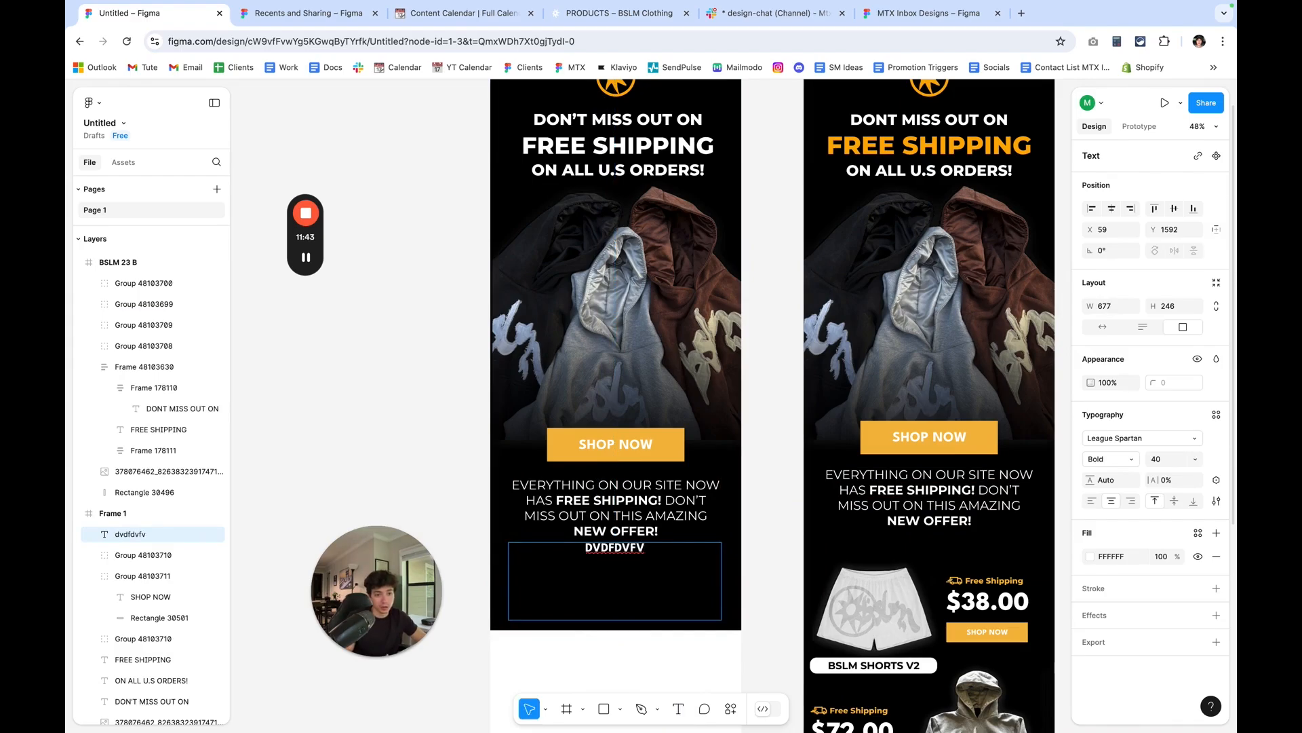
pyautogui.press('Escape')
pyautogui.press('Delete')
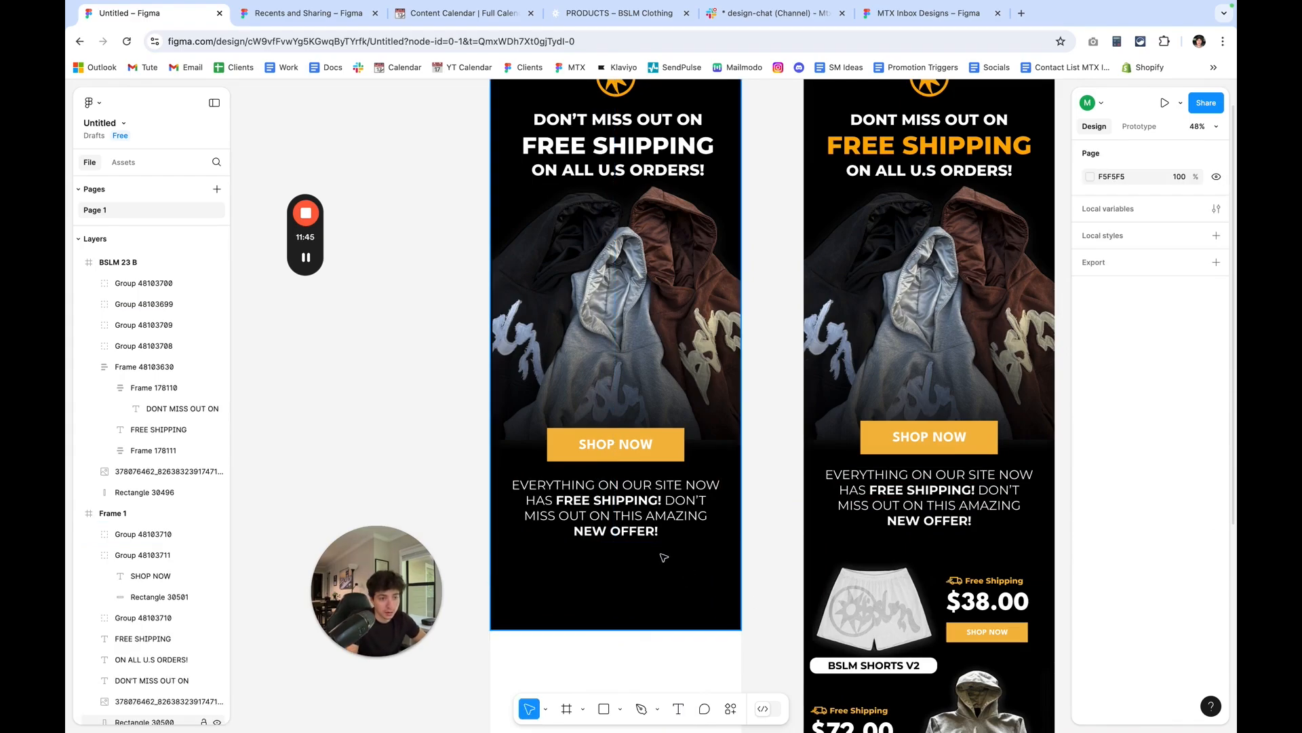
# Move the paragraph group in Frame 1 slightly further down from the SHOP NOW button.
pyautogui.scroll(2, 663, 555)
pyautogui.scroll(-1, 663, 557)
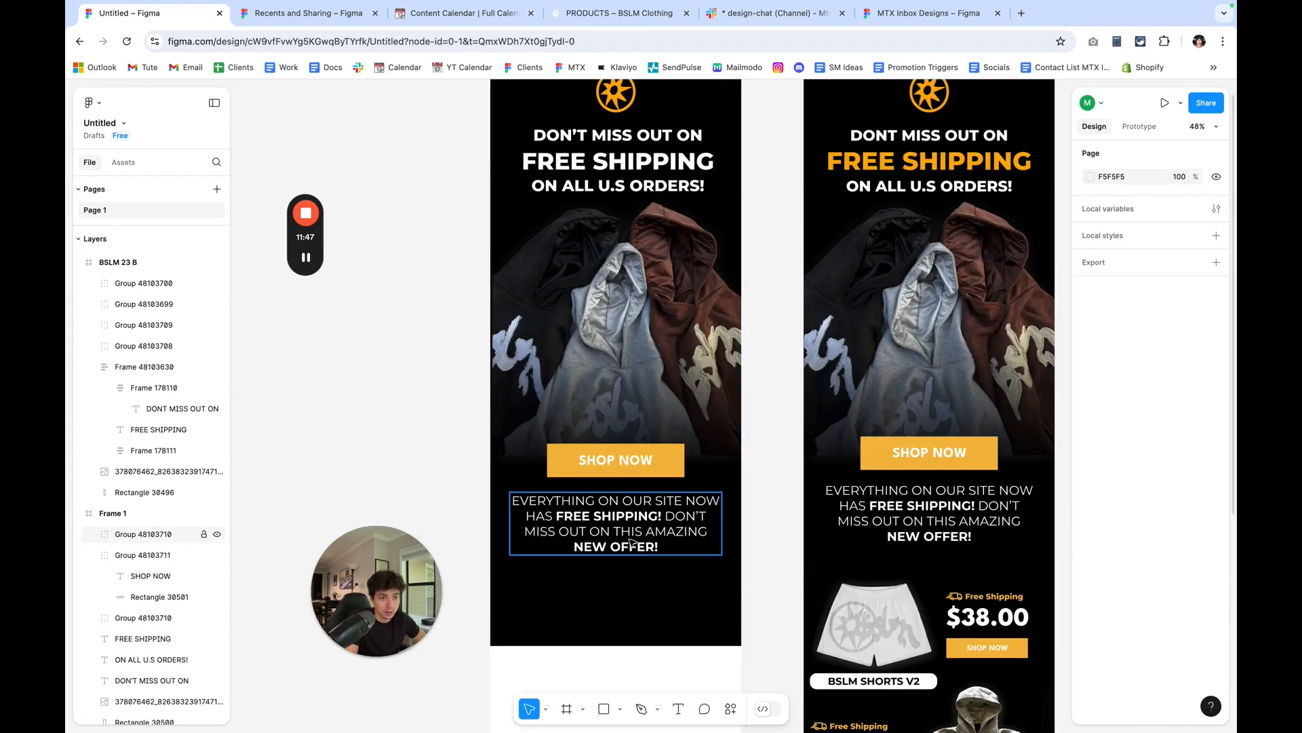
pyautogui.moveTo(632, 537); pyautogui.dragTo(675, 643)
# Extend the black background rectangle in Frame 1 to a height of 3185, keeping it 800 wide.
pyautogui.scroll(-1, 886, 622)
pyautogui.scroll(-2, 887, 623)
pyautogui.click(685, 522)
pyautogui.scroll(-2, 686, 587)
pyautogui.scroll(-1, 682, 603)
pyautogui.scroll(-4, 678, 639)
pyautogui.scroll(-2, 676, 643)
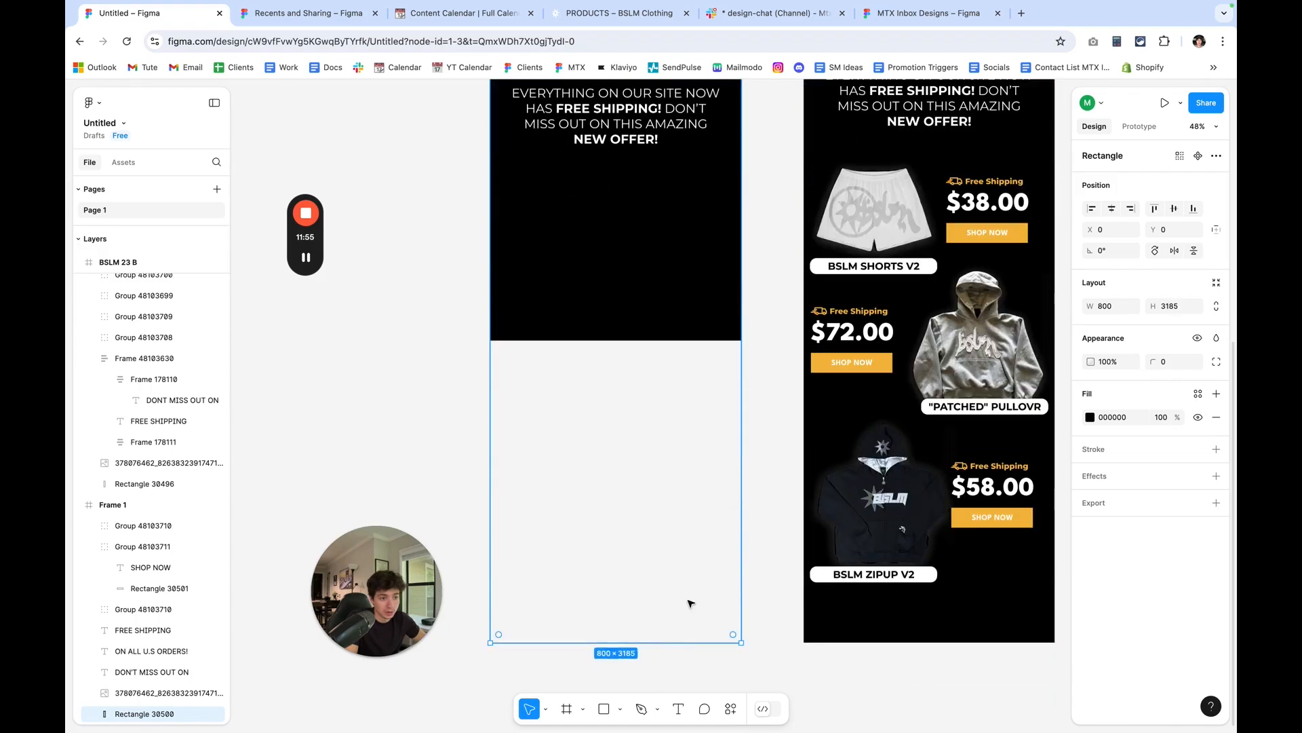
pyautogui.scroll(10, 690, 603)
pyautogui.scroll(10, 688, 601)
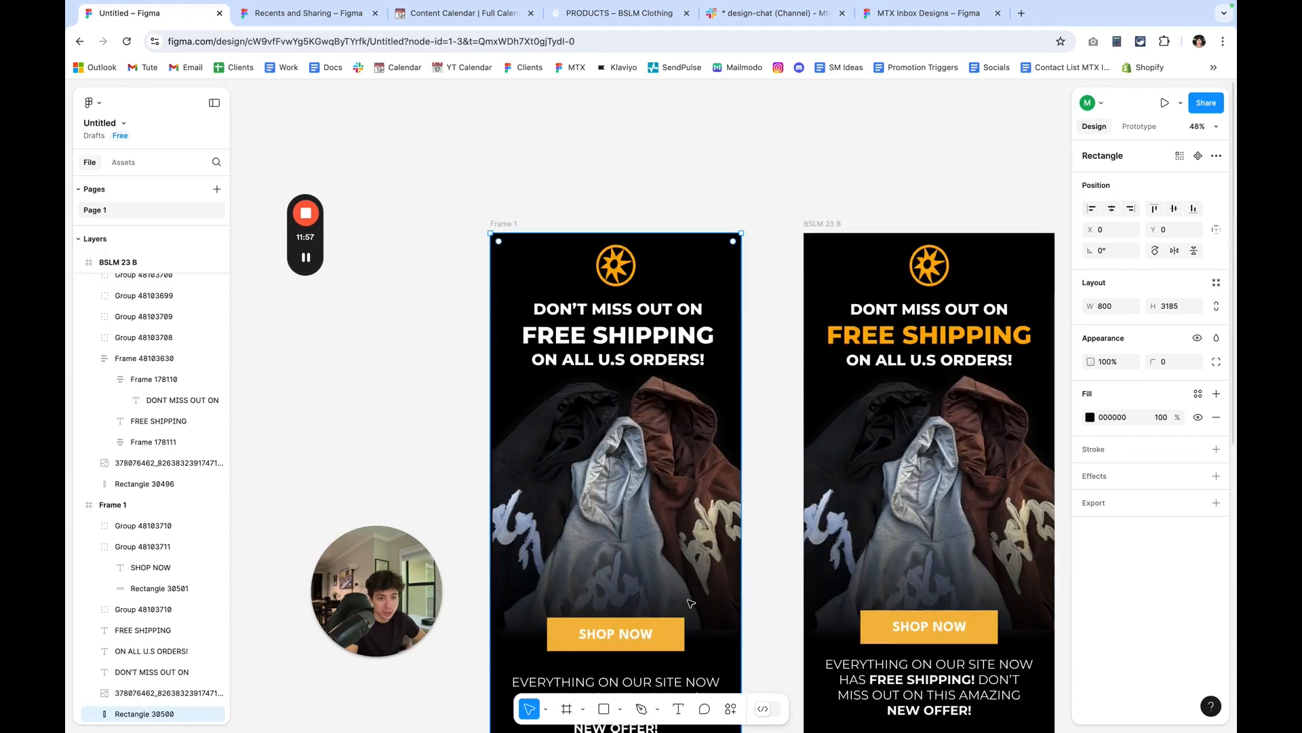
# Extend Frame 1 downward to a height of 3184 so that it reaches the bottom of the reference email.
pyautogui.click(520, 300)
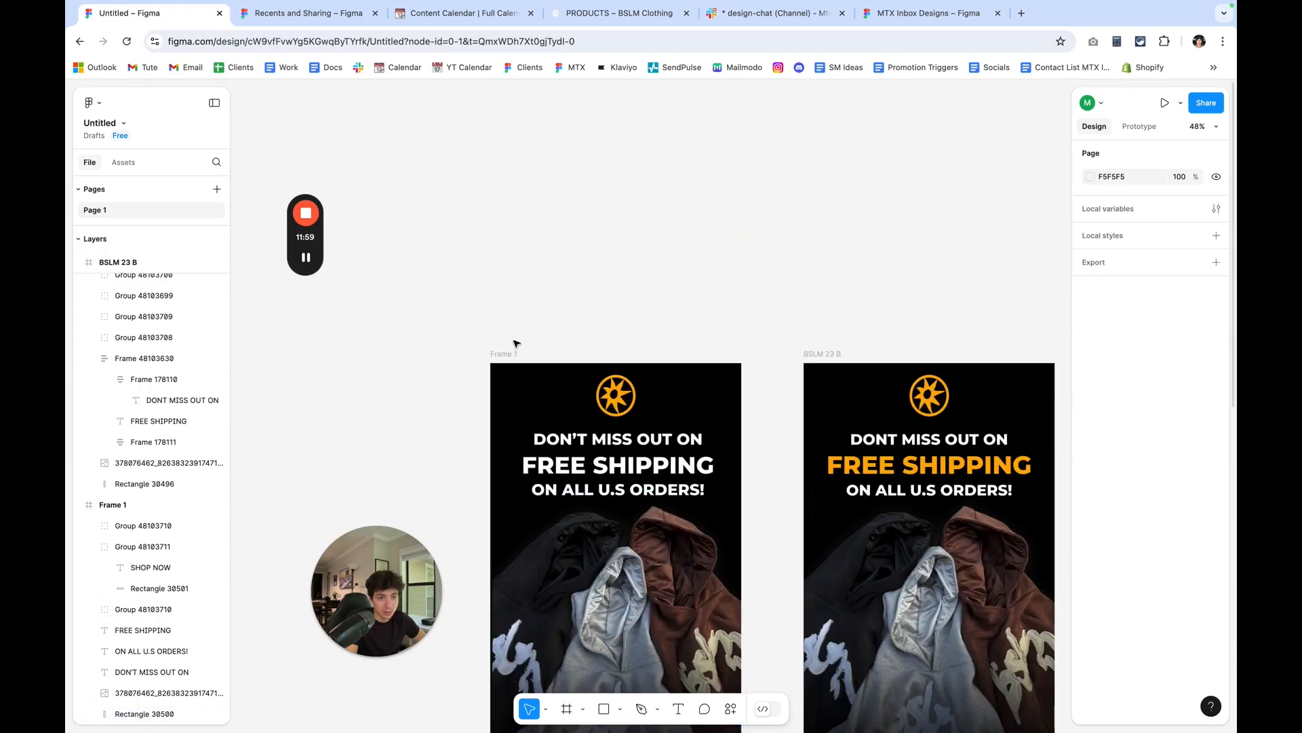
pyautogui.scroll(-10, 610, 441)
pyautogui.scroll(4, 661, 488)
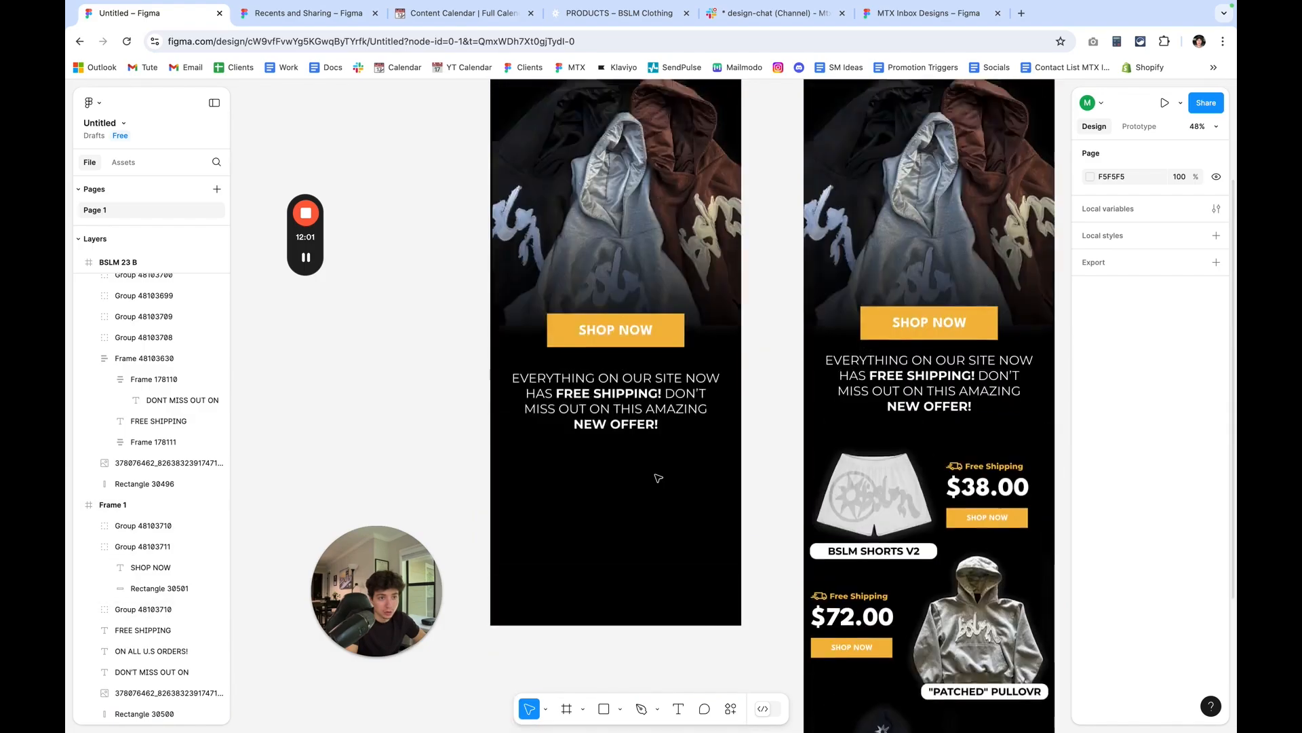
pyautogui.scroll(5, 658, 478)
pyautogui.click(510, 285)
pyautogui.scroll(-3, 582, 311)
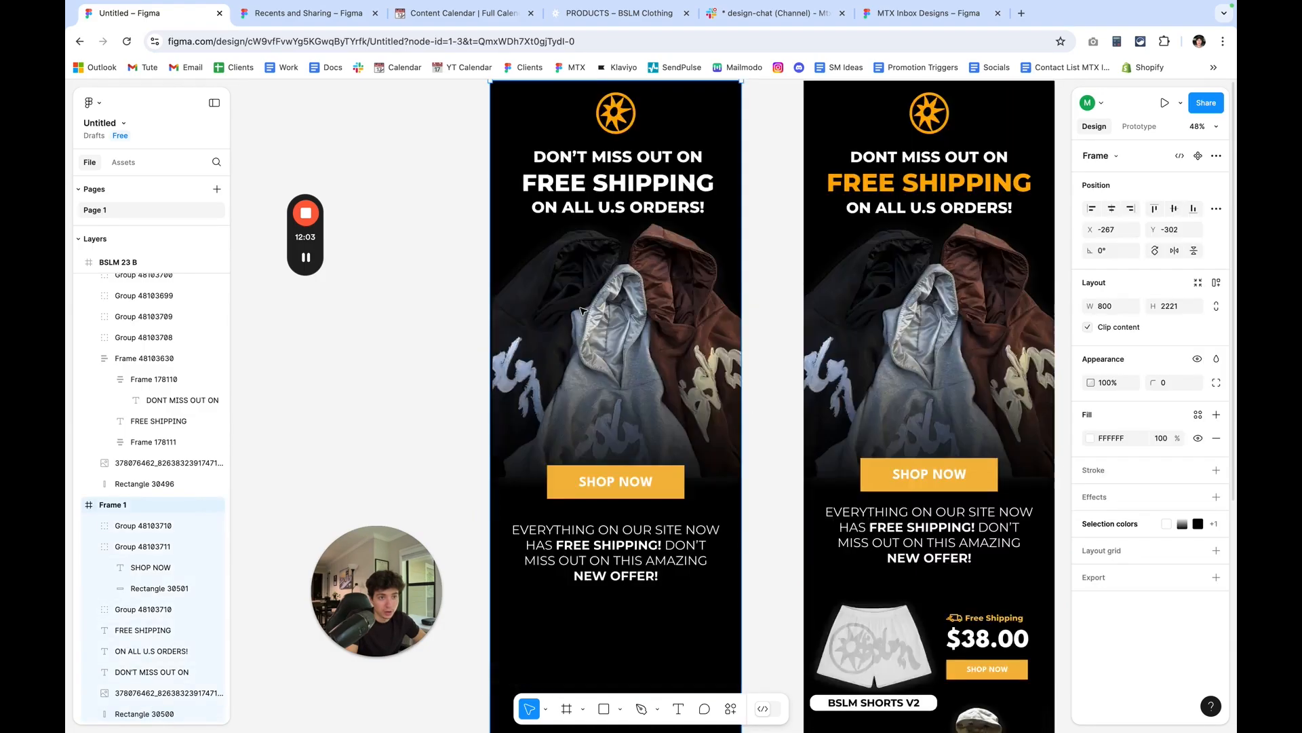
pyautogui.scroll(-8, 582, 310)
pyautogui.moveTo(690, 318); pyautogui.dragTo(666, 595)
# Select the stretched hoodie image group in Frame 1 and delete it.
pyautogui.scroll(4, 677, 505)
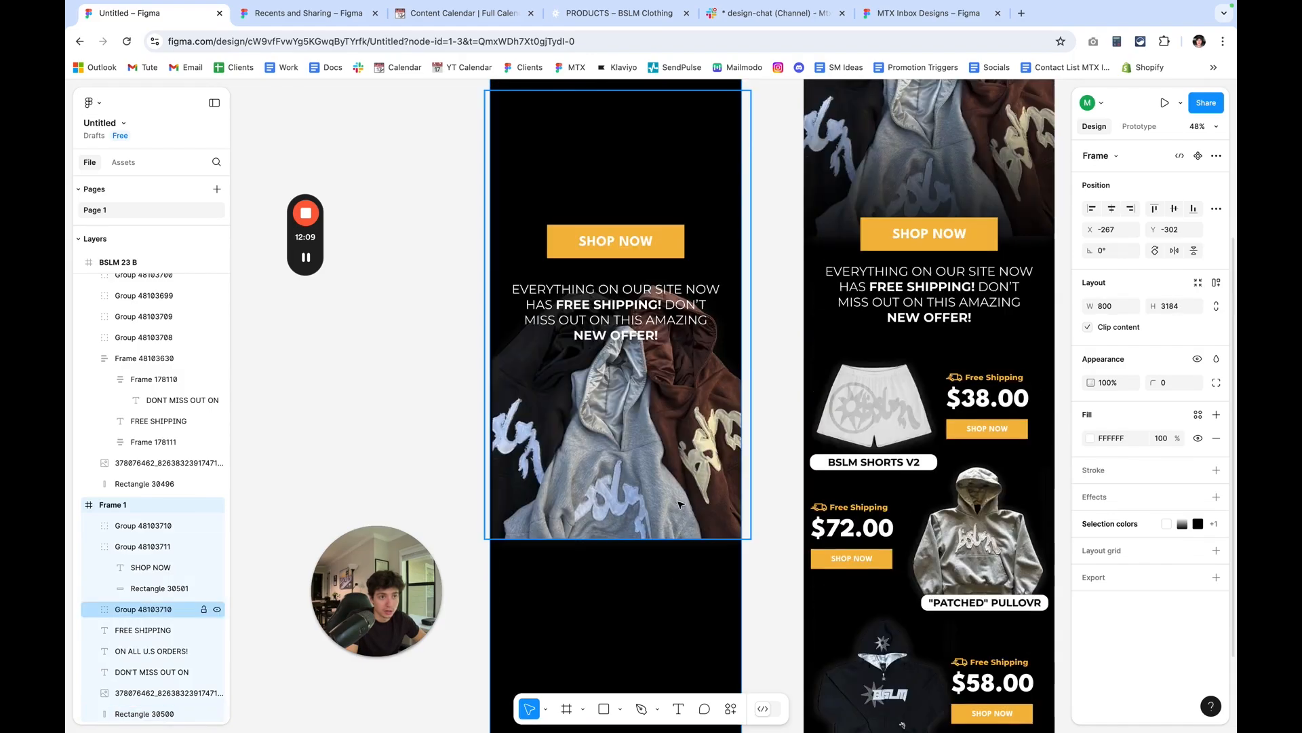
pyautogui.click(671, 452)
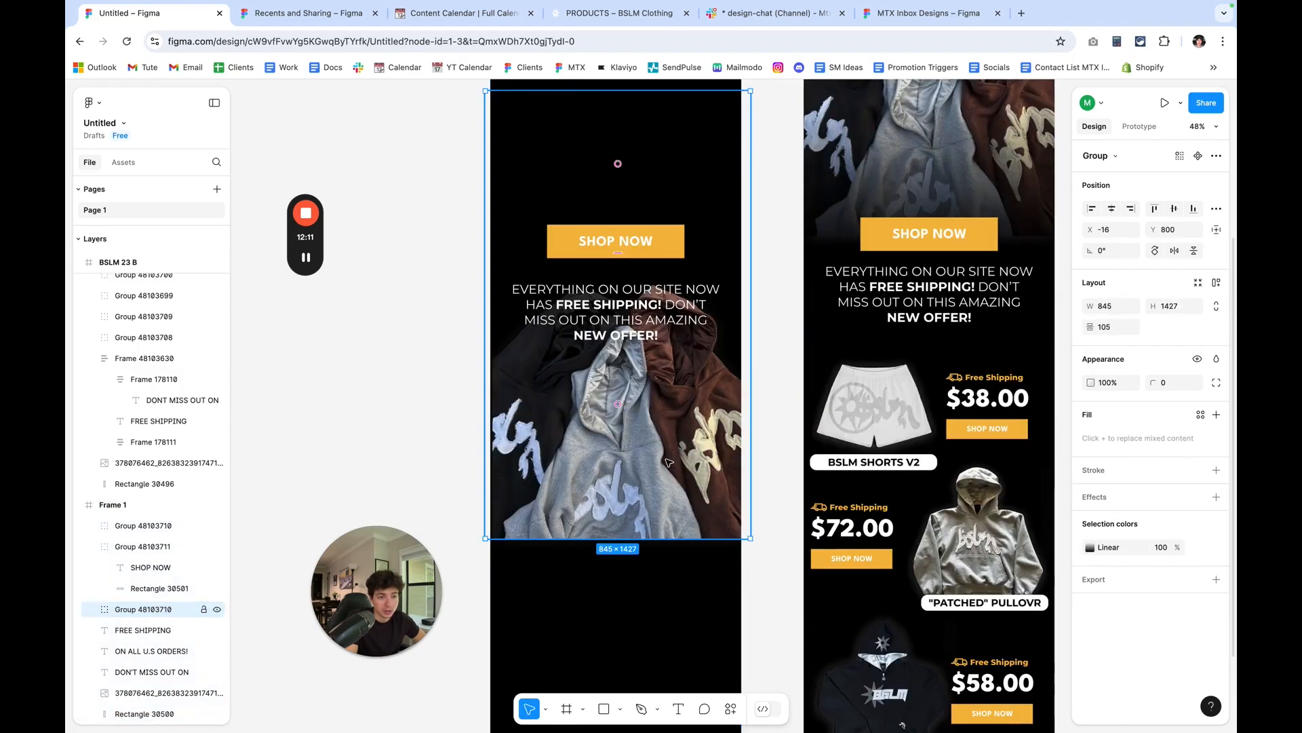
pyautogui.moveTo(649, 468); pyautogui.dragTo(570, 484)
pyautogui.scroll(5, 649, 467)
pyautogui.scroll(1, 646, 460)
pyautogui.scroll(1, 645, 456)
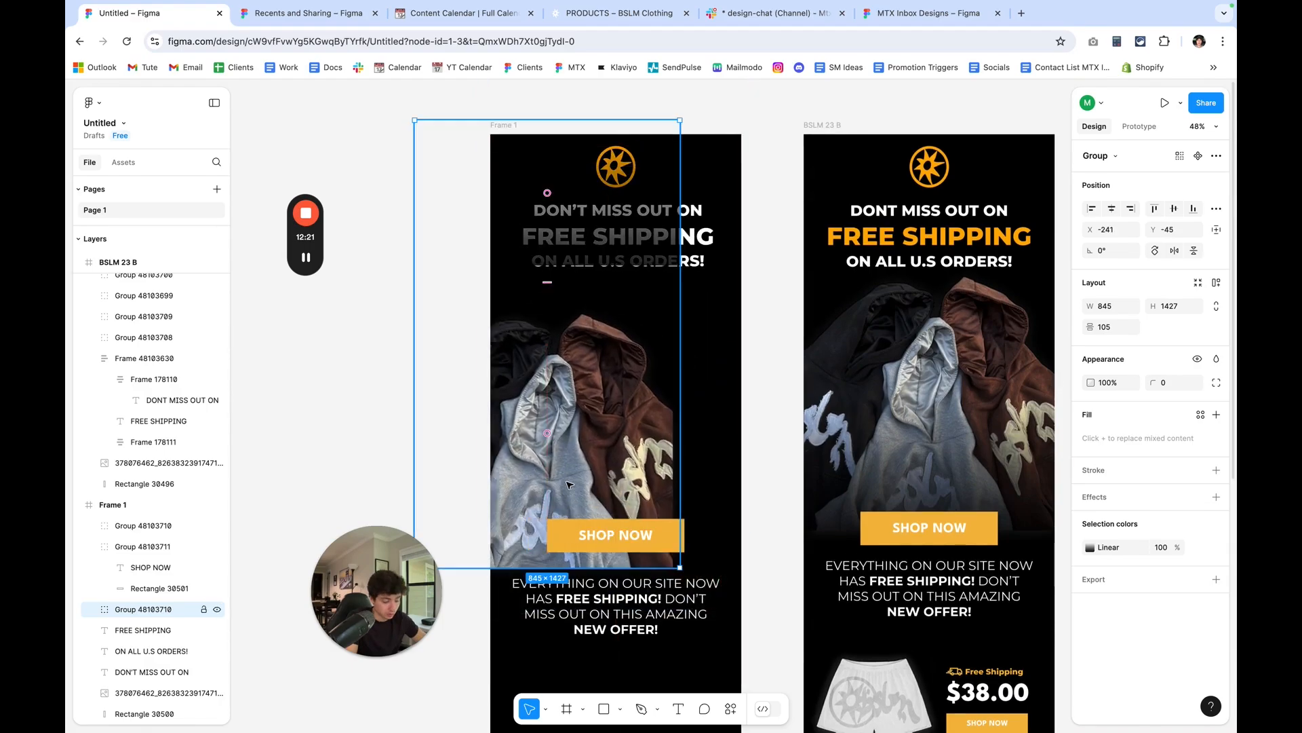
pyautogui.press('Delete')
# Copy the 845 by 858 hoodie image group from the BSLM 23 B frame and paste it into Frame 1.
pyautogui.click(821, 351)
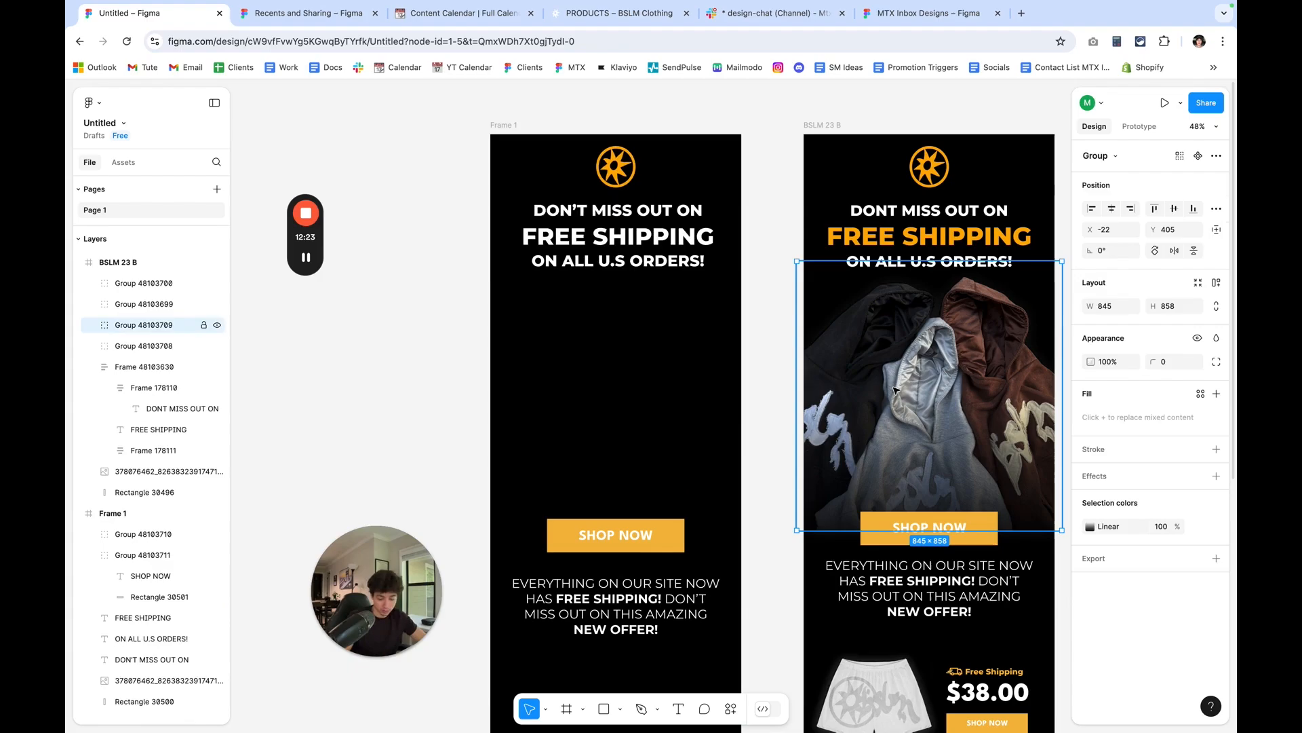
pyautogui.click(495, 124)
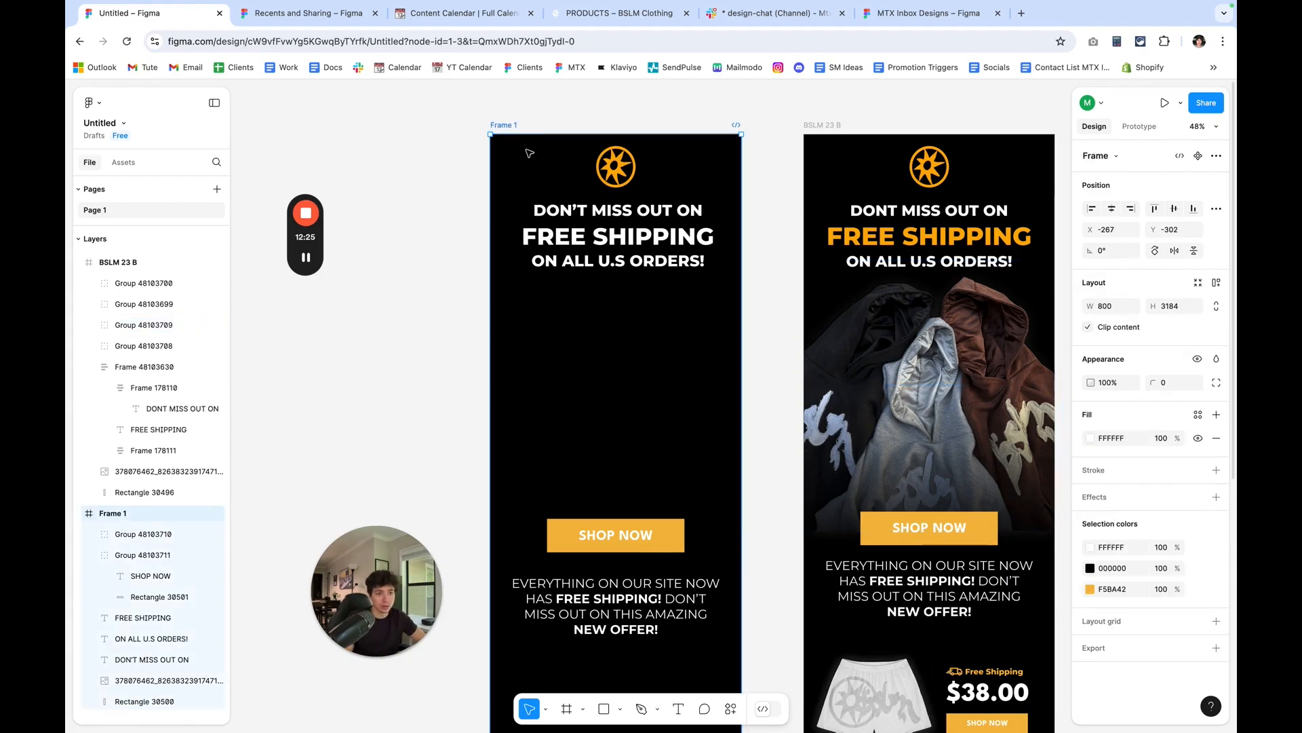
pyautogui.hotkey('ctrl', 'v')
pyautogui.click(485, 440)
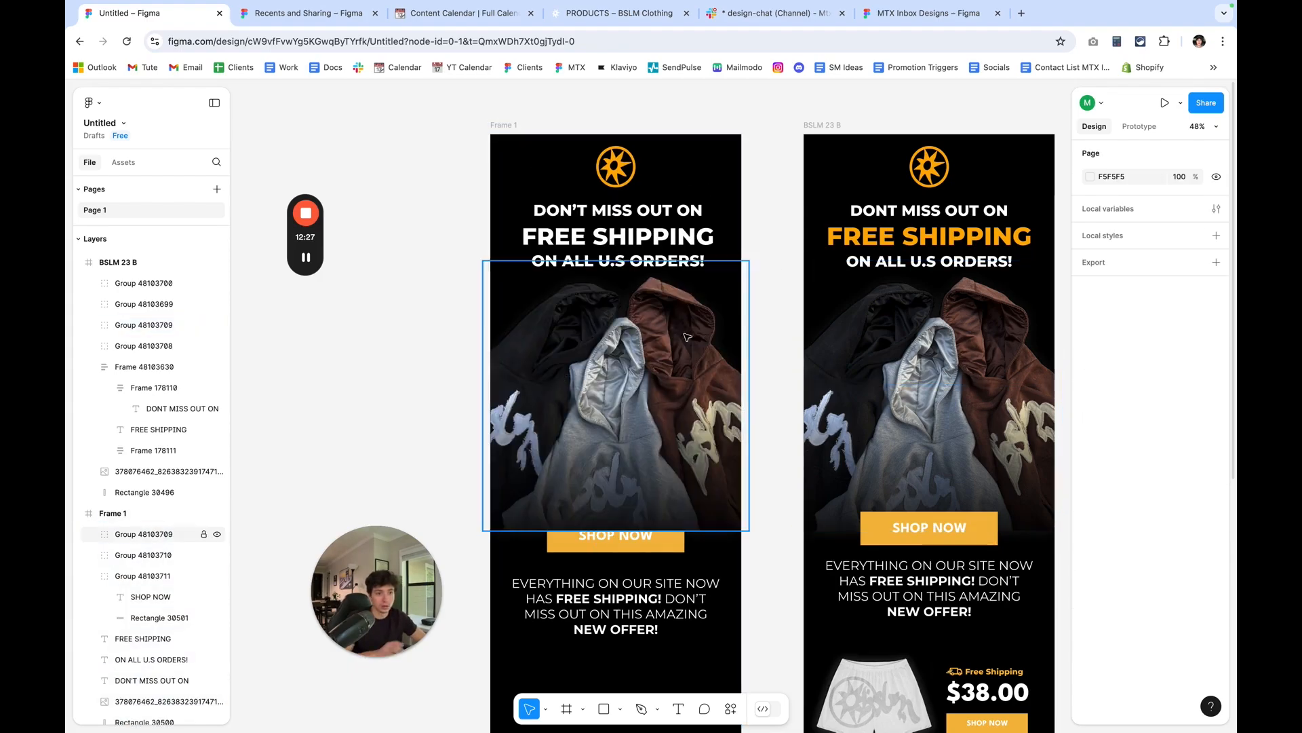
# Reorder the pasted hoodie group in Frame 1 to sit directly above the background rectangle, behind the button and headline.
pyautogui.click(625, 550)
pyautogui.click(630, 523)
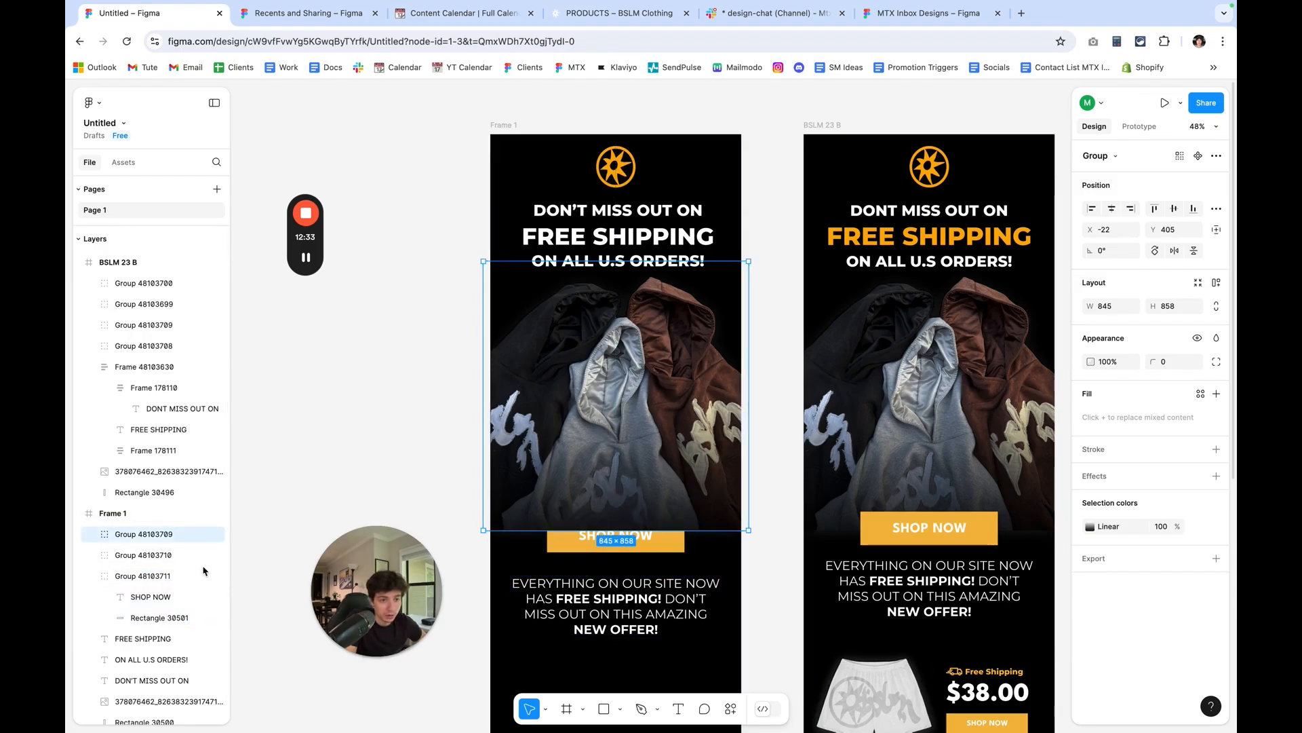
pyautogui.moveTo(163, 539); pyautogui.dragTo(145, 709)
pyautogui.click(276, 473)
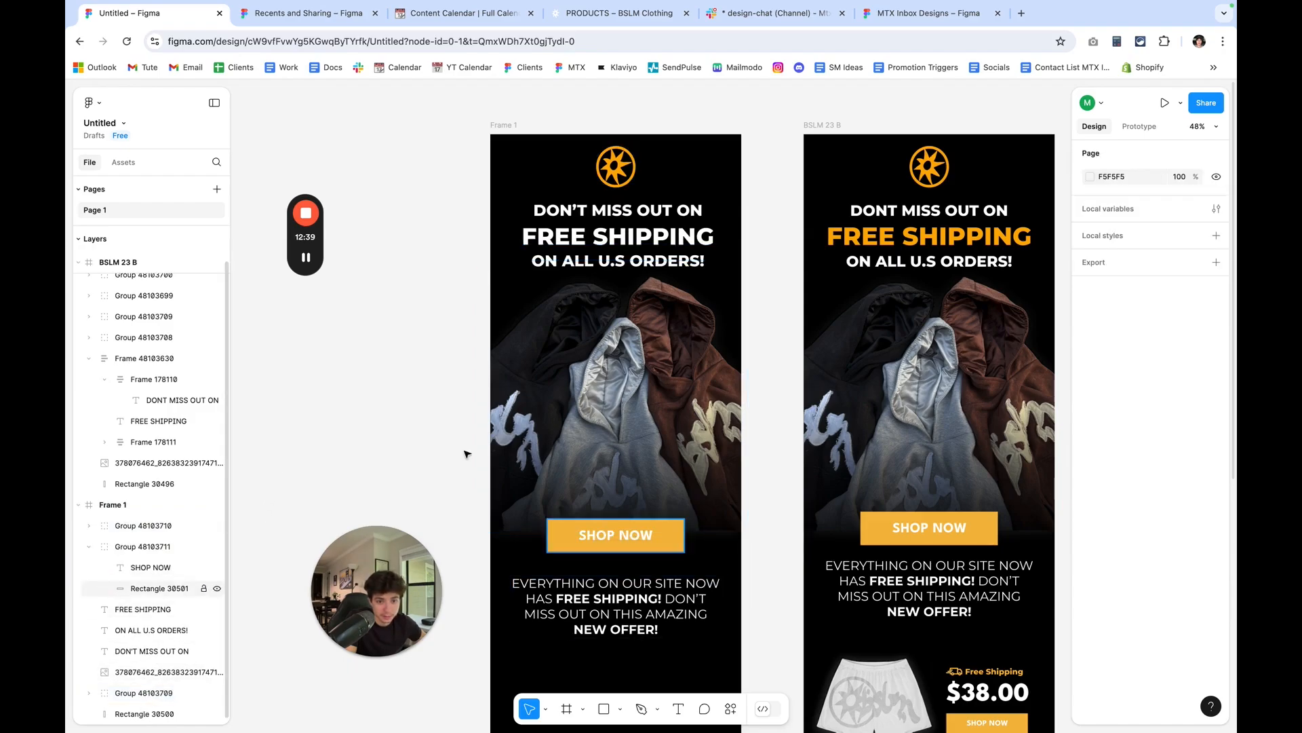
# Examine the reference email's product section and select the BSLM shorts image inside its group to inspect its layers and effects.
pyautogui.scroll(-5, 761, 433)
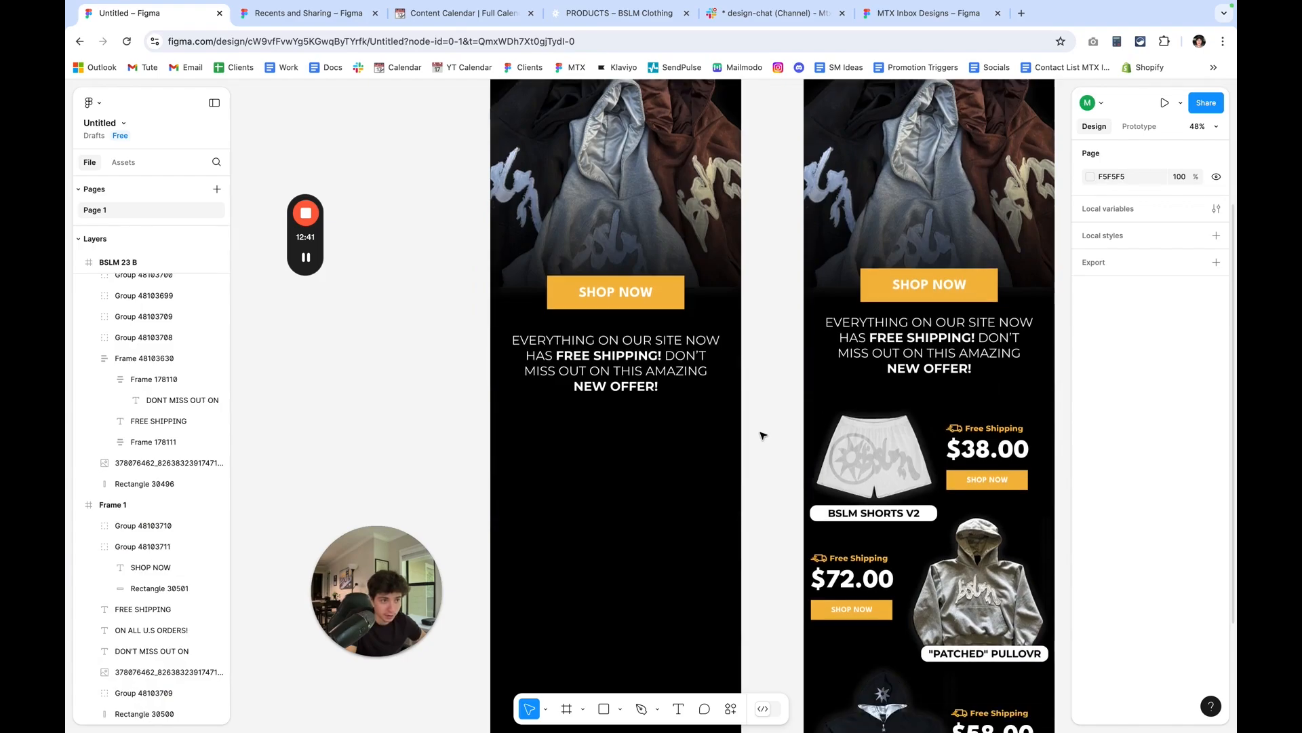
pyautogui.hscroll(5, 763, 435)
pyautogui.scroll(-3, 763, 436)
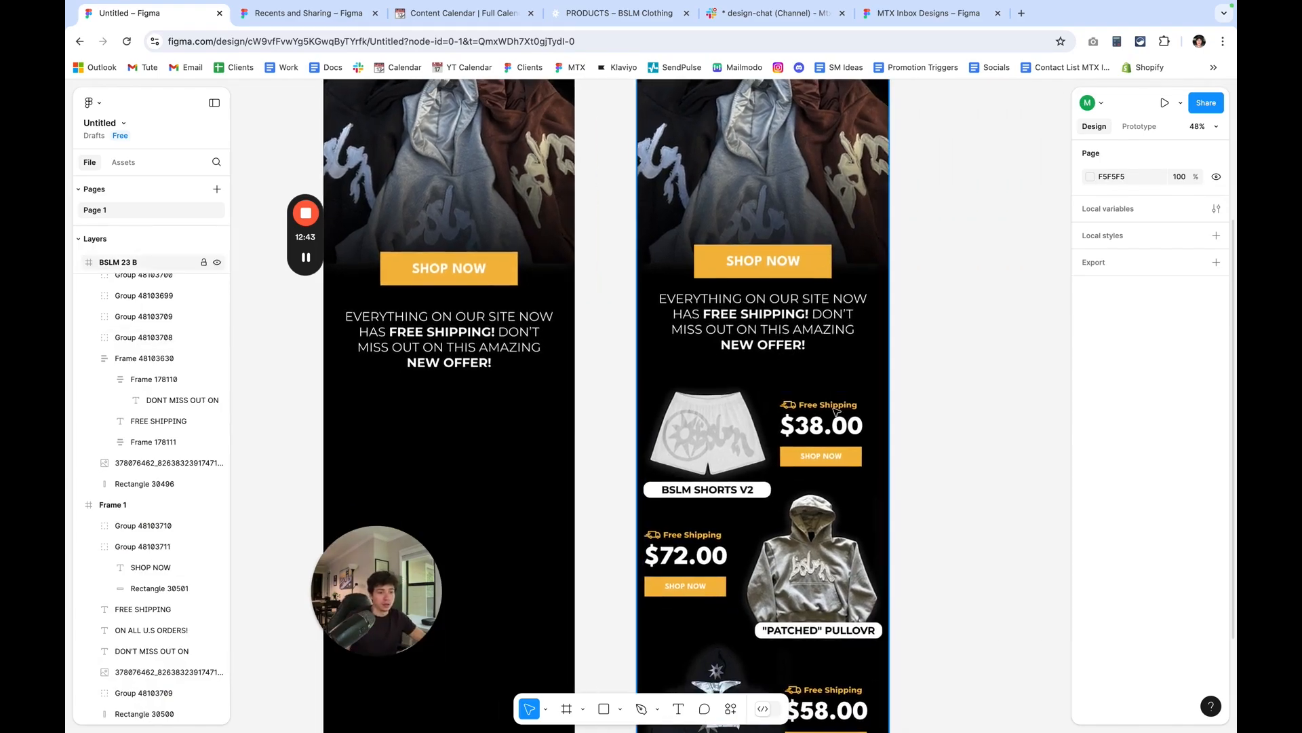
pyautogui.scroll(5, 829, 405)
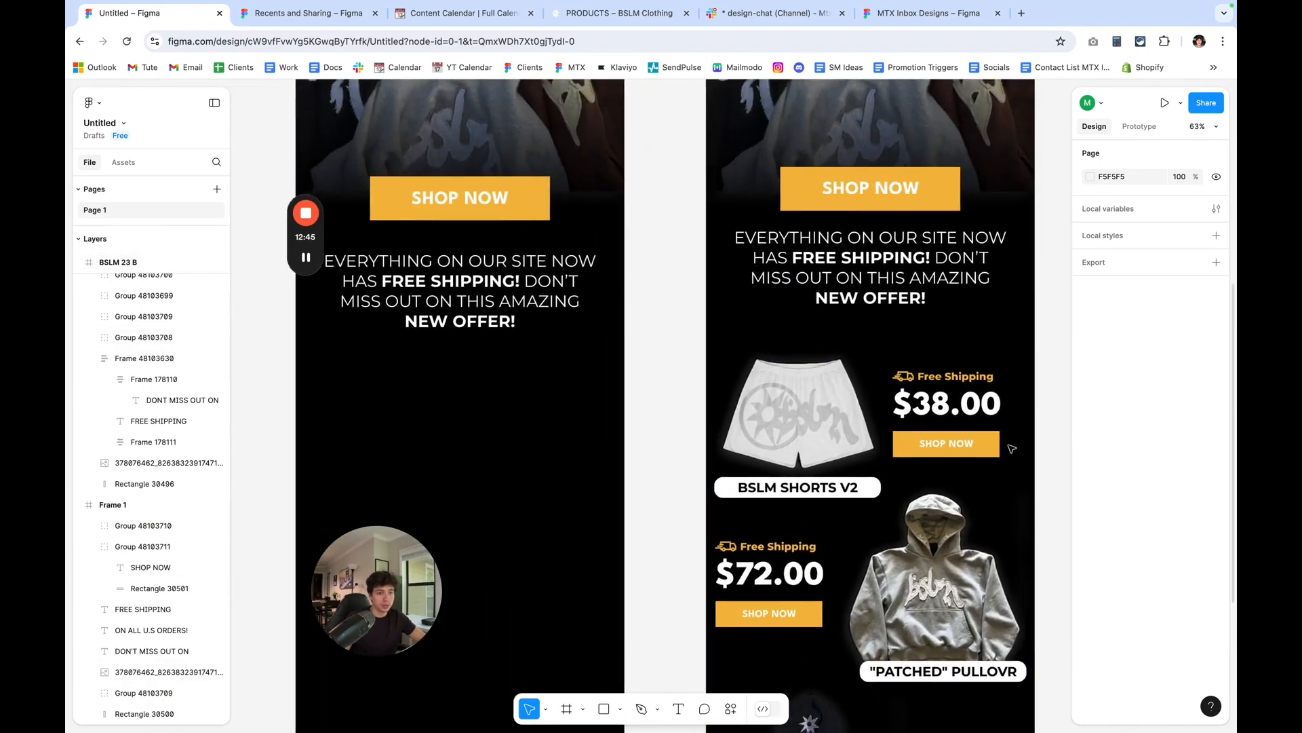
pyautogui.hscroll(-3, 797, 416)
pyautogui.scroll(1, 797, 415)
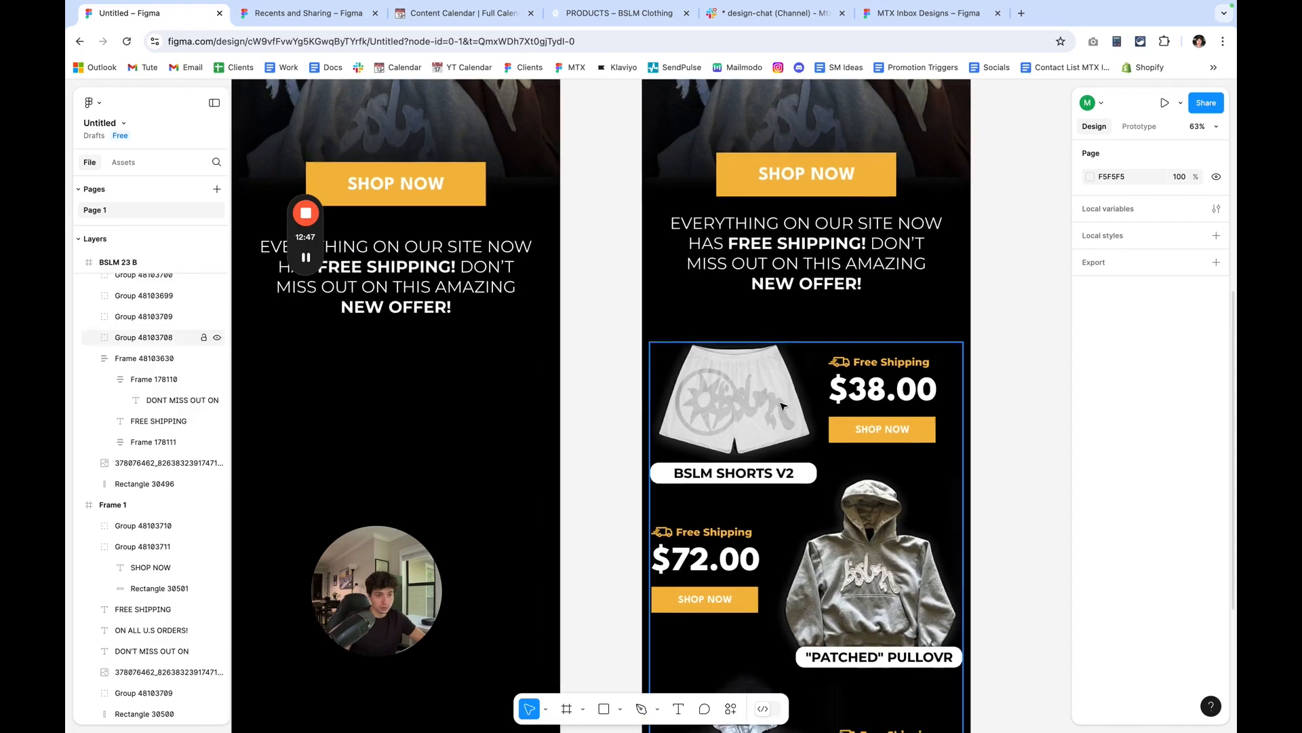
pyautogui.doubleClick(783, 405)
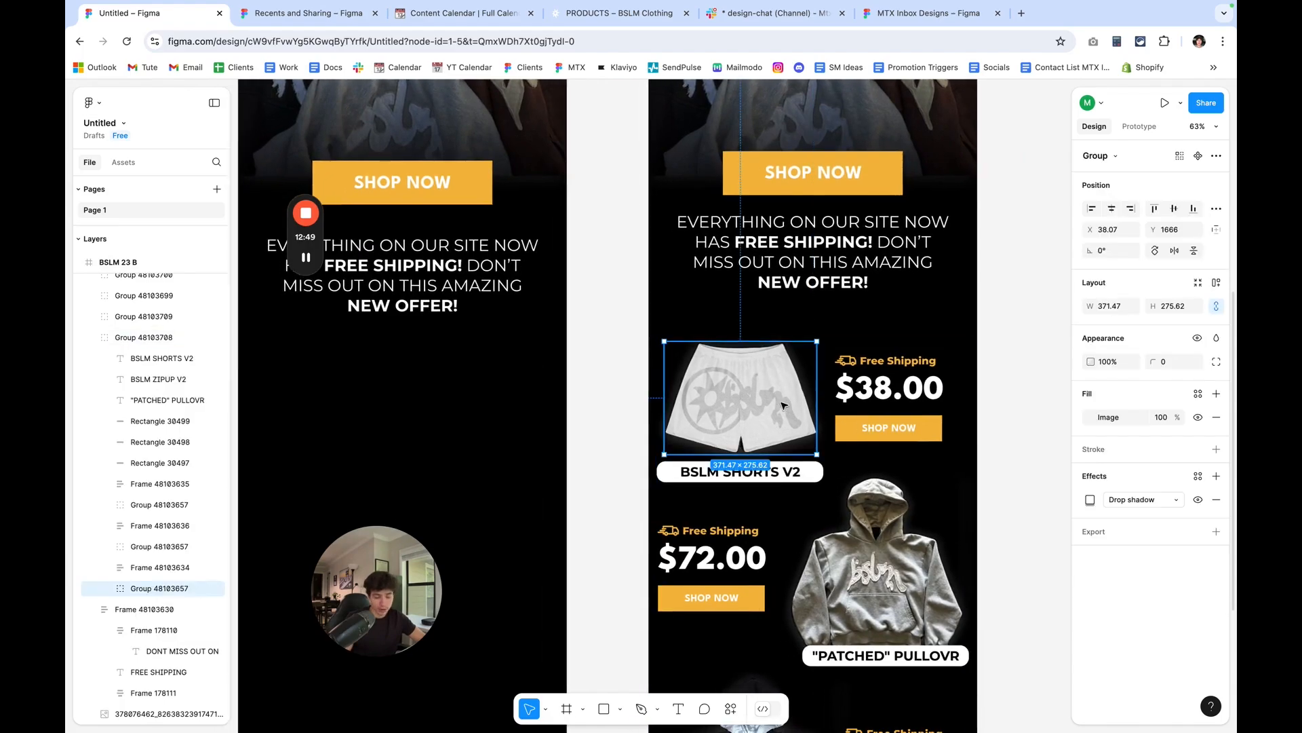
pyautogui.hscroll(-5, 780, 406)
pyautogui.scroll(1, 780, 407)
pyautogui.scroll(10, 546, 393)
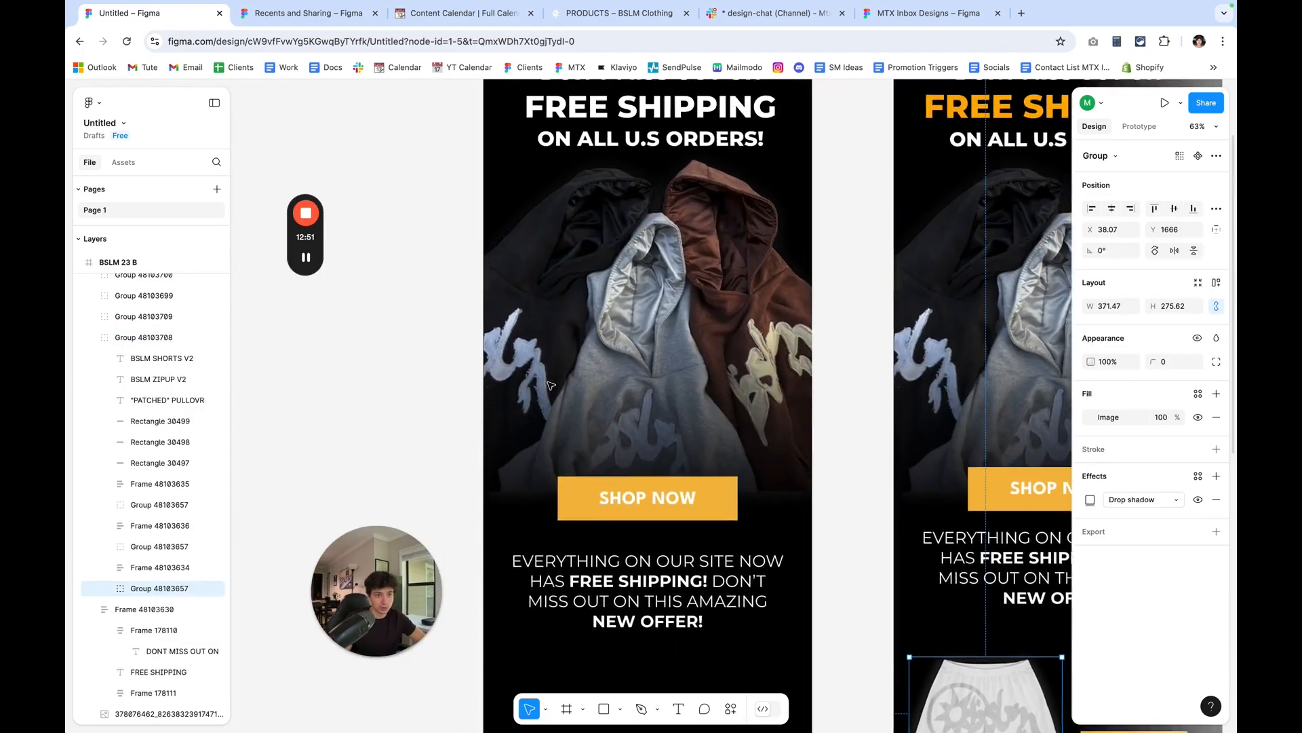
# Paste the copied BSLM shorts image group into Frame 1 and place it below the offer paragraph at about X 55, Y 1690.
pyautogui.click(484, 193)
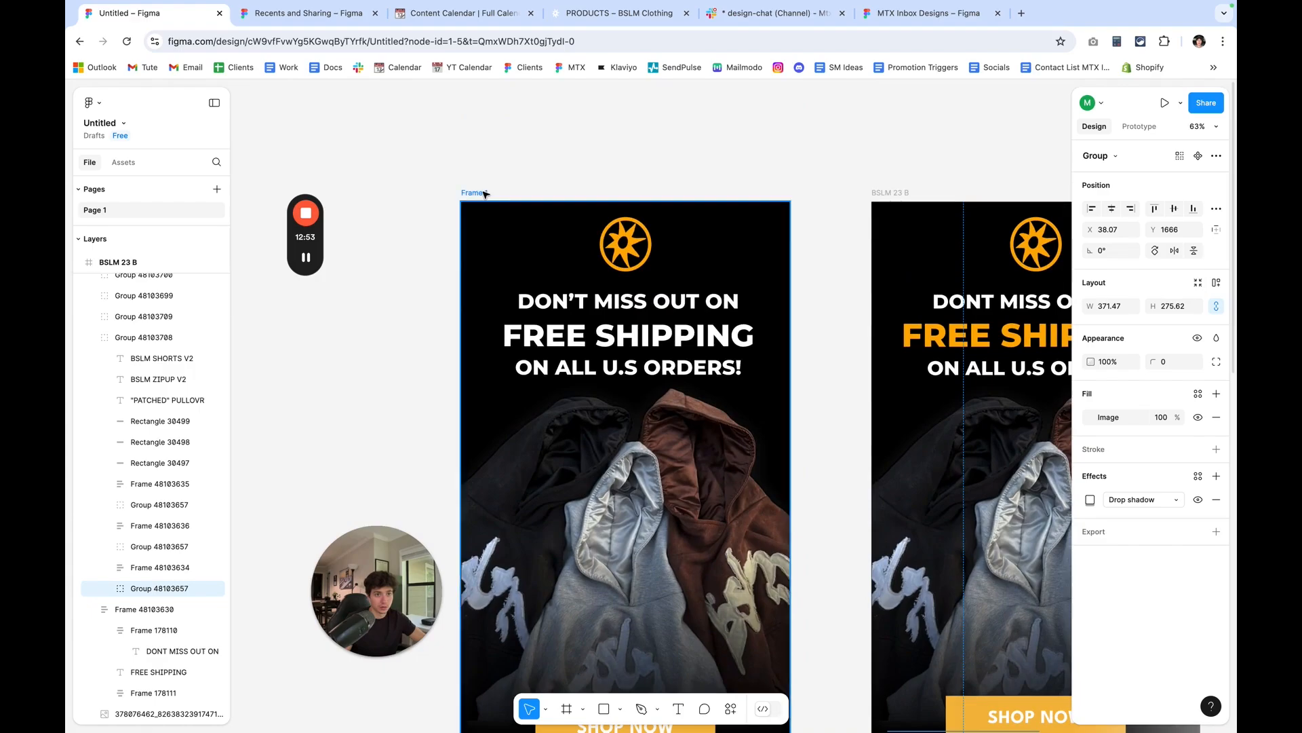
pyautogui.hotkey('ctrl', 'v')
pyautogui.scroll(-6, 563, 271)
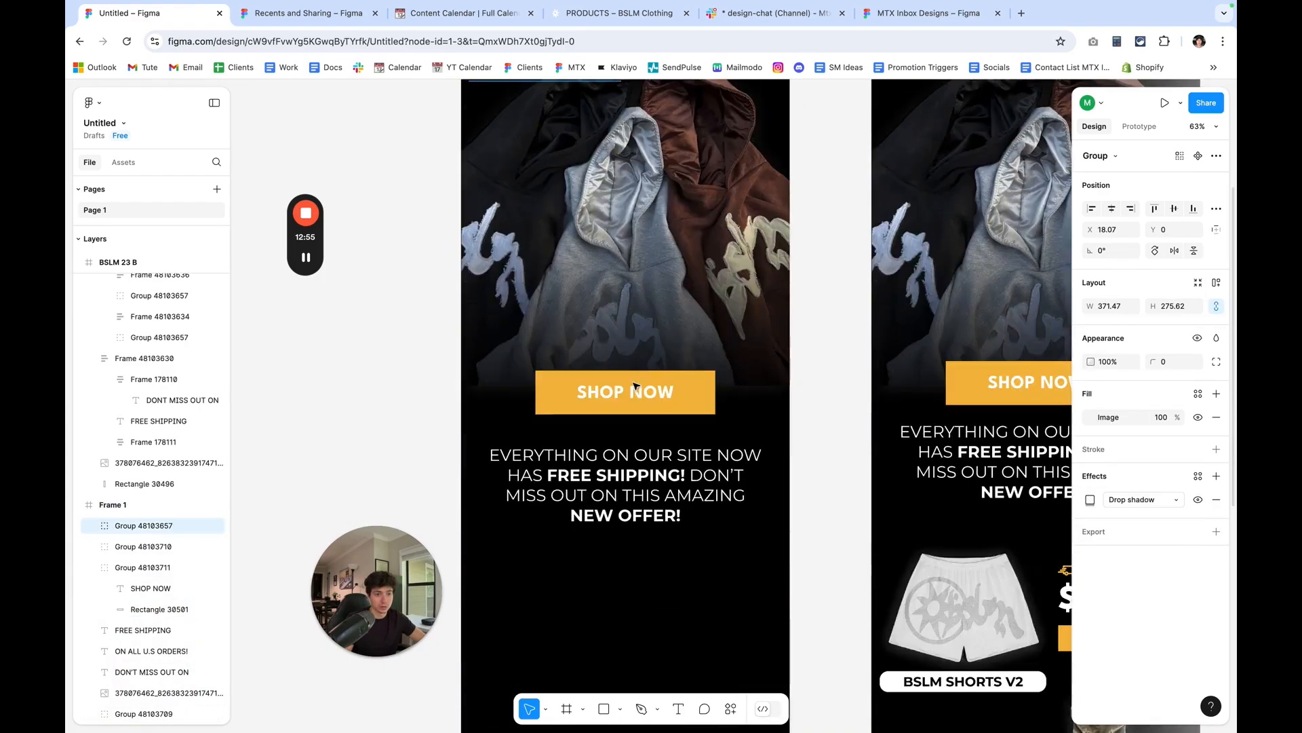
pyautogui.scroll(3, 573, 170)
pyautogui.moveTo(577, 121); pyautogui.dragTo(594, 459)
pyautogui.hscroll(3, 594, 460)
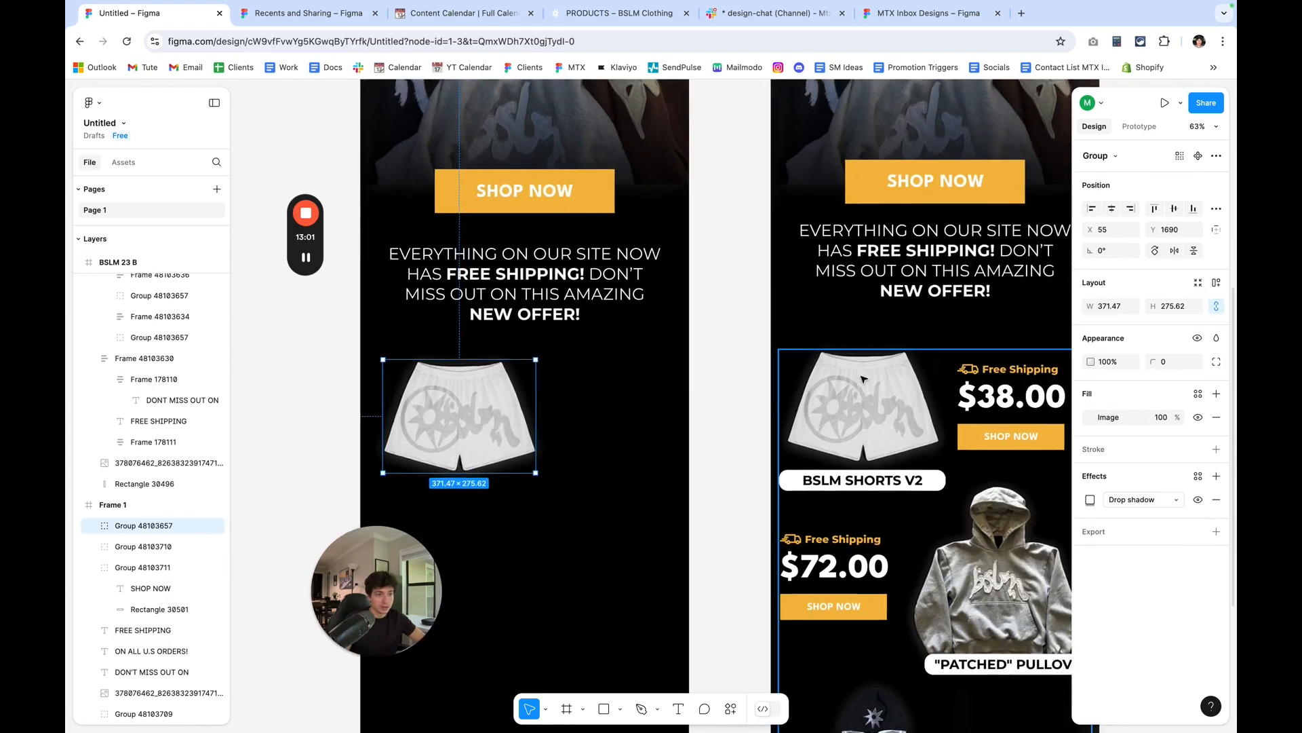
pyautogui.click(709, 396)
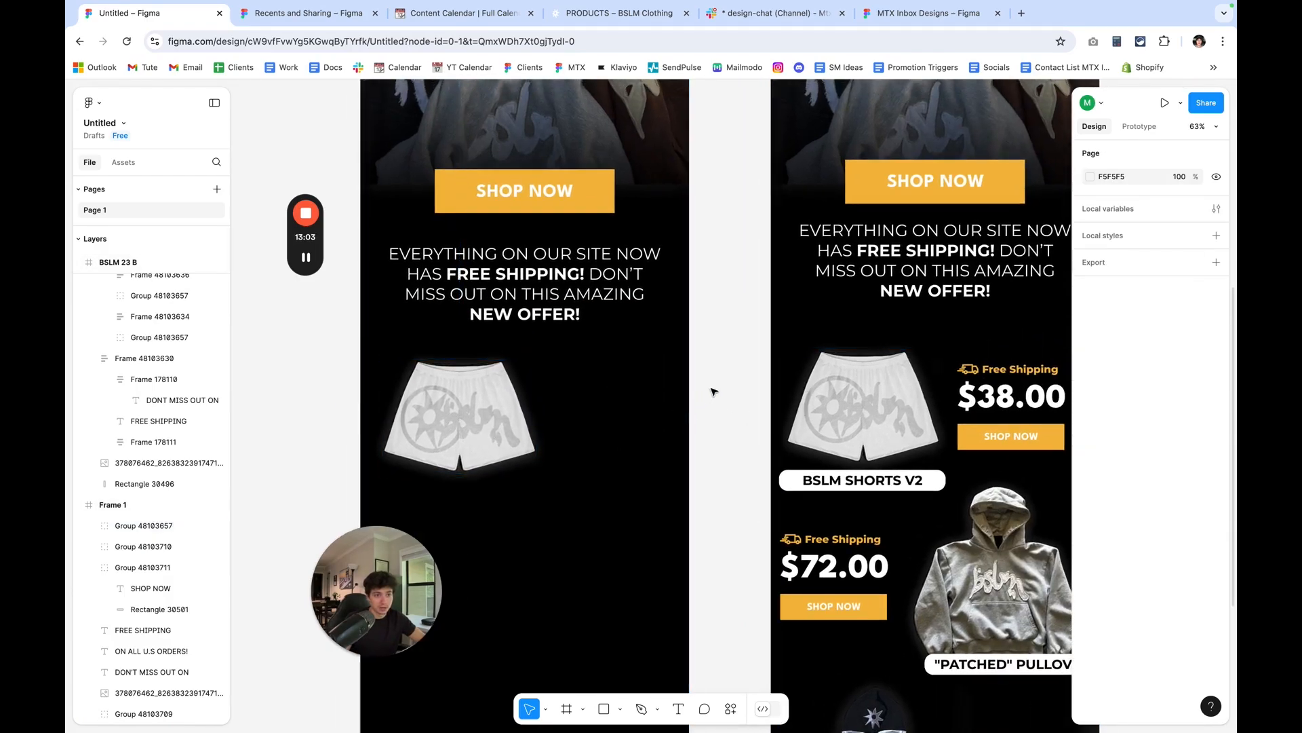
# Add a text box about 204 by 93 beside the shorts in Frame 1, reading "$38.00".
pyautogui.hscroll(2, 588, 456)
pyautogui.hscroll(-1, 638, 583)
pyautogui.click(686, 709)
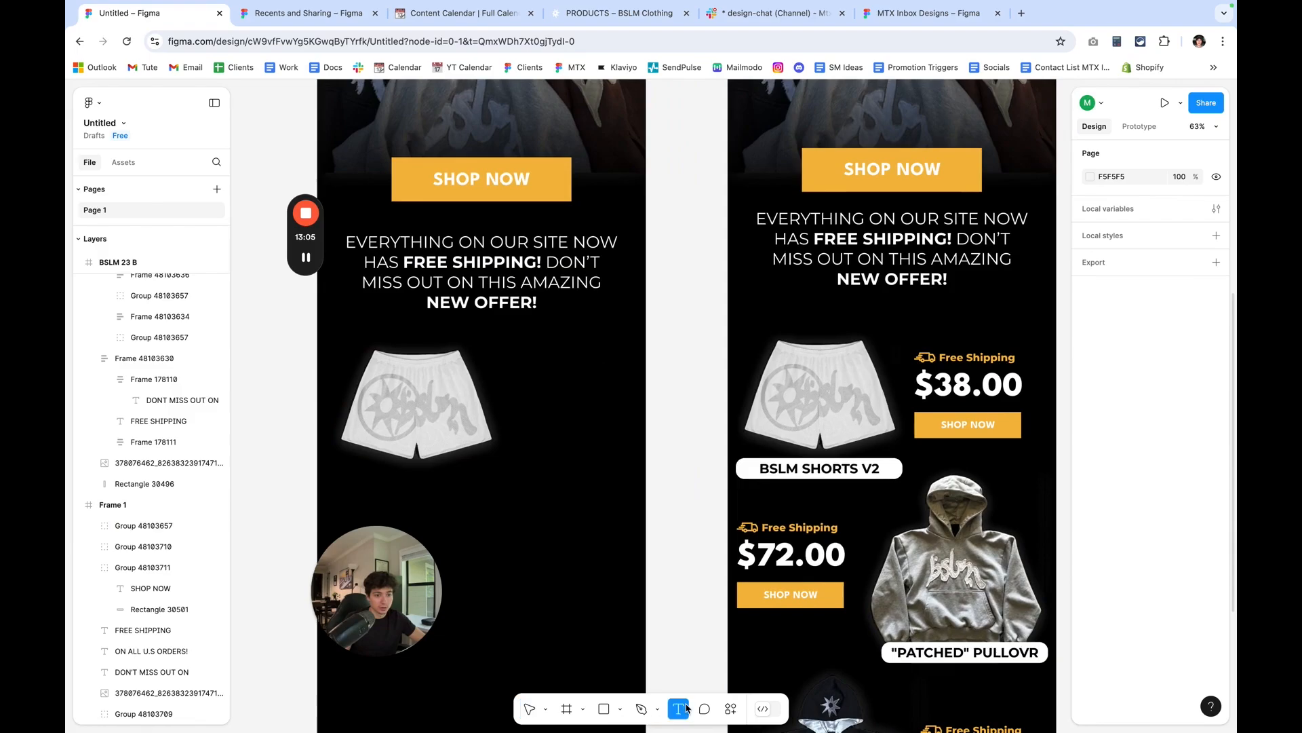
pyautogui.moveTo(516, 377); pyautogui.dragTo(601, 416)
pyautogui.write('$')
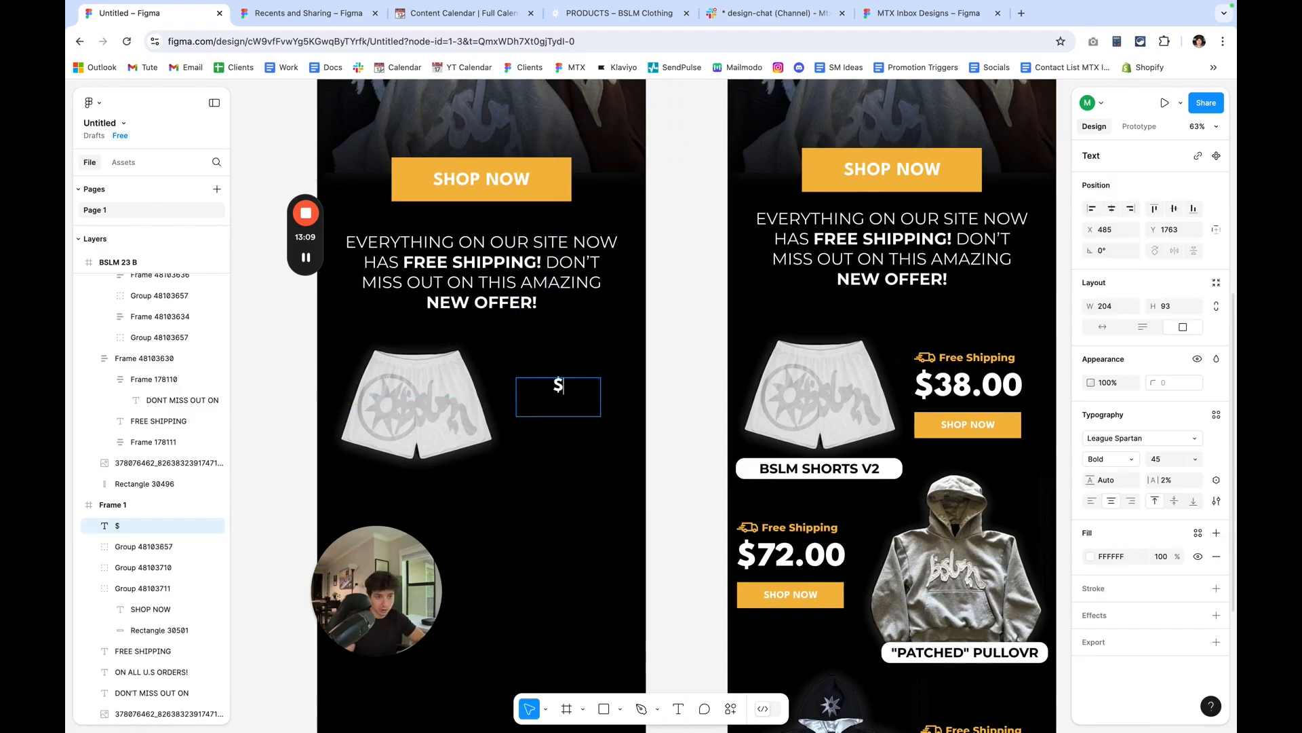
pyautogui.write('38.')
pyautogui.write('oo')
pyautogui.press('BackSpace')
pyautogui.press('BackSpace')
pyautogui.write('00')
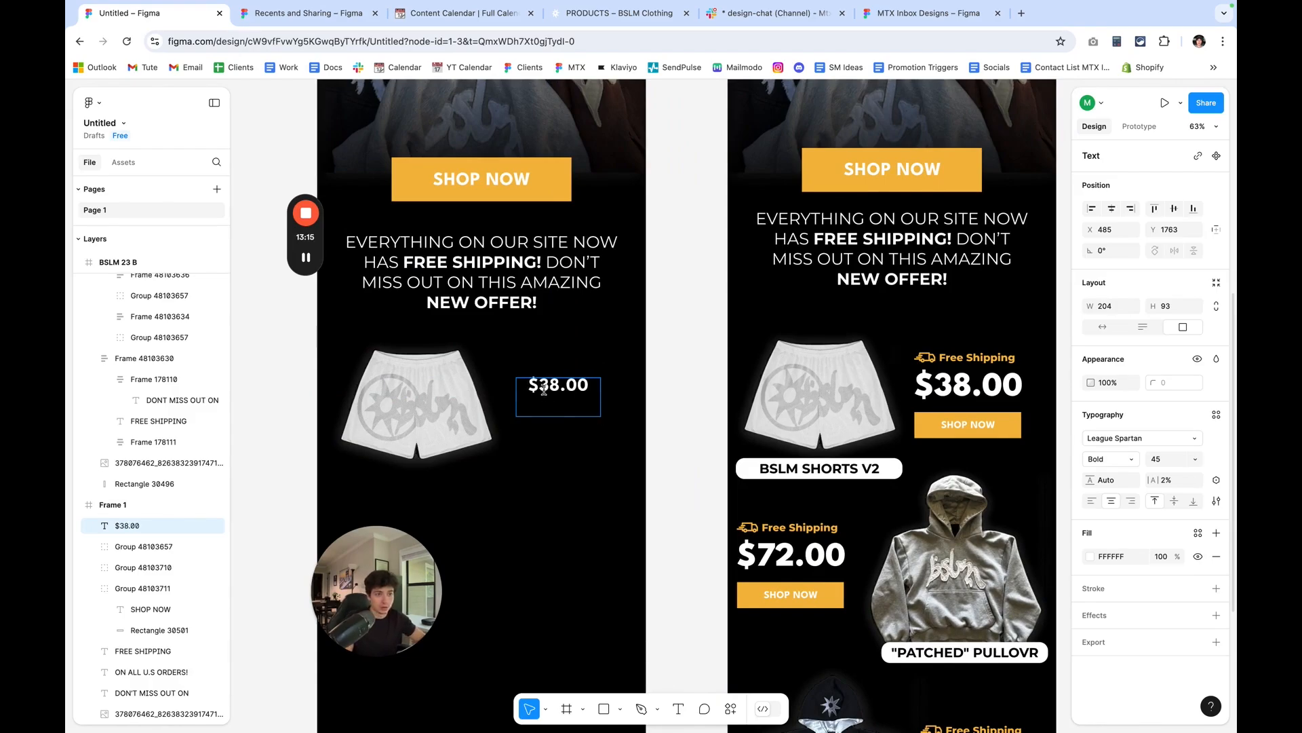
# Set the $38.00 text to size 80 and widen its box to 299 so the price fits on one line.
pyautogui.press('super+a')
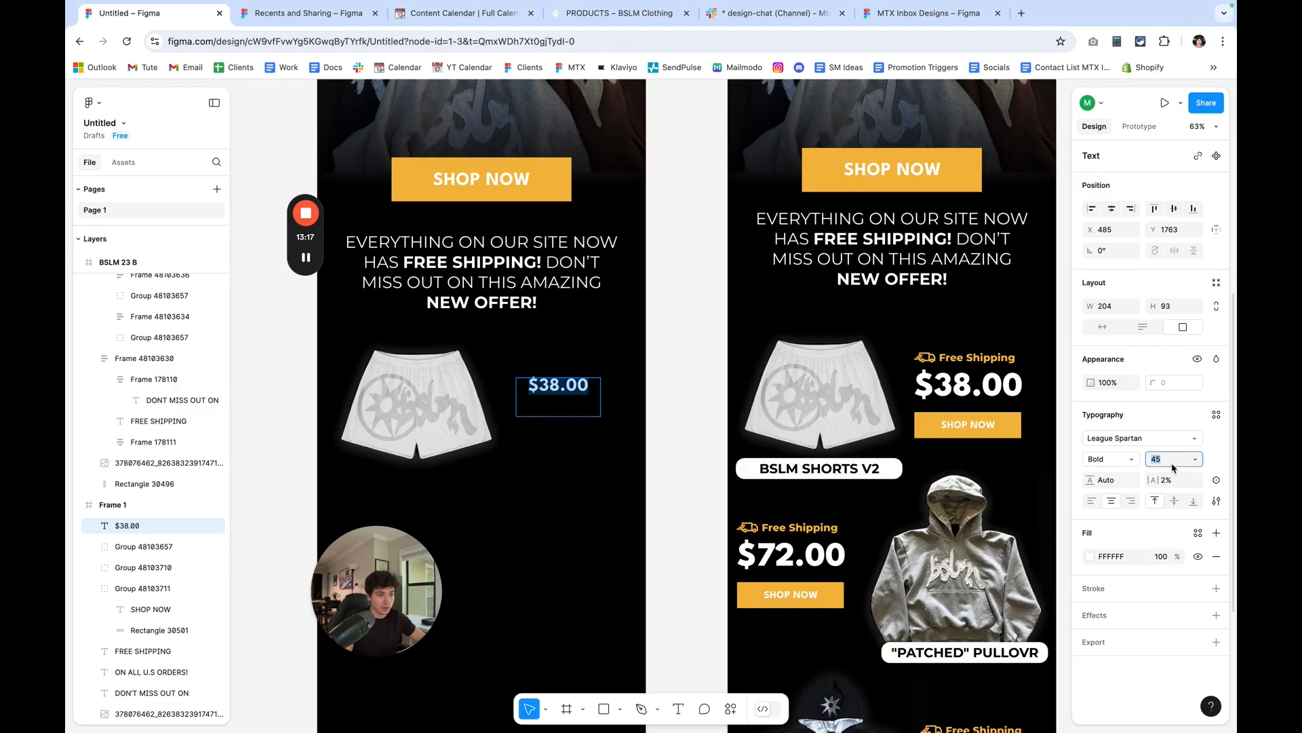
pyautogui.press('Return')
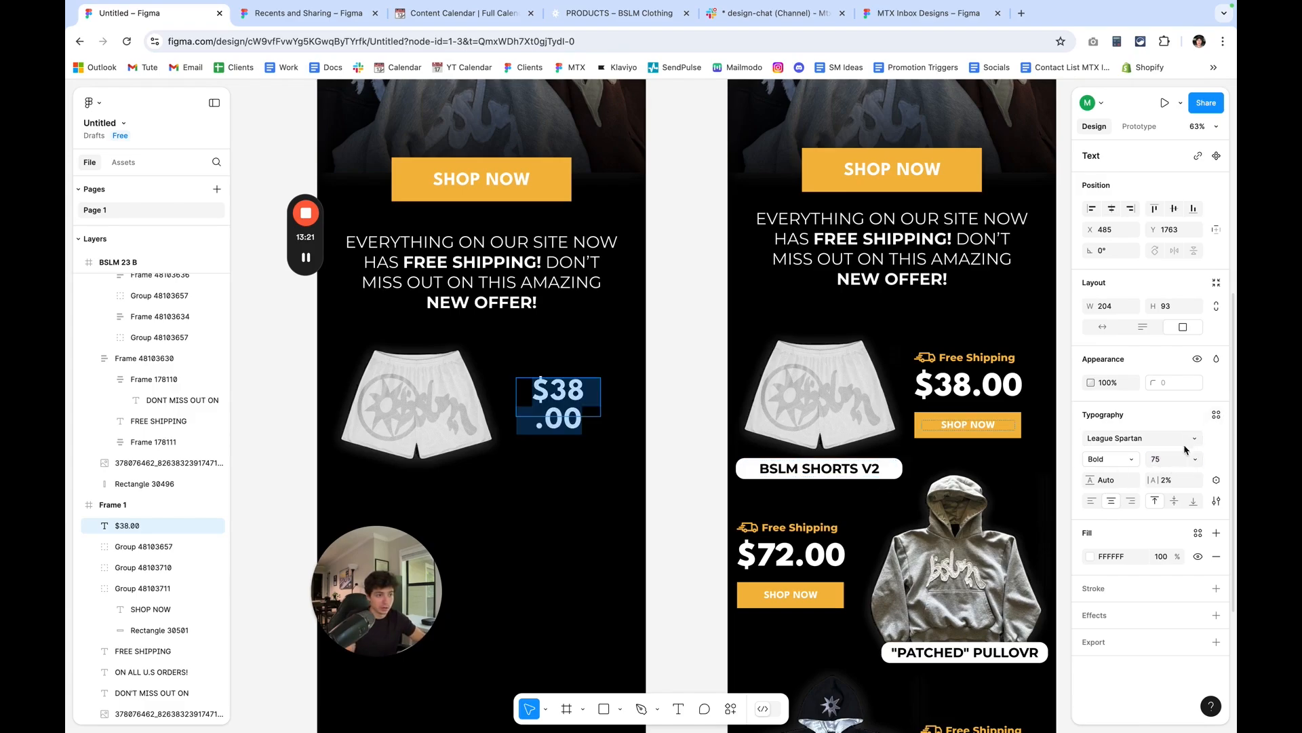
pyautogui.write('8')
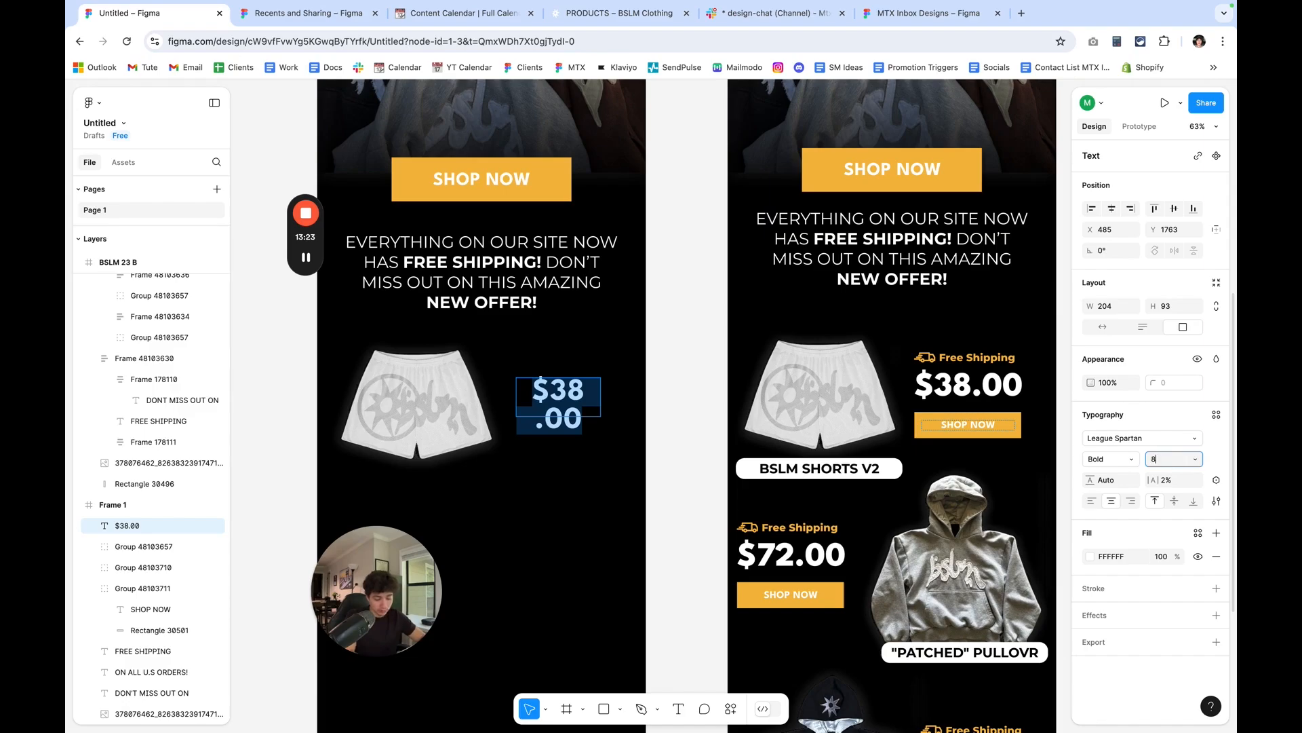
pyautogui.write('0')
pyautogui.press('Return')
pyautogui.click(628, 416)
pyautogui.moveTo(608, 410)
pyautogui.mouseDown()
pyautogui.moveTo(645, 405)
pyautogui.moveTo(606, 400)
pyautogui.mouseUp()
pyautogui.click(653, 407)
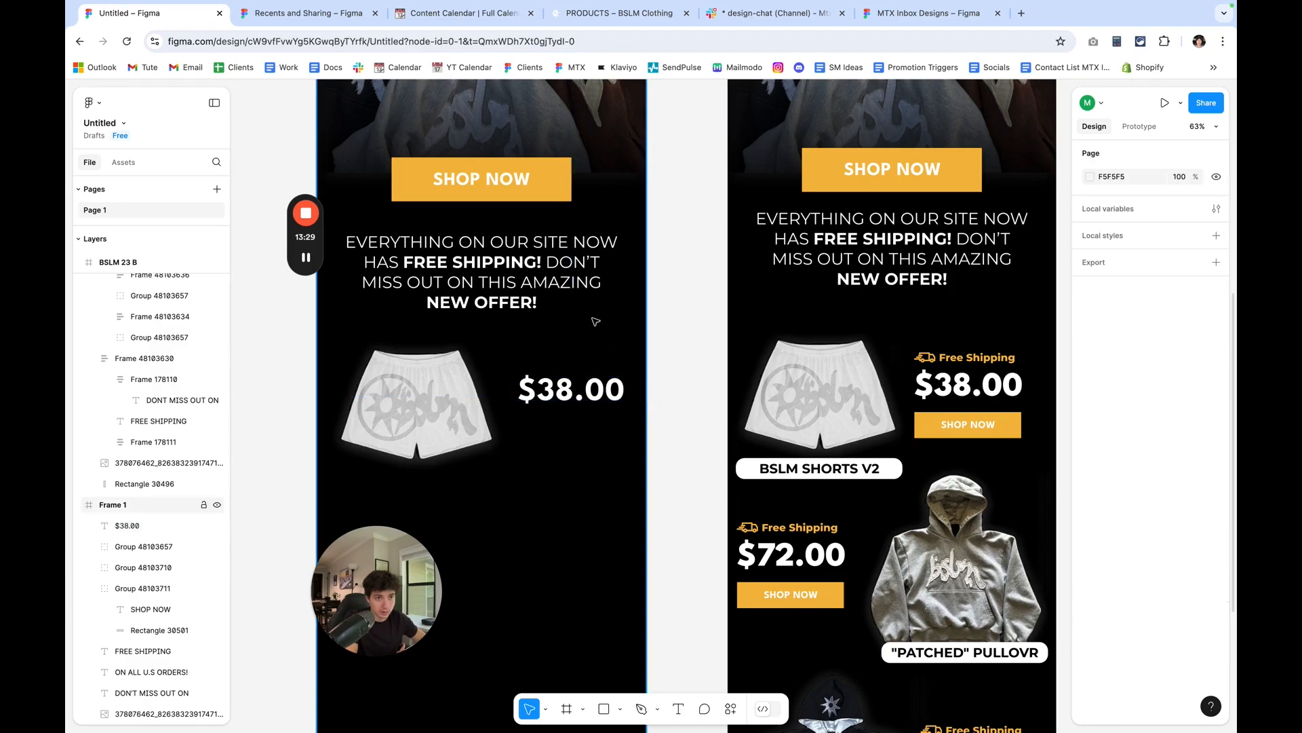
# Duplicate Frame 1's SHOP NOW button group to below the $38.00 price and scale the copy down to about the price's width.
pyautogui.click(544, 199)
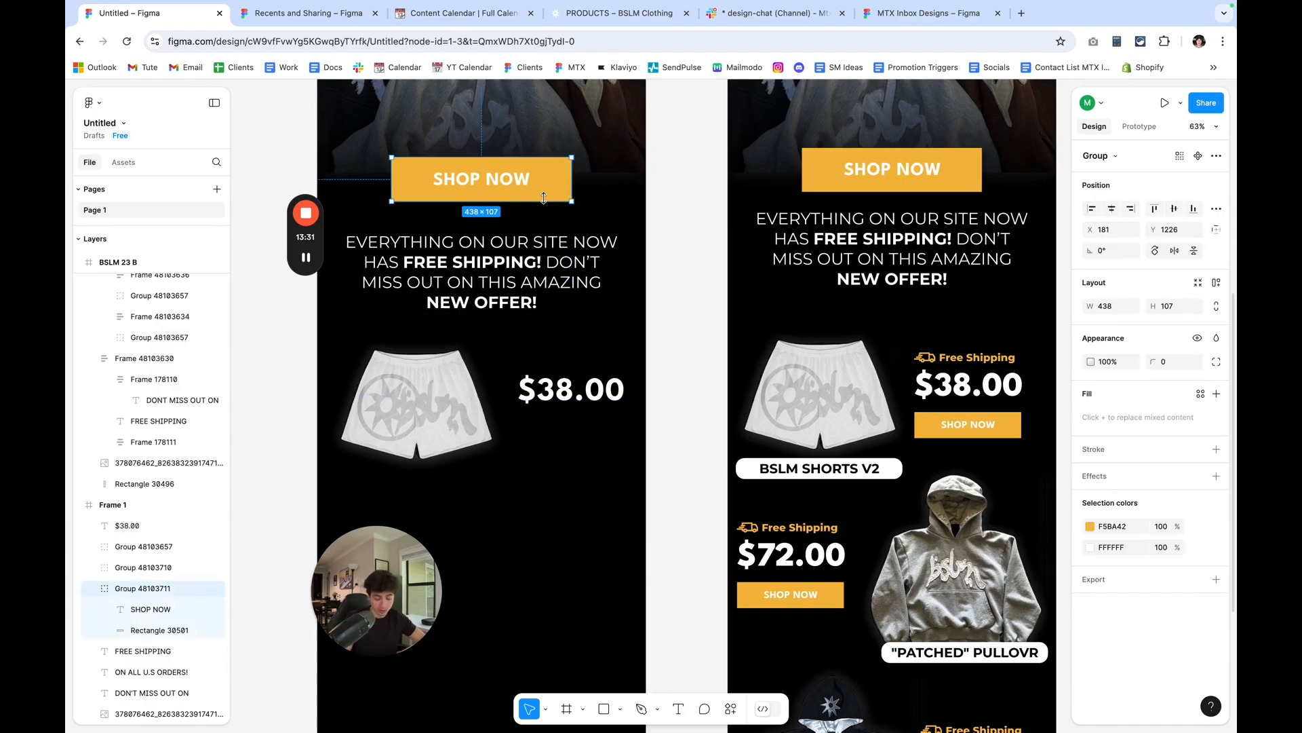
pyautogui.moveTo(539, 185); pyautogui.dragTo(624, 444)
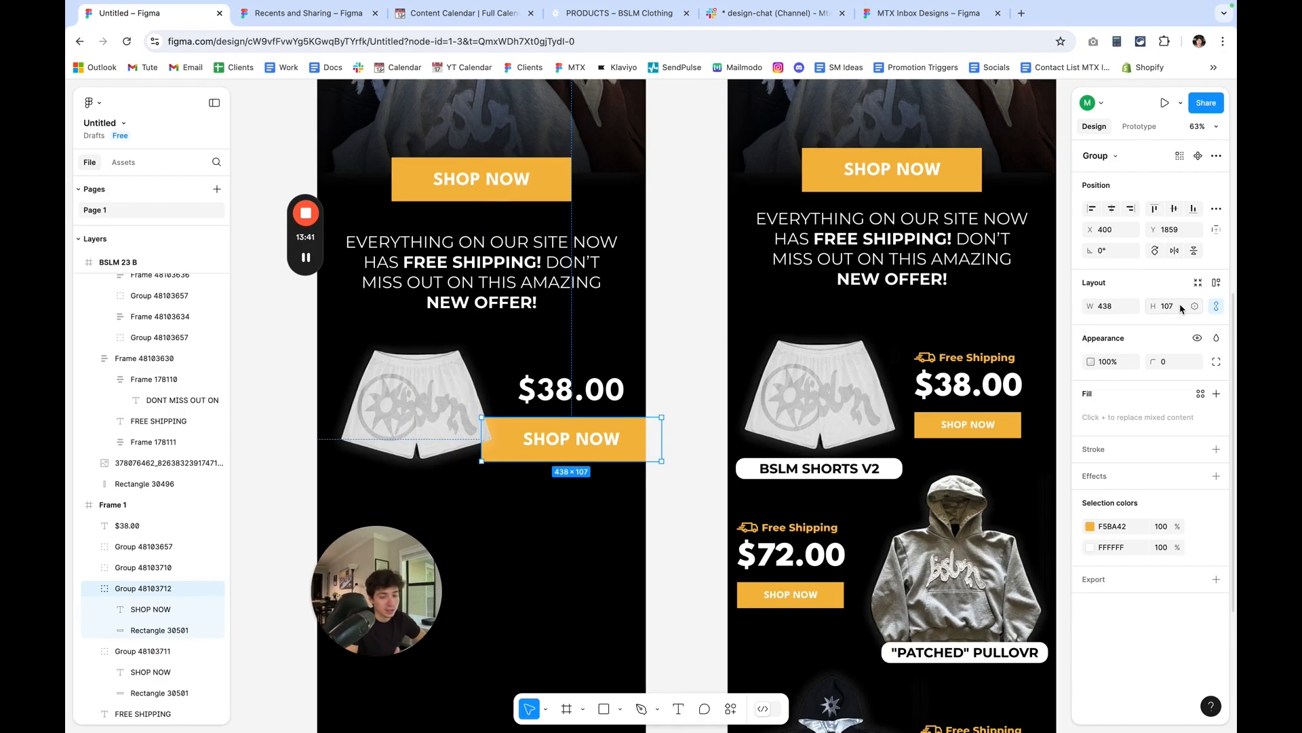
pyautogui.click(1119, 310)
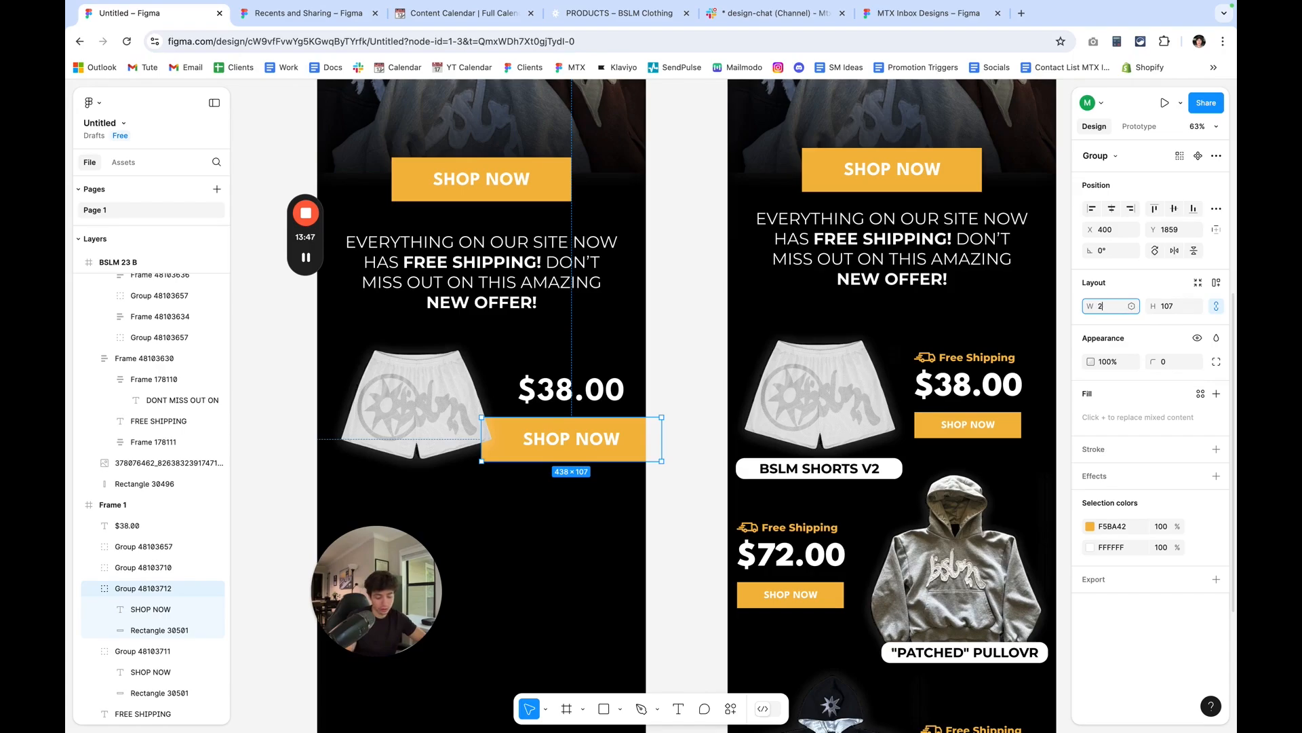
pyautogui.press('Return')
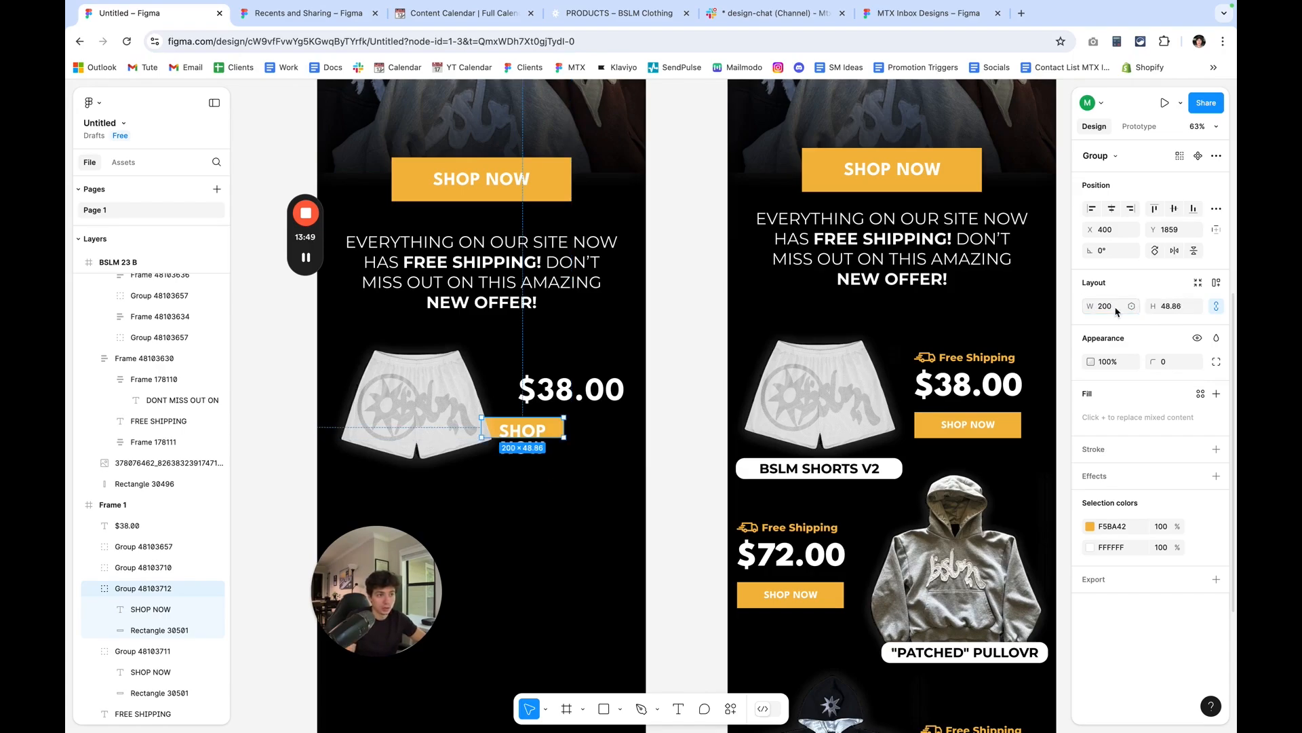
pyautogui.moveTo(531, 436); pyautogui.dragTo(580, 434)
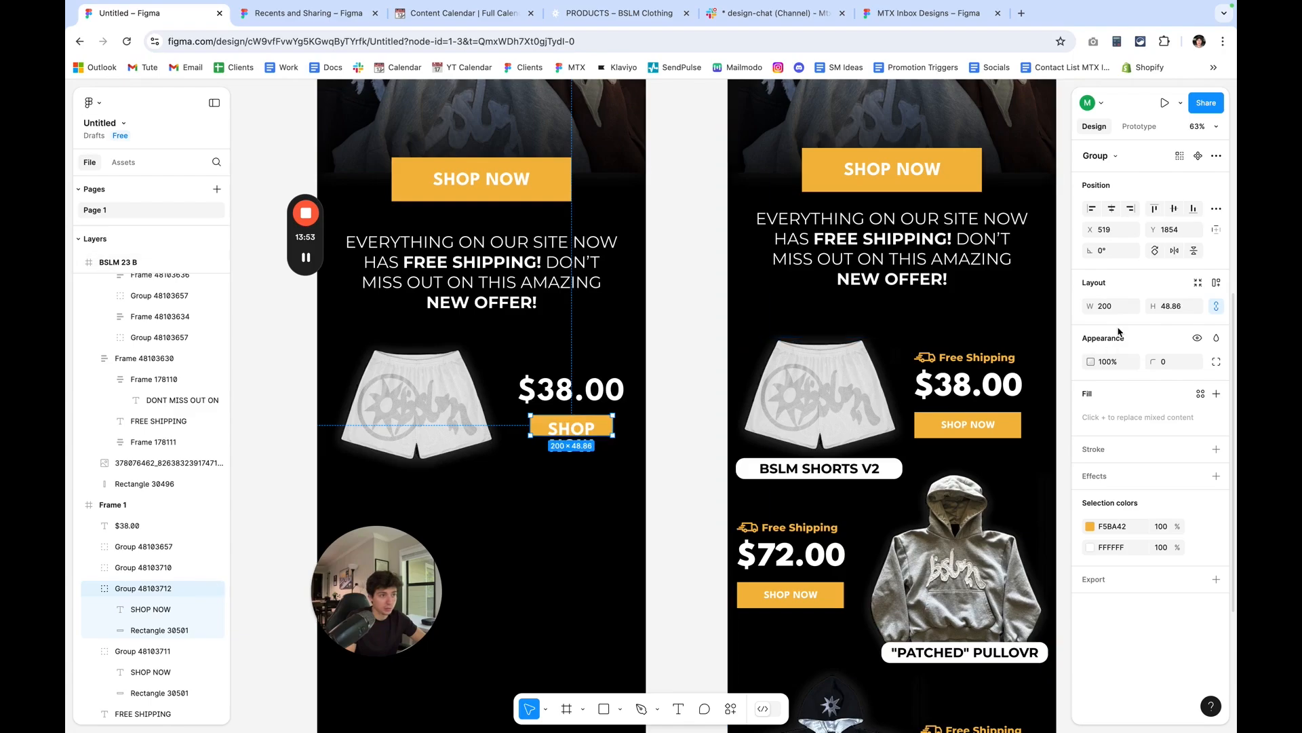
pyautogui.moveTo(1090, 307); pyautogui.dragTo(1180, 310)
pyautogui.moveTo(603, 438); pyautogui.dragTo(596, 438)
# Set the small button's SHOP NOW label to size 31 and nudge it up 3 px to centre it vertically.
pyautogui.doubleClick(595, 437)
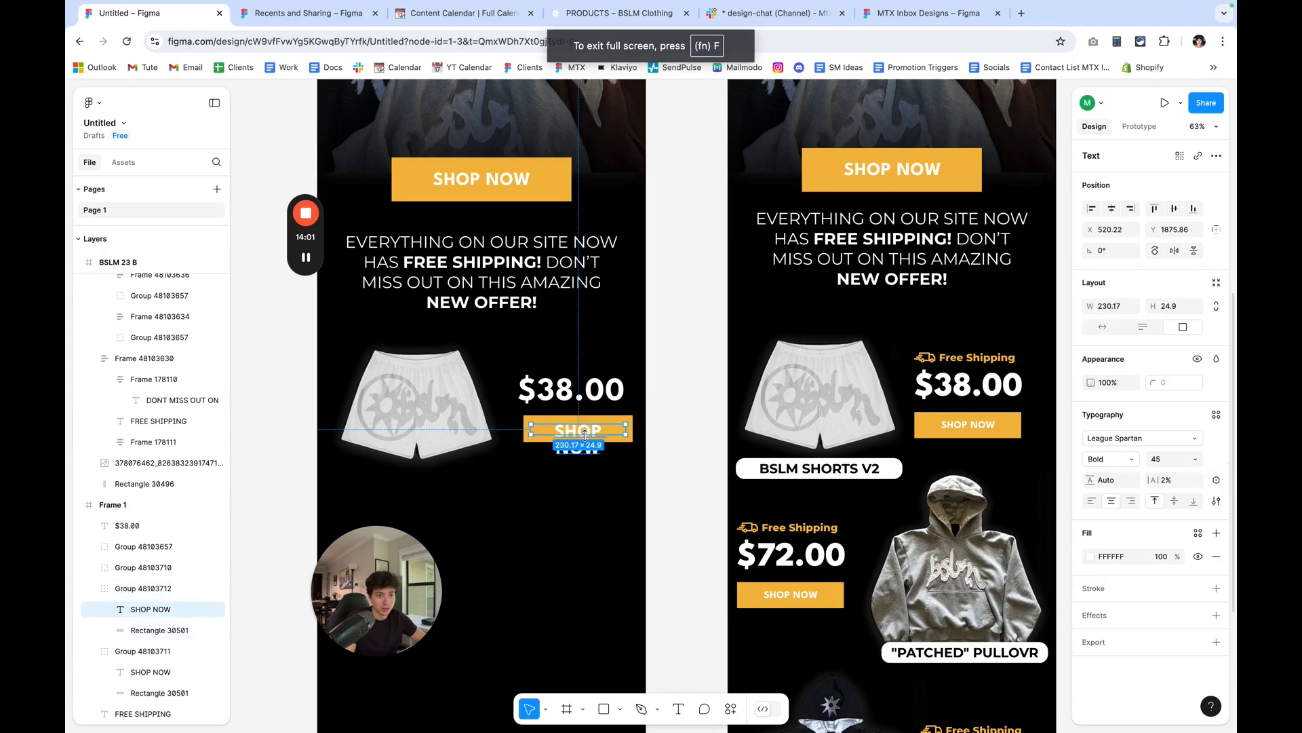
pyautogui.moveTo(1145, 460)
pyautogui.mouseDown()
pyautogui.moveTo(1127, 460)
pyautogui.moveTo(1145, 460)
pyautogui.mouseUp()
pyautogui.scroll(3, 826, 393)
pyautogui.press('Up')
pyautogui.press('Up')
pyautogui.press('Up')
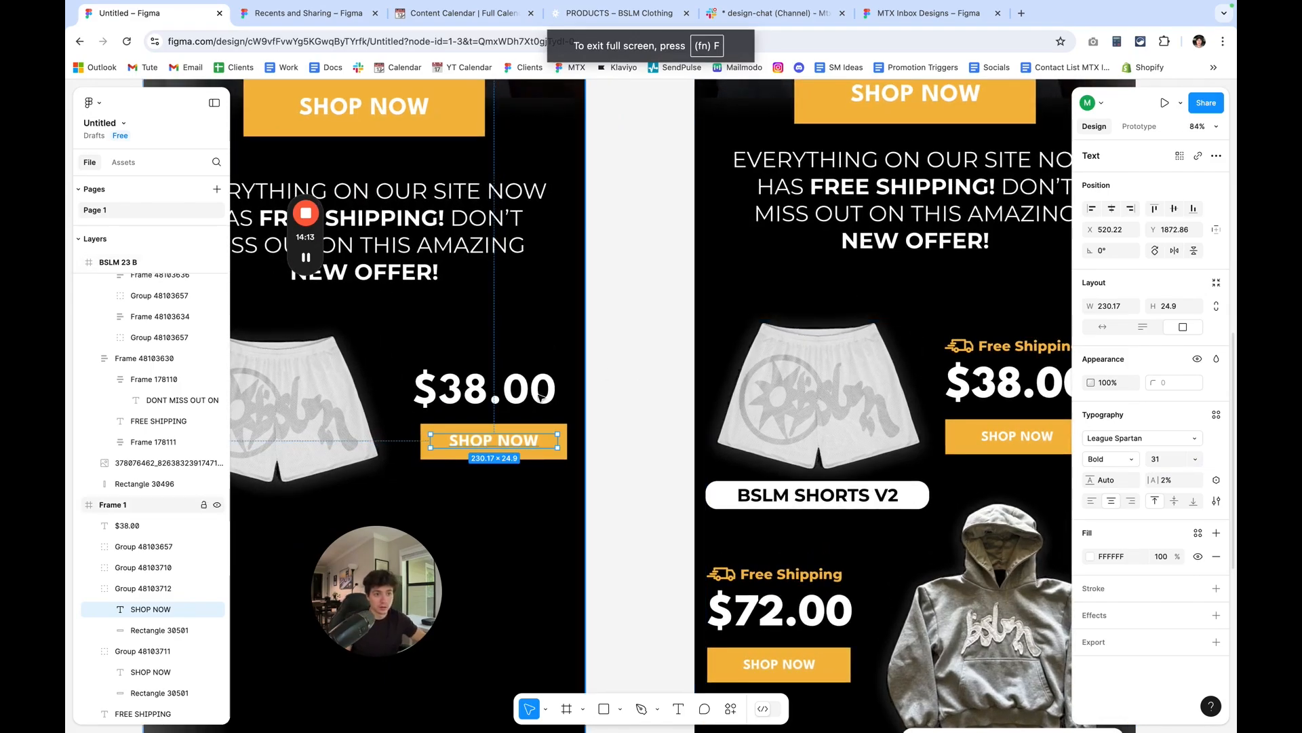
# Nudge the $38.00 price right and down to X 477, Y 1764 to centre it above its SHOP NOW button.
pyautogui.click(529, 392)
pyautogui.press('Right')
pyautogui.press('Right')
pyautogui.press('Right')
pyautogui.press('Right')
pyautogui.press('Right')
pyautogui.press('Right')
pyautogui.press('Right')
pyautogui.press('Right')
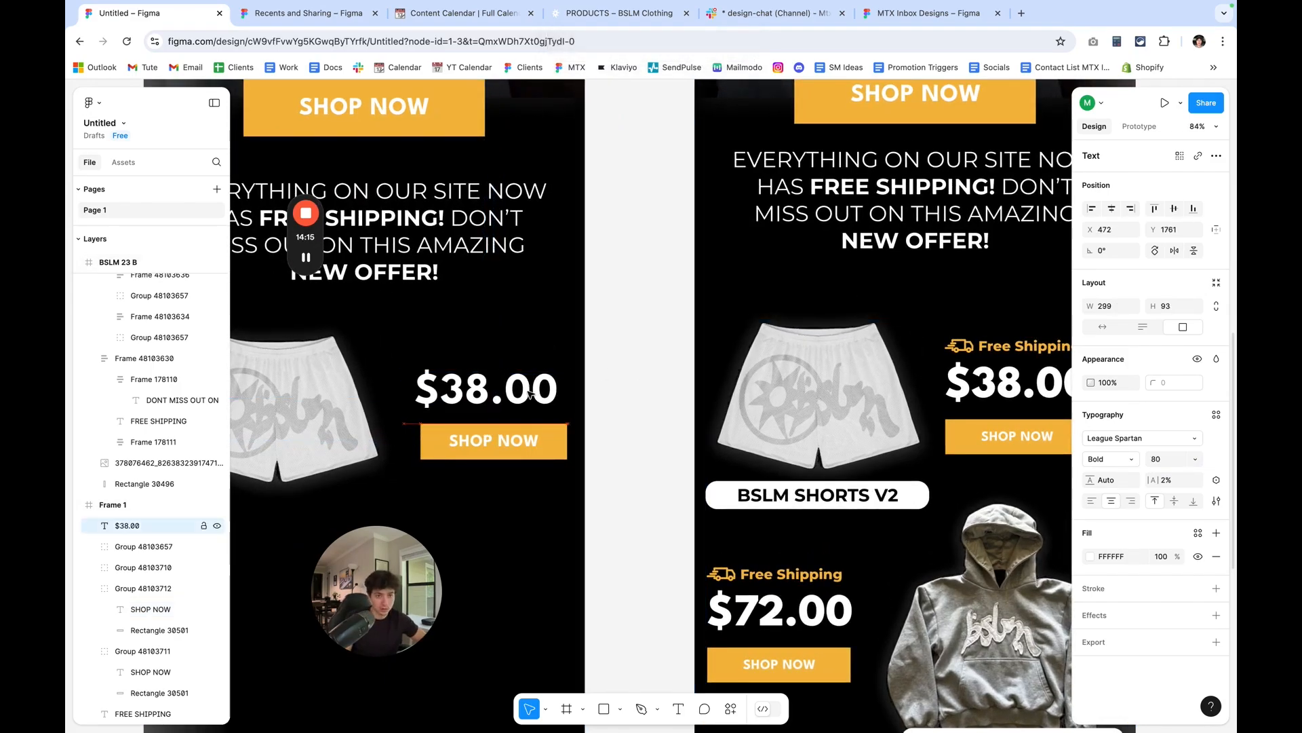
pyautogui.press('Down')
pyautogui.press('Down')
pyautogui.press('Down')
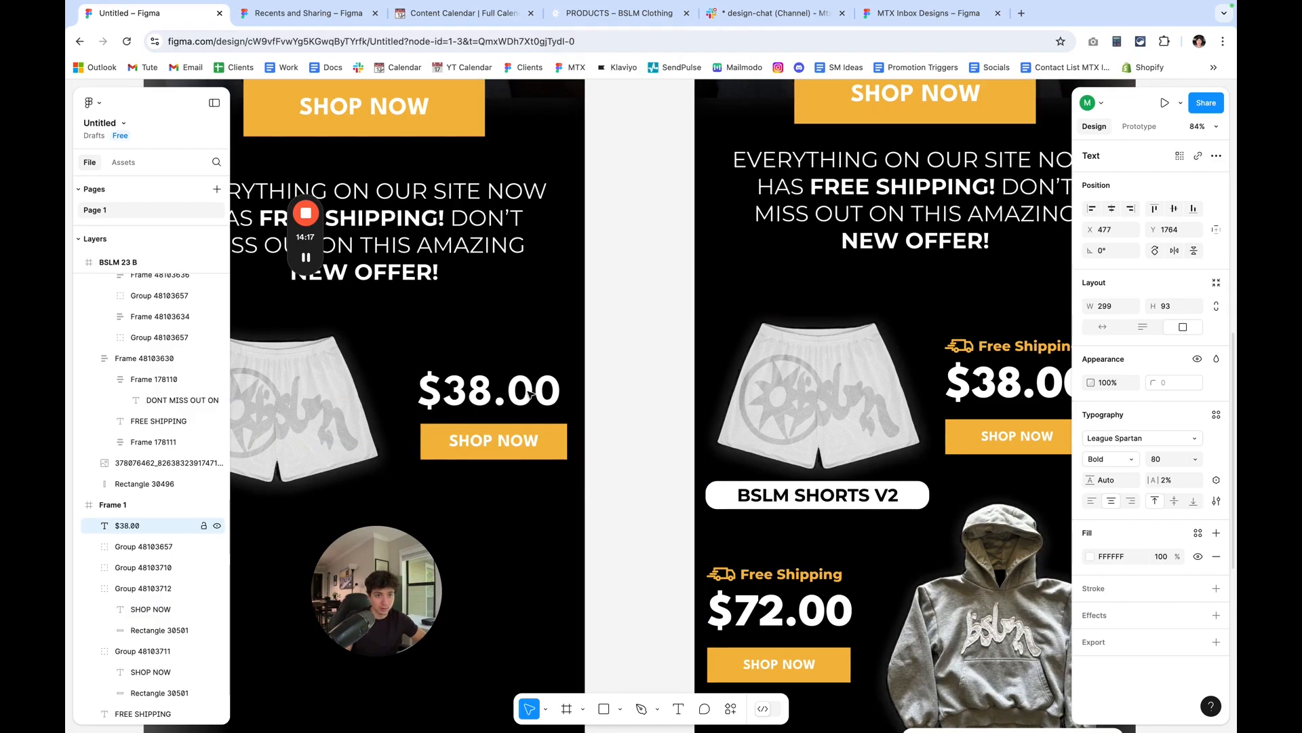
# Select the $38.00 price and its SHOP NOW button together and nudge them left and up beside the shorts.
pyautogui.click(514, 434)
pyautogui.keyDown('shift'); pyautogui.click(518, 398); pyautogui.keyUp('shift')
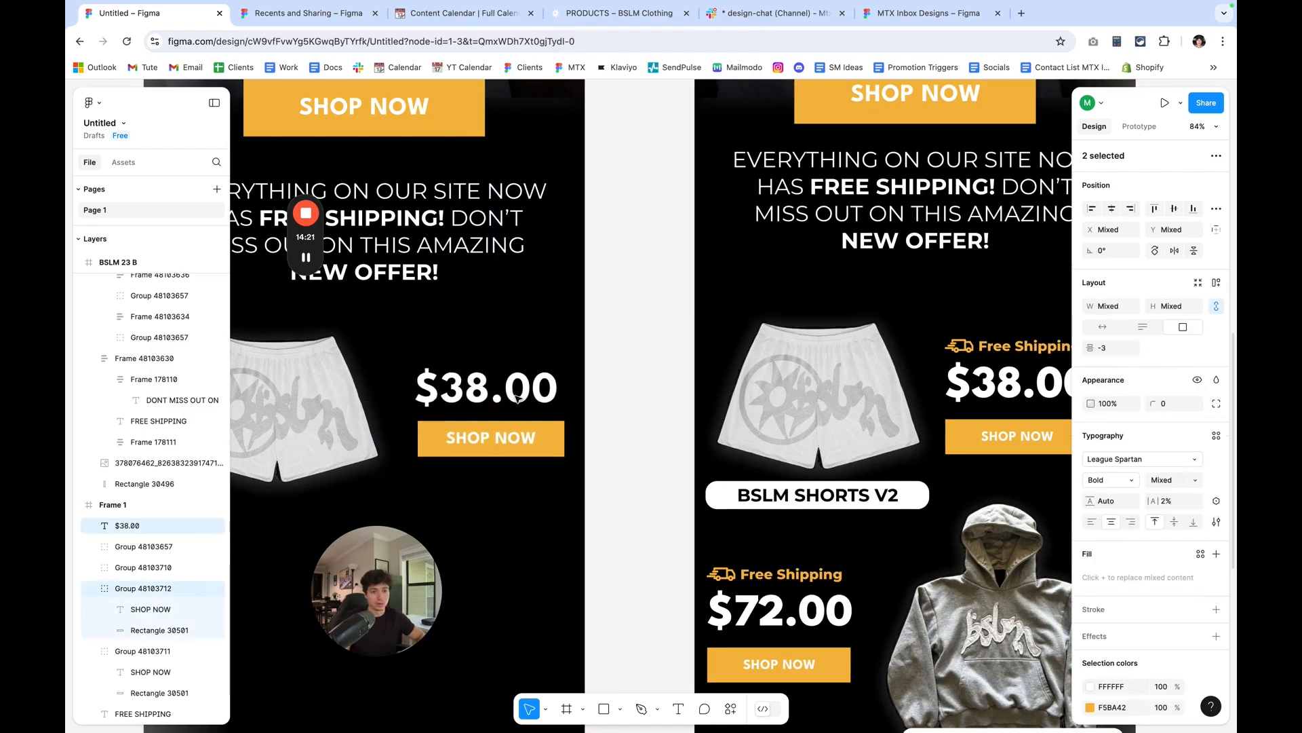
pyautogui.scroll(-5, 518, 398)
pyautogui.press('Left')
pyautogui.press('Left')
pyautogui.press('Left')
pyautogui.press('Left')
pyautogui.press('Left')
pyautogui.press('Left')
pyautogui.press('Left')
pyautogui.press('Left')
pyautogui.press('Left')
pyautogui.press('Up')
pyautogui.press('Up')
pyautogui.press('Up')
pyautogui.press('Up')
pyautogui.press('Up')
pyautogui.press('Up')
pyautogui.press('Up')
pyautogui.press('Up')
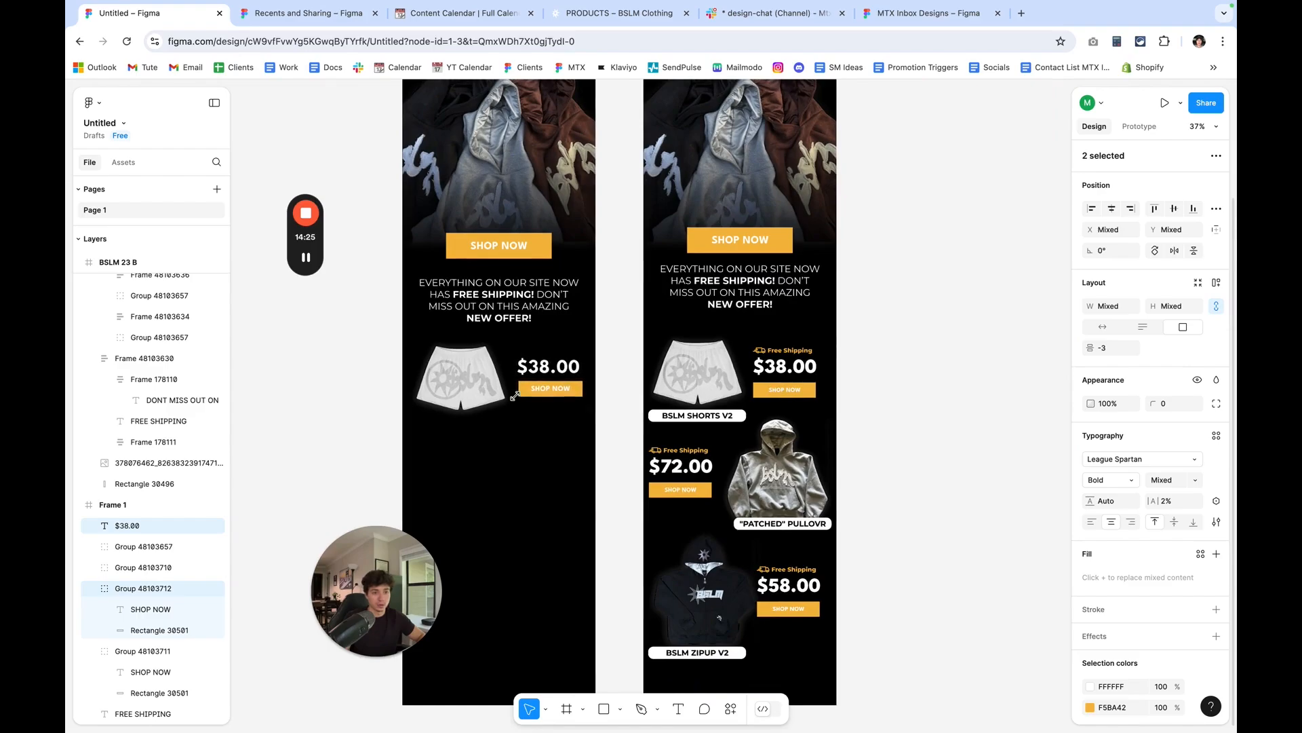
pyautogui.hscroll(-3, 746, 390)
pyautogui.click(882, 370)
# Draw a rectangle about 294 by 50 below the shorts in Frame 1 and round its corners to radius 82.
pyautogui.scroll(2, 906, 370)
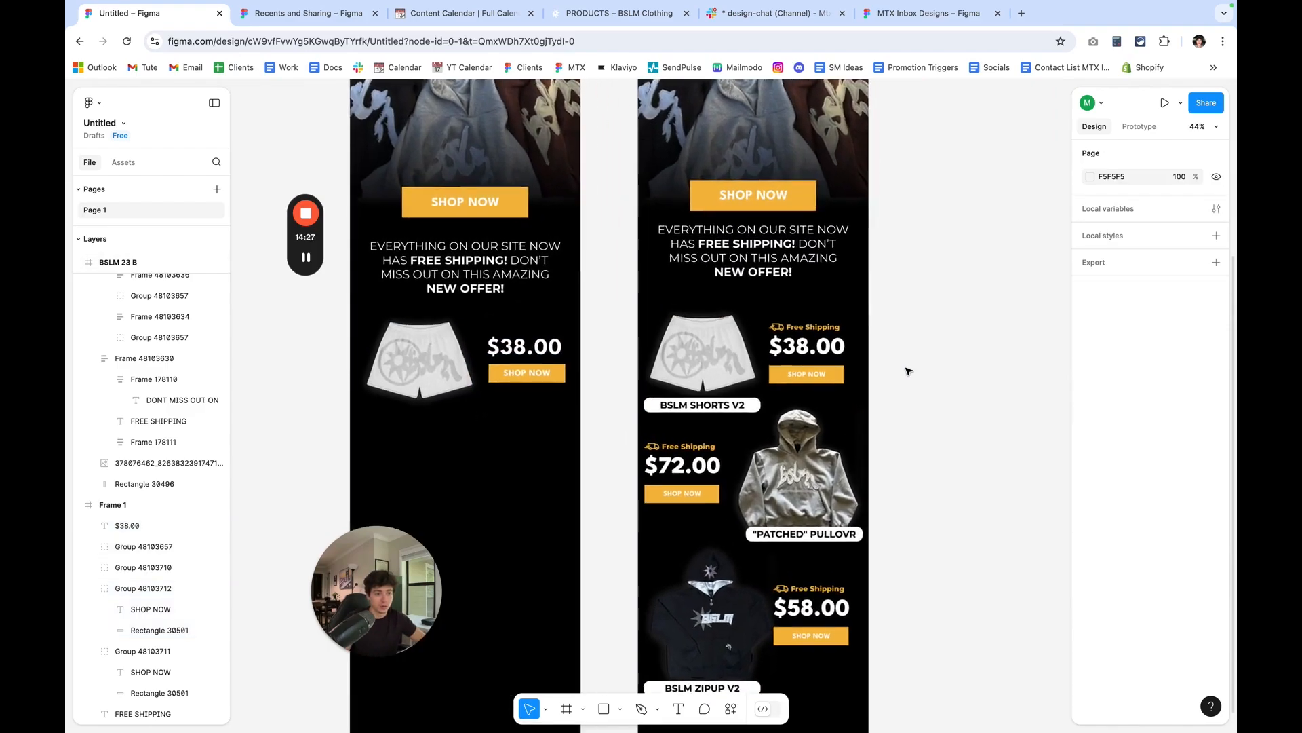
pyautogui.hscroll(-2, 906, 369)
pyautogui.scroll(1, 854, 377)
pyautogui.scroll(2, 856, 375)
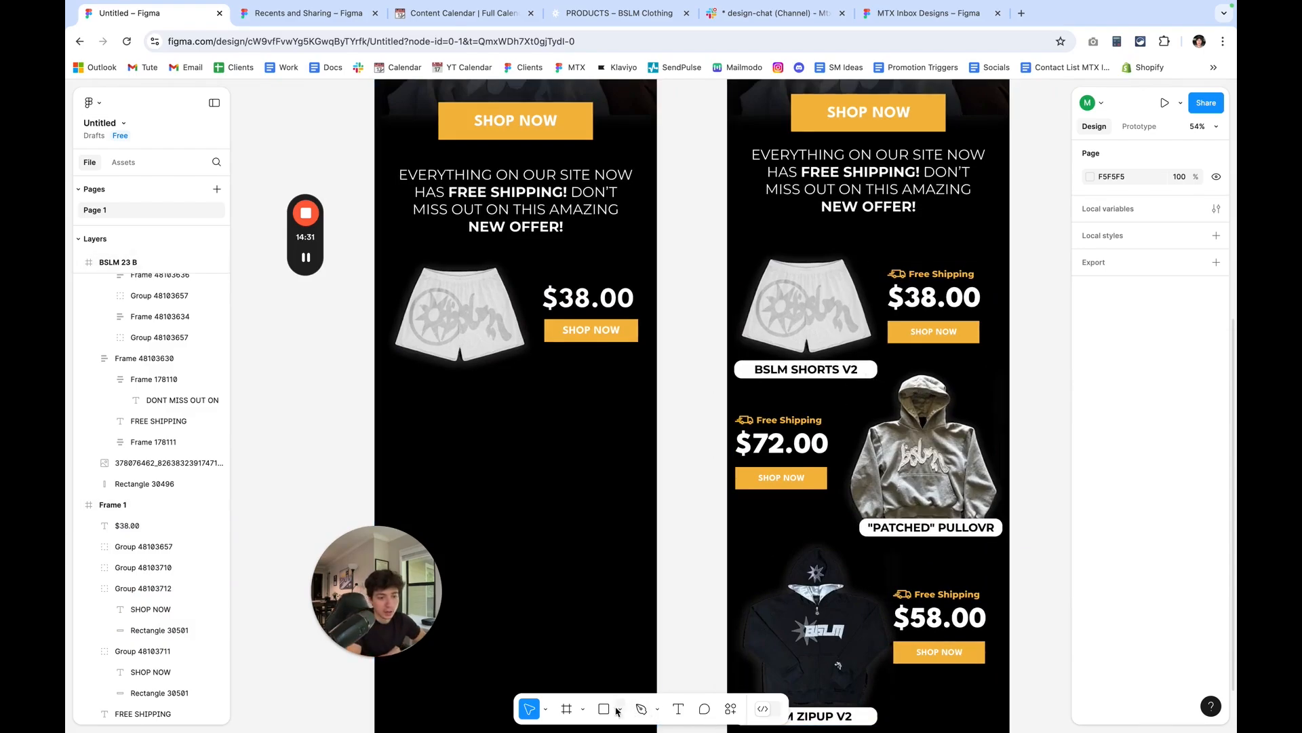
pyautogui.press('r')
pyautogui.moveTo(516, 392); pyautogui.dragTo(412, 375)
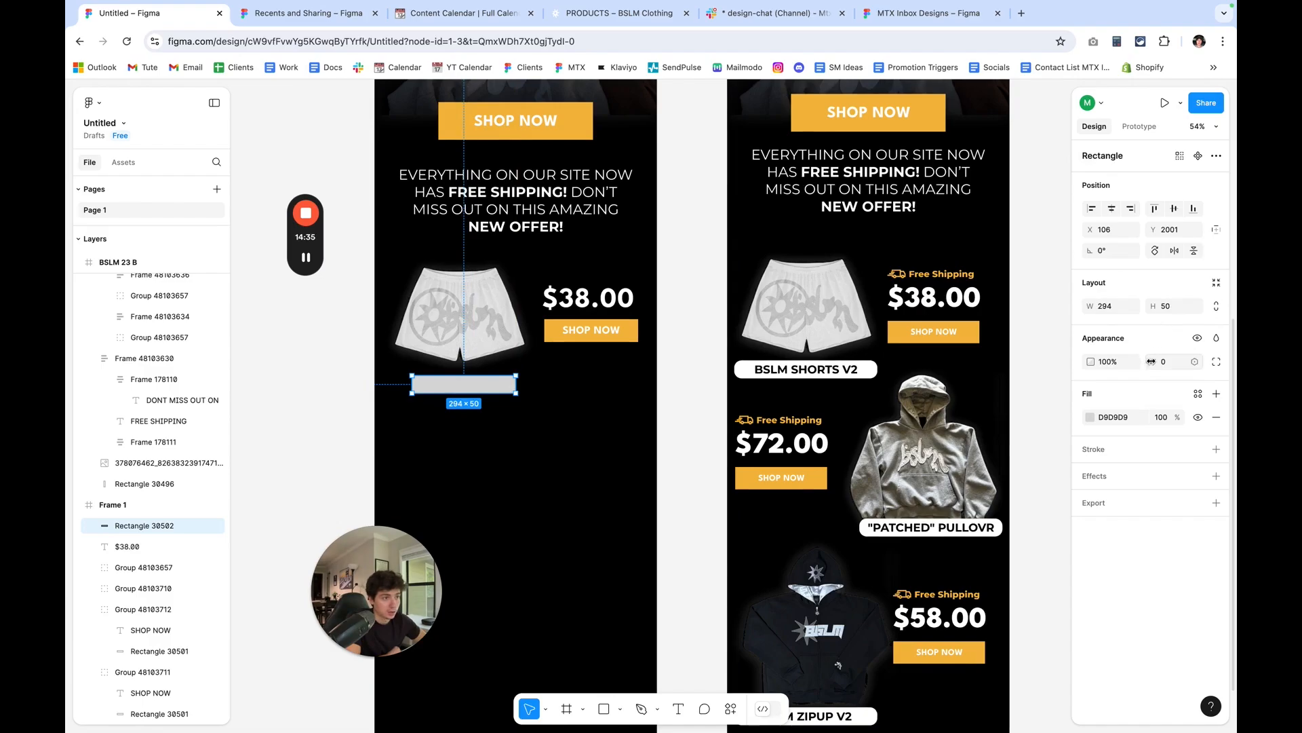
pyautogui.moveTo(1151, 362); pyautogui.dragTo(1164, 362)
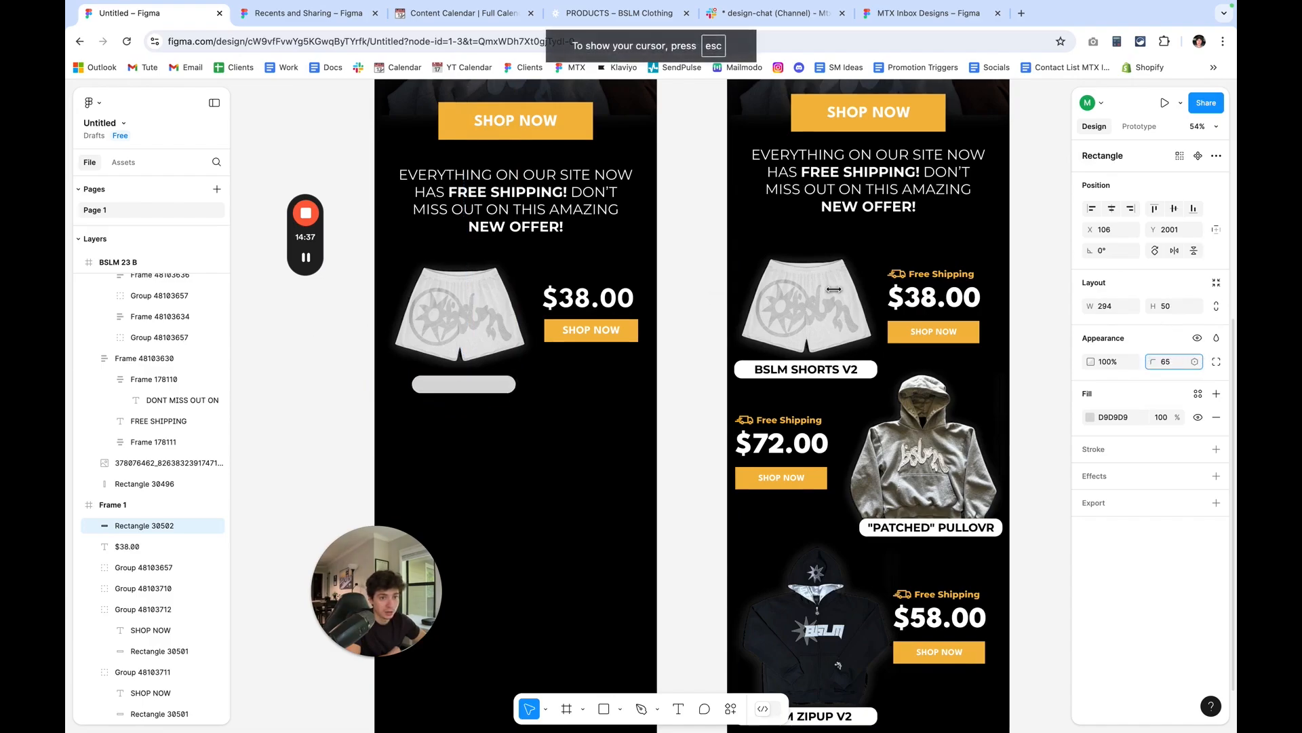
pyautogui.moveTo(1051, 293); pyautogui.dragTo(1143, 363)
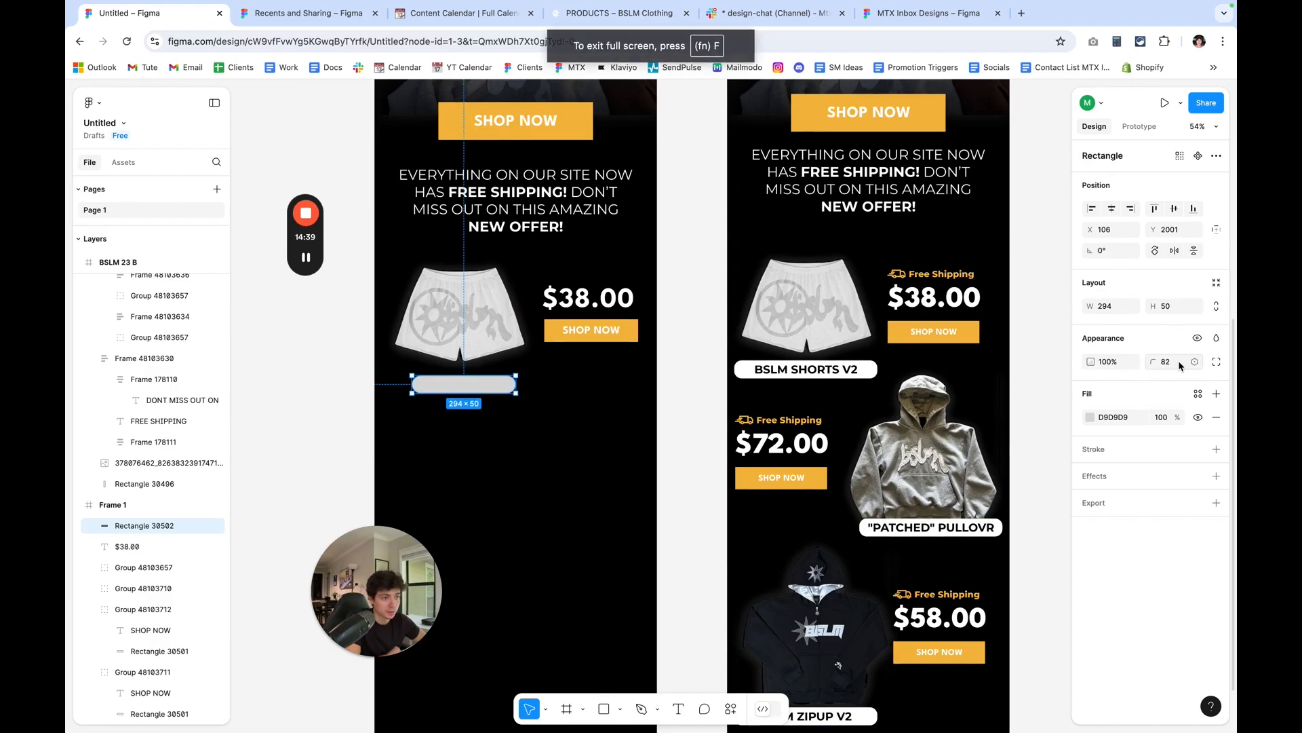
# Fill the rounded rectangle with white FFFFFF, resize it to 427 by 59 and centre it beneath the shorts.
pyautogui.click(1091, 417)
pyautogui.moveTo(991, 450); pyautogui.dragTo(858, 363)
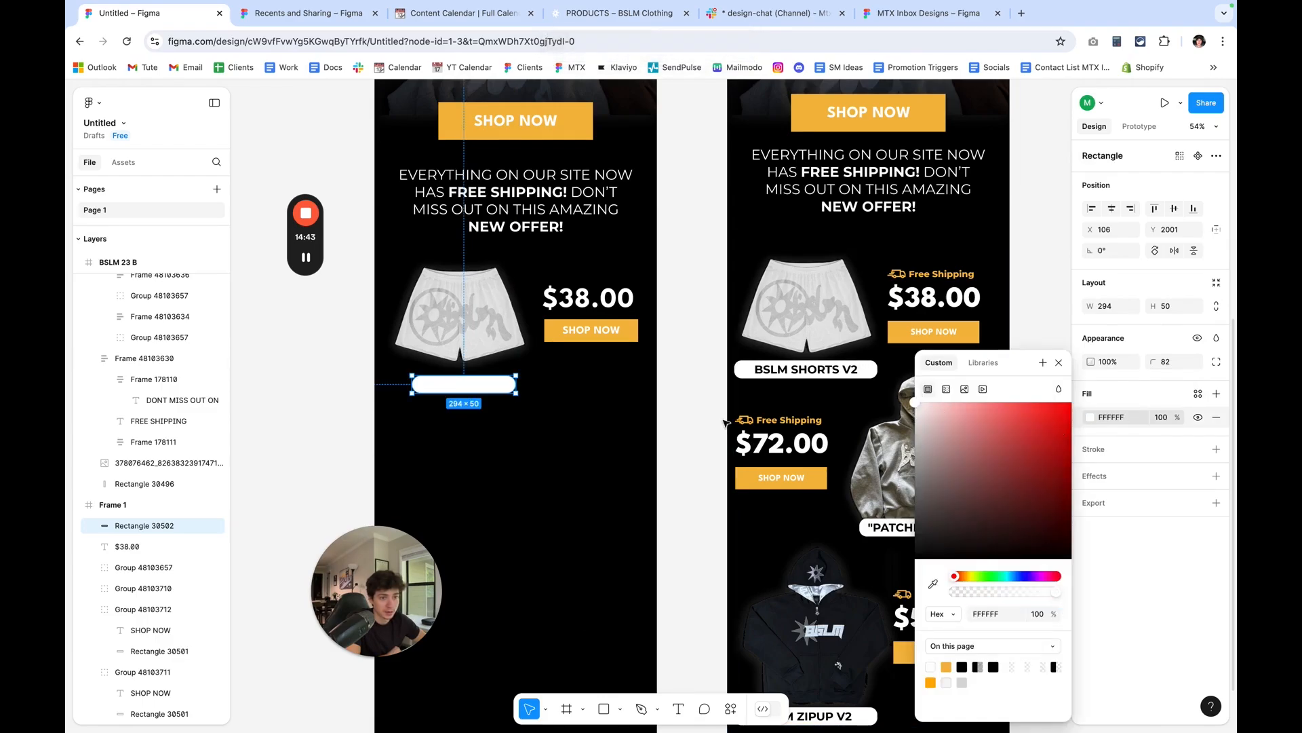
pyautogui.click(1217, 306)
pyautogui.moveTo(1096, 307); pyautogui.dragTo(1158, 310)
pyautogui.moveTo(534, 389); pyautogui.dragTo(486, 387)
# Add a text box about 304 by 33 on the white rounded rectangle, reading "BSLM SHORTS V2".
pyautogui.press('t')
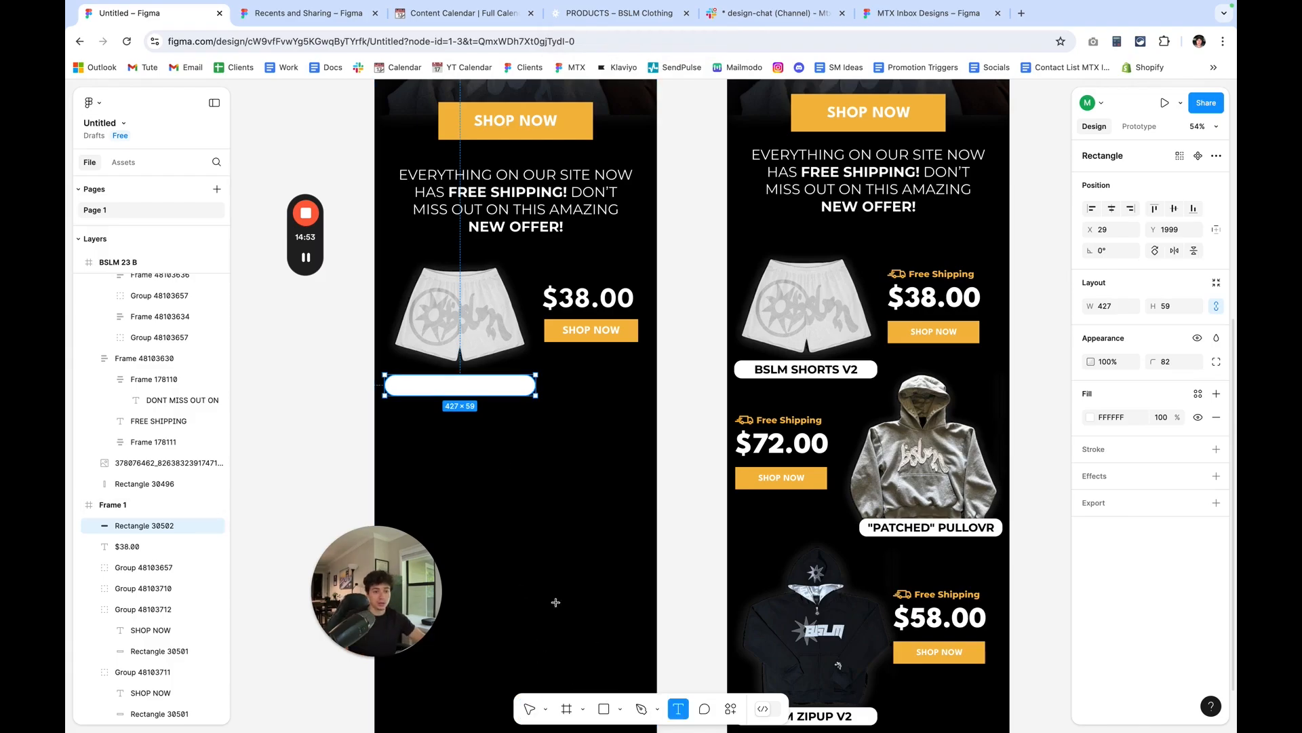
pyautogui.scroll(5, 461, 415)
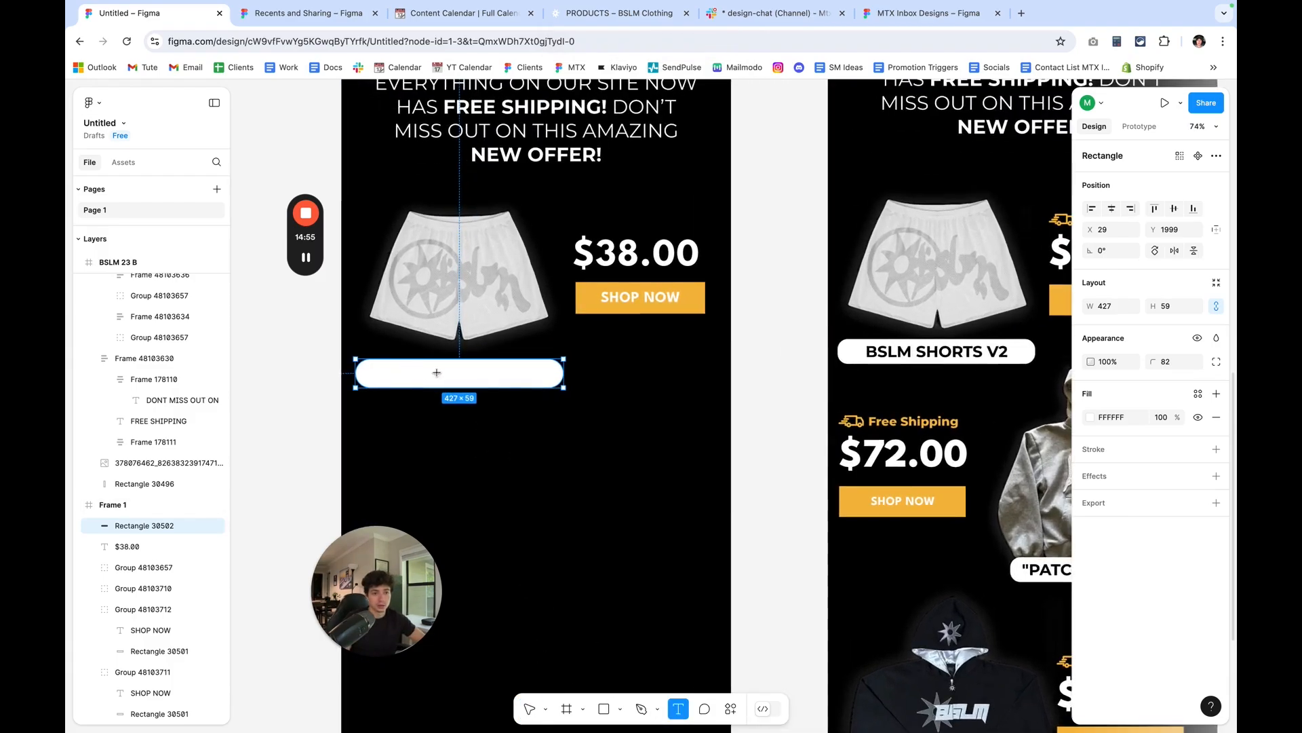
pyautogui.moveTo(389, 365); pyautogui.dragTo(536, 380)
pyautogui.write('BSLM SH')
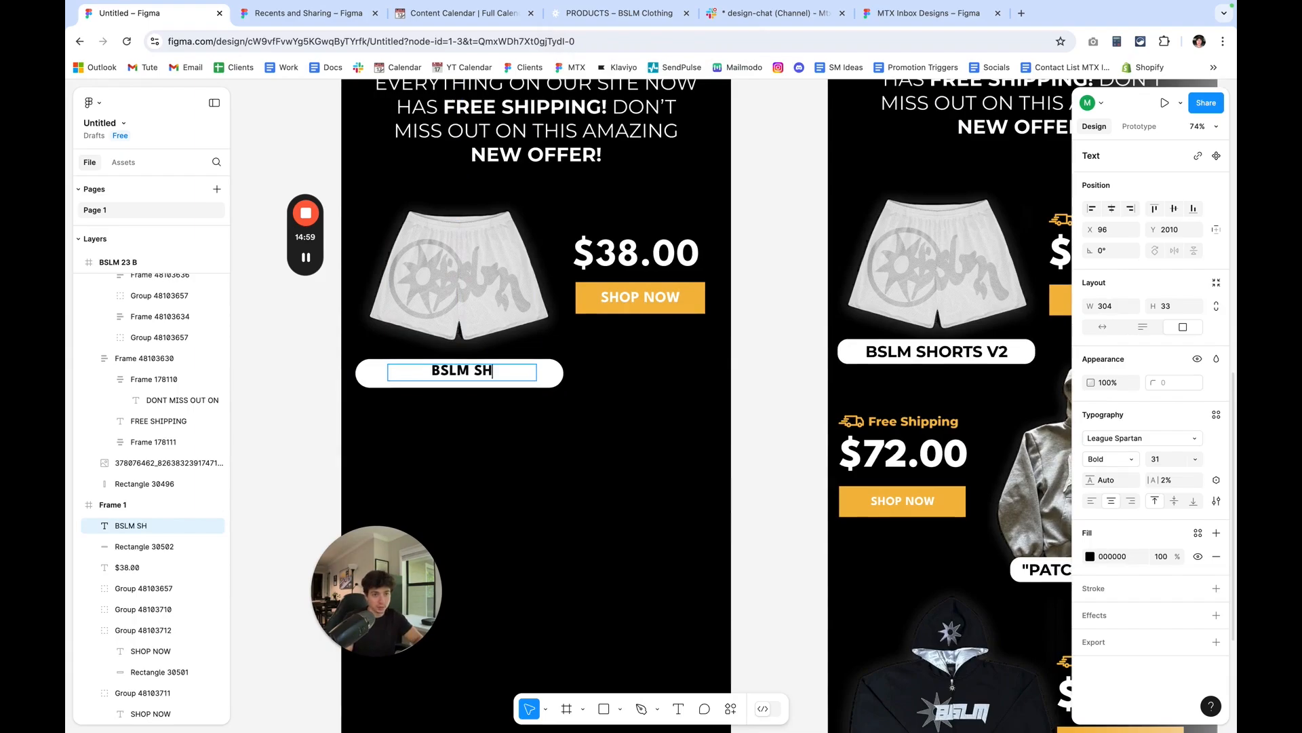
pyautogui.write('ORTS V@')
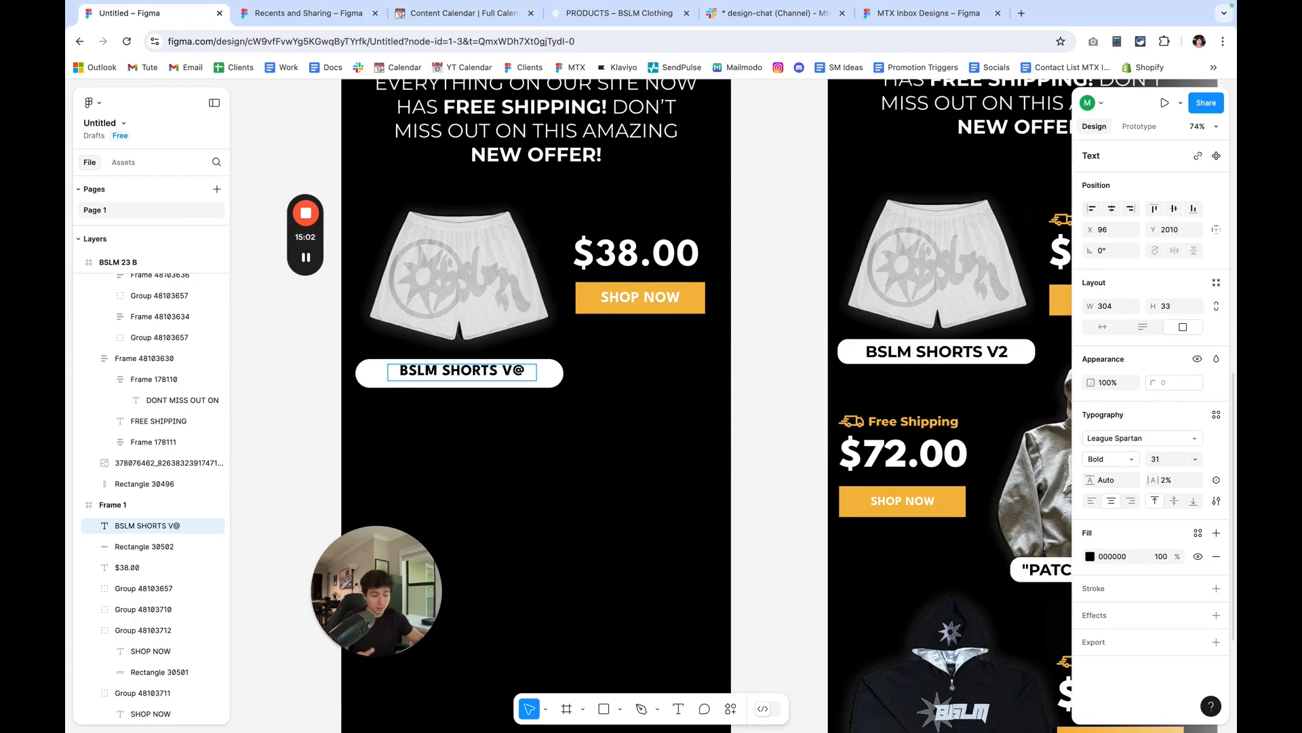
pyautogui.press('BackSpace')
pyautogui.write('2')
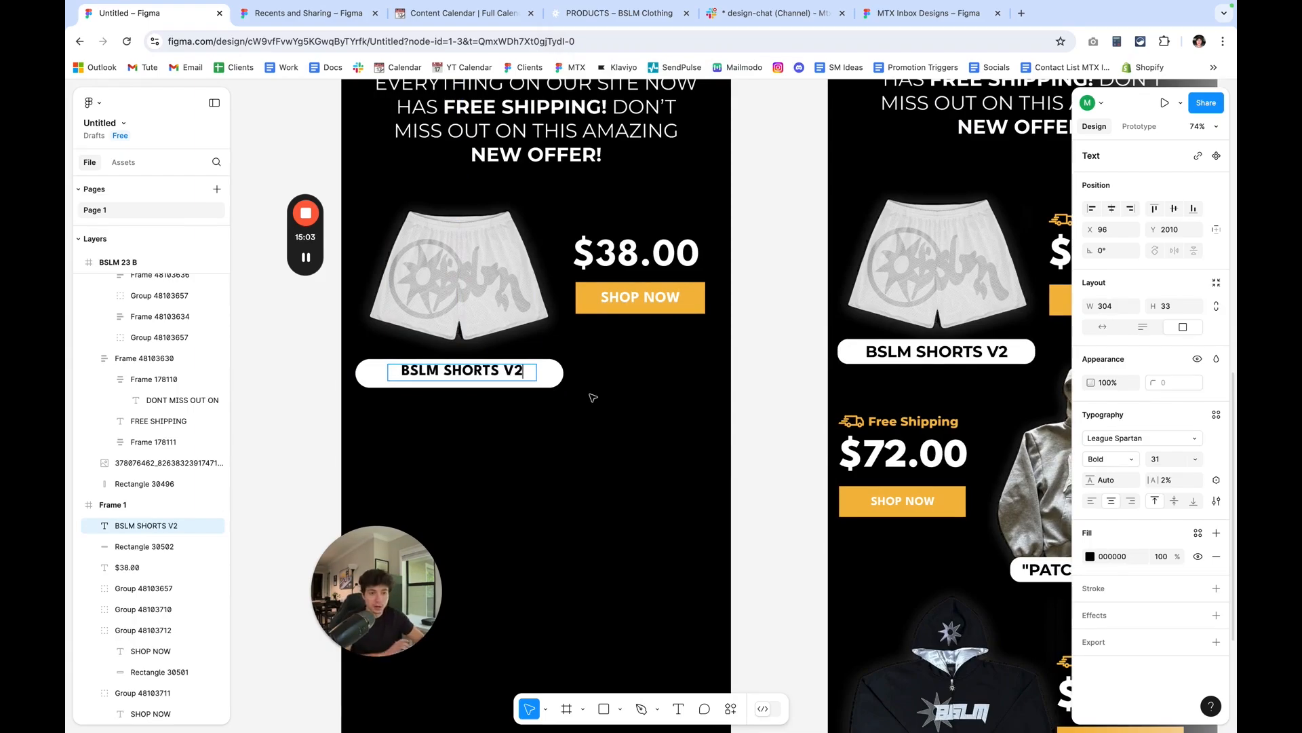
# Nudge the BSLM SHORTS V2 label down and left to X 92, Y 2016 to centre it in the white rounded rectangle.
pyautogui.press('Escape')
pyautogui.press('Down')
pyautogui.press('Down')
pyautogui.press('Down')
pyautogui.press('Down')
pyautogui.press('Down')
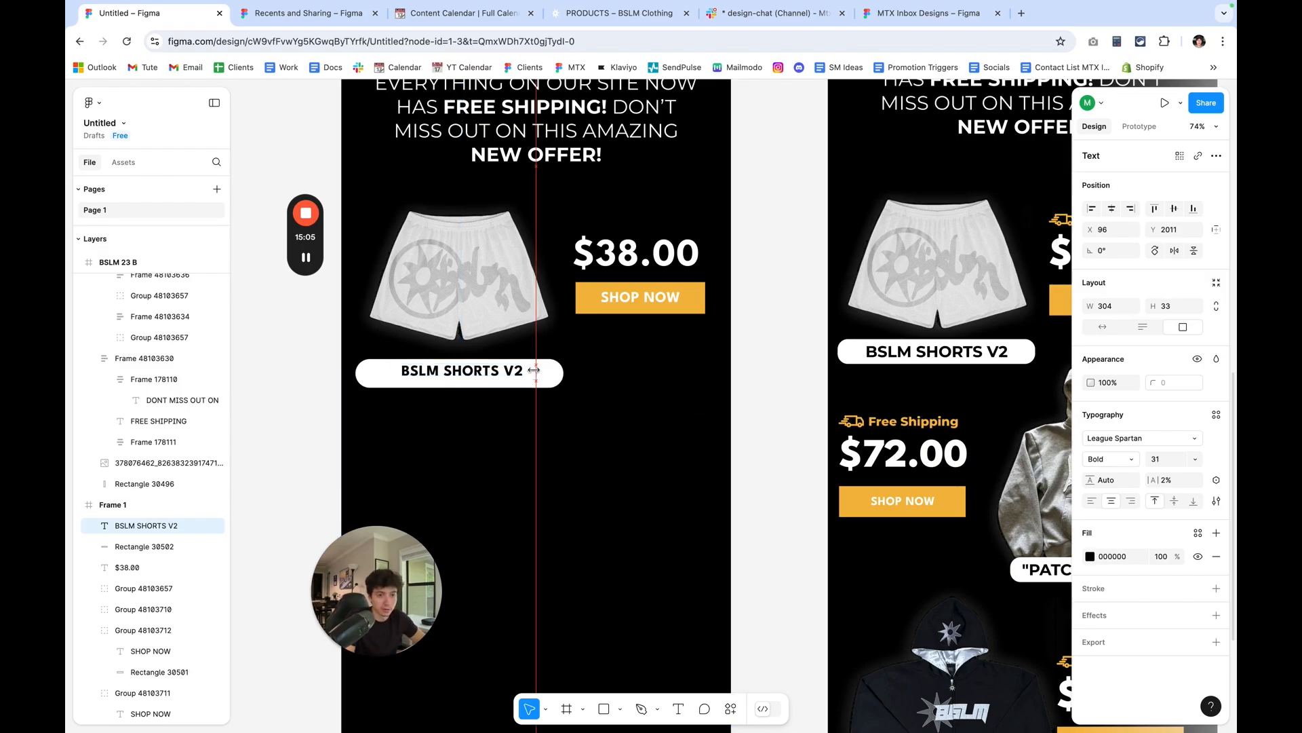
pyautogui.press('Left')
pyautogui.press('Left')
pyautogui.press('Left')
pyautogui.press('Left')
pyautogui.press('Left')
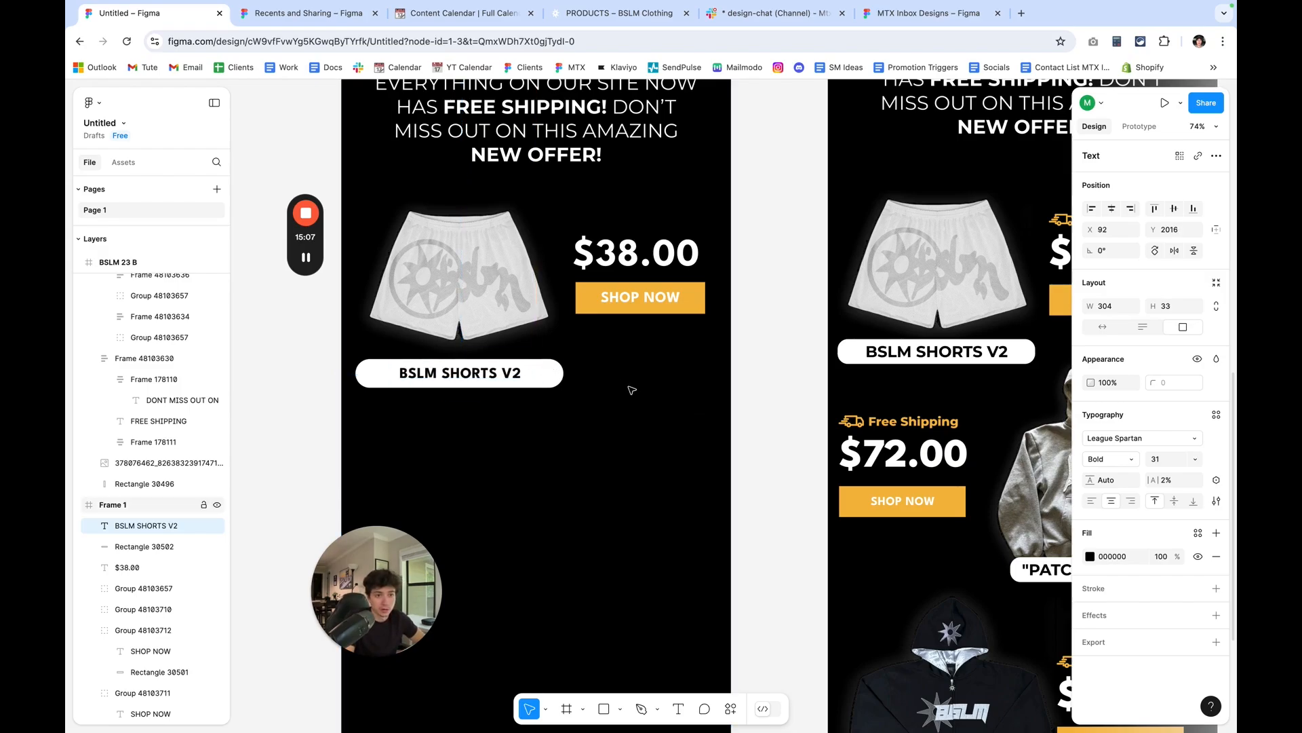
# Nudge the BSLM SHORTS V2 label in the white rounded rectangle to X 91, Y 2017.
pyautogui.press('Down')
pyautogui.press('Down')
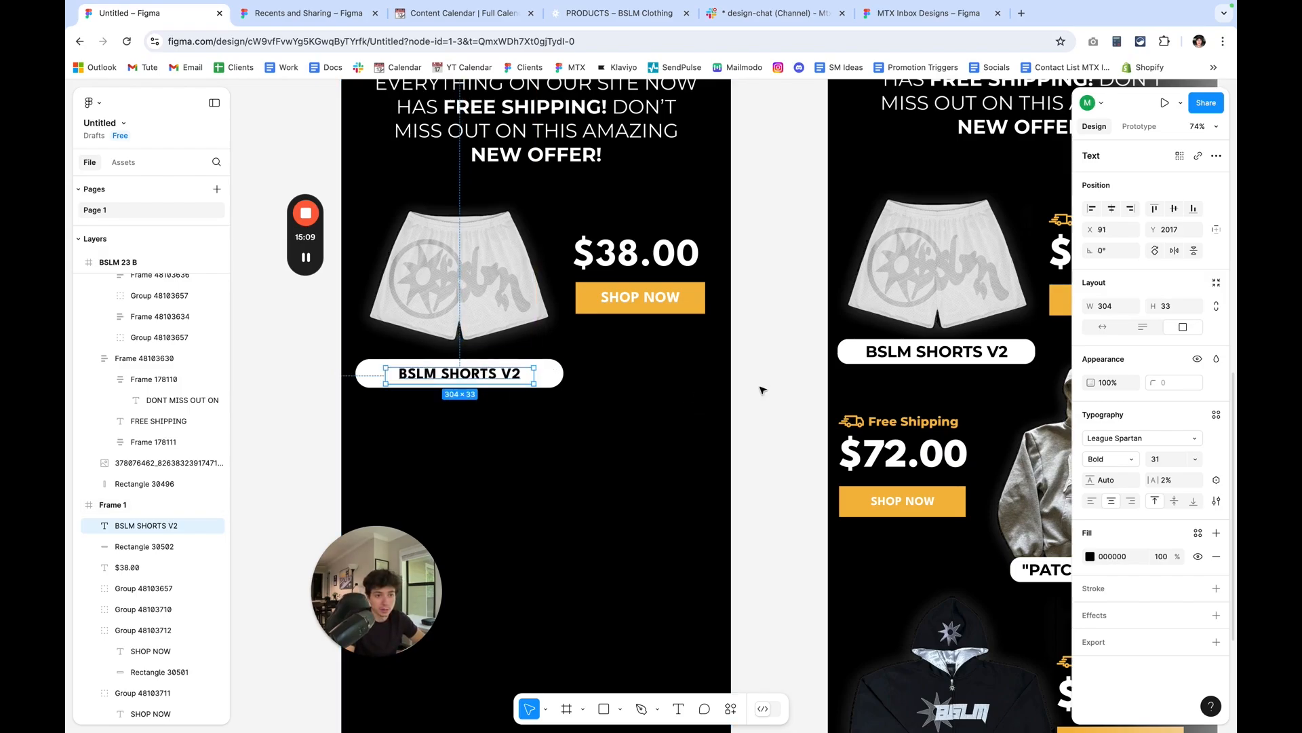
pyautogui.click(764, 389)
pyautogui.scroll(-5, 763, 388)
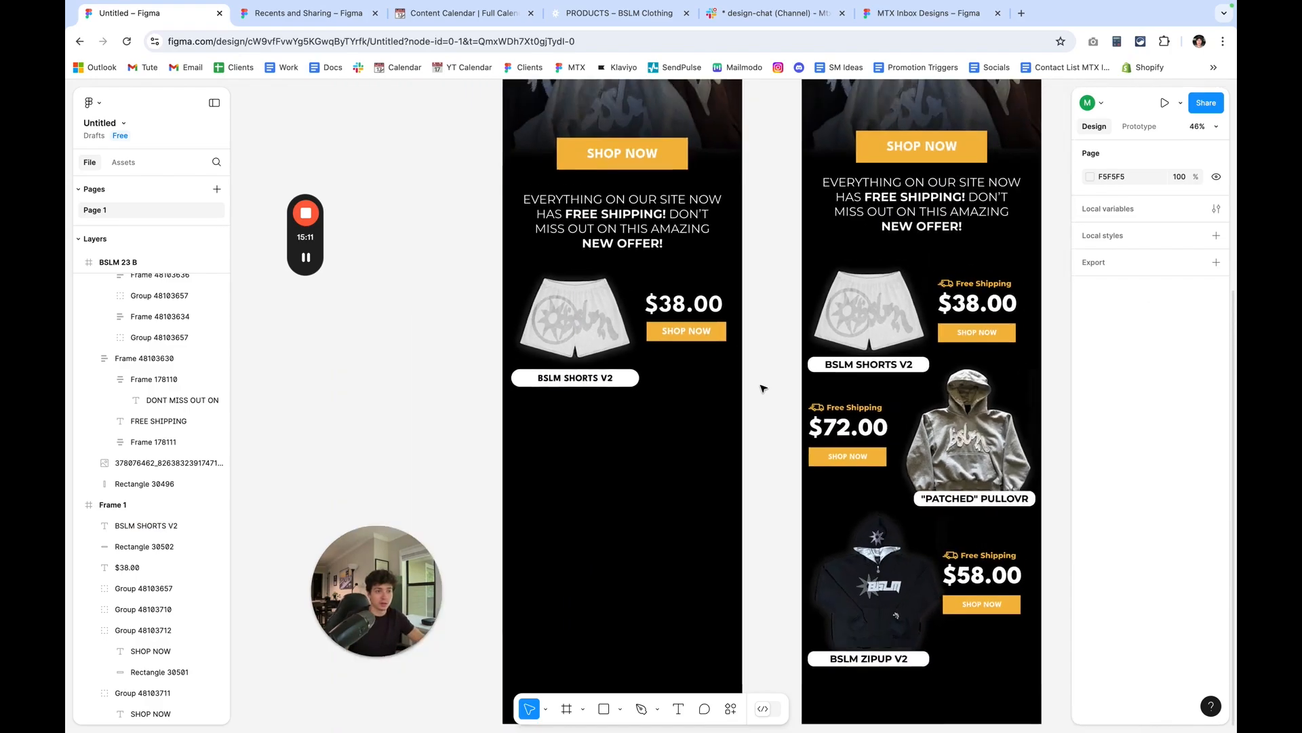
pyautogui.scroll(3, 764, 384)
pyautogui.scroll(1, 1006, 299)
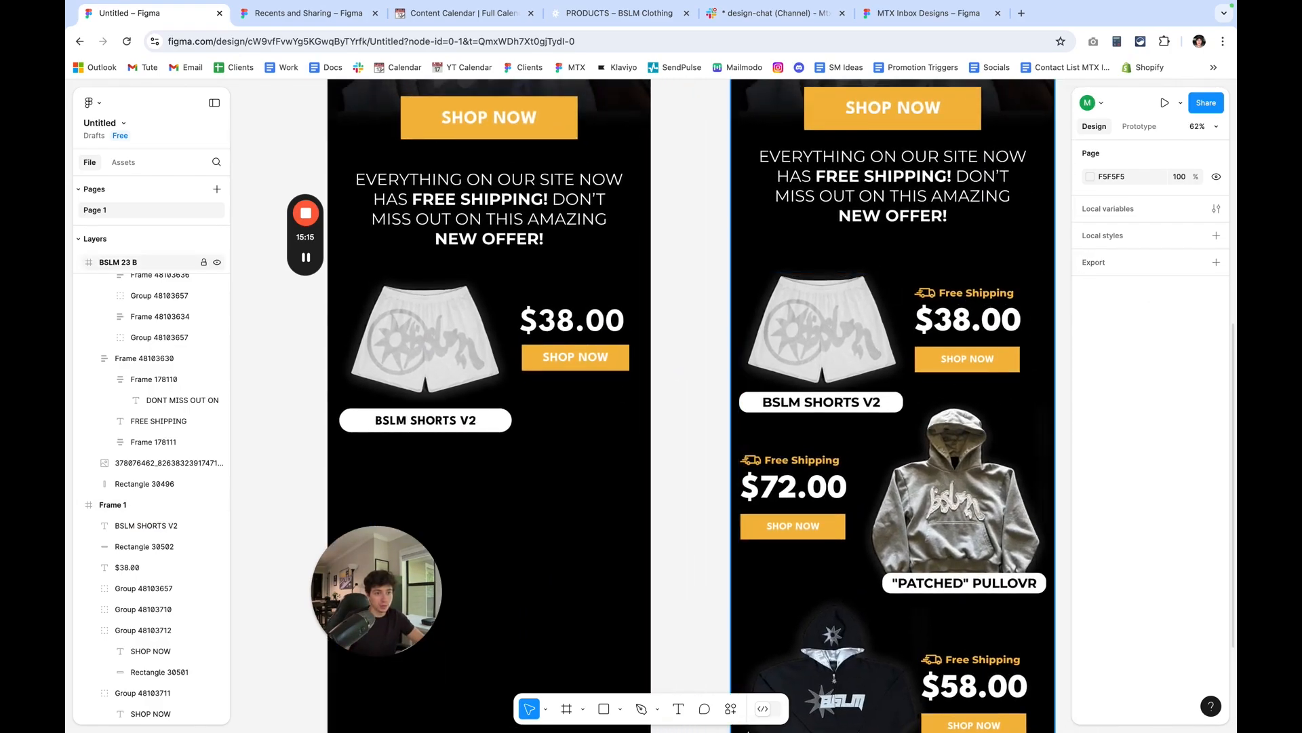
# Add a "Free Shipping" text box above the $38.00 price in Frame 1 and widen it to about 216 by 21.
pyautogui.click(678, 708)
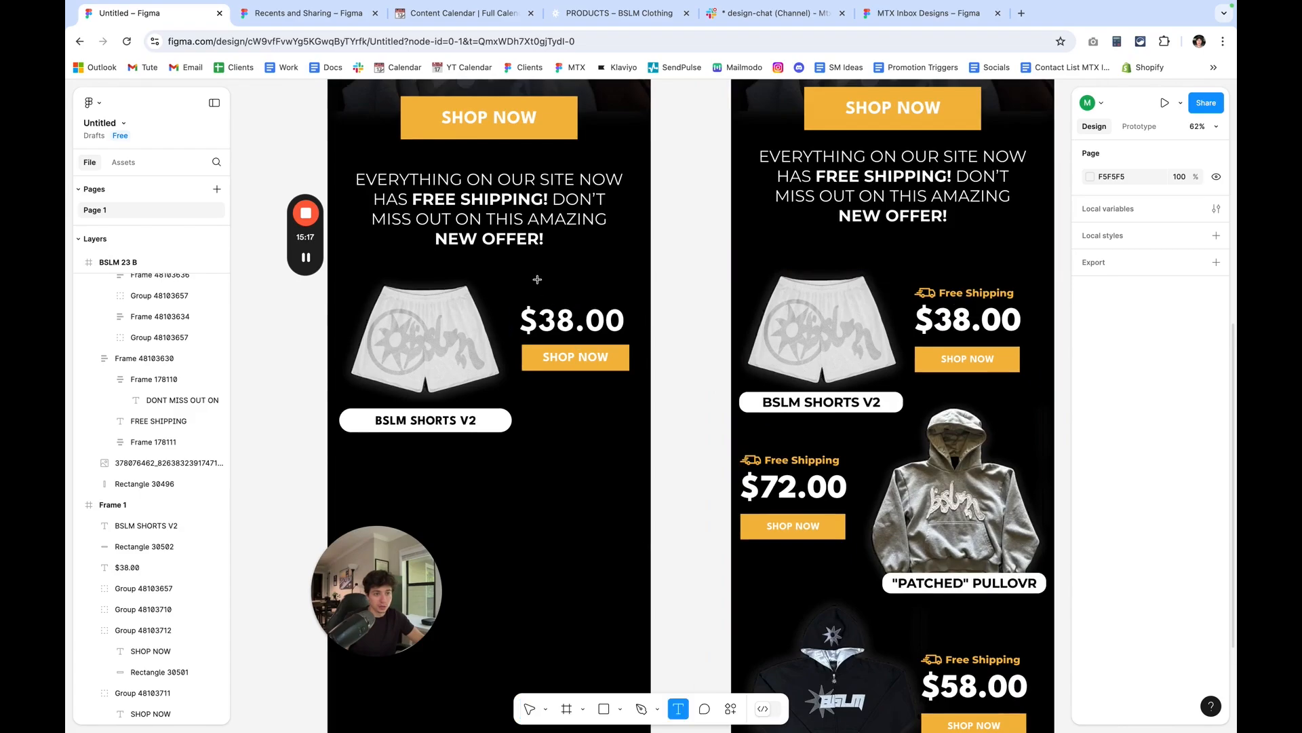
pyautogui.moveTo(537, 279); pyautogui.dragTo(595, 296)
pyautogui.write('FREE SH')
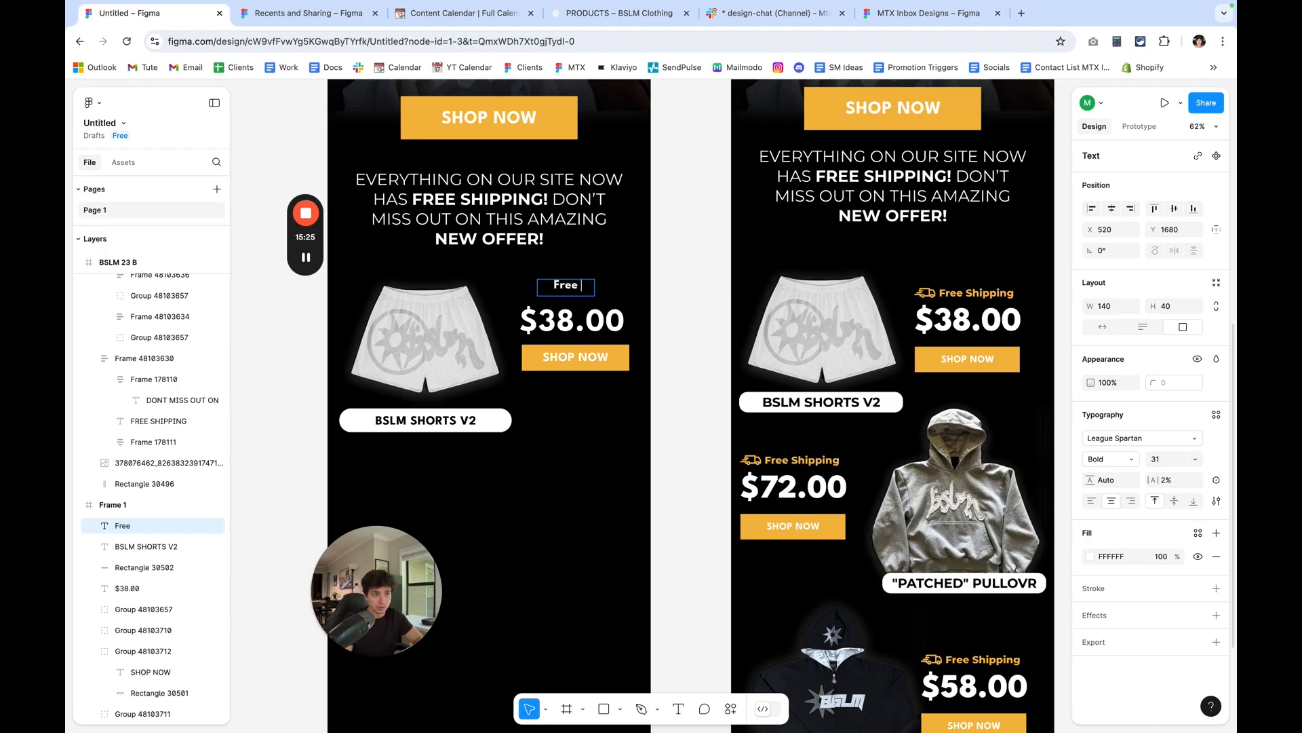
pyautogui.write('ppin')
pyautogui.press('Escape')
pyautogui.moveTo(595, 296); pyautogui.dragTo(627, 288)
pyautogui.click(676, 322)
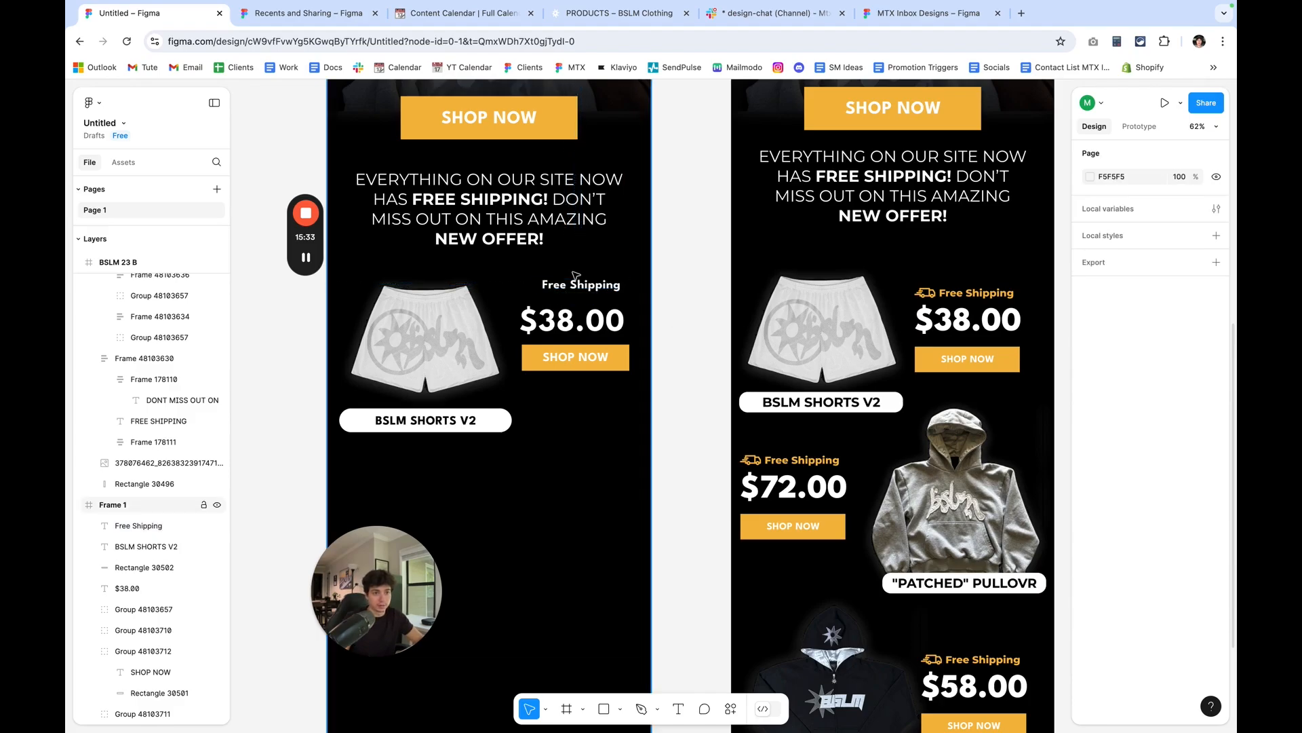
# Centre the Free Shipping text above the price at X 506, Y 1679 and fill it with F5BA42.
pyautogui.scroll(3, 585, 288)
pyautogui.moveTo(585, 290); pyautogui.dragTo(577, 290)
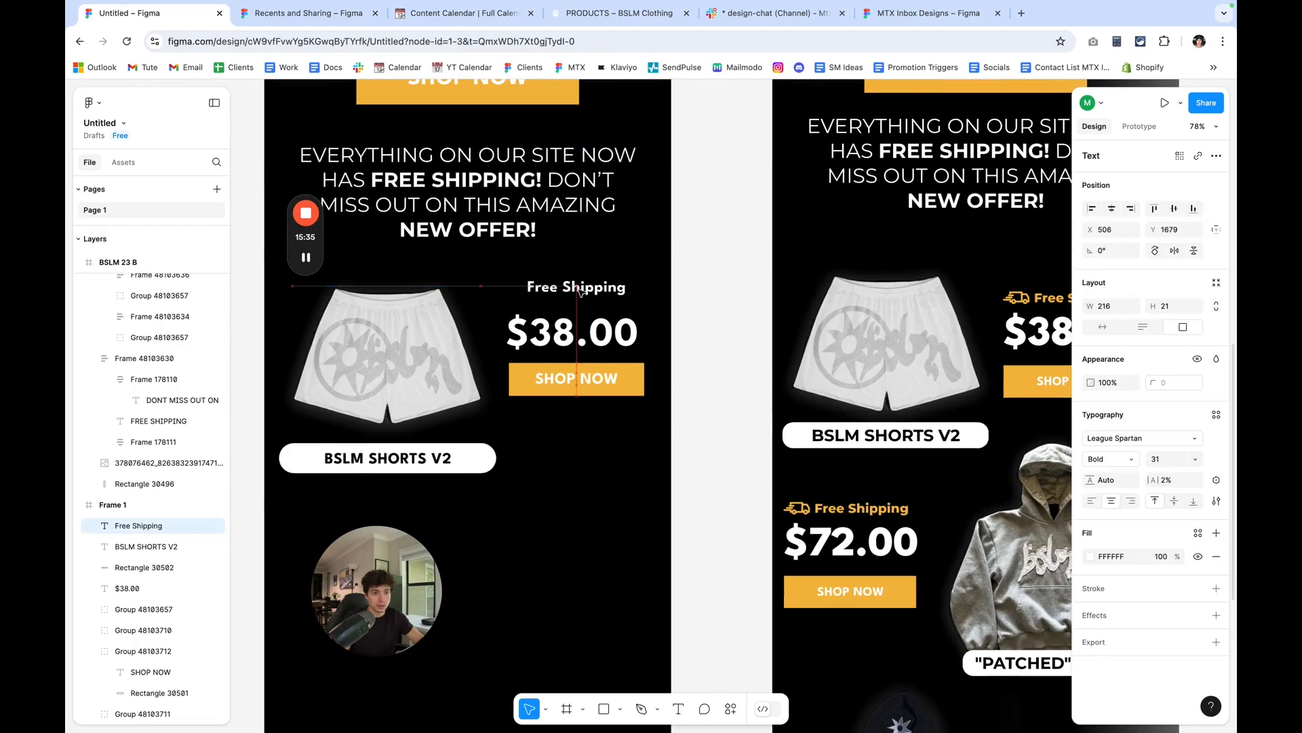
pyautogui.click(1091, 557)
pyautogui.click(948, 666)
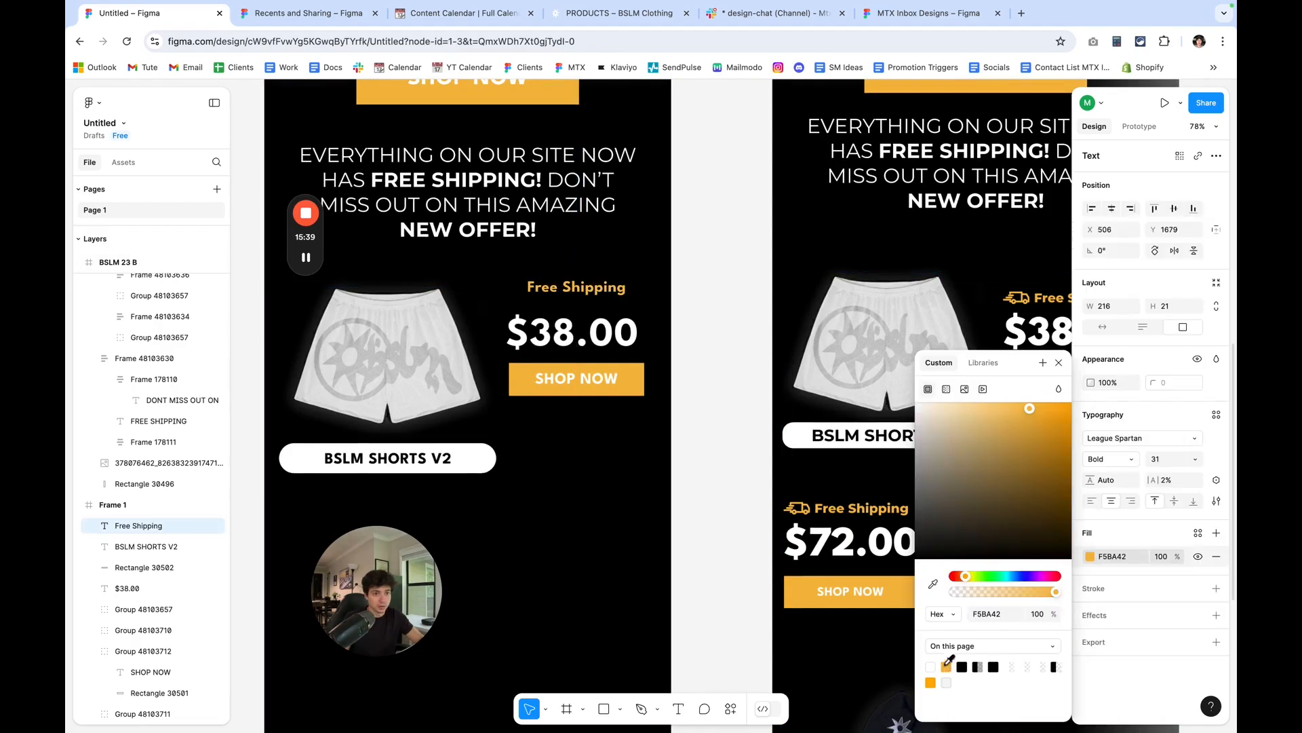
pyautogui.click(728, 396)
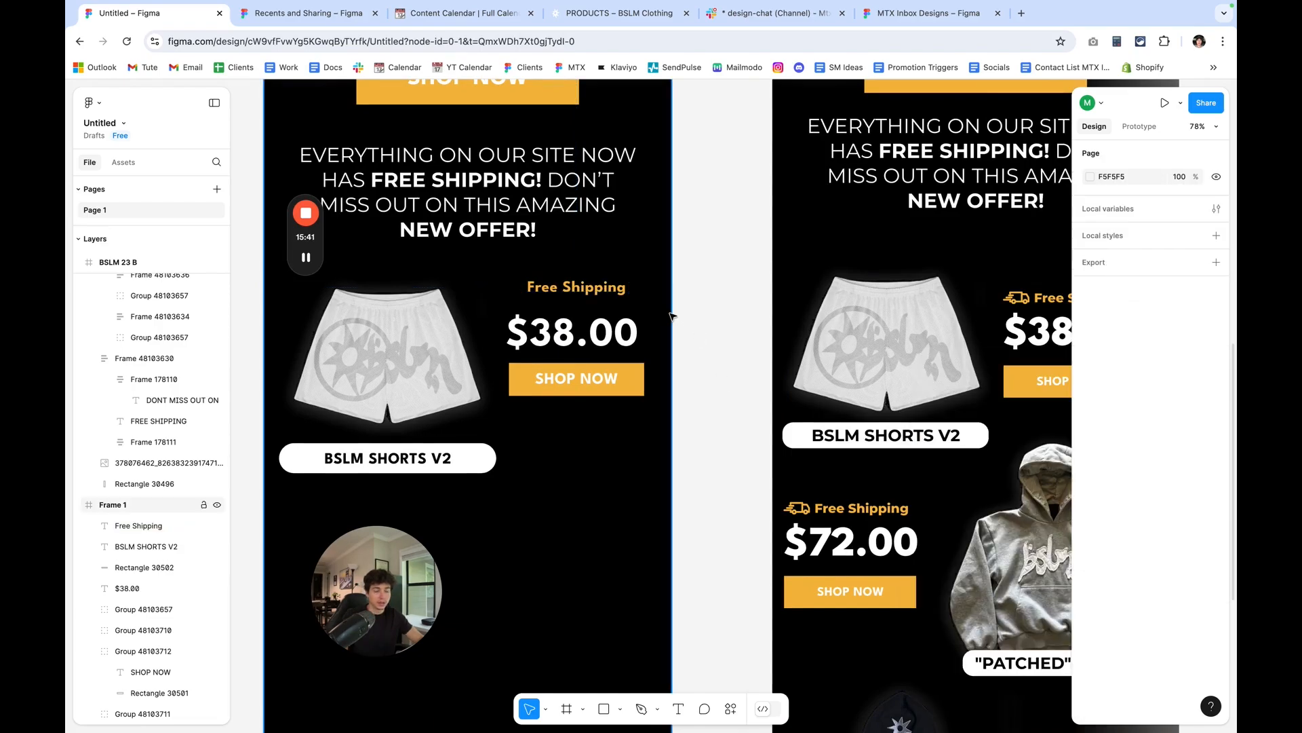
# Check the truck icon in the reference design and run the Phosphor Icons plugin.
pyautogui.hscroll(5, 858, 343)
pyautogui.scroll(10, 721, 315)
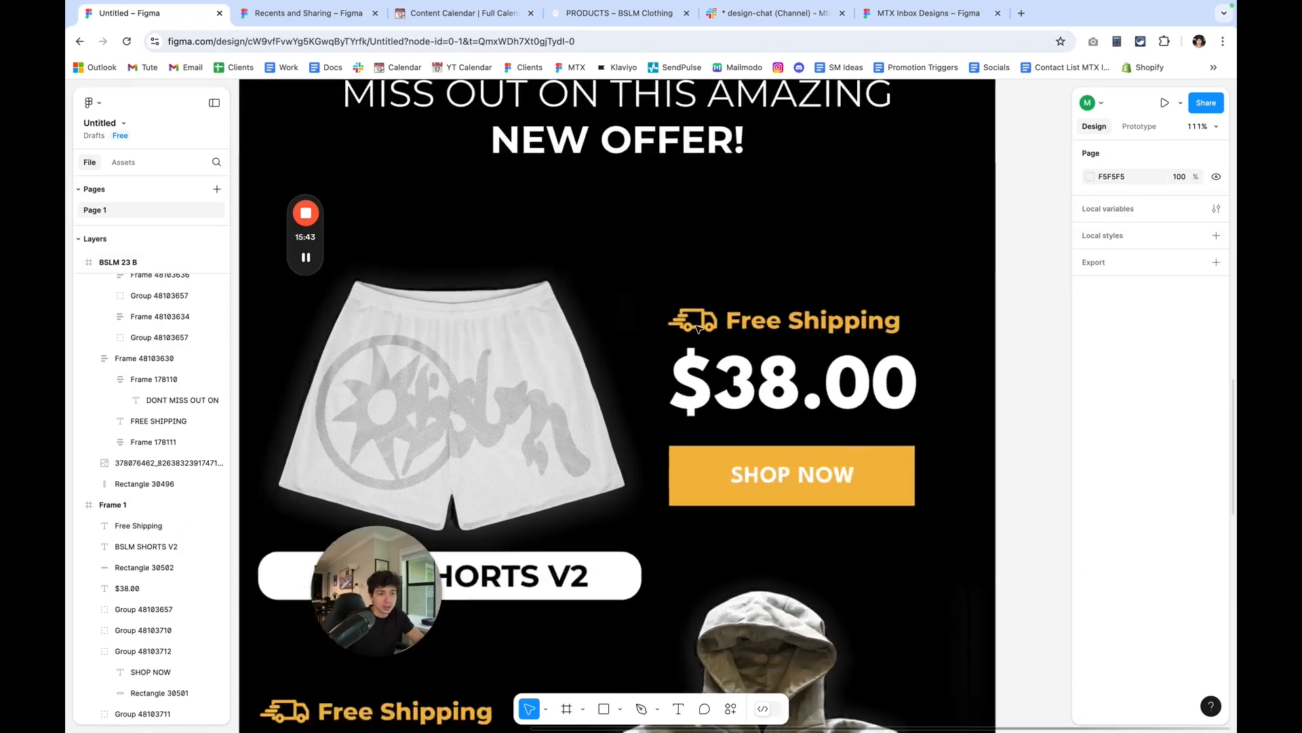
pyautogui.scroll(-10, 721, 316)
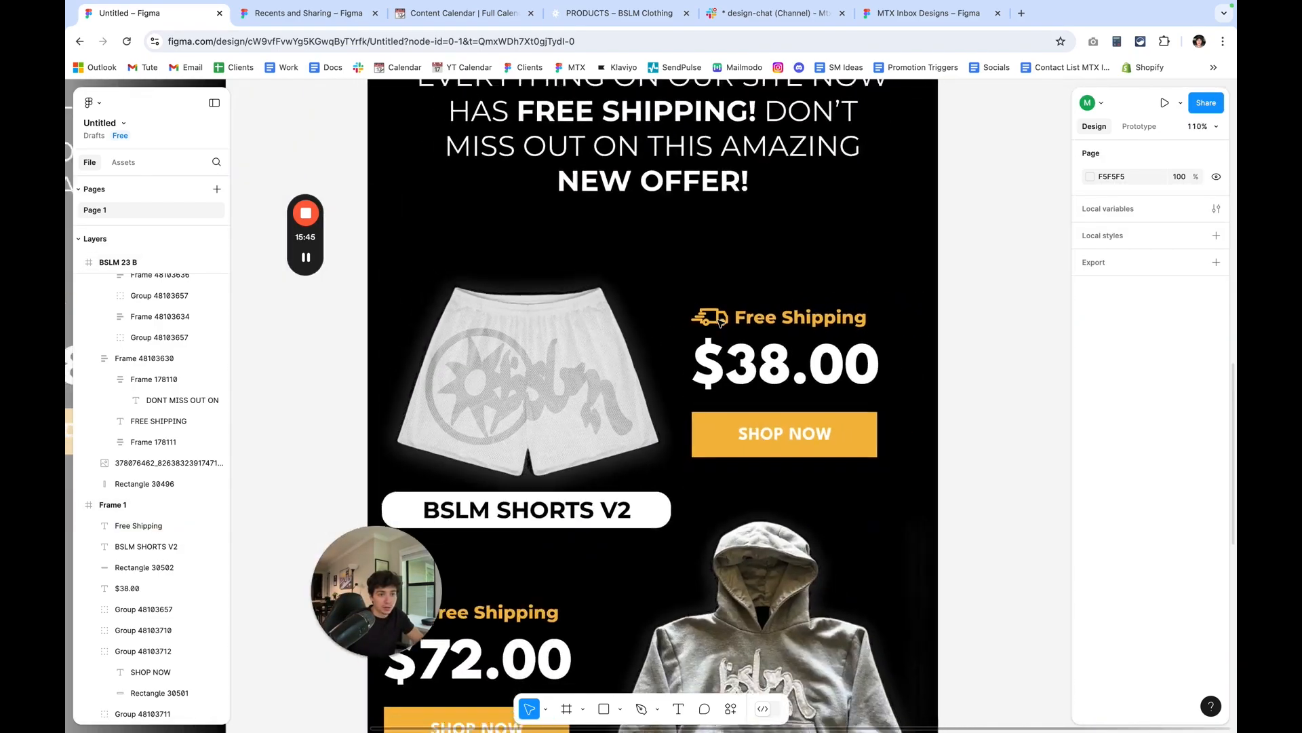
pyautogui.hscroll(5, 721, 323)
pyautogui.hscroll(-5, 720, 322)
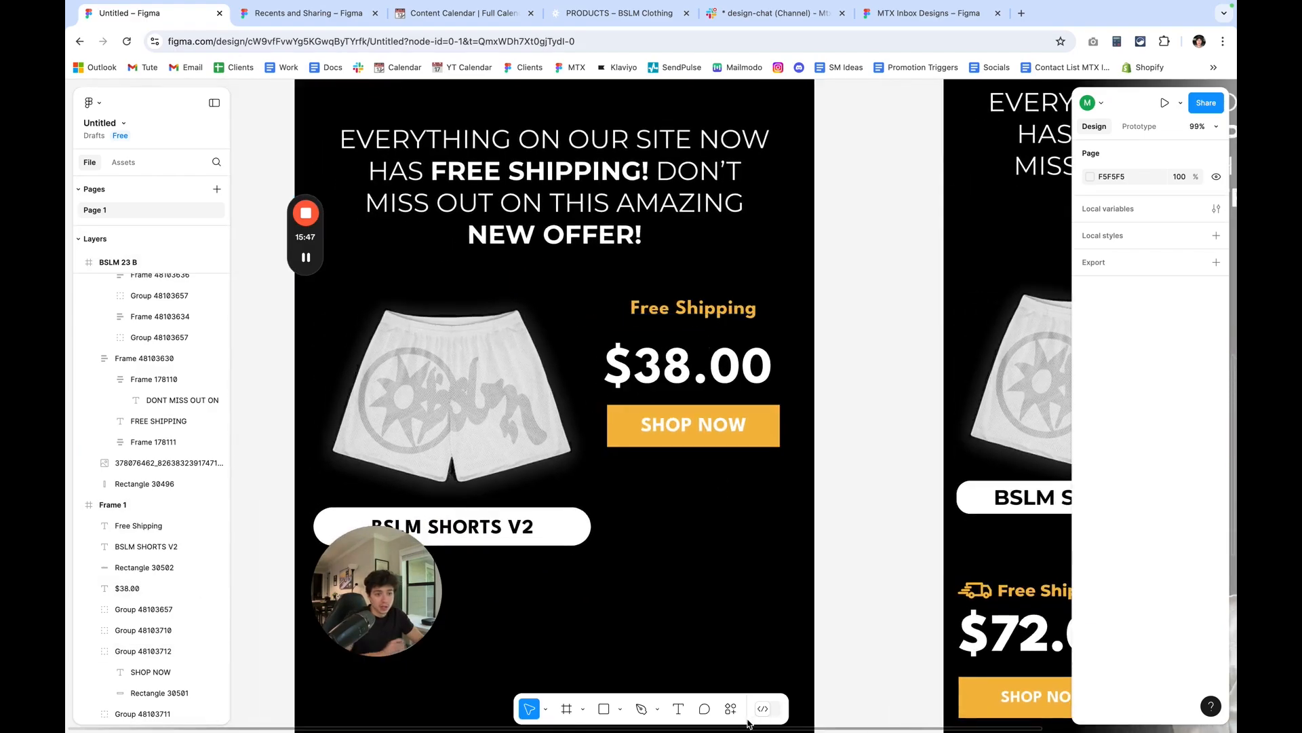
pyautogui.click(734, 716)
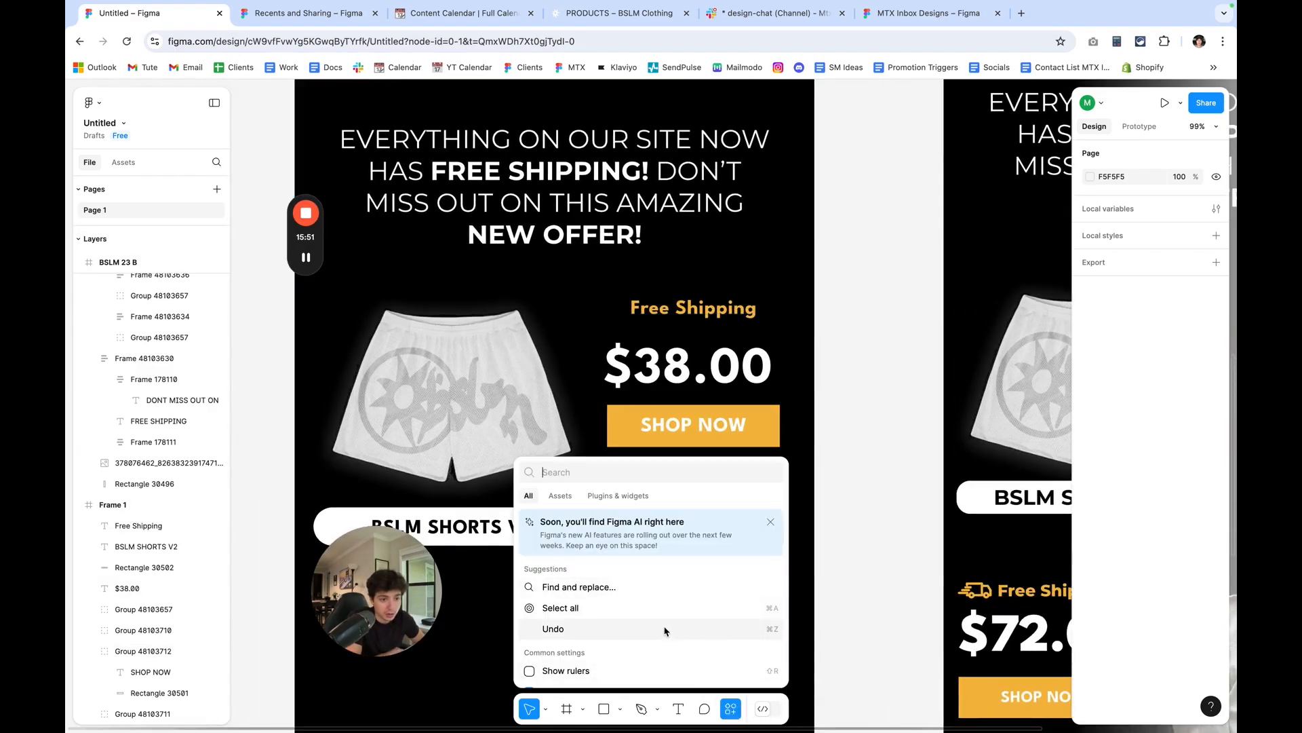
pyautogui.scroll(-5, 664, 630)
pyautogui.scroll(5, 664, 629)
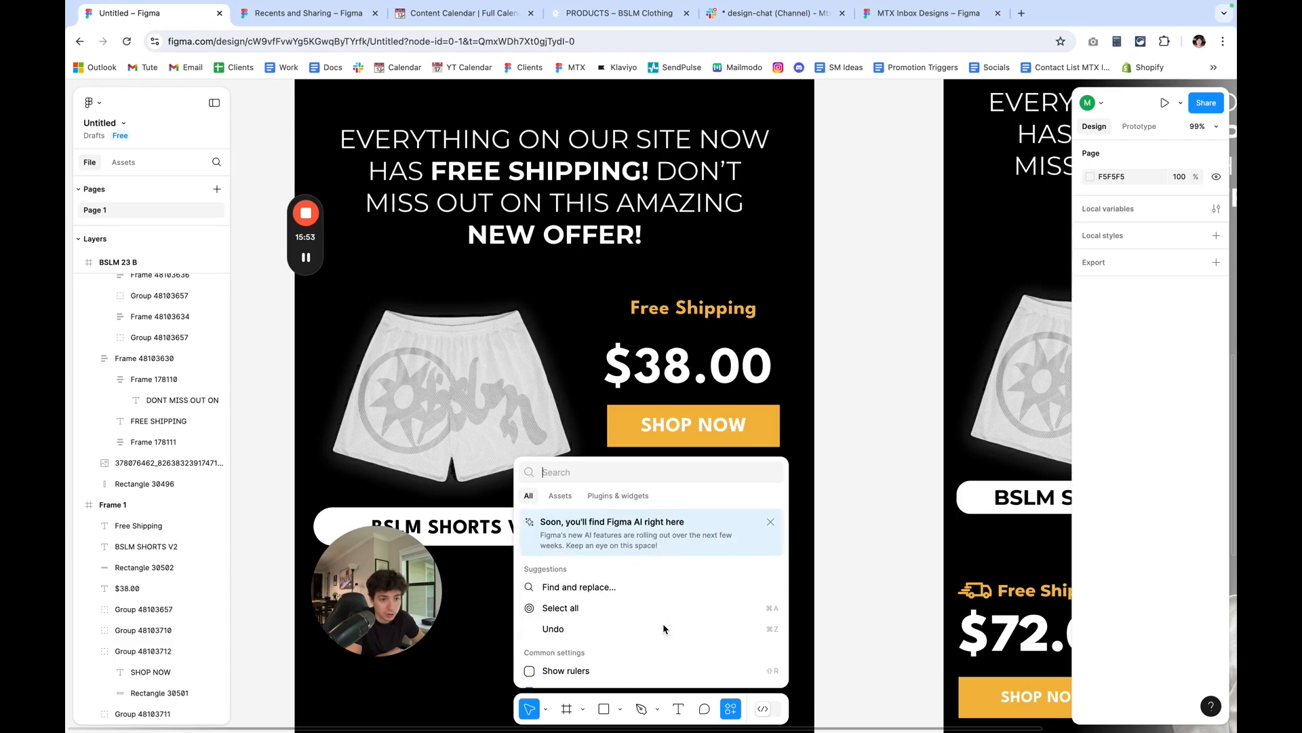
pyautogui.click(618, 499)
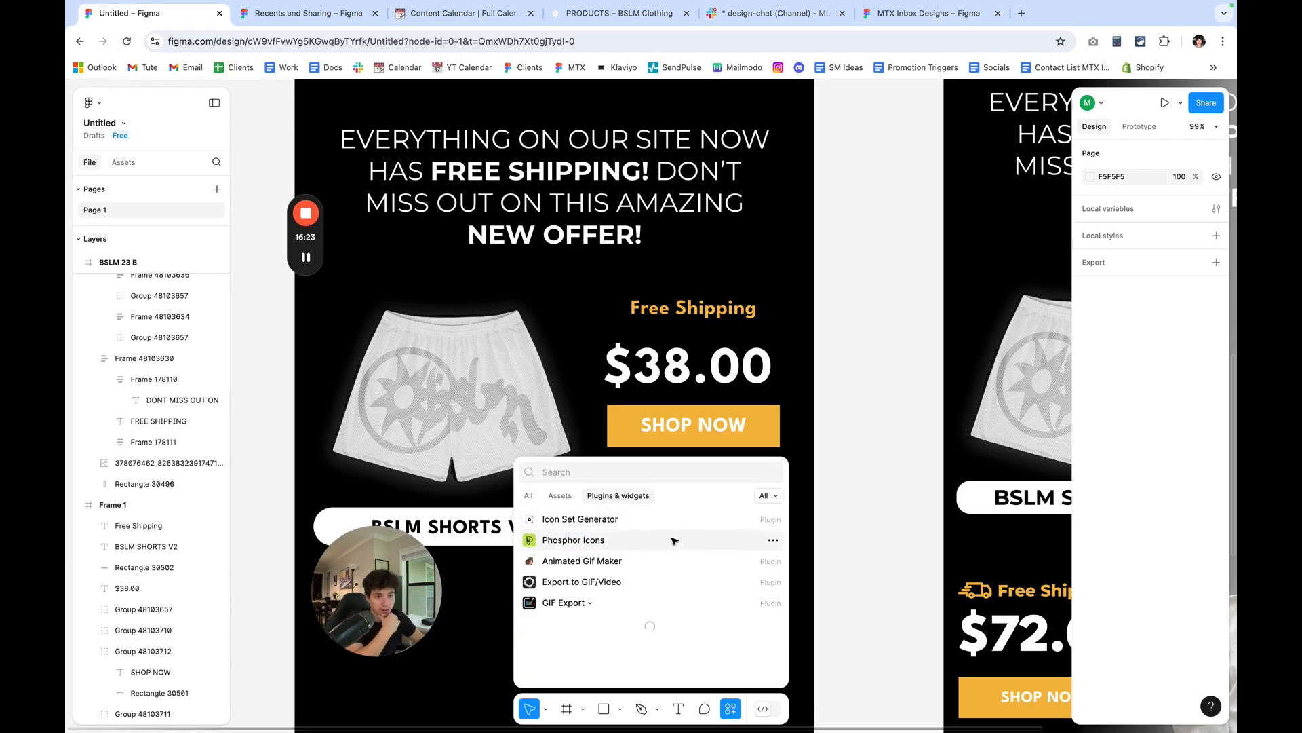
pyautogui.click(674, 541)
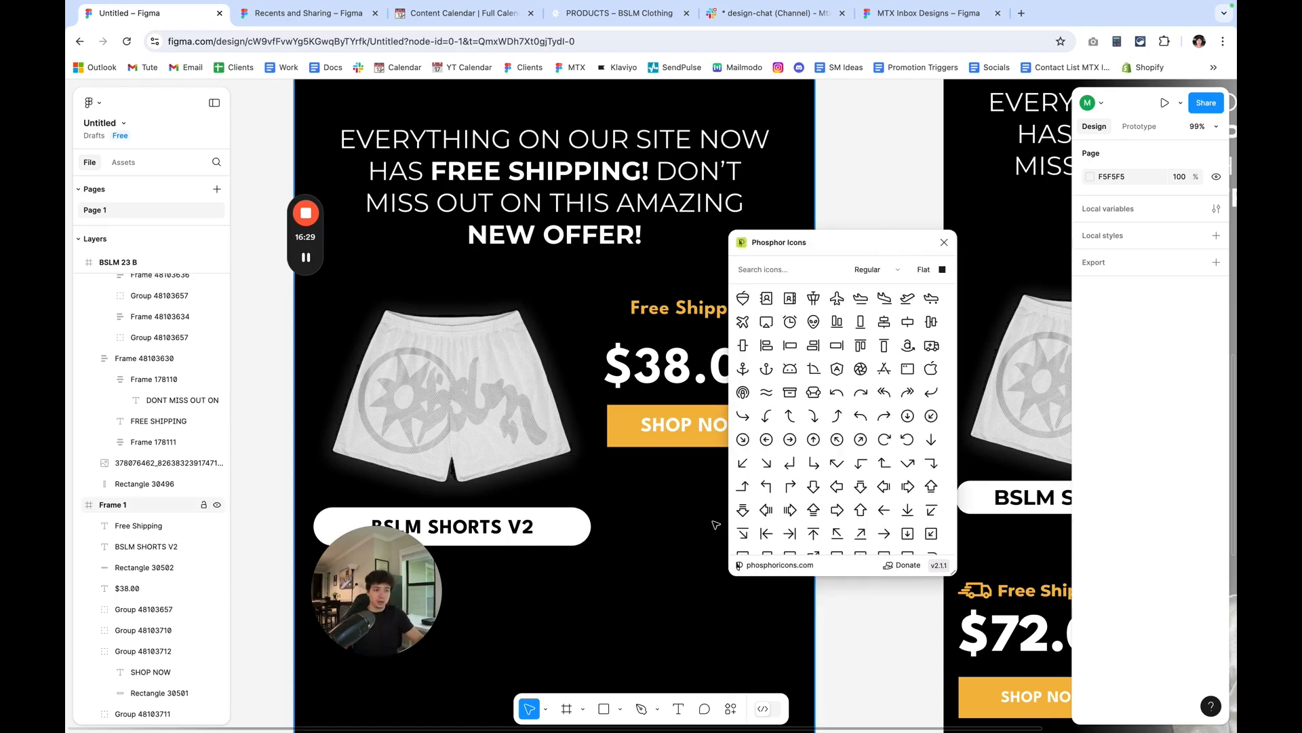
# Browse the Phosphor icon set, insert the tilted airplane icon and close the plugin.
pyautogui.scroll(-5, 841, 439)
pyautogui.scroll(-10, 842, 440)
pyautogui.scroll(-4, 852, 444)
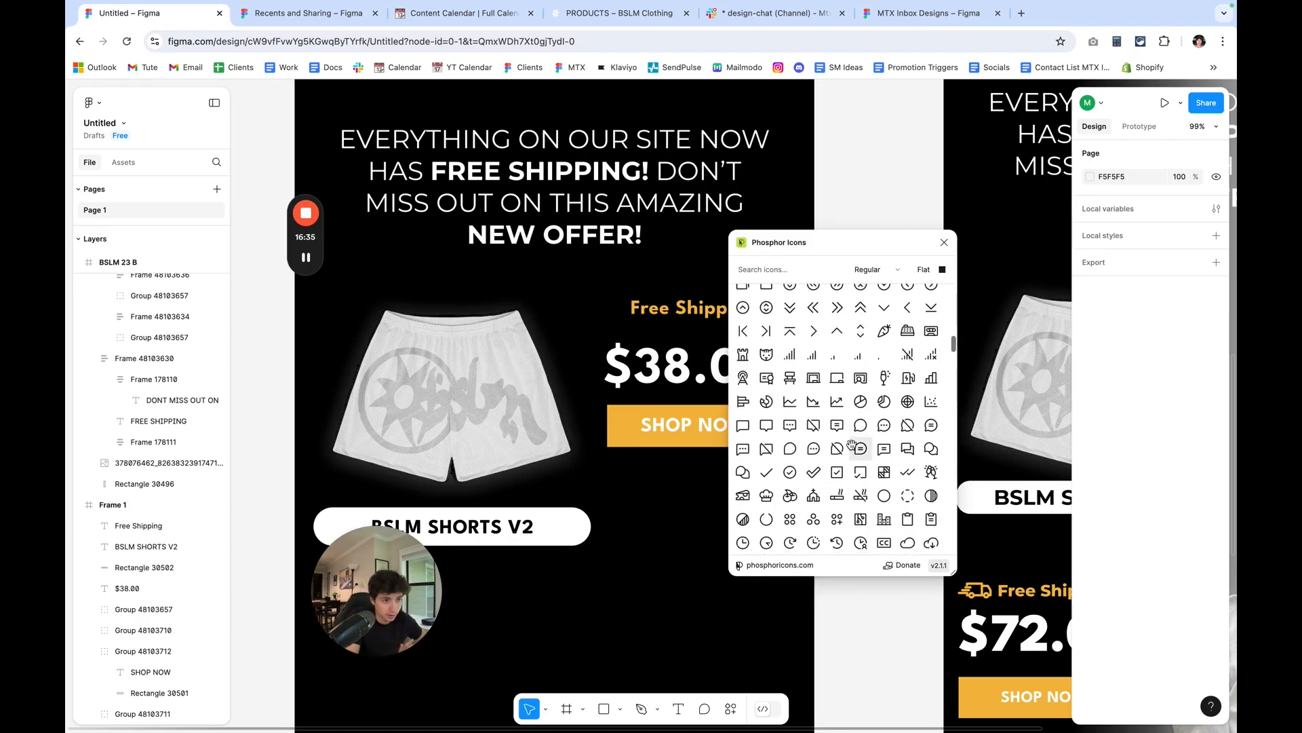
pyautogui.scroll(15, 852, 444)
pyautogui.scroll(1, 852, 444)
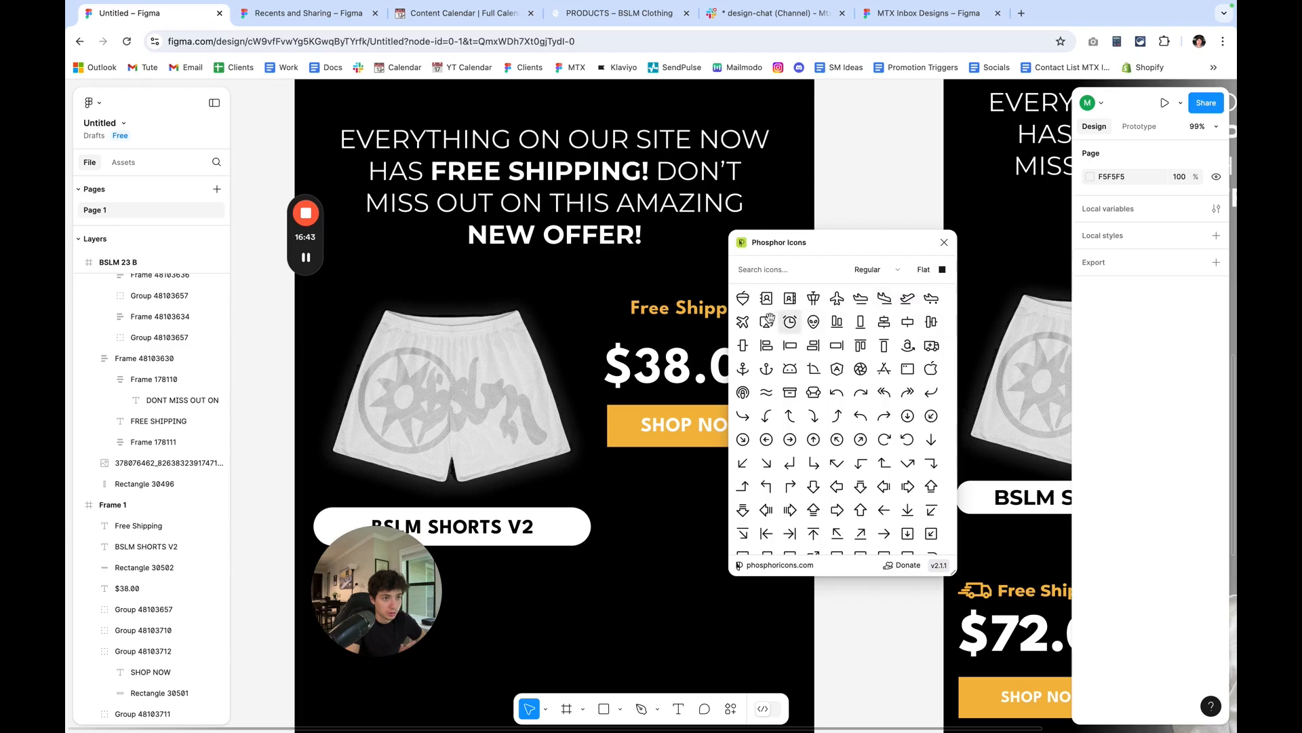
pyautogui.click(745, 325)
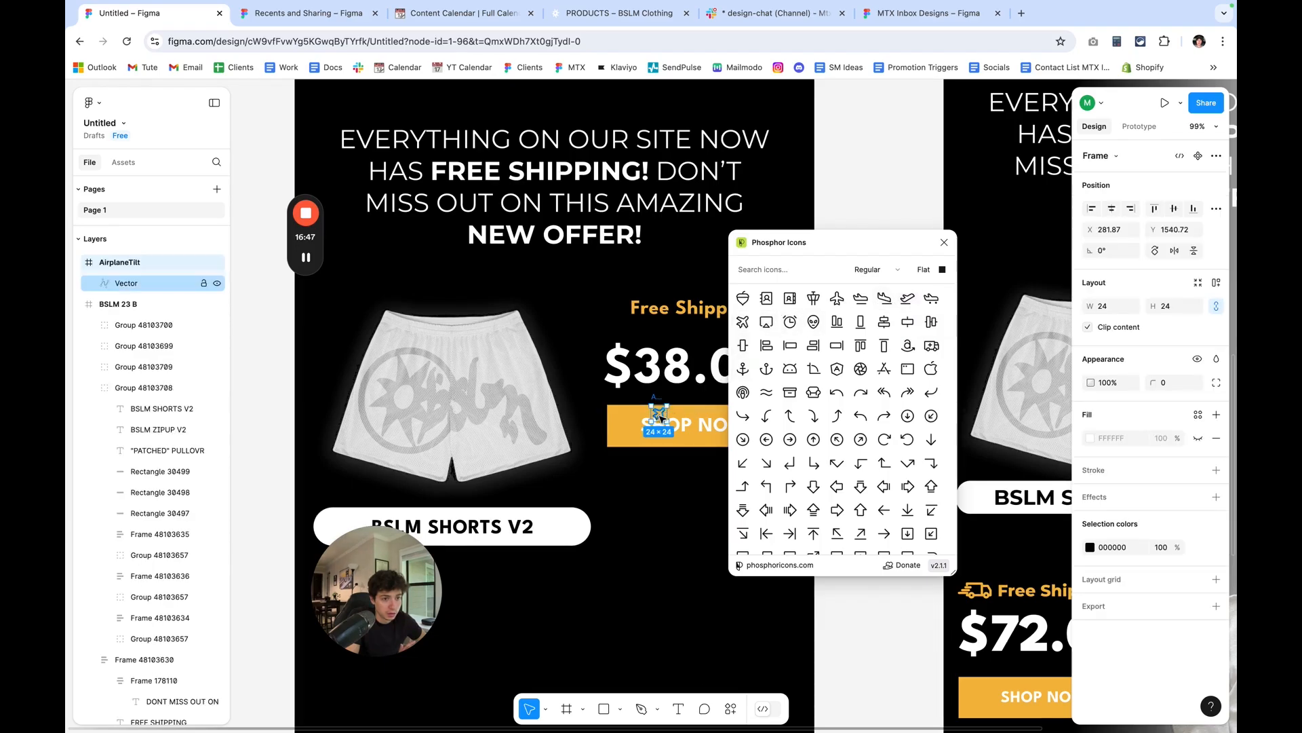
pyautogui.click(944, 243)
# Move the 24 by 24 airplane icon just before the Free Shipping text, to X 207, Y 1379.
pyautogui.scroll(10, 664, 414)
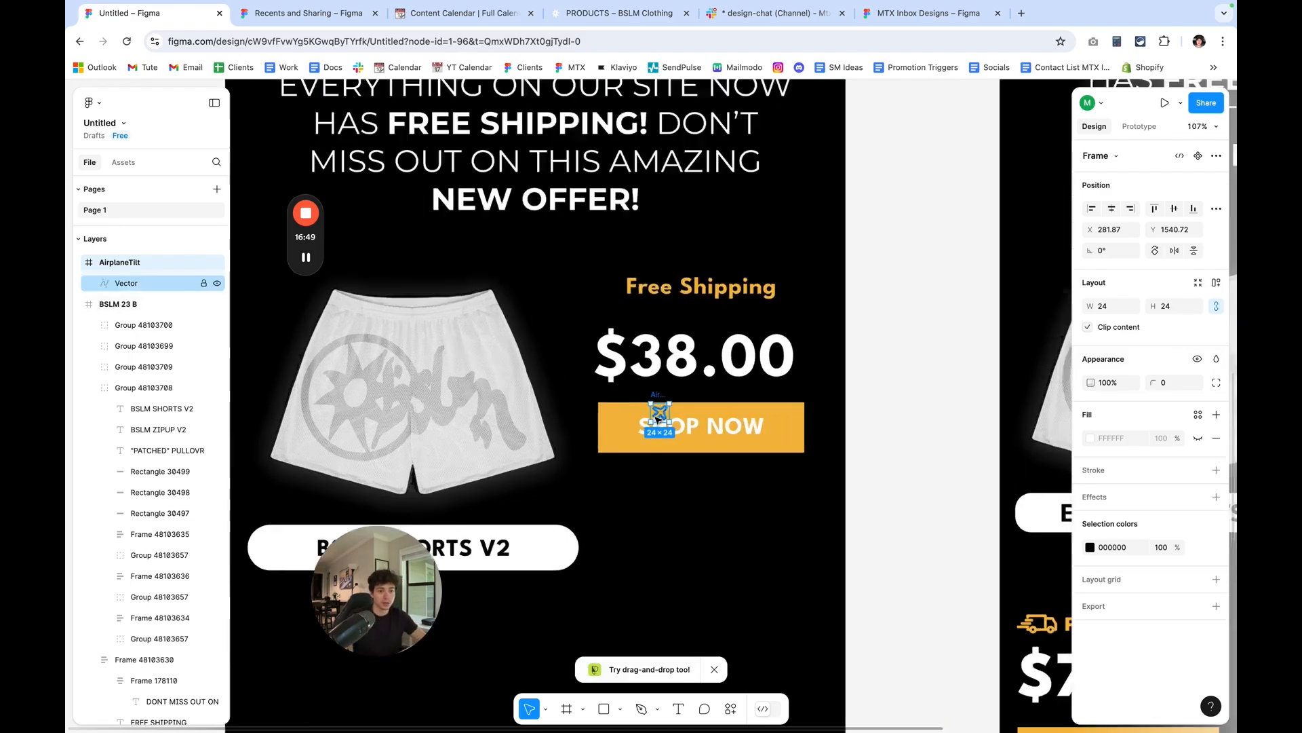
pyautogui.moveTo(668, 415); pyautogui.dragTo(508, 324)
pyautogui.scroll(3, 508, 324)
pyautogui.moveTo(520, 216); pyautogui.dragTo(523, 212)
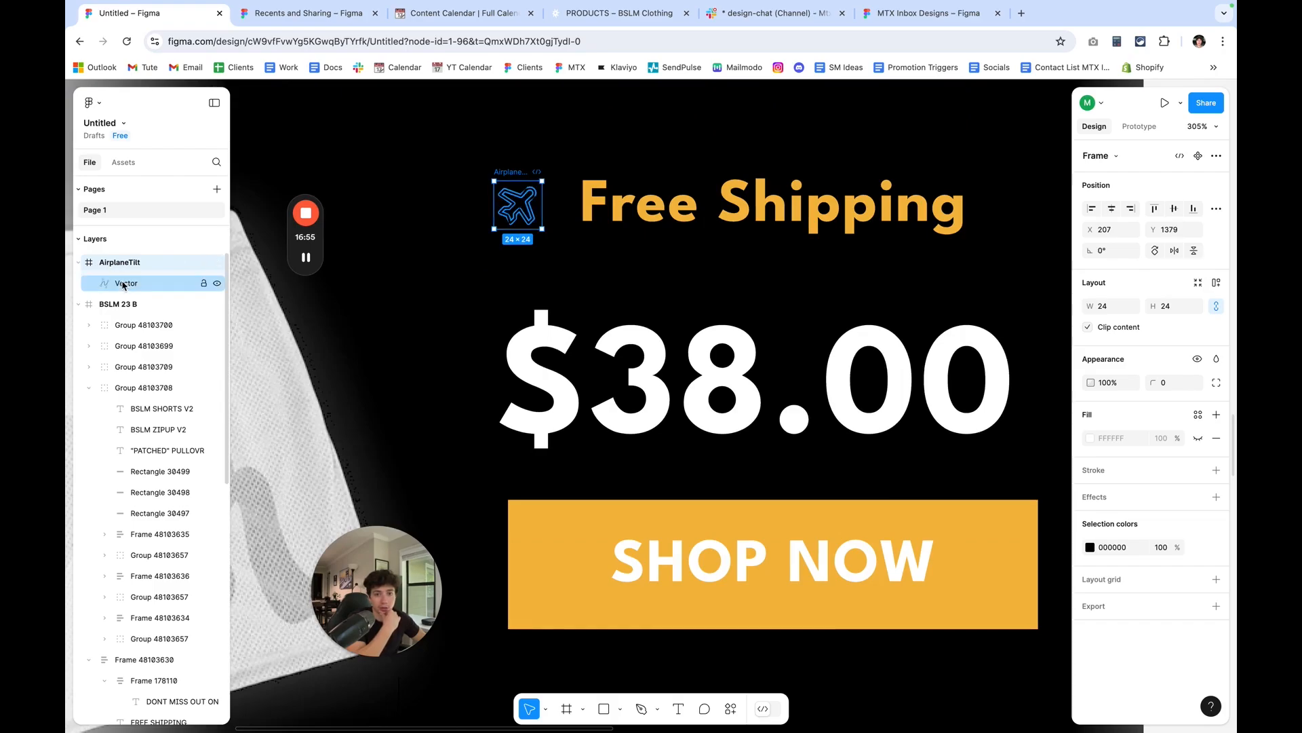
# Move the airplane's Vector layer out of AirplaneTilt into Frame 1 above Free Shipping and fill it with F5BA42.
pyautogui.click(146, 282)
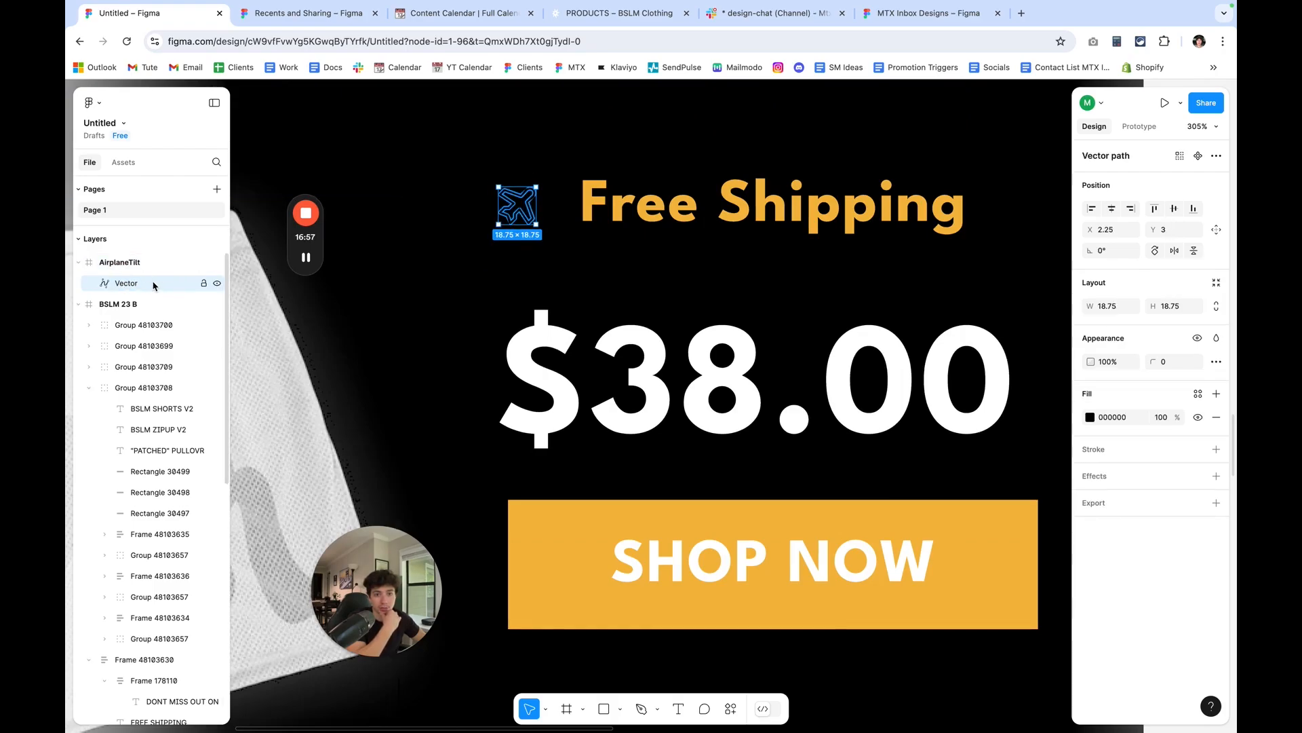
pyautogui.scroll(-3, 158, 319)
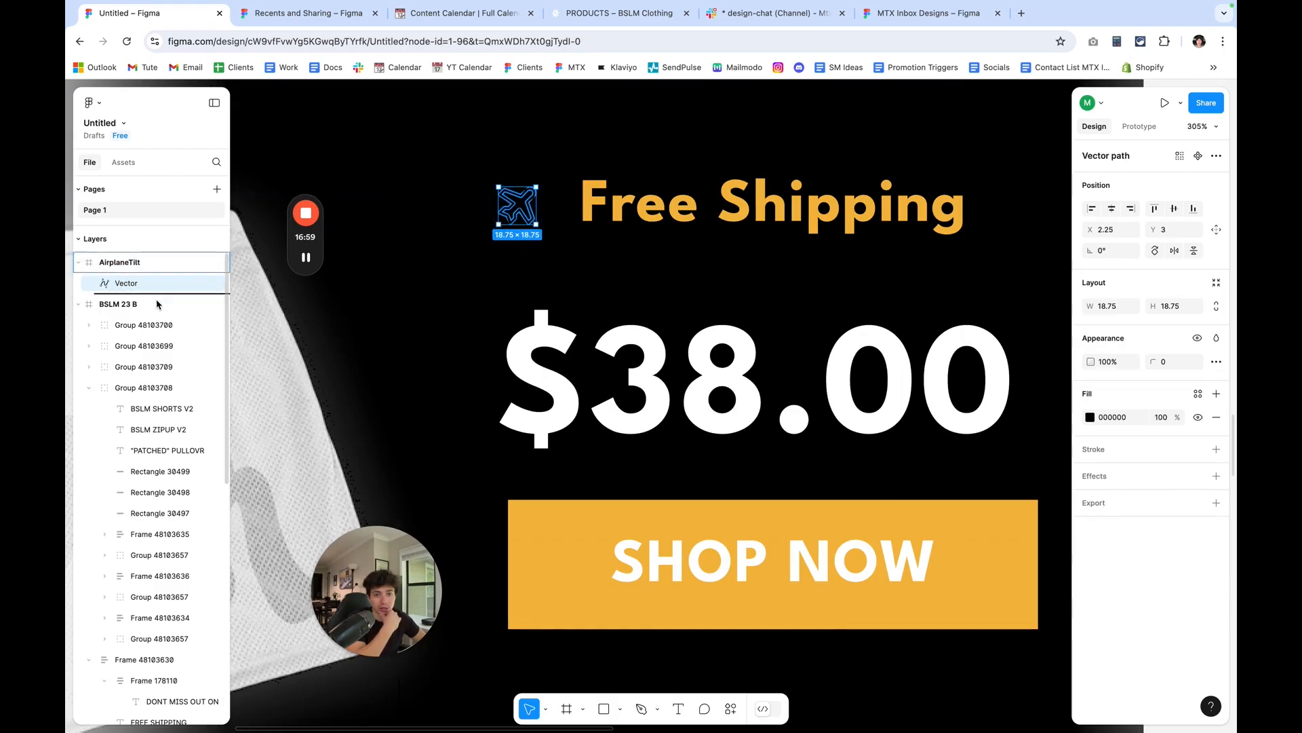
pyautogui.scroll(-3, 160, 323)
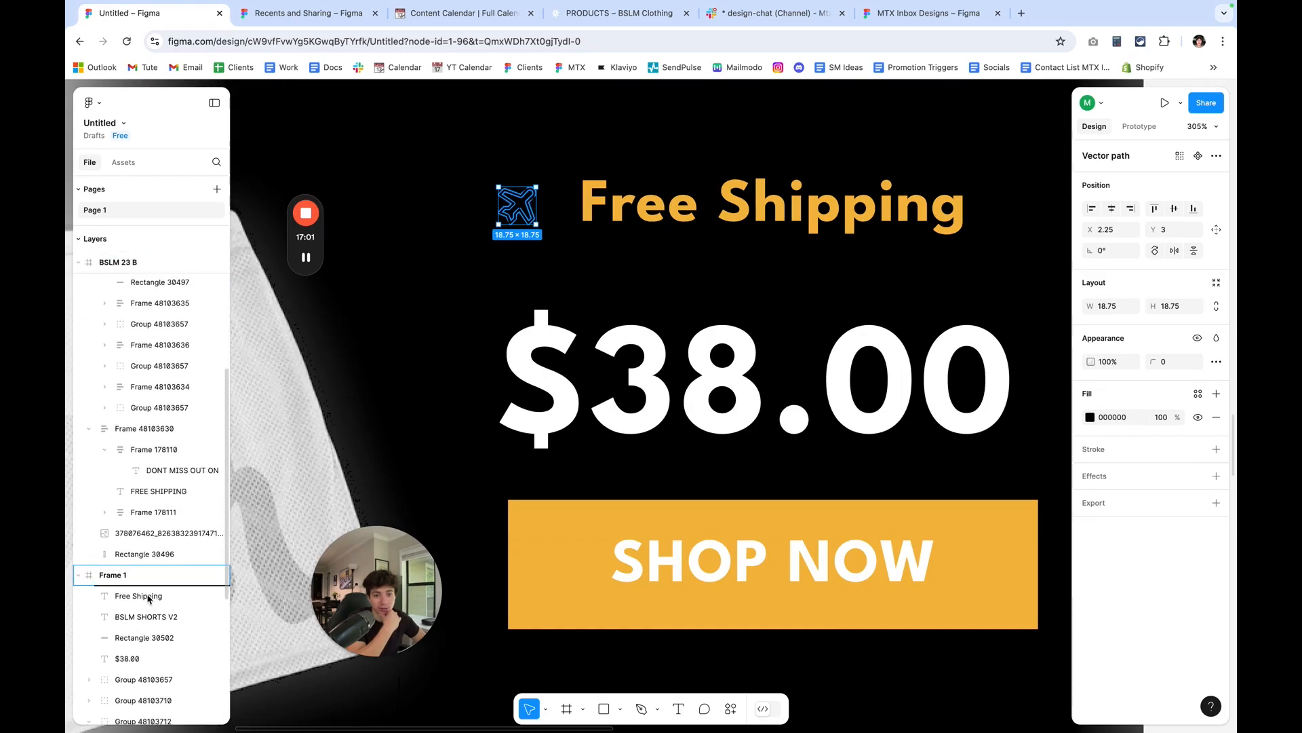
pyautogui.moveTo(148, 594); pyautogui.dragTo(148, 595)
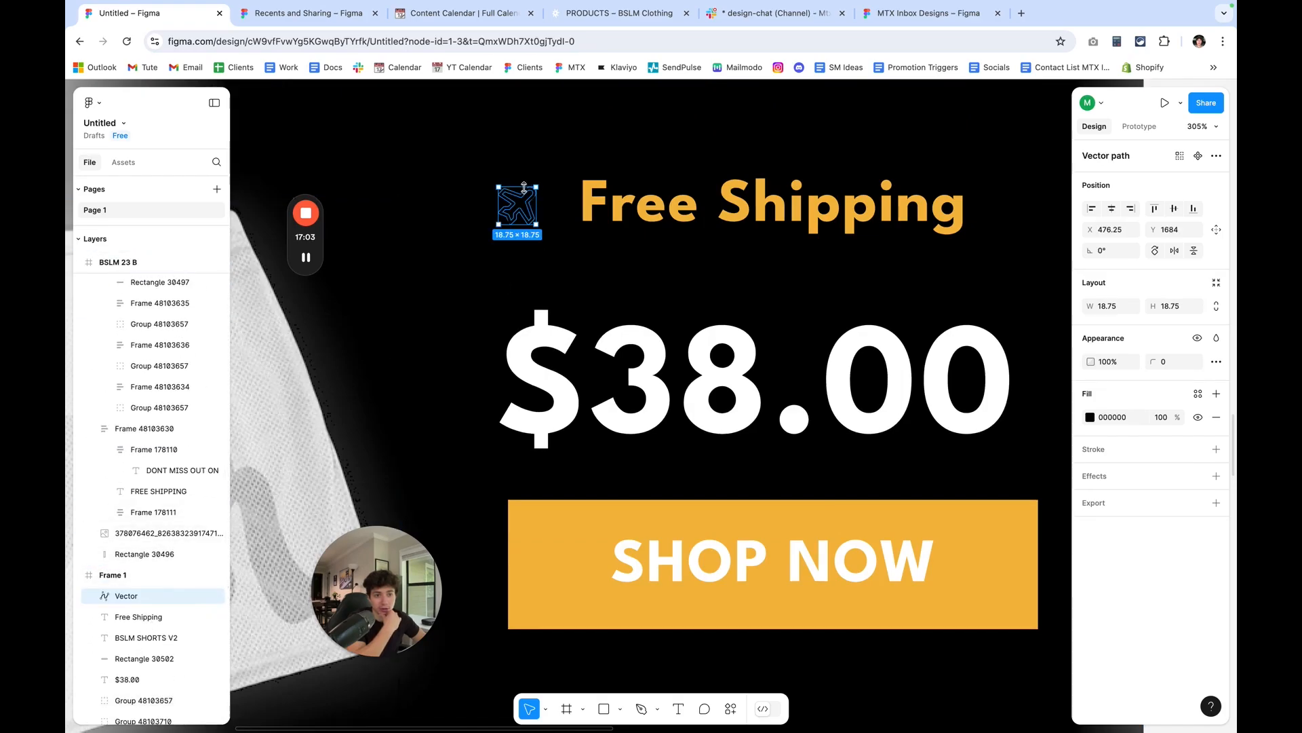
pyautogui.click(1090, 417)
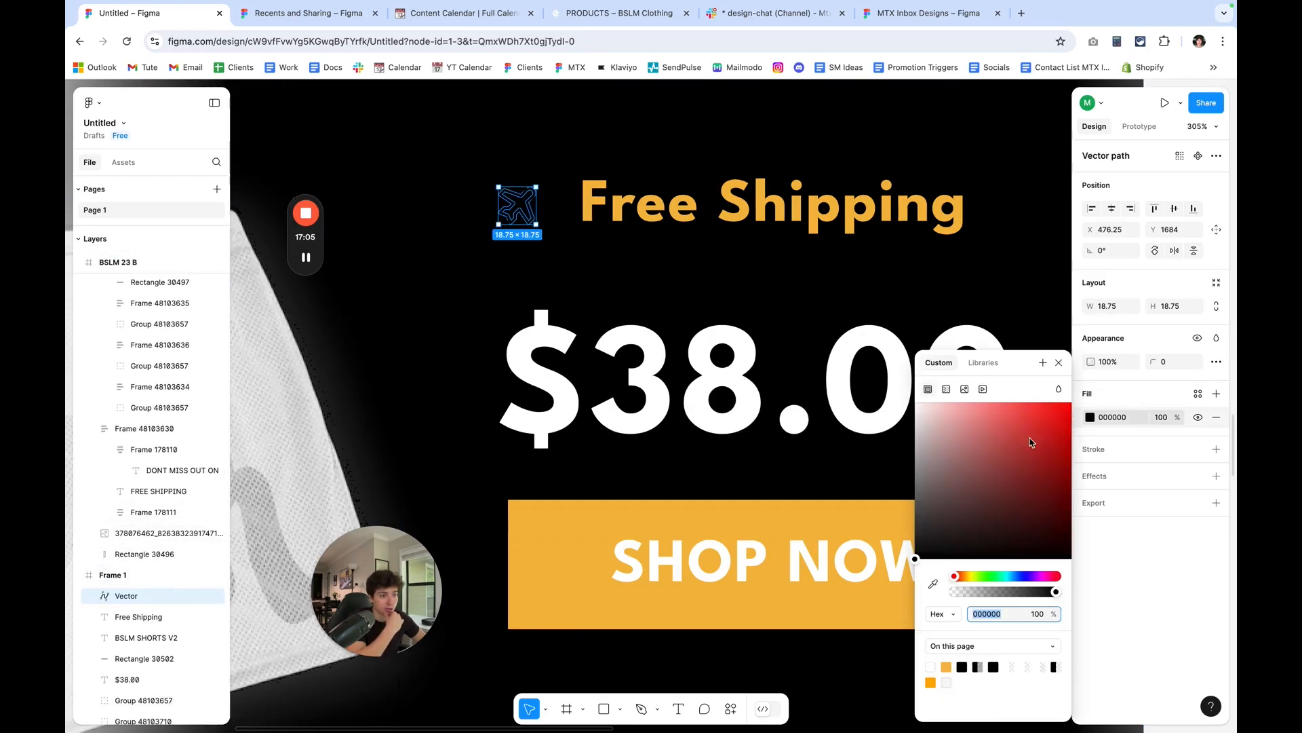
pyautogui.click(947, 666)
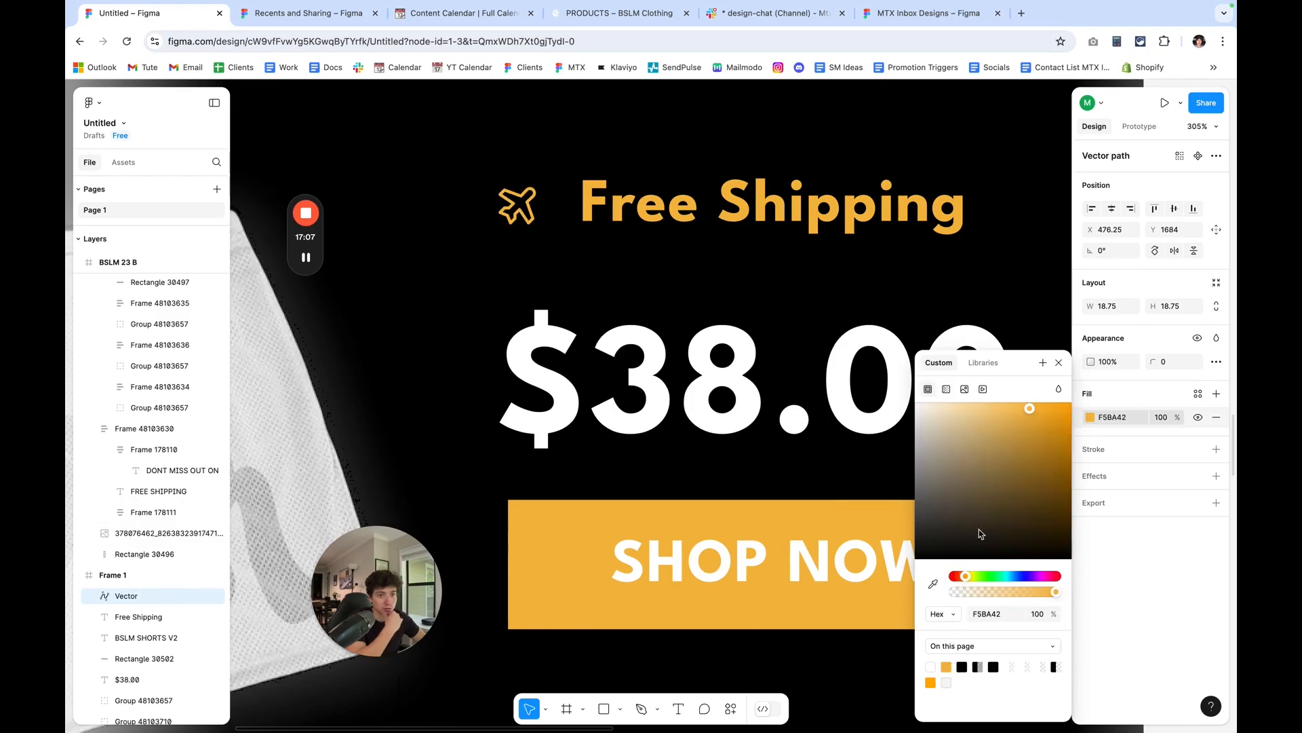
# Delete the leftover empty AirplaneTilt frame.
pyautogui.scroll(5, 113, 293)
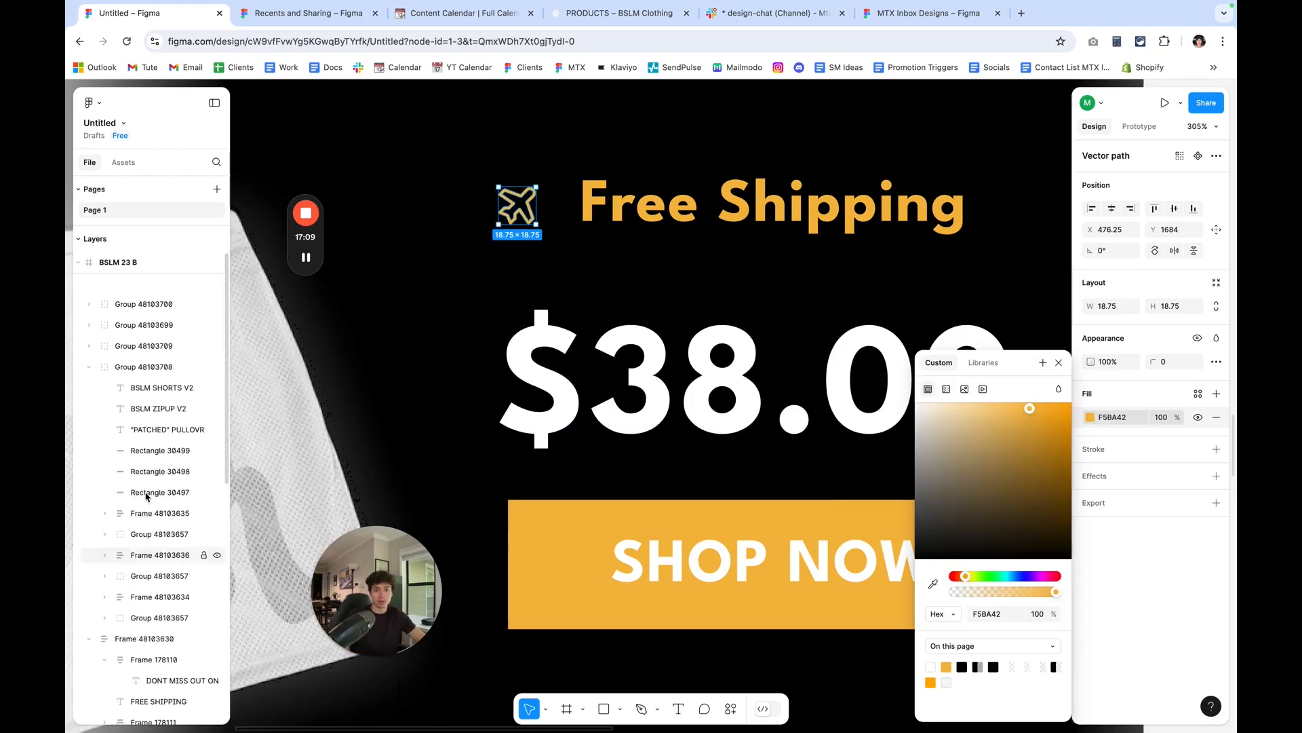
pyautogui.click(121, 265)
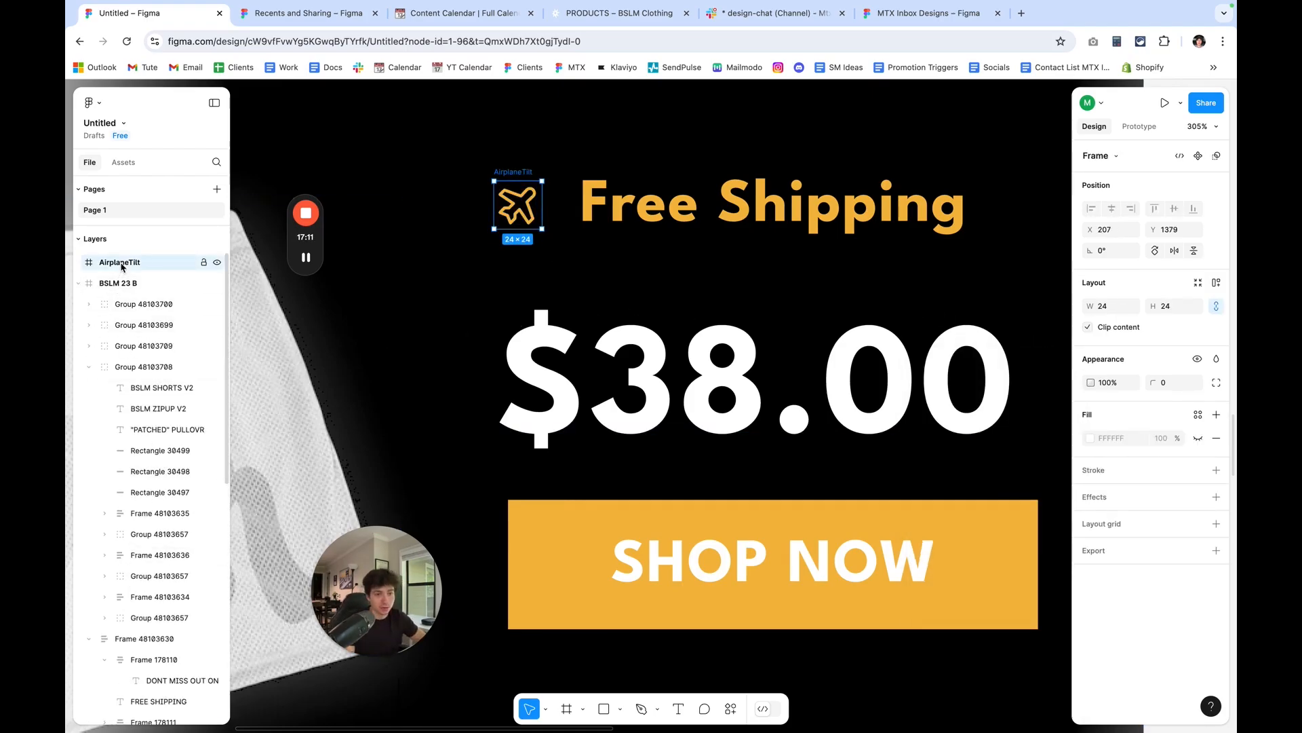
pyautogui.press('Delete')
# Lock the airplane icon's proportions, resize it to 24 by 24 and place it beside Free Shipping at X 482, Y 1679.
pyautogui.moveTo(529, 215); pyautogui.dragTo(545, 220)
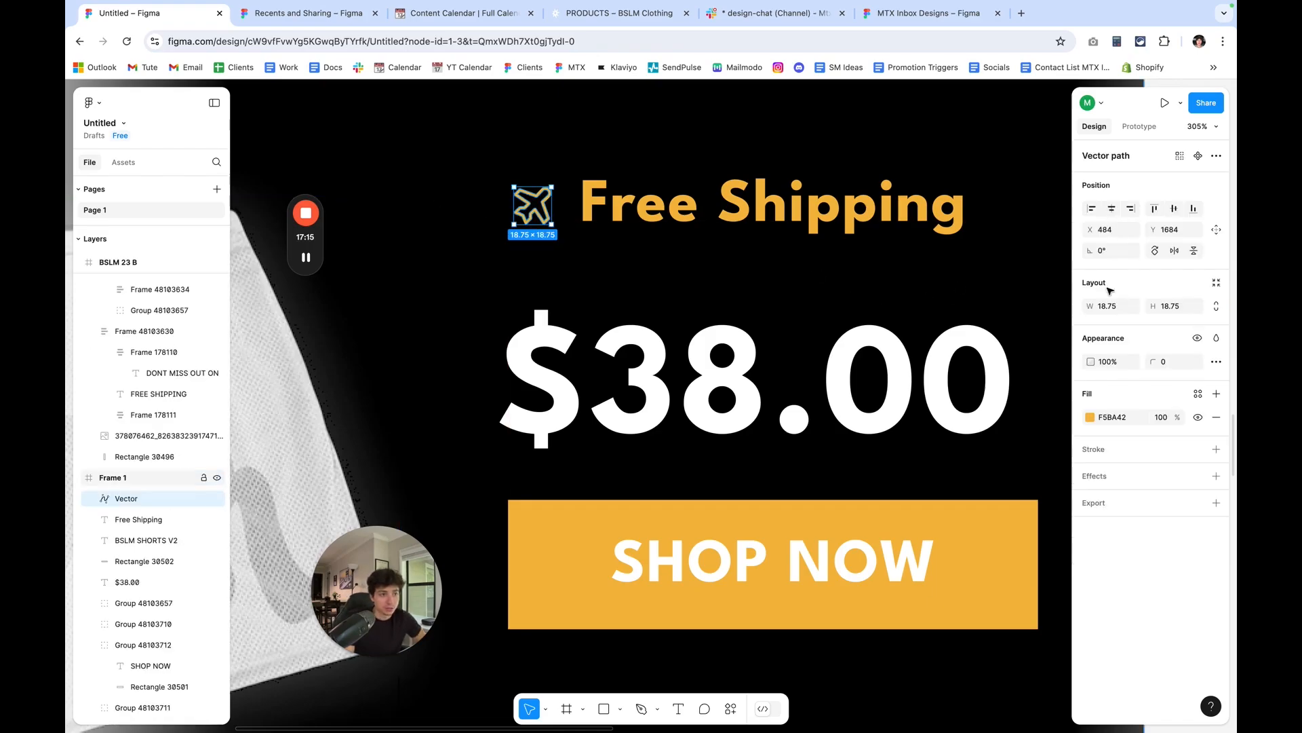
pyautogui.moveTo(1089, 309)
pyautogui.mouseDown()
pyautogui.moveTo(1101, 309)
pyautogui.moveTo(1089, 308)
pyautogui.mouseUp()
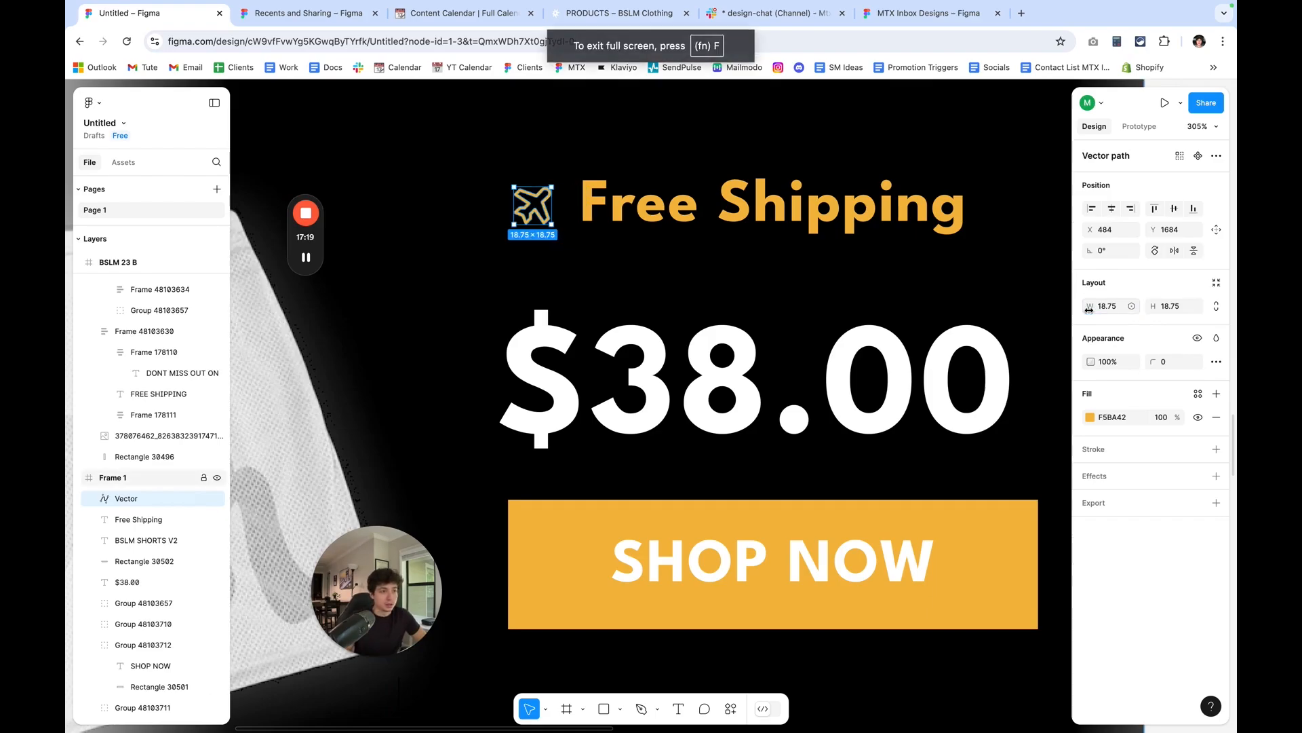
pyautogui.moveTo(1090, 306); pyautogui.dragTo(1131, 316)
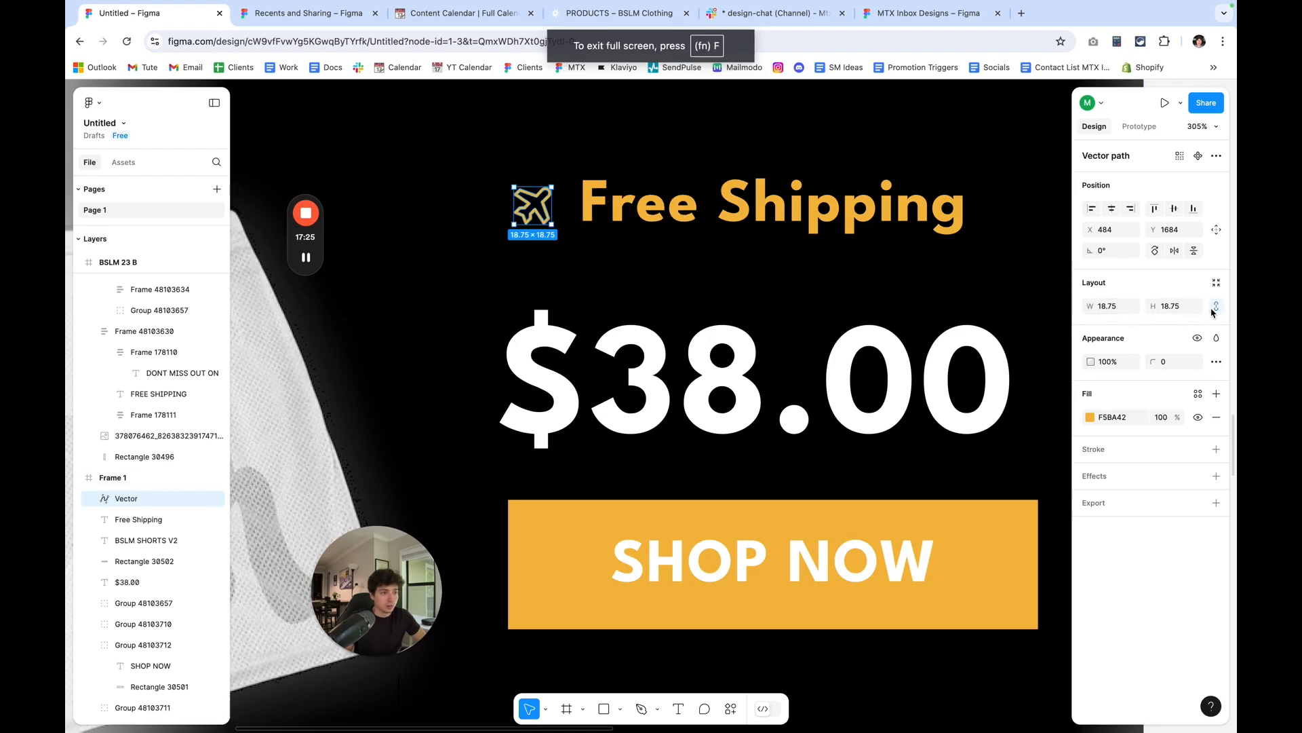
pyautogui.moveTo(1096, 306)
pyautogui.mouseDown()
pyautogui.moveTo(1115, 308)
pyautogui.moveTo(1086, 308)
pyautogui.moveTo(1097, 311)
pyautogui.mouseUp()
pyautogui.moveTo(539, 218); pyautogui.dragTo(533, 208)
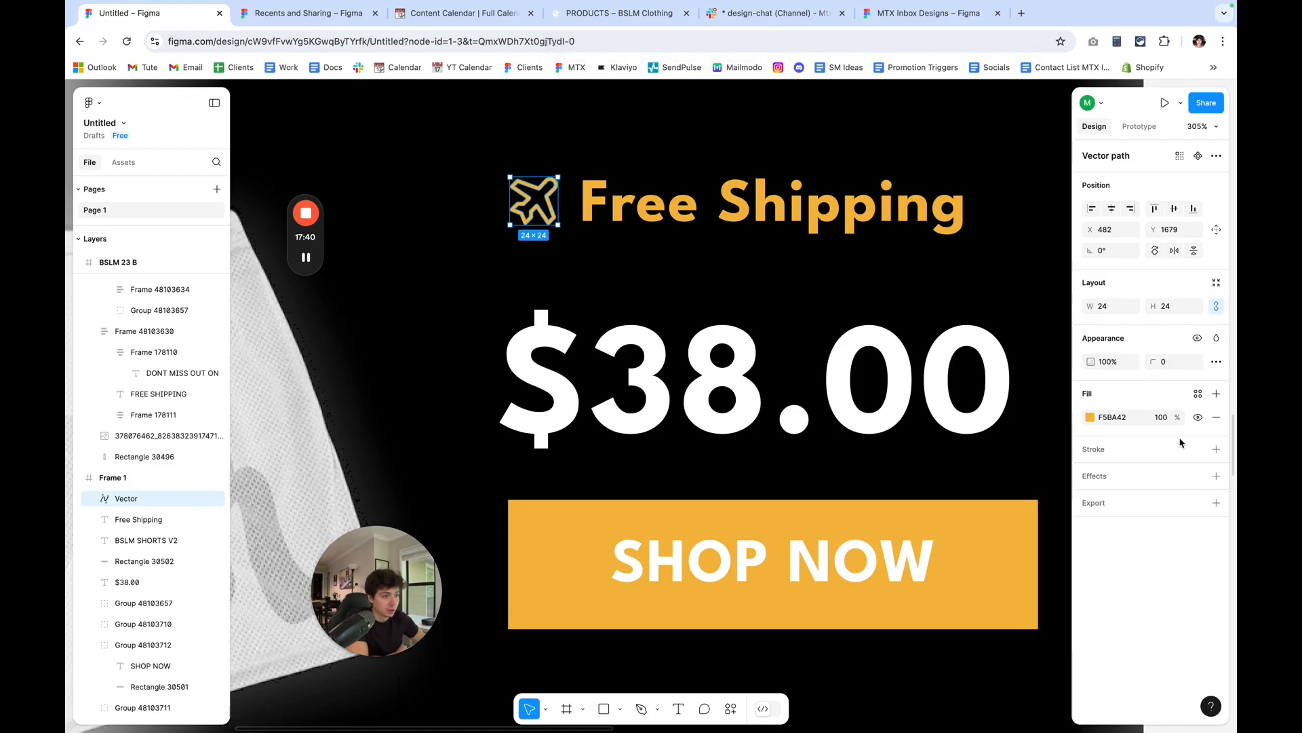
# Add a stroke of weight 1 to the airplane icon and align it outside.
pyautogui.click(1217, 450)
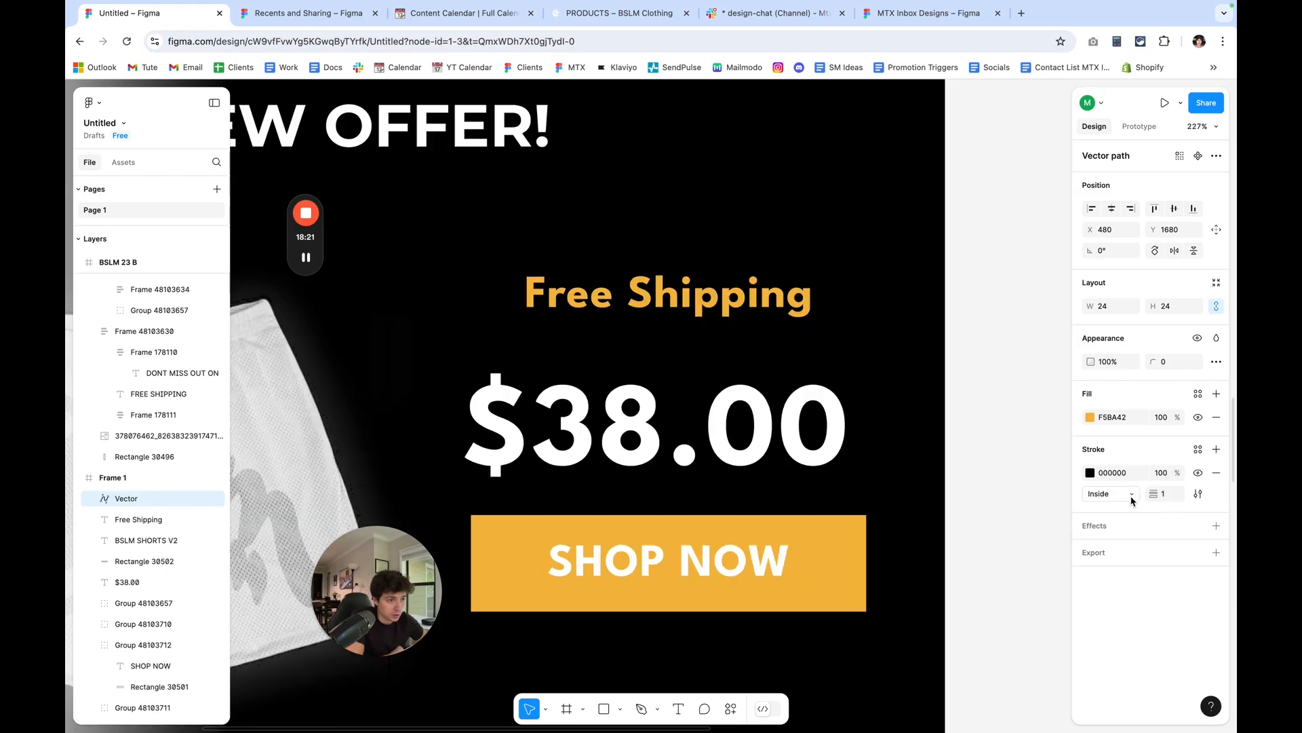
pyautogui.click(1113, 493)
pyautogui.click(1127, 513)
# Color the airplane icon's stroke F5BA42 and set its weight to 0.2.
pyautogui.click(1091, 478)
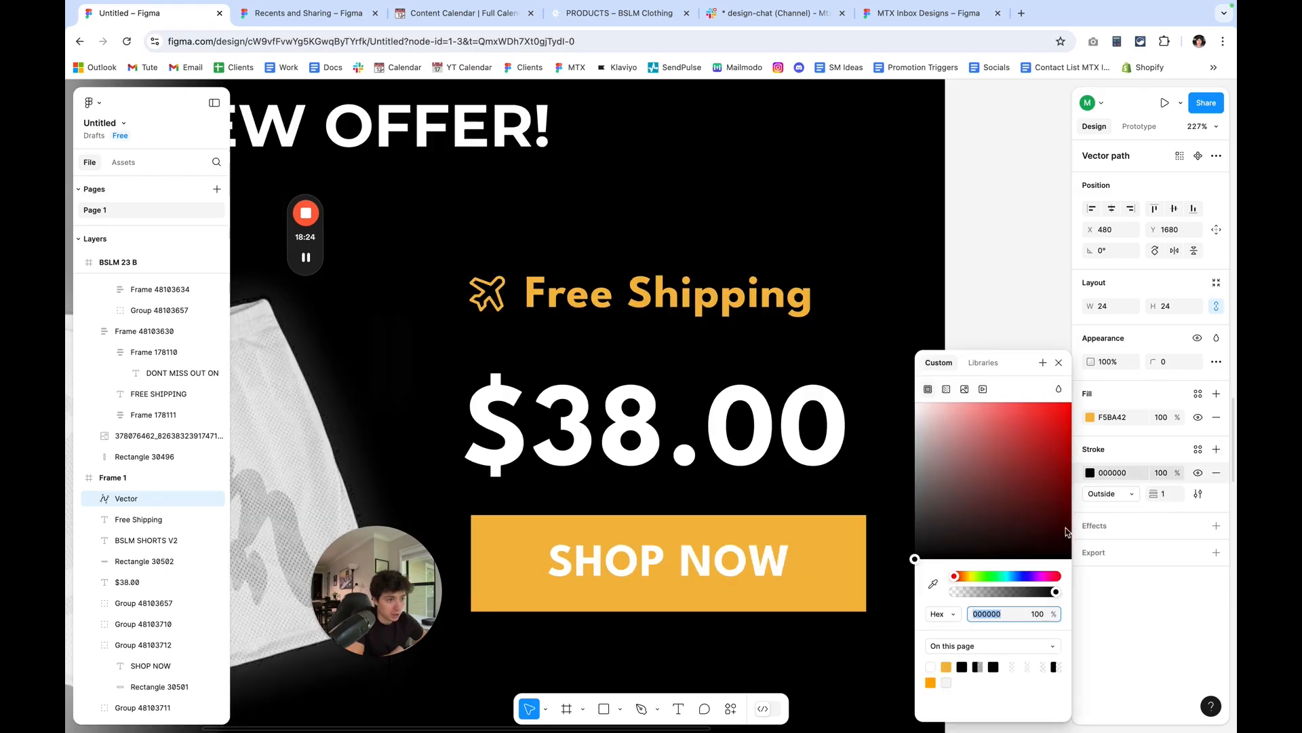
pyautogui.click(947, 666)
pyautogui.moveTo(1159, 493)
pyautogui.mouseDown()
pyautogui.moveTo(1275, 493)
pyautogui.moveTo(70, 496)
pyautogui.moveTo(1153, 497)
pyautogui.mouseUp()
pyautogui.click(1173, 494)
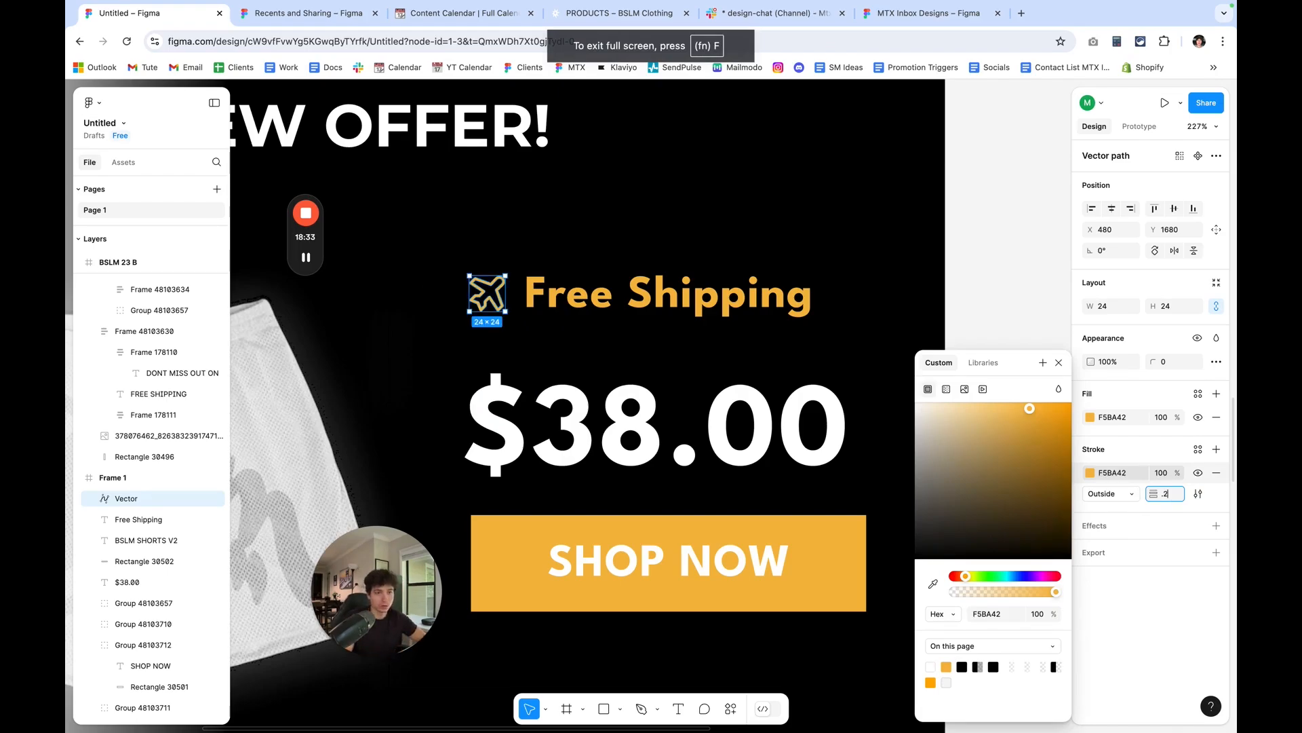
pyautogui.click(1023, 296)
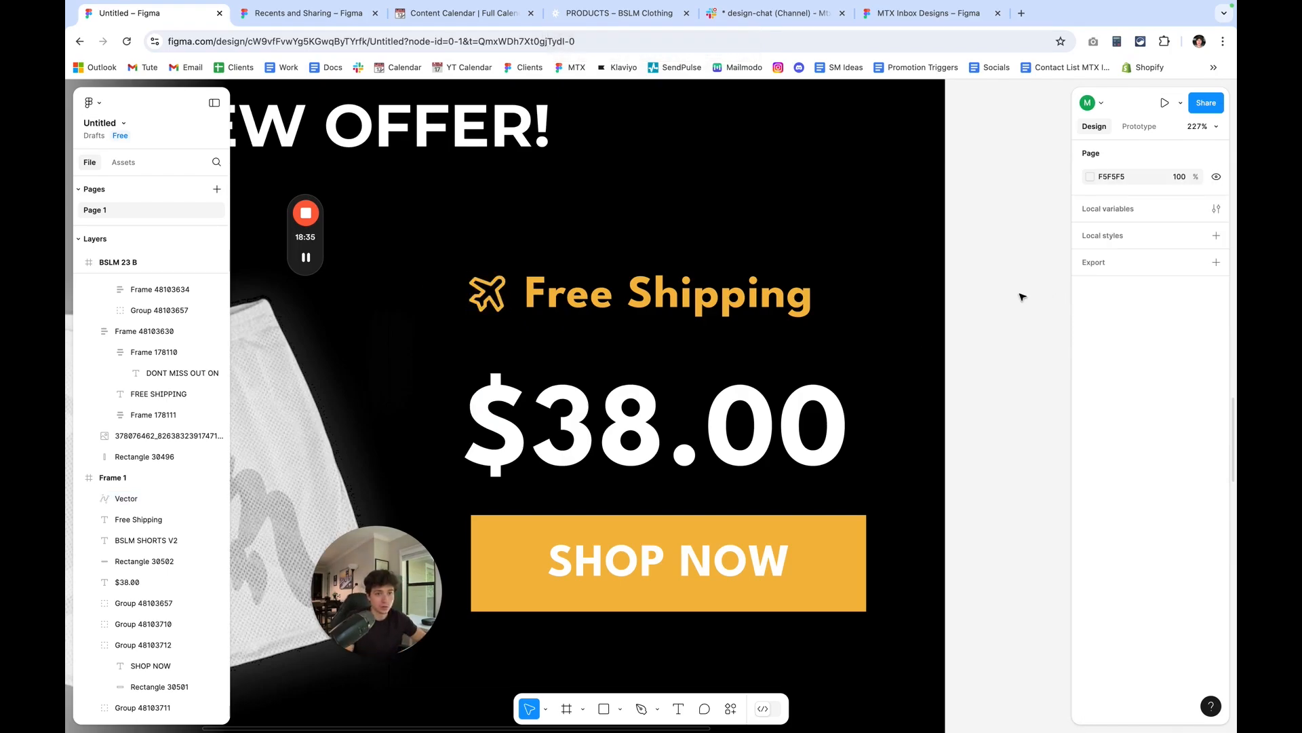
# Resize the airplane icon to 28 by 28 and nudge it to X 477, Y 1678 beside Free Shipping.
pyautogui.click(136, 498)
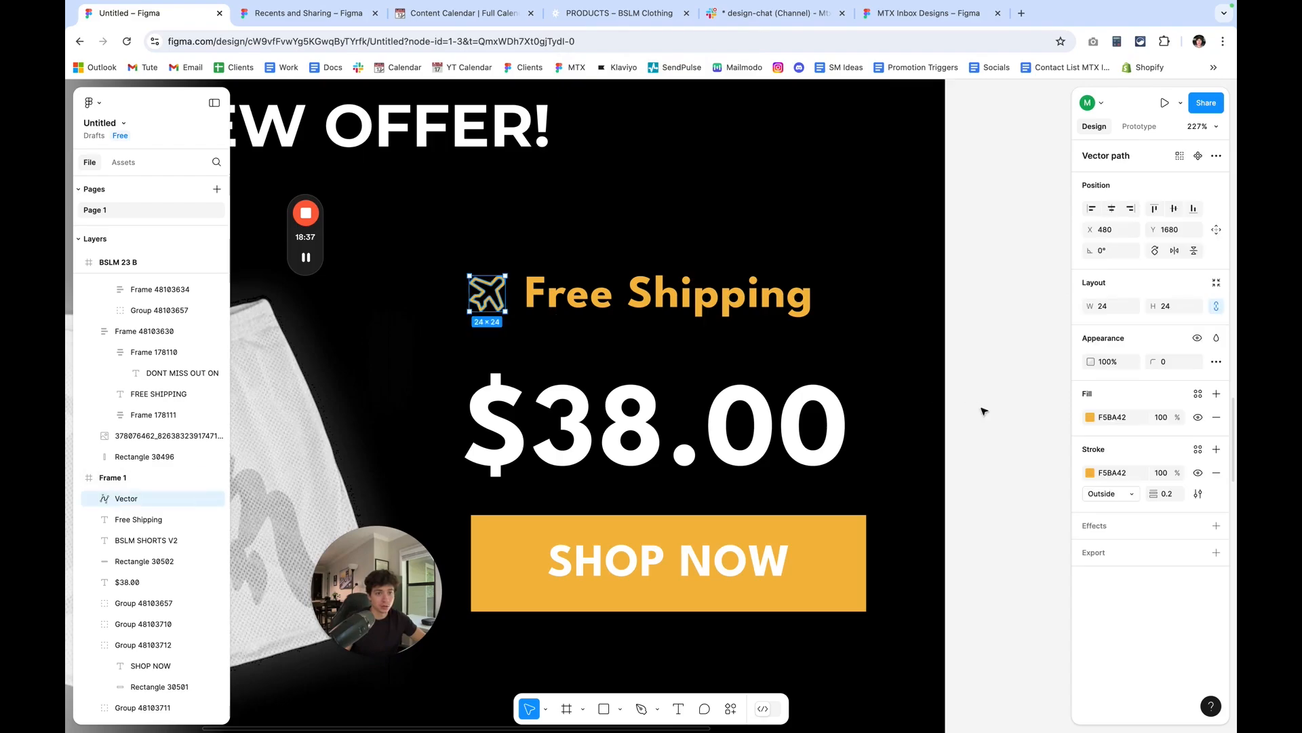
pyautogui.moveTo(1091, 309); pyautogui.dragTo(1096, 310)
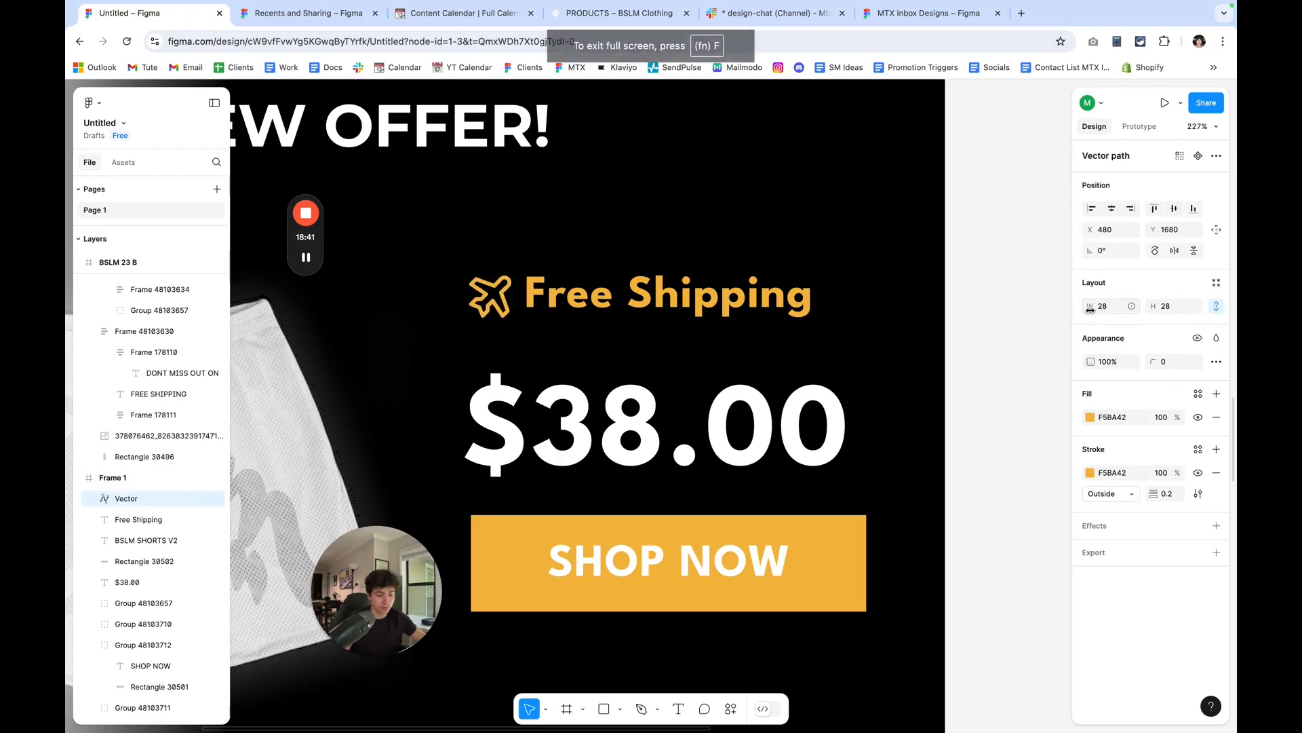
pyautogui.press('Up')
pyautogui.press('Up')
pyautogui.press('Up')
pyautogui.press('Left')
pyautogui.press('Down')
pyautogui.press('Left')
pyautogui.press('Left')
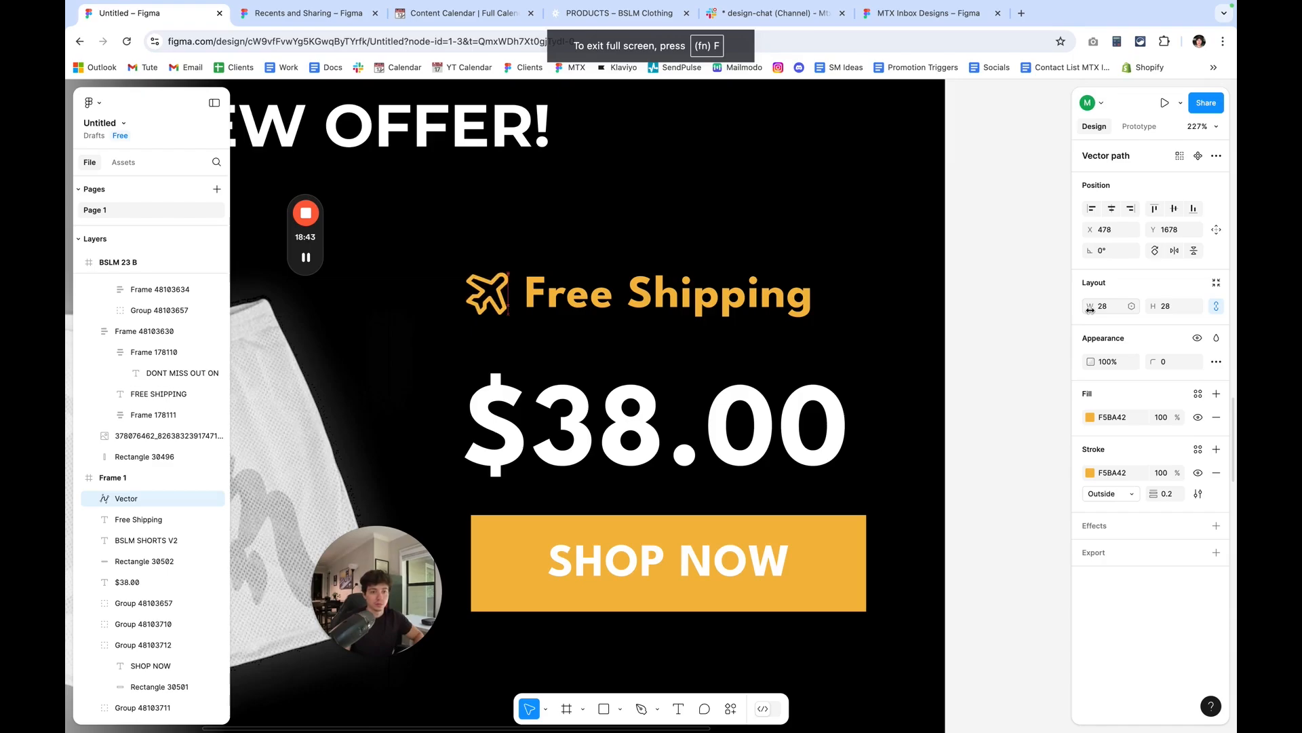
pyautogui.click(988, 396)
# Move the airplane icon and Free Shipping text together down close above the $38.00 price, roughly centered over it.
pyautogui.scroll(-6, 988, 396)
pyautogui.hscroll(1, 875, 442)
pyautogui.hscroll(4, 861, 443)
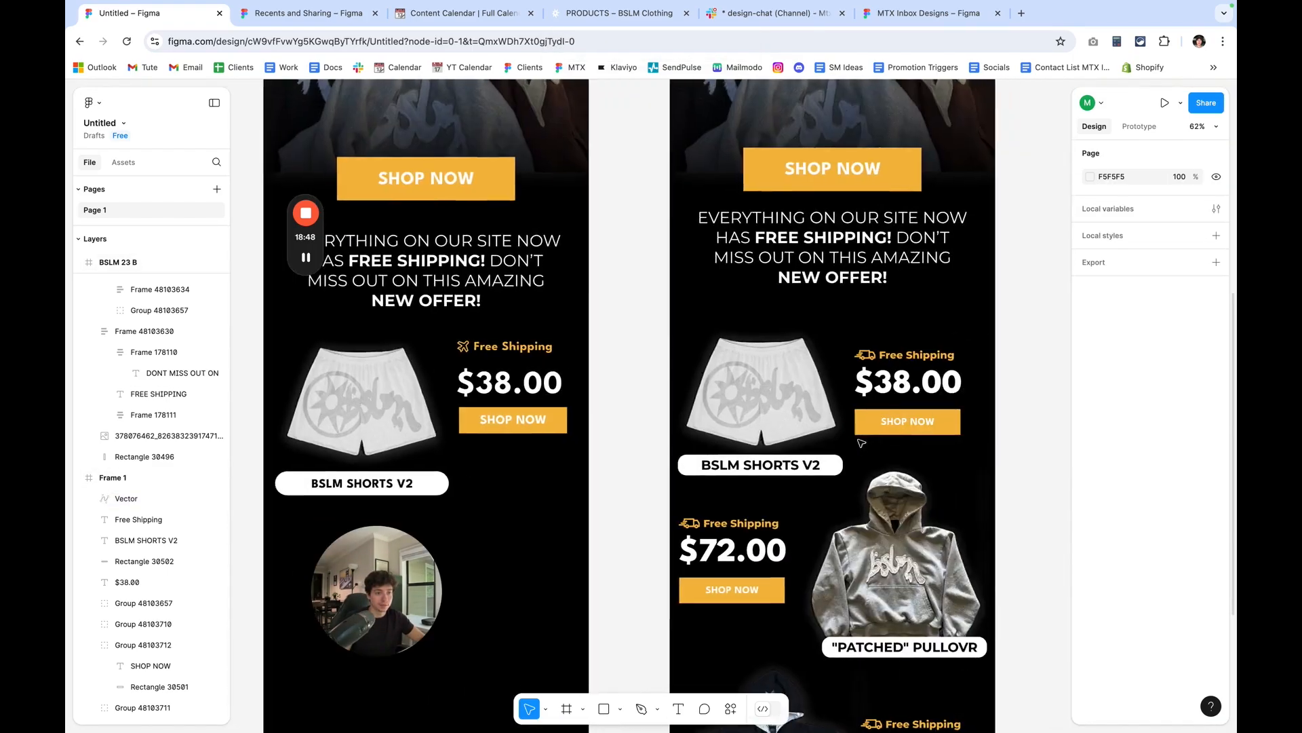
pyautogui.hscroll(-3, 860, 443)
pyautogui.scroll(2, 709, 378)
pyautogui.scroll(3, 675, 366)
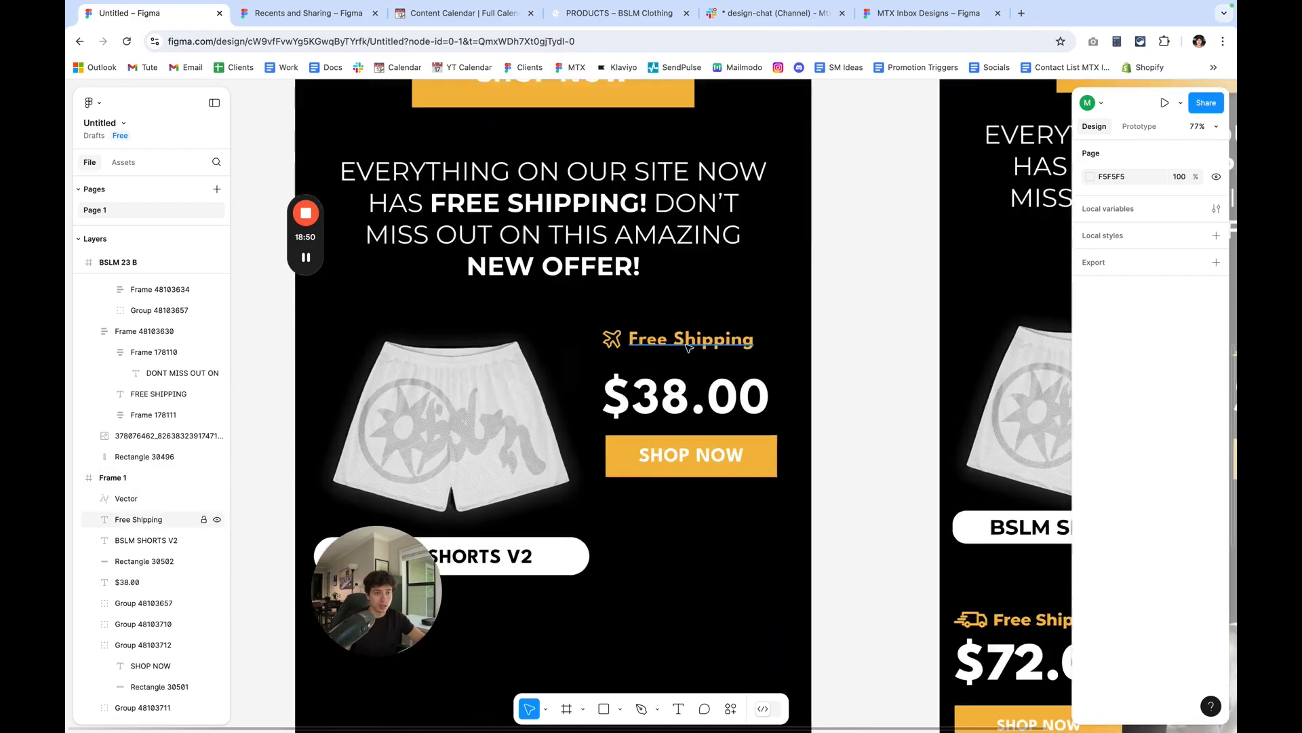
pyautogui.click(638, 344)
pyautogui.keyDown('shift'); pyautogui.click(602, 340); pyautogui.keyUp('shift')
pyautogui.scroll(5, 678, 353)
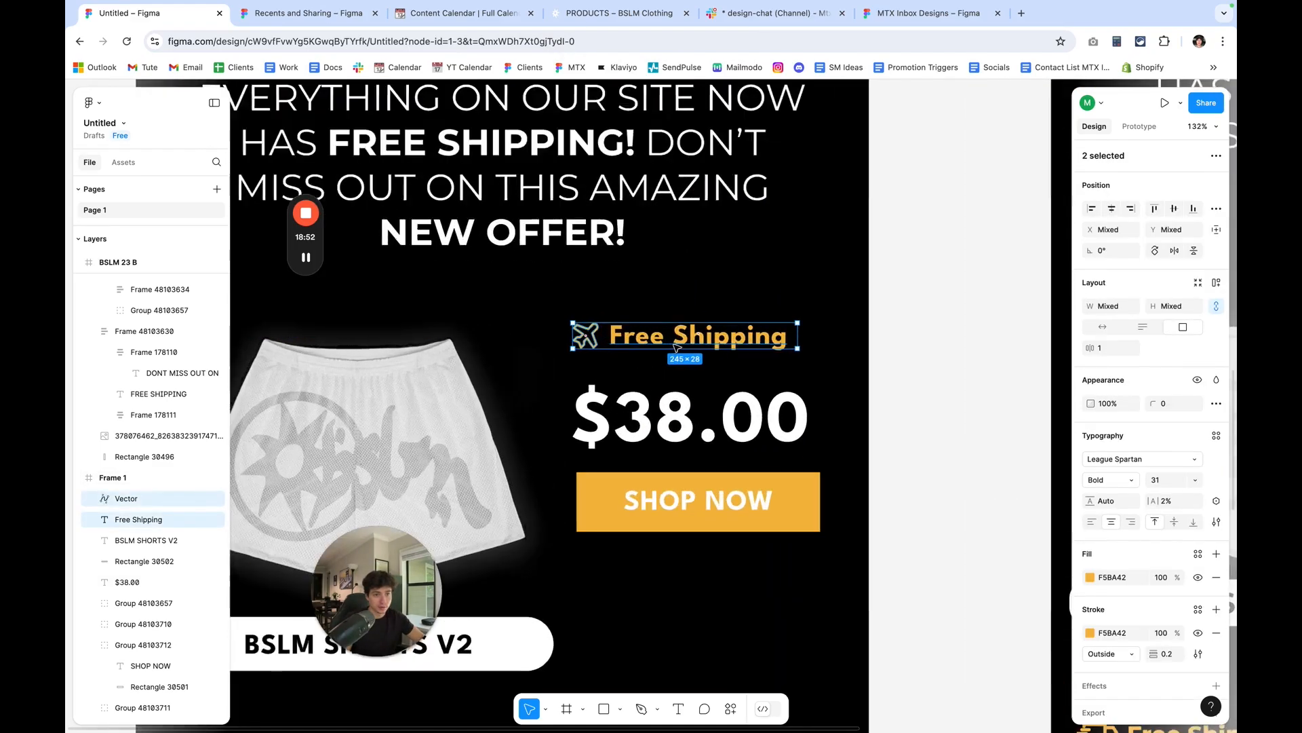
pyautogui.moveTo(705, 368); pyautogui.dragTo(702, 369)
pyautogui.press('Left')
pyautogui.press('Left')
pyautogui.press('Left')
pyautogui.press('Left')
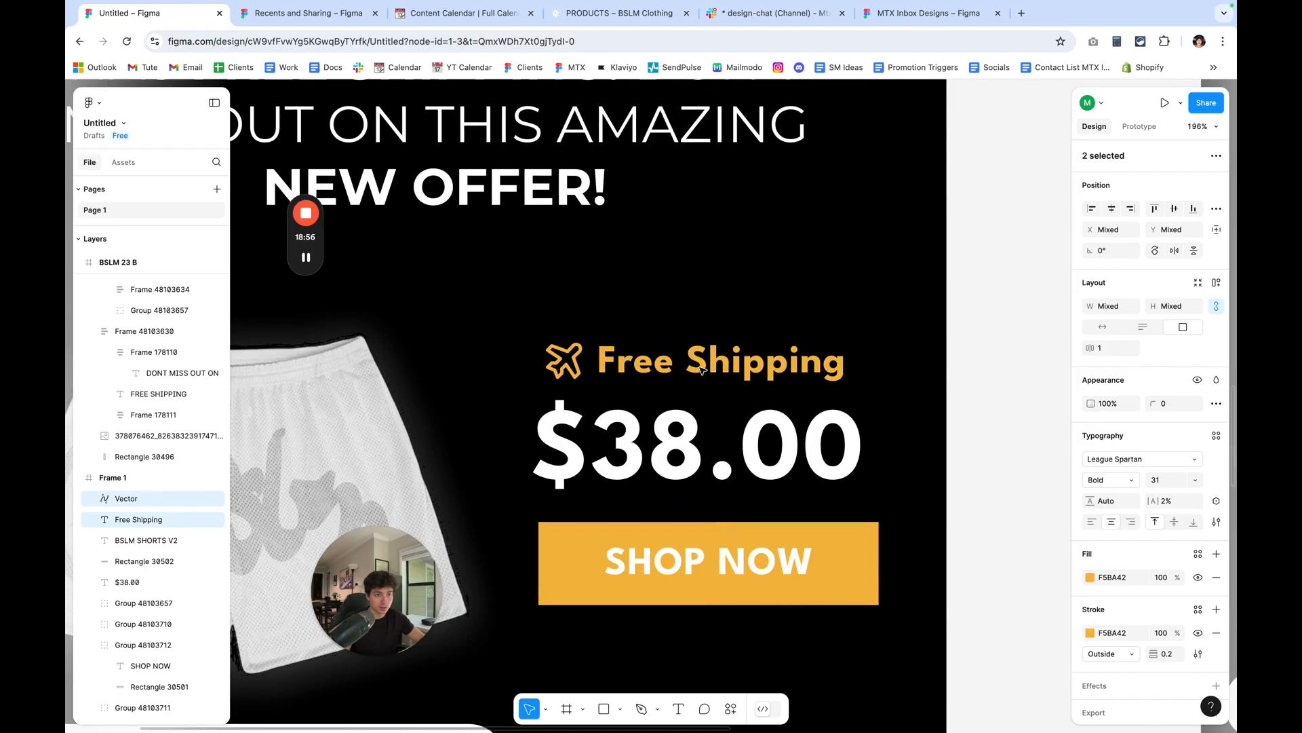
pyautogui.click(970, 459)
# Nudge the SHOP NOW button group under the $38.00 price to X 477, Y 1836.
pyautogui.scroll(-5, 970, 459)
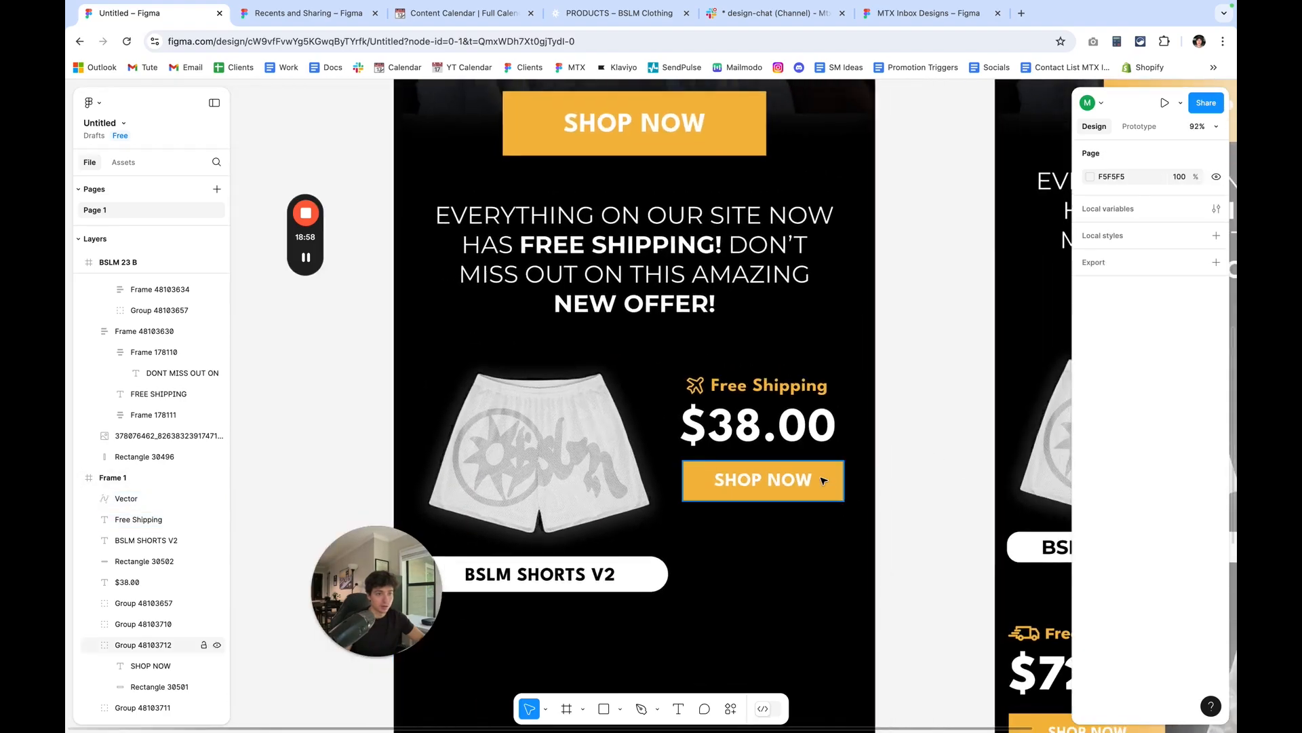
pyautogui.click(823, 480)
pyautogui.scroll(3, 822, 479)
pyautogui.press('Left')
pyautogui.press('Up')
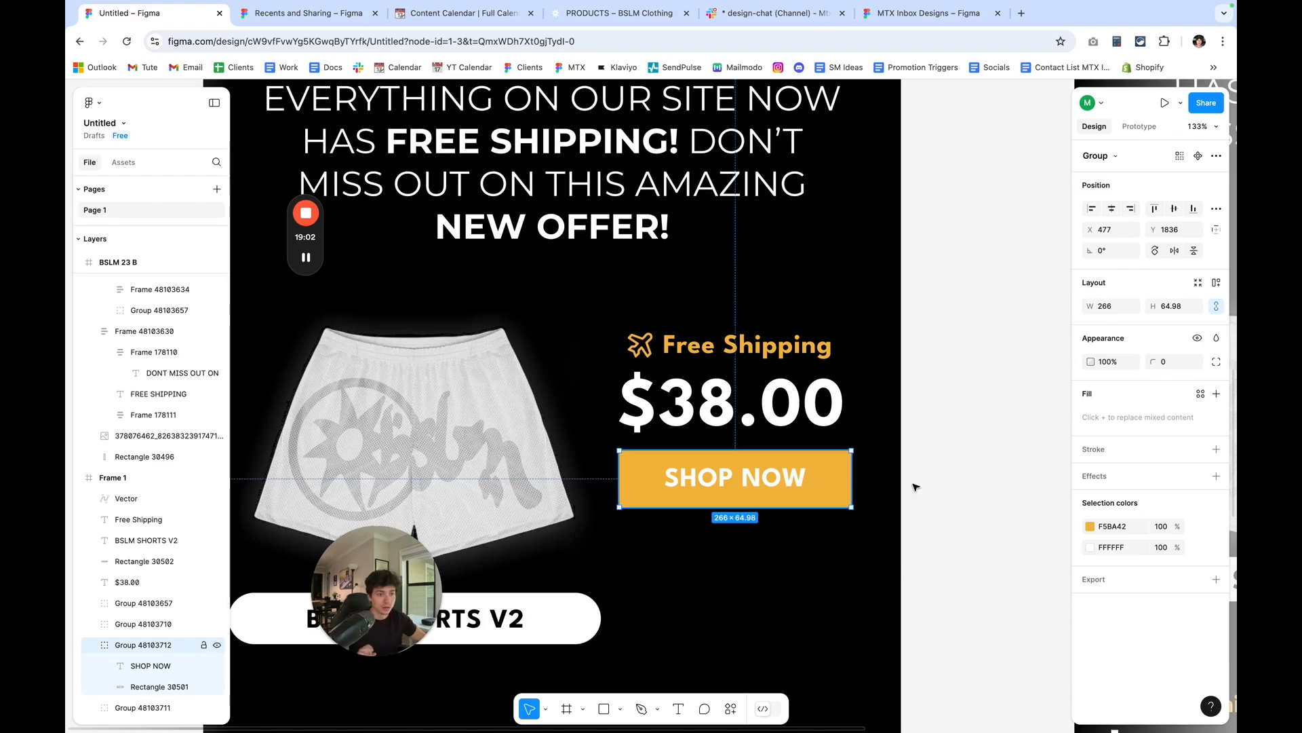
pyautogui.click(1014, 466)
# Select the airplane, Free Shipping text, $38.00 price and SHOP NOW button together and nudge them slightly down beside the shorts.
pyautogui.scroll(-5, 1016, 468)
pyautogui.hscroll(4, 1016, 468)
pyautogui.scroll(-2, 1016, 468)
pyautogui.click(773, 394)
pyautogui.keyDown('shift'); pyautogui.click(779, 377); pyautogui.keyUp('shift')
pyautogui.keyDown('shift'); pyautogui.click(714, 340); pyautogui.keyUp('shift')
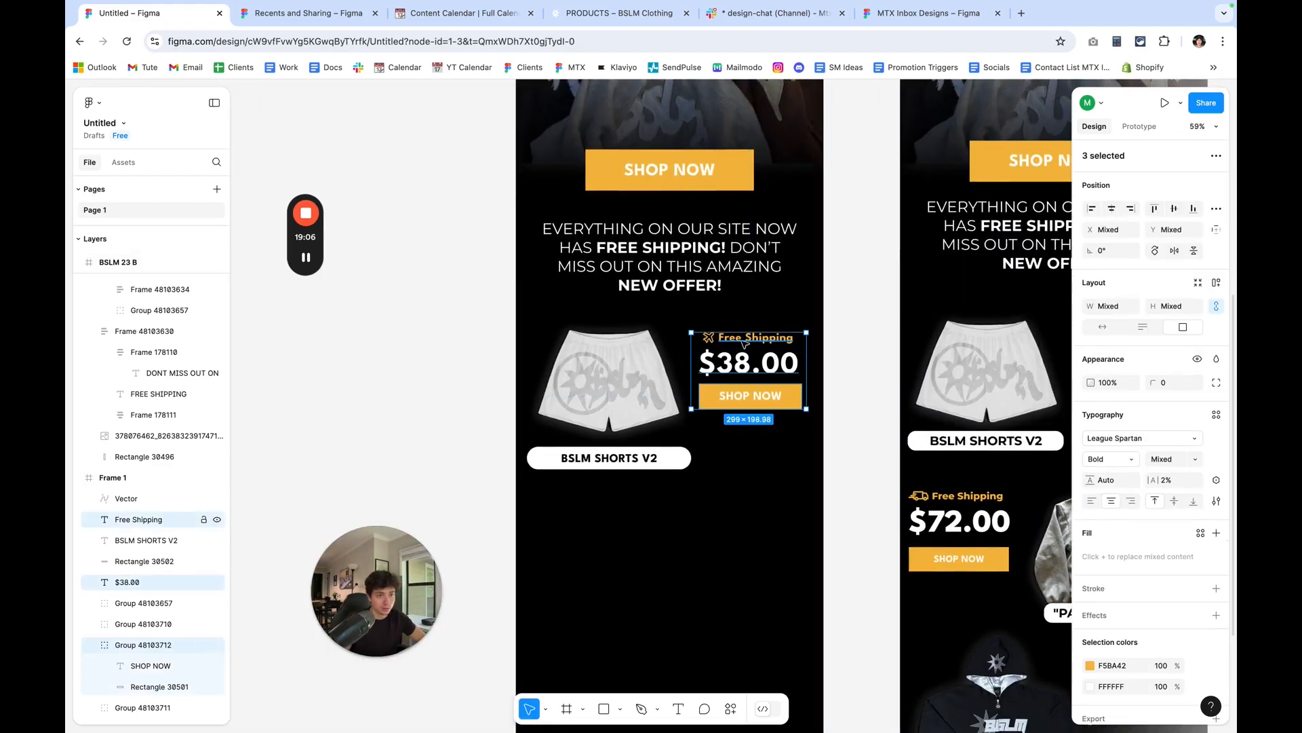
pyautogui.click(1217, 588)
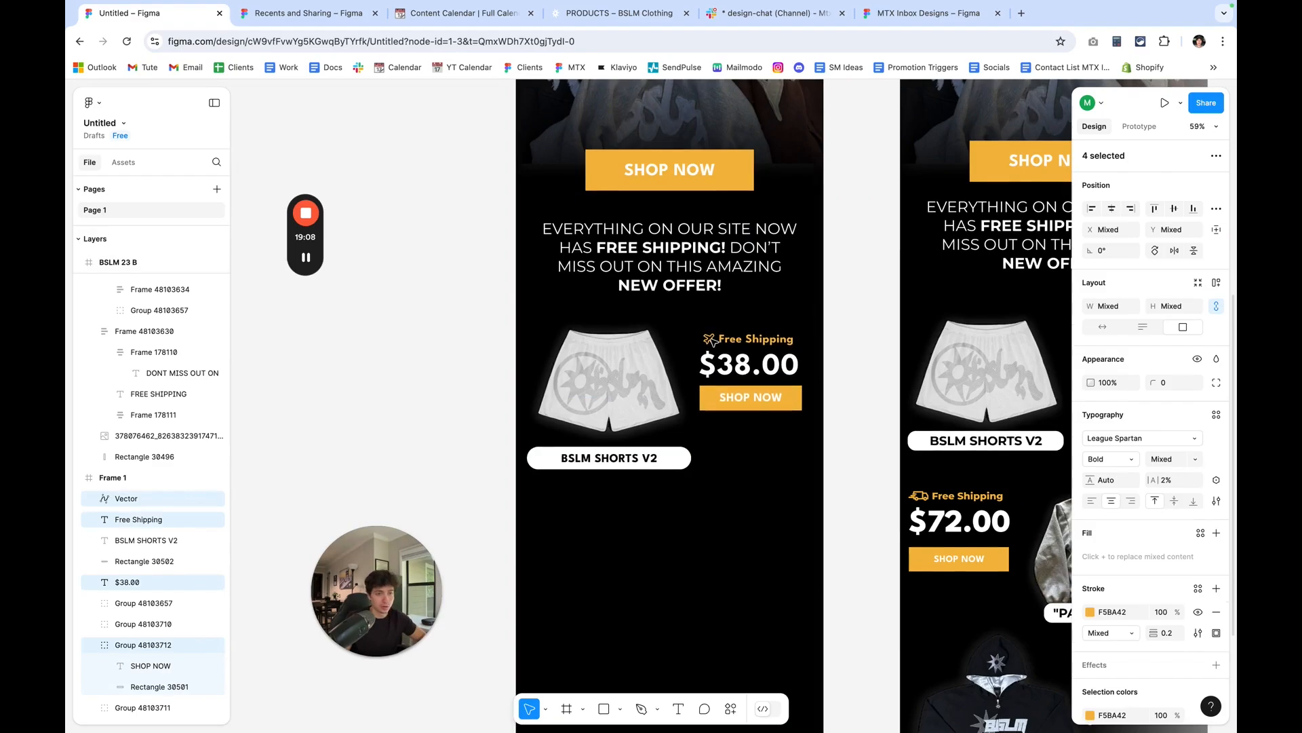
pyautogui.press('Down')
pyautogui.press('Down')
pyautogui.press('Down')
pyautogui.press('Down')
pyautogui.press('Down')
pyautogui.press('Down')
pyautogui.press('Down')
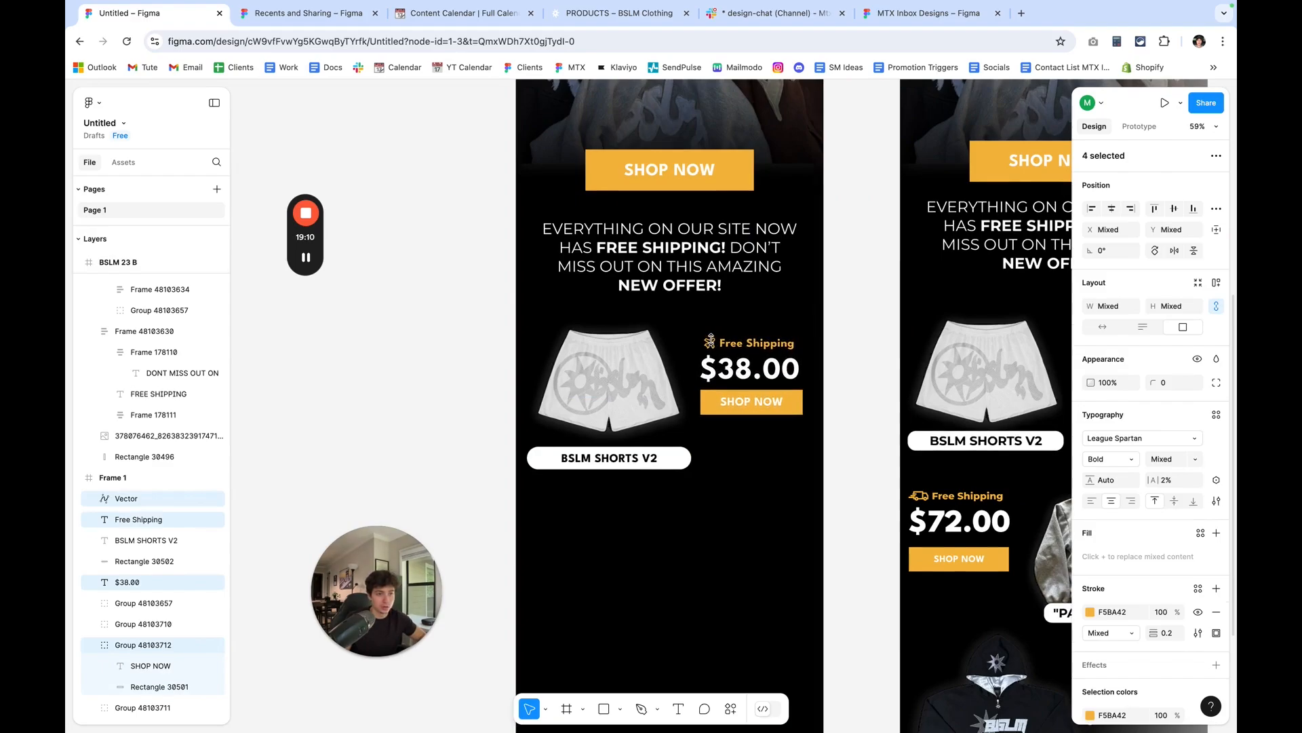
pyautogui.press('Left')
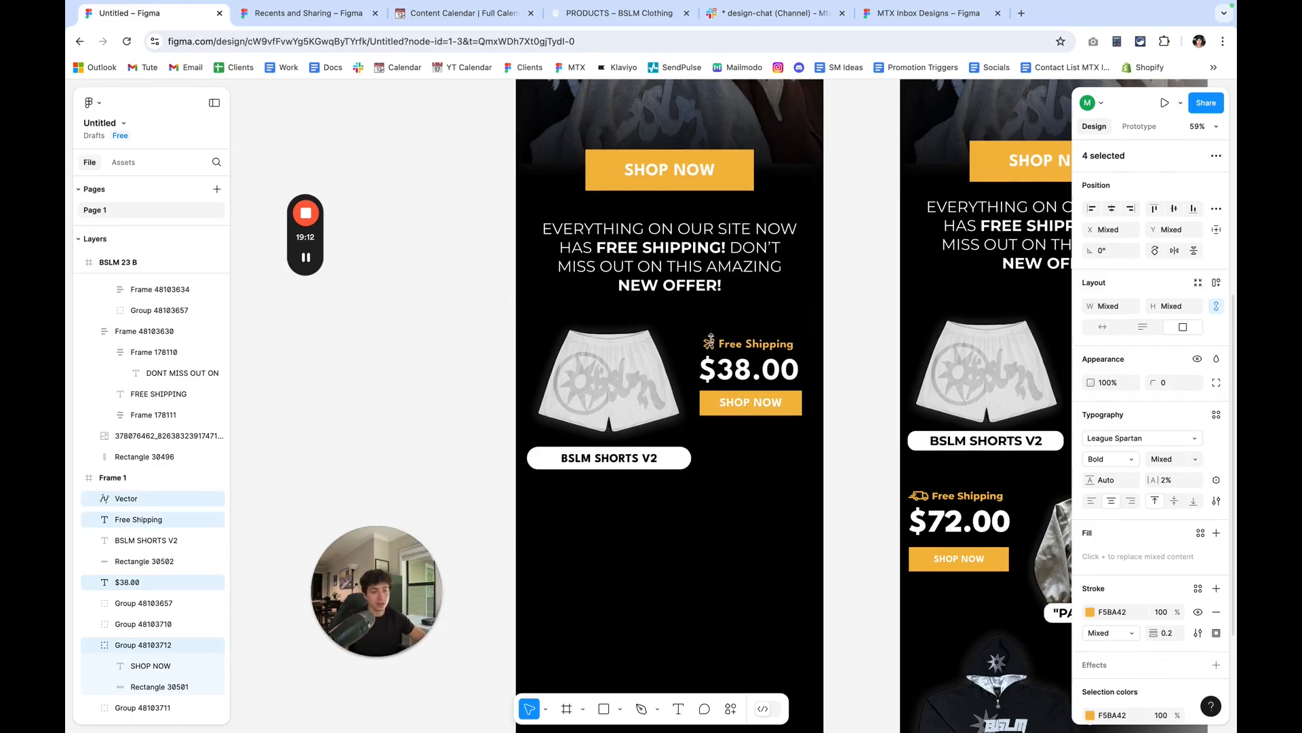
# Duplicate the Free Shipping, price and button block below the shorts label, and copy the gray hoodie image from BSLM 23 B beside it.
pyautogui.moveTo(755, 370); pyautogui.dragTo(614, 521)
pyautogui.scroll(-1, 668, 495)
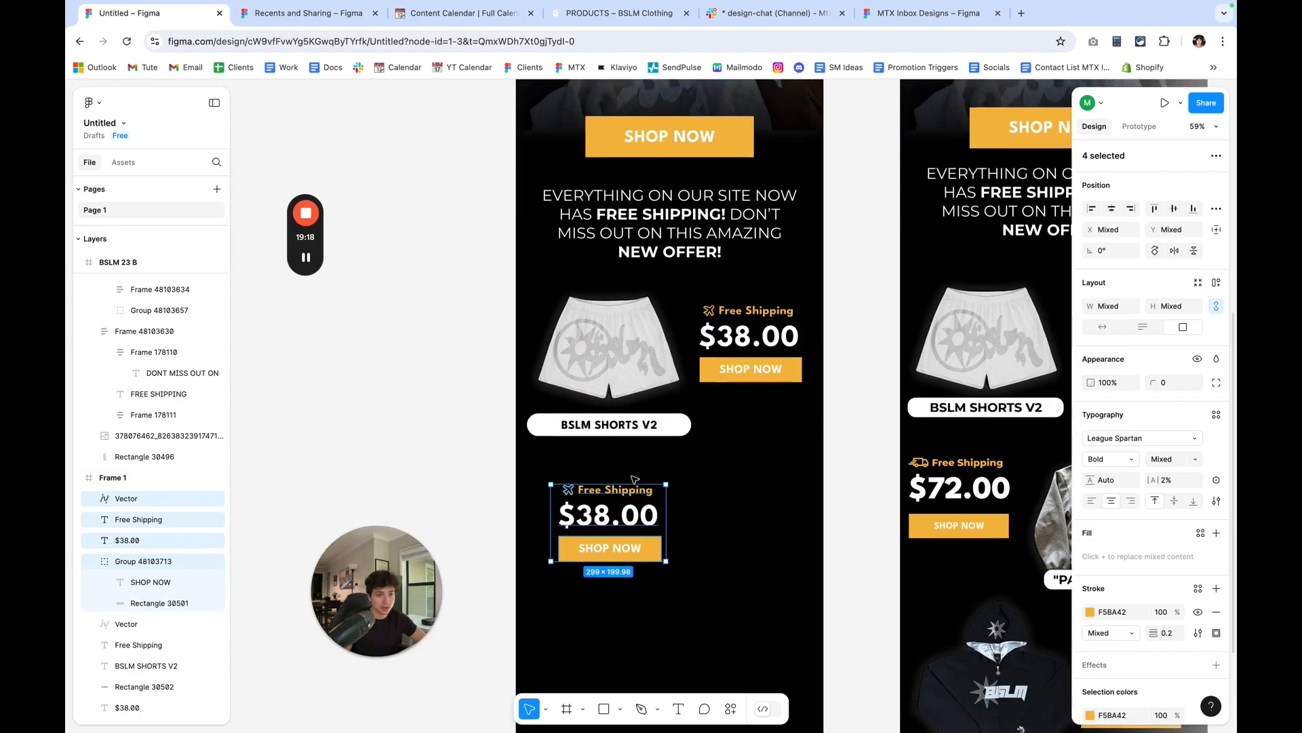
pyautogui.scroll(-1, 636, 380)
pyautogui.hscroll(4, 911, 469)
pyautogui.scroll(-1, 911, 470)
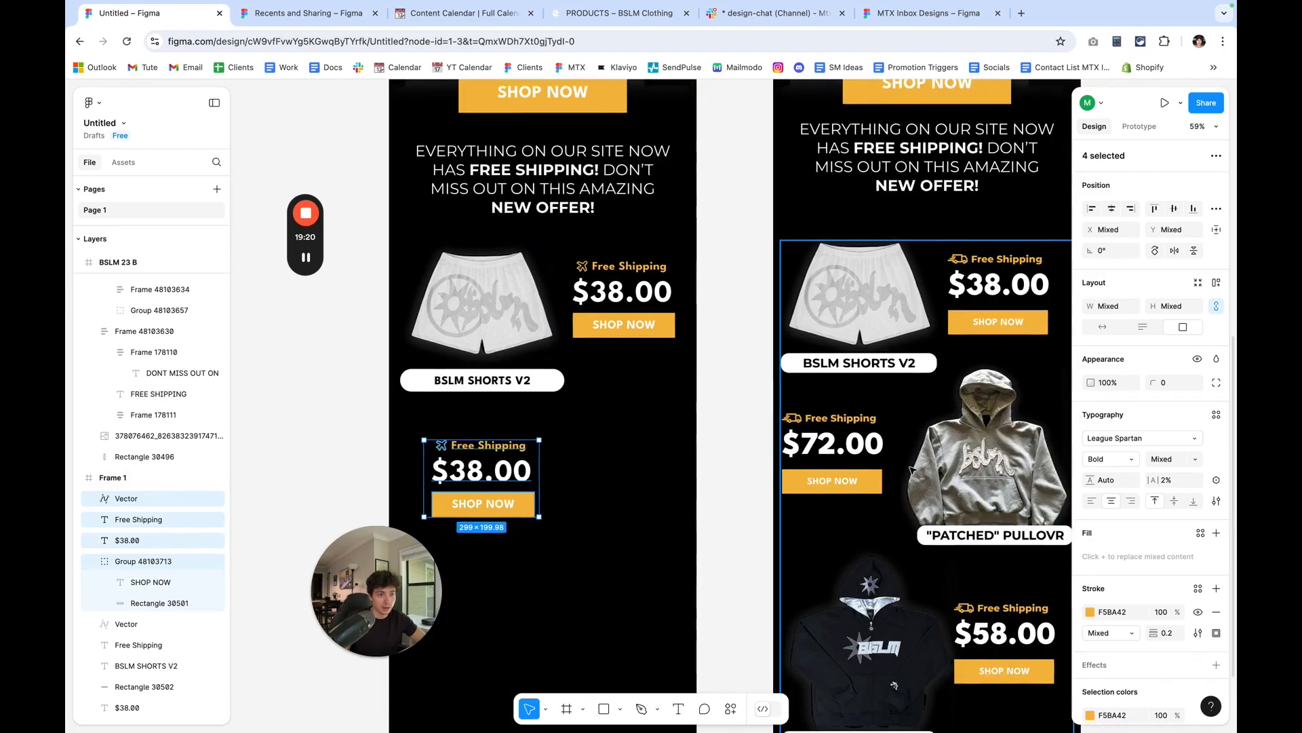
pyautogui.click(988, 460)
pyautogui.doubleClick(989, 460)
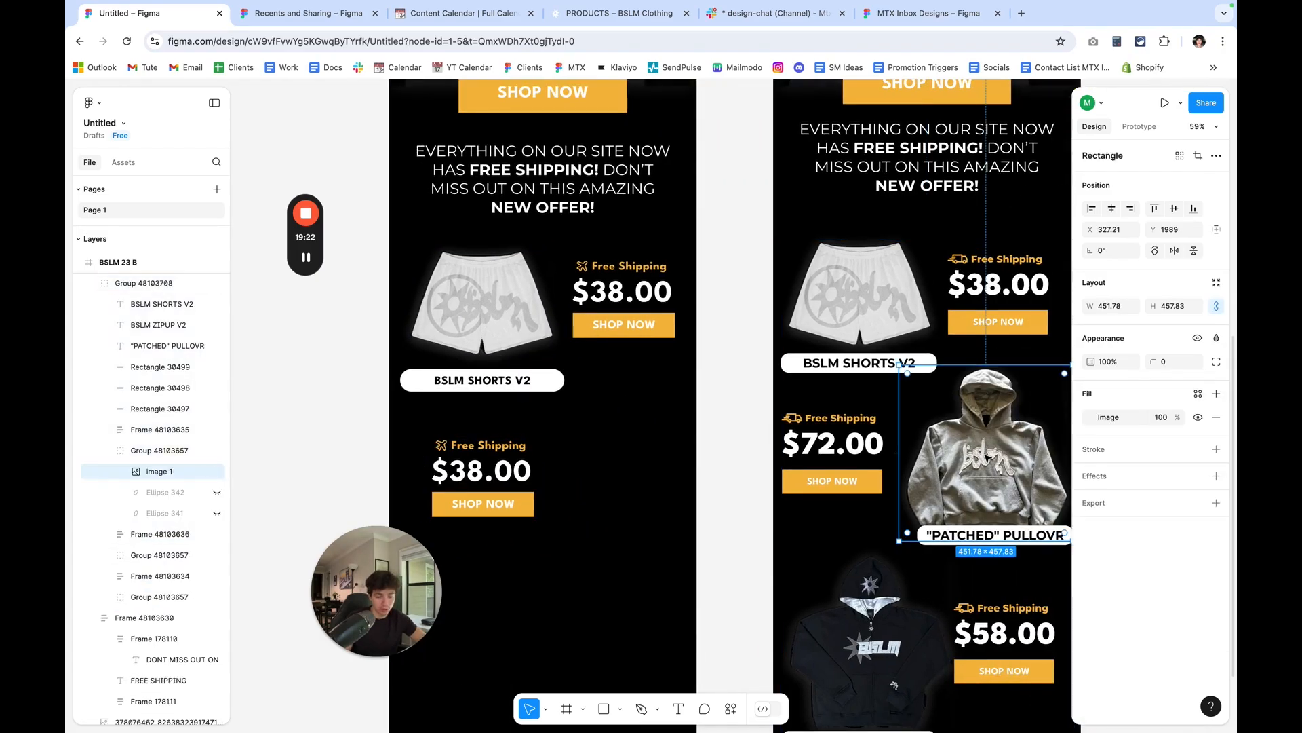
pyautogui.moveTo(988, 460); pyautogui.dragTo(606, 478)
# Select all four elements of the duplicated shipping, price and button block and move them slightly down and away from the hoodie.
pyautogui.click(494, 512)
pyautogui.keyDown('shift'); pyautogui.click(474, 474); pyautogui.keyUp('shift')
pyautogui.keyDown('shift'); pyautogui.click(474, 453); pyautogui.keyUp('shift')
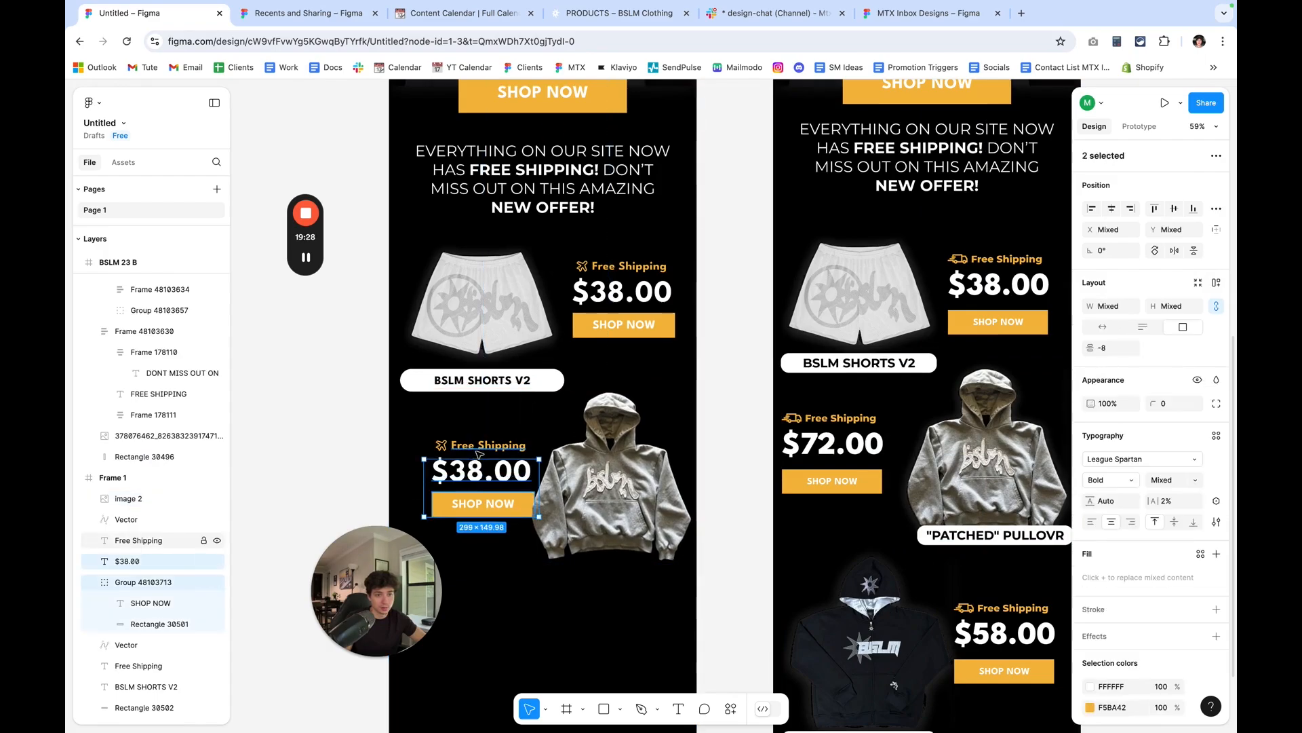
pyautogui.moveTo(504, 475); pyautogui.dragTo(491, 491)
pyautogui.scroll(-2, 494, 495)
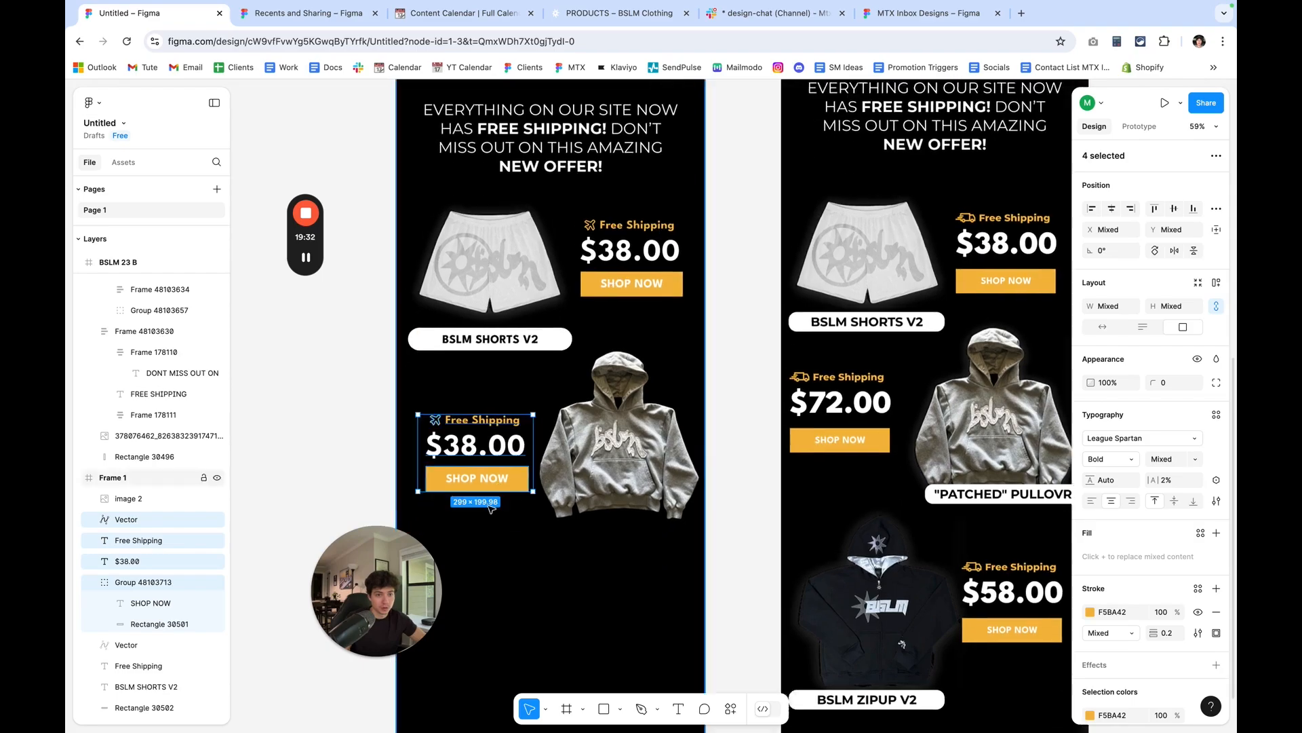
pyautogui.hscroll(-2, 475, 475)
pyautogui.click(361, 428)
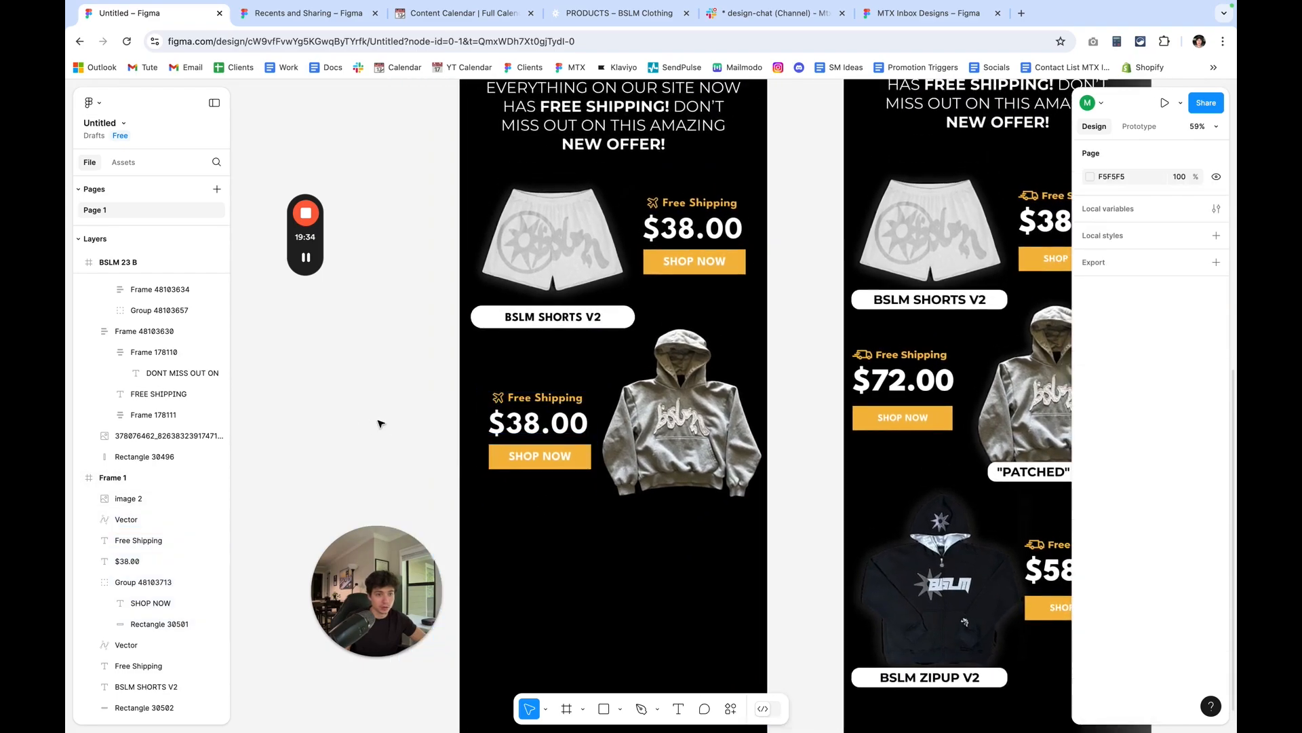
# Duplicate the BSLM SHORTS V2 text with its white rounded rectangle and place the copy under the hoodie.
pyautogui.click(590, 324)
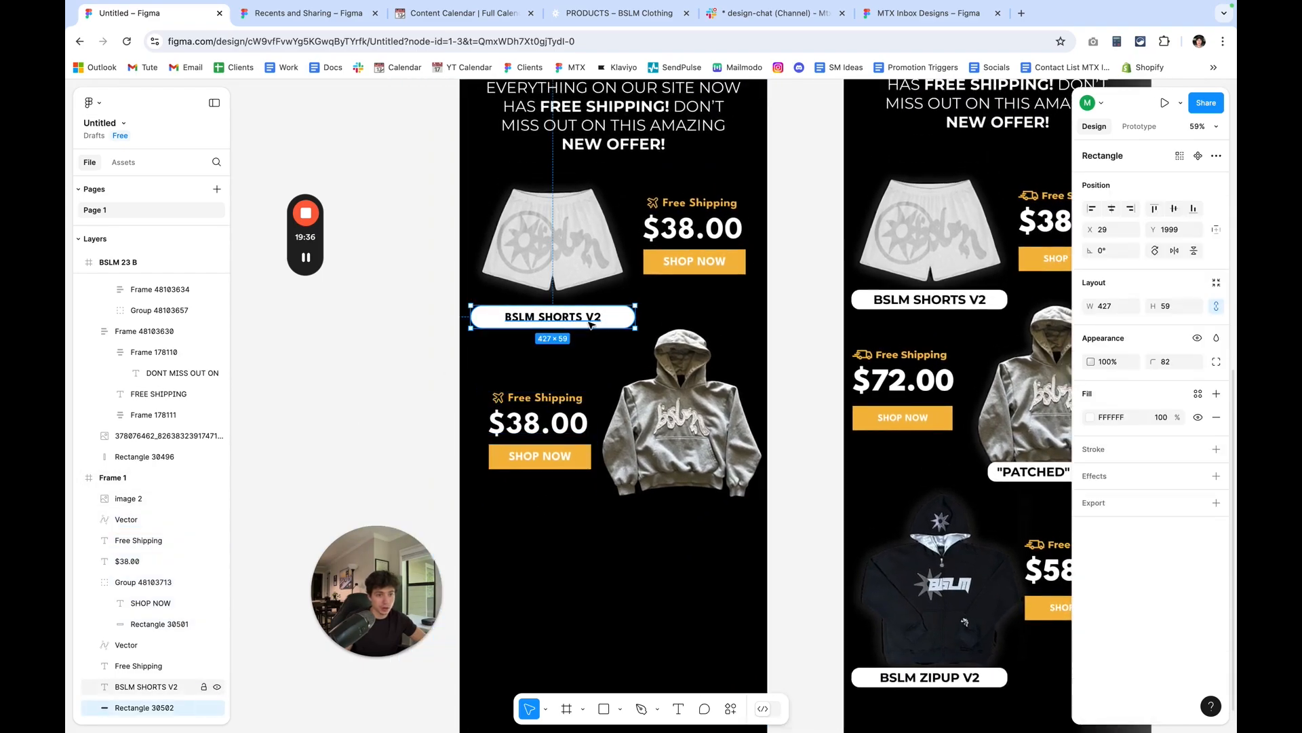
pyautogui.keyDown('shift'); pyautogui.click(590, 324); pyautogui.keyUp('shift')
pyautogui.moveTo(584, 325); pyautogui.dragTo(711, 530)
pyautogui.scroll(3, 711, 530)
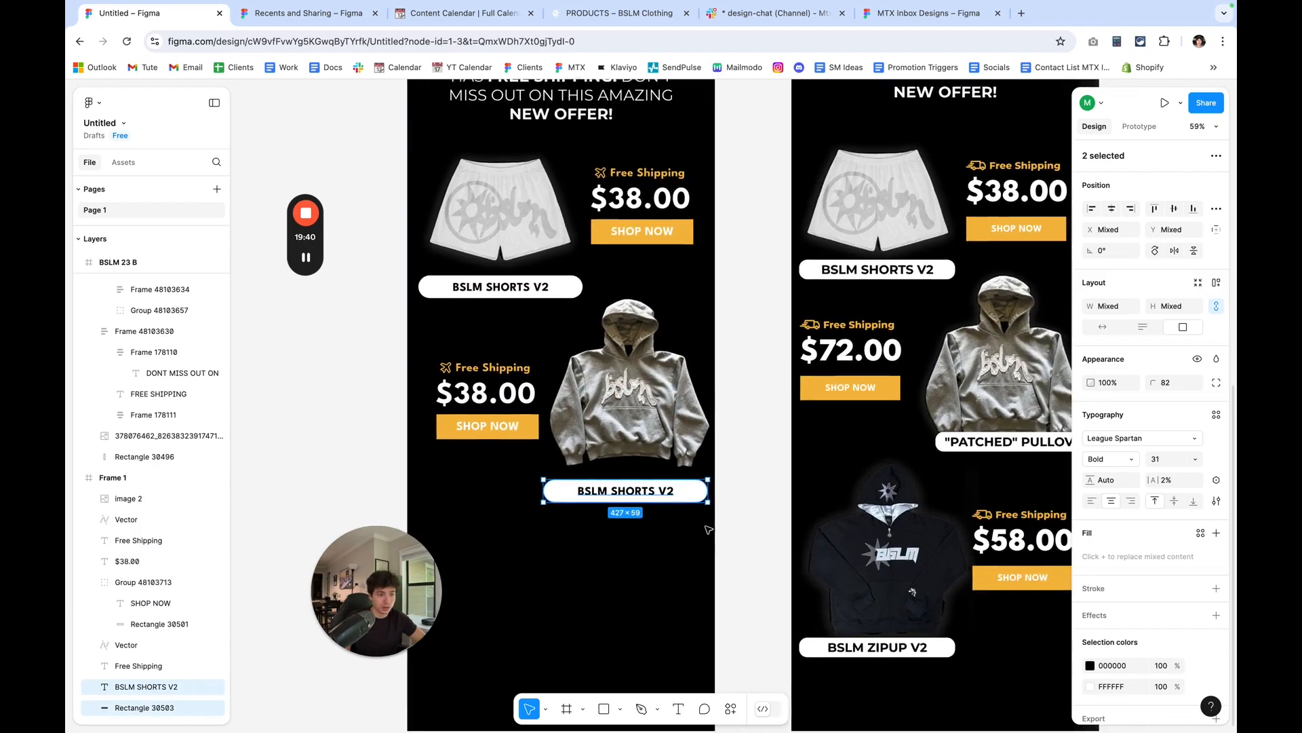
# Change the product label under the hoodie to BSLM PULLOVER.
pyautogui.click(649, 483)
pyautogui.doubleClick(649, 483)
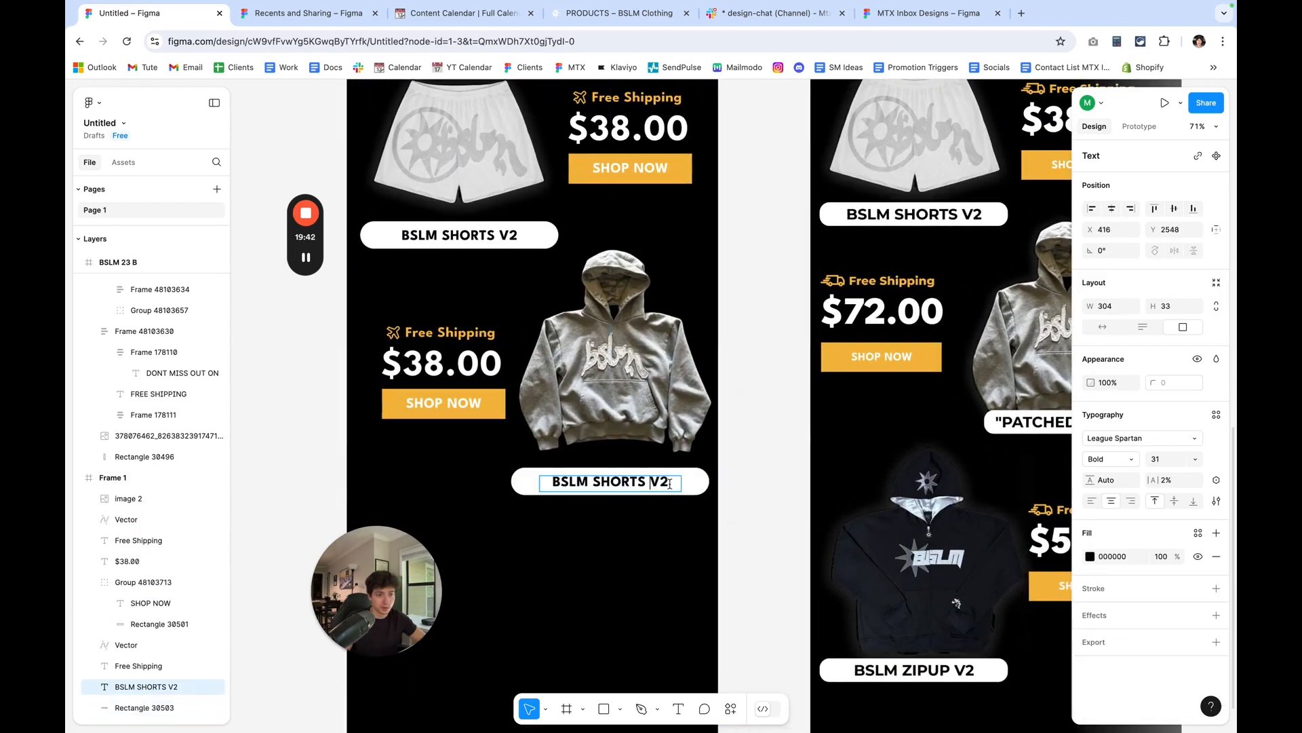
pyautogui.press('BackSpace')
pyautogui.press('BackSpace')
pyautogui.press('BackSpace')
pyautogui.press('BackSpace')
pyautogui.press('BackSpace')
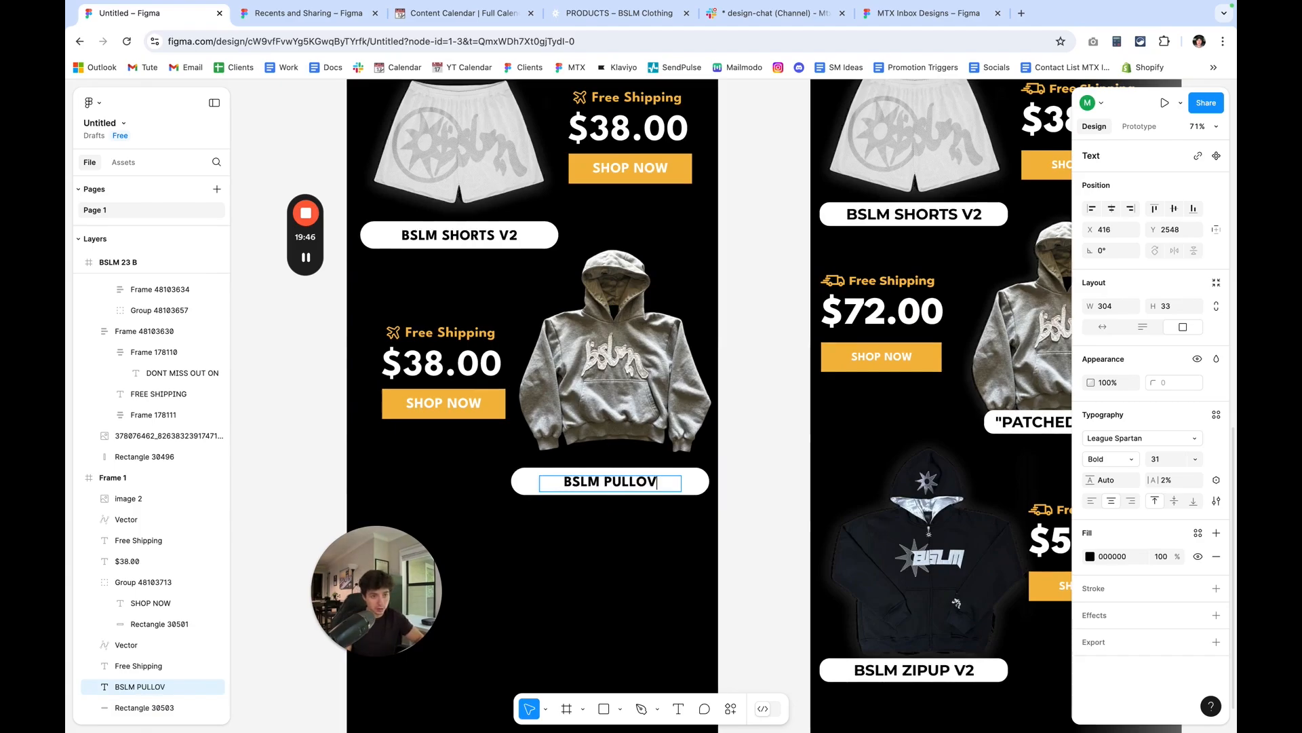
pyautogui.write('ER')
pyautogui.press('Escape')
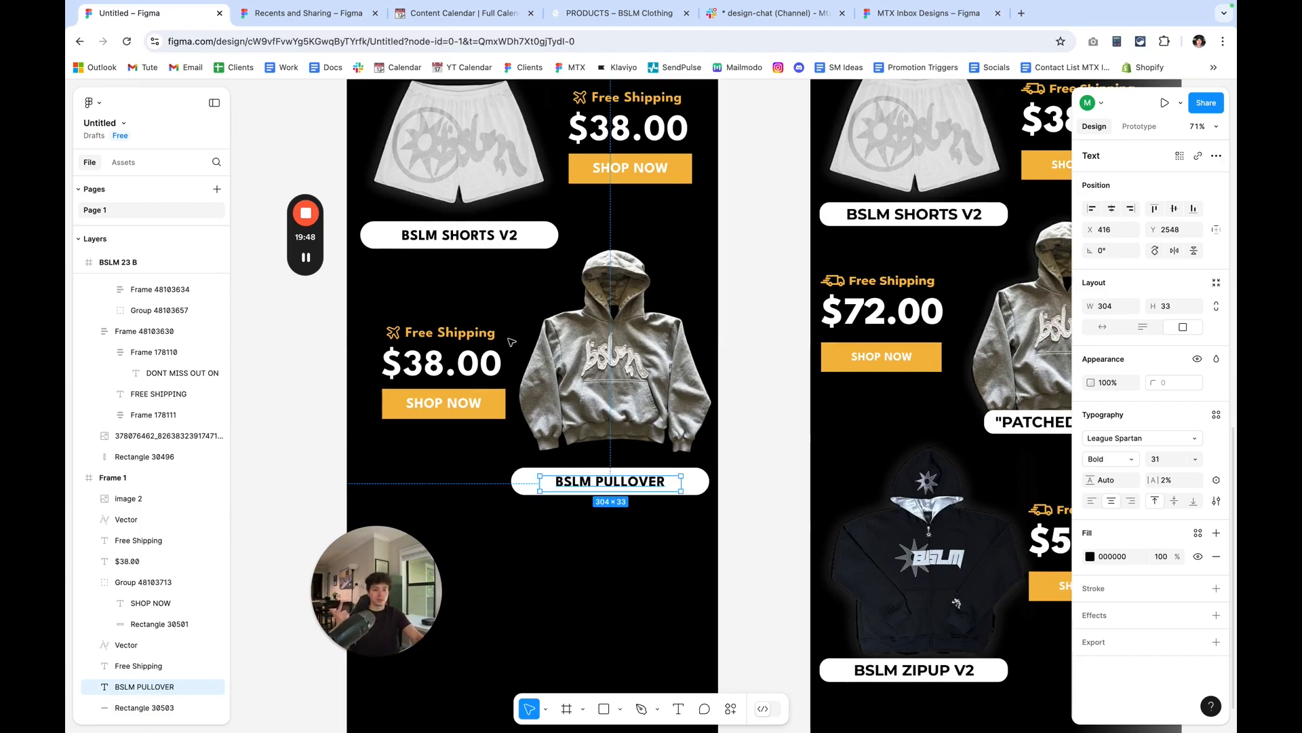
# Change the price beside the hoodie to $72.00.
pyautogui.click(430, 292)
pyautogui.doubleClick(434, 362)
pyautogui.click(439, 367)
pyautogui.press('BackSpace')
pyautogui.press('BackSpace')
pyautogui.write('72')
pyautogui.click(748, 397)
# Recolor Frame 1's FREE SHIPPING headline to F5BA42 by sampling the hero SHOP NOW button.
pyautogui.scroll(-5, 749, 397)
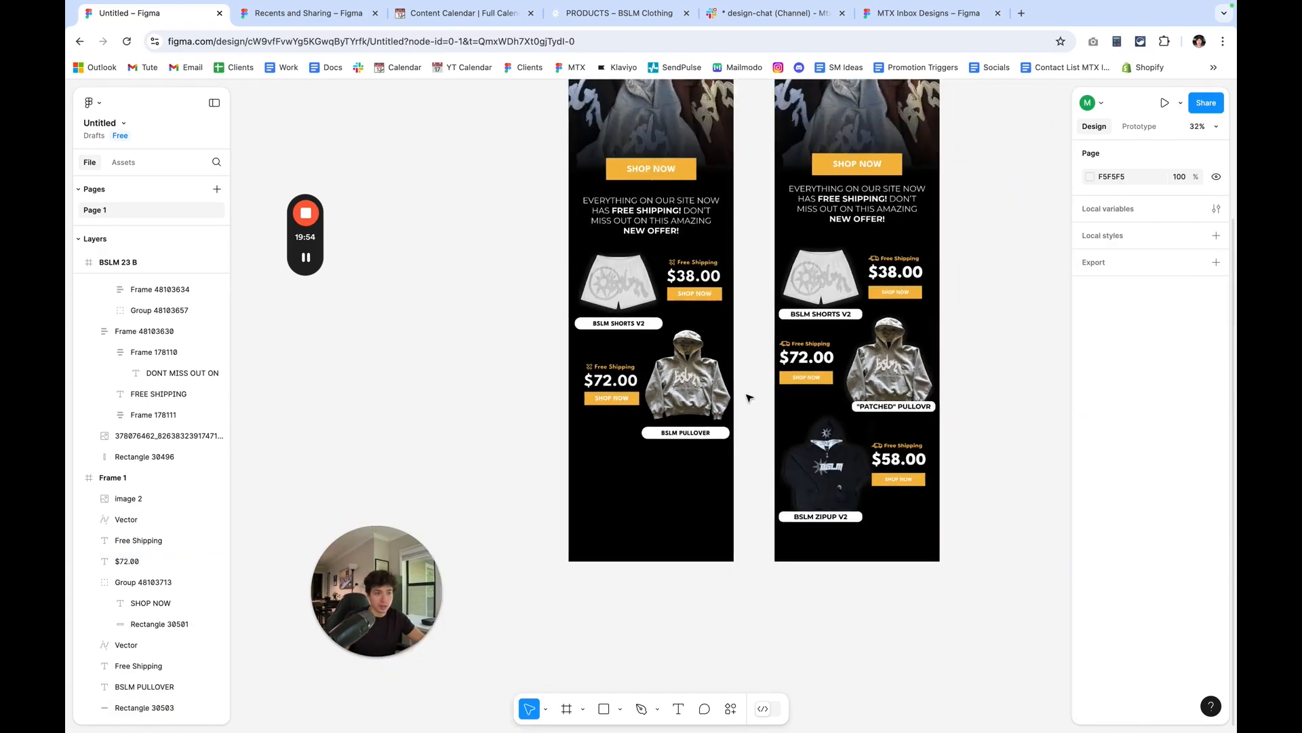
pyautogui.scroll(2, 702, 411)
pyautogui.hscroll(-1, 701, 410)
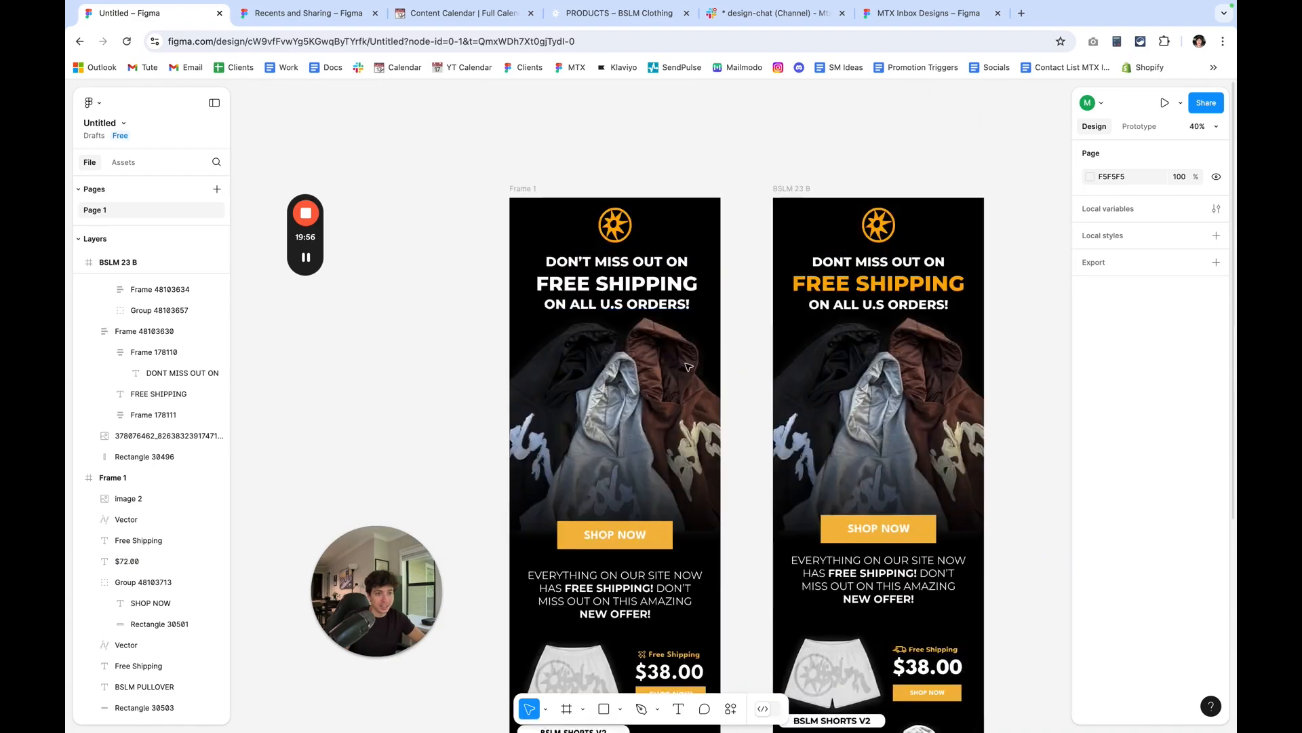
pyautogui.scroll(-5, 814, 407)
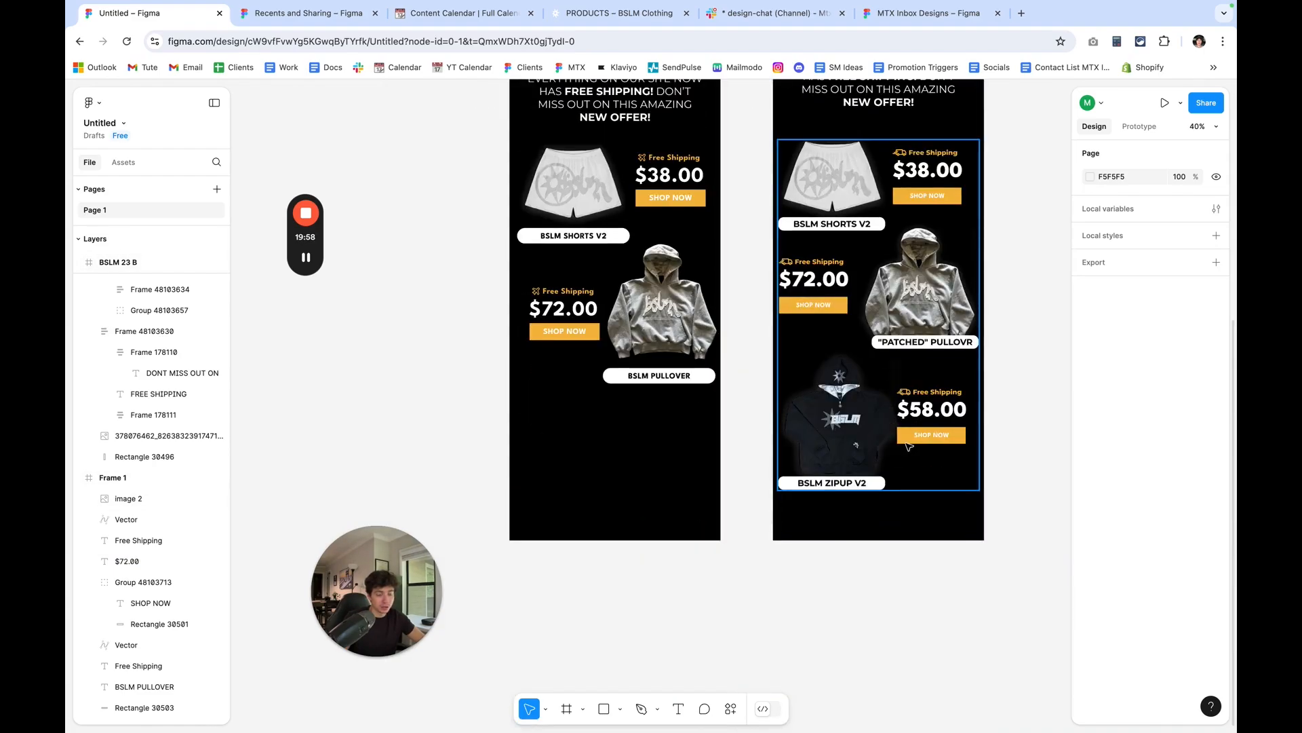
pyautogui.scroll(10, 729, 460)
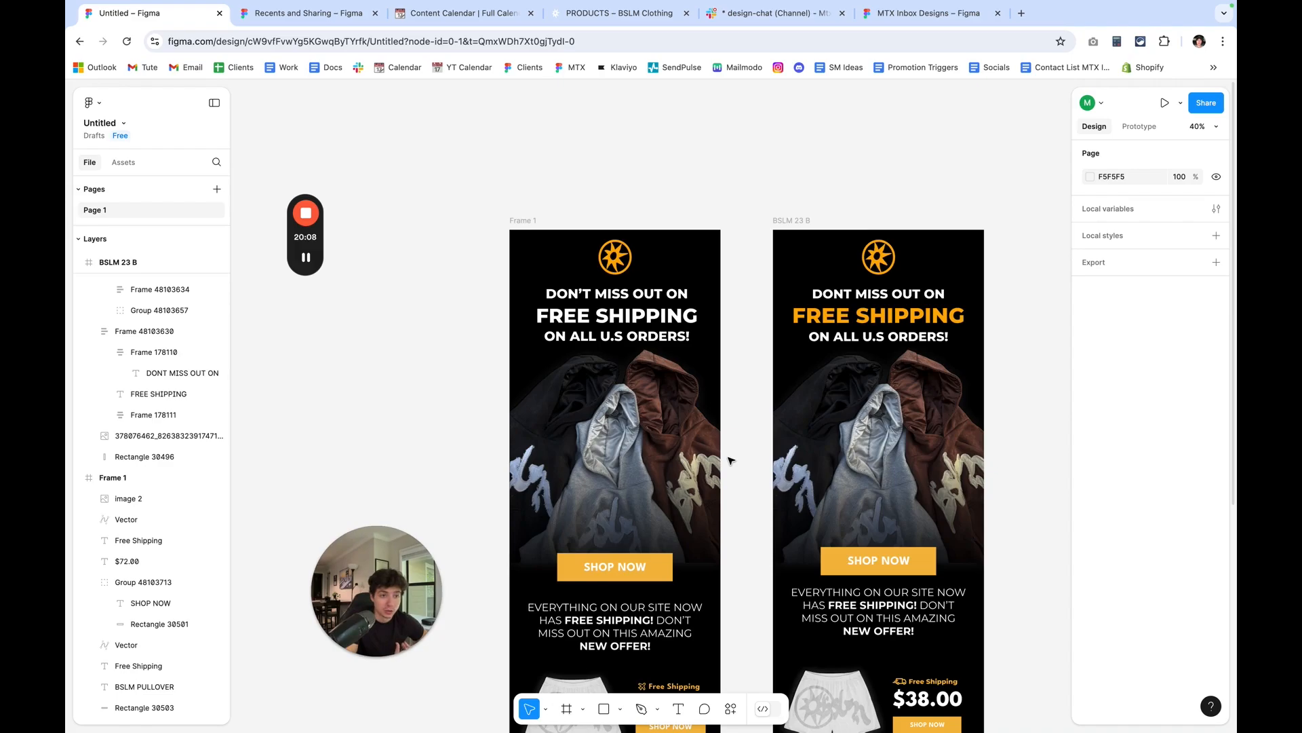
pyautogui.click(616, 318)
pyautogui.click(1091, 556)
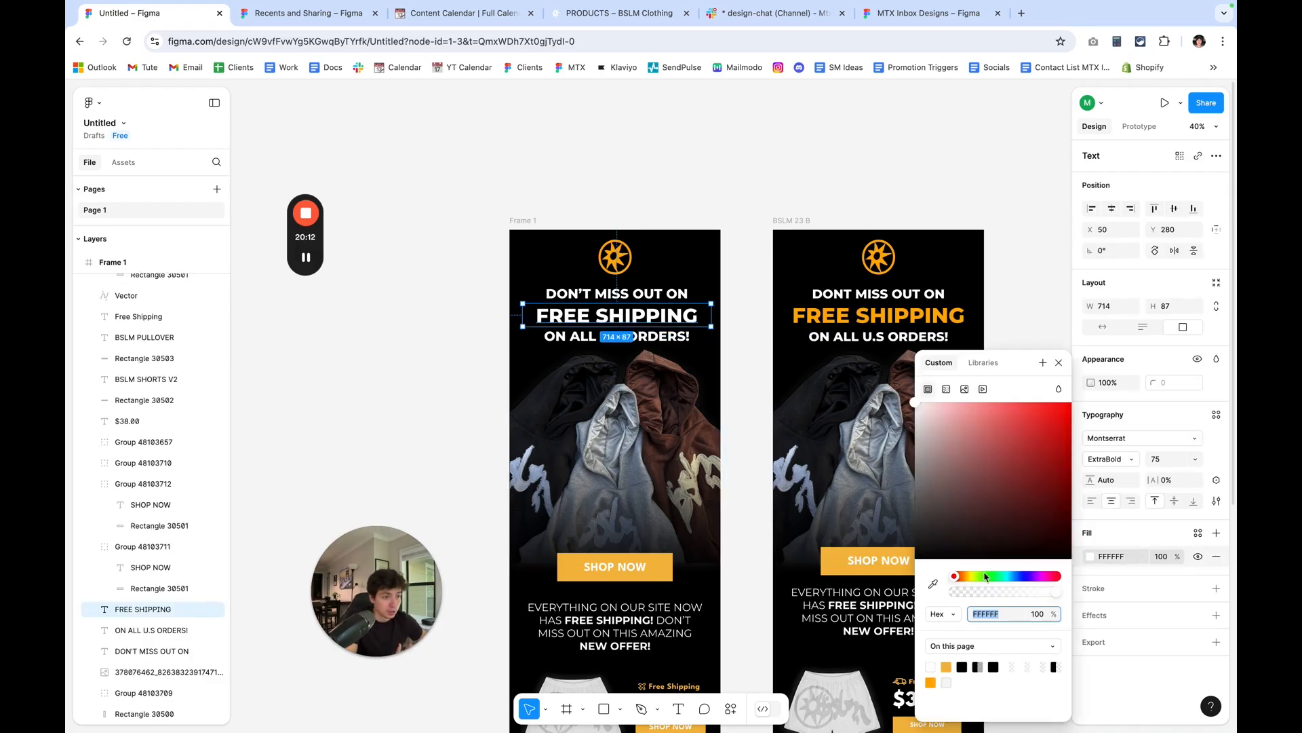
pyautogui.click(934, 585)
pyautogui.click(660, 566)
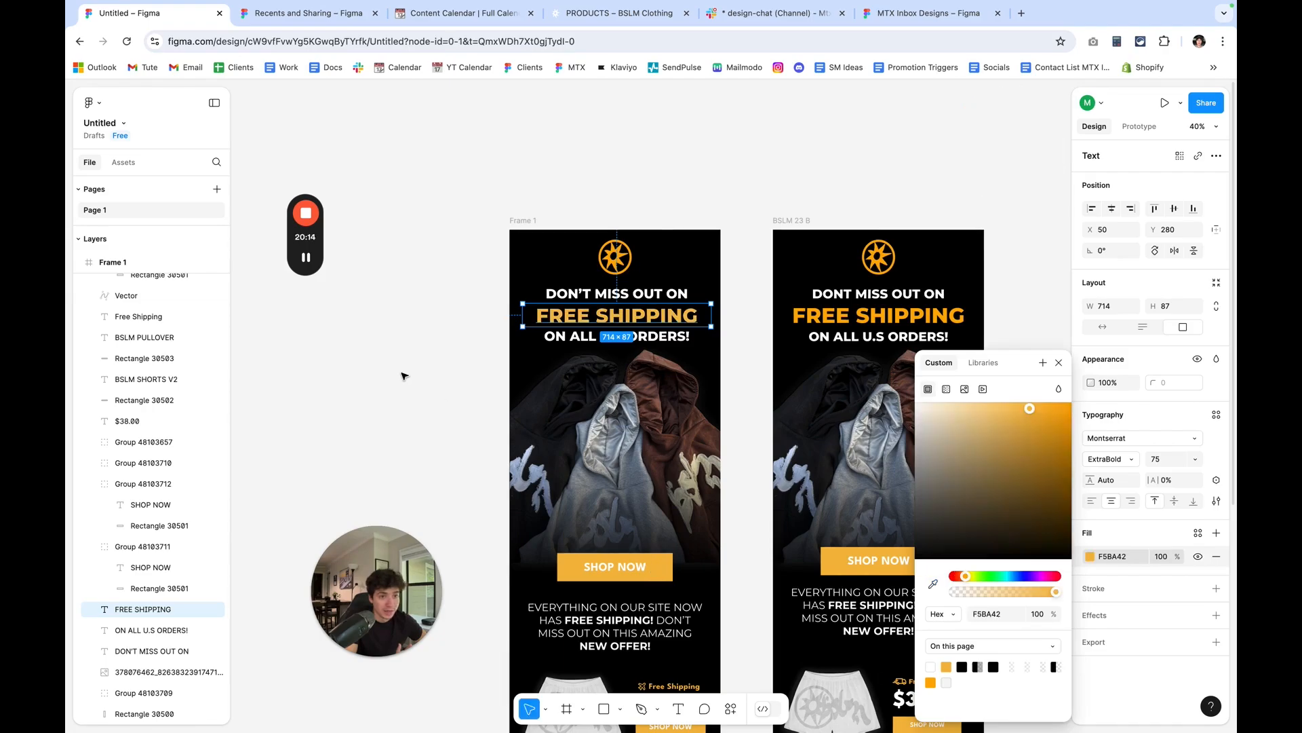
pyautogui.click(404, 376)
# Enlarge Frame 1's FREE SHIPPING headline to font size 82 and nudge it up to Y 267.
pyautogui.scroll(5, 655, 303)
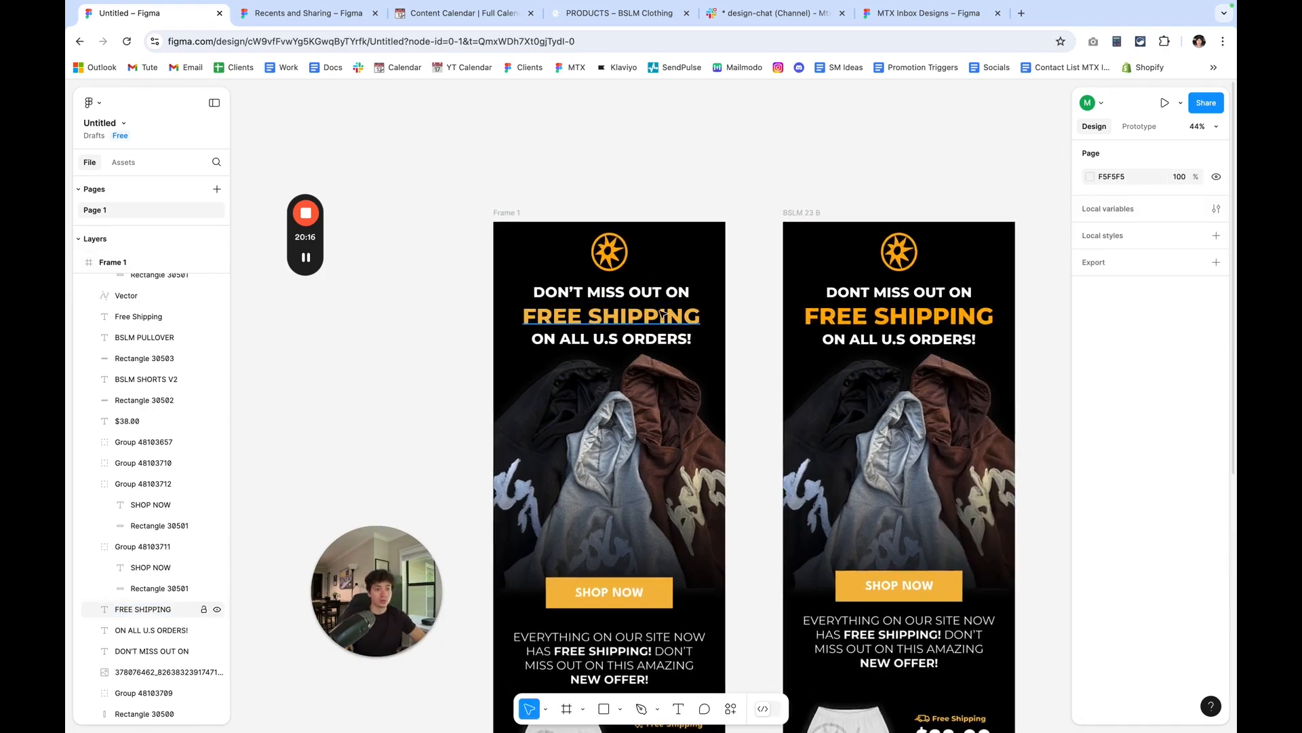
pyautogui.scroll(2, 655, 303)
pyautogui.click(684, 335)
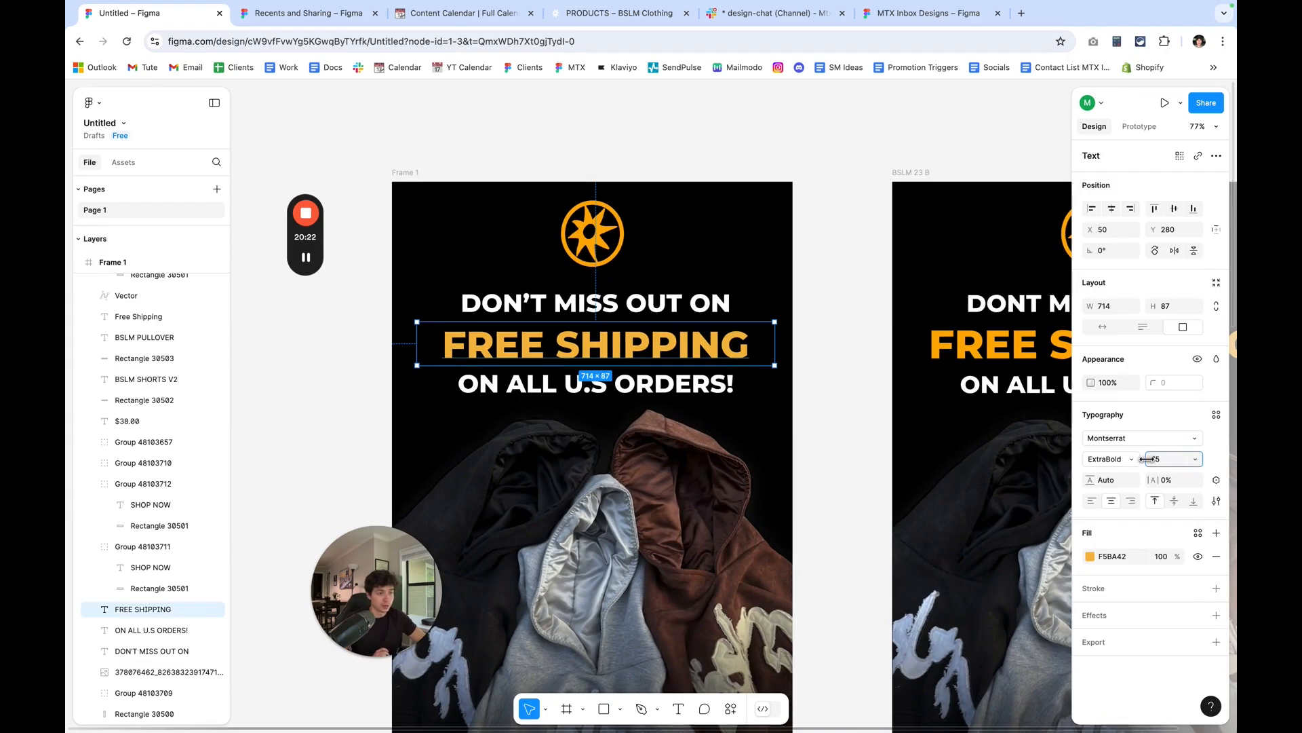
pyautogui.moveTo(1146, 462); pyautogui.dragTo(1146, 459)
pyautogui.press('Up')
pyautogui.press('Up')
pyautogui.press('Up')
pyautogui.press('Up')
pyautogui.press('Up')
pyautogui.press('Up')
pyautogui.press('Up')
pyautogui.press('Up')
pyautogui.press('Up')
pyautogui.press('Up')
pyautogui.press('Up')
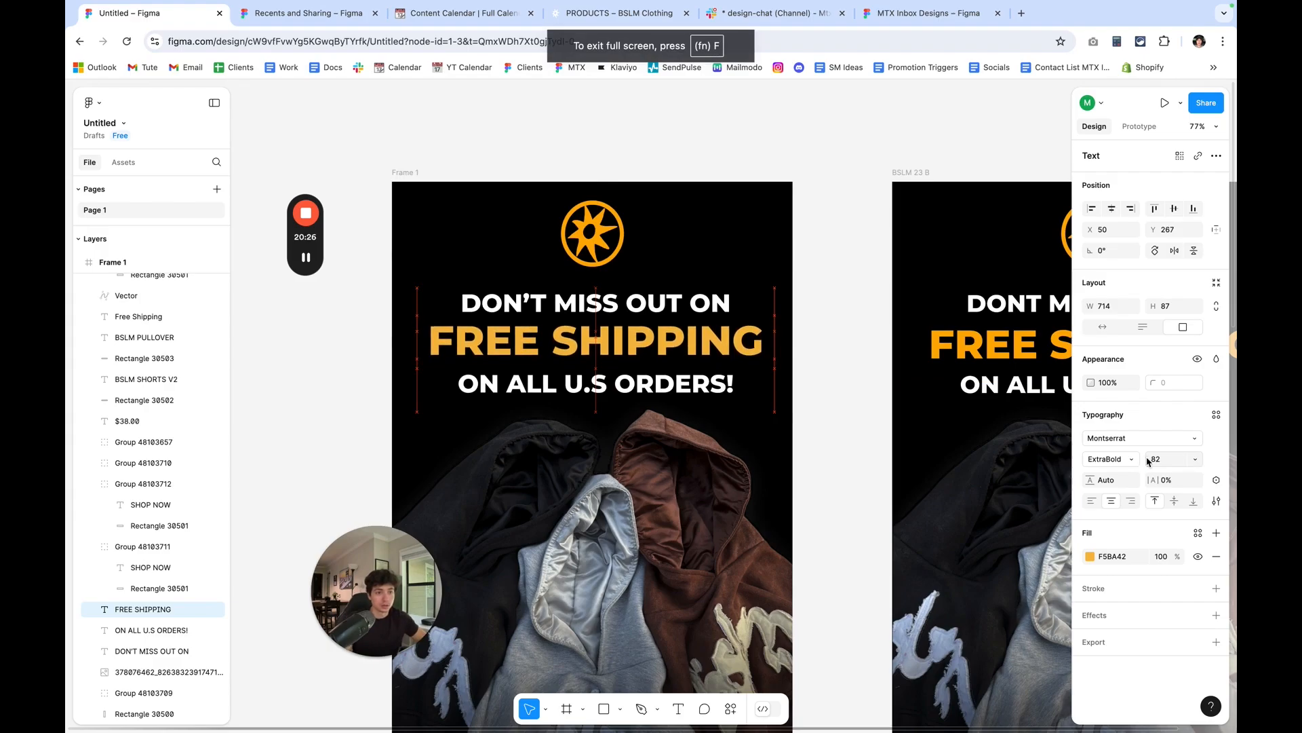
# Nudge the ON ALL U.S ORDERS! line up closer to the FREE SHIPPING headline.
pyautogui.click(715, 394)
pyautogui.press('Up')
pyautogui.press('Up')
pyautogui.press('Up')
pyautogui.press('Up')
pyautogui.press('Up')
pyautogui.press('Up')
pyautogui.press('Up')
pyautogui.press('Up')
pyautogui.press('Up')
pyautogui.press('Up')
pyautogui.press('Up')
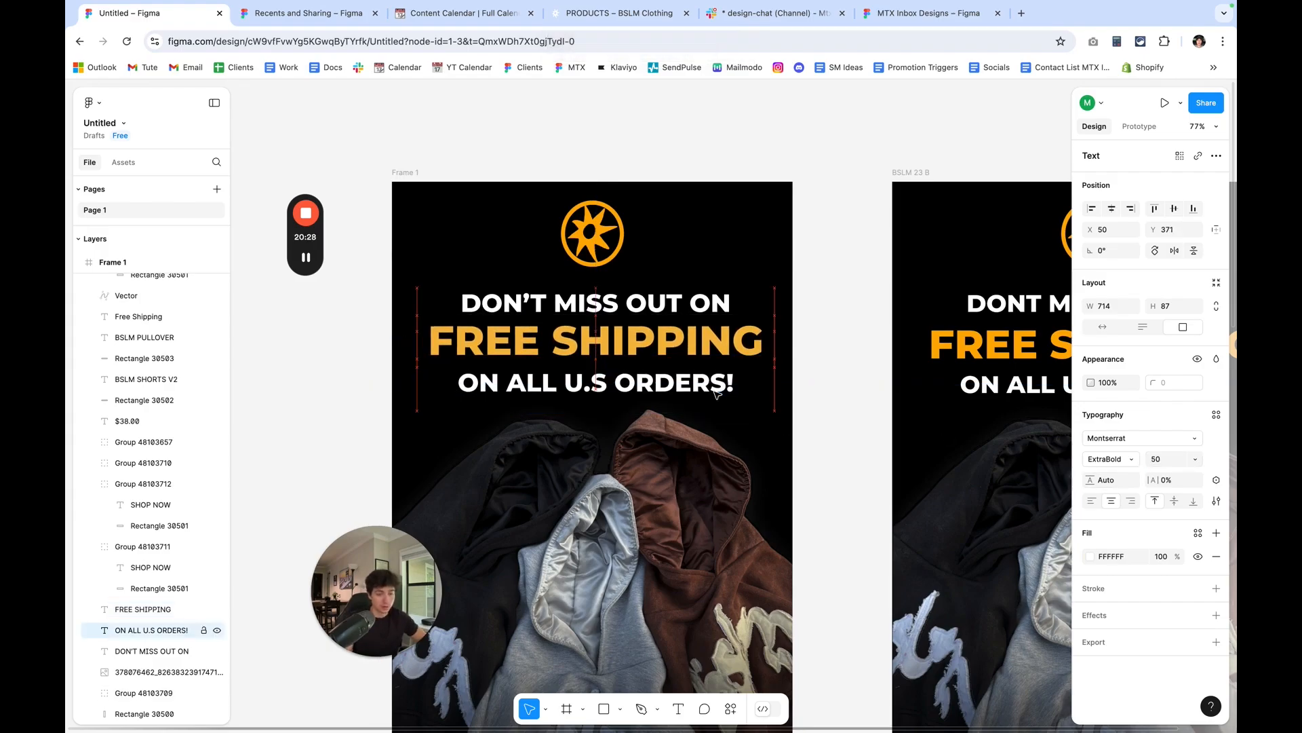
pyautogui.click(814, 349)
pyautogui.click(762, 343)
pyautogui.click(727, 302)
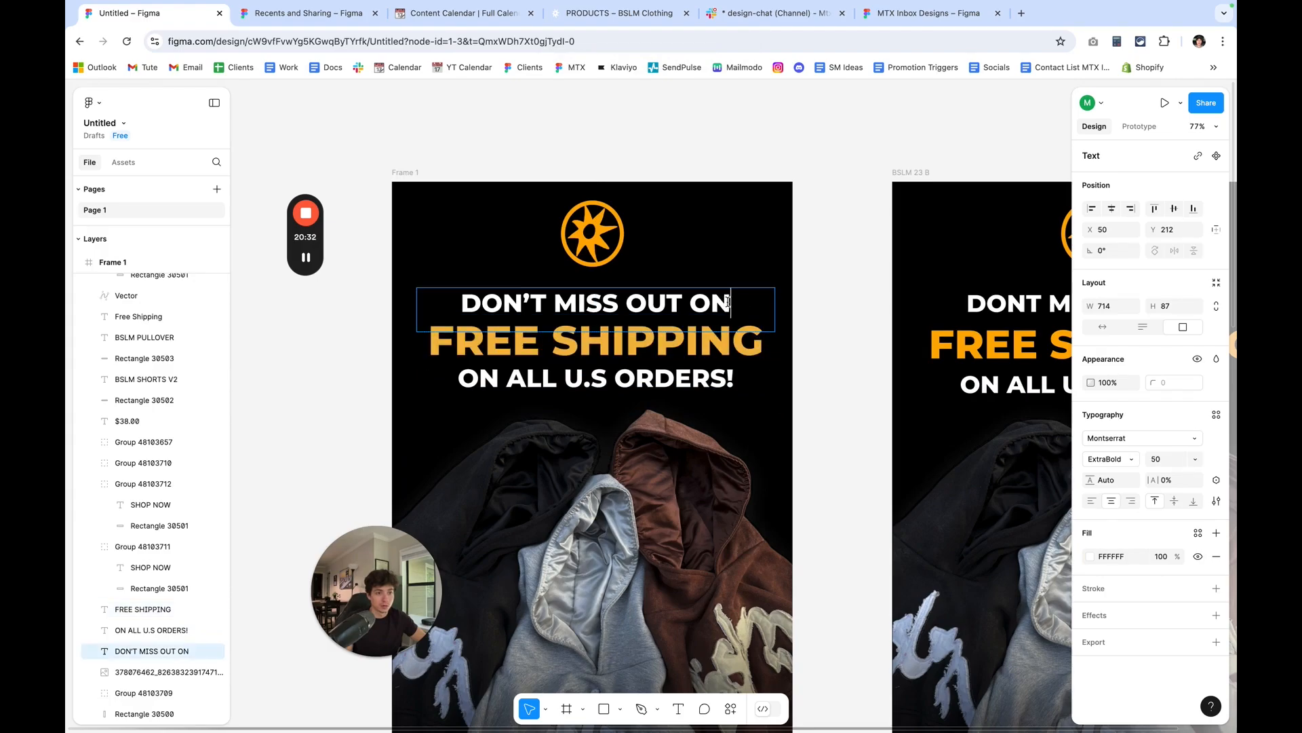
pyautogui.click(731, 374)
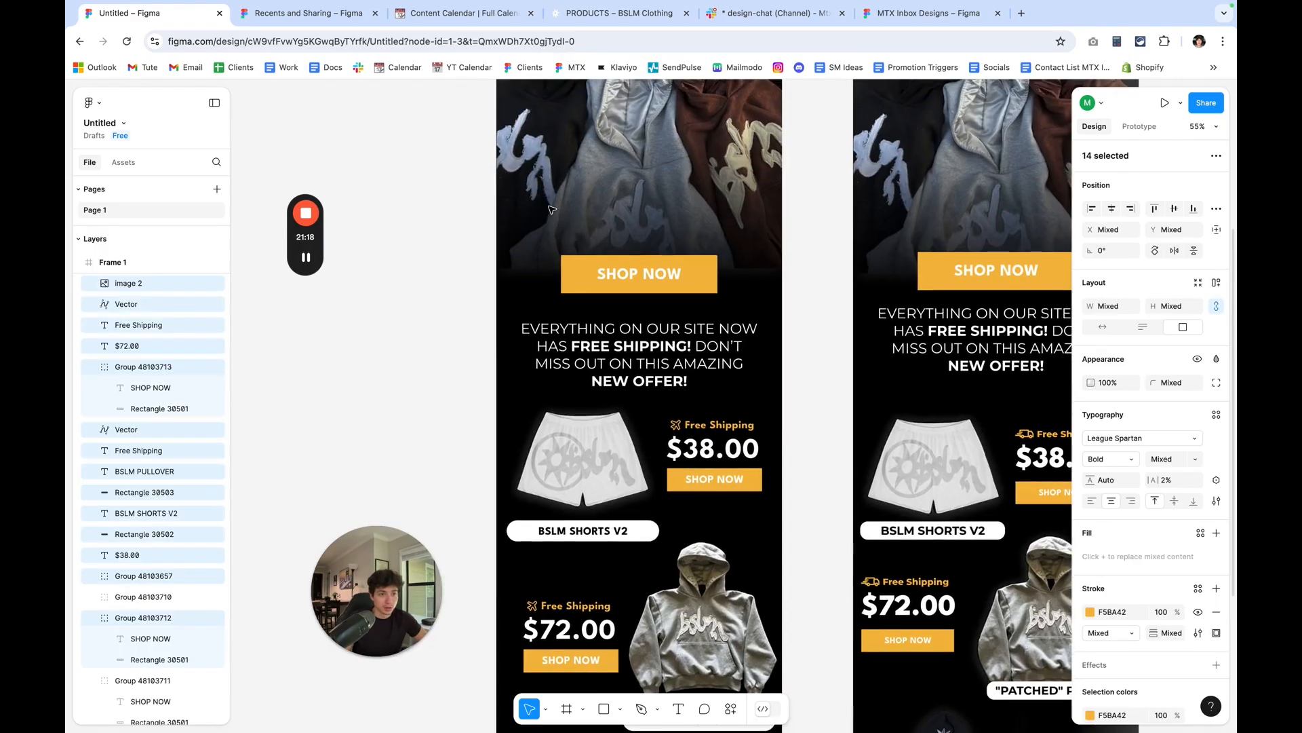
# Draw a slice across the full width of Frame 1 from its top edge, about 800 × 575.
pyautogui.scroll(-1, 551, 209)
pyautogui.scroll(-1, 551, 209)
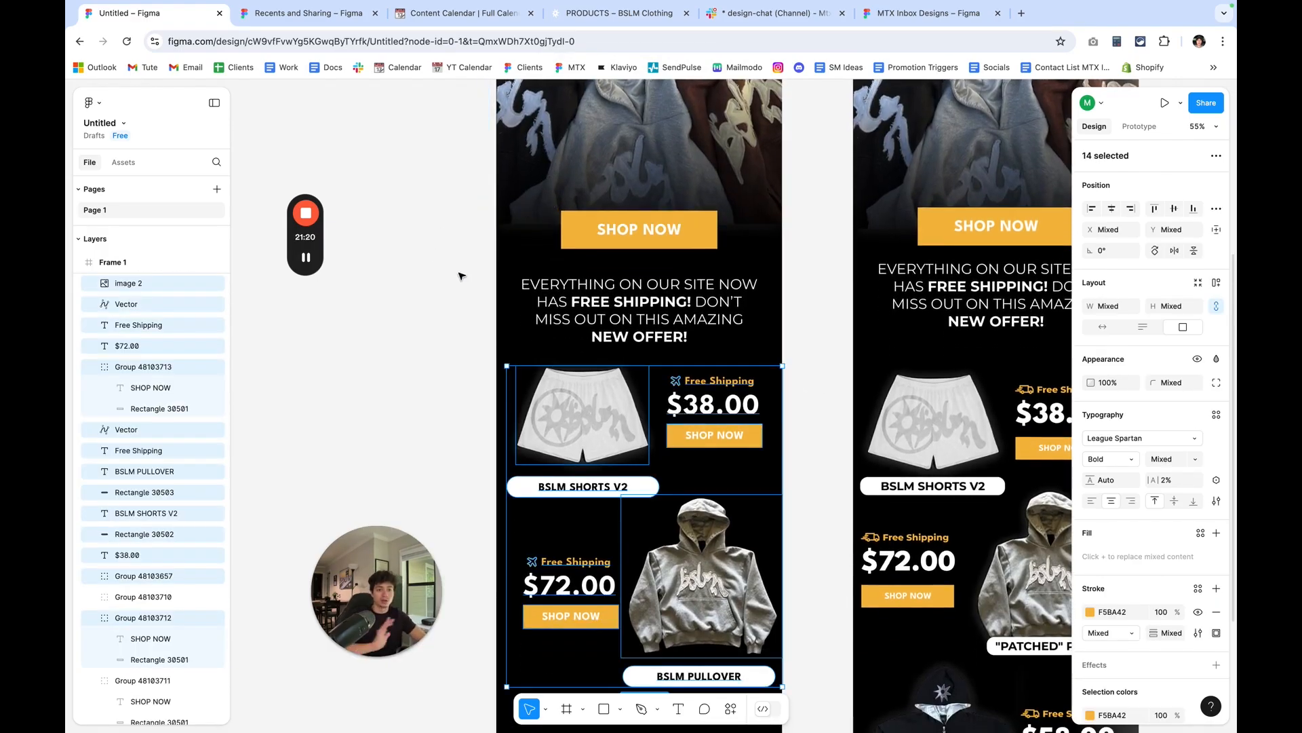
pyautogui.click(461, 270)
pyautogui.scroll(5, 705, 389)
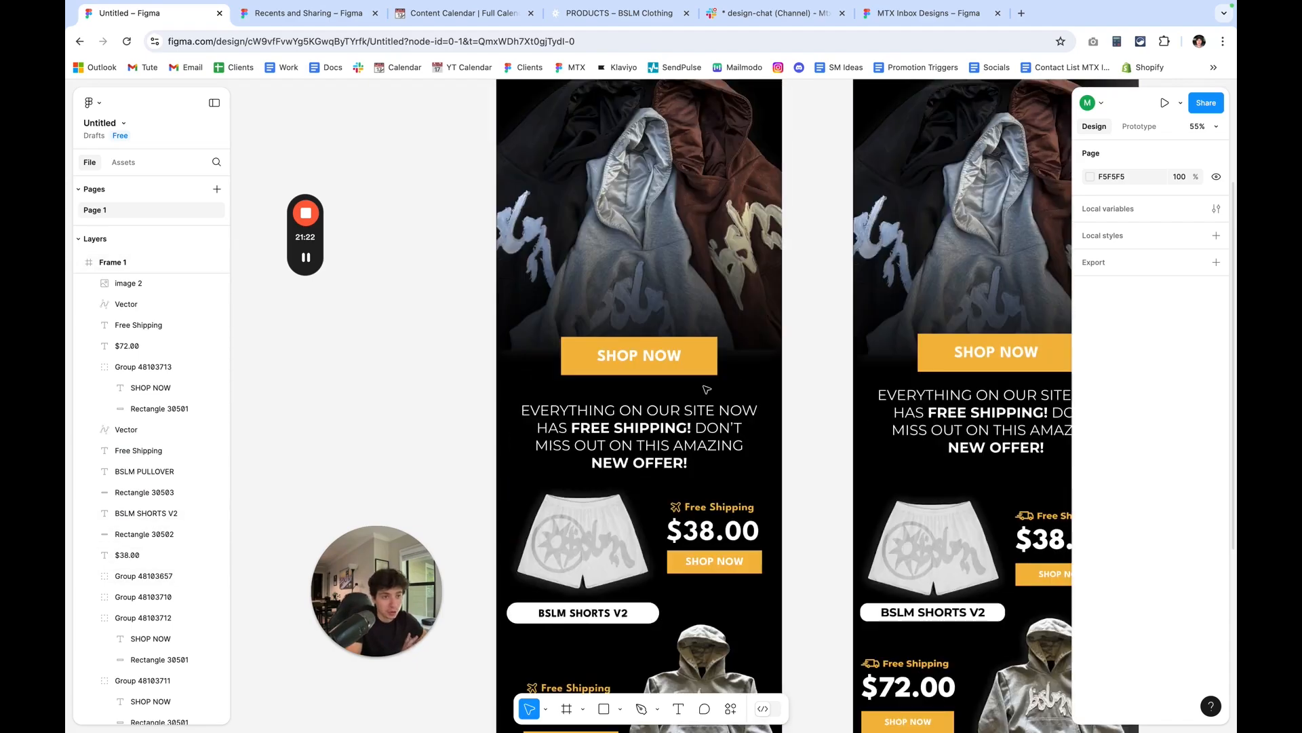
pyautogui.scroll(2, 705, 388)
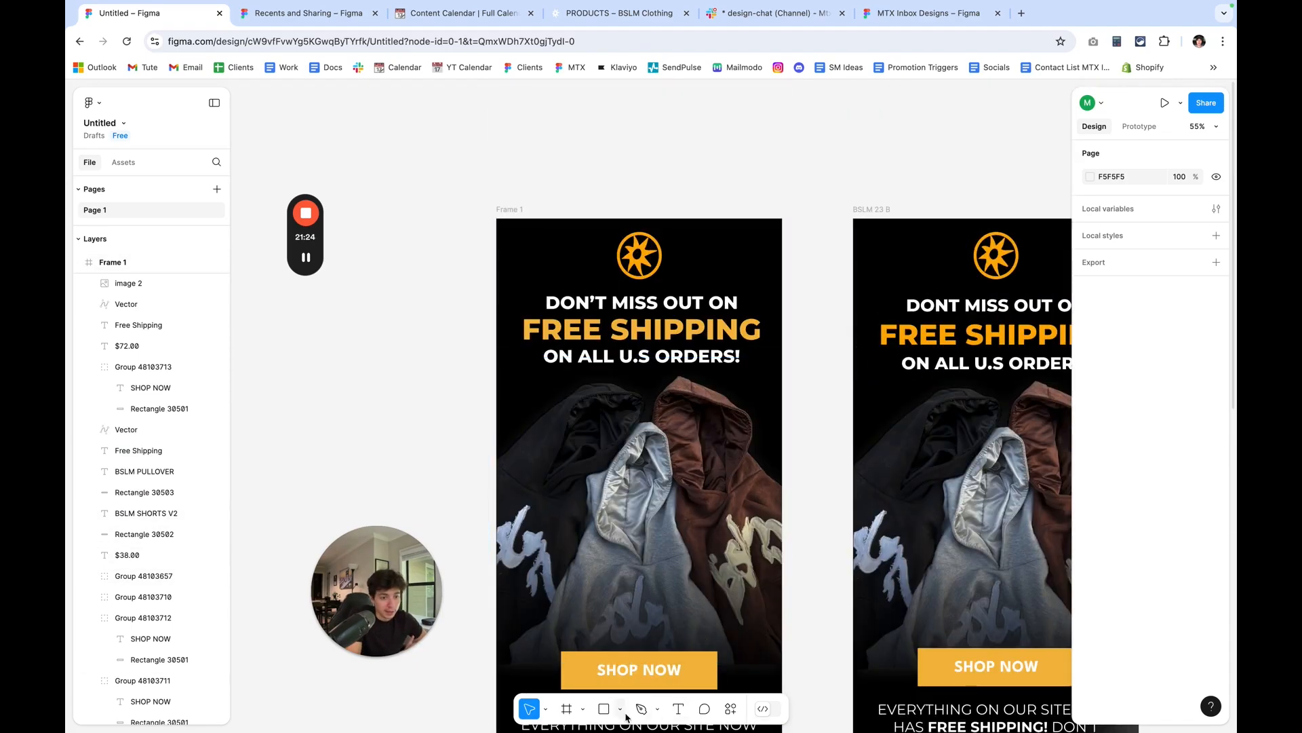
pyautogui.click(585, 709)
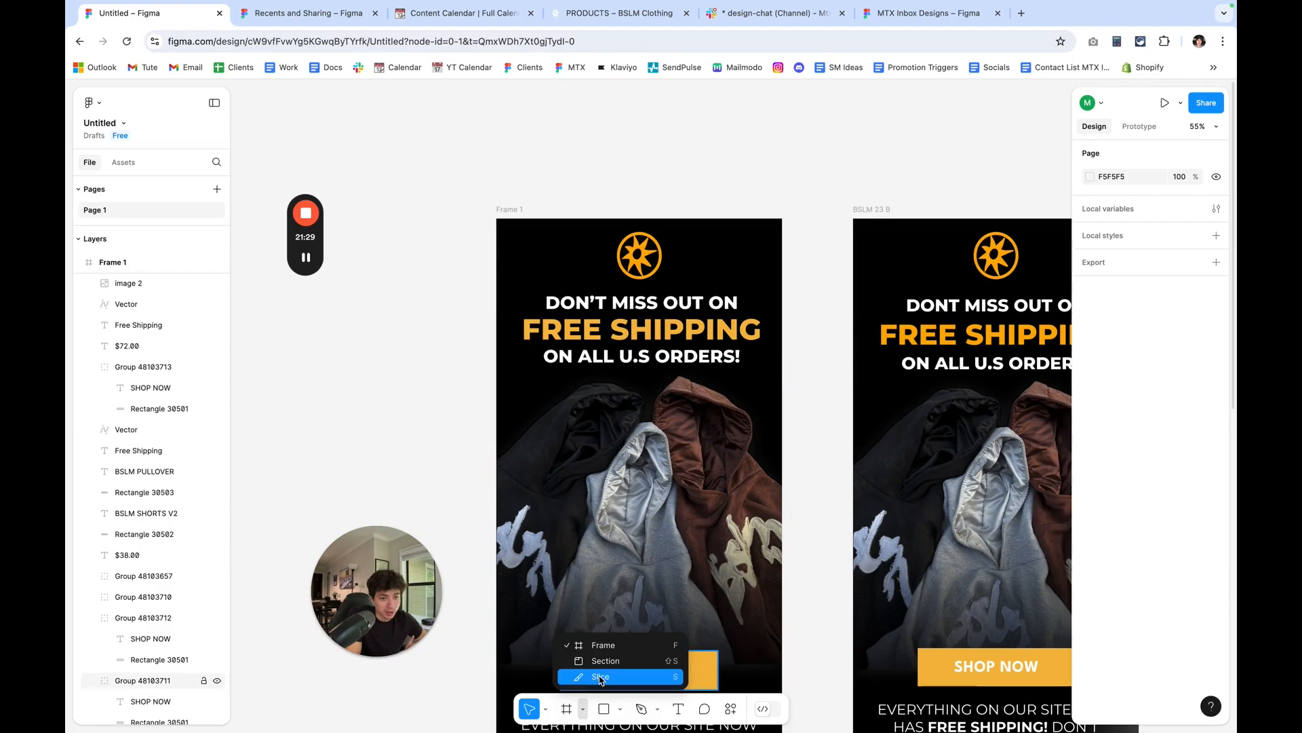
pyautogui.click(600, 678)
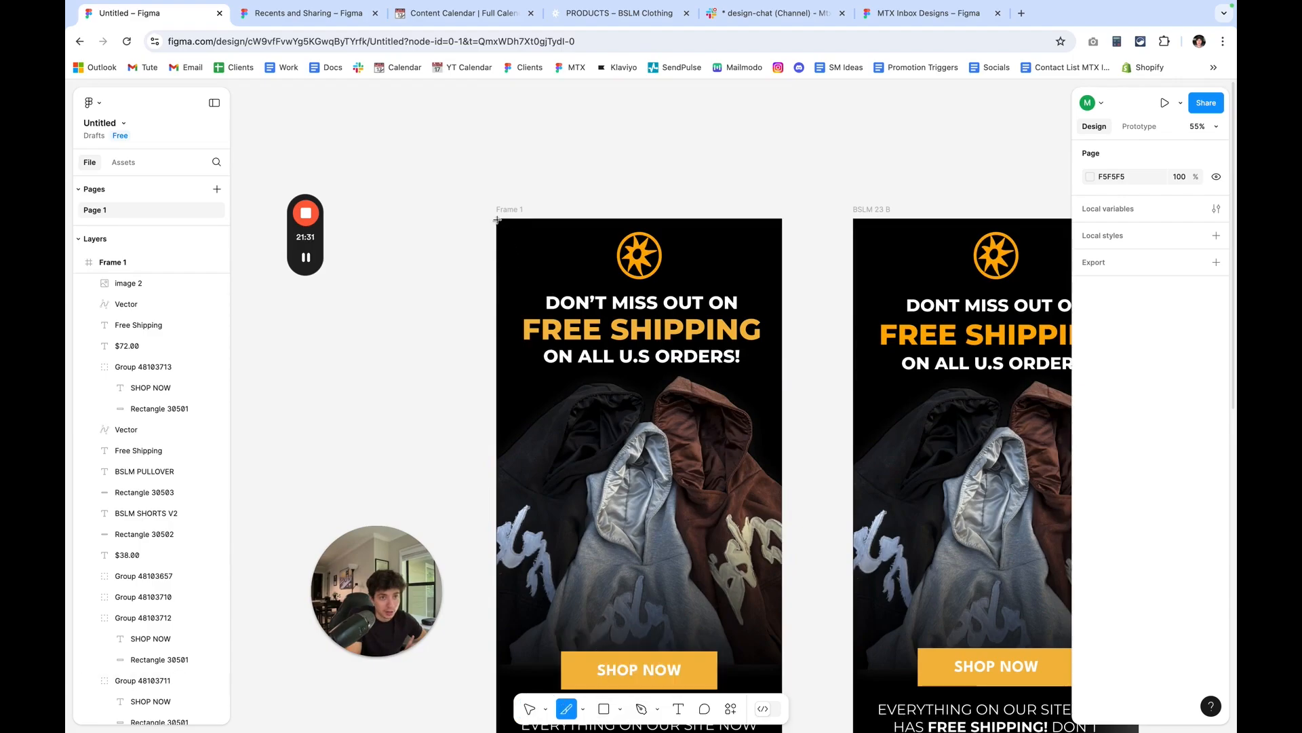
pyautogui.moveTo(500, 222); pyautogui.dragTo(784, 424)
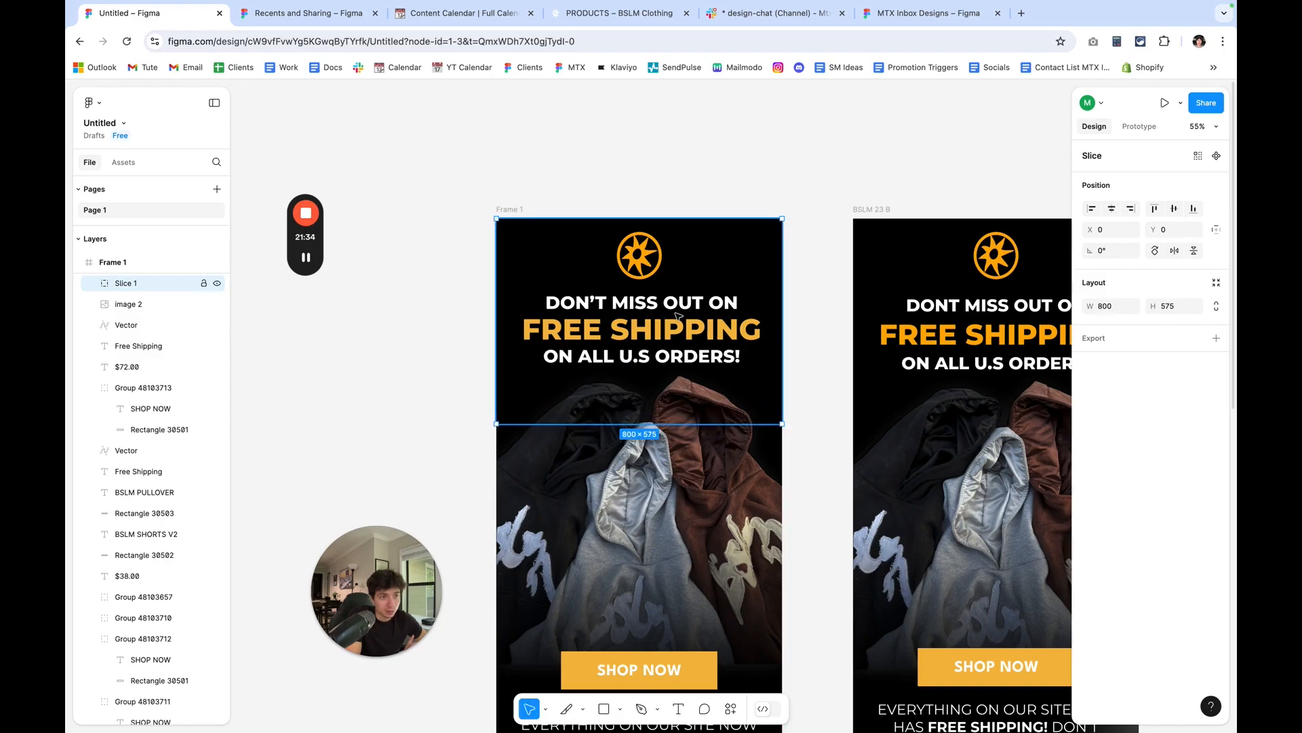
# Check that the slice's right edge lines up with the right edge of Frame 1.
pyautogui.scroll(3, 512, 235)
pyautogui.scroll(5, 512, 235)
pyautogui.scroll(-3, 474, 201)
pyautogui.hscroll(3, 719, 247)
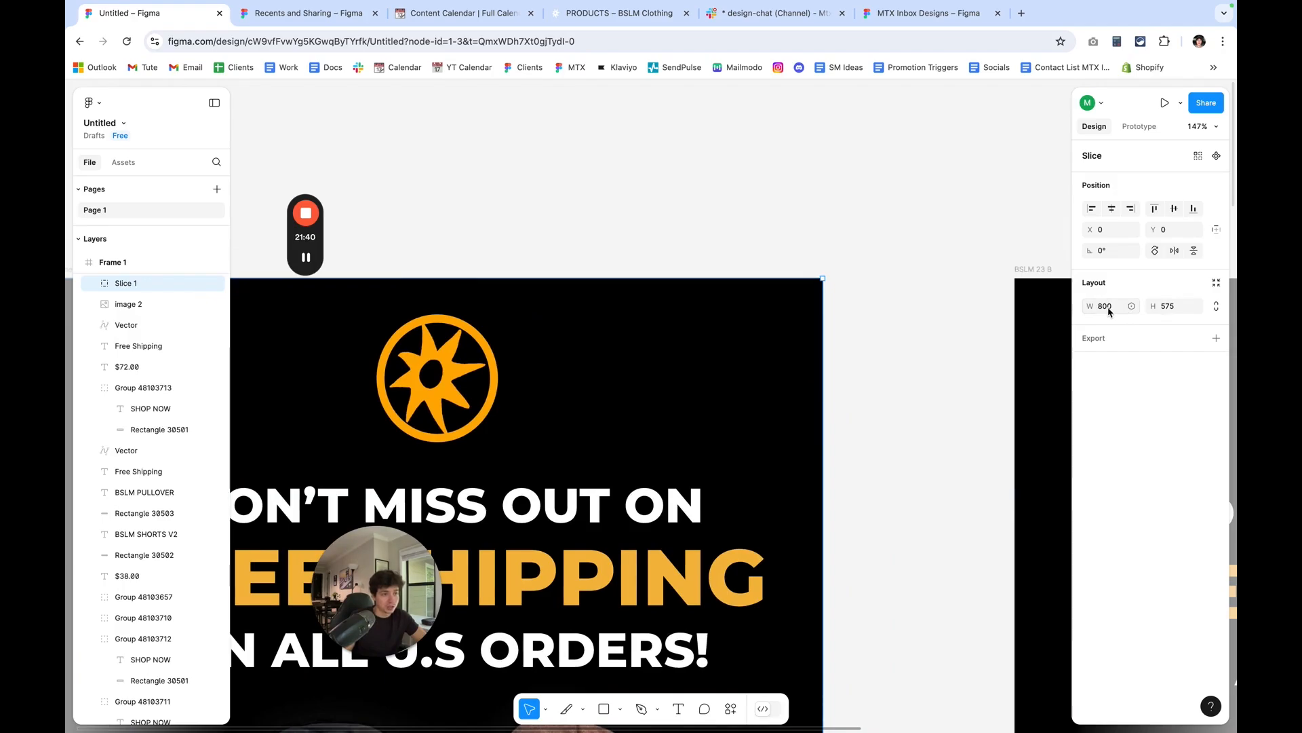
pyautogui.scroll(5, 820, 322)
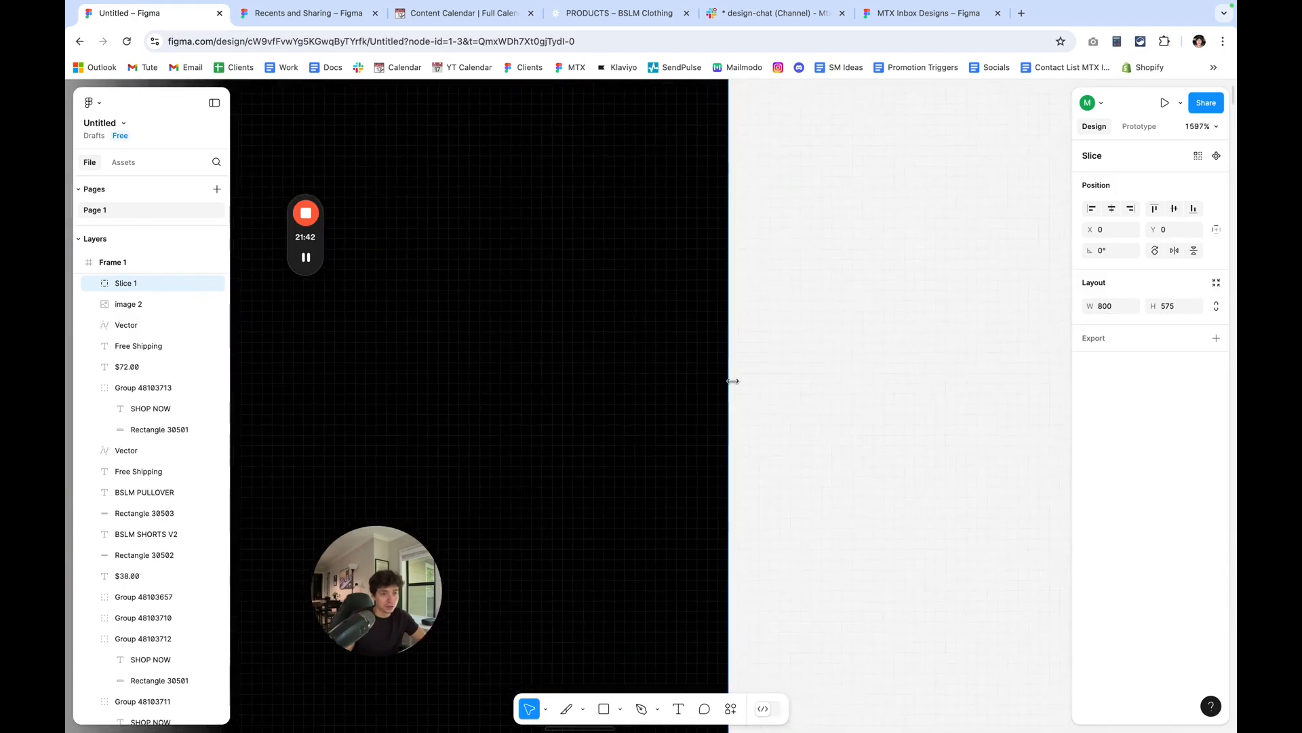
pyautogui.scroll(-8, 733, 378)
pyautogui.scroll(-6, 733, 380)
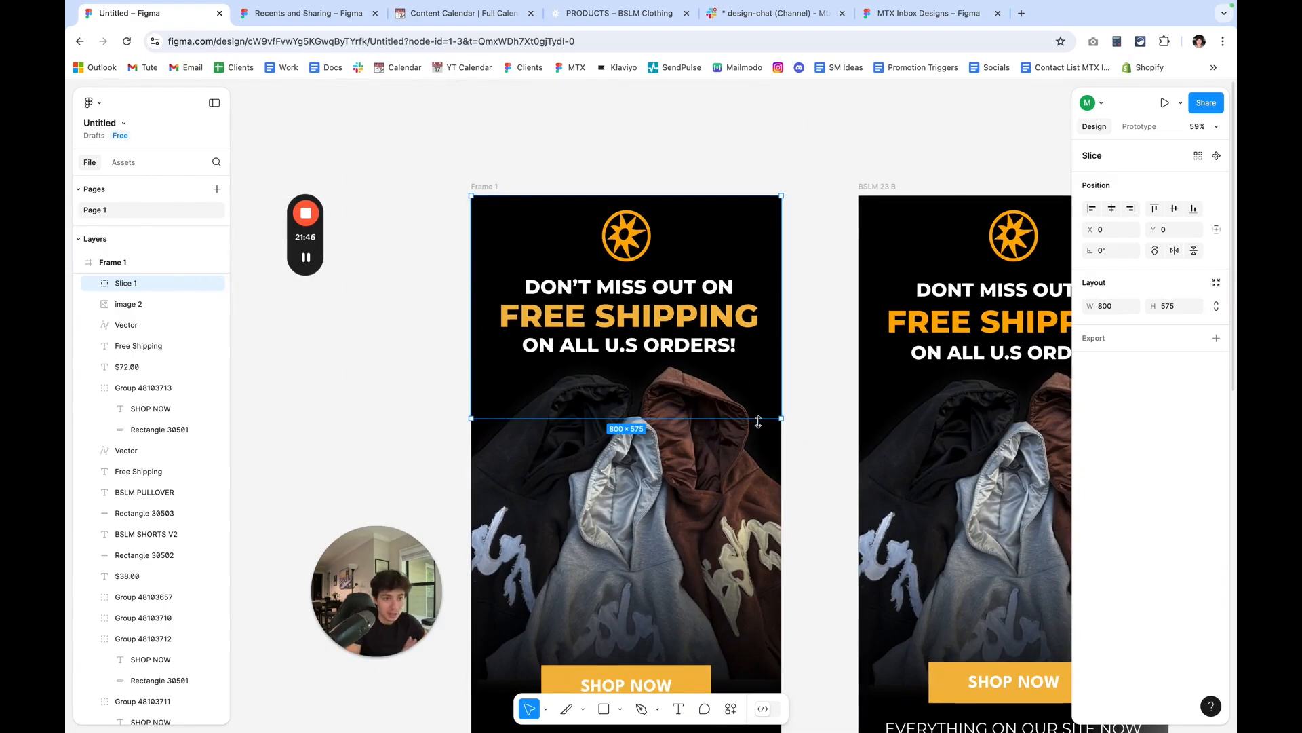
# Resize the slice to 800 × 427 so it ends between the ON ALL U.S ORDERS! line and the hoodie image.
pyautogui.moveTo(758, 422); pyautogui.dragTo(751, 447)
pyautogui.scroll(-3, 751, 448)
pyautogui.scroll(-2, 751, 447)
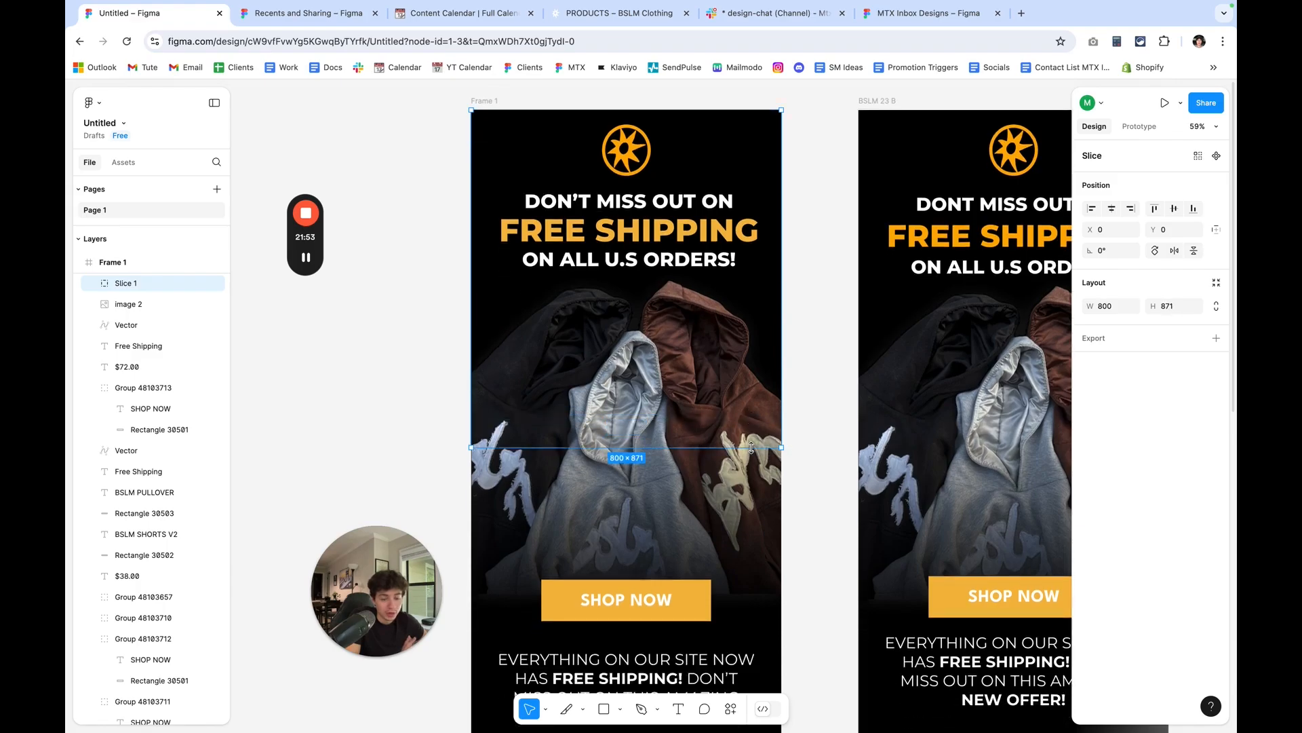
pyautogui.scroll(-3, 751, 448)
pyautogui.moveTo(751, 447); pyautogui.dragTo(702, 359)
pyautogui.scroll(8, 746, 441)
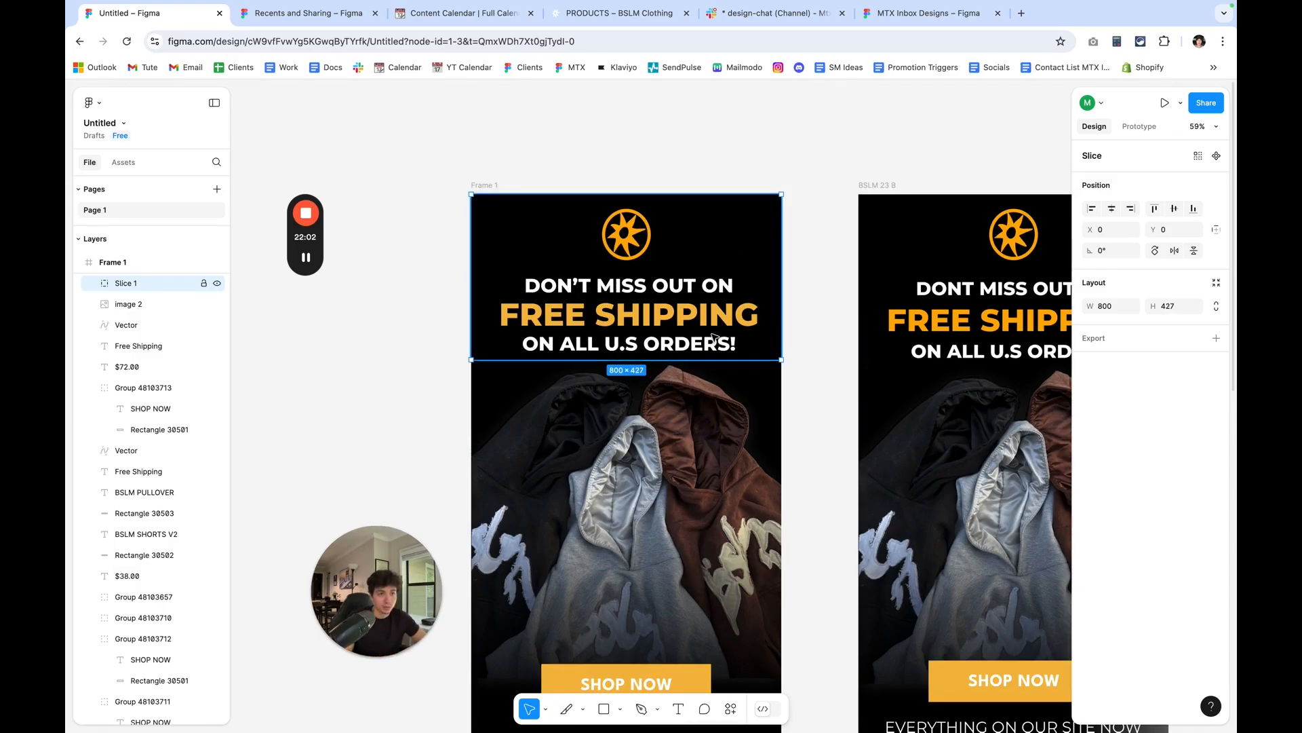
# Duplicate the header slice and stretch the copy to 800 × 938 over the hoodie image and hero SHOP NOW button.
pyautogui.hotkey('ctrl', 'd')
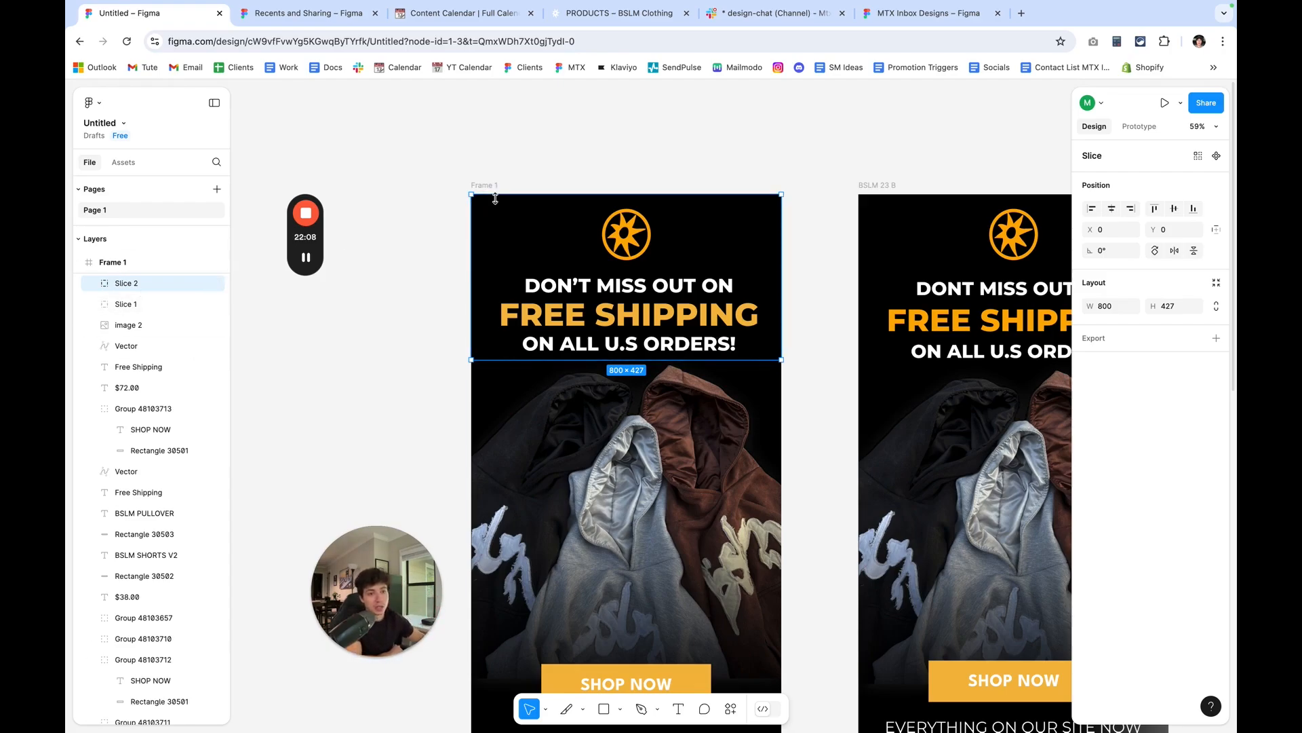
pyautogui.moveTo(523, 209); pyautogui.dragTo(528, 446)
pyautogui.scroll(-3, 532, 407)
pyautogui.scroll(-6, 532, 421)
pyautogui.scroll(9, 529, 446)
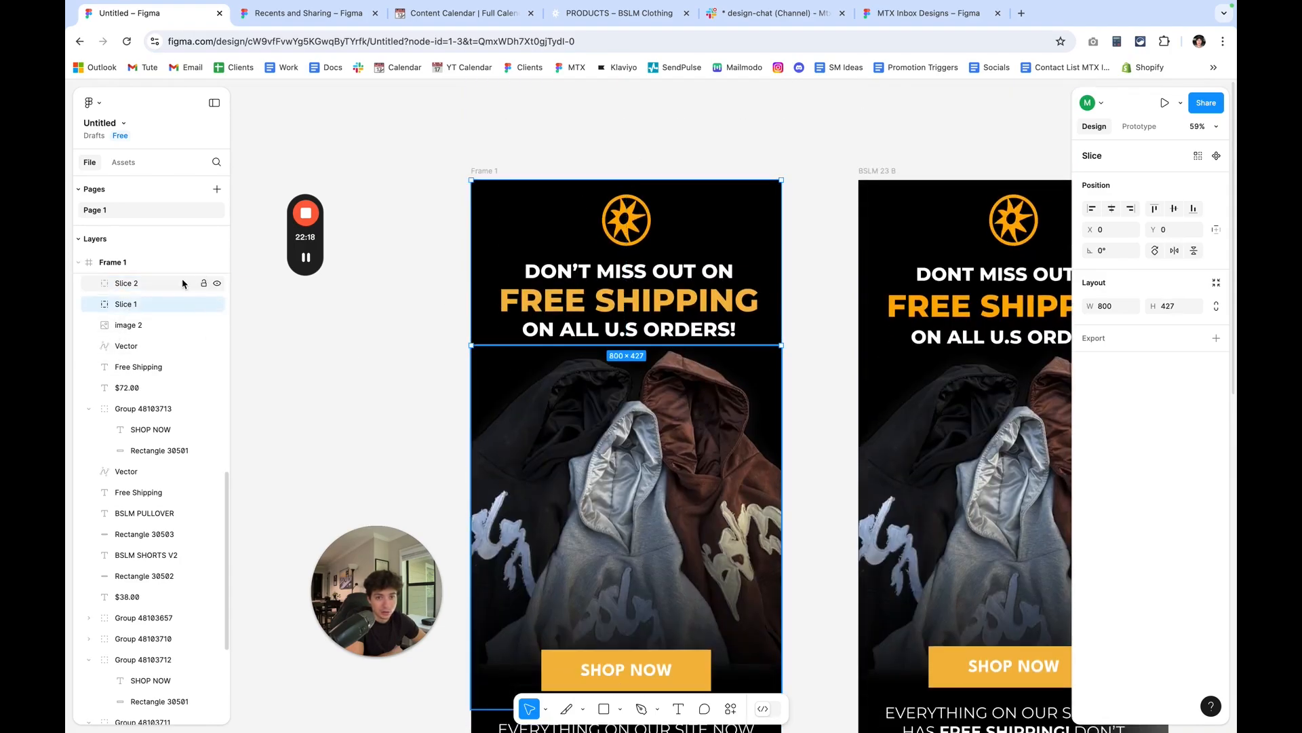
pyautogui.scroll(-1, 441, 366)
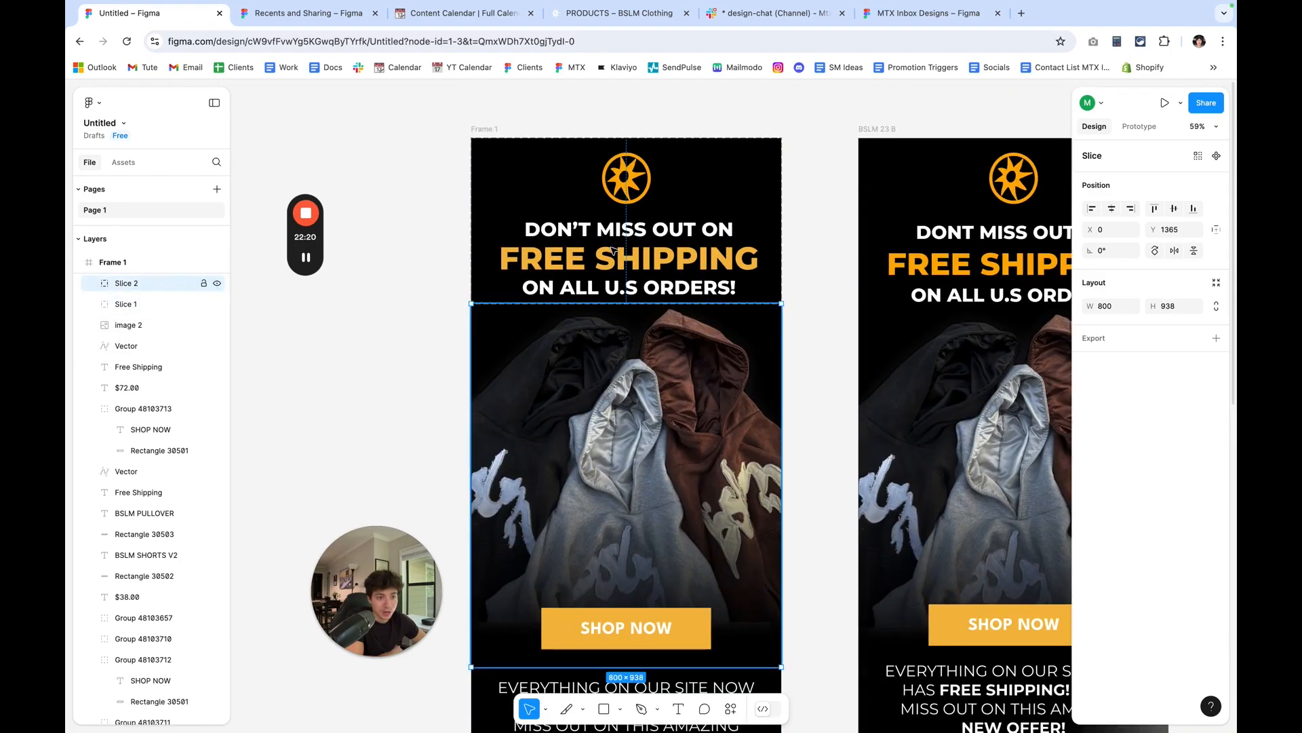
pyautogui.scroll(10, 759, 437)
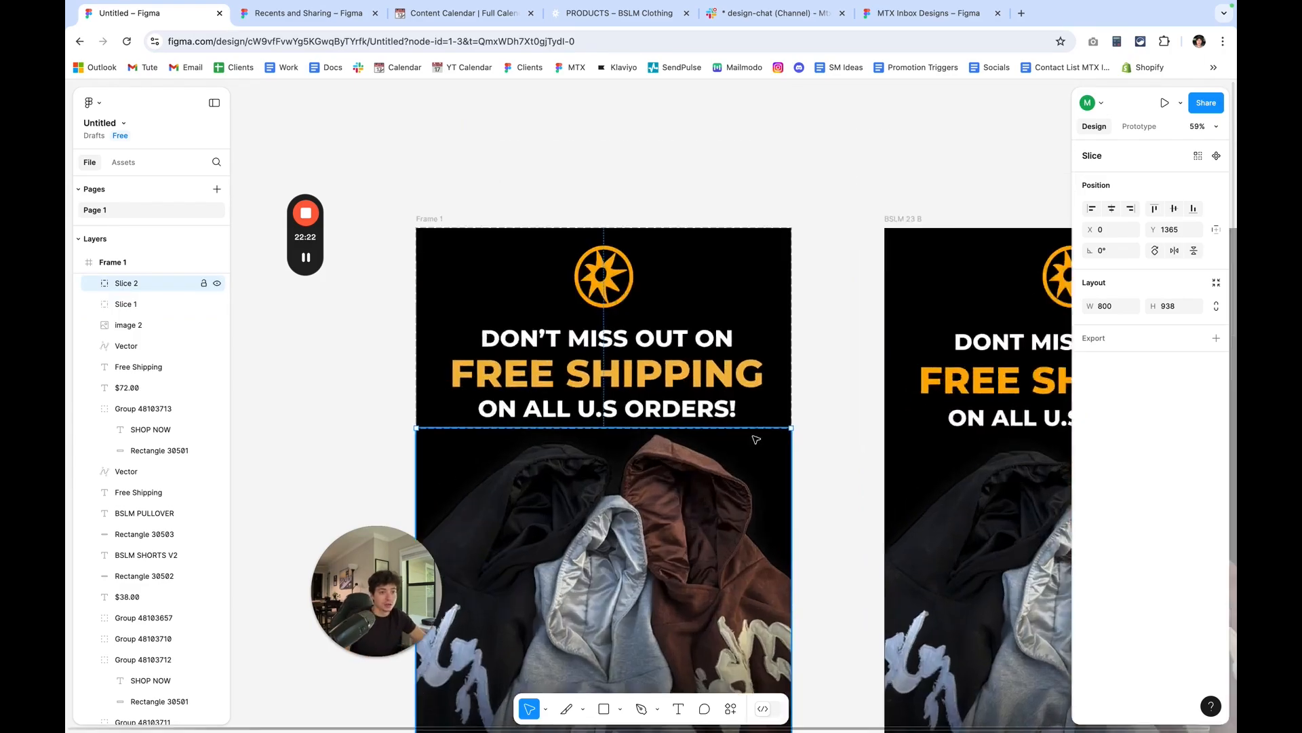
pyautogui.scroll(-10, 798, 356)
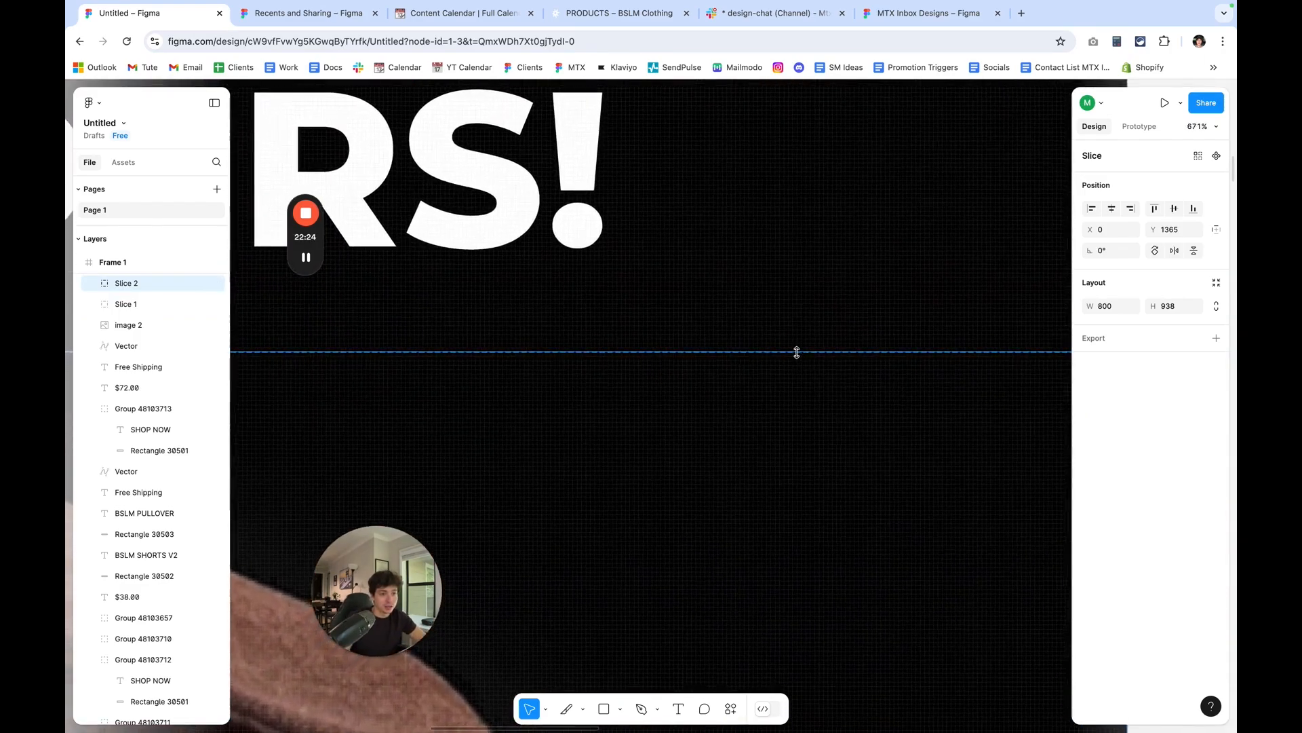
pyautogui.scroll(-2, 797, 352)
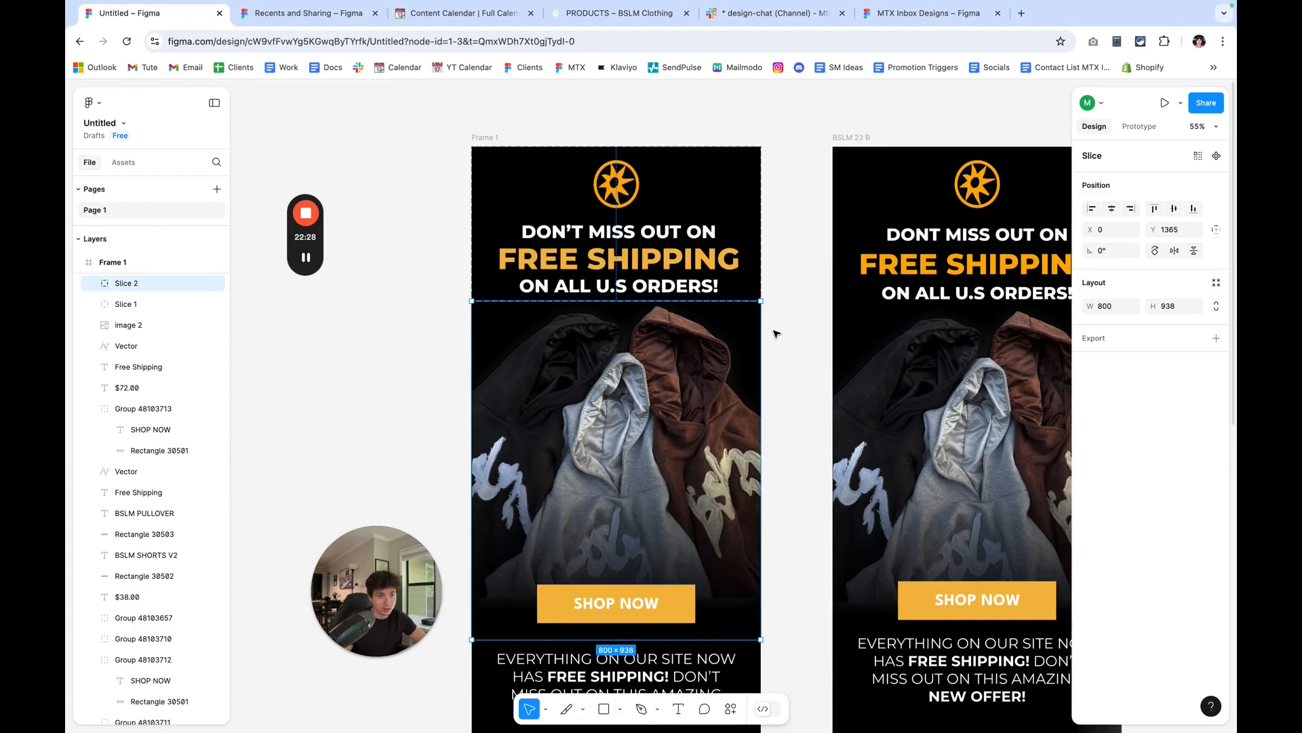
# Duplicate the hero slice and fit the copy to 800 × 689 over the intro paragraph and BSLM SHORTS V2 block.
pyautogui.press('super+d')
pyautogui.moveTo(735, 302); pyautogui.dragTo(713, 564)
pyautogui.scroll(-4, 719, 400)
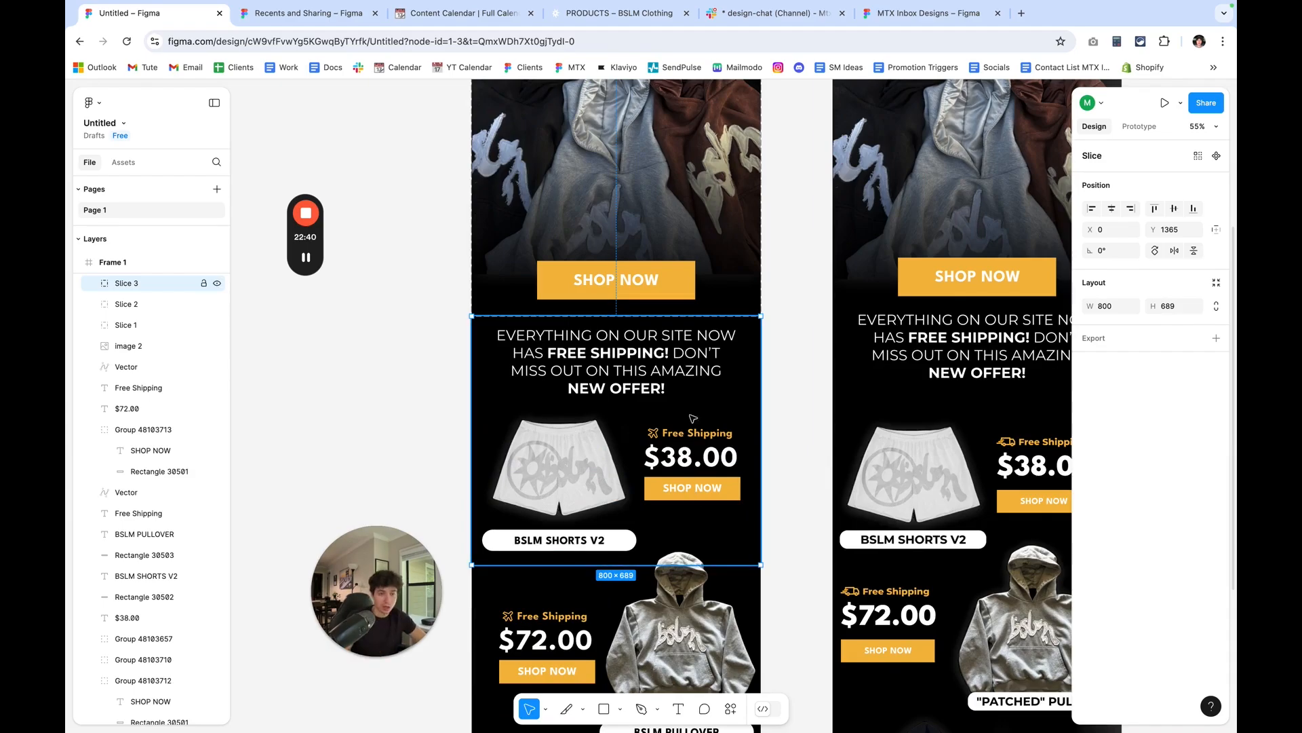
# Duplicate the shorts slice and fit the copy to 800 × 554 over the BSLM PULLOVER block.
pyautogui.hotkey('ctrl', 'd')
pyautogui.scroll(-3, 694, 393)
pyautogui.moveTo(700, 319); pyautogui.dragTo(672, 584)
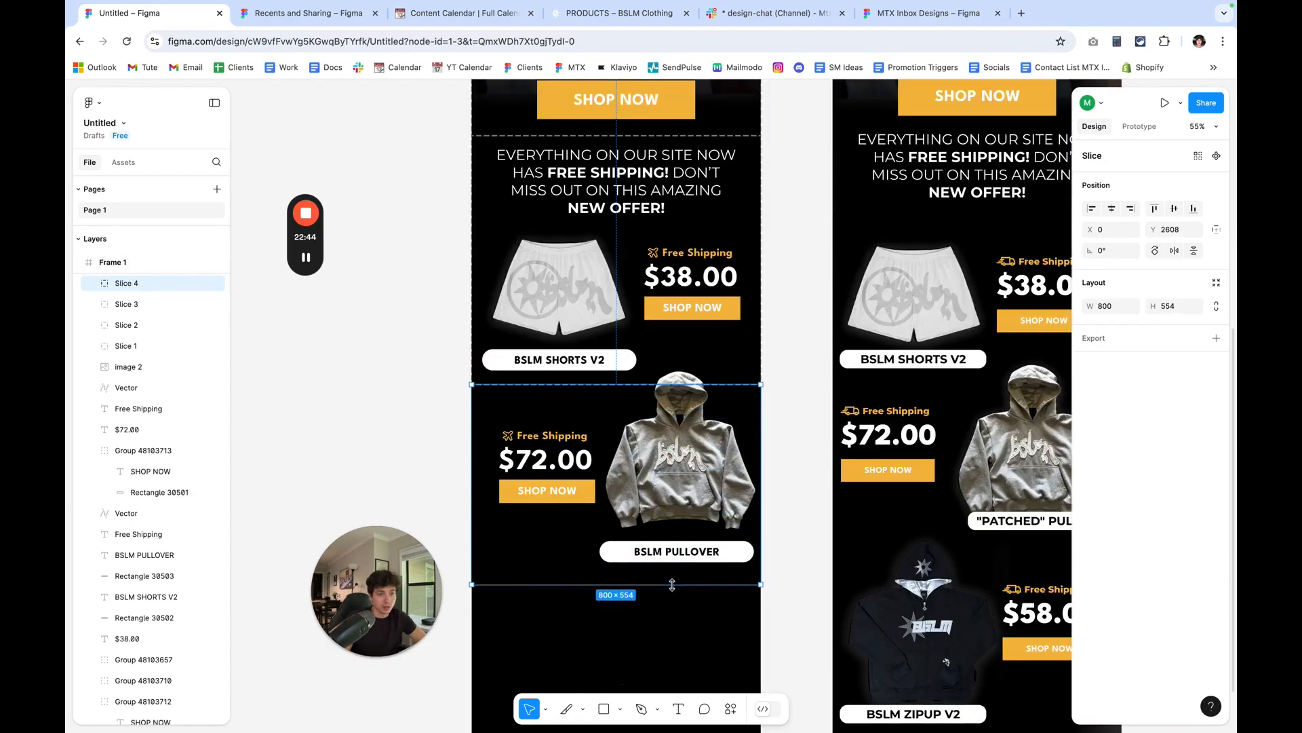
# Export Slice 1, the logo and headline section, as a 1x PNG.
pyautogui.click(166, 351)
pyautogui.scroll(9, 700, 411)
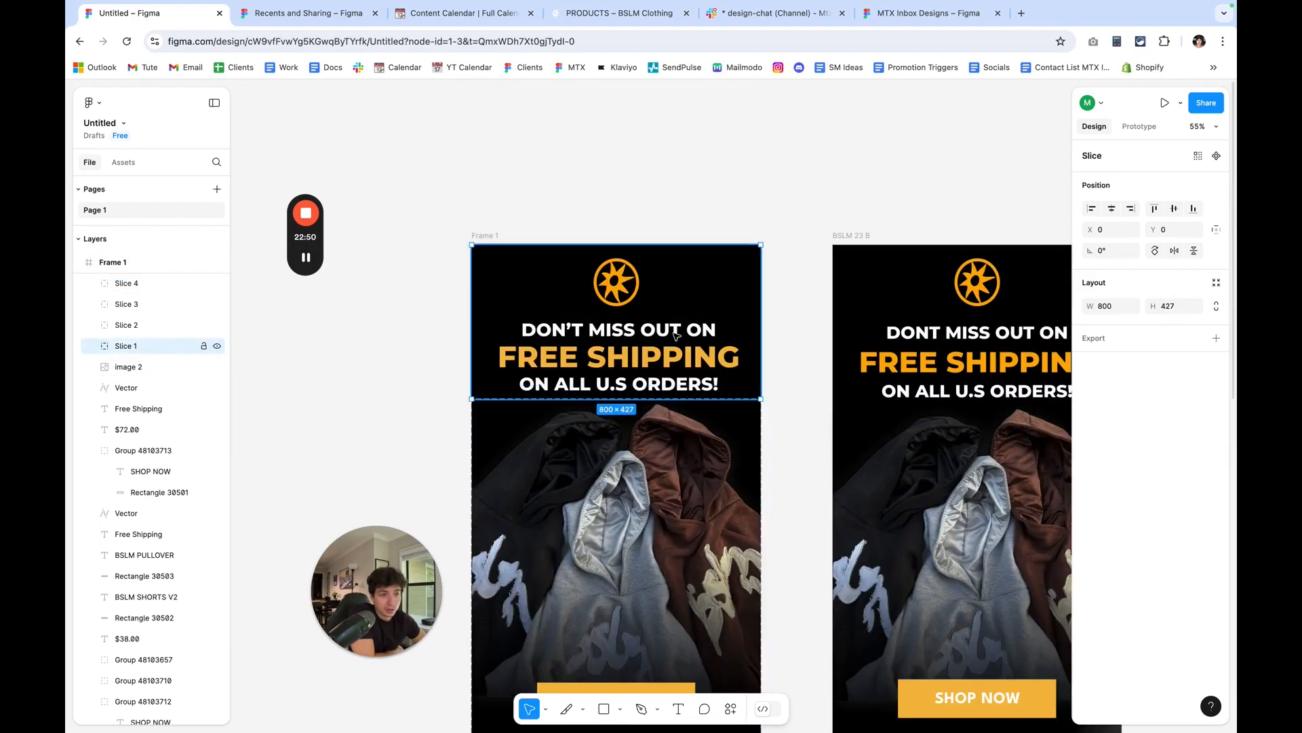
pyautogui.scroll(-6, 677, 335)
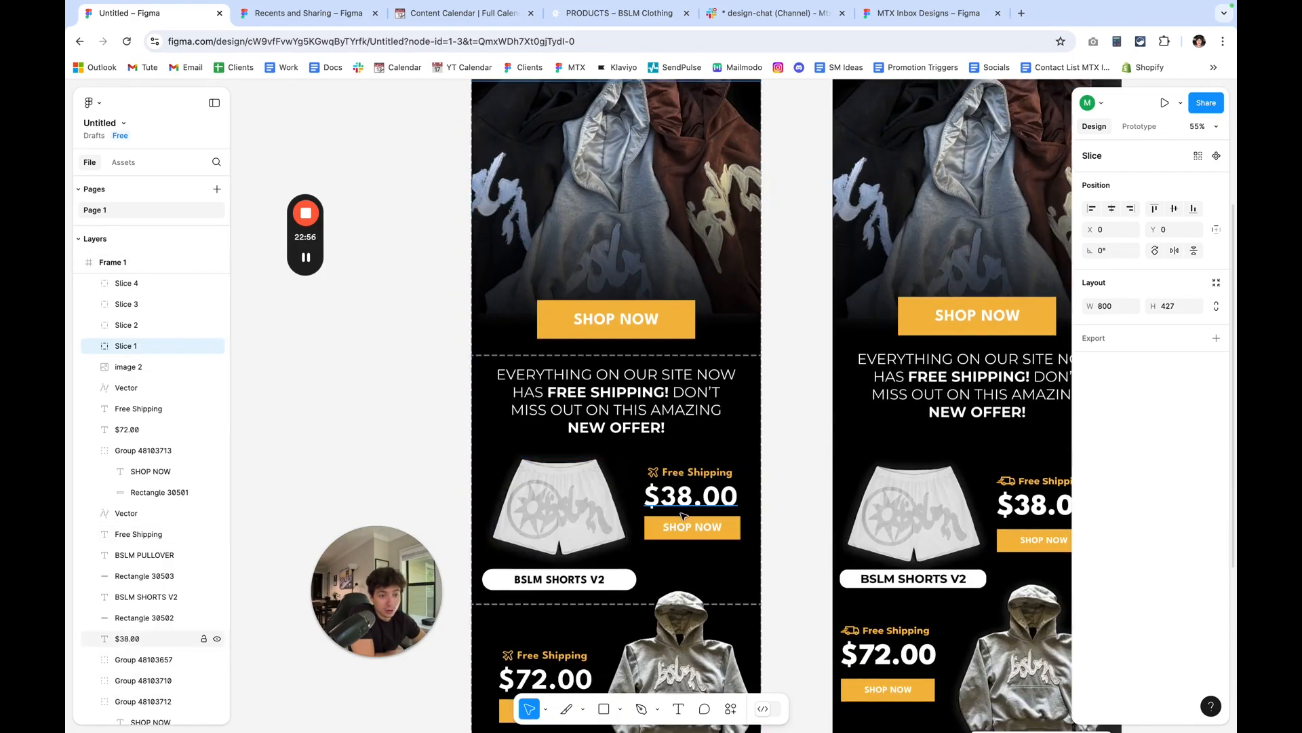
pyautogui.scroll(-4, 600, 533)
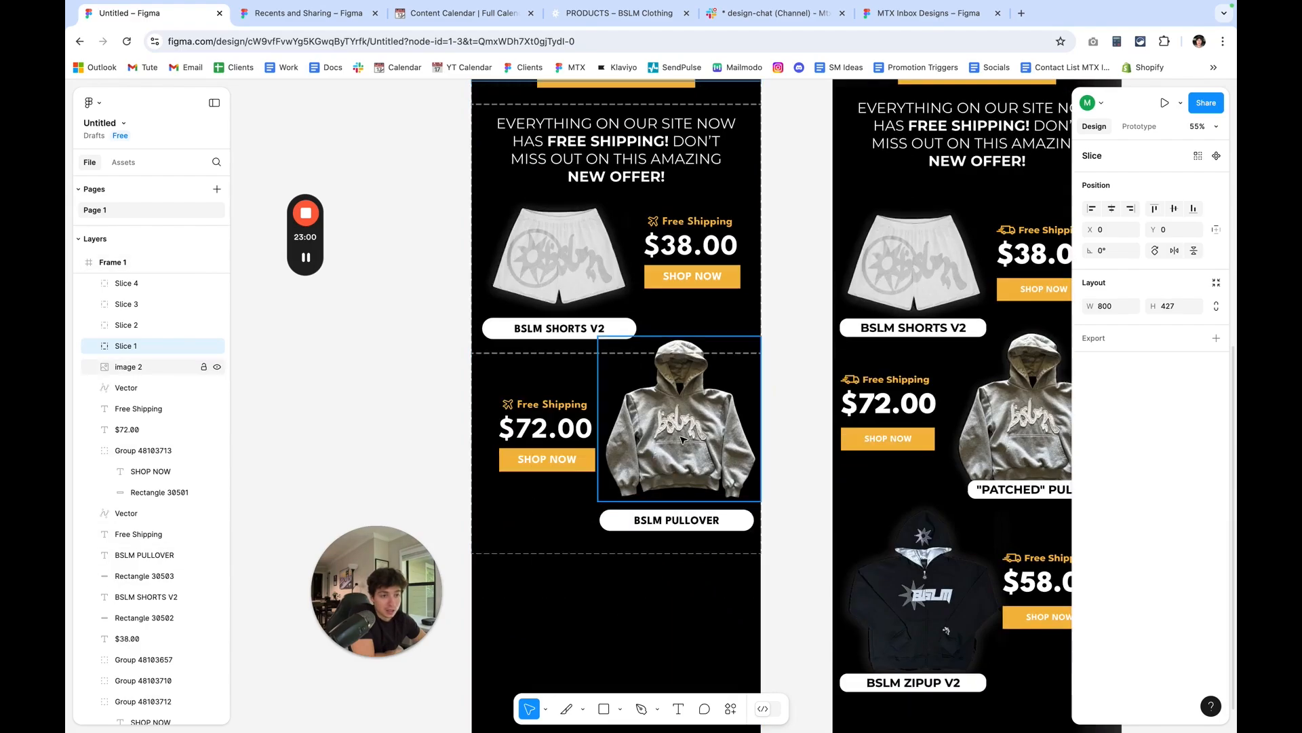
pyautogui.scroll(5, 561, 454)
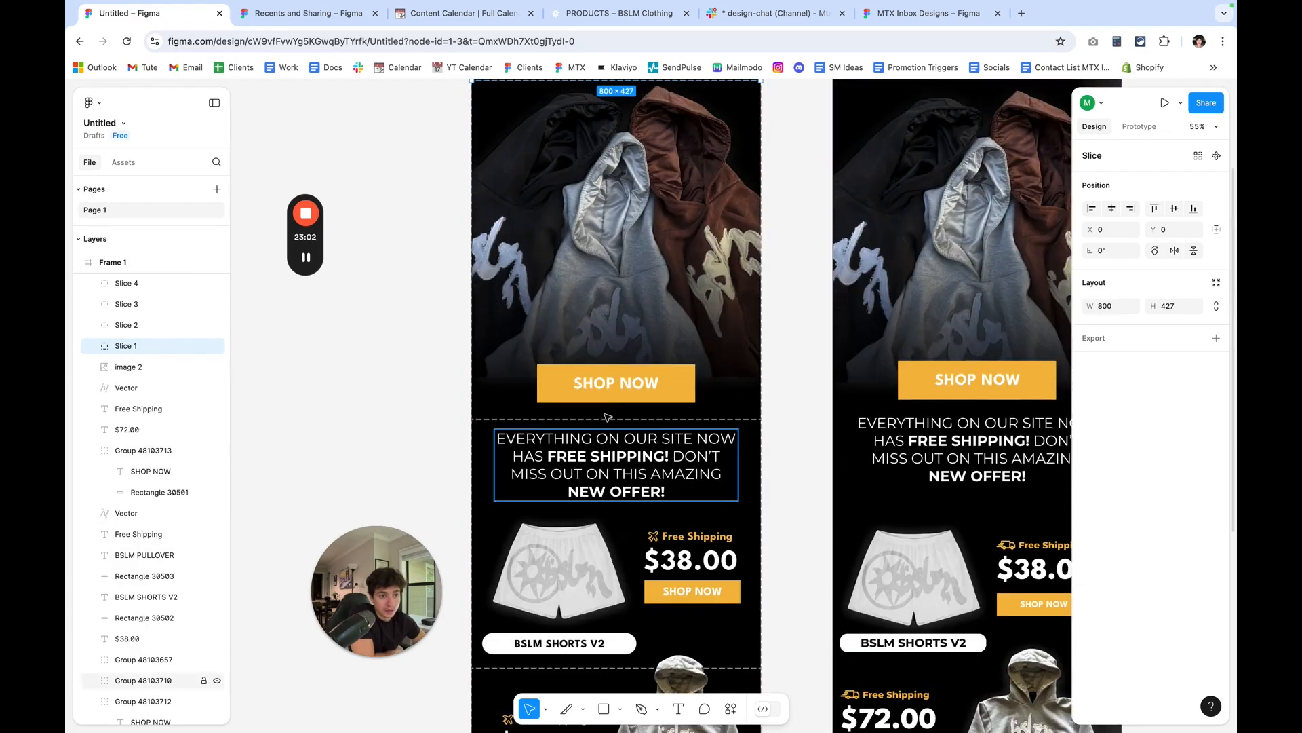
pyautogui.scroll(2, 629, 385)
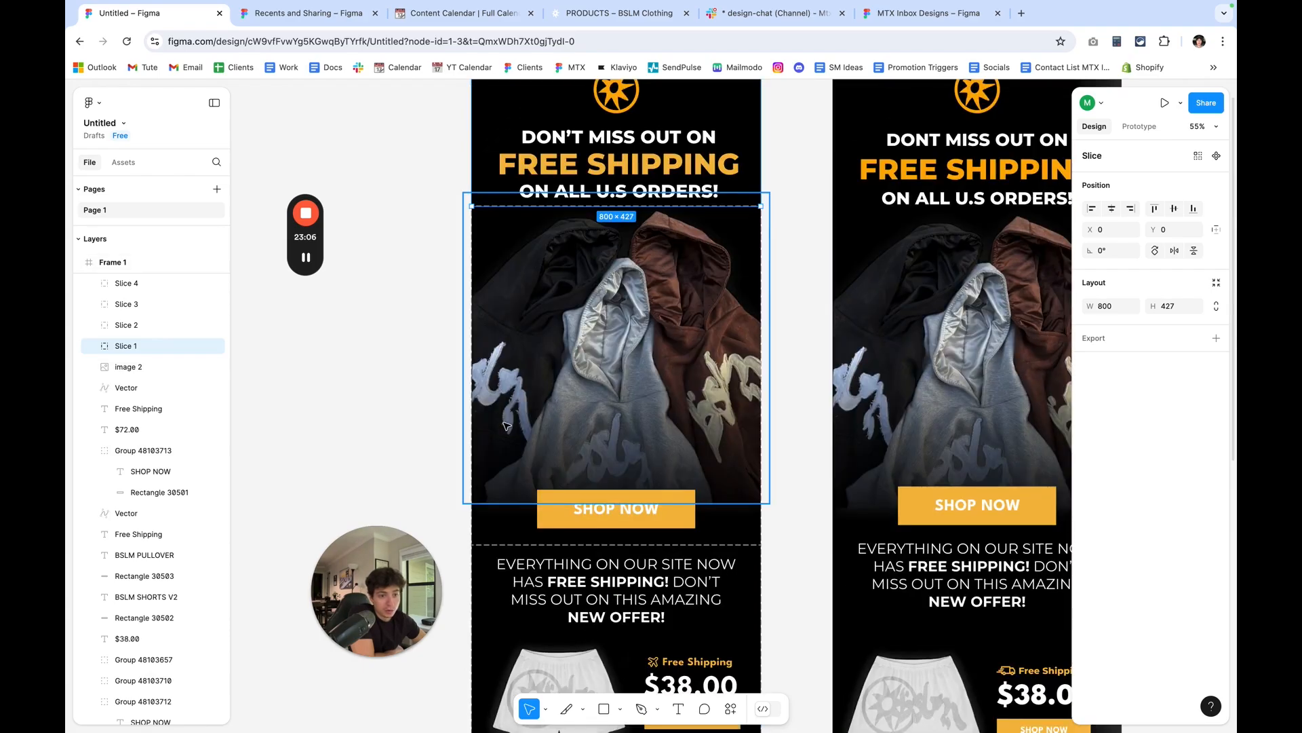
pyautogui.scroll(3, 706, 505)
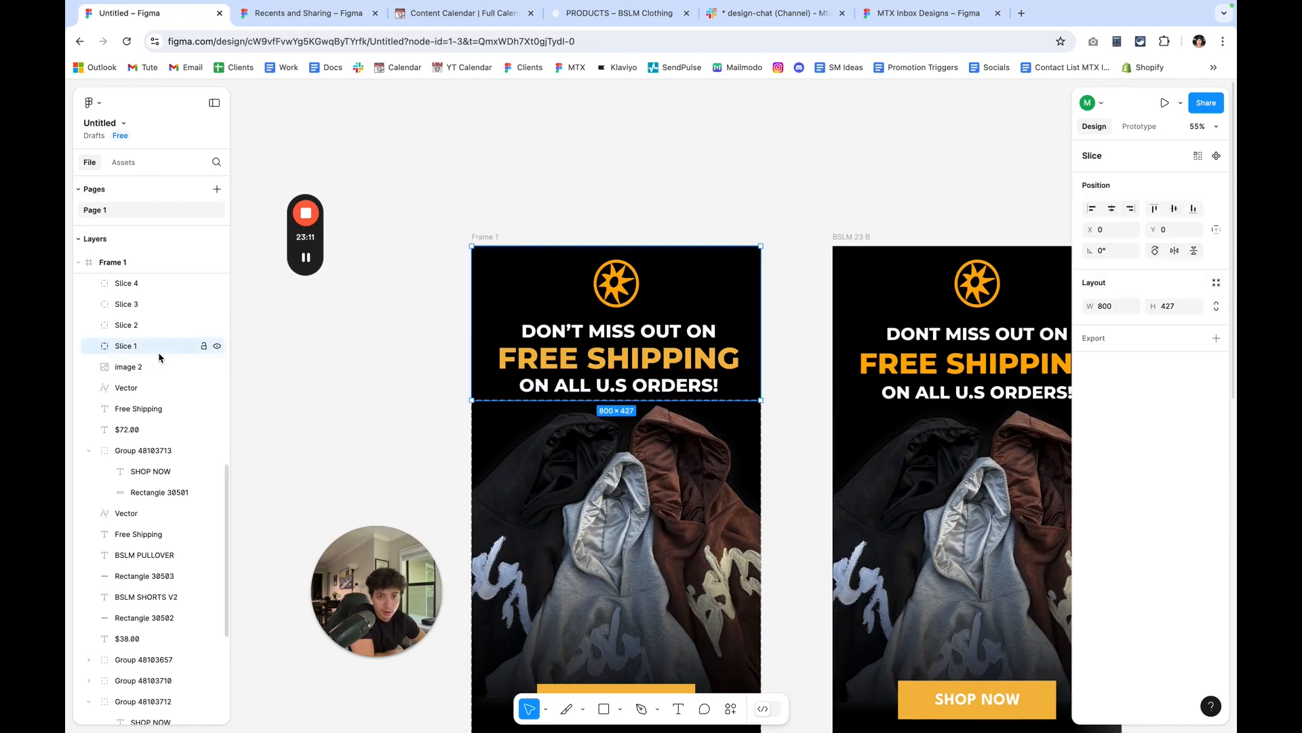
pyautogui.click(1216, 338)
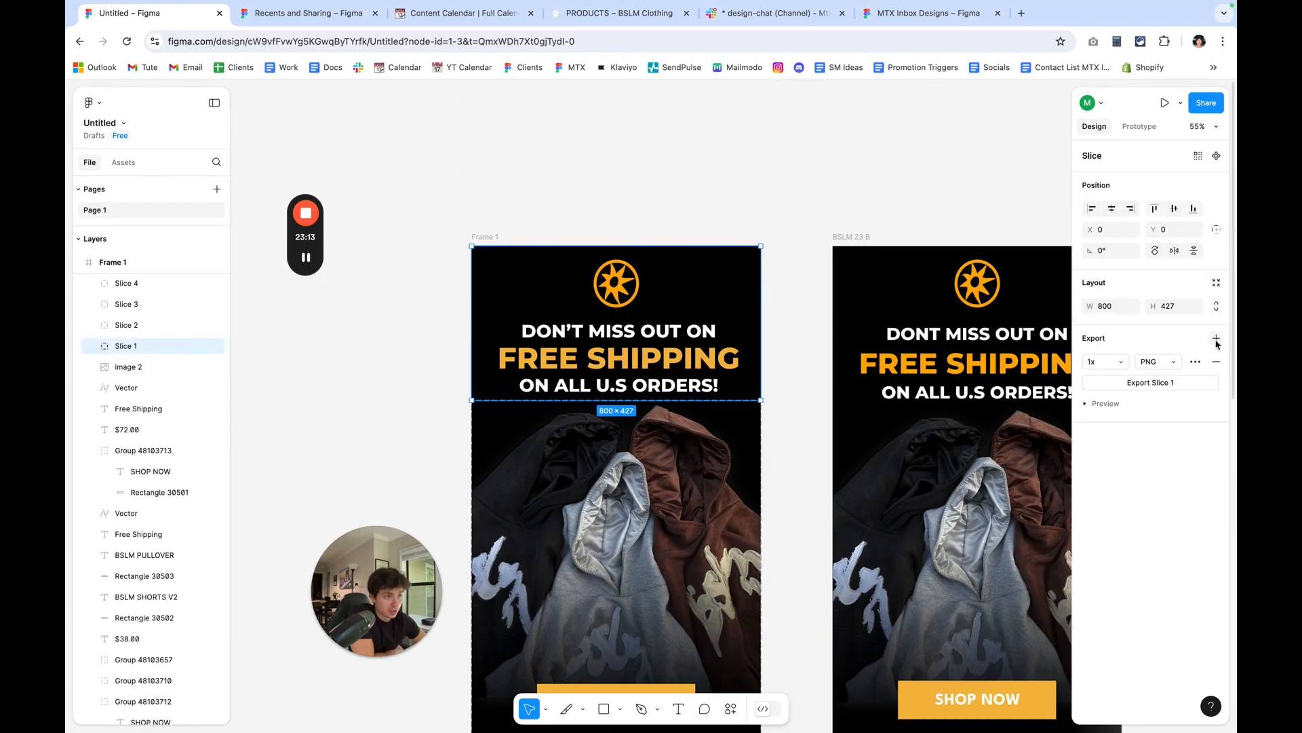
pyautogui.click(1191, 384)
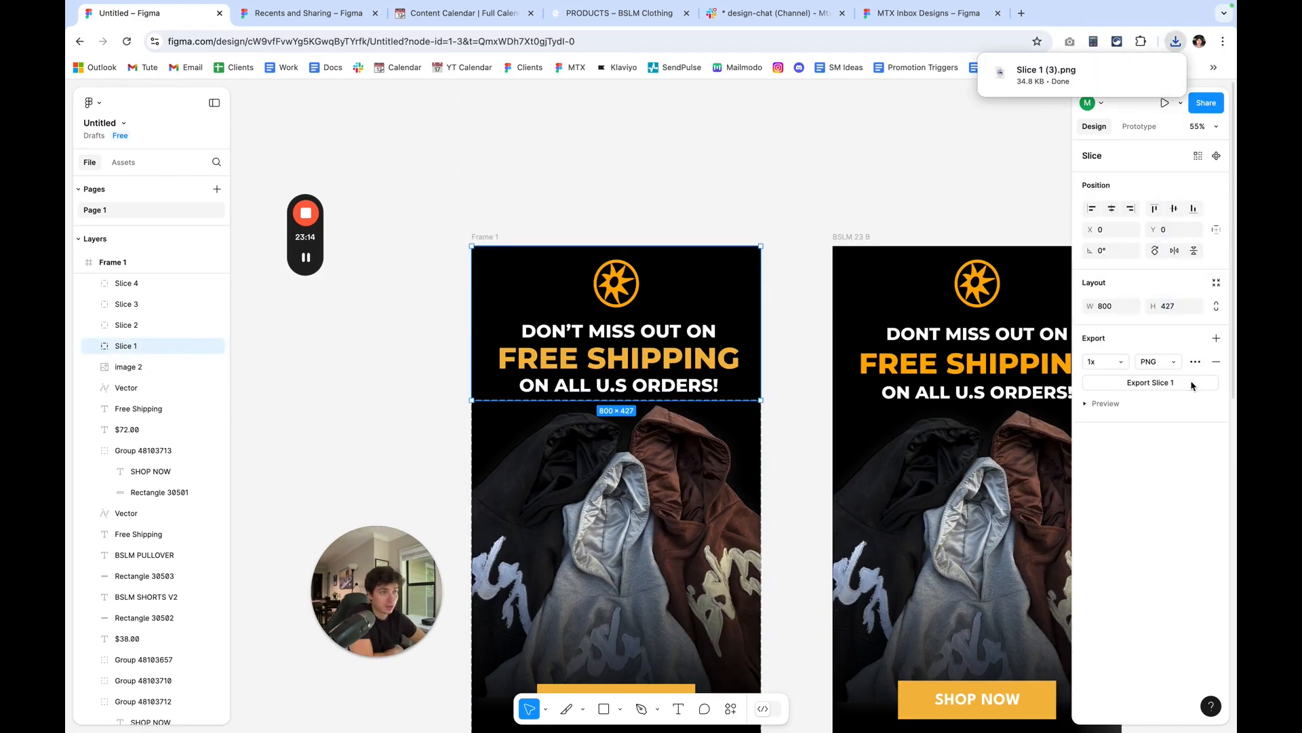
# Export Slice 2, the hoodie hero section, as a 1x JPG.
pyautogui.scroll(-4, 998, 408)
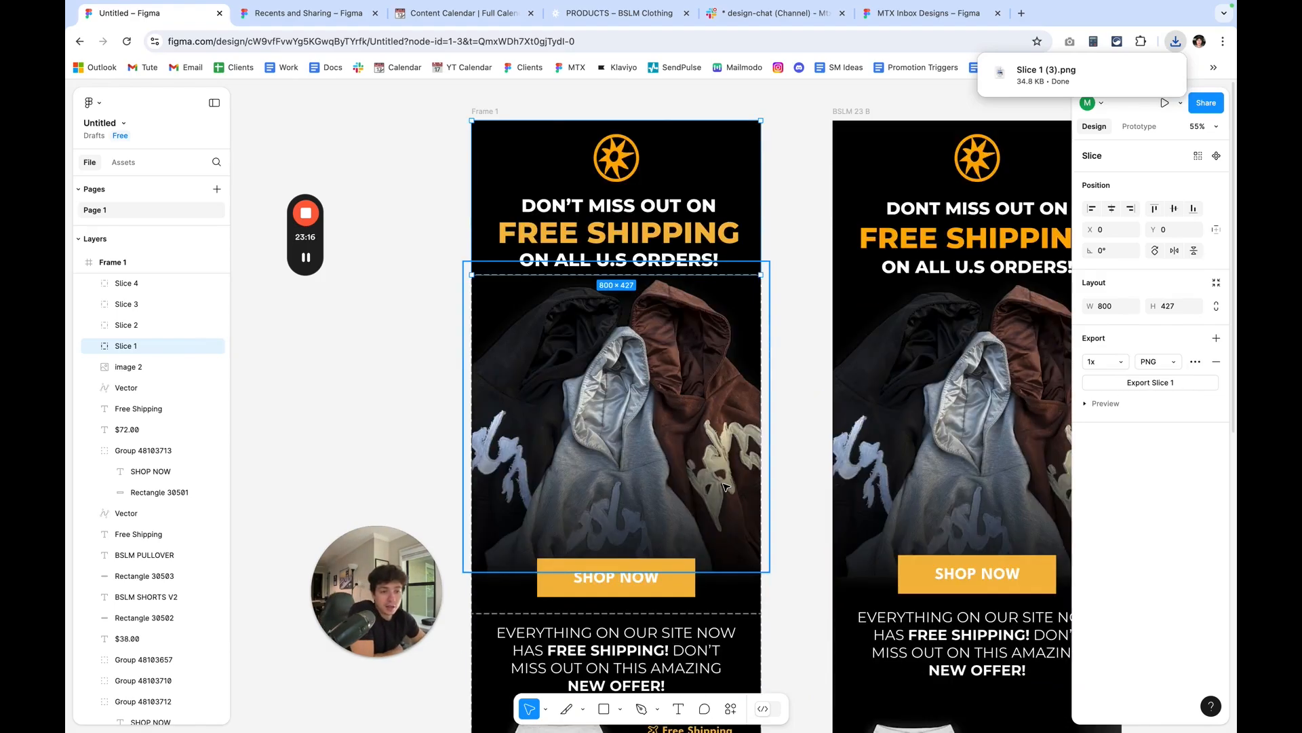
pyautogui.click(177, 326)
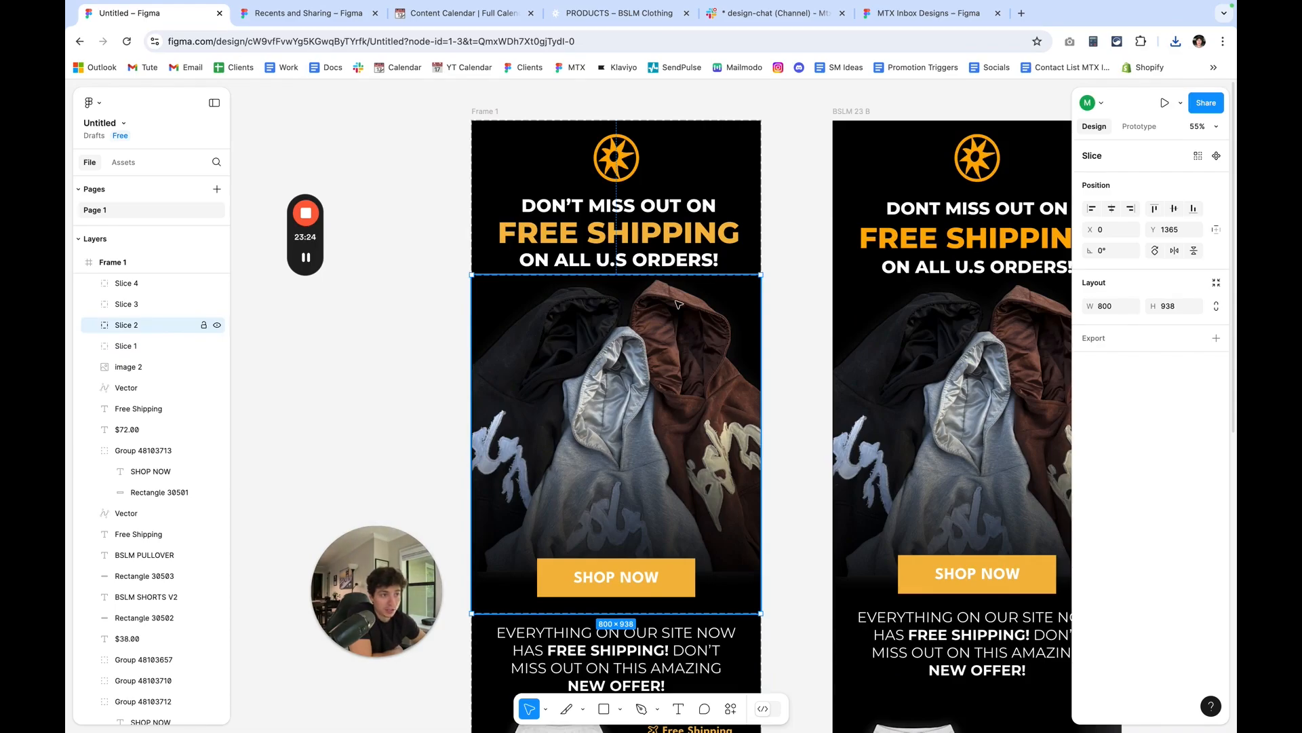
pyautogui.click(1216, 338)
pyautogui.click(1173, 364)
pyautogui.click(1174, 375)
pyautogui.click(1175, 384)
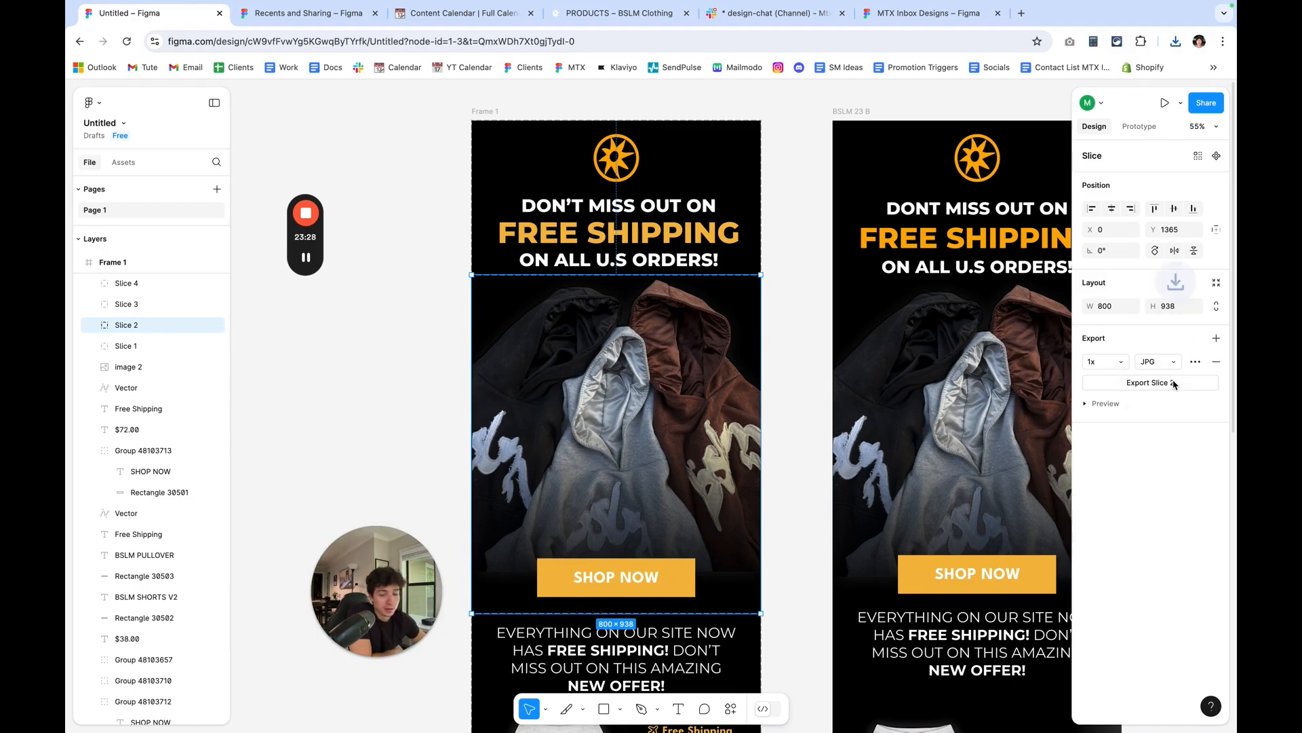
# Export Slice 2, the hoodie hero section, as a 1x PNG too and compare its file size with the JPG.
pyautogui.click(1175, 43)
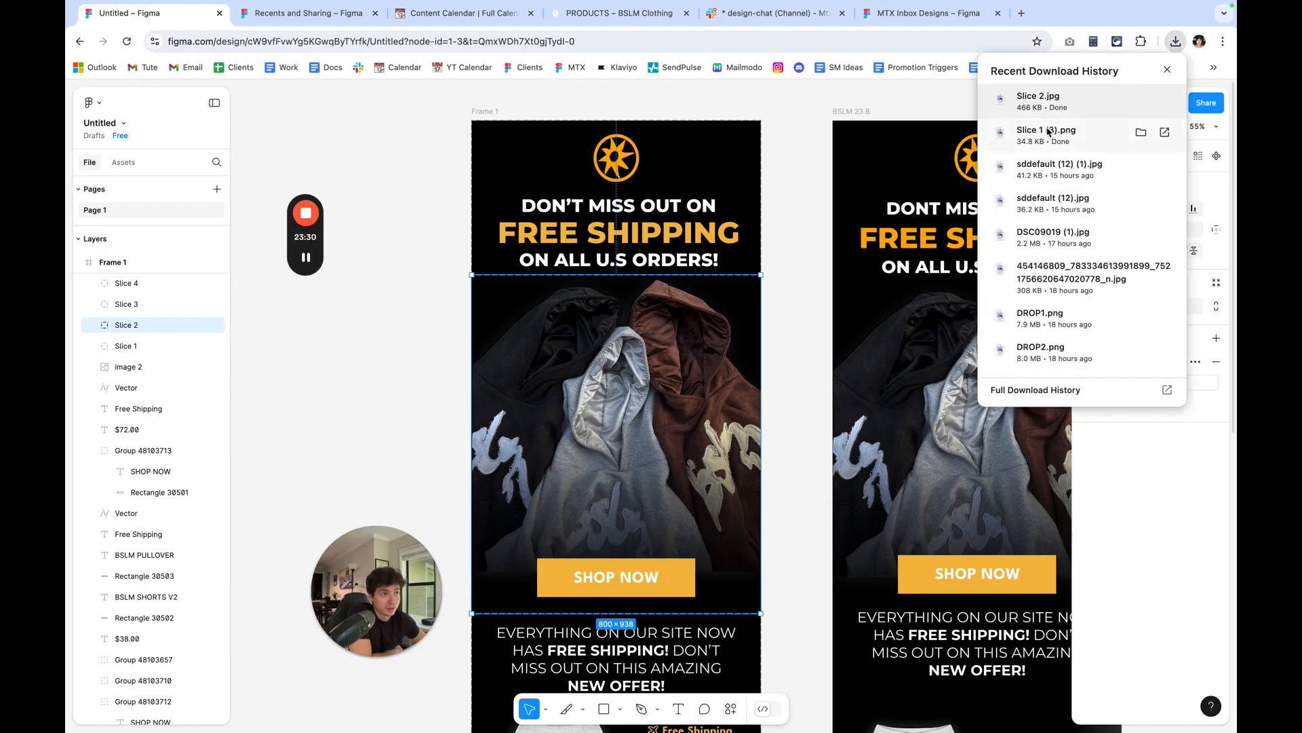
pyautogui.click(1162, 526)
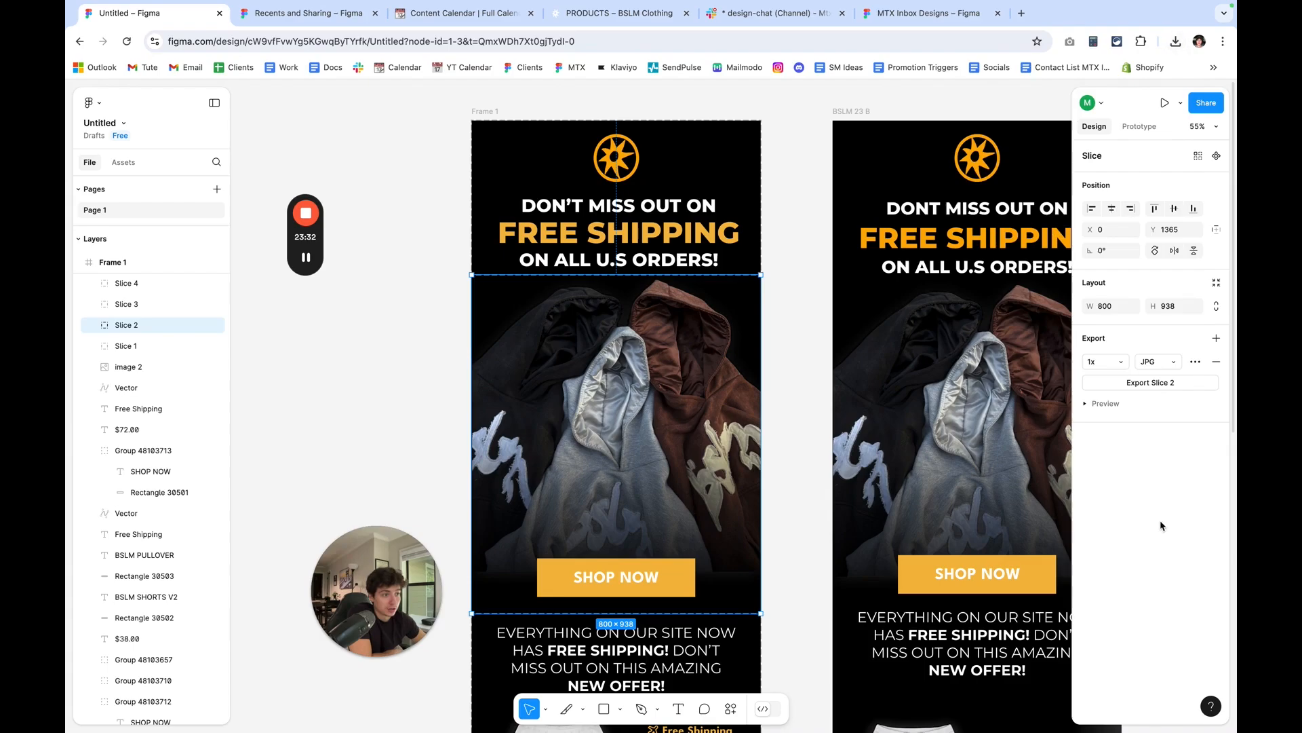
pyautogui.click(1161, 361)
pyautogui.click(1170, 354)
pyautogui.click(1177, 383)
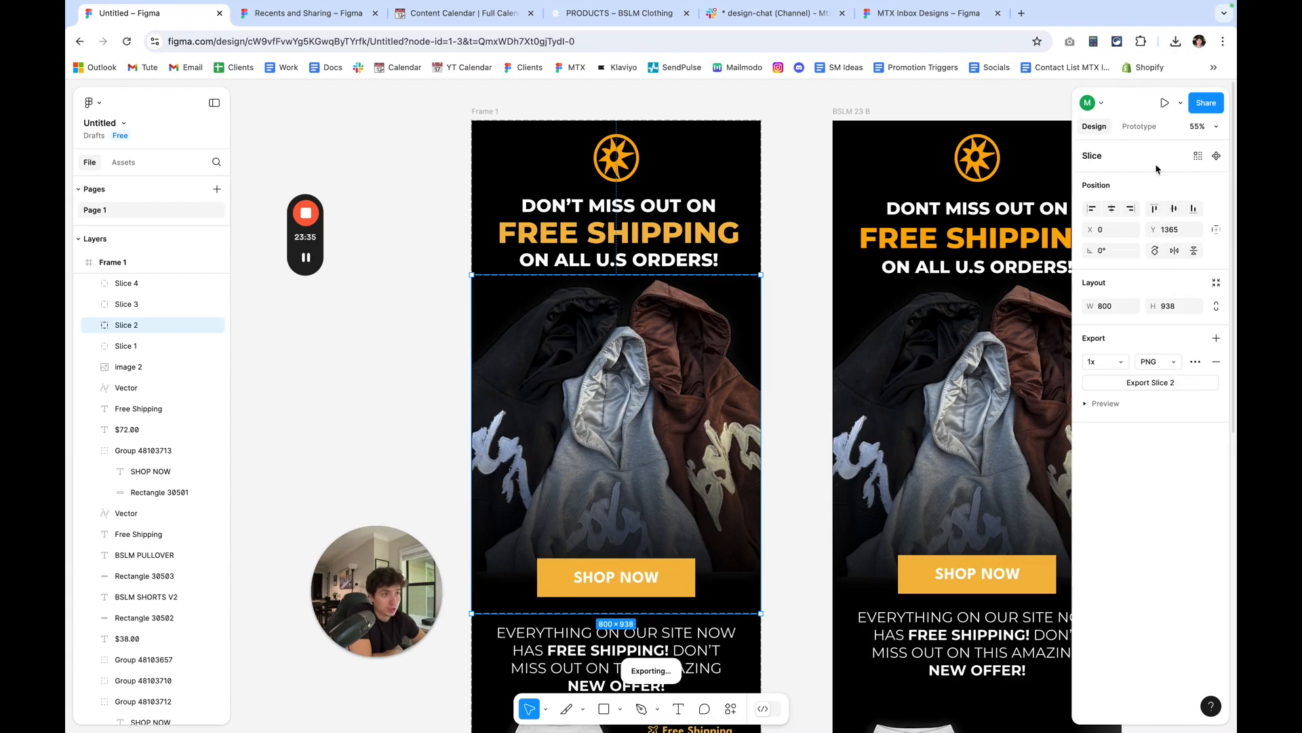
pyautogui.click(1175, 42)
pyautogui.click(1175, 45)
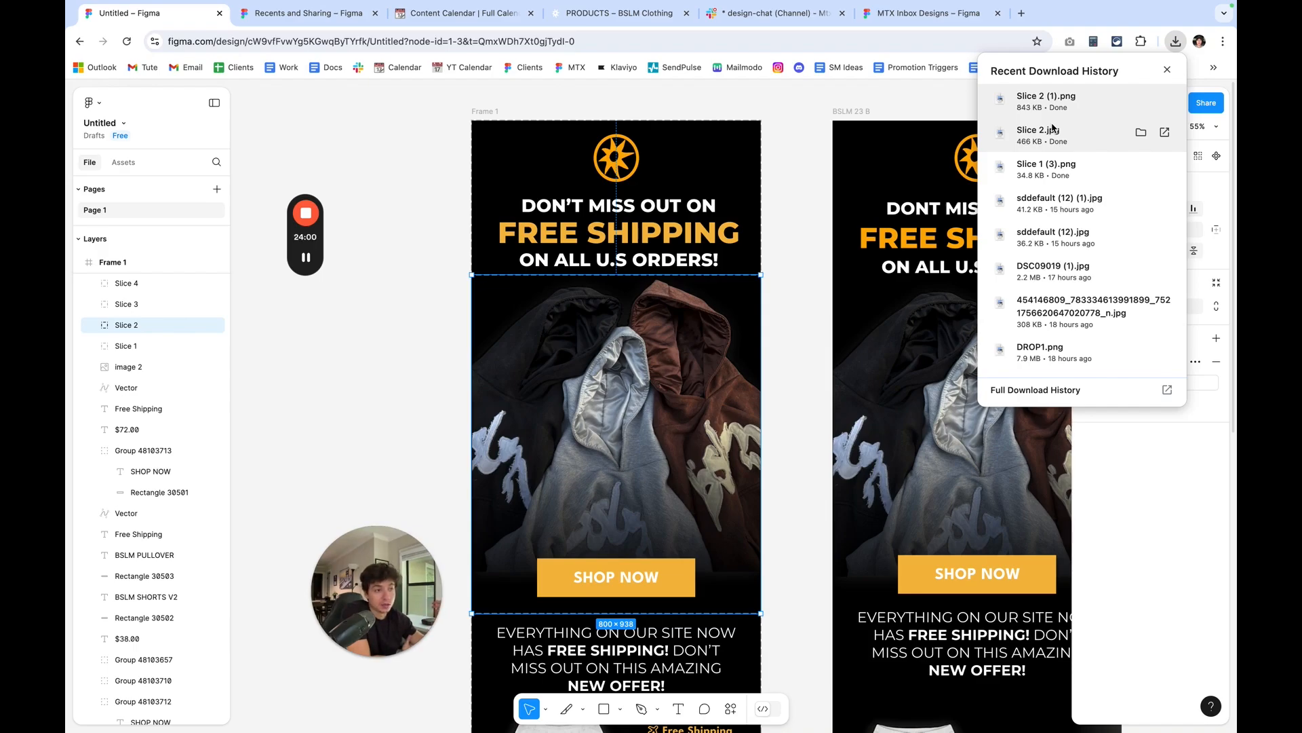
pyautogui.click(1196, 505)
# Export Slice 3, the intro paragraph and BSLM SHORTS V2 section, as a 1x PNG.
pyautogui.click(142, 304)
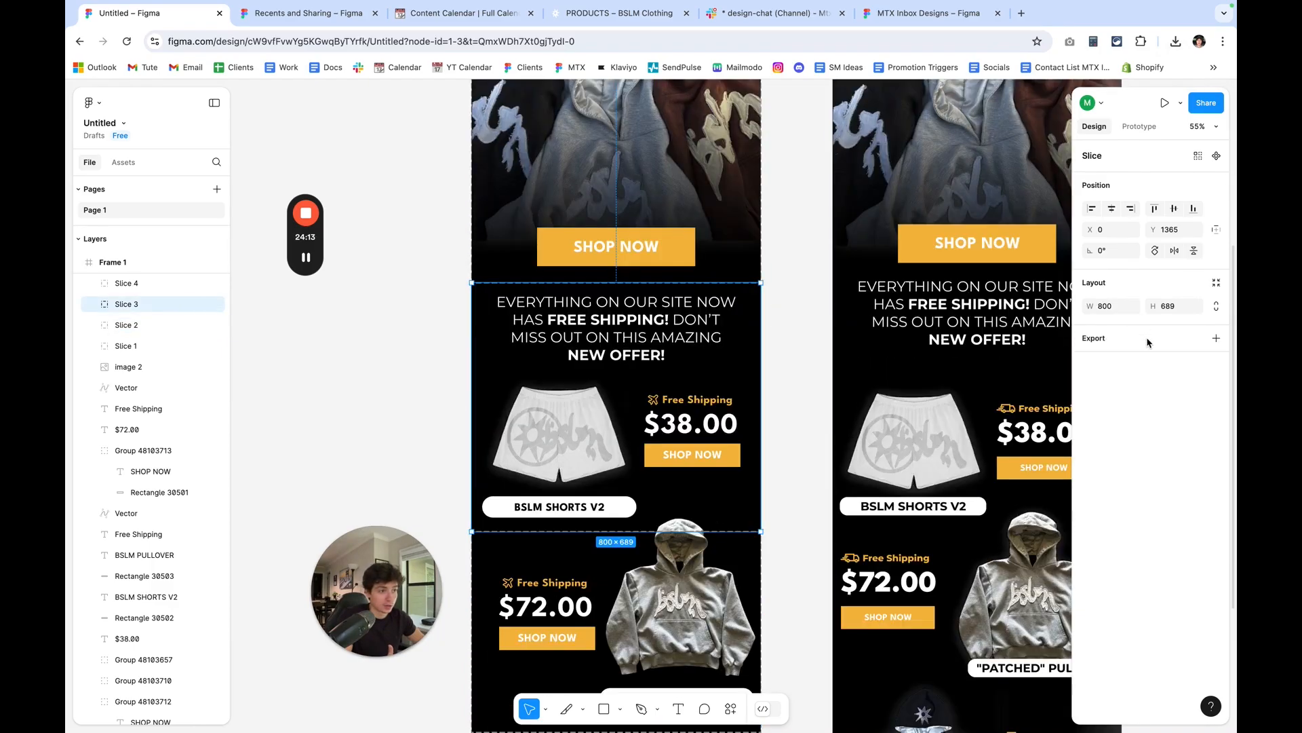
pyautogui.click(1215, 338)
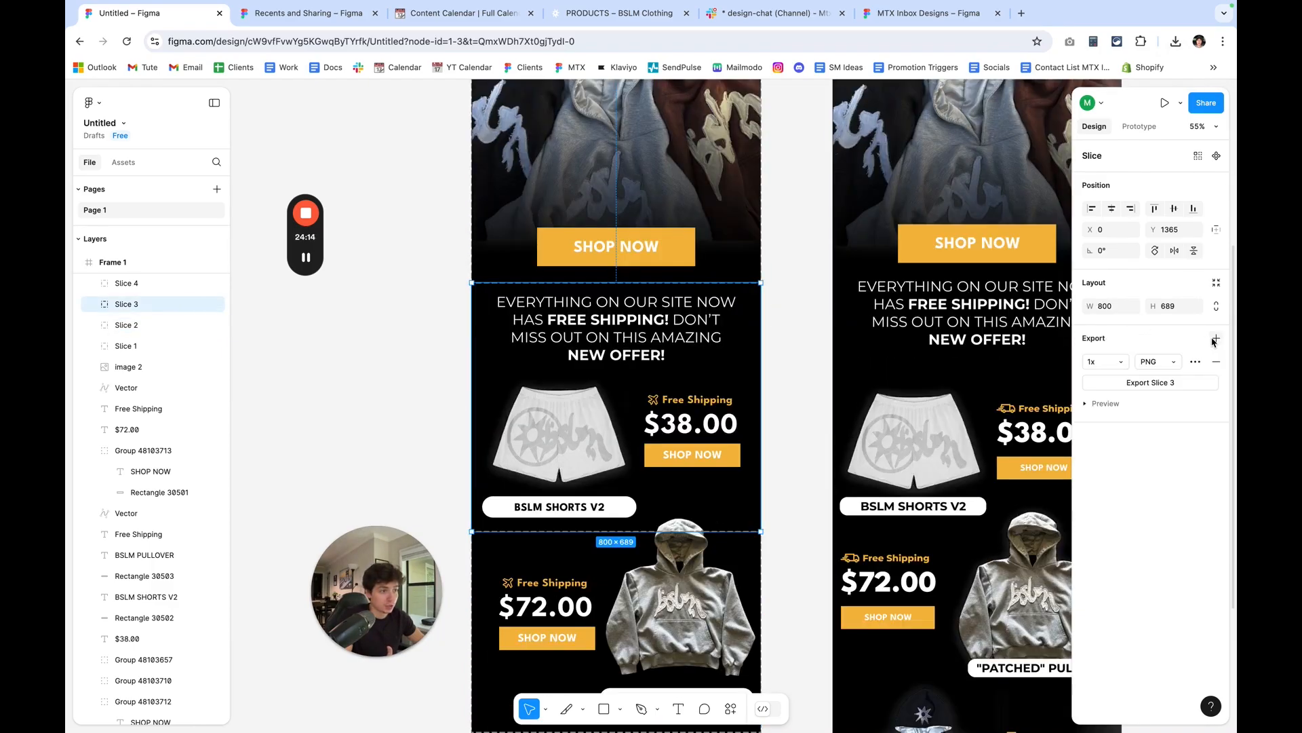
pyautogui.click(1184, 384)
# Export Slice 4, the BSLM PULLOVER section, as a 1x PNG and check the downloaded files.
pyautogui.click(158, 285)
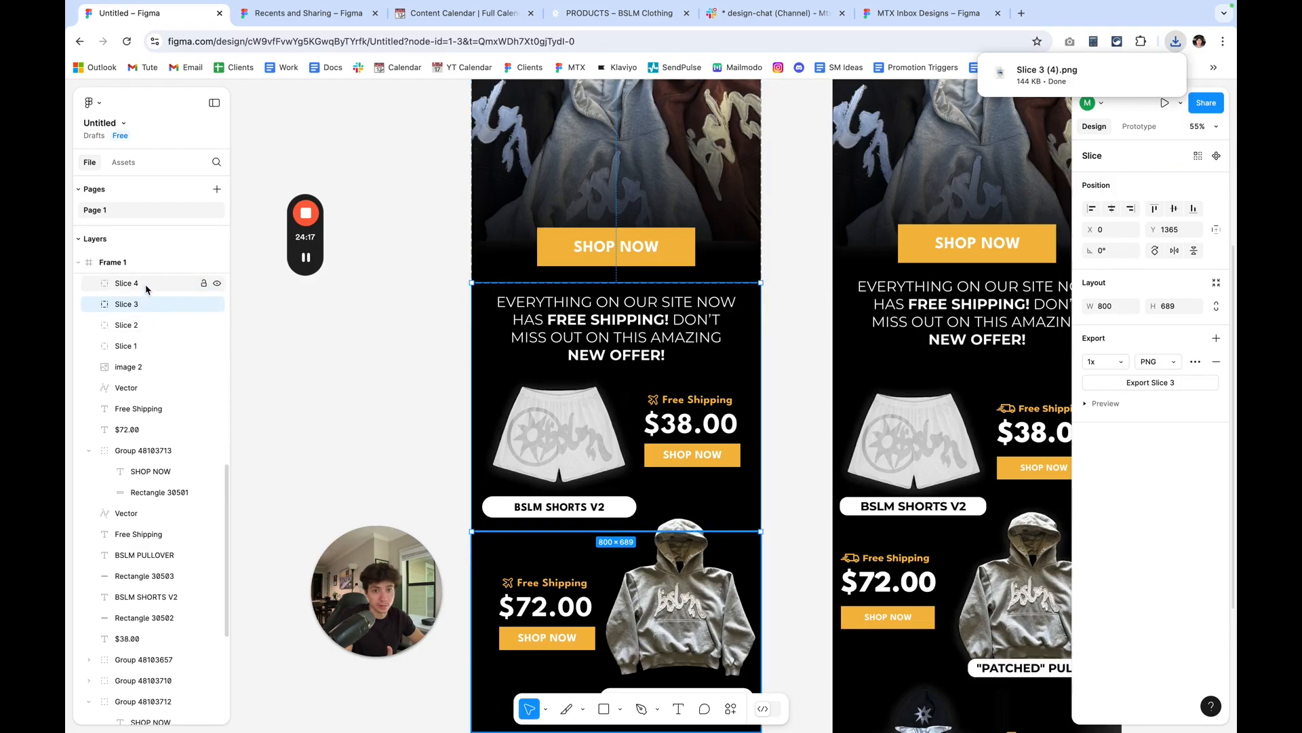
pyautogui.click(1216, 339)
pyautogui.click(1171, 383)
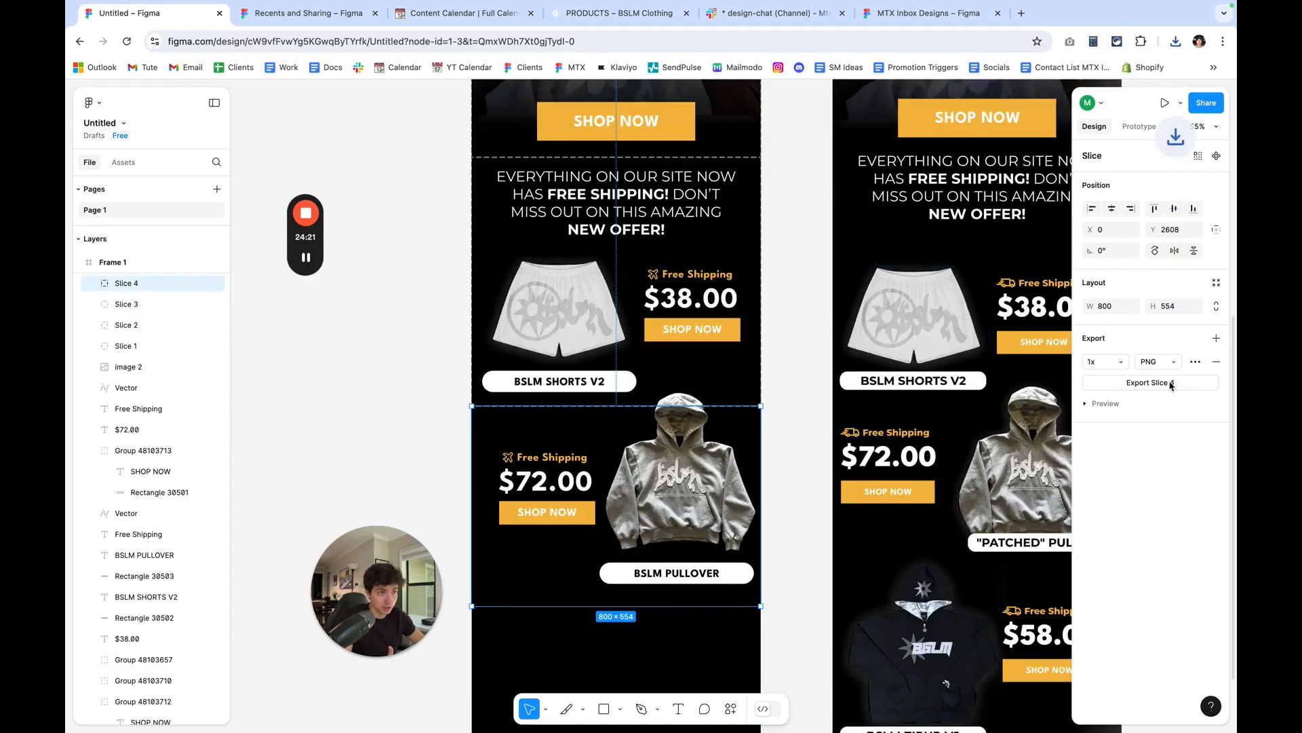
pyautogui.click(1176, 42)
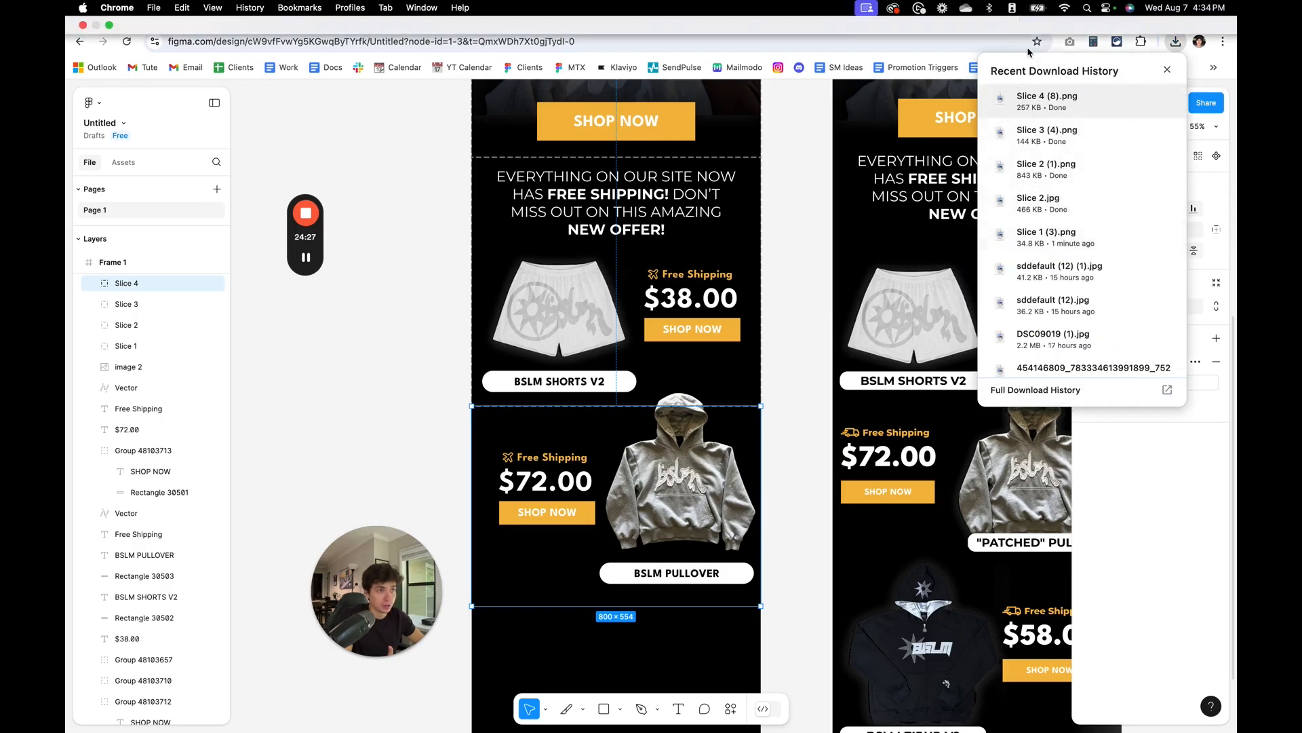
# Open Klaviyo in a new browser tab and create an email campaign named FREE SHIPPING.
pyautogui.click(1021, 13)
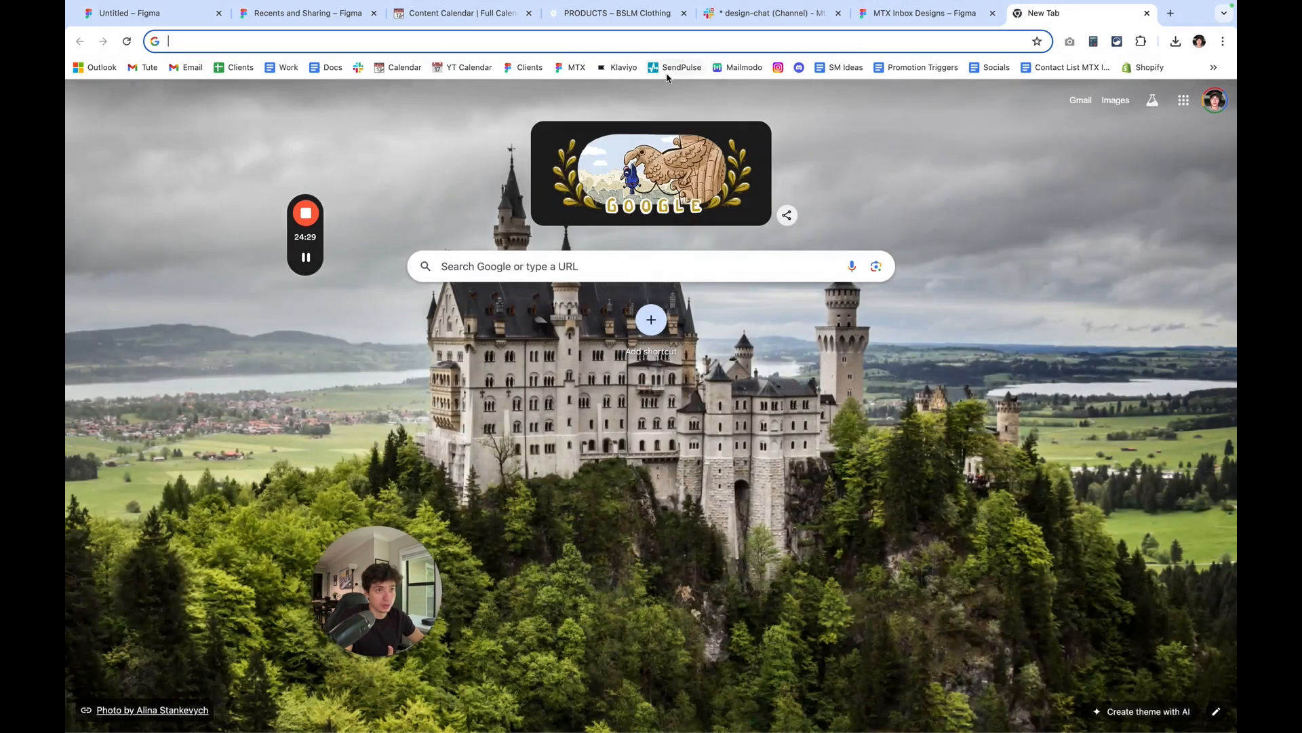
pyautogui.click(630, 70)
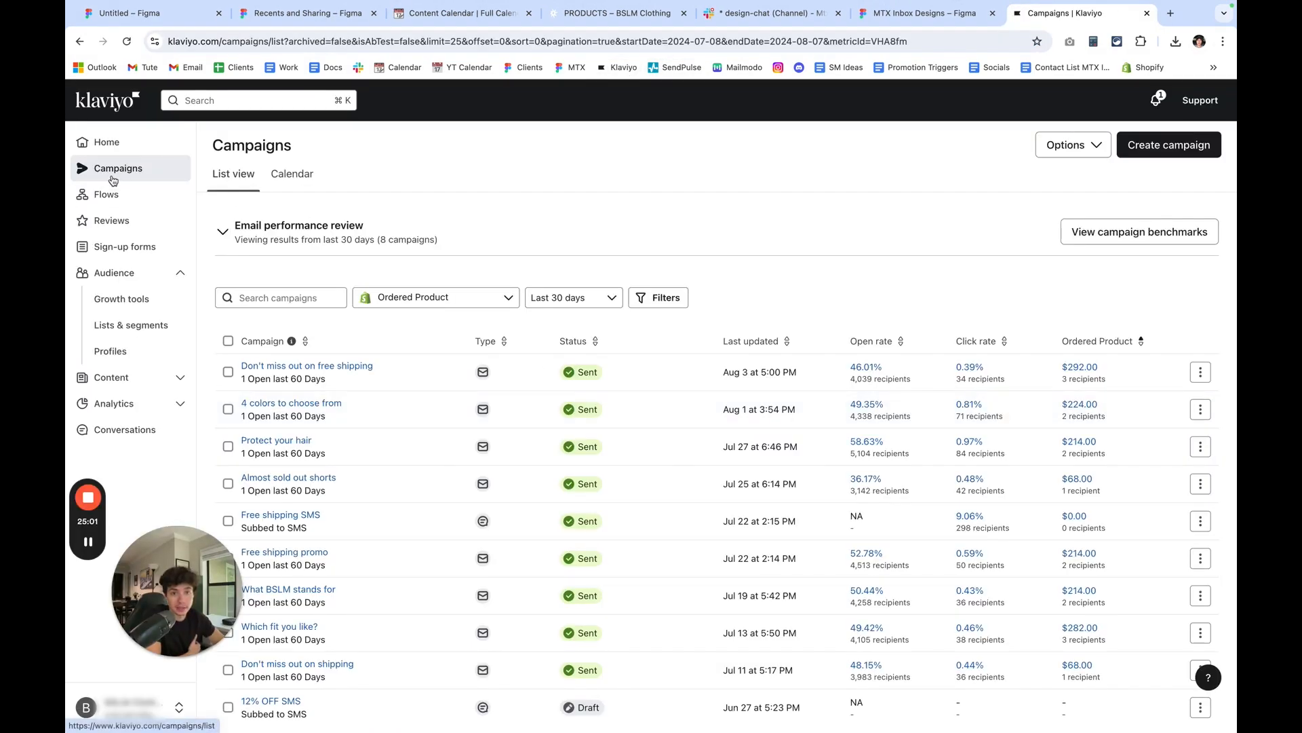
pyautogui.click(1204, 156)
pyautogui.moveTo(1161, 185); pyautogui.dragTo(928, 190)
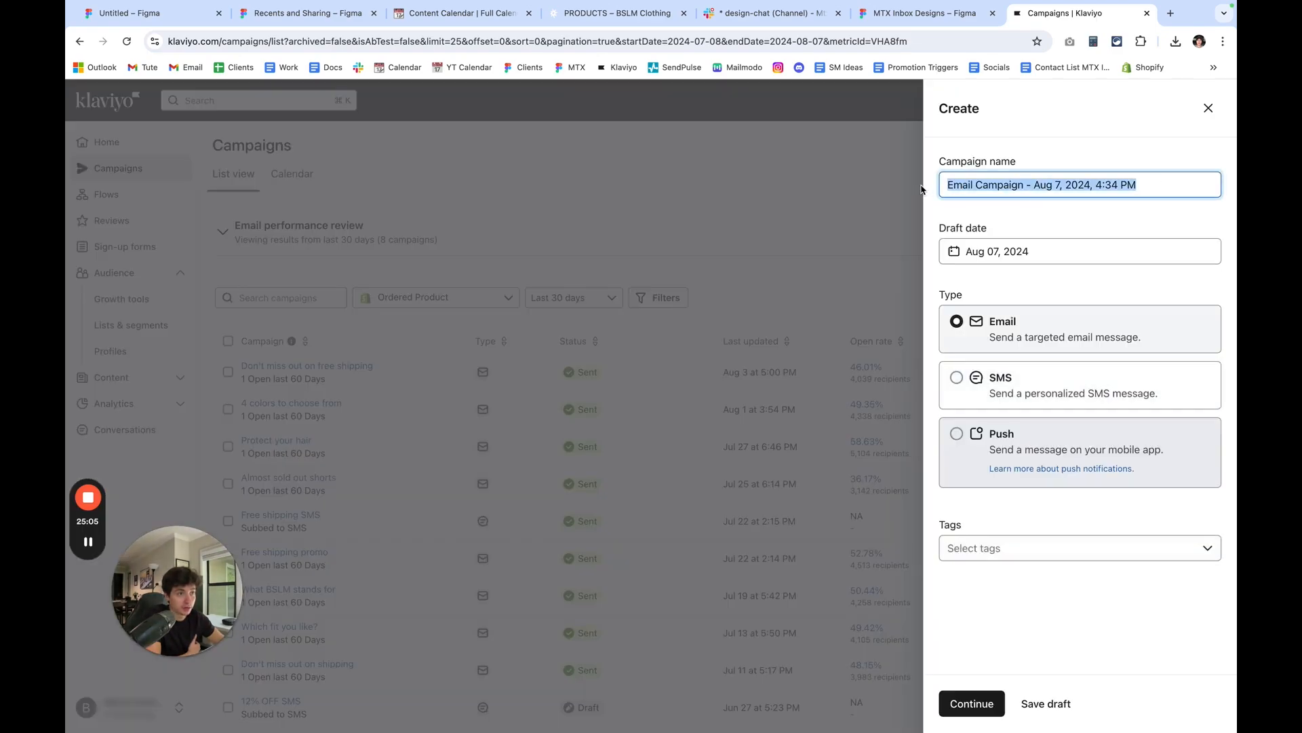
pyautogui.press('BackSpace')
pyautogui.write('FREE SHIPPING')
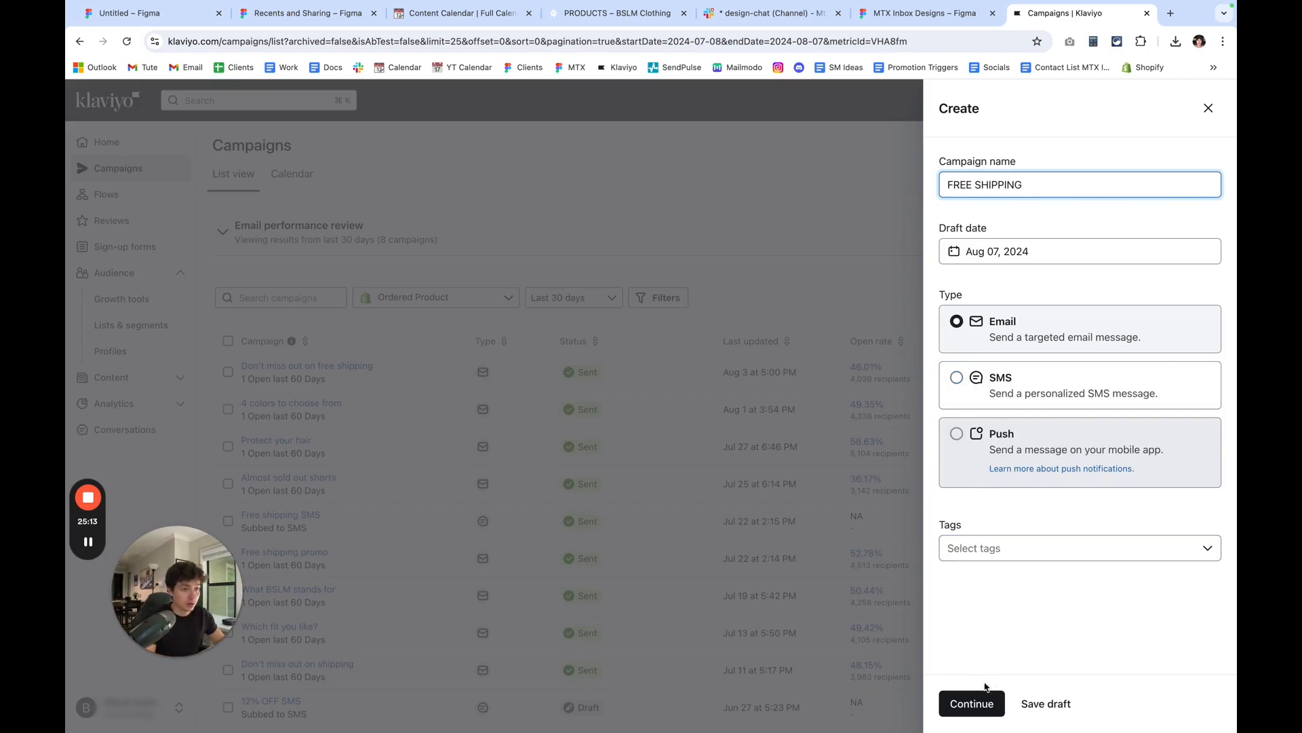
pyautogui.click(977, 702)
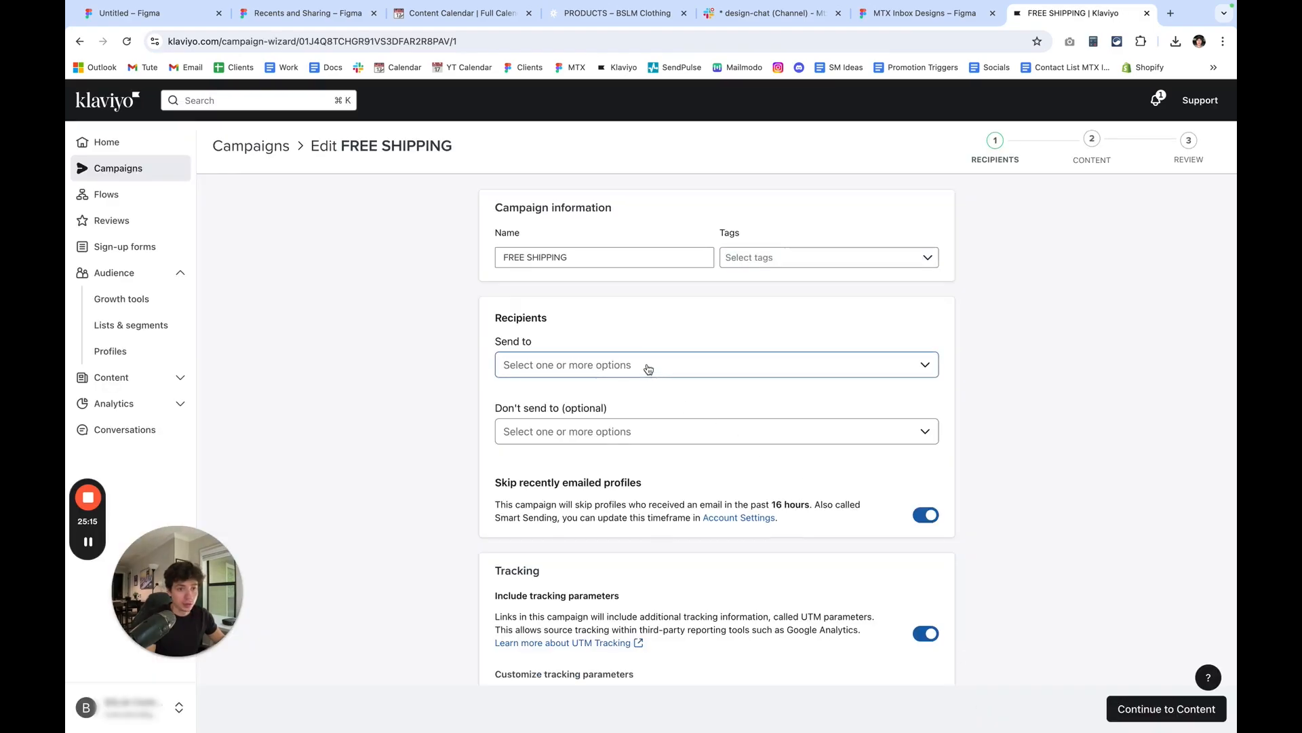
# Set the campaign to send to the EMAIL list.
pyautogui.click(649, 368)
pyautogui.scroll(-2, 644, 461)
pyautogui.scroll(2, 646, 474)
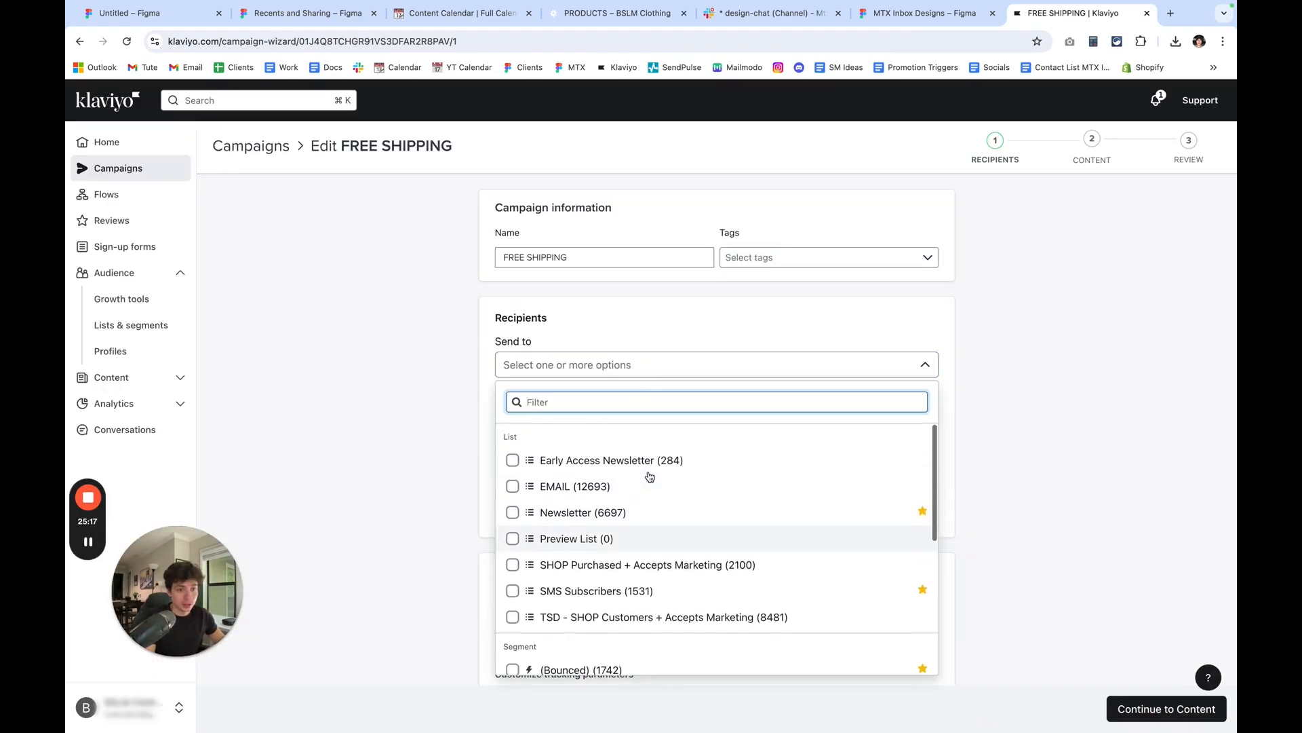
pyautogui.click(652, 486)
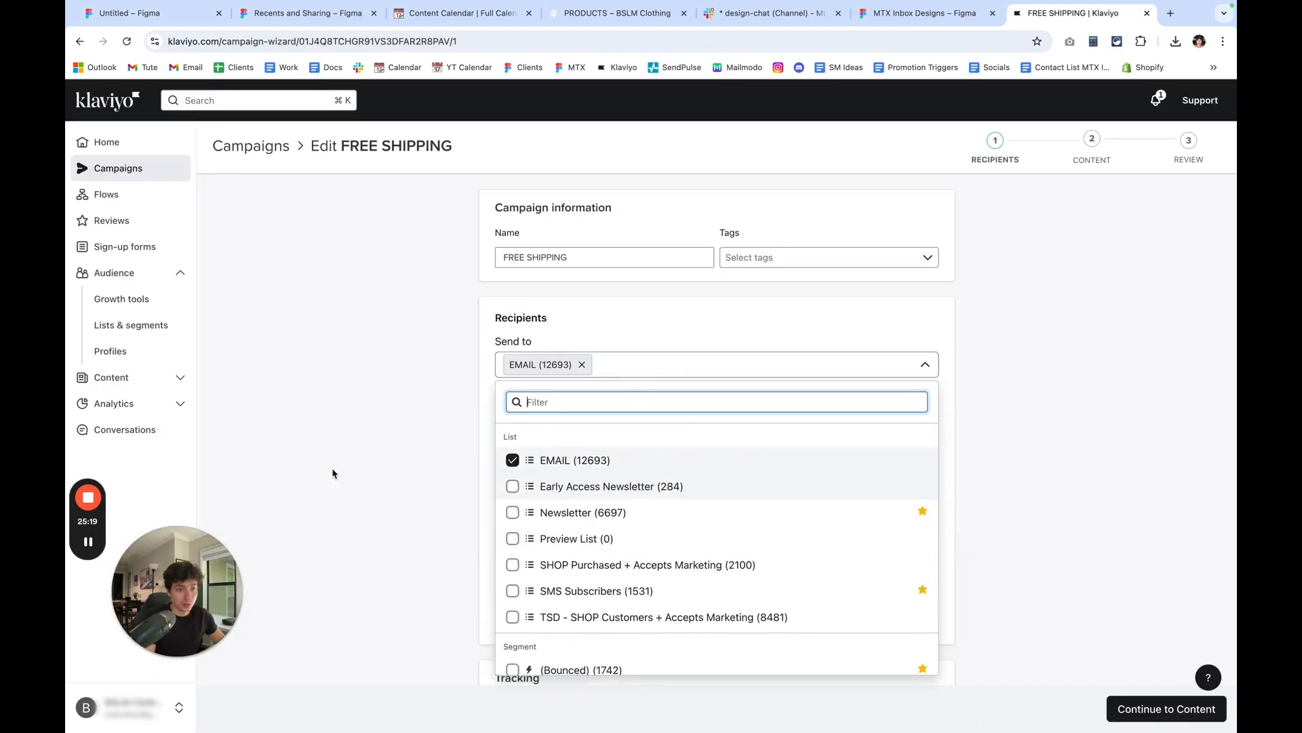
pyautogui.click(329, 471)
# Exclude the (Bounced) segment from the campaign's recipients.
pyautogui.scroll(-1, 513, 441)
pyautogui.click(600, 404)
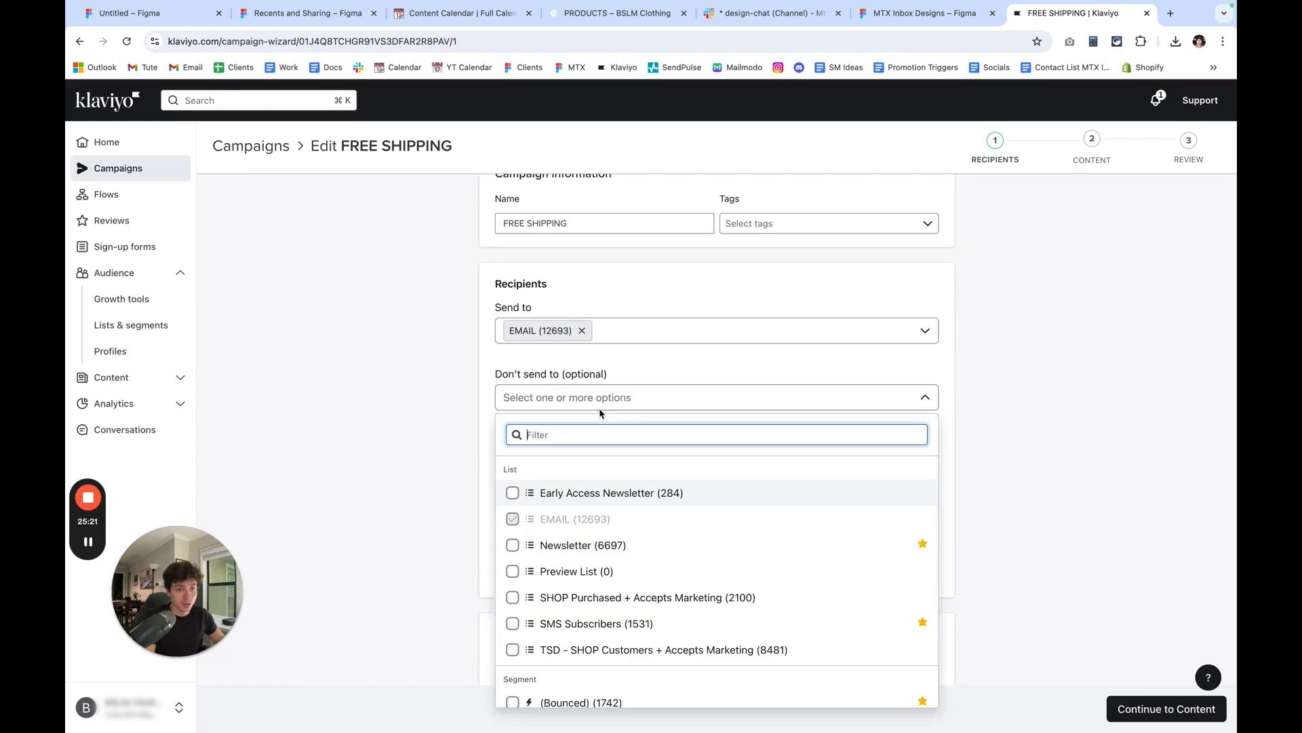
pyautogui.scroll(-2, 648, 630)
pyautogui.click(582, 635)
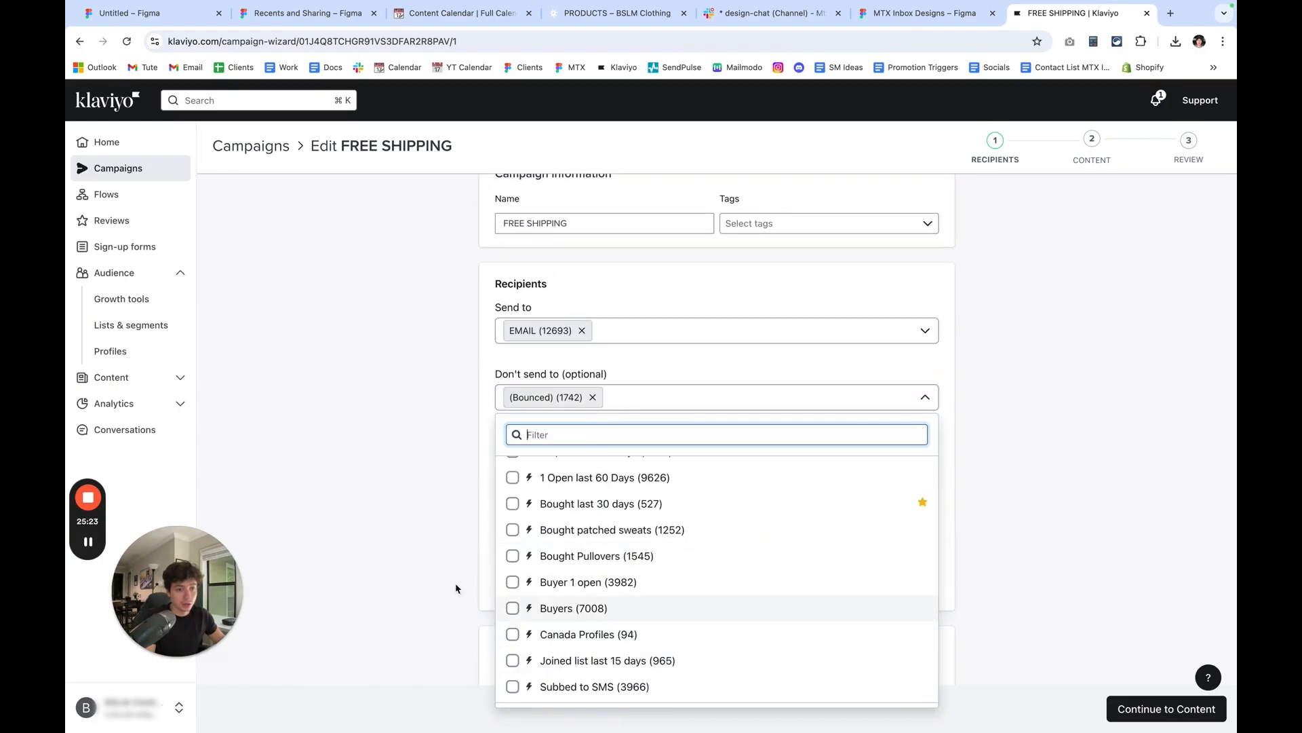
pyautogui.click(520, 403)
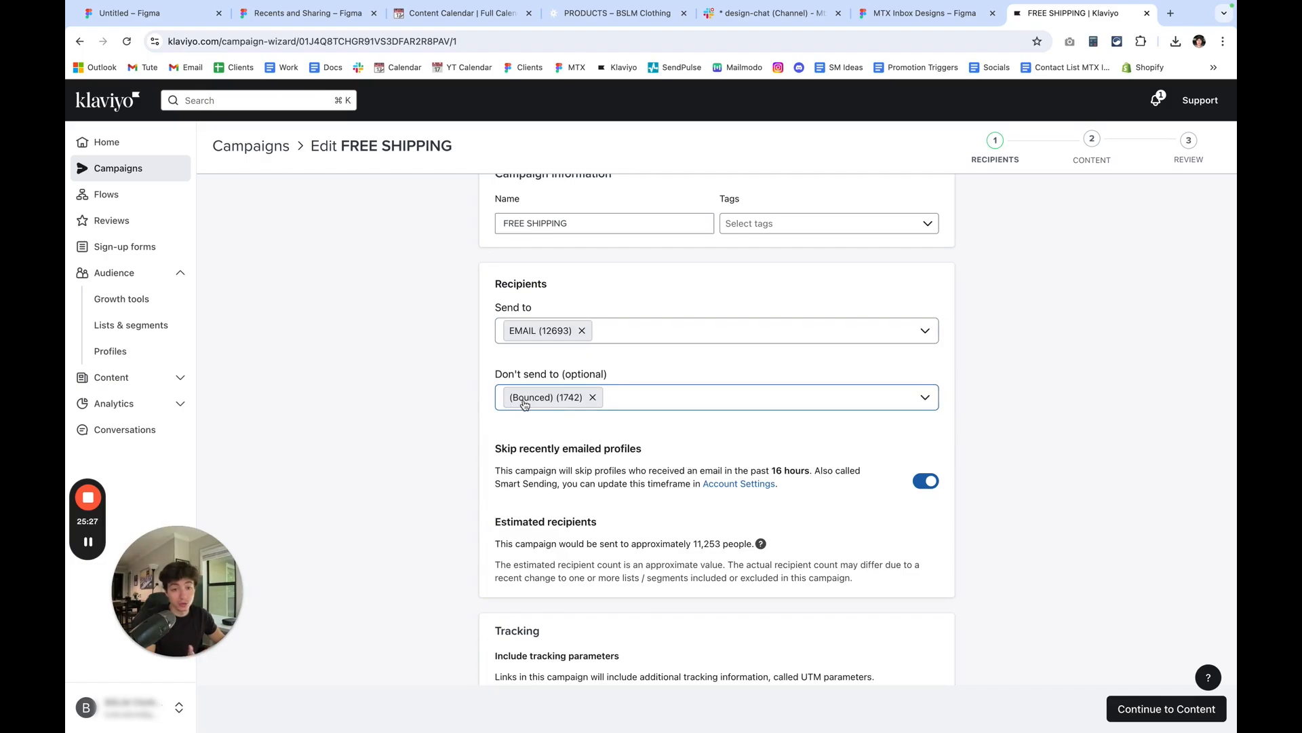
# Turn off skipping of recently emailed profiles and start a blank drag-and-drop email as the campaign content.
pyautogui.click(932, 483)
pyautogui.scroll(-3, 963, 495)
pyautogui.click(1132, 718)
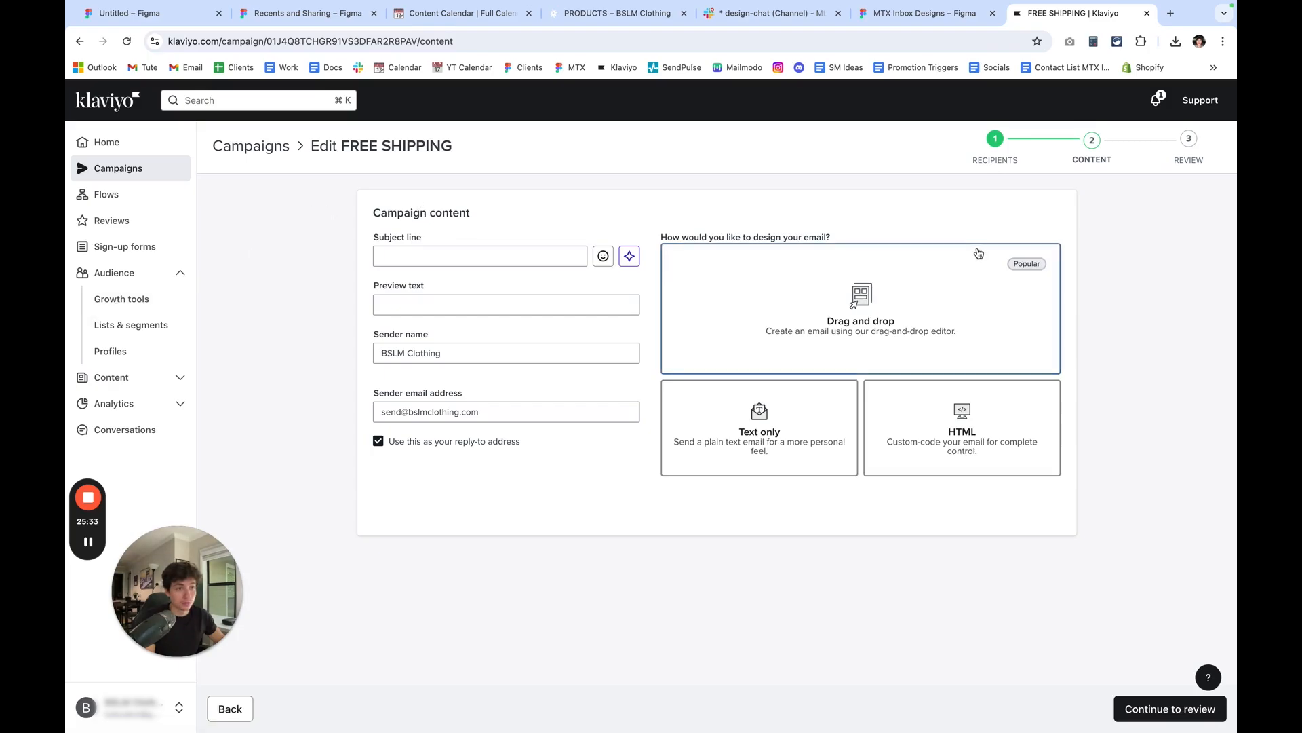
pyautogui.click(946, 282)
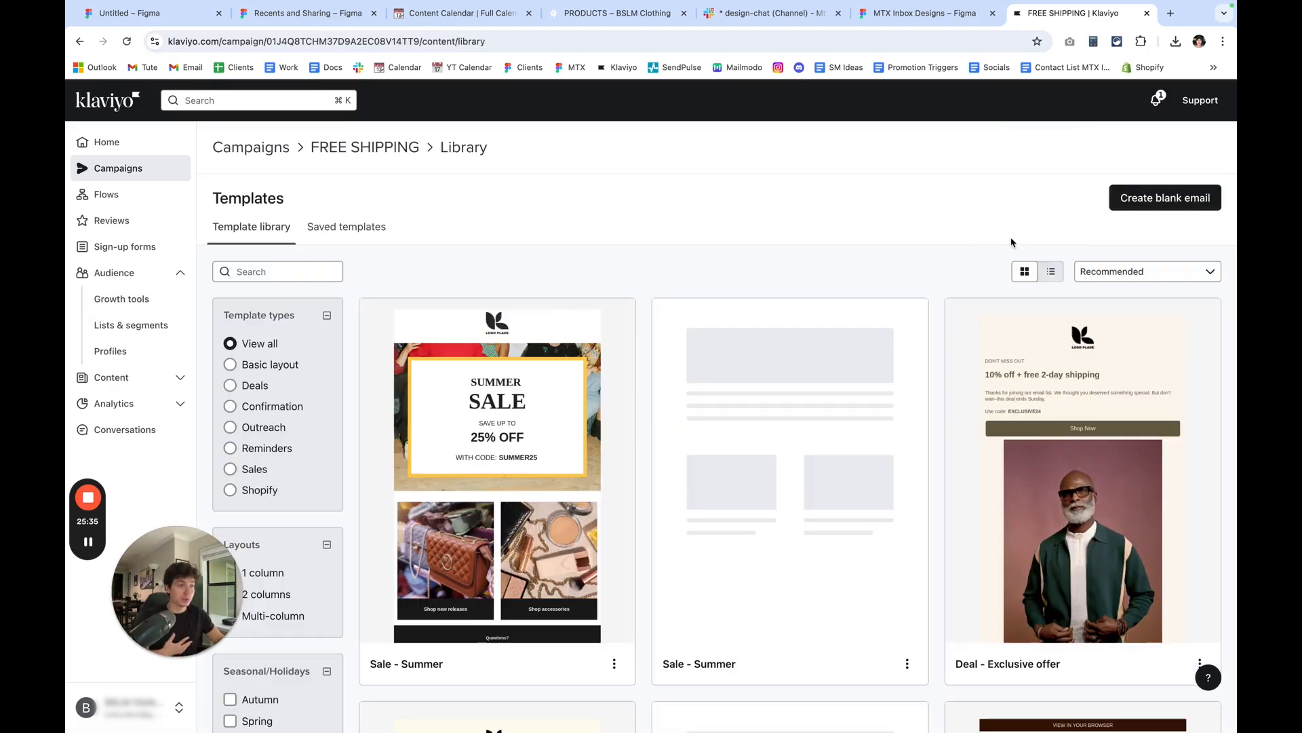
pyautogui.click(1156, 200)
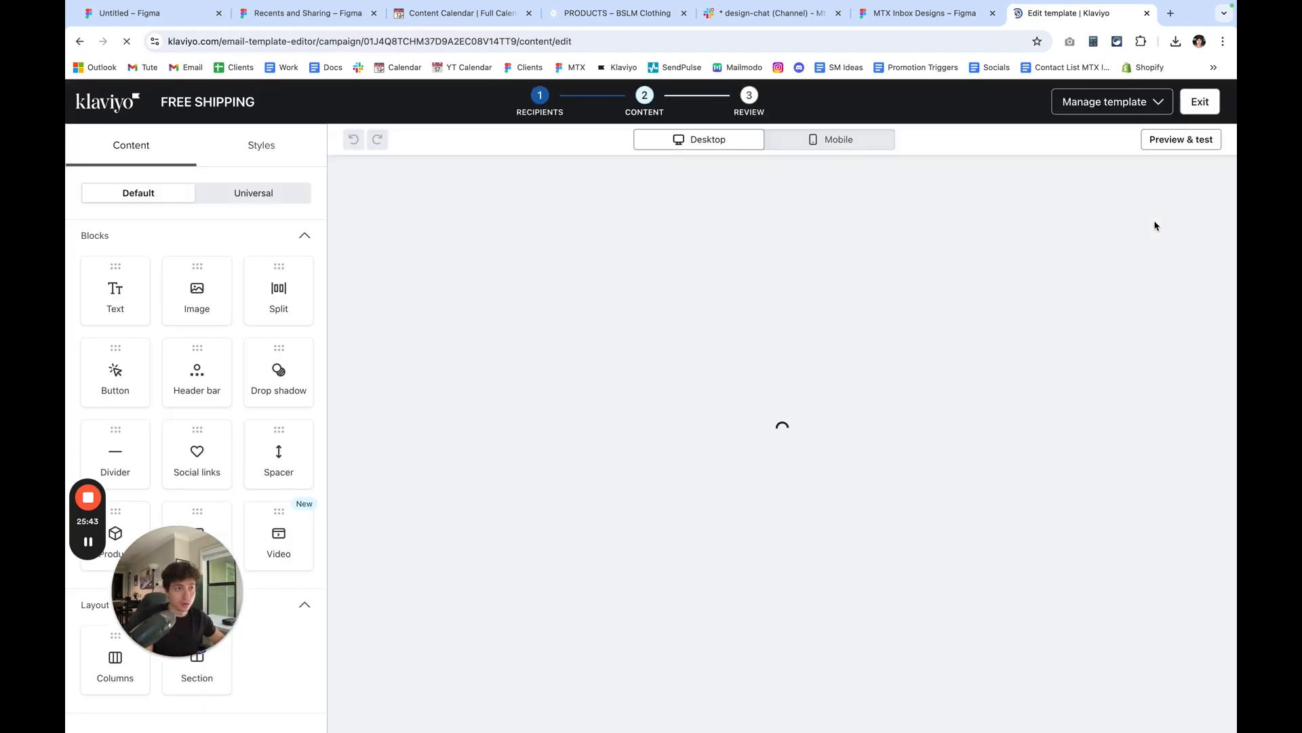
# Delete the default header bar from the email together with its emptied section.
pyautogui.click(882, 257)
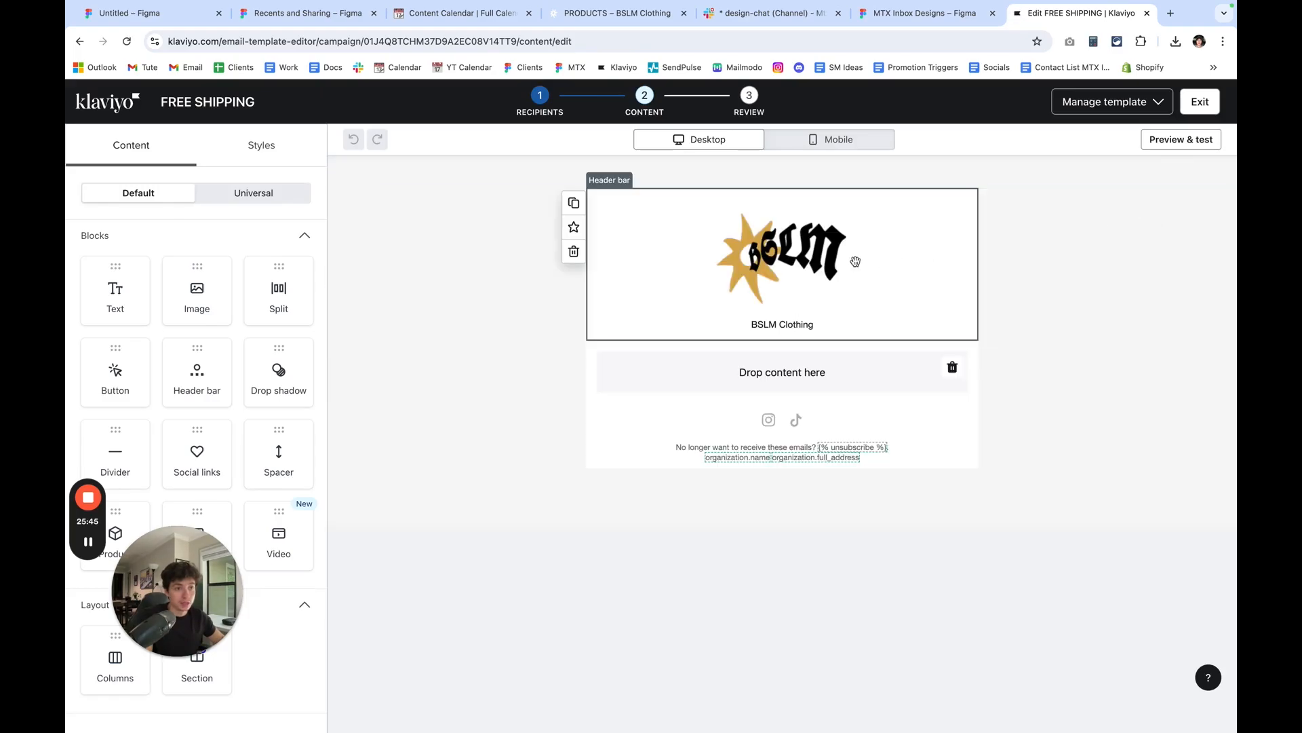
pyautogui.click(573, 253)
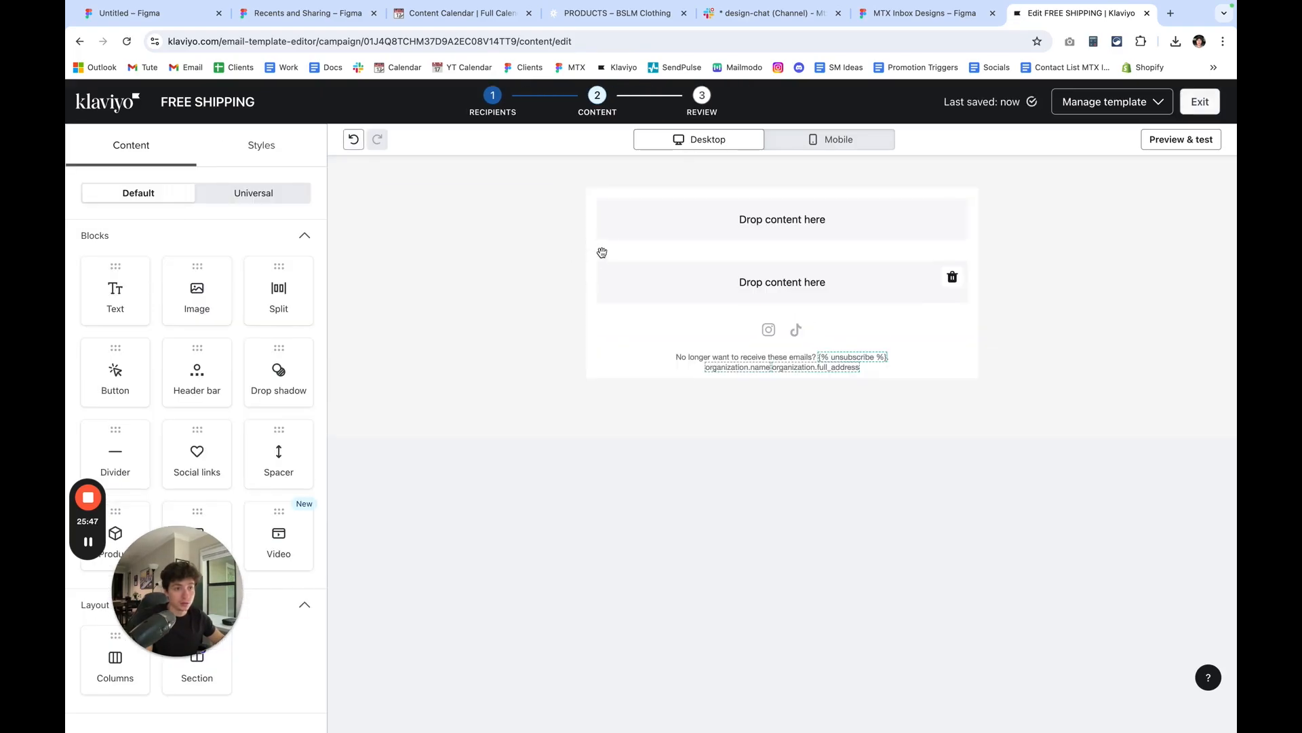
pyautogui.click(622, 229)
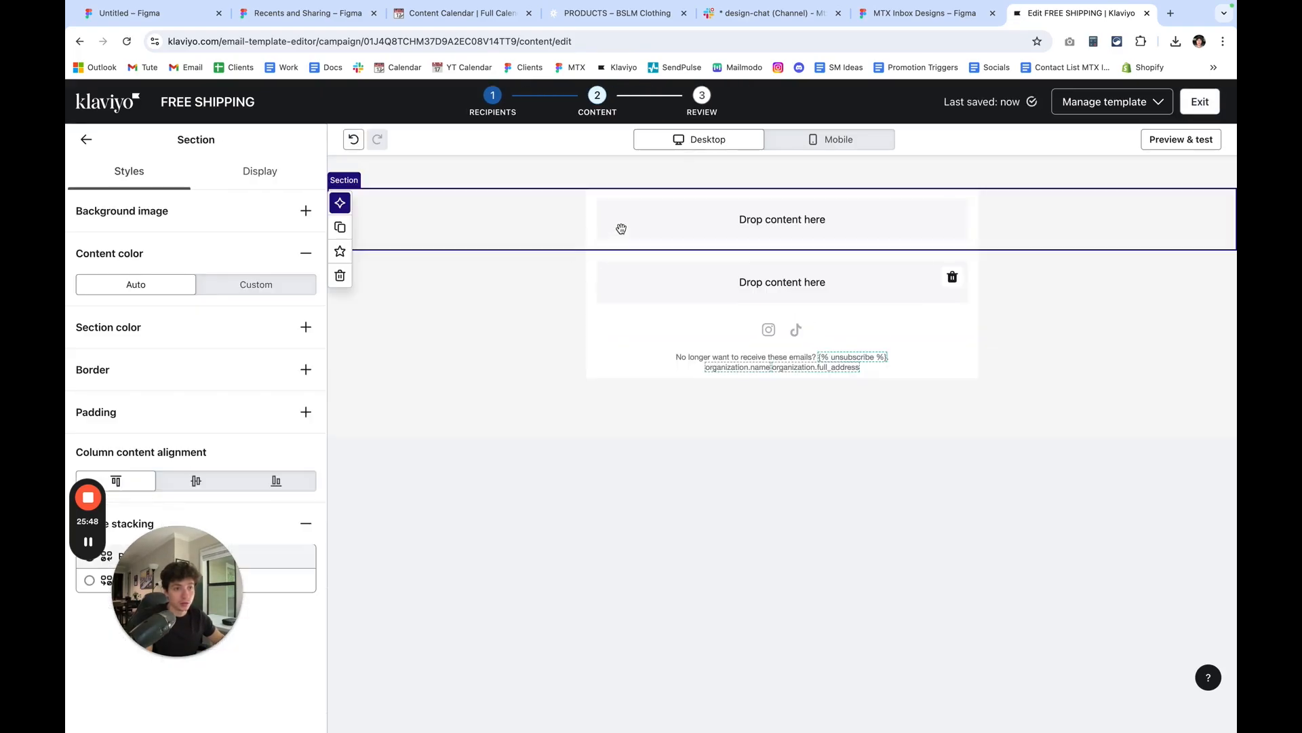
pyautogui.click(341, 276)
# Add an image block above the social links and upload Slice 1 (3).png into it.
pyautogui.moveTo(197, 288); pyautogui.dragTo(657, 212)
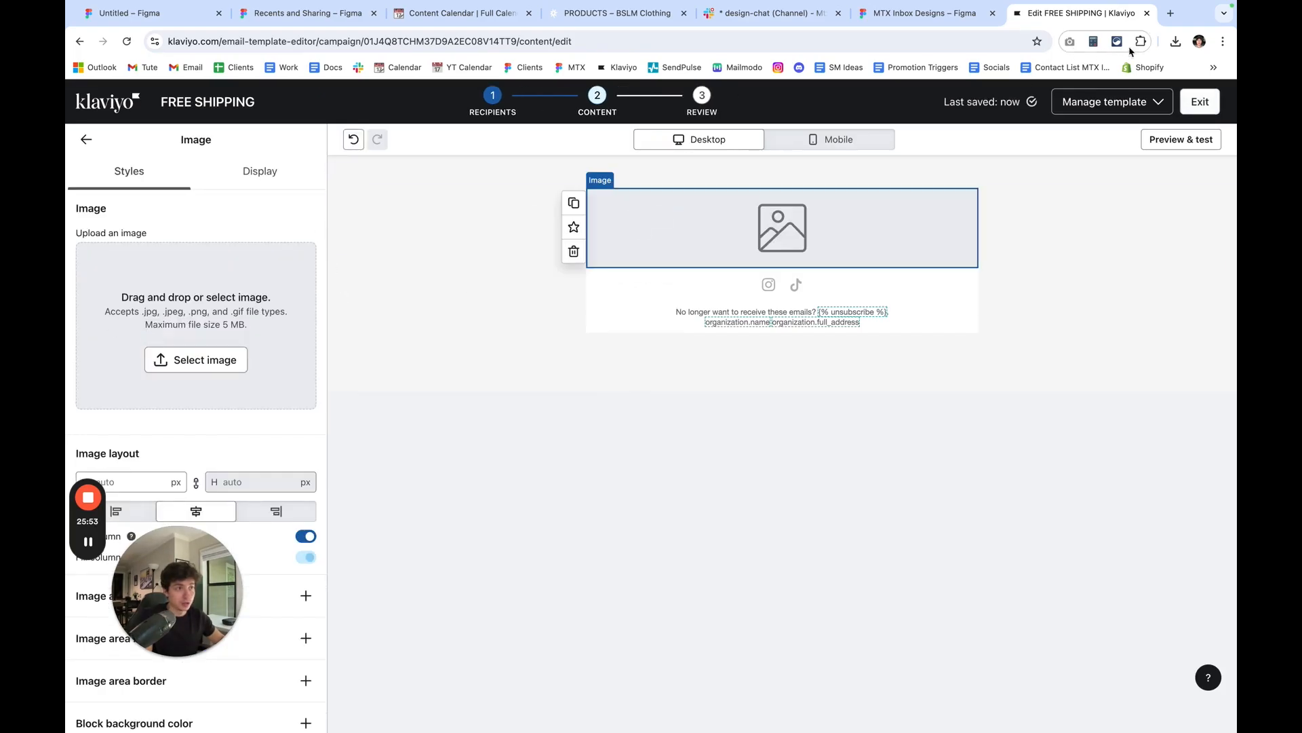
pyautogui.click(1175, 43)
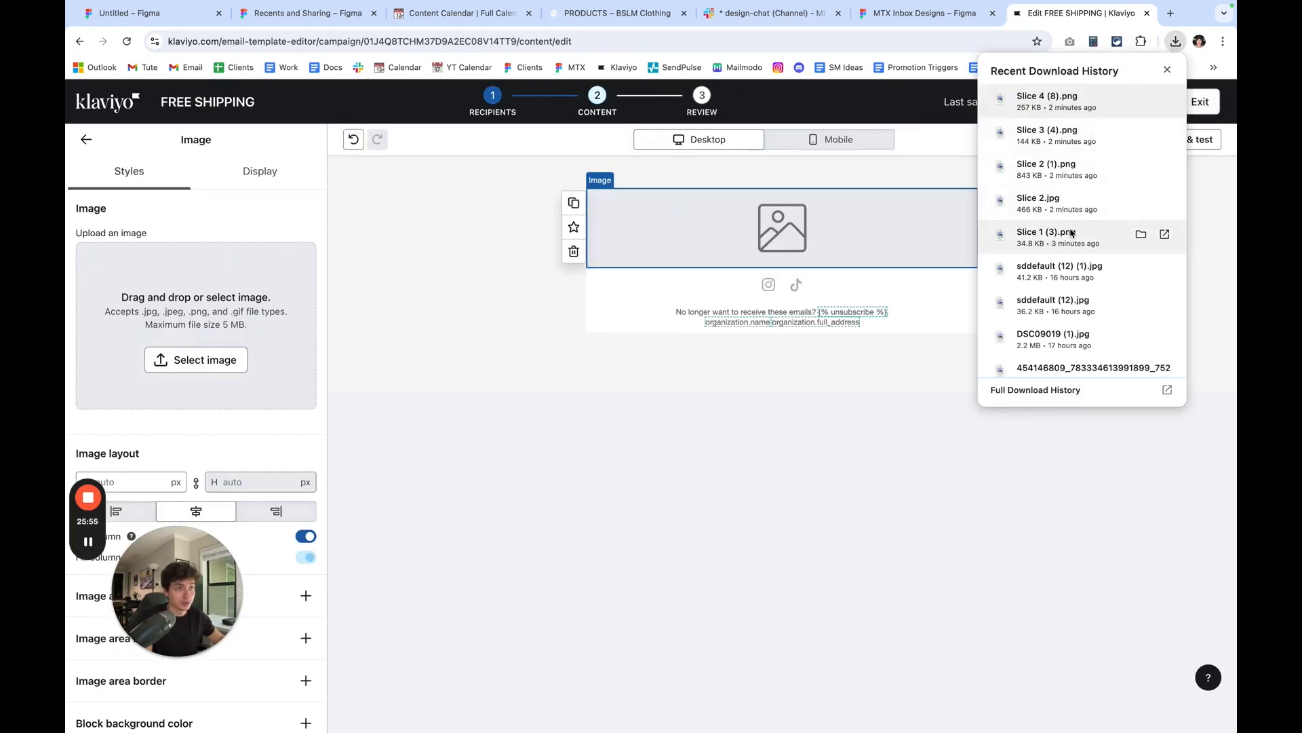
pyautogui.moveTo(1070, 236); pyautogui.dragTo(247, 340)
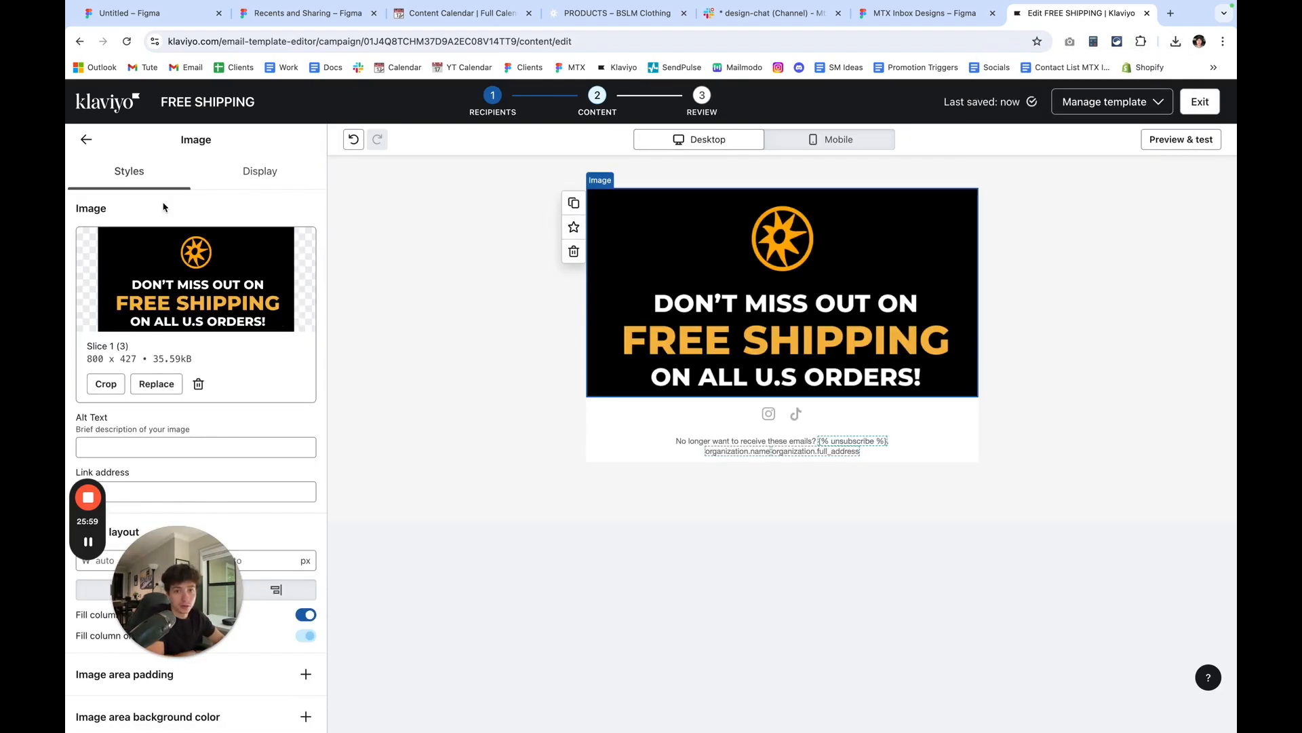
pyautogui.click(87, 140)
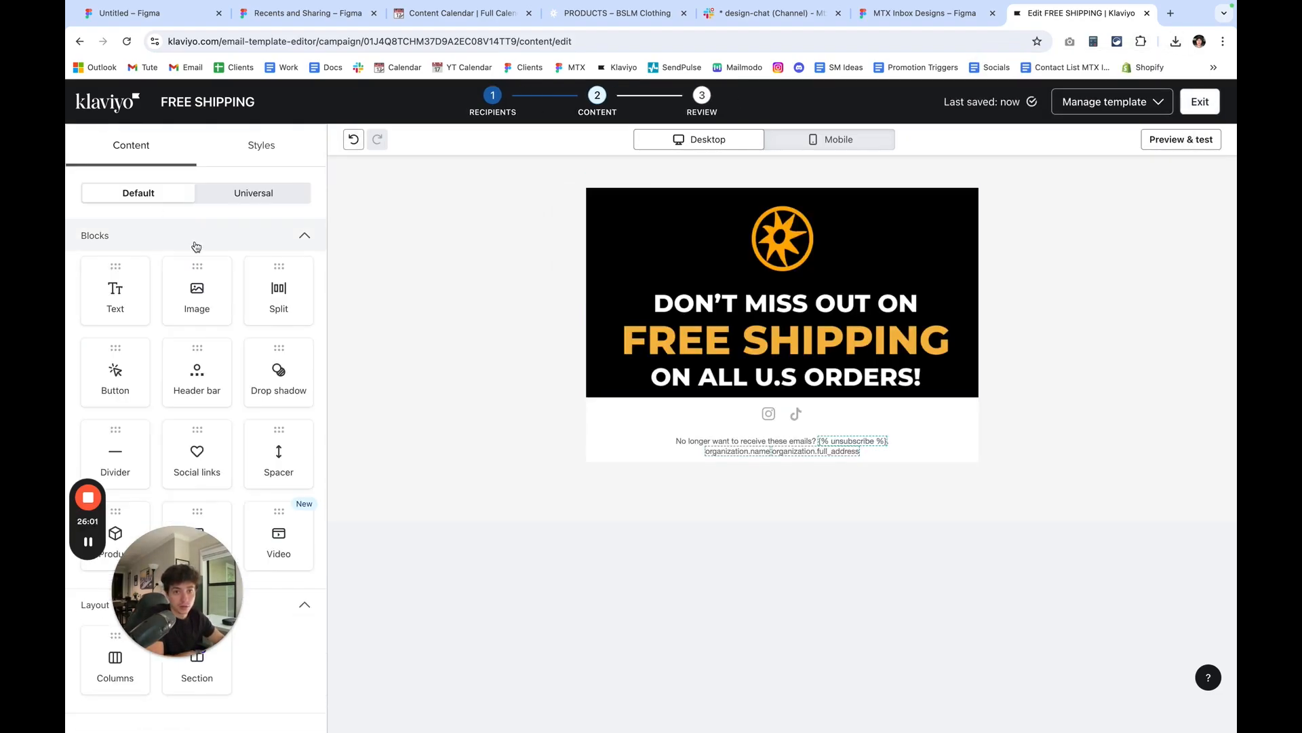
# Check the headline image in mobile view, return to desktop view and duplicate its image block.
pyautogui.click(711, 287)
pyautogui.click(824, 140)
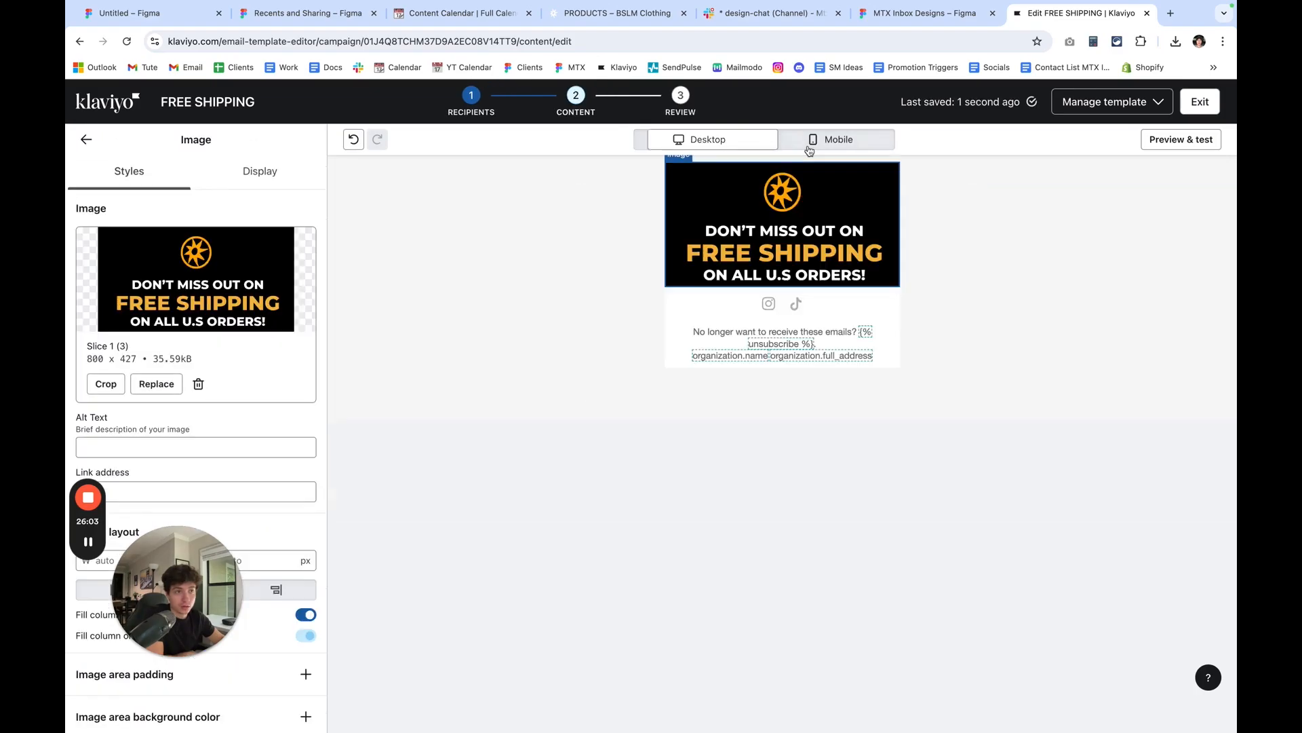
pyautogui.click(731, 145)
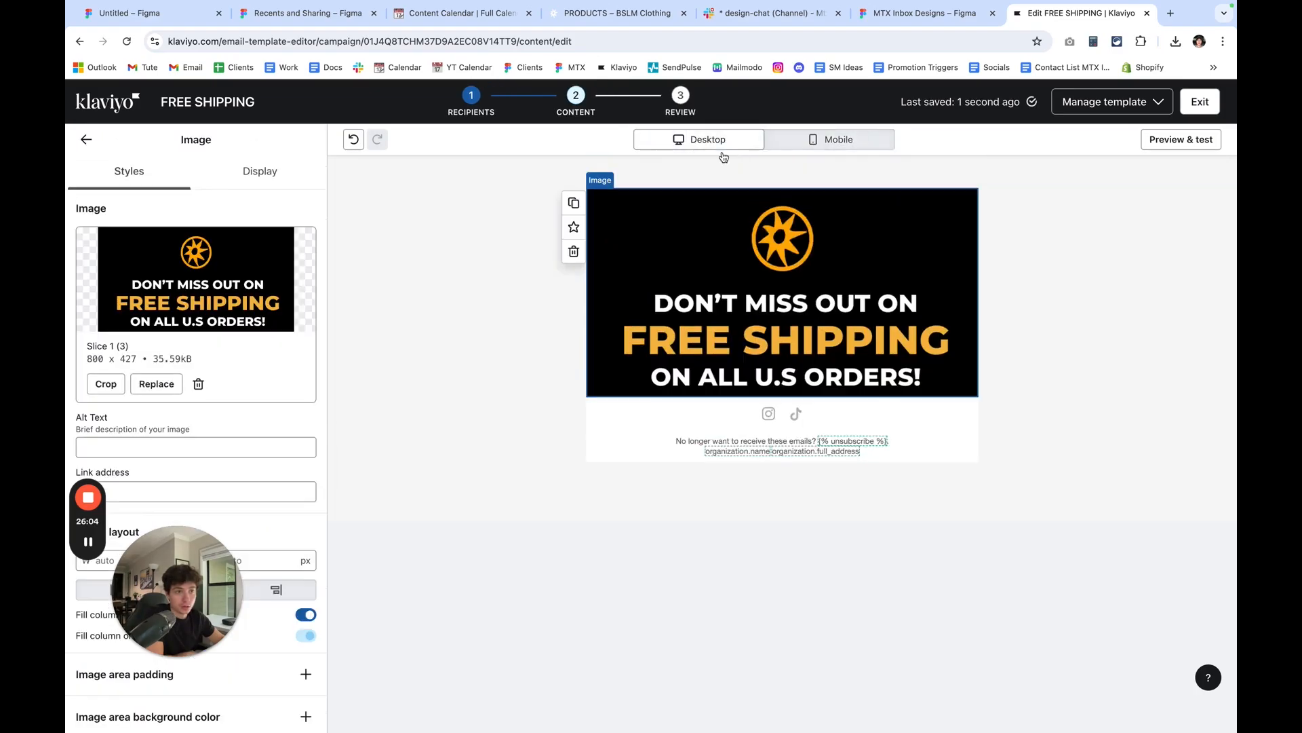
pyautogui.click(573, 203)
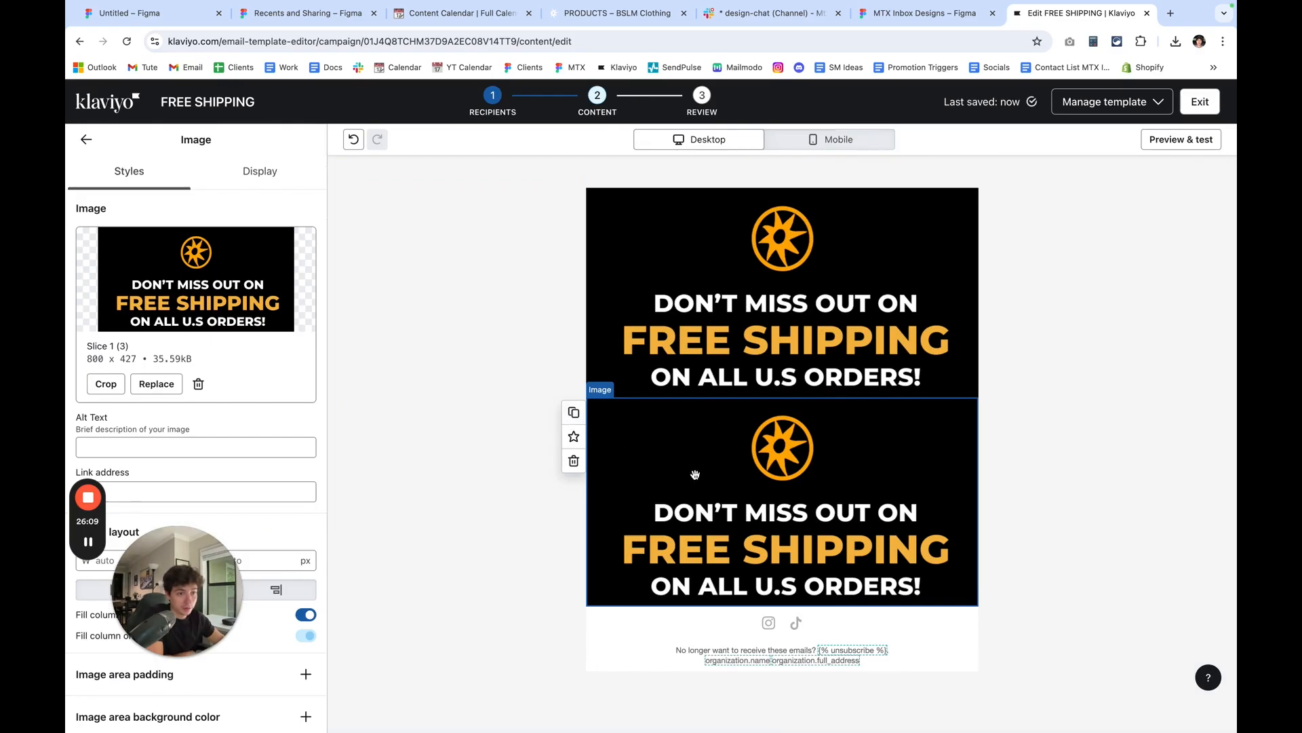
# Replace the image in the duplicated headline block with the downloaded Slice 2 (1).png.
pyautogui.click(156, 384)
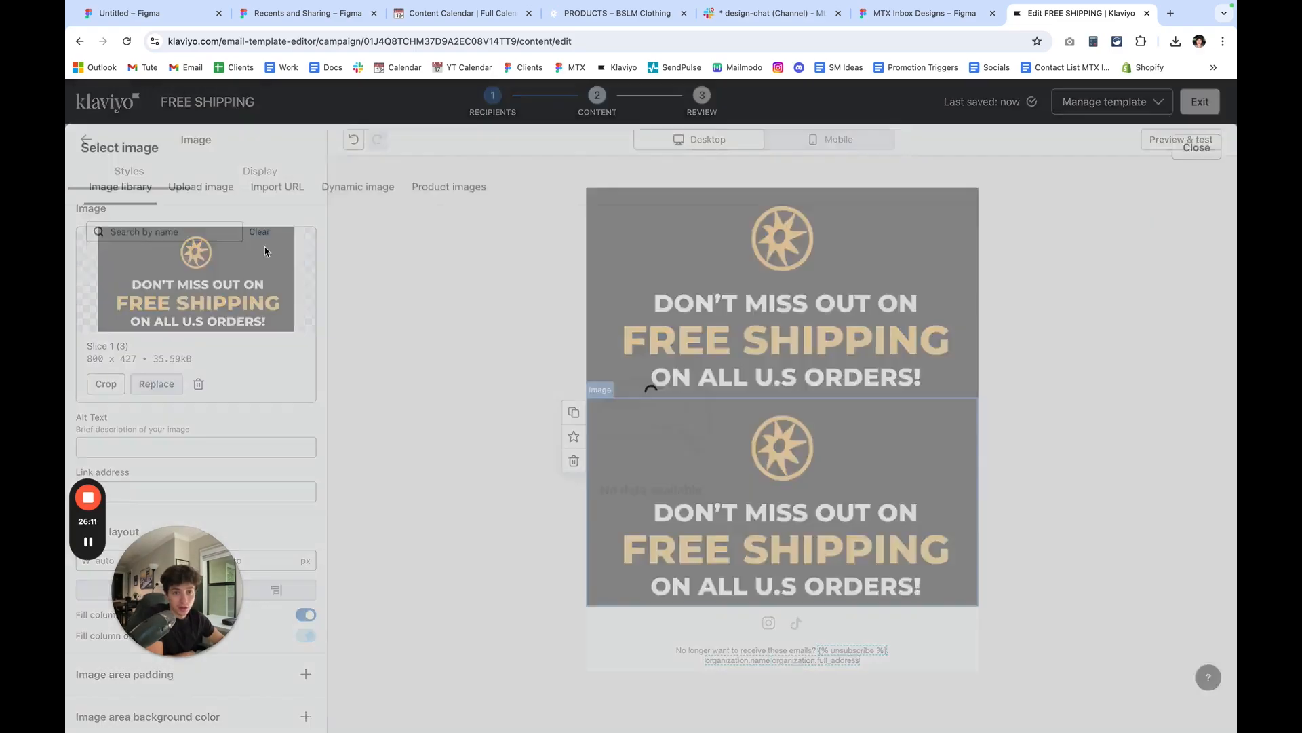
pyautogui.click(203, 170)
pyautogui.click(1176, 42)
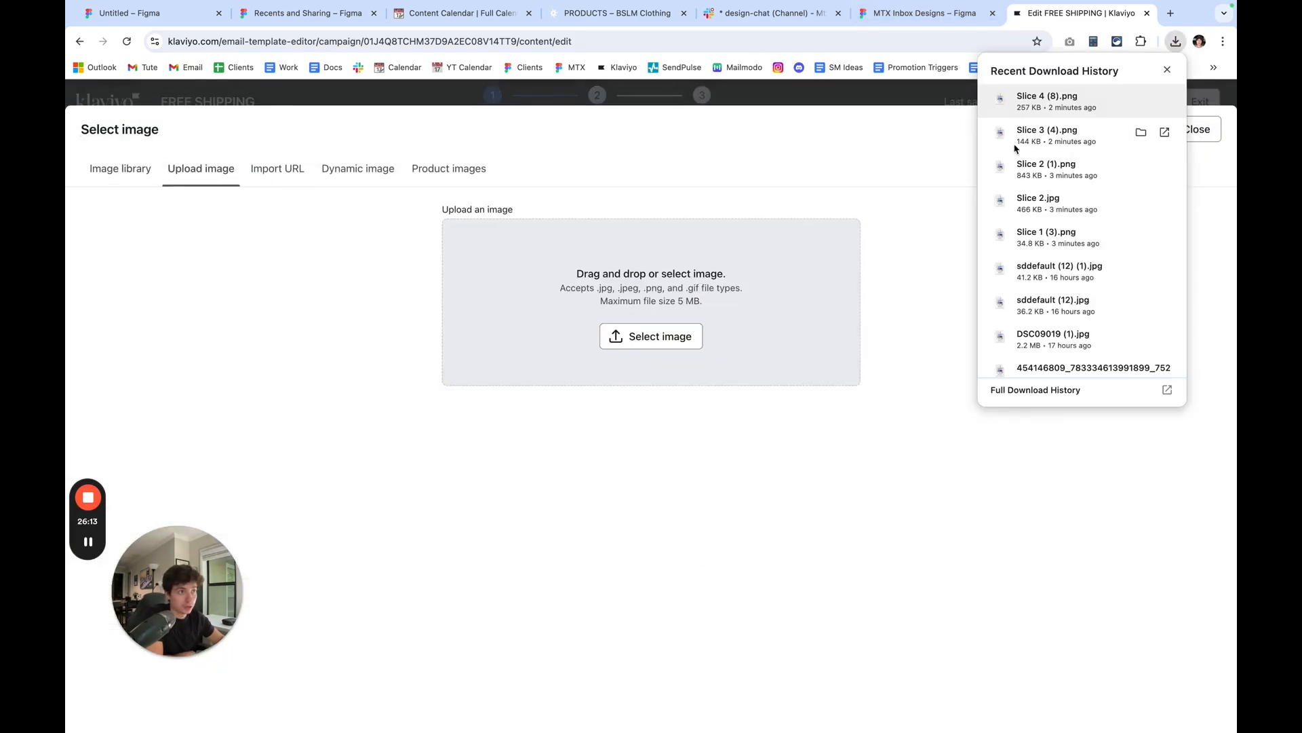
pyautogui.moveTo(597, 400); pyautogui.dragTo(598, 398)
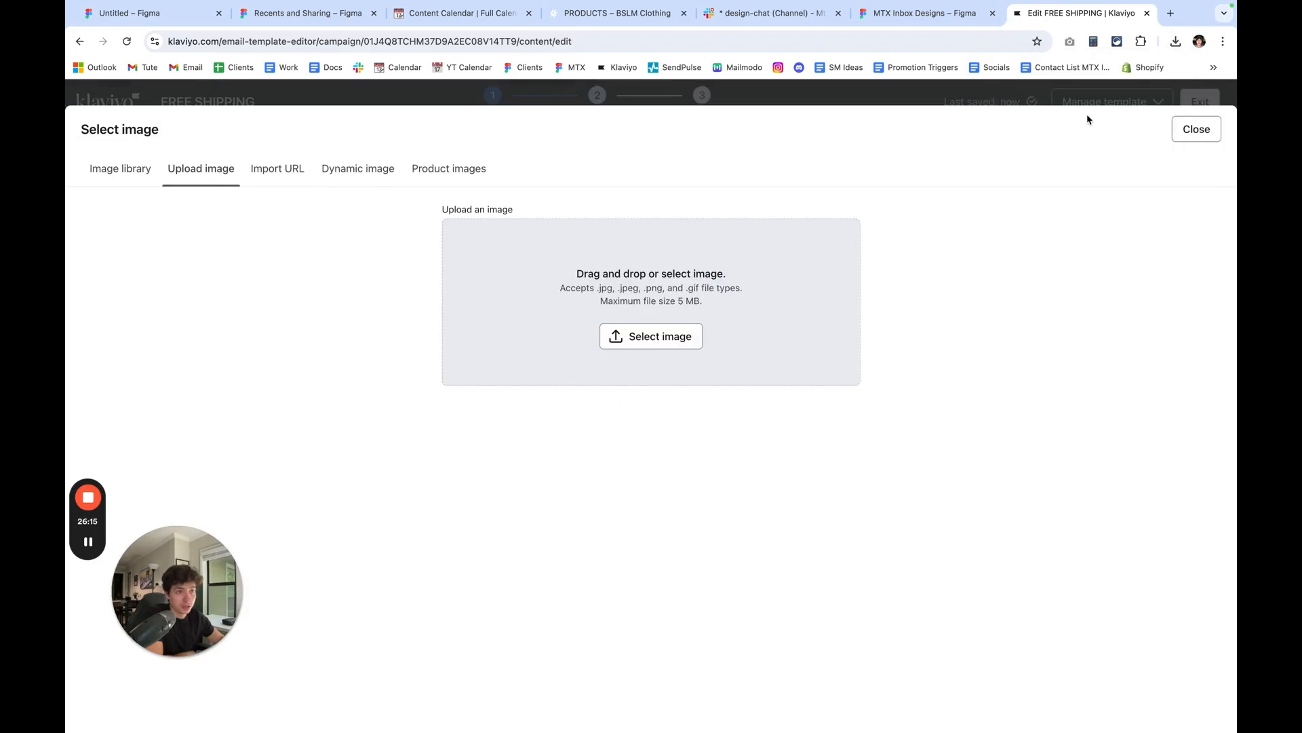
pyautogui.click(1176, 42)
pyautogui.moveTo(1017, 168); pyautogui.dragTo(724, 378)
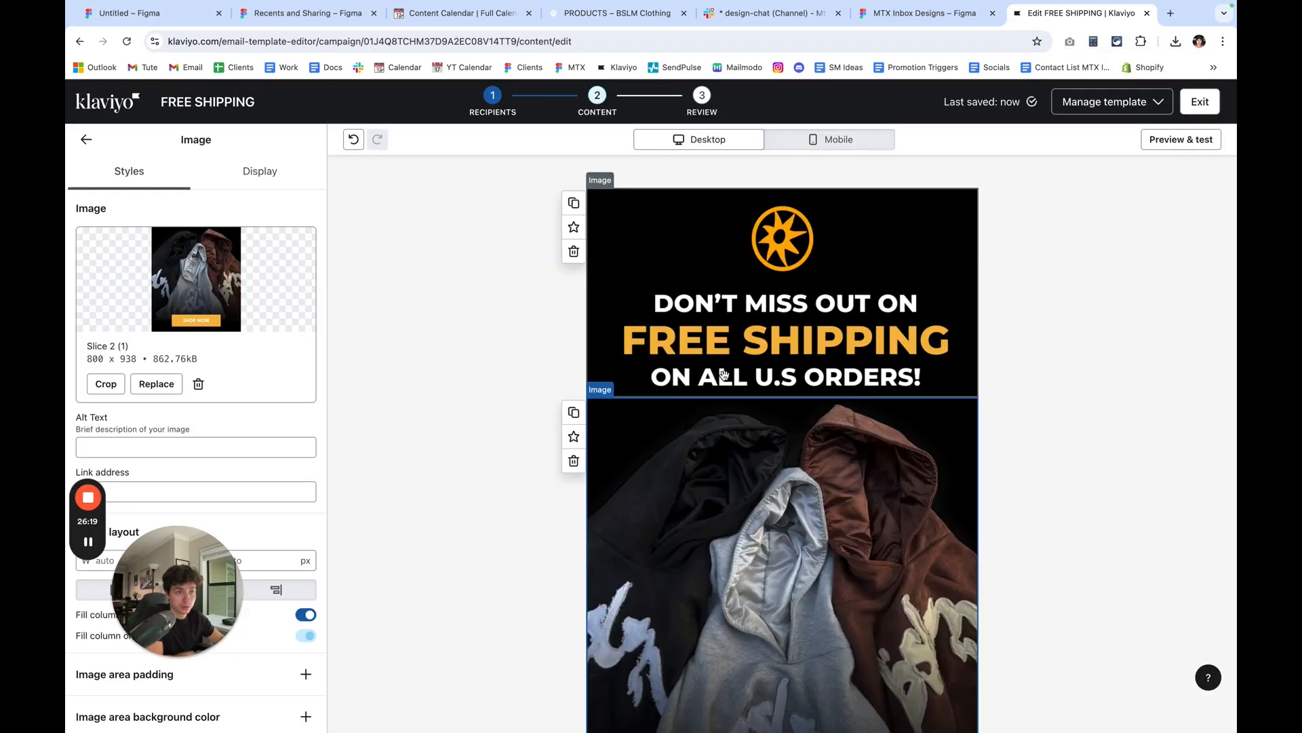
# Try to fill a duplicate of the hoodie image block with Slice 3 (4).png and delete that duplicate.
pyautogui.scroll(-4, 724, 375)
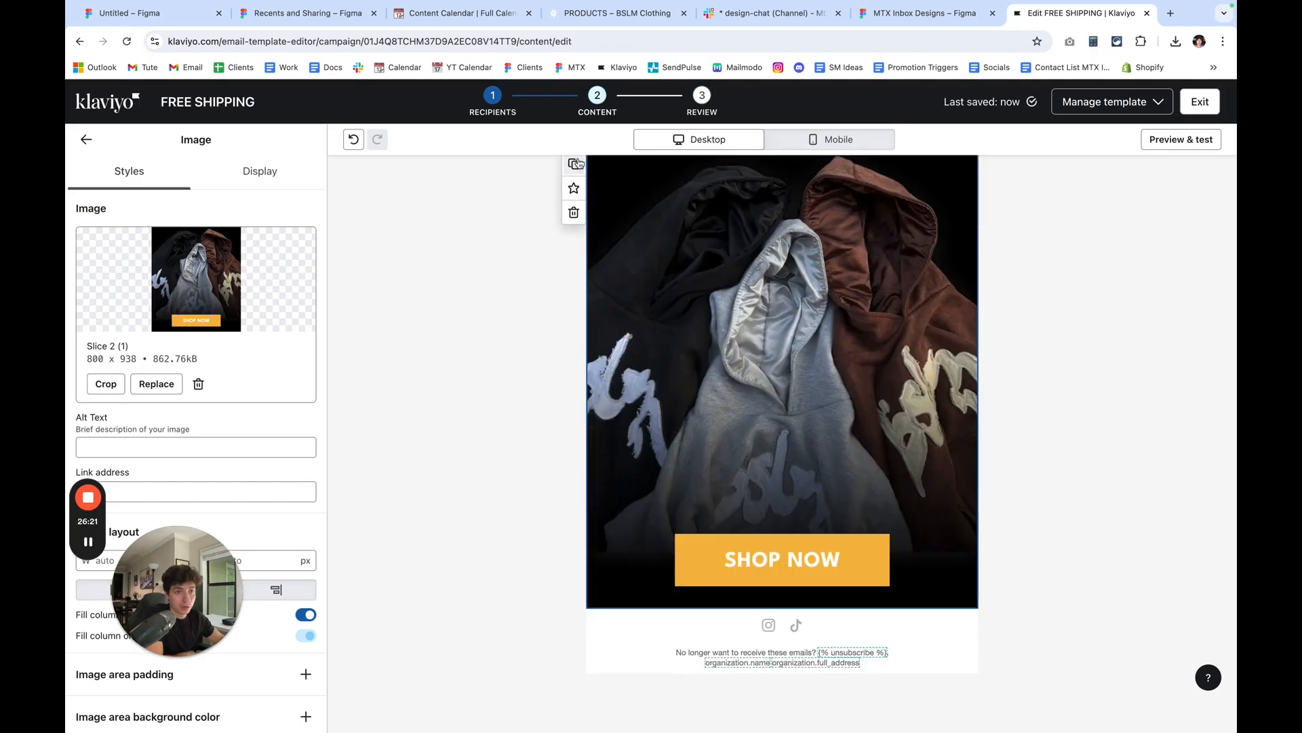
pyautogui.click(576, 163)
pyautogui.scroll(-3, 874, 370)
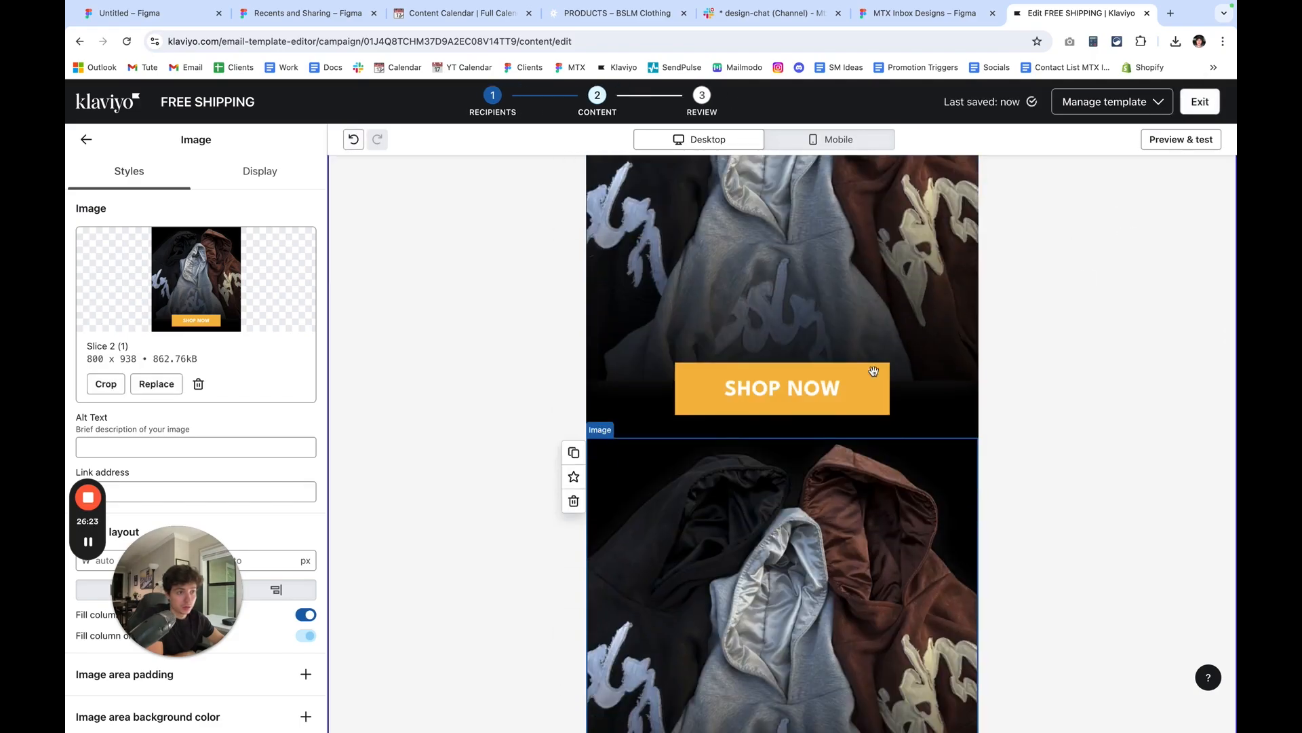
pyautogui.click(173, 385)
pyautogui.click(209, 172)
pyautogui.click(1175, 41)
pyautogui.moveTo(1044, 98); pyautogui.dragTo(795, 266)
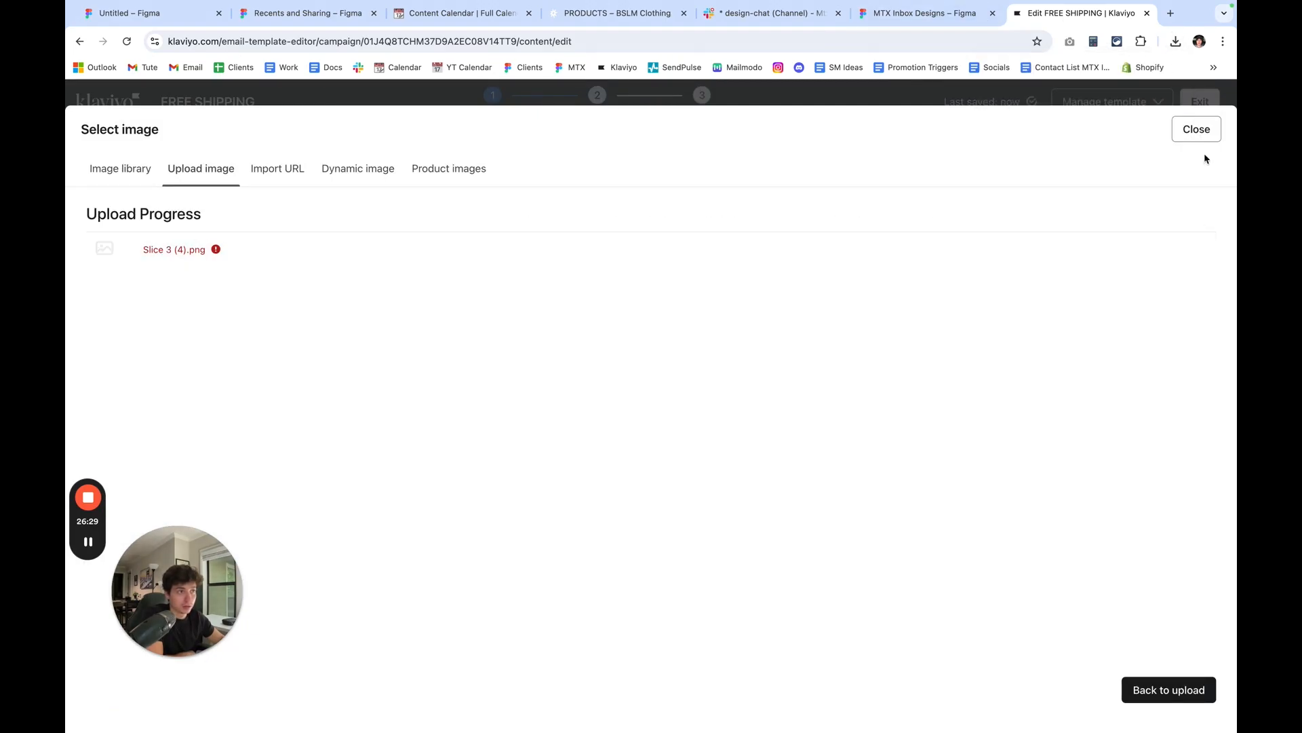
pyautogui.click(1197, 129)
pyautogui.click(574, 502)
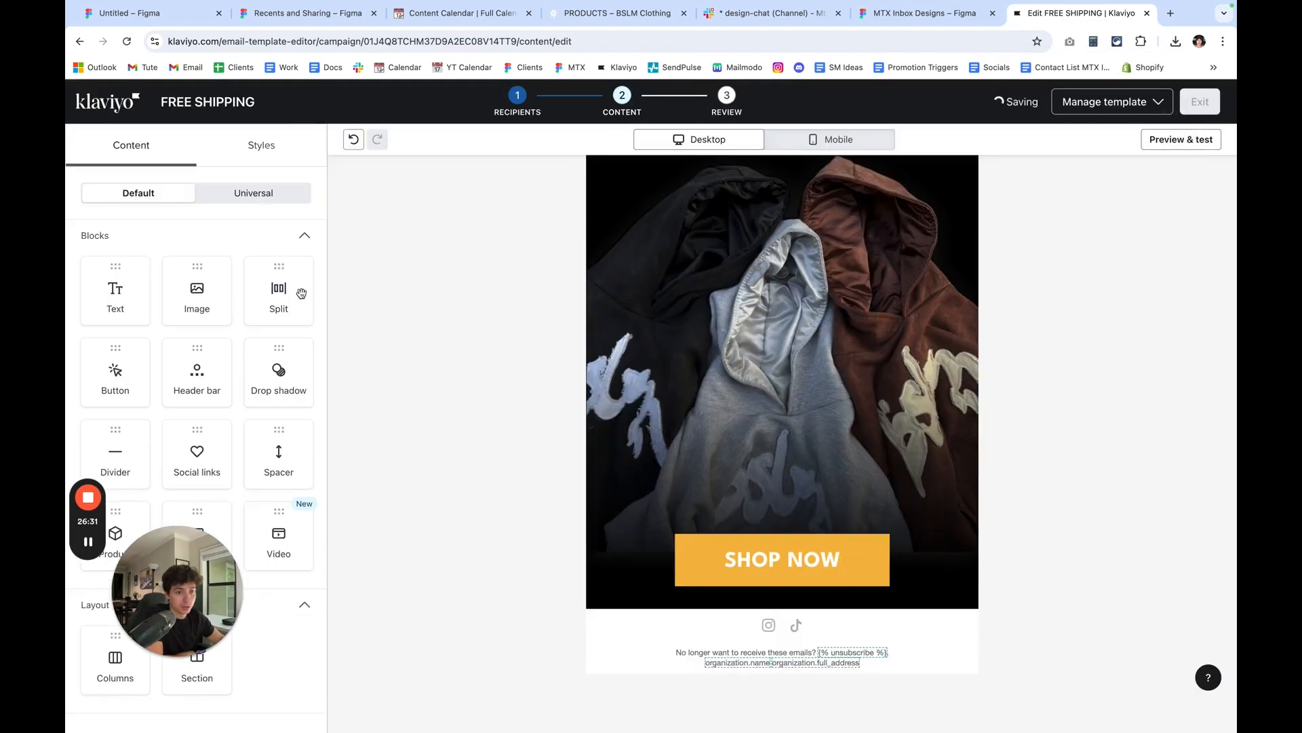
# Add a new image block below the hoodie image and upload Slice 3 (4).png into it.
pyautogui.moveTo(196, 292); pyautogui.dragTo(706, 584)
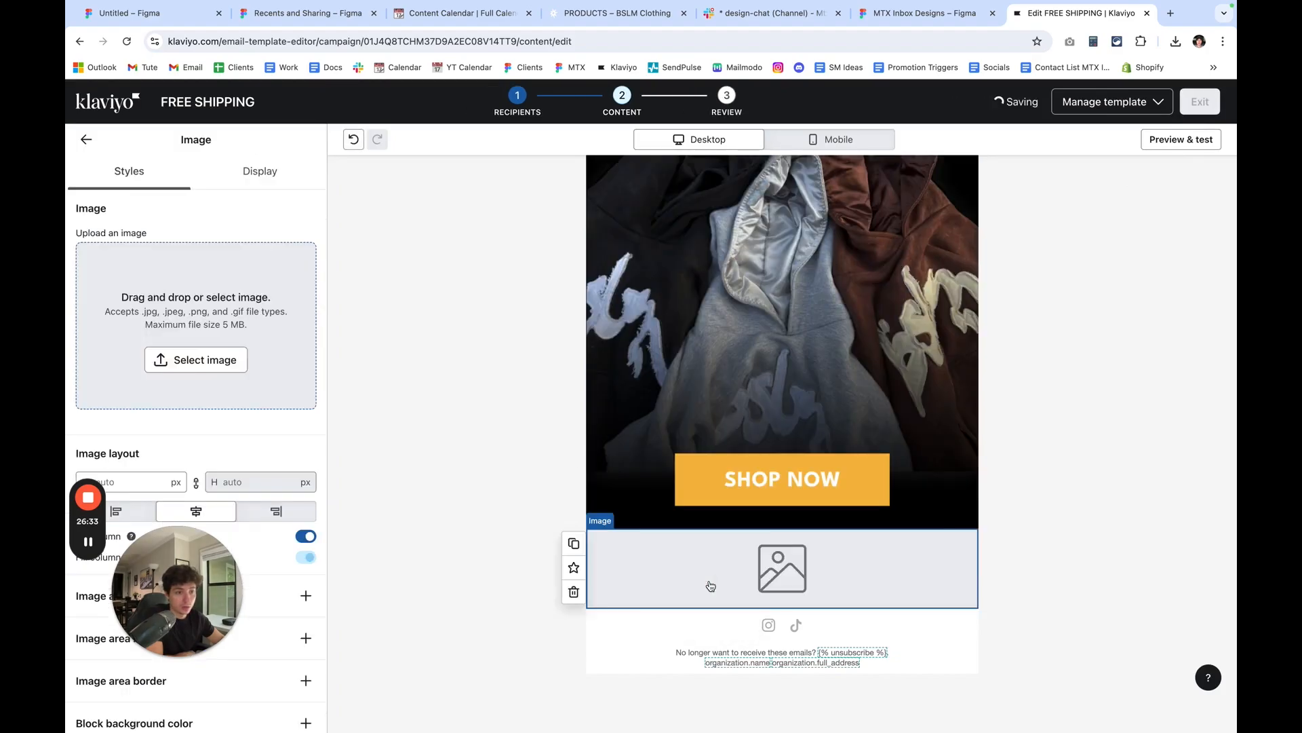
pyautogui.click(1175, 42)
pyautogui.moveTo(1048, 132); pyautogui.dragTo(197, 326)
# Add another image block above the social links and upload Slice 4 (8).png into it.
pyautogui.scroll(-5, 629, 405)
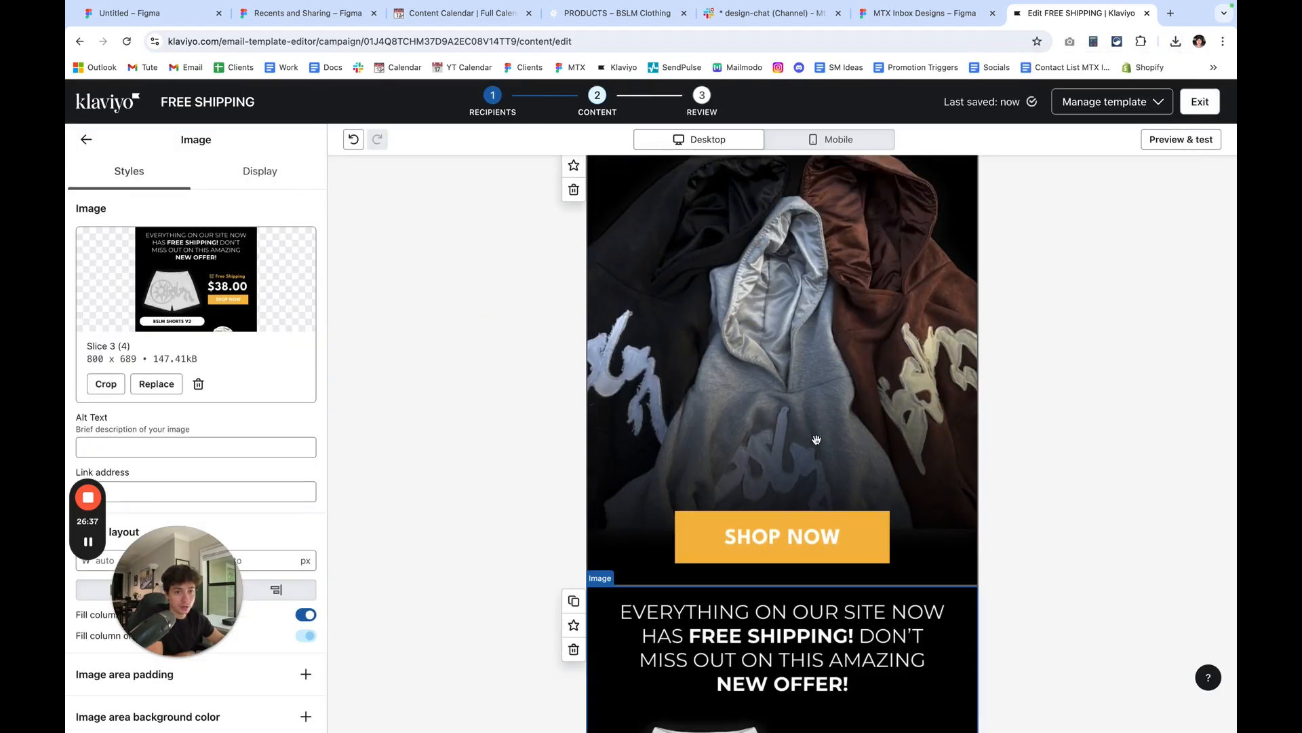
pyautogui.click(89, 140)
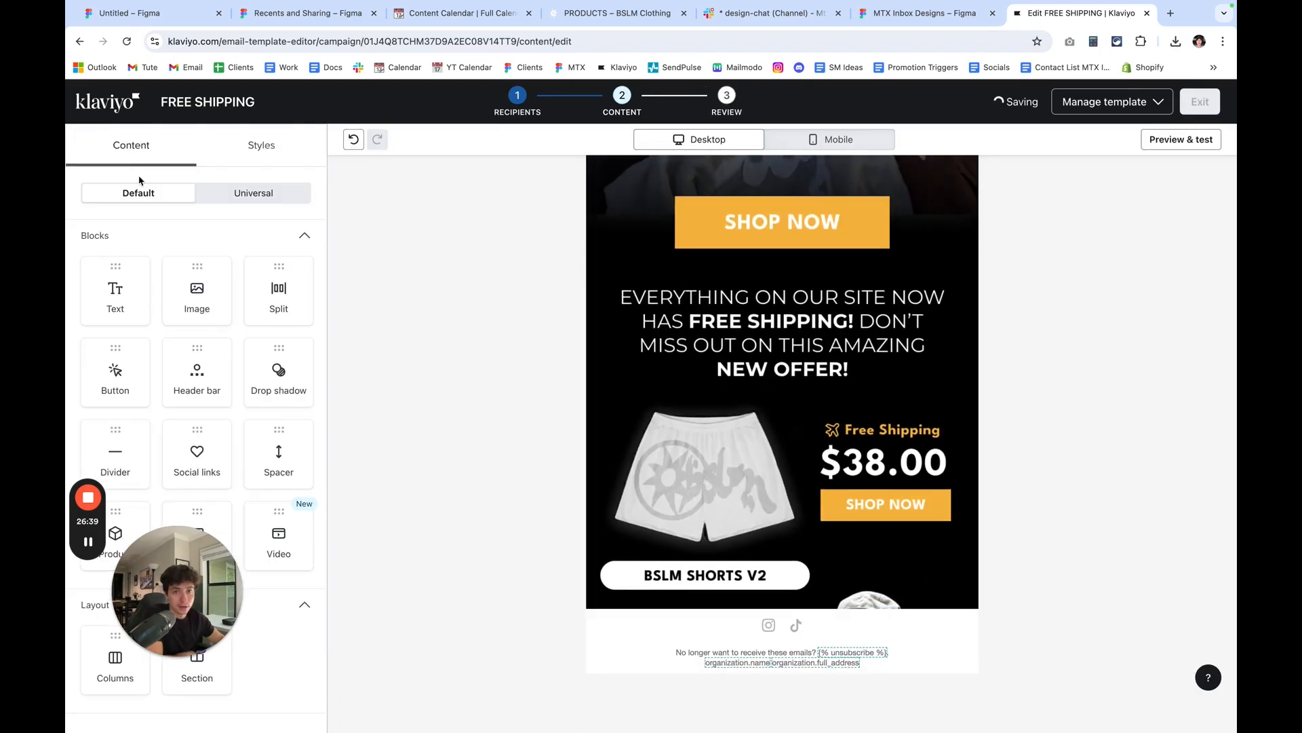
pyautogui.moveTo(197, 292); pyautogui.dragTo(706, 545)
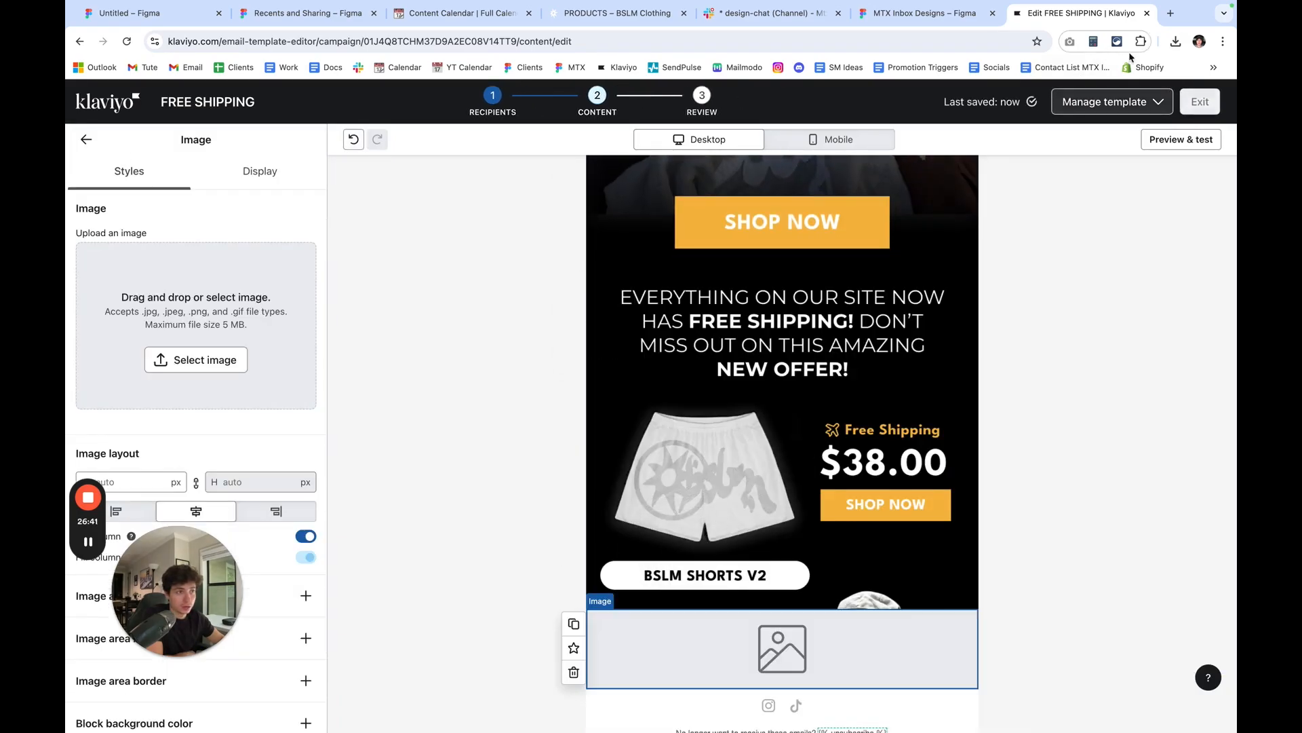
pyautogui.click(1176, 41)
pyautogui.moveTo(1048, 98); pyautogui.dragTo(256, 332)
# Switch the email to mobile view and review the stacked slices from the headline down to the footer.
pyautogui.scroll(-5, 901, 372)
pyautogui.click(1025, 385)
pyautogui.scroll(10, 1025, 385)
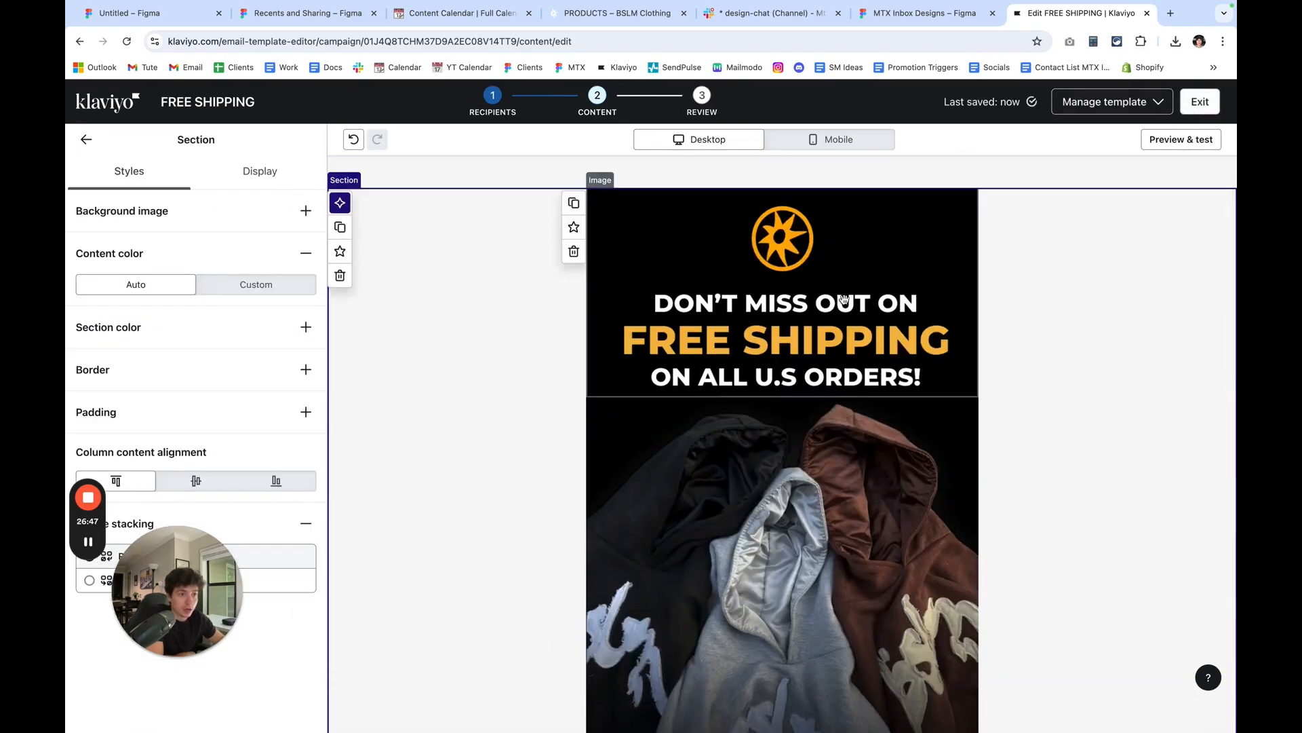
pyautogui.click(845, 141)
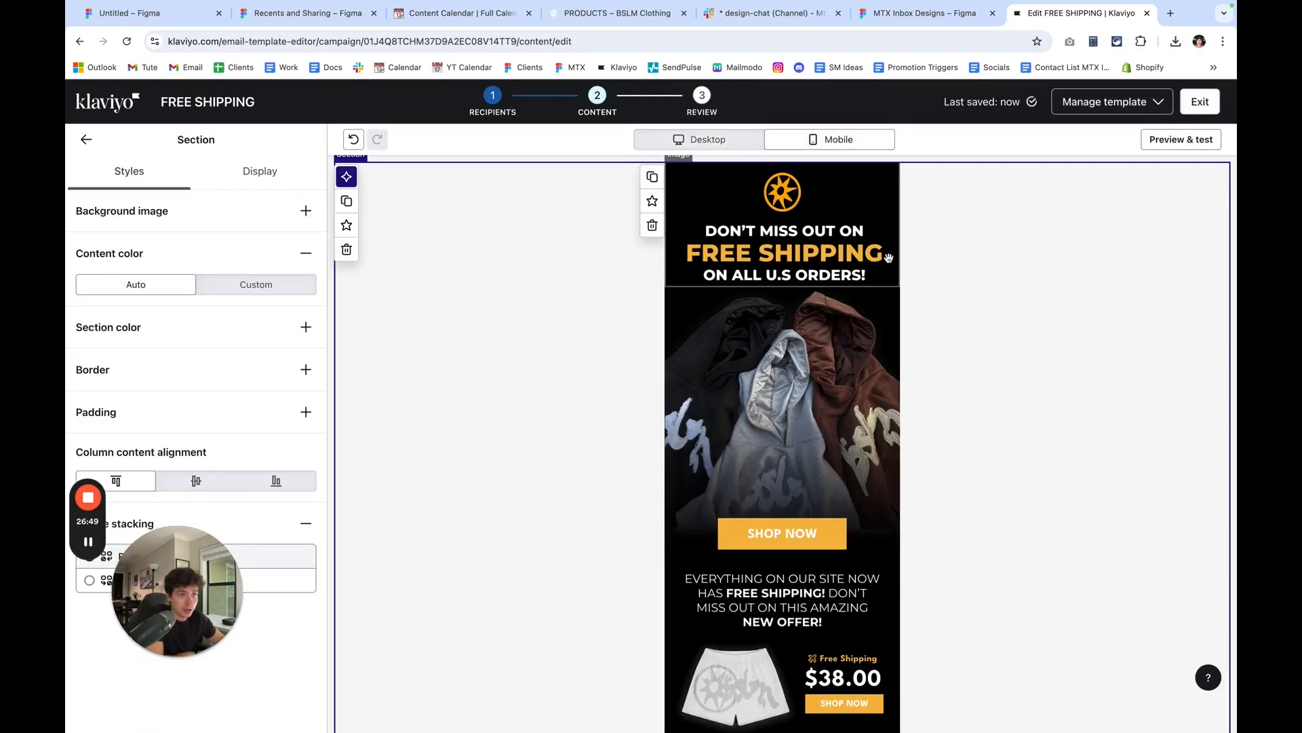
pyautogui.scroll(-4, 854, 407)
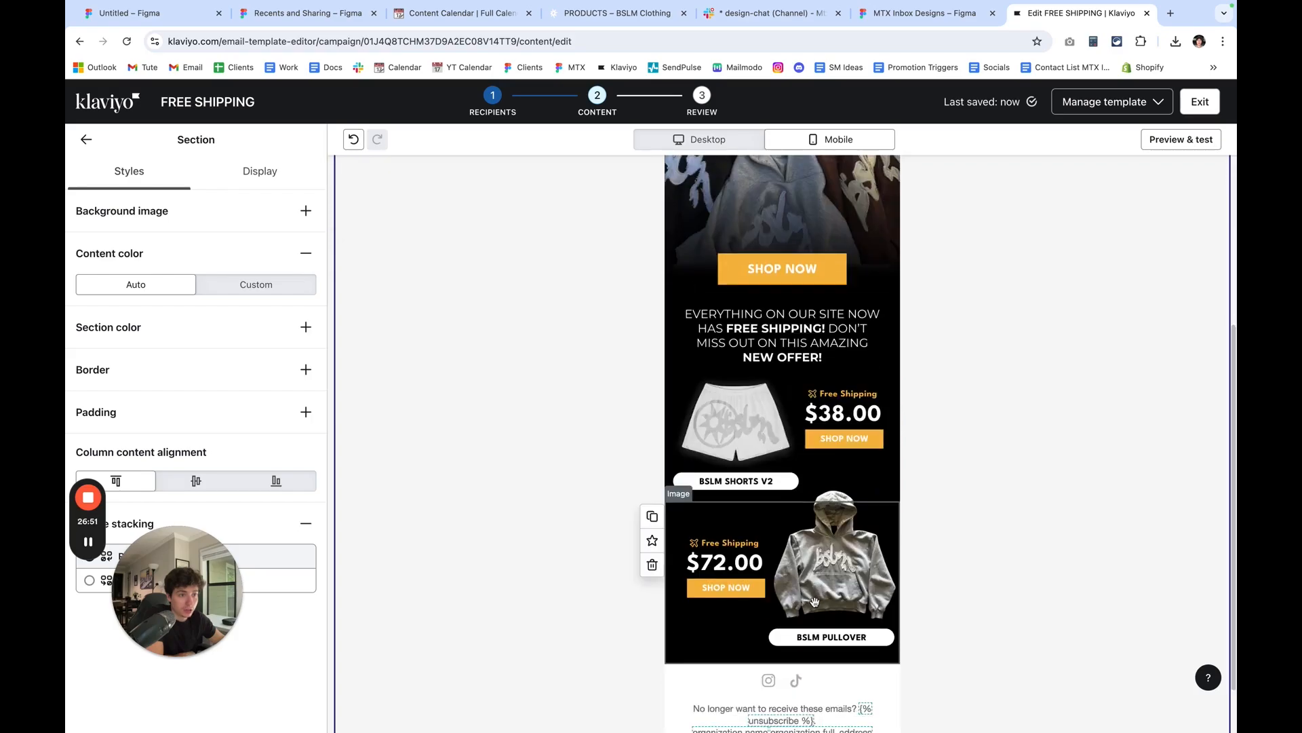
pyautogui.scroll(3, 832, 542)
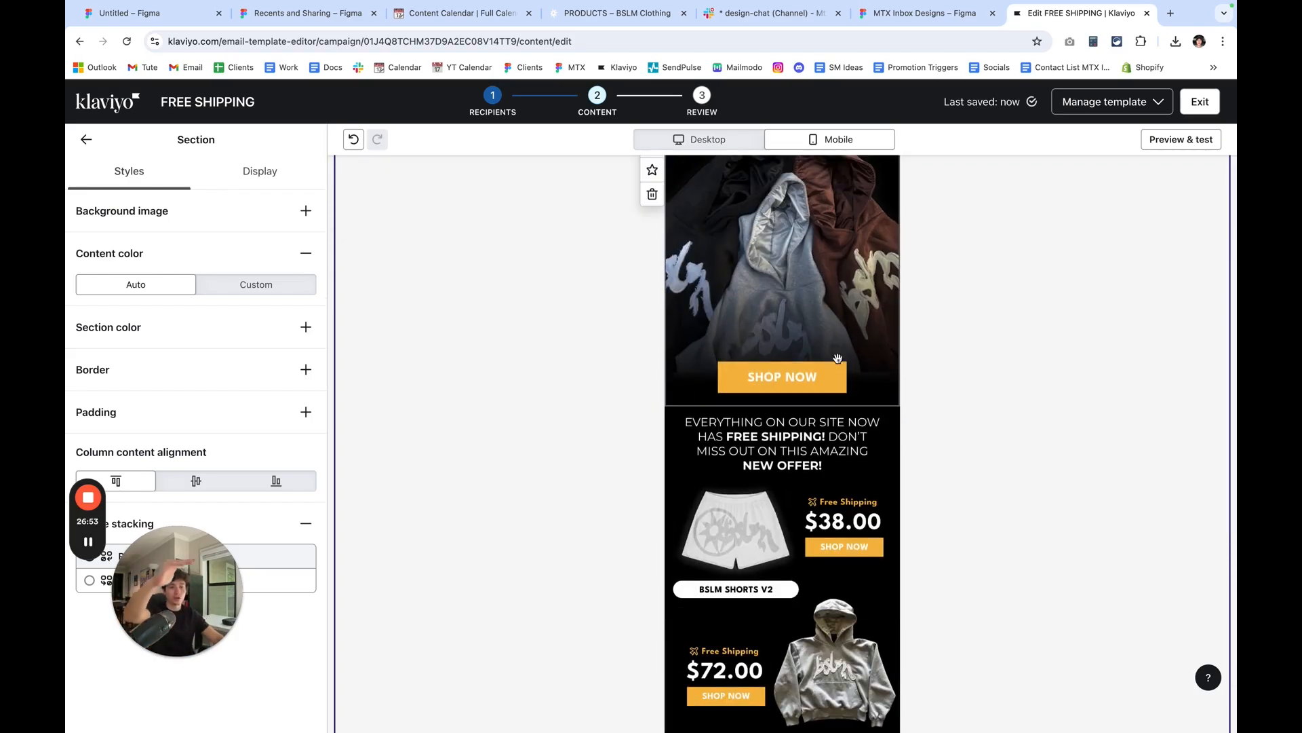
pyautogui.scroll(3, 841, 341)
pyautogui.scroll(1, 841, 340)
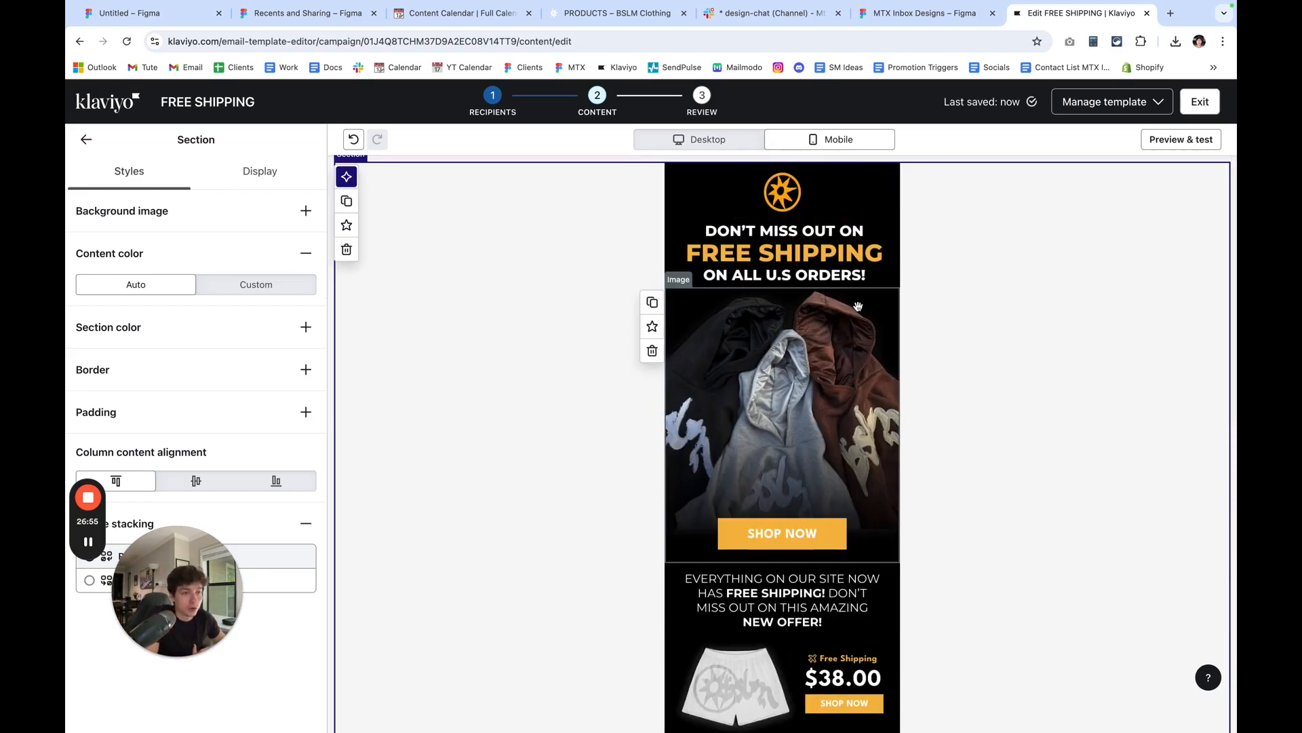
pyautogui.scroll(-3, 863, 373)
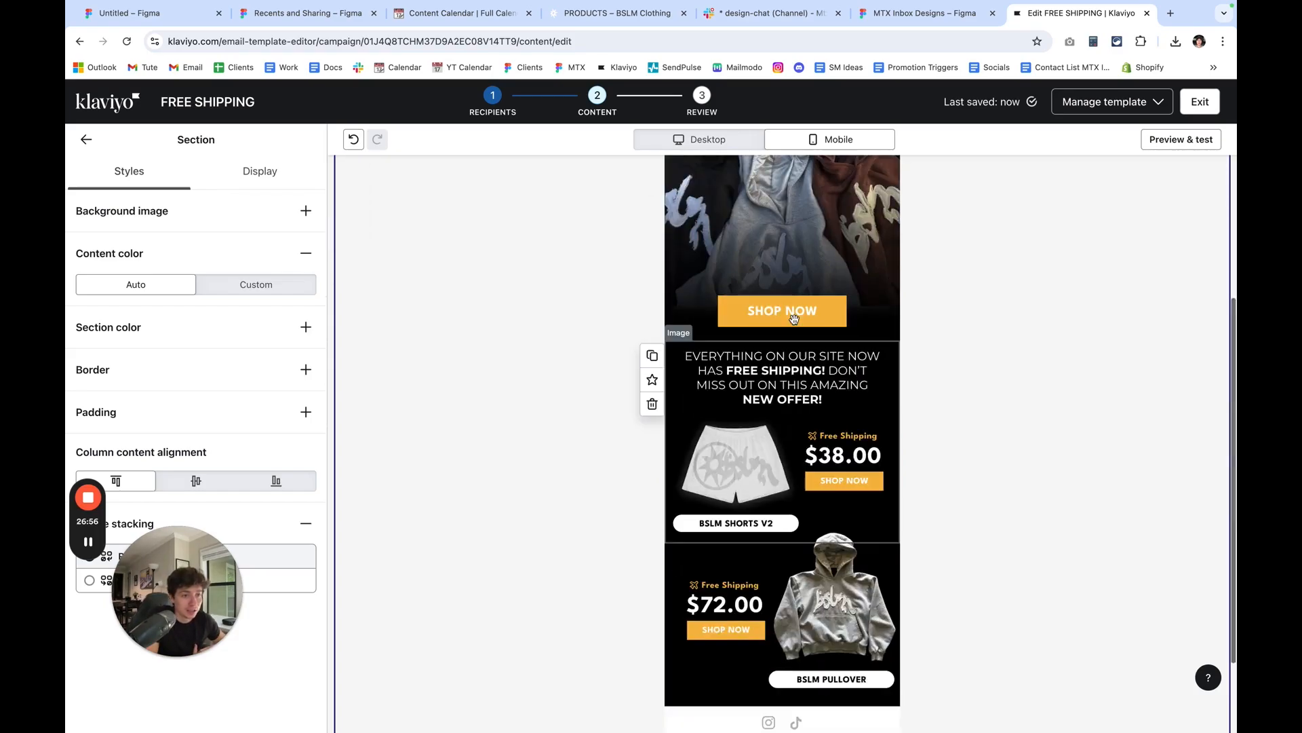
pyautogui.click(887, 22)
pyautogui.click(1037, 10)
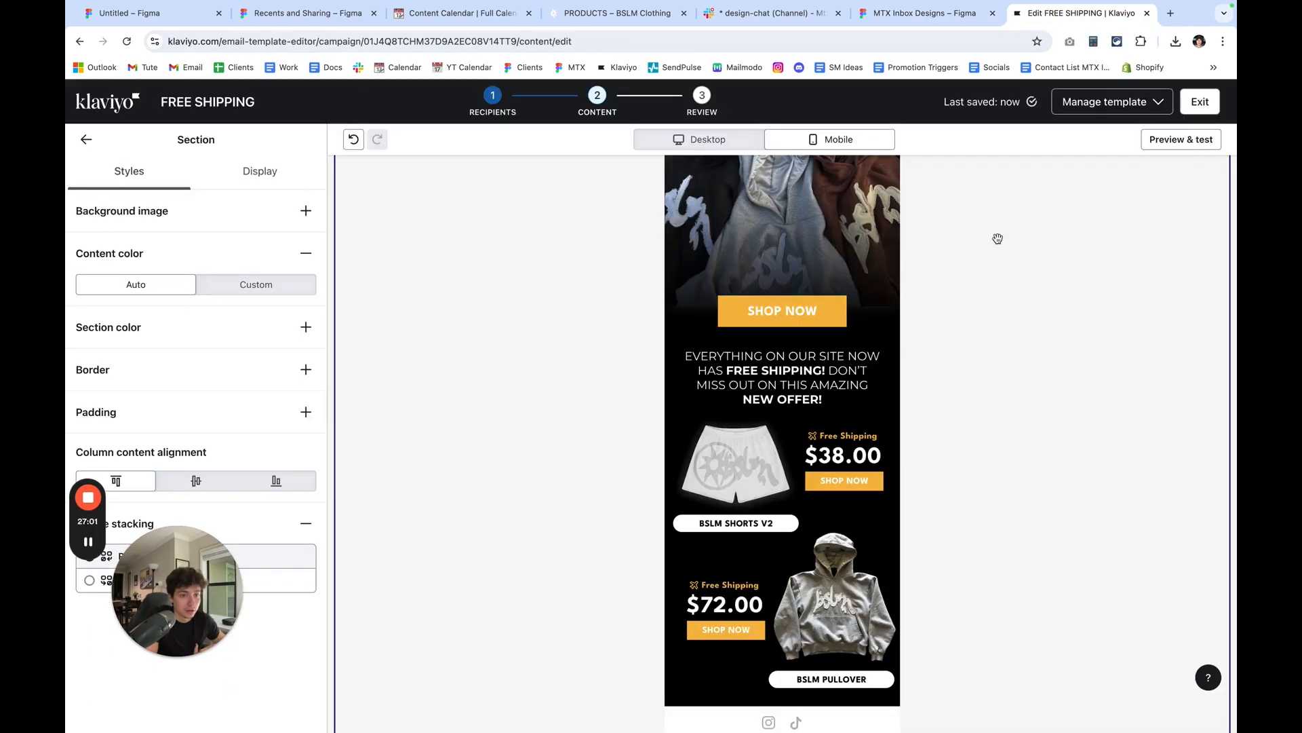
pyautogui.scroll(-2, 925, 436)
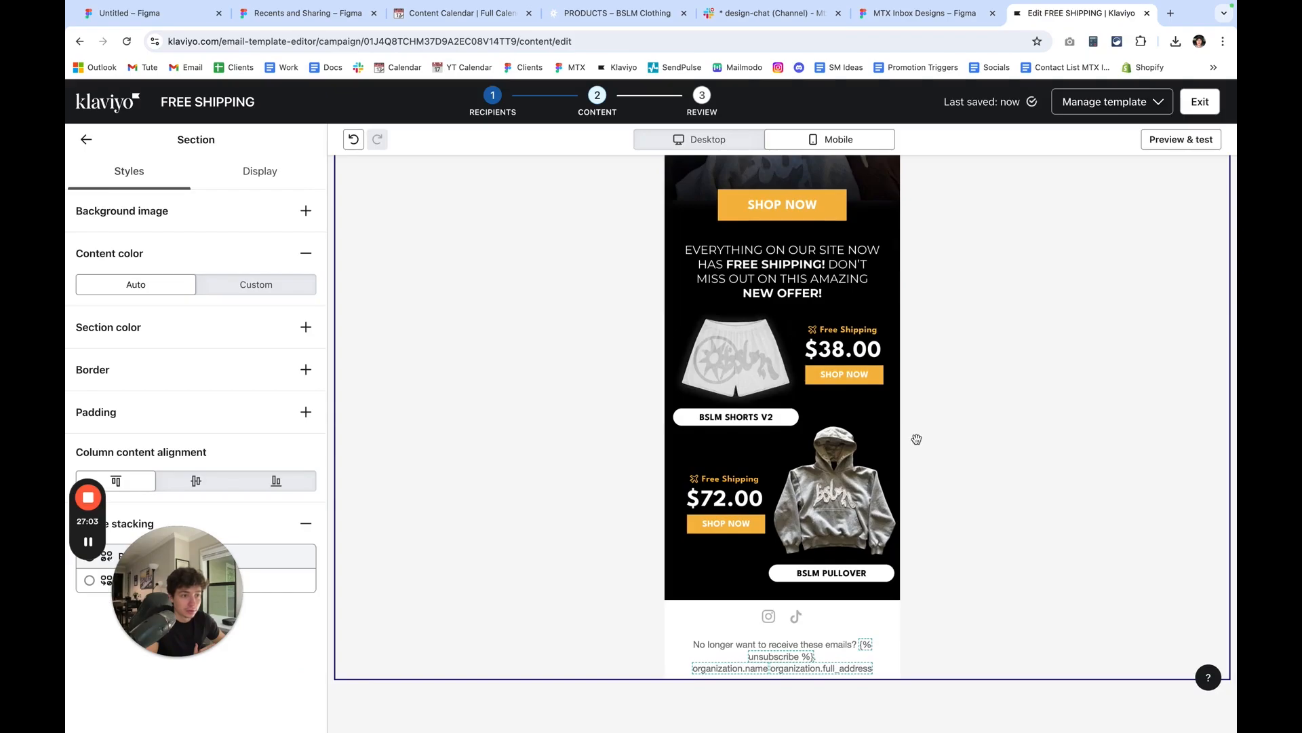
pyautogui.scroll(5, 952, 582)
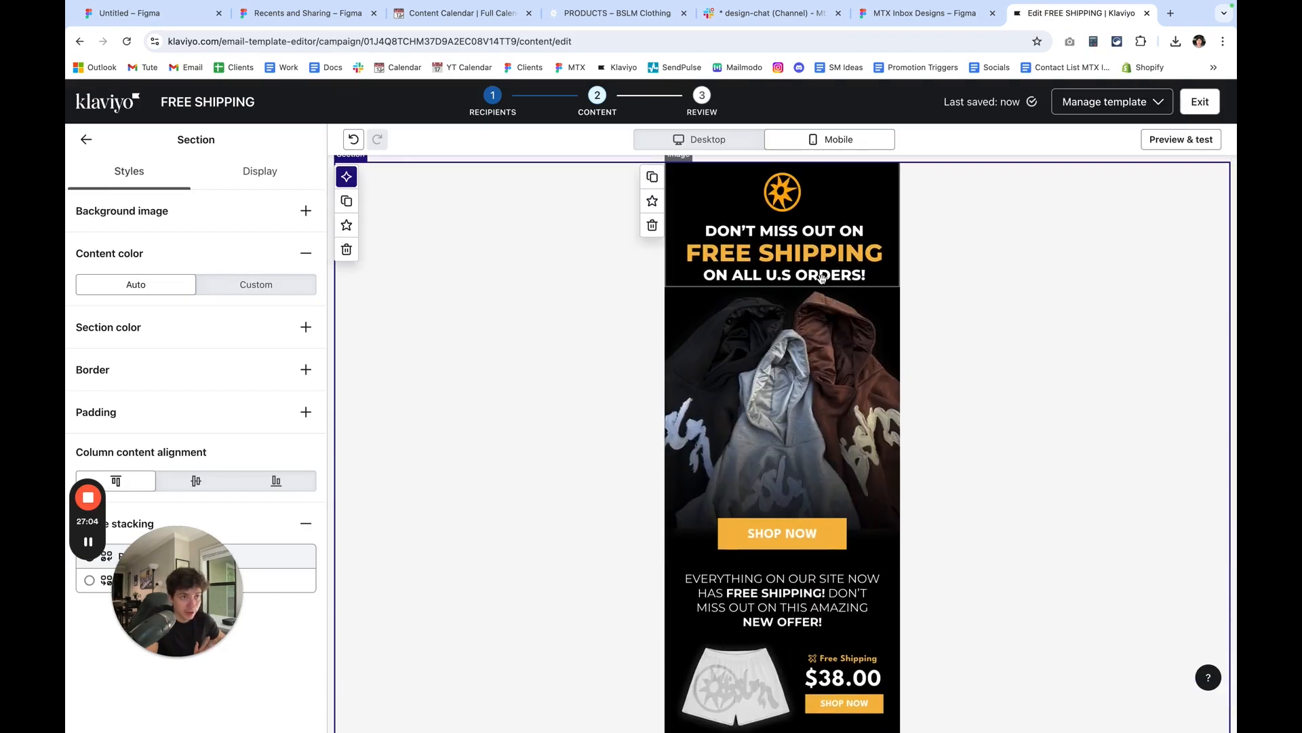
pyautogui.click(822, 277)
pyautogui.scroll(-3, 148, 471)
pyautogui.click(148, 334)
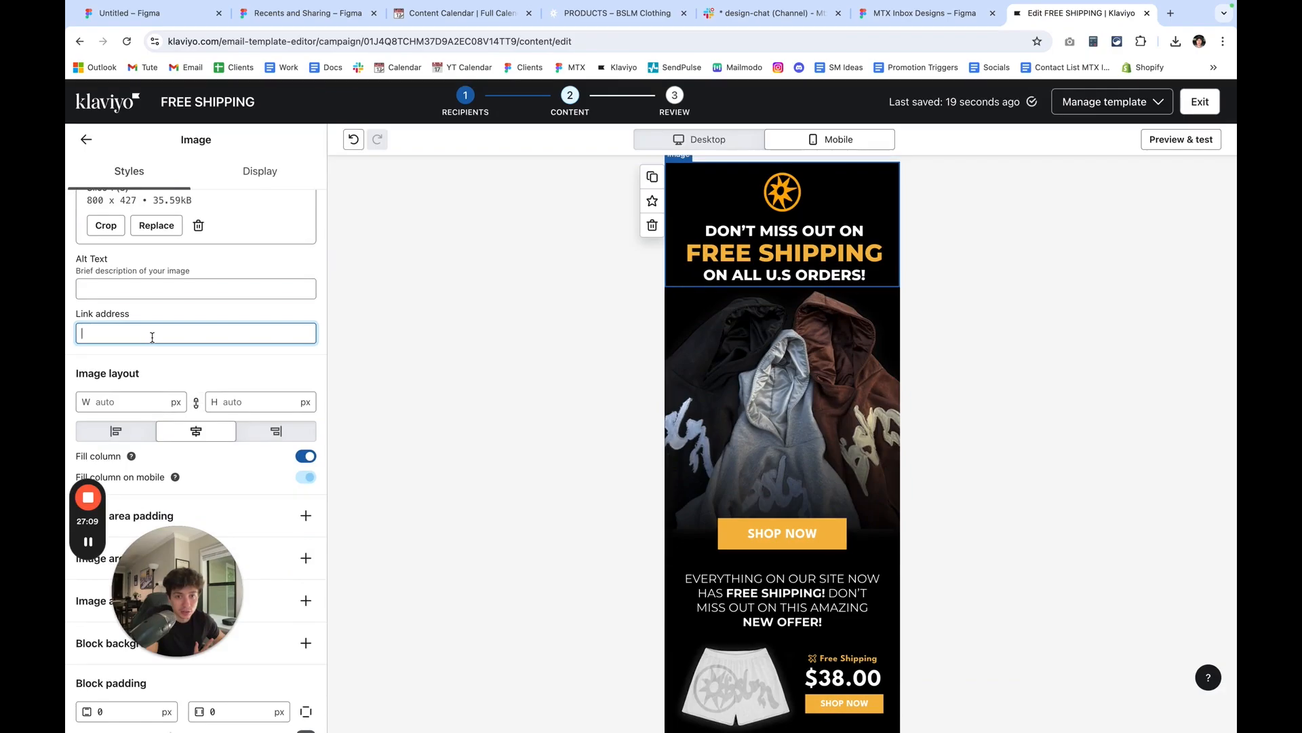
pyautogui.click(1171, 15)
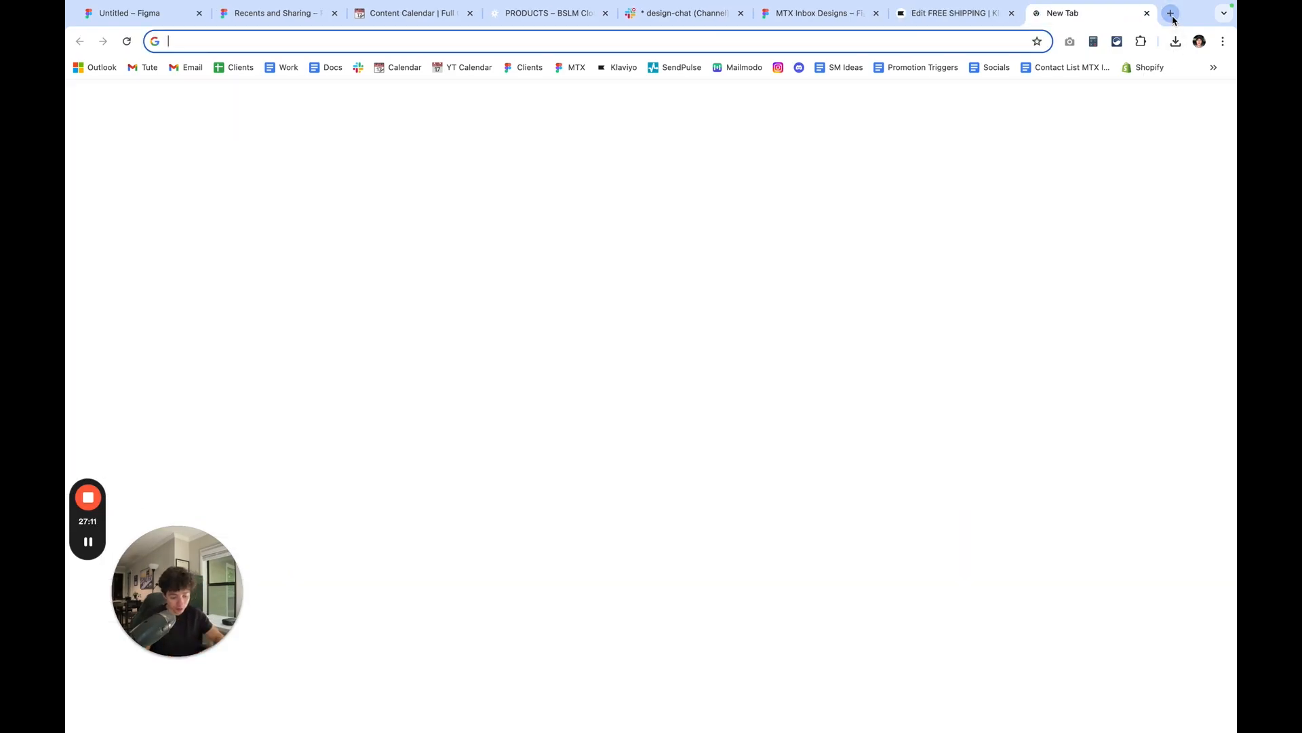
pyautogui.write('bslm')
pyautogui.press('Return')
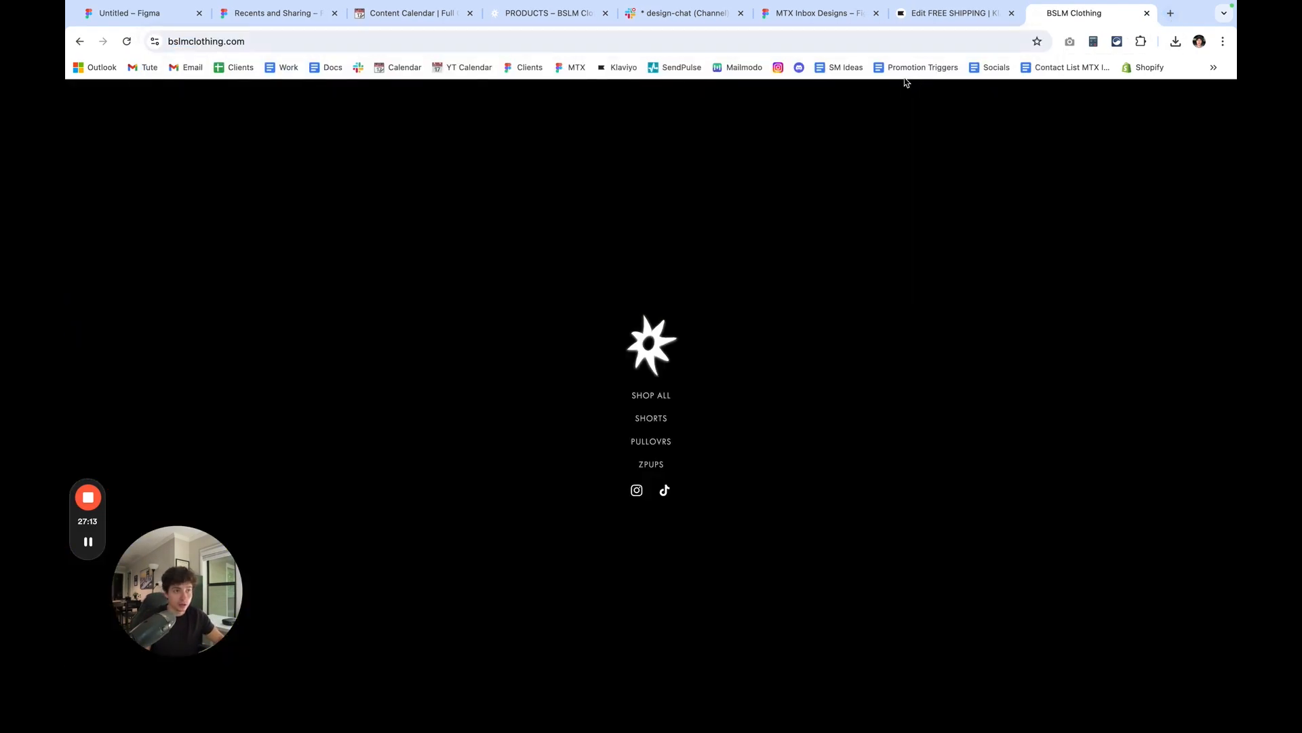
pyautogui.click(518, 42)
pyautogui.hotkey('ctrl', 'c')
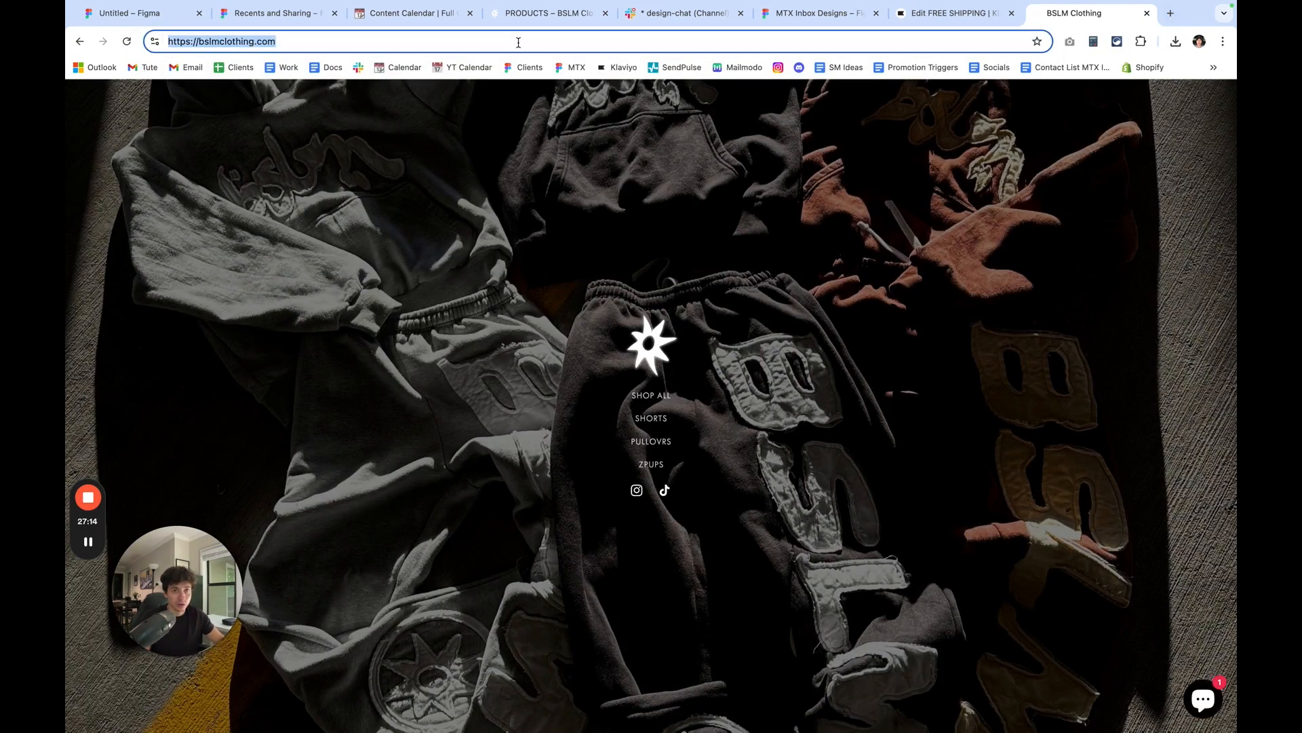
pyautogui.click(923, 21)
pyautogui.hotkey('ctrl', 'v')
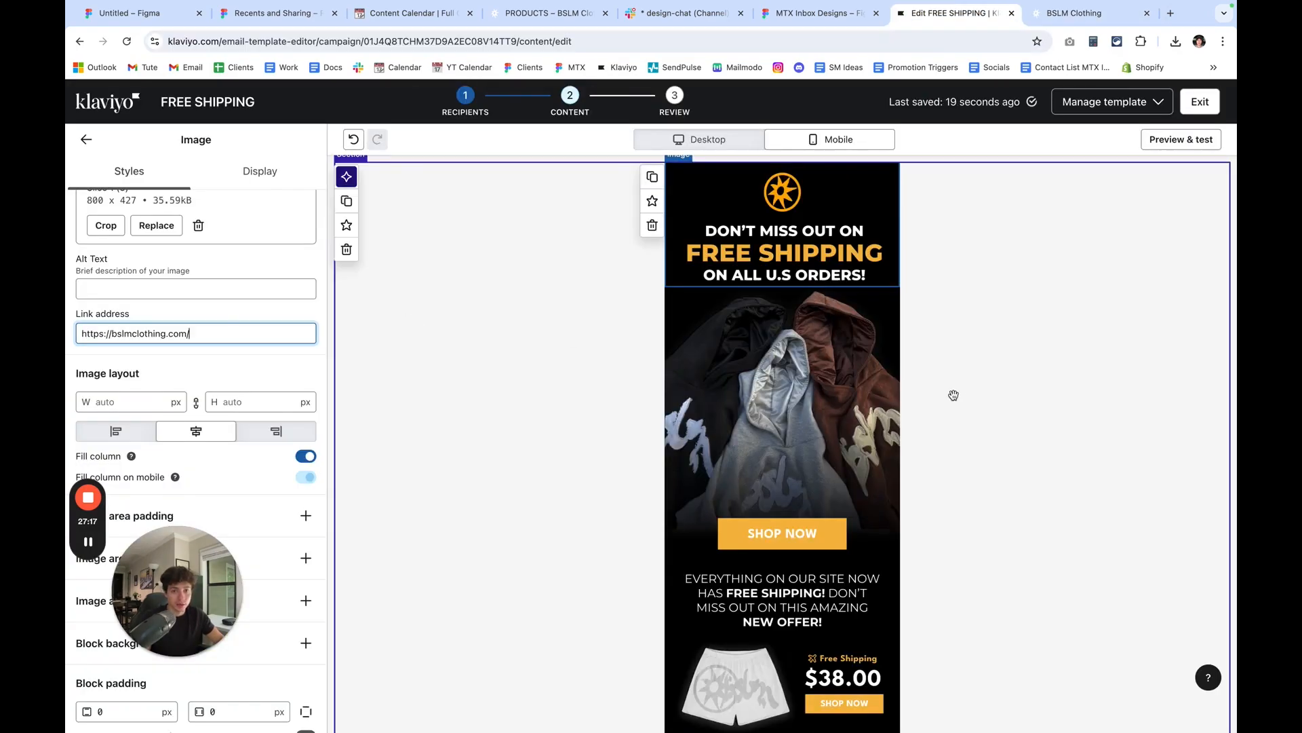
pyautogui.click(780, 427)
pyautogui.click(234, 491)
pyautogui.hotkey('ctrl', 'v')
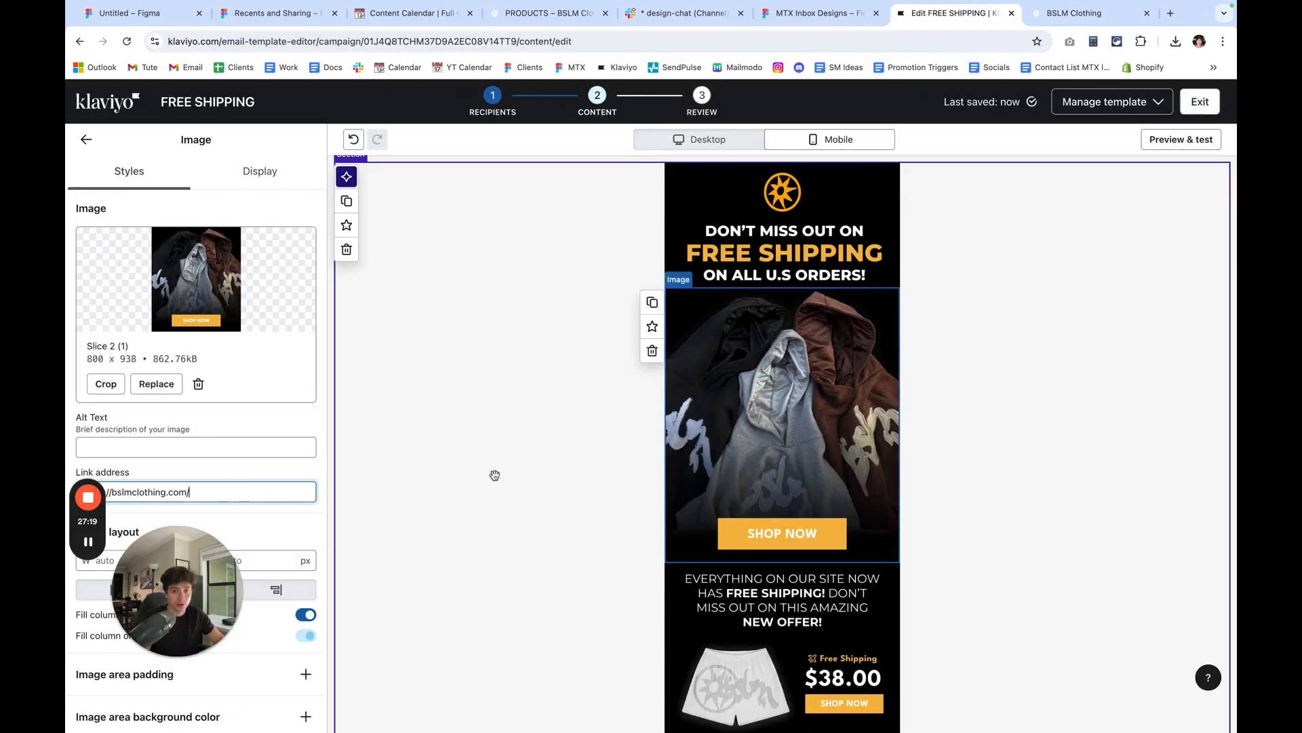
pyautogui.scroll(-3, 495, 474)
pyautogui.click(780, 475)
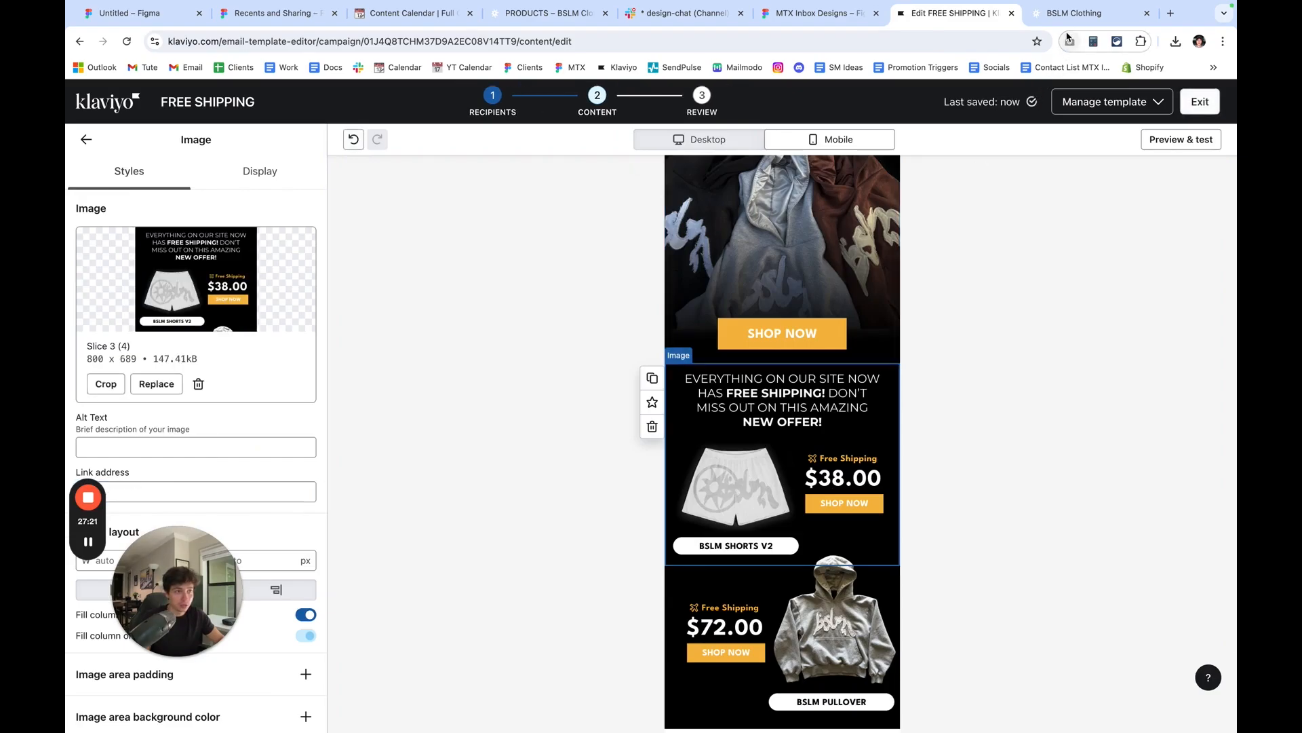
pyautogui.click(1078, 14)
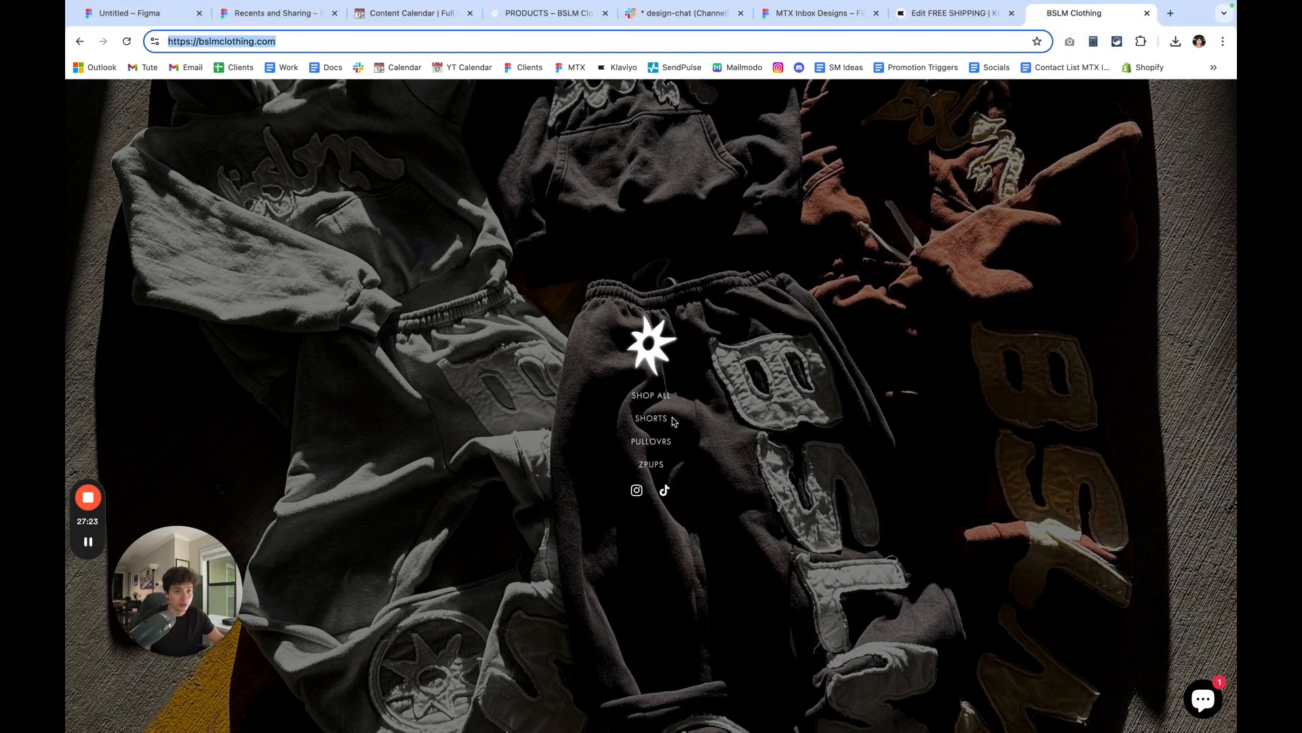
pyautogui.click(651, 419)
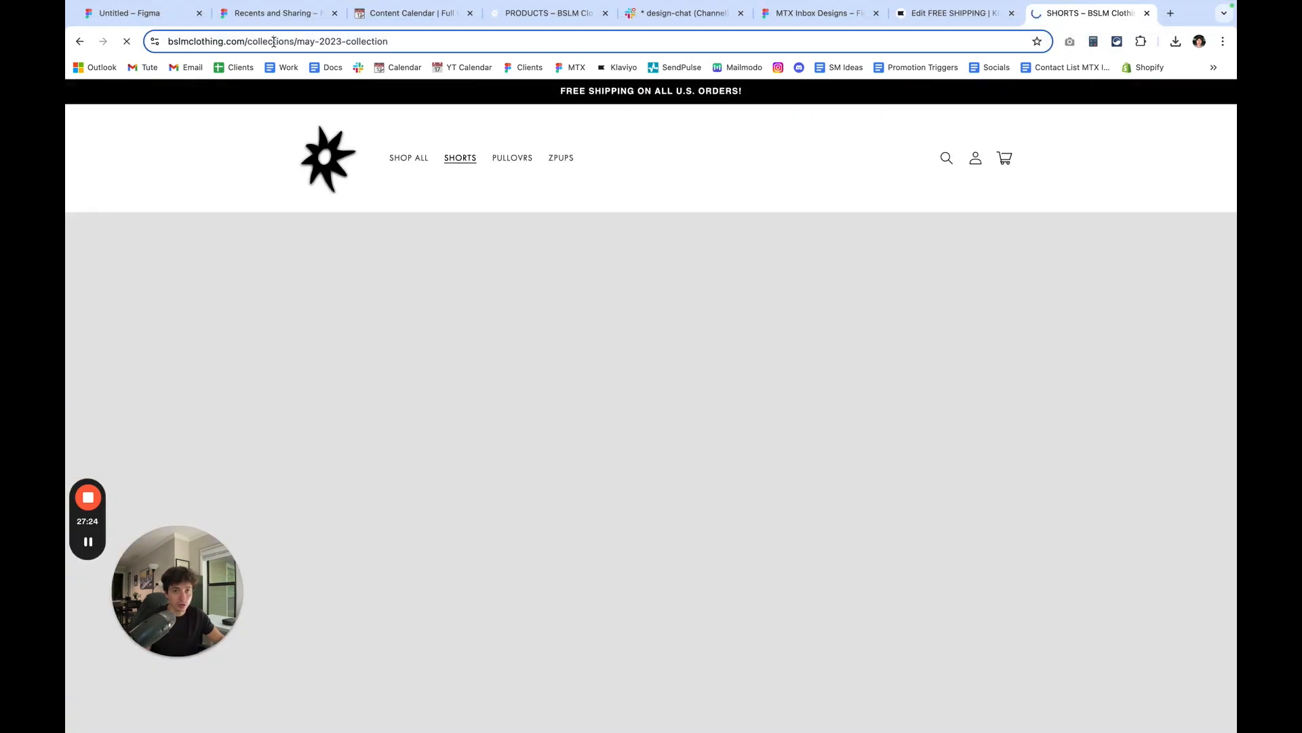
pyautogui.click(274, 42)
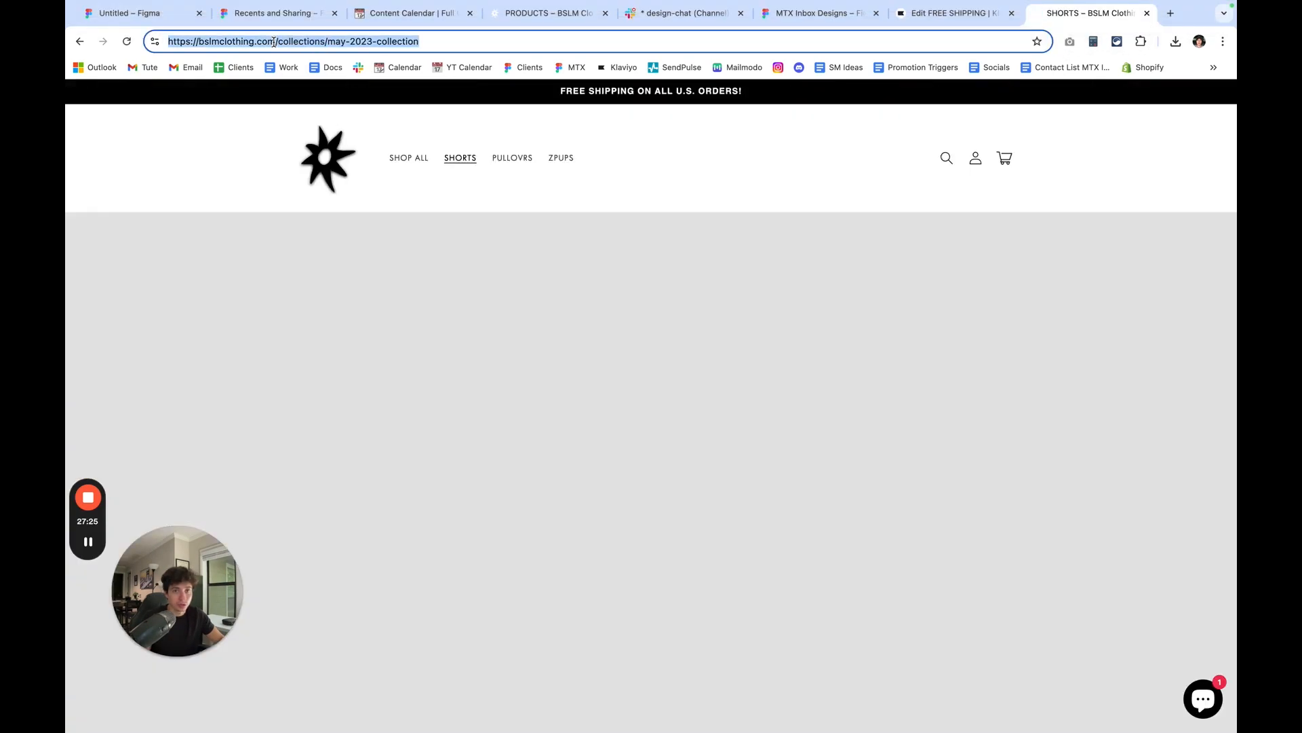
pyautogui.hotkey('ctrl', 'c')
pyautogui.click(953, 14)
pyautogui.click(285, 491)
pyautogui.hotkey('ctrl', 'v')
pyautogui.scroll(-2, 780, 610)
pyautogui.click(780, 542)
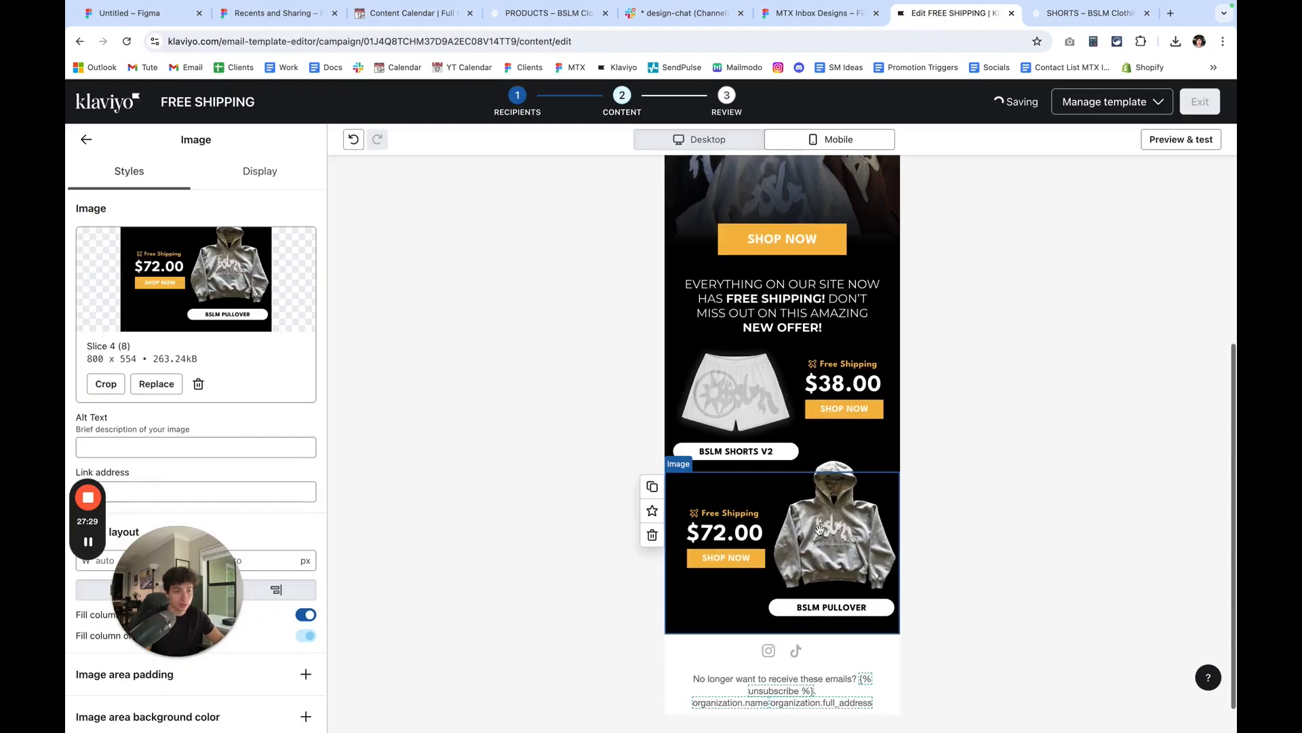
pyautogui.click(1072, 15)
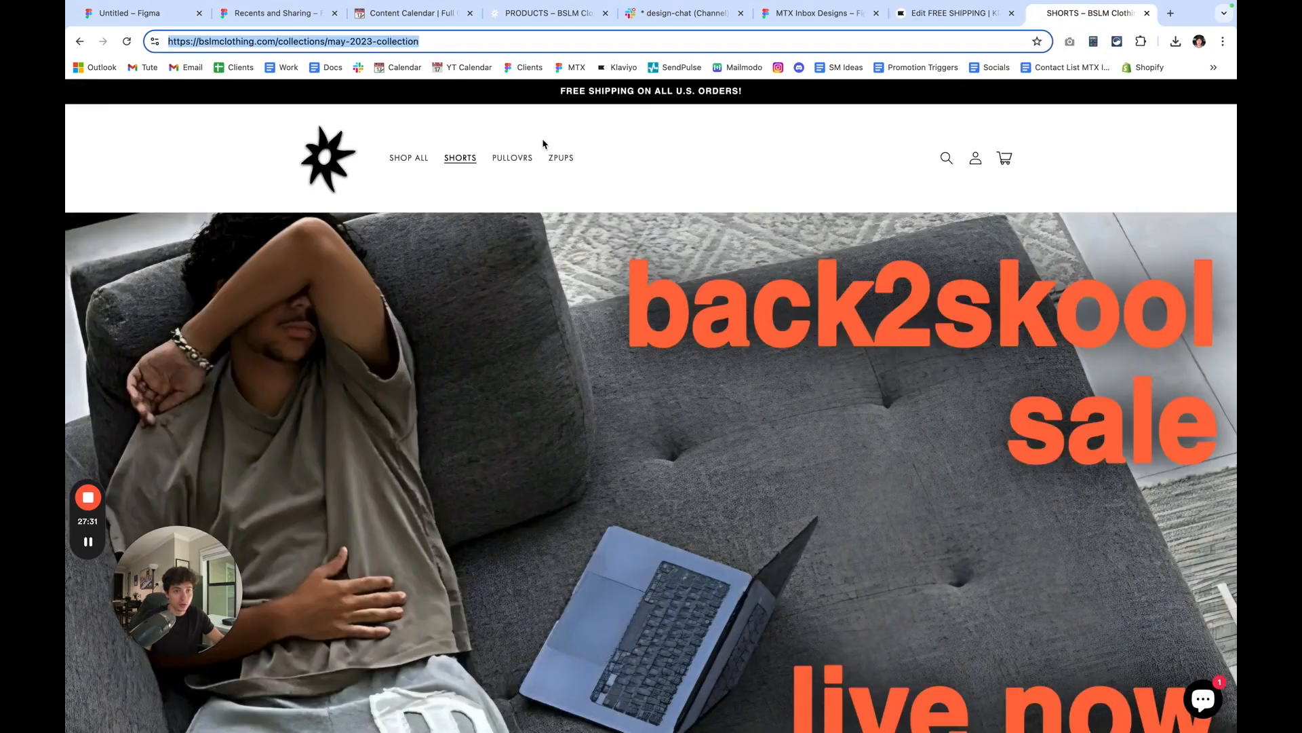
pyautogui.click(514, 159)
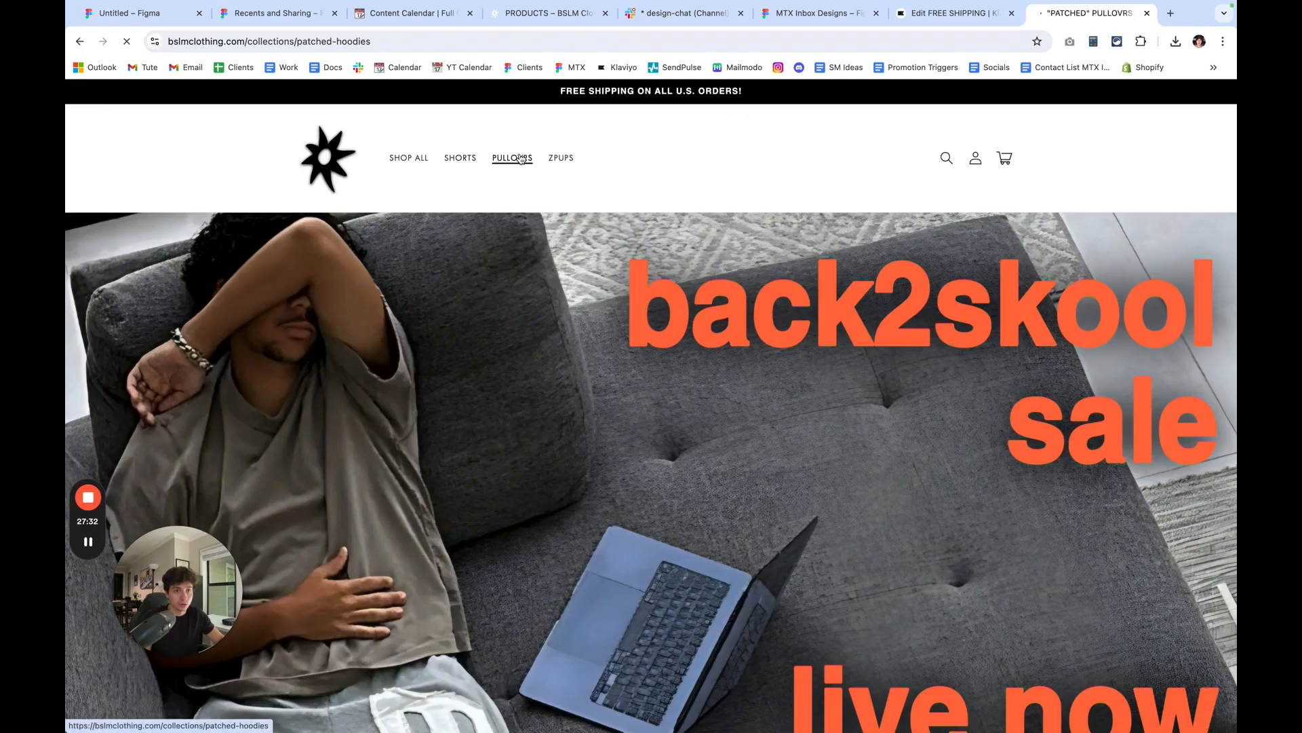
pyautogui.click(334, 49)
pyautogui.click(955, 13)
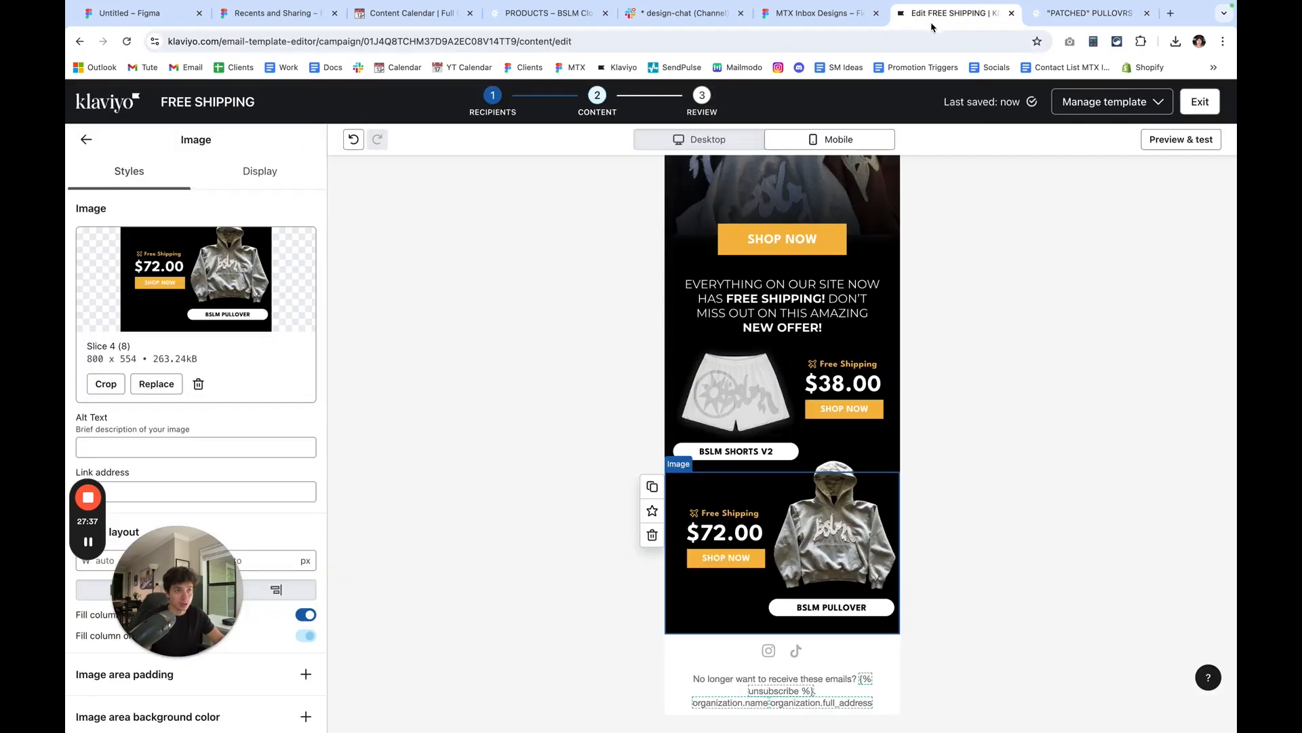
pyautogui.click(299, 502)
pyautogui.hotkey('ctrl', 'v')
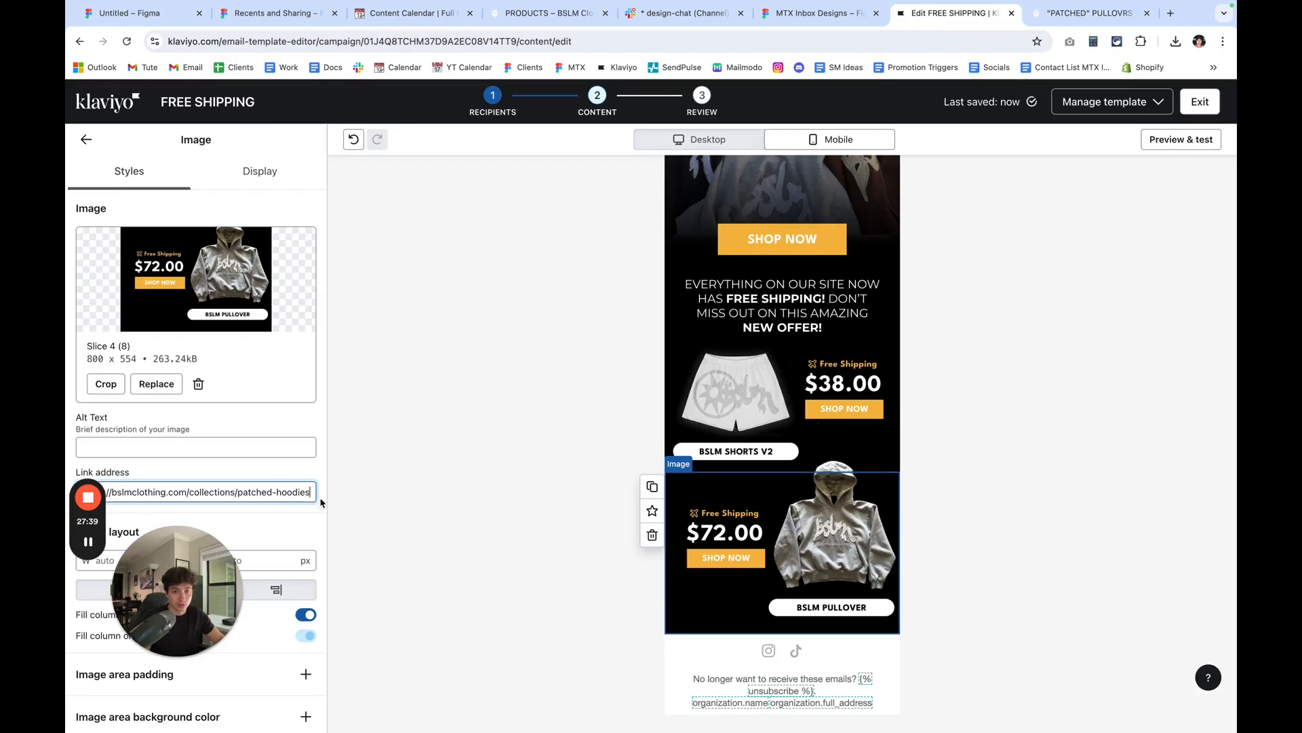
# Open the alt text of the headline image for editing.
pyautogui.scroll(5, 812, 288)
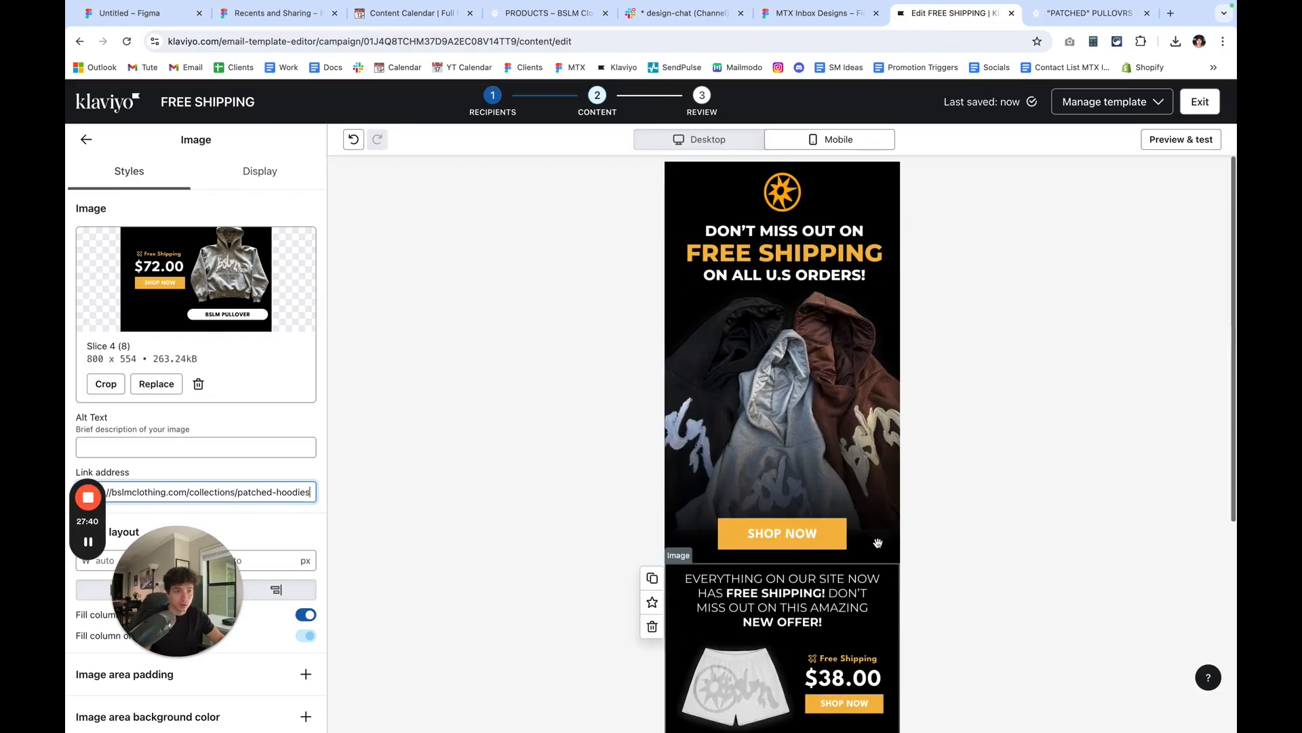
pyautogui.click(815, 266)
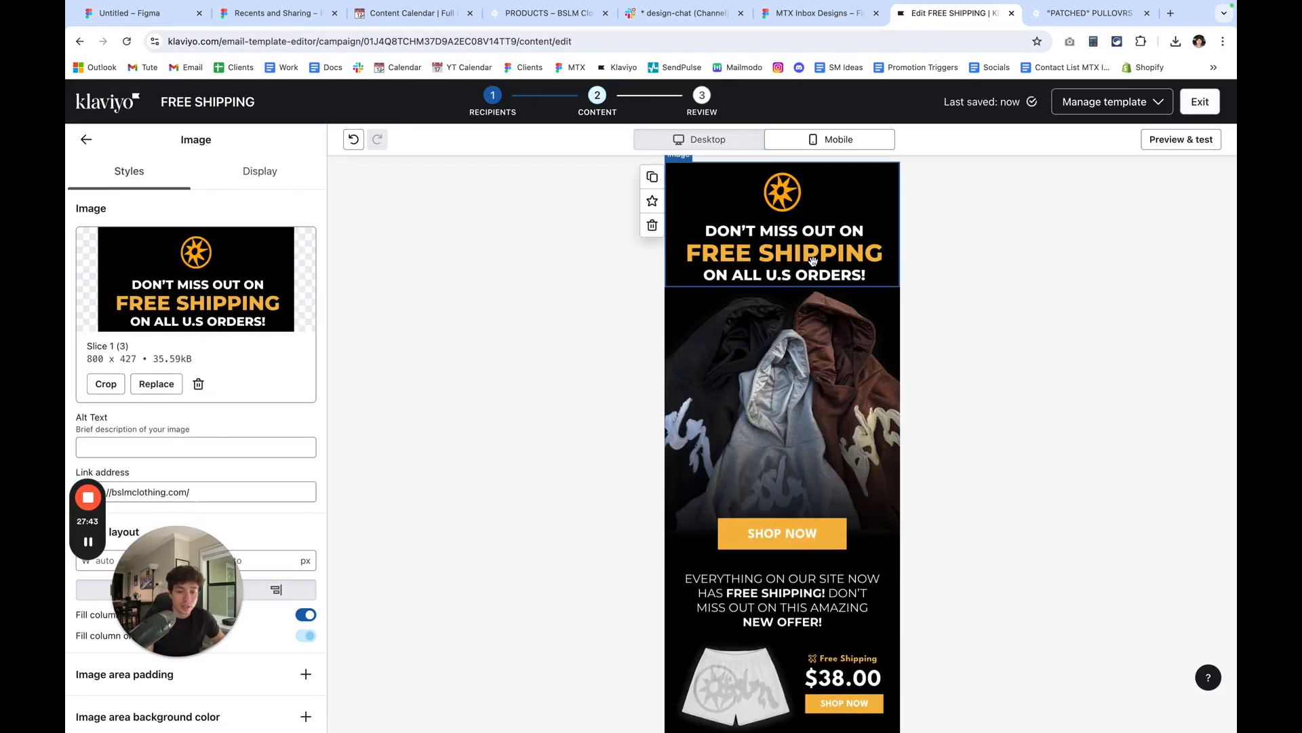
pyautogui.click(122, 445)
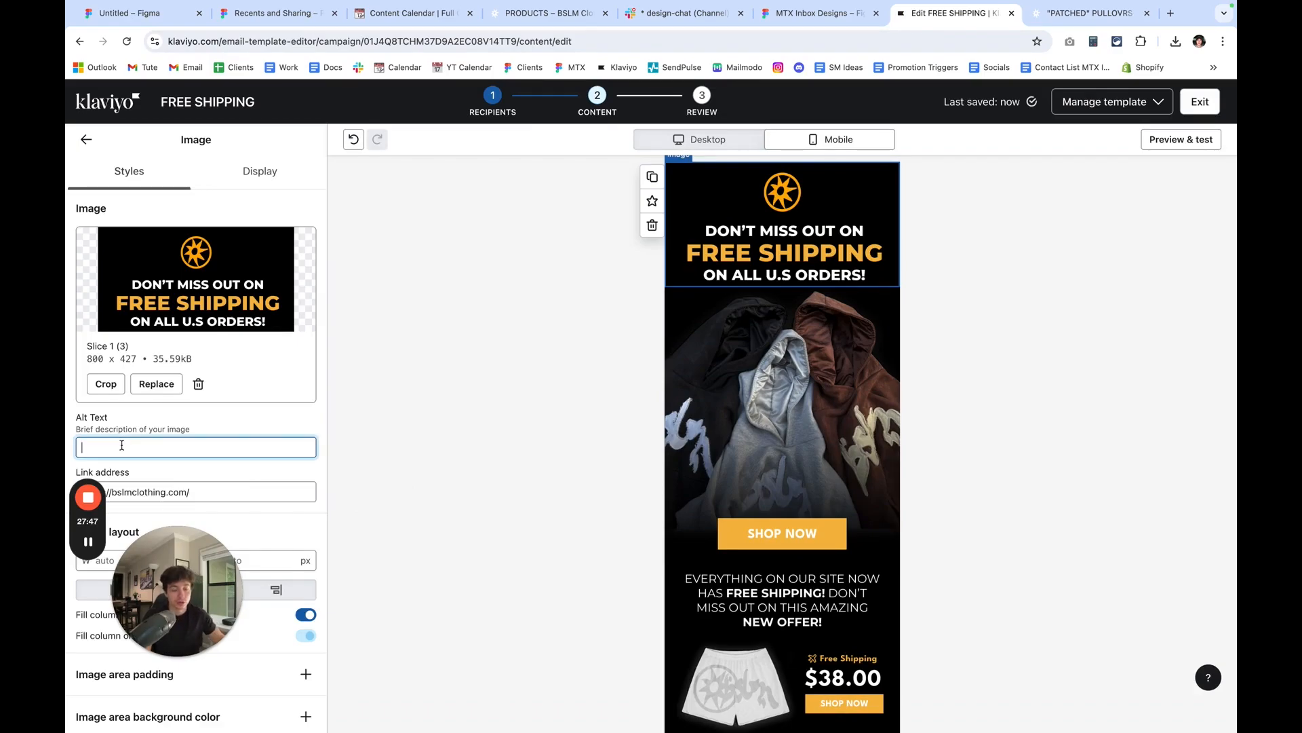
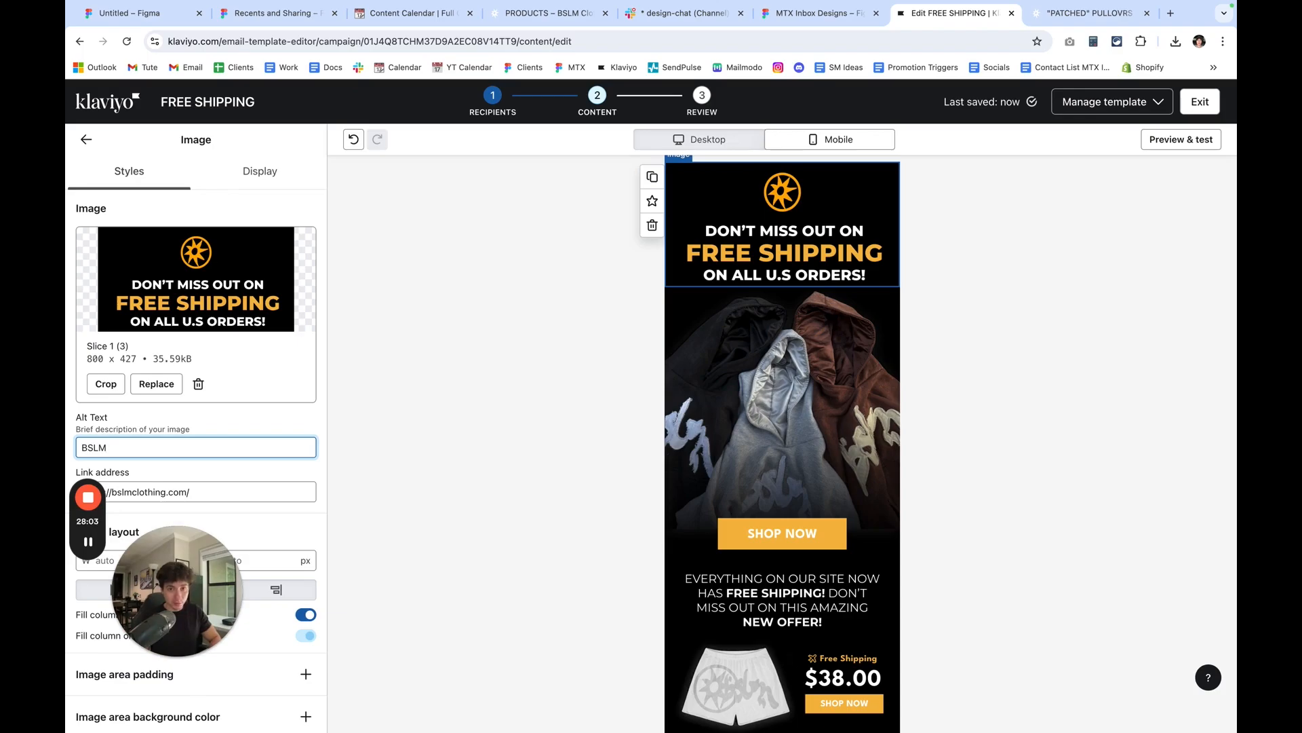
# Enter BSLM alt text for the large hoodie image and the BSLM Shorts V2 image.
pyautogui.click(699, 434)
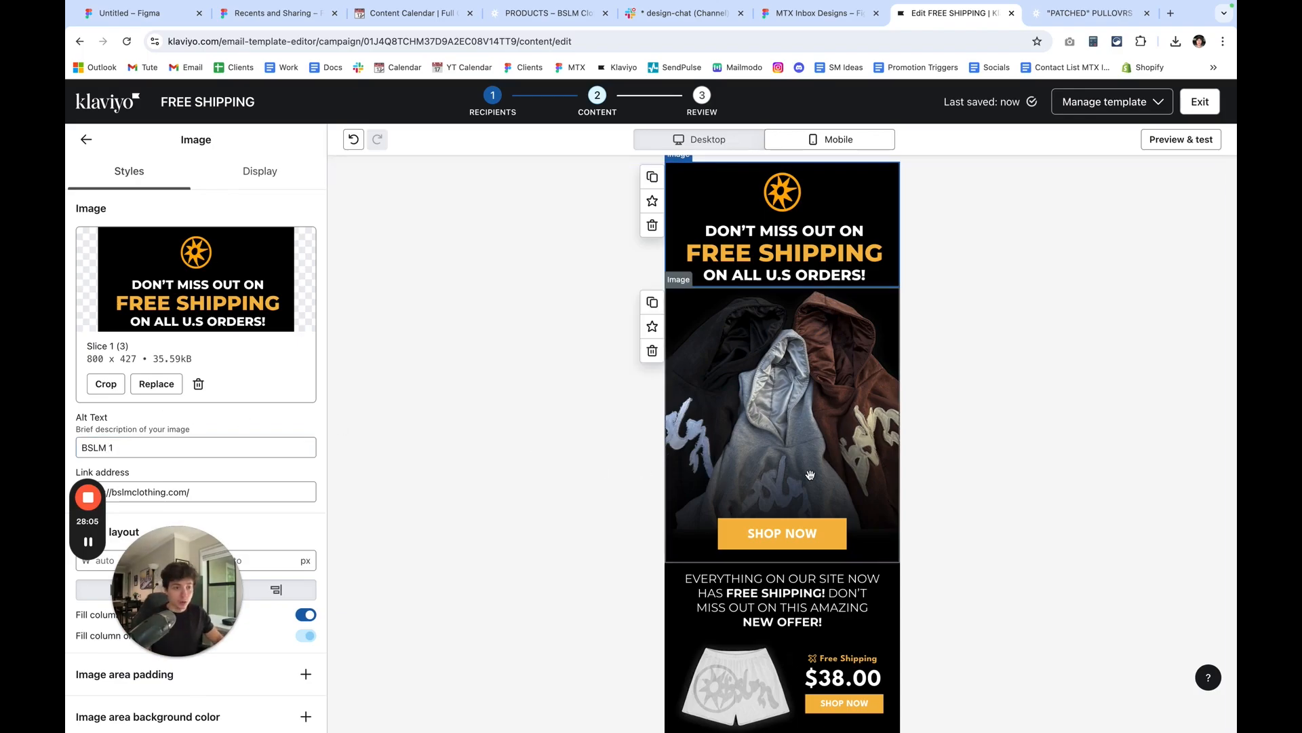
pyautogui.click(148, 452)
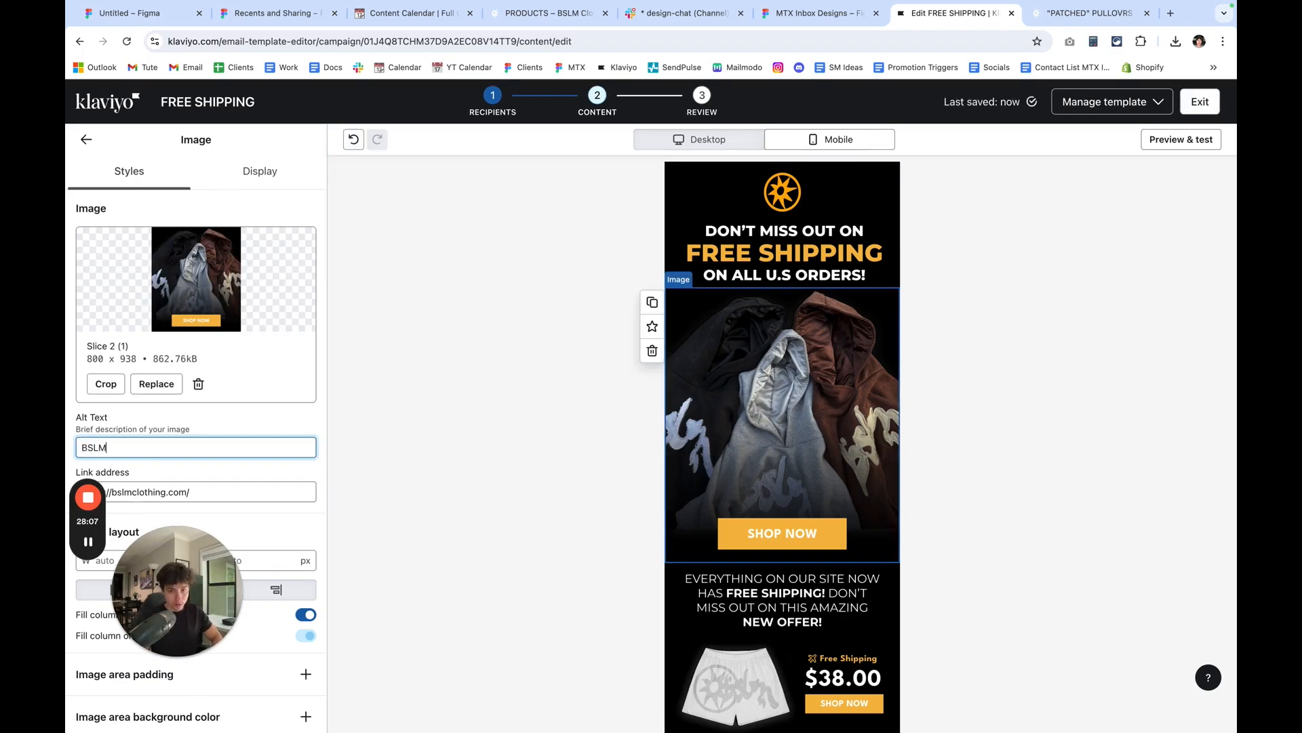
pyautogui.click(799, 432)
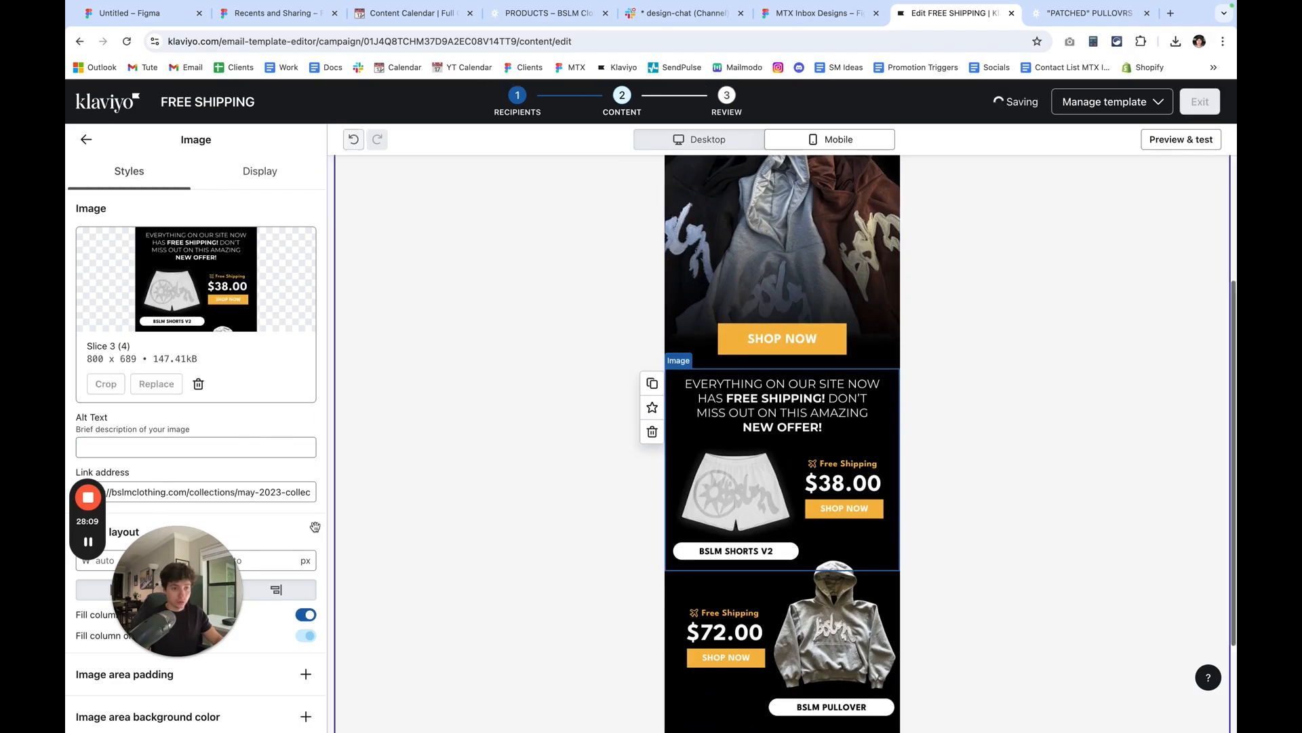
pyautogui.click(156, 448)
pyautogui.write('BSLM 3')
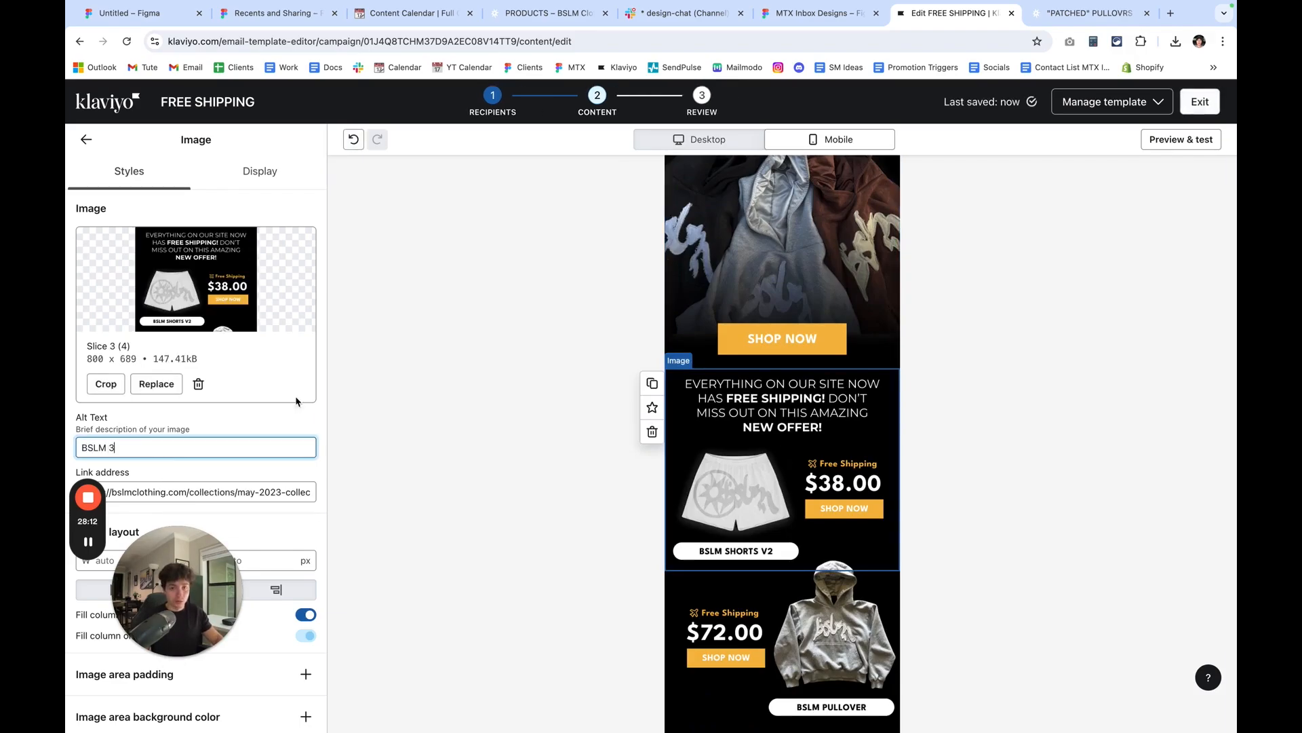
# Enter BSLM alt text for the BSLM Pullover image.
pyautogui.scroll(-3, 782, 441)
pyautogui.click(780, 515)
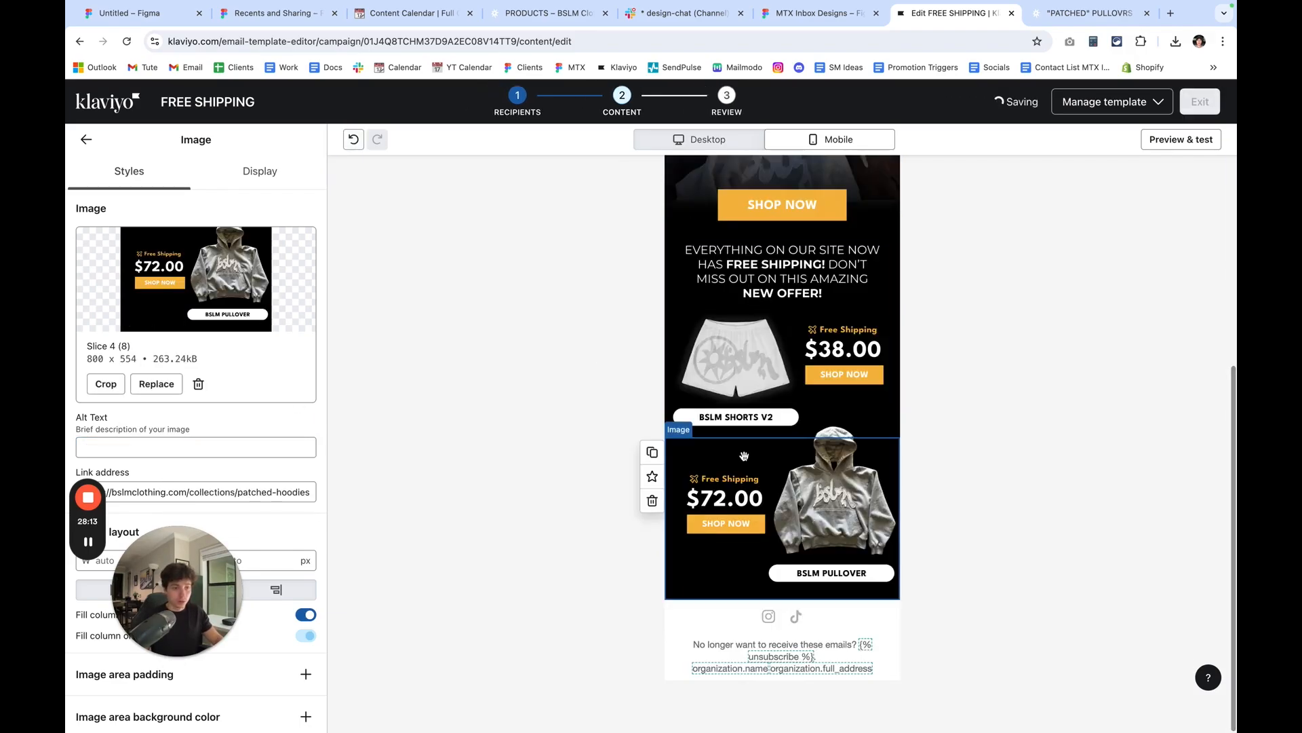
pyautogui.click(197, 446)
pyautogui.write('BSLM 4')
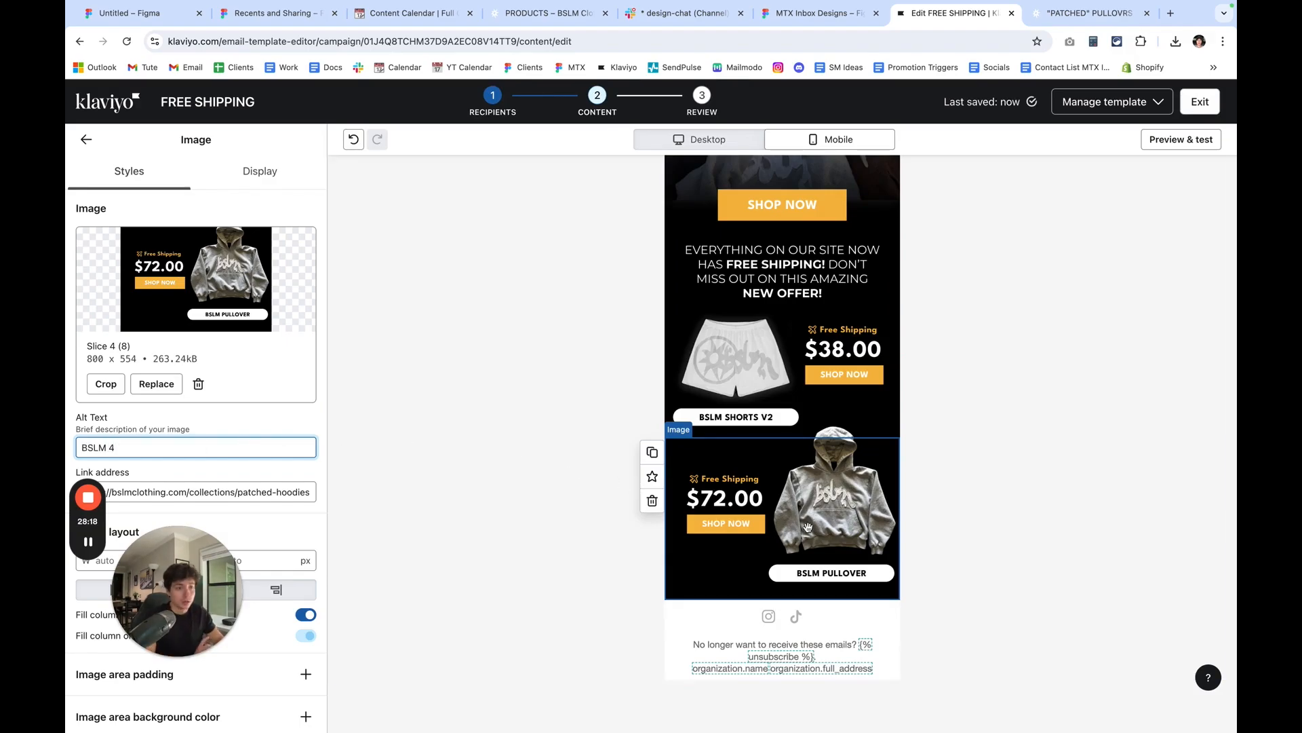
pyautogui.click(996, 485)
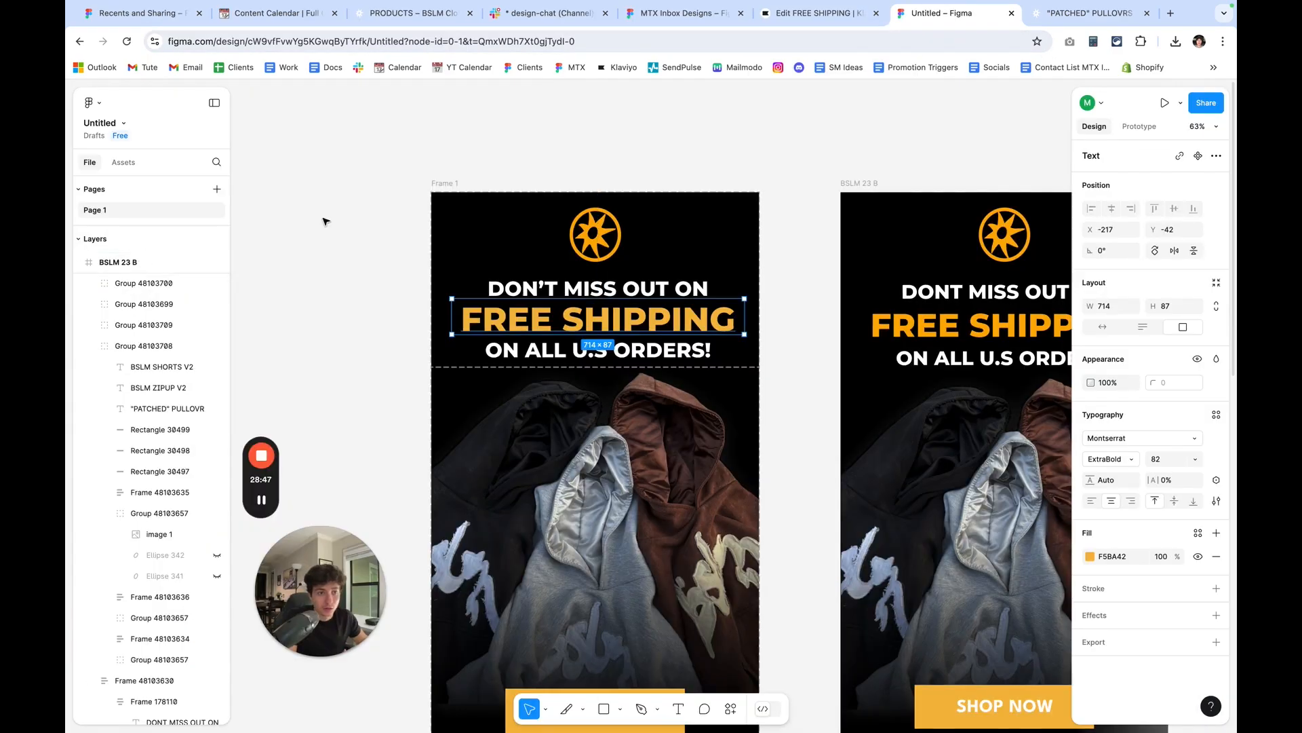
# In Figma, export Slice 1 of Frame 1 as a 1x PNG.
pyautogui.click(324, 222)
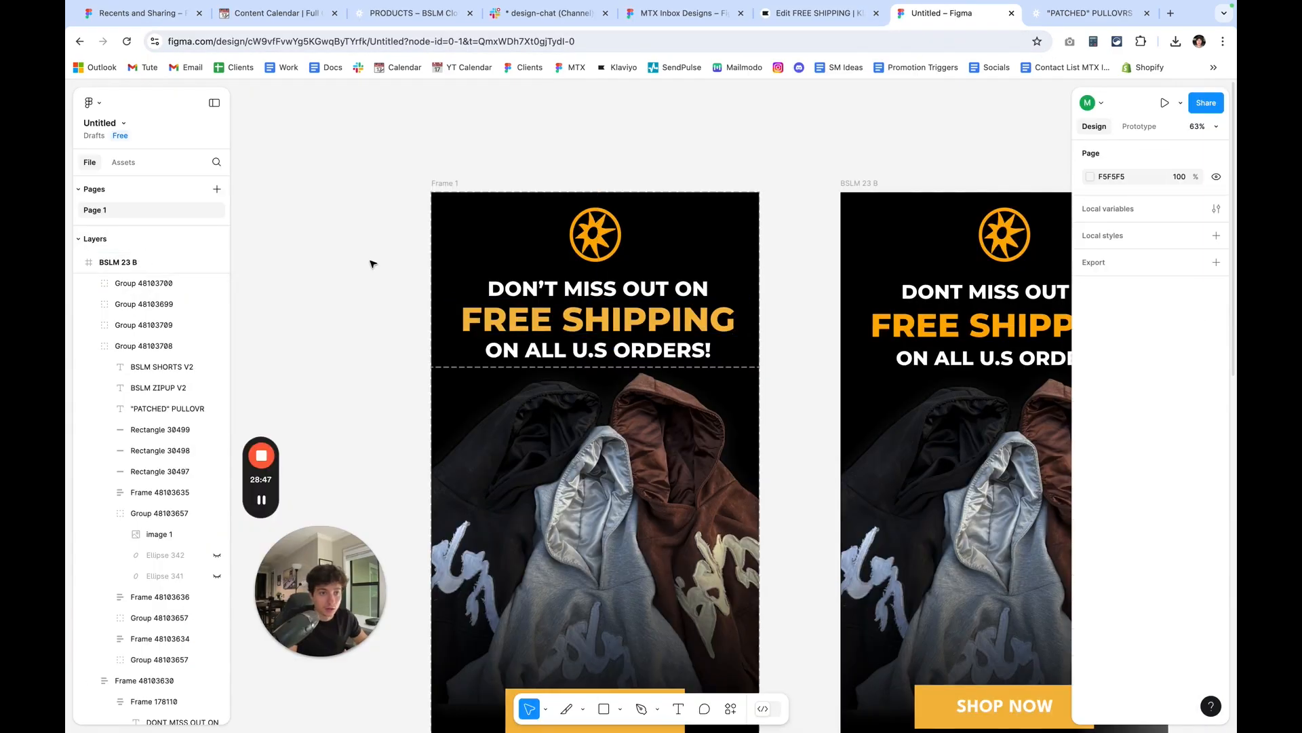
pyautogui.moveTo(372, 264); pyautogui.dragTo(447, 285)
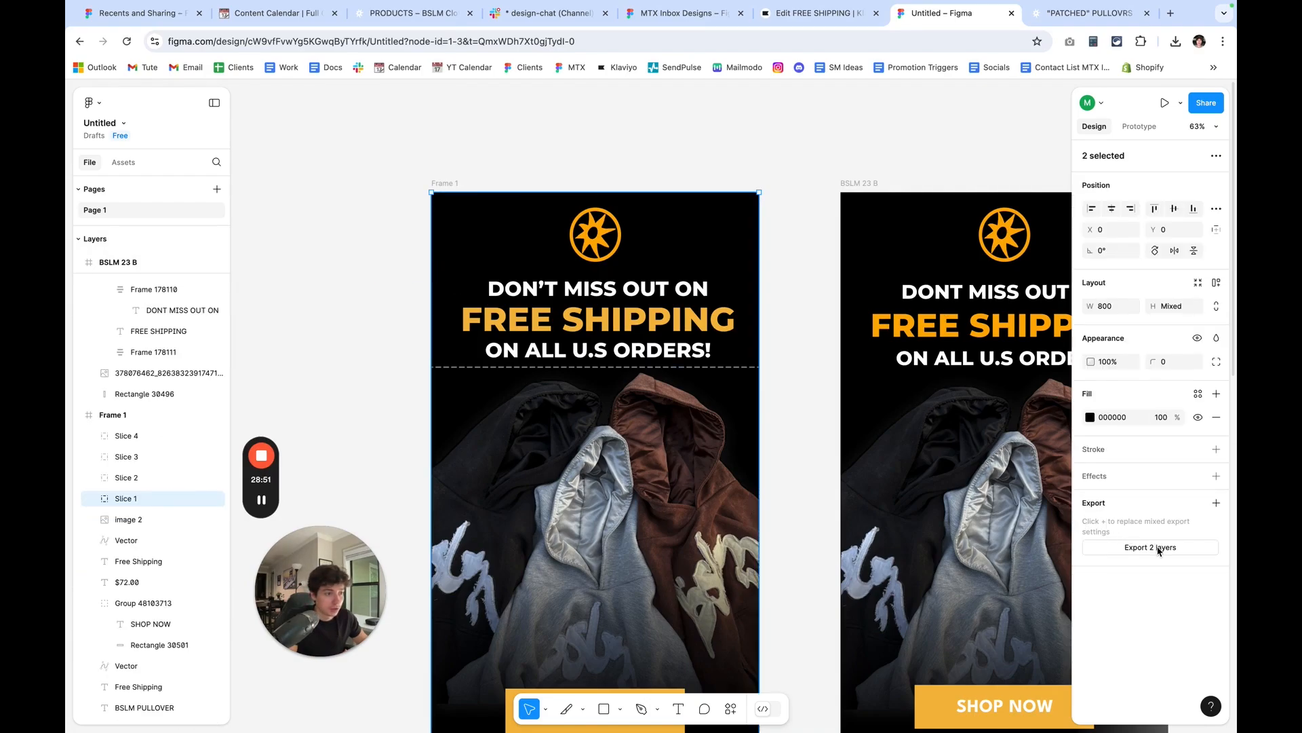
pyautogui.click(197, 498)
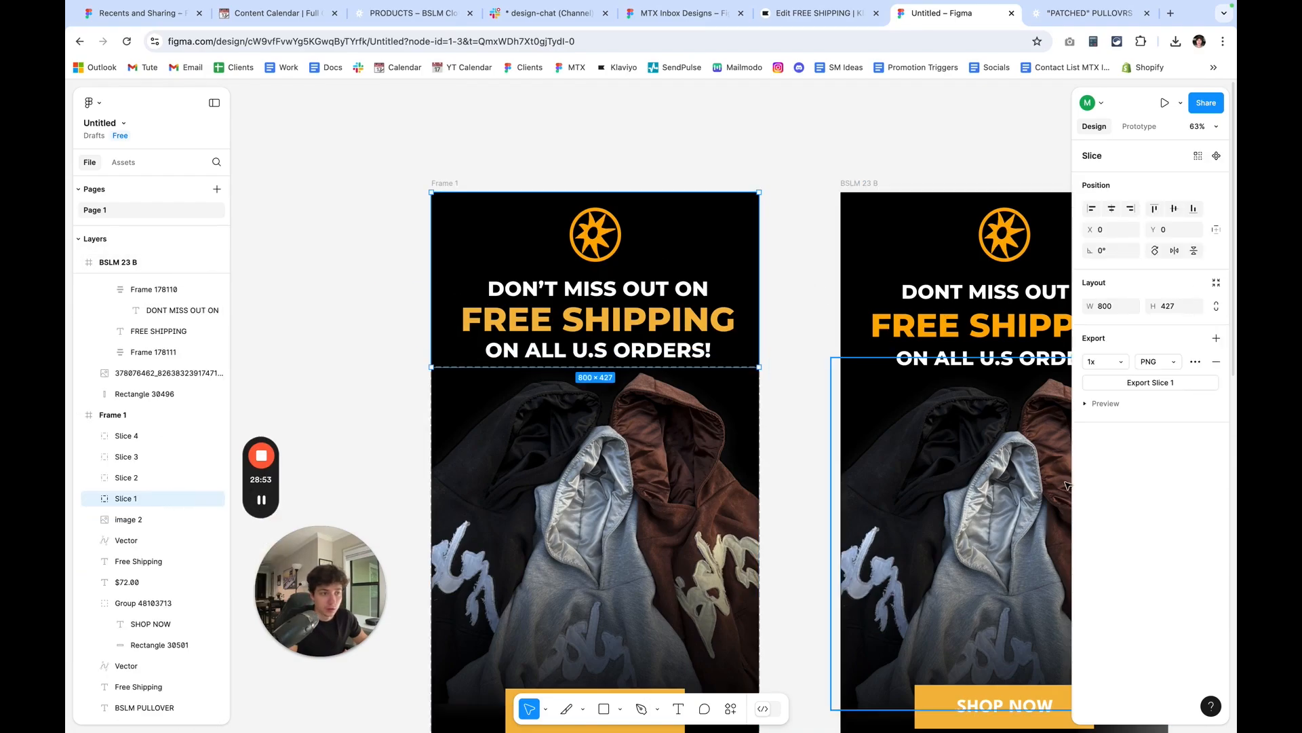
pyautogui.click(1162, 383)
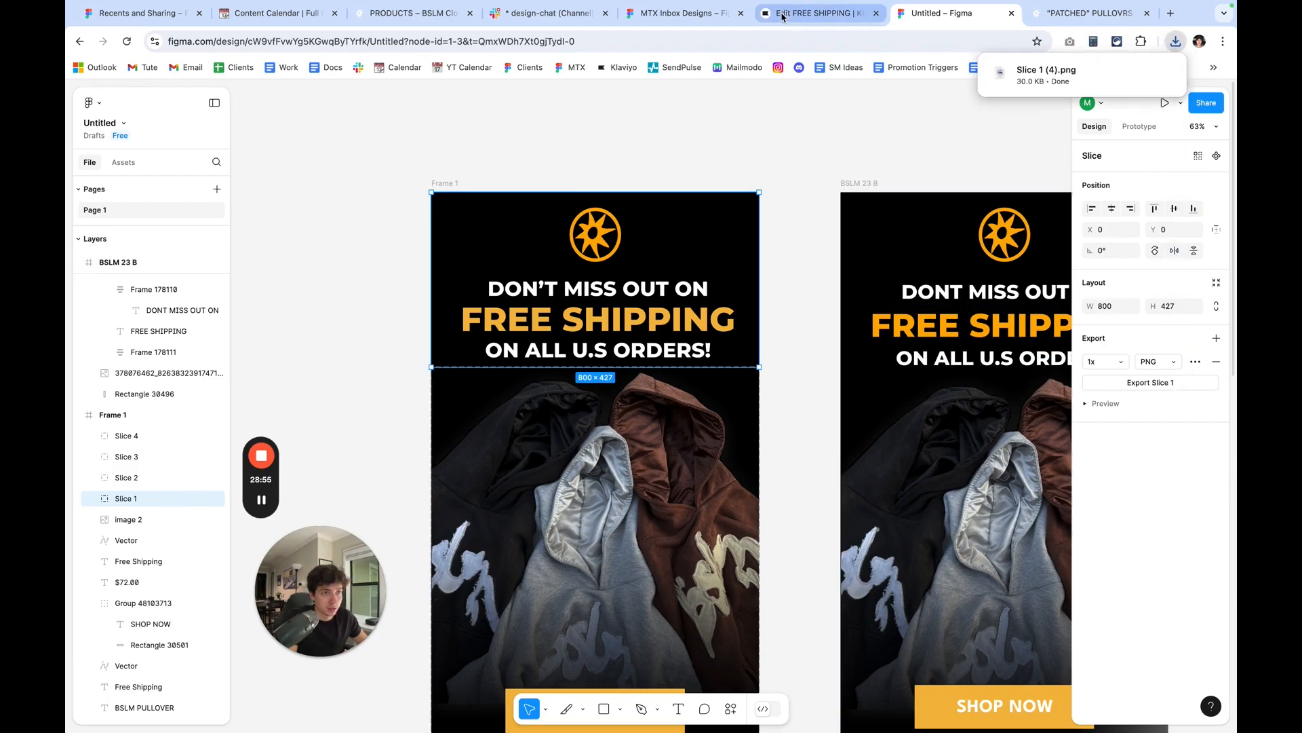
# Back in Klaviyo, replace the headline image by uploading the exported file Slice 1 (4).png.
pyautogui.click(781, 14)
pyautogui.click(782, 224)
pyautogui.click(156, 383)
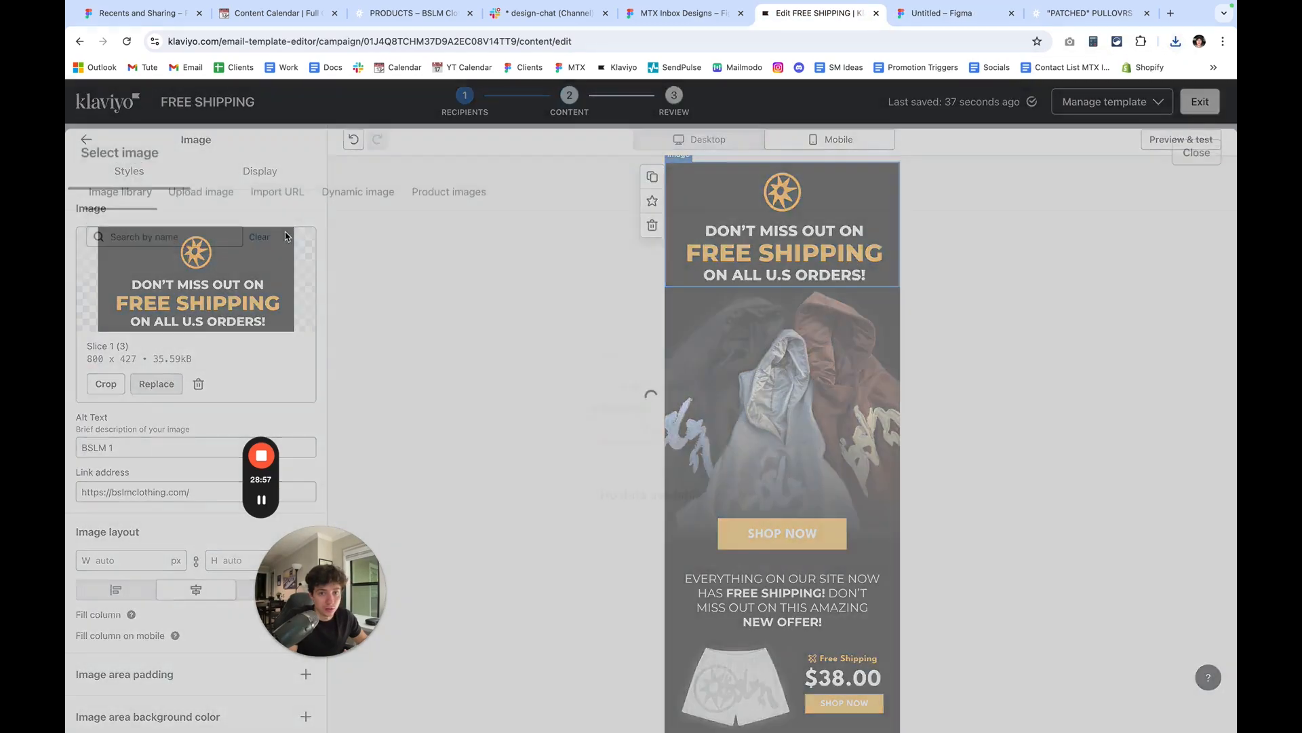
pyautogui.click(201, 168)
pyautogui.click(1175, 41)
pyautogui.moveTo(1031, 96); pyautogui.dragTo(796, 279)
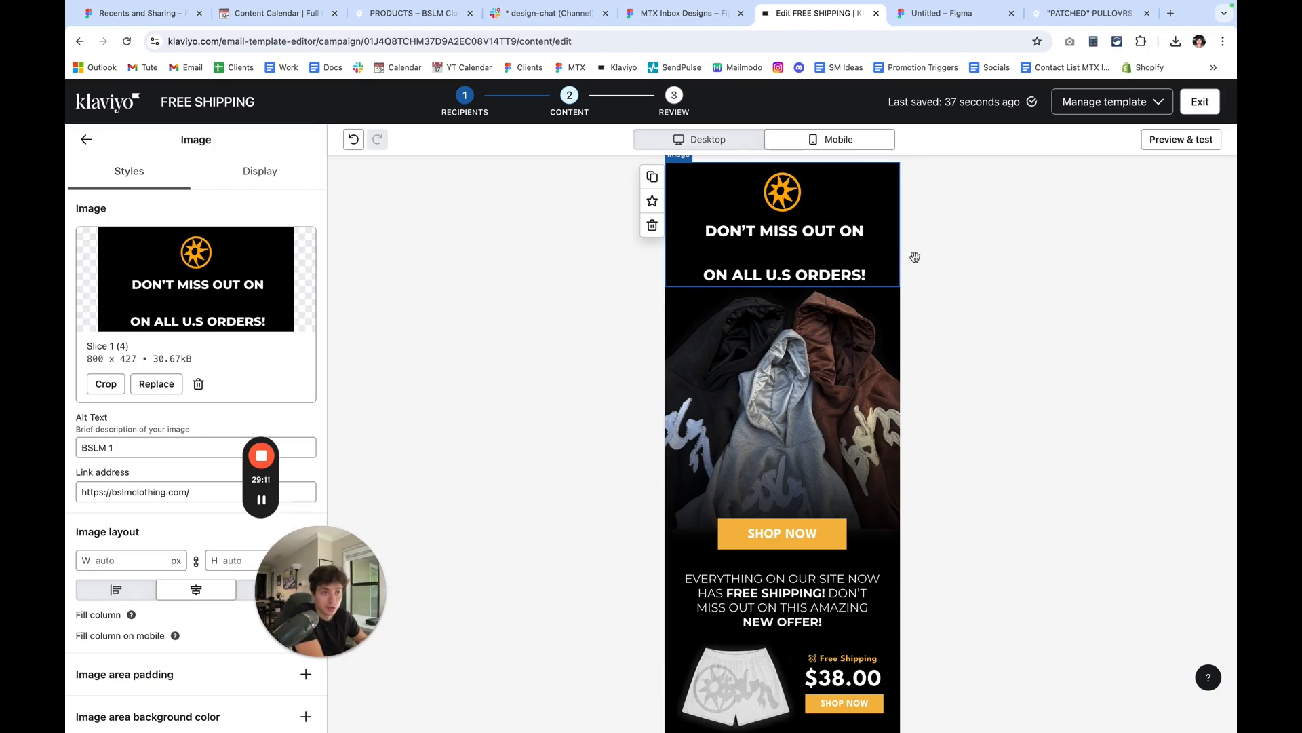
pyautogui.click(942, 259)
pyautogui.click(858, 250)
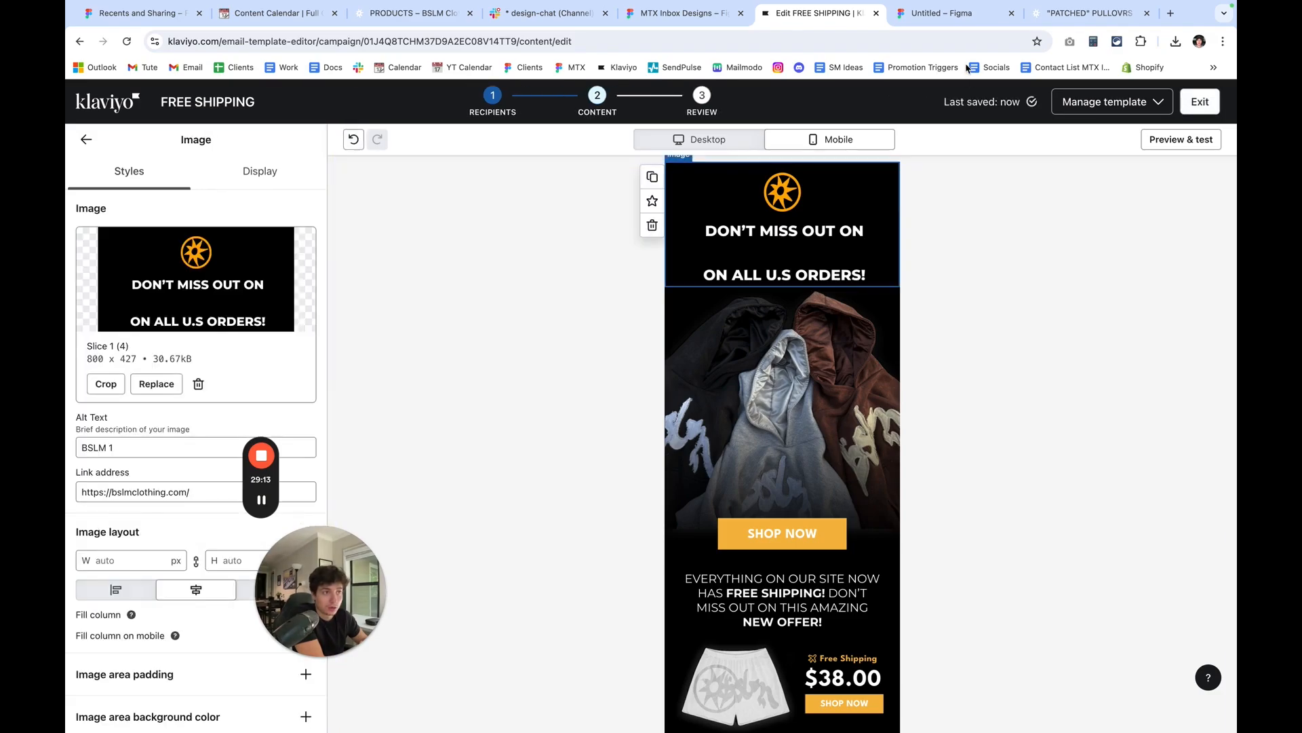
# In Figma, move the FREE SHIPPING text layer into Frame 1, directly beneath the image 2 layer.
pyautogui.click(956, 13)
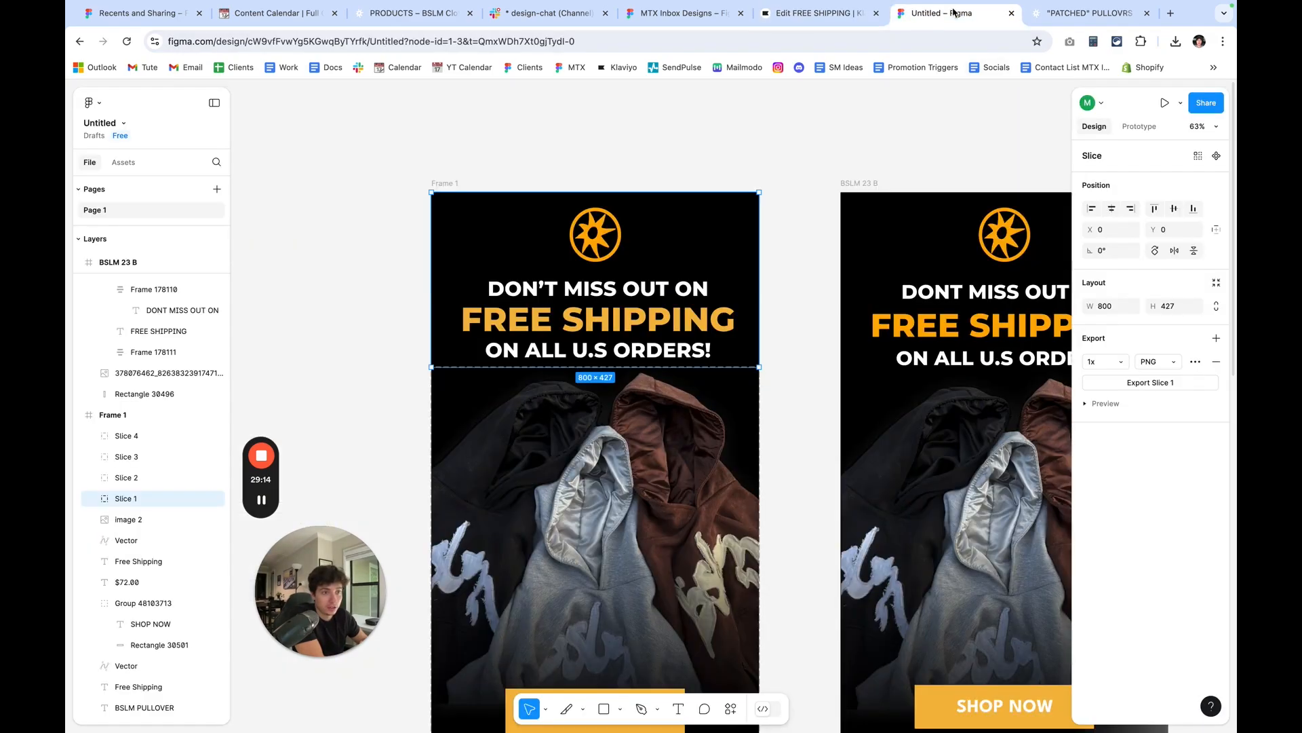
pyautogui.doubleClick(683, 322)
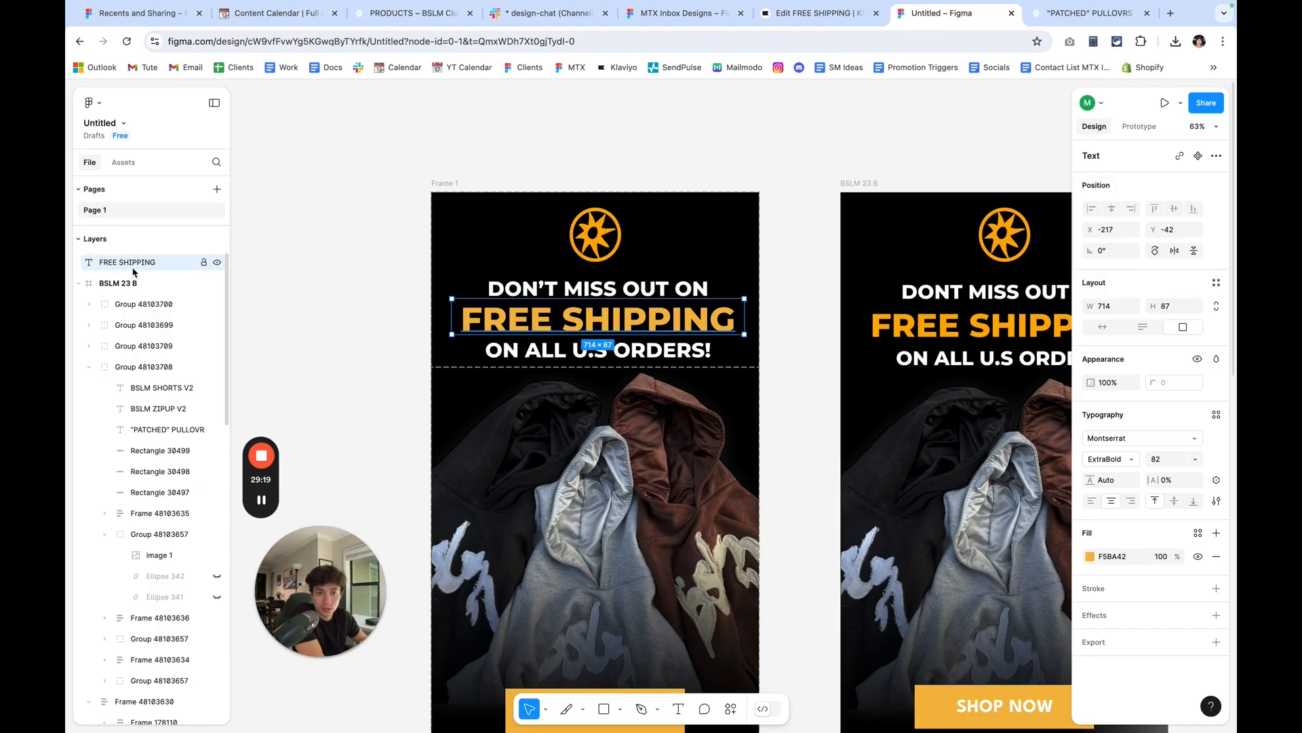
pyautogui.moveTo(134, 266); pyautogui.dragTo(157, 463)
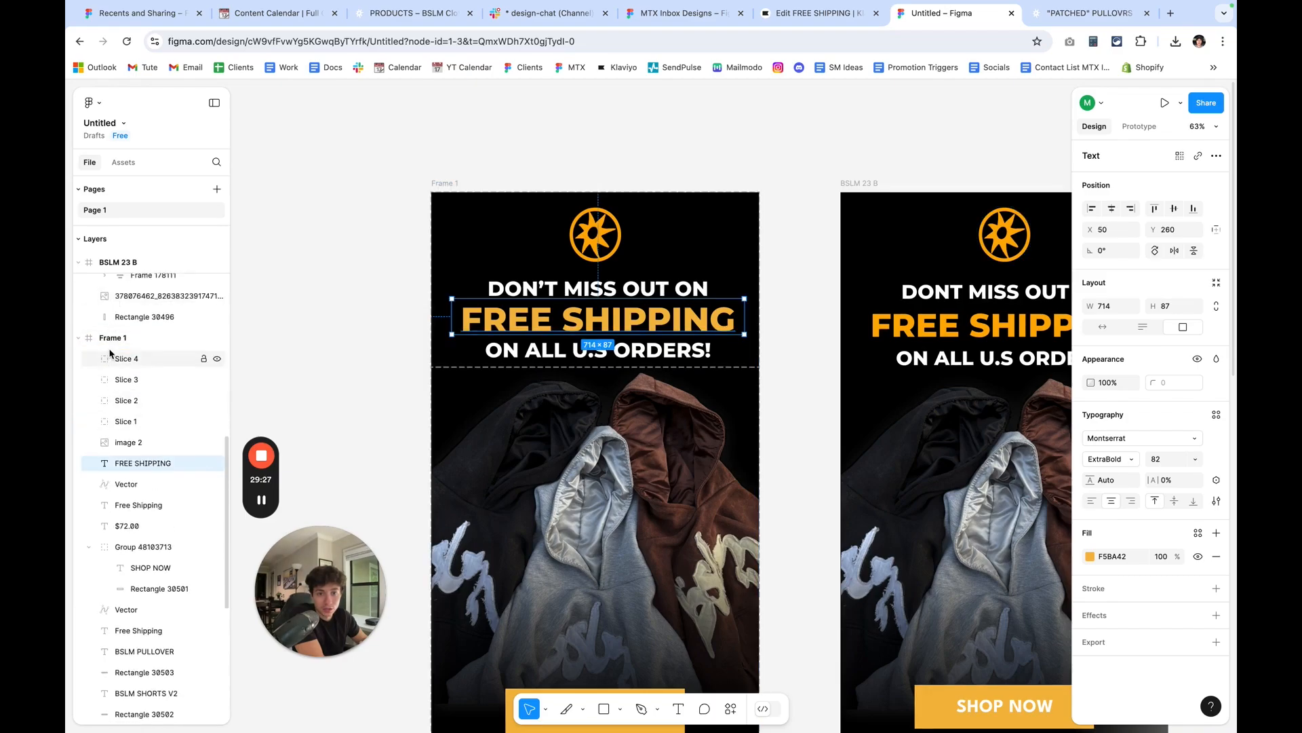
# Export Slice 1 again as a 1x PNG with the FREE SHIPPING text inside Frame 1.
pyautogui.moveTo(378, 245); pyautogui.dragTo(447, 263)
pyautogui.click(163, 421)
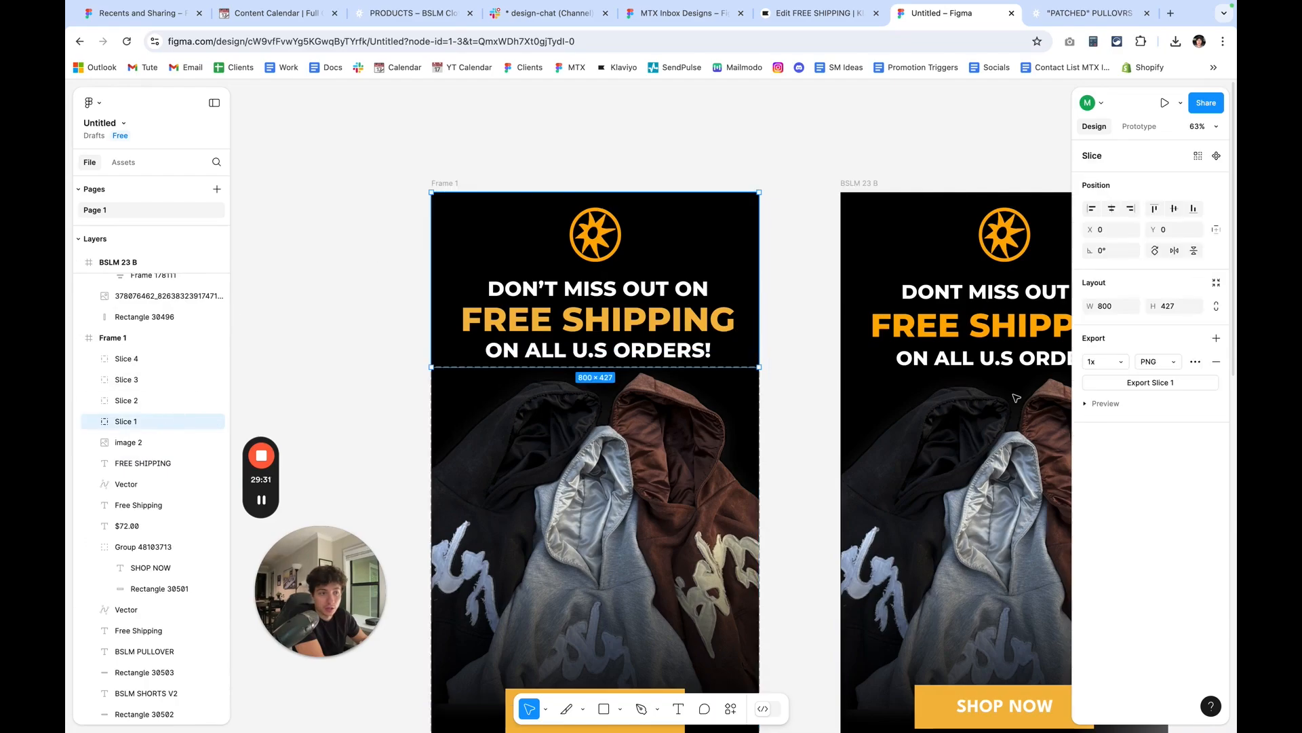
pyautogui.click(1150, 383)
# In Klaviyo, replace the headline image by uploading the newly exported file Slice 1 (5).png.
pyautogui.click(817, 13)
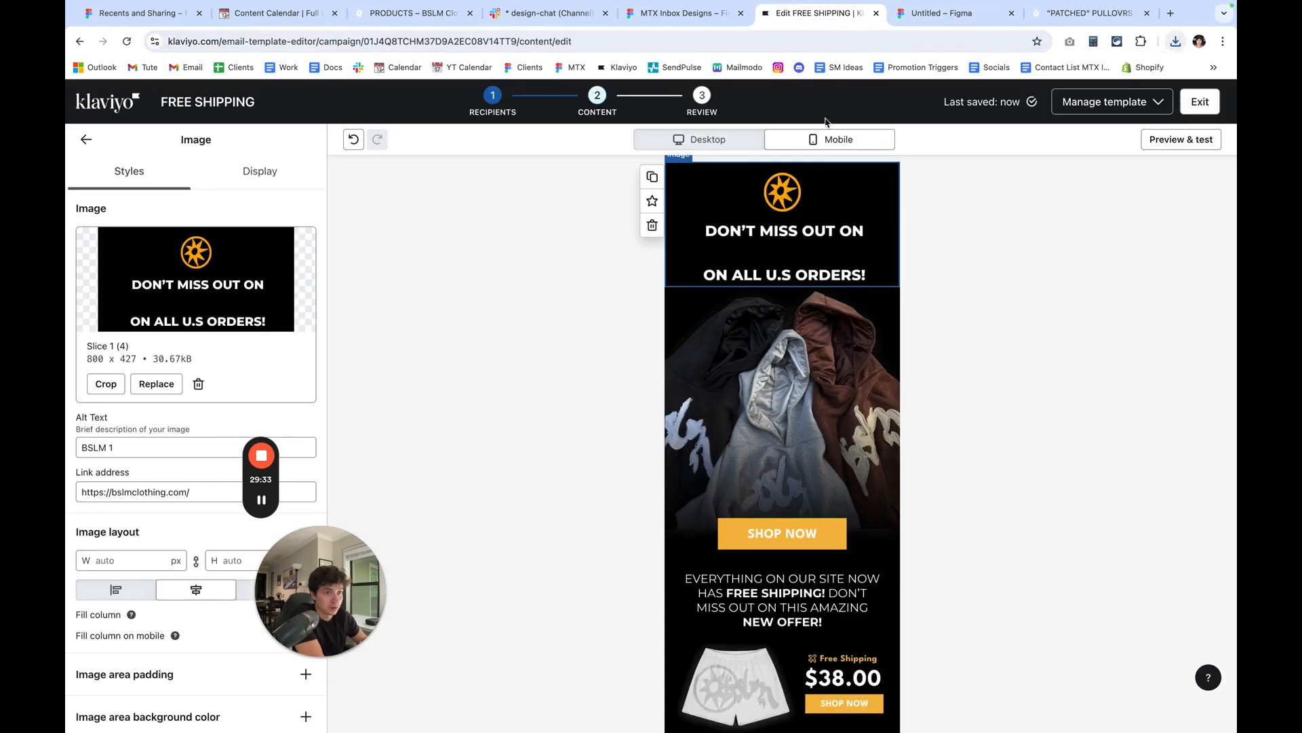
pyautogui.click(156, 383)
pyautogui.click(201, 168)
pyautogui.click(1176, 41)
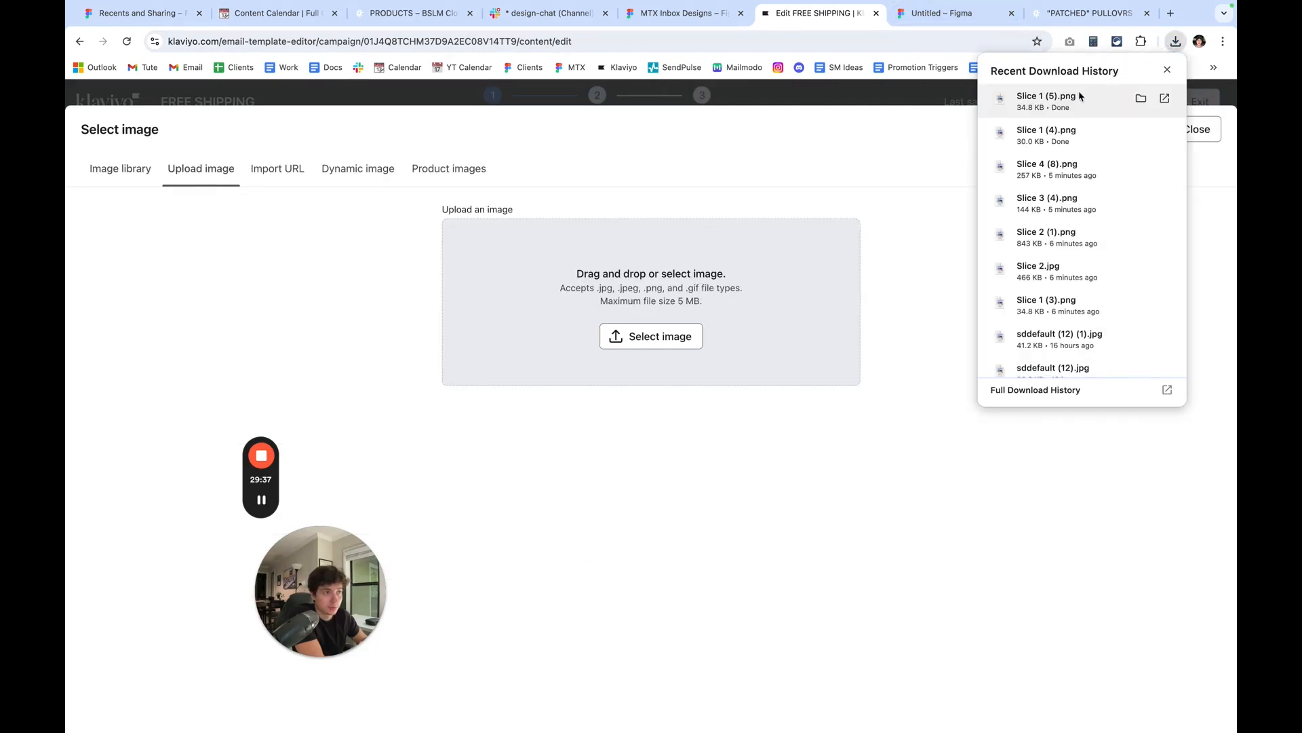
pyautogui.moveTo(1046, 100); pyautogui.dragTo(693, 345)
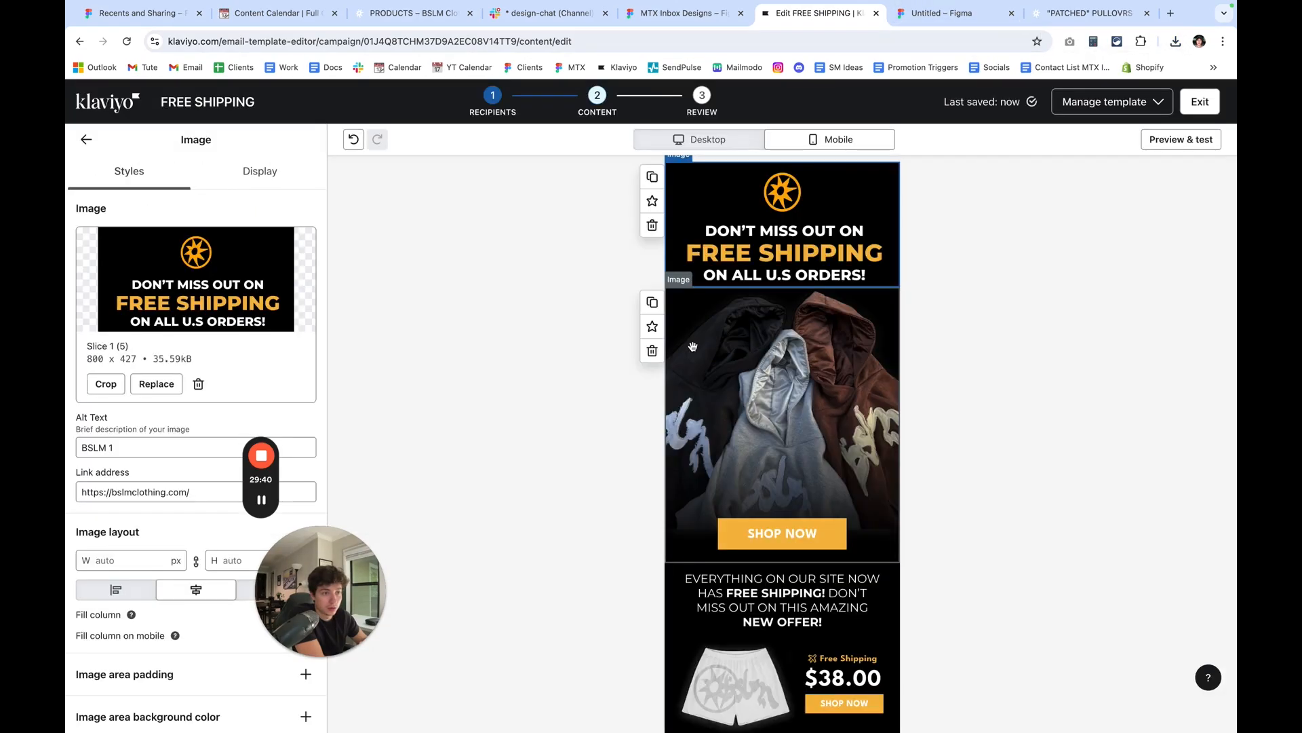
pyautogui.click(906, 244)
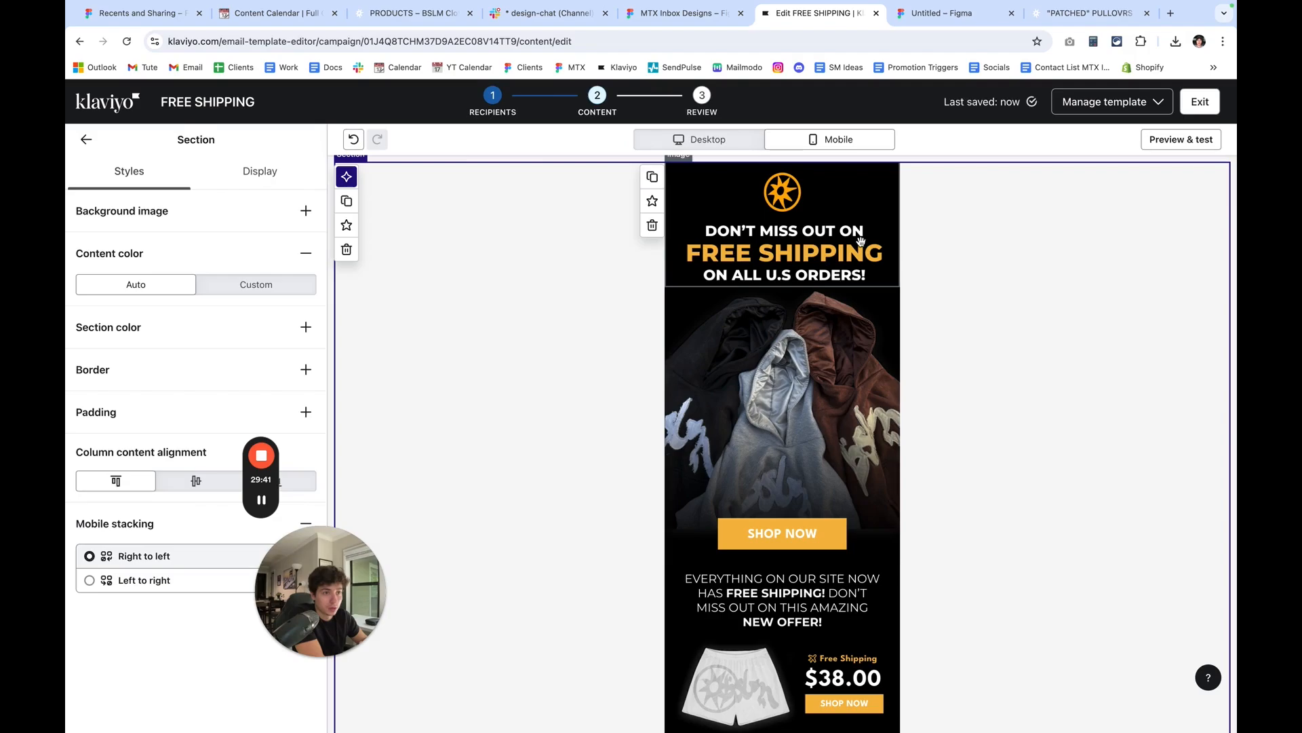
# Preview the FREE SHIPPING email in mobile view and check the layout of its headline and hoodie images.
pyautogui.scroll(-5, 913, 348)
pyautogui.scroll(5, 923, 358)
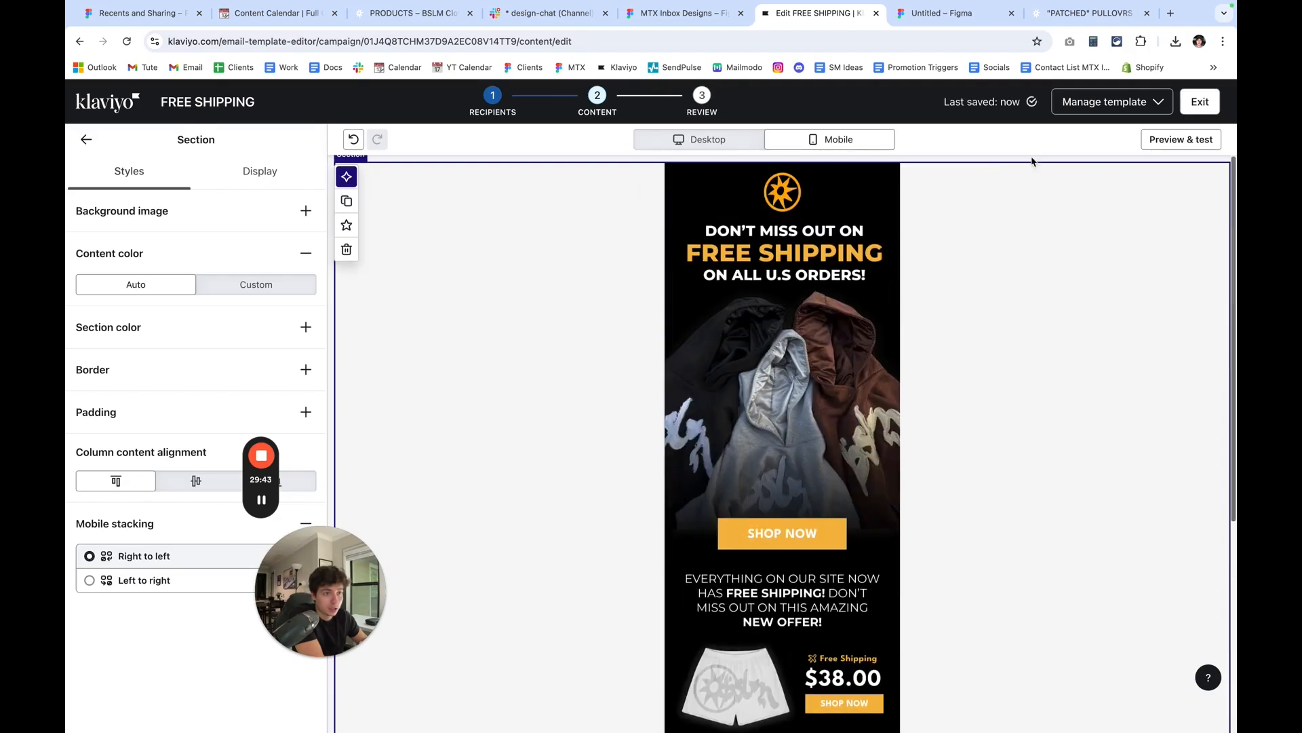
pyautogui.click(1179, 139)
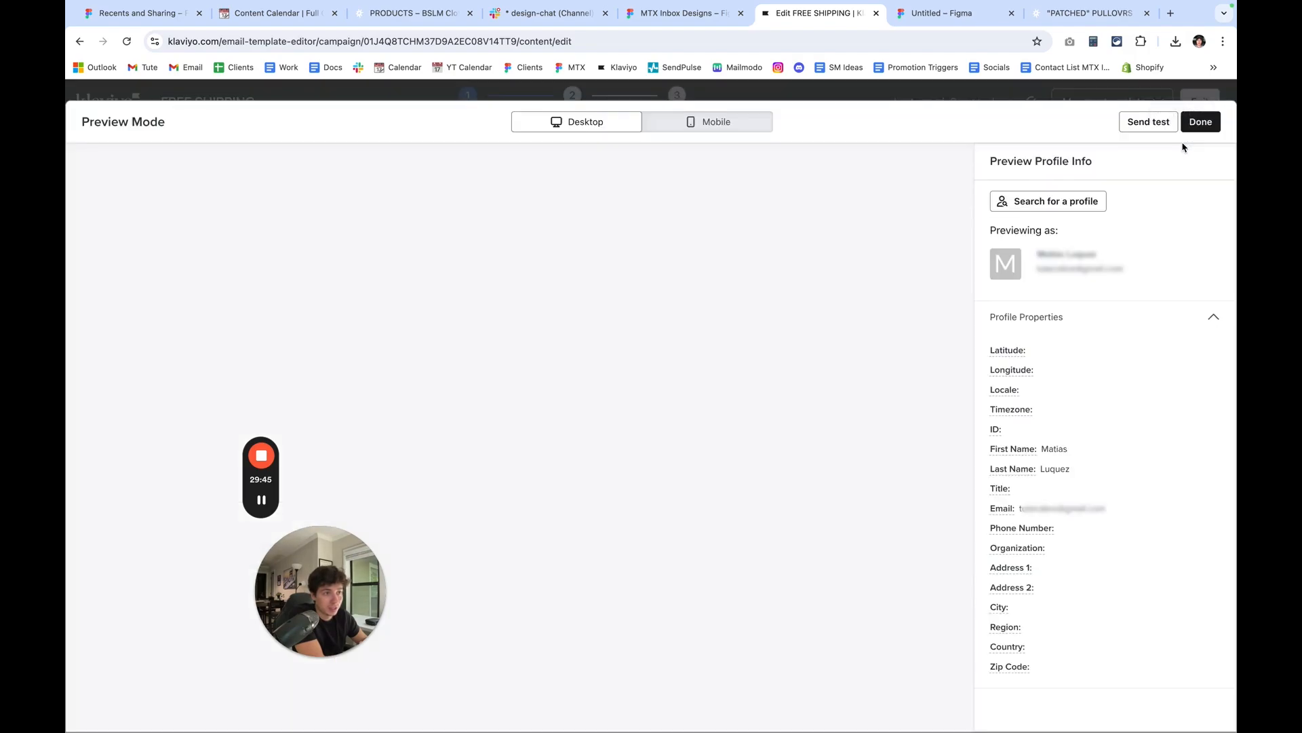
pyautogui.click(707, 121)
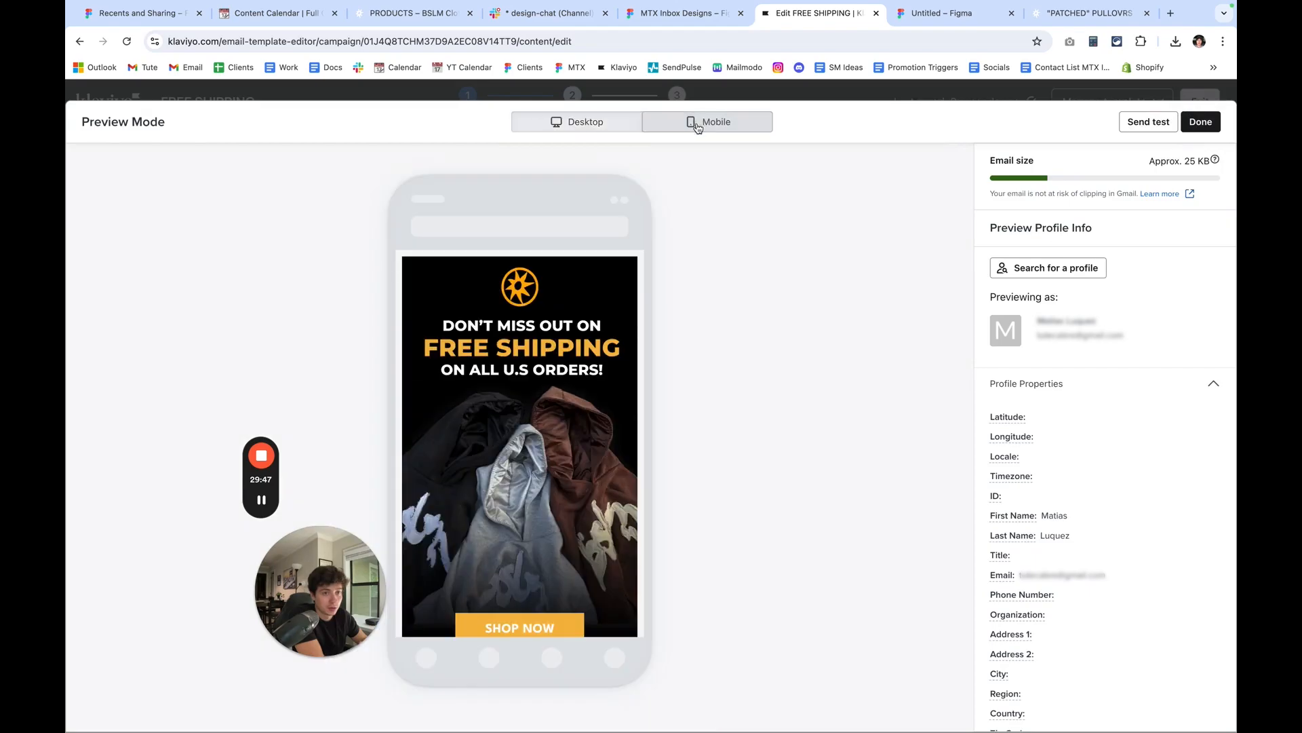
pyautogui.scroll(-3, 601, 398)
pyautogui.scroll(-10, 600, 399)
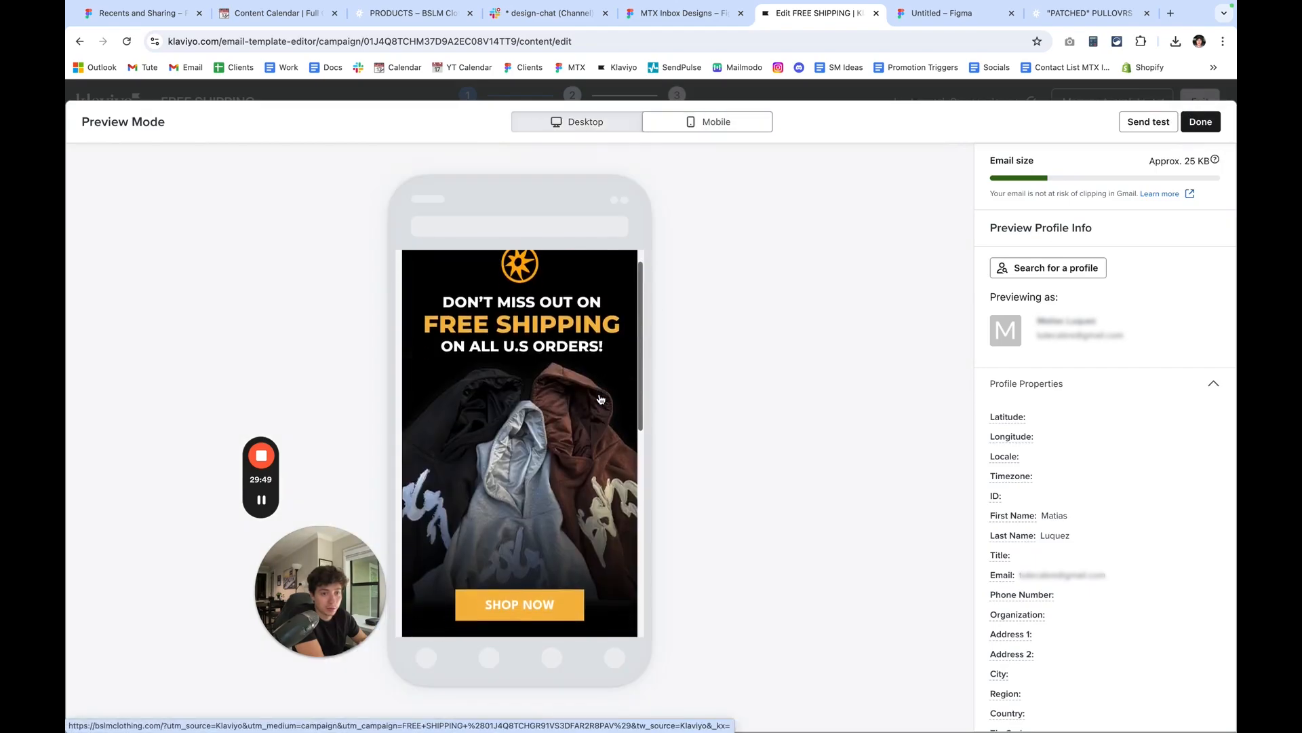
pyautogui.scroll(10, 600, 400)
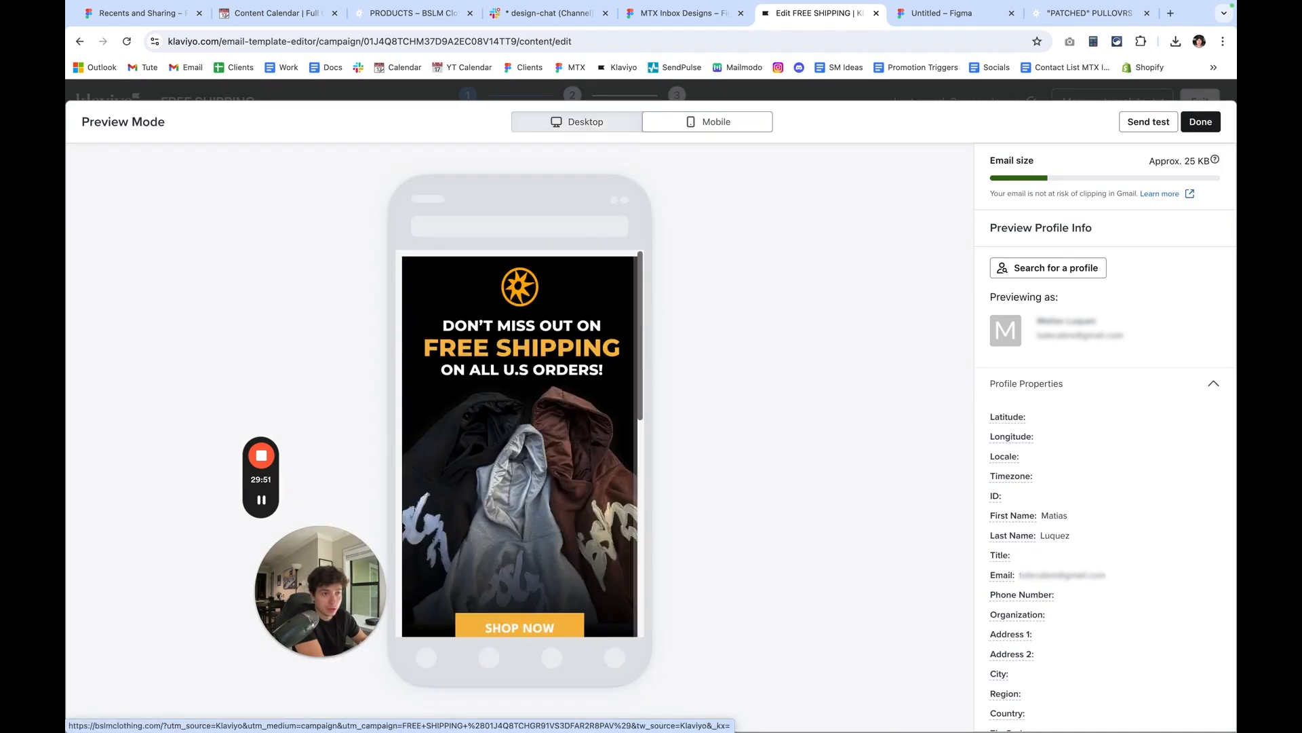